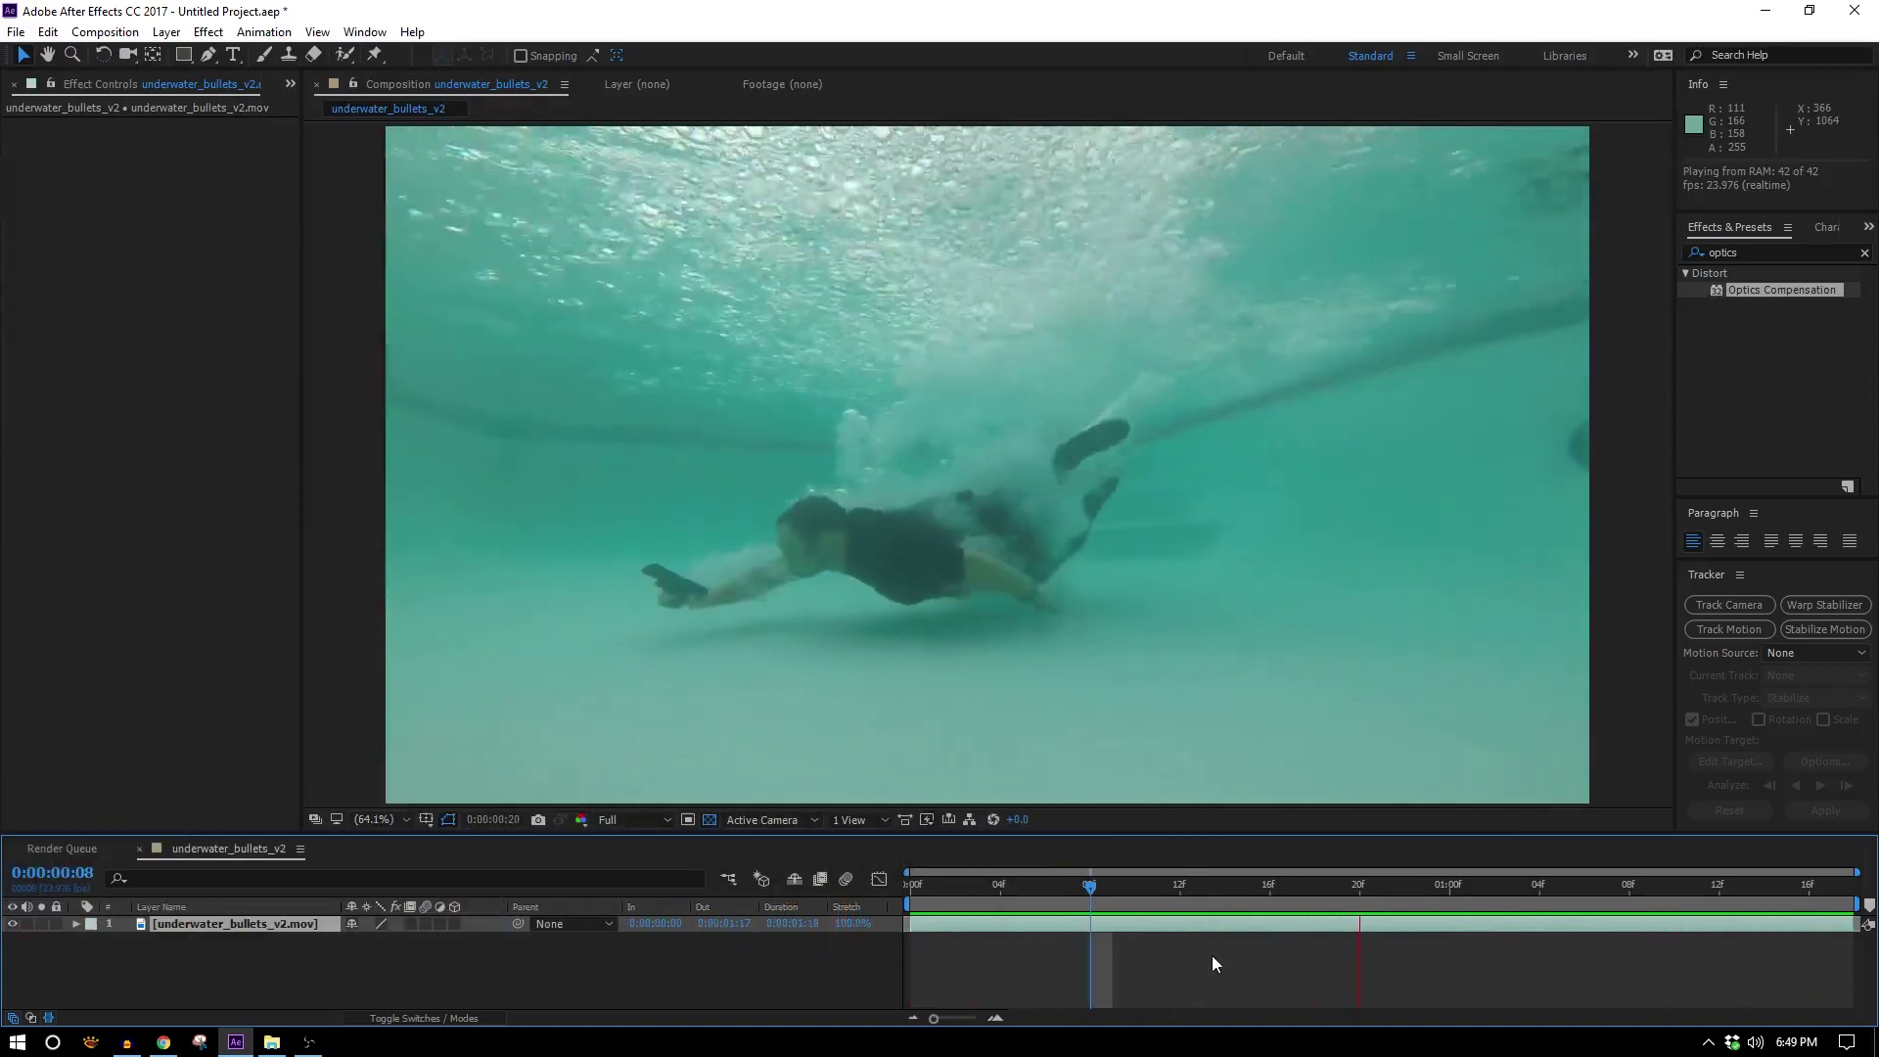
Play back the underwater clip and return the time indicator to the first frame
{"action": "key", "text": "space"}
{"action": "left_click_drag", "start_coordinate": [1201, 888], "coordinate": [816, 864]}
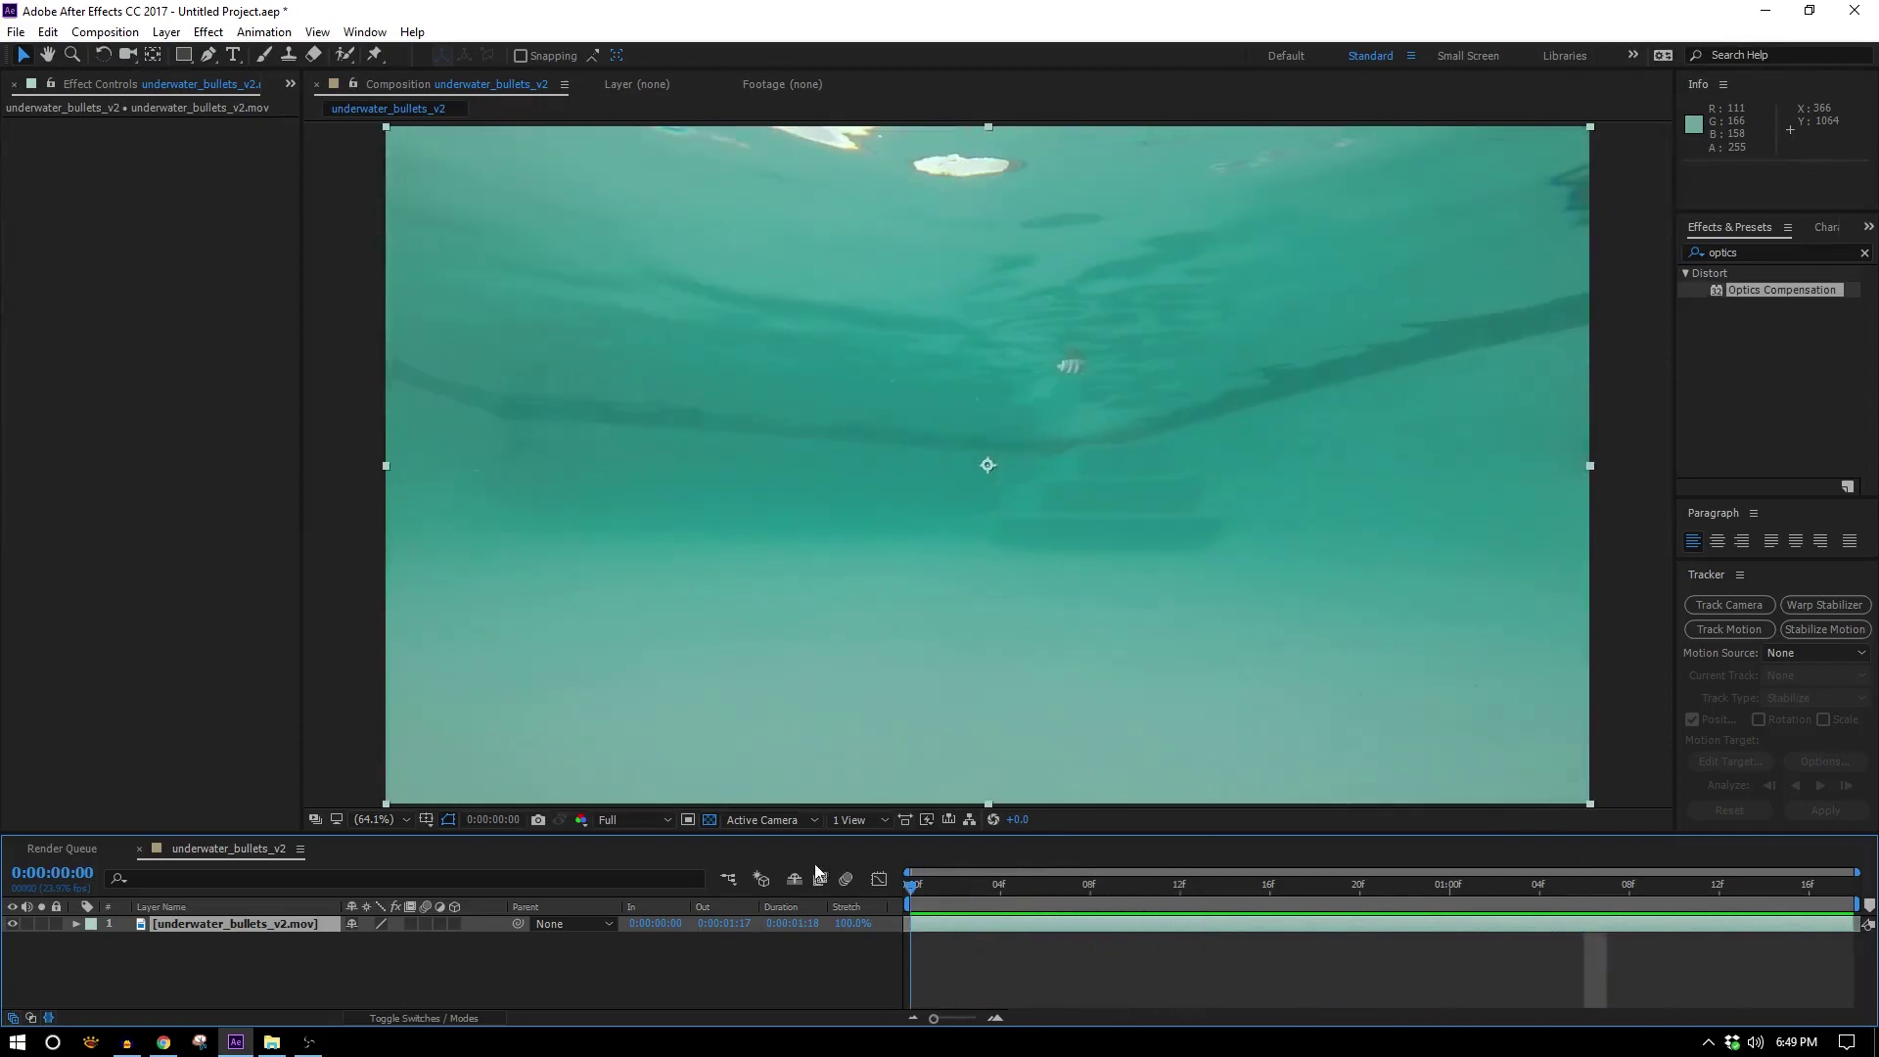
{"action": "key", "text": "space"}
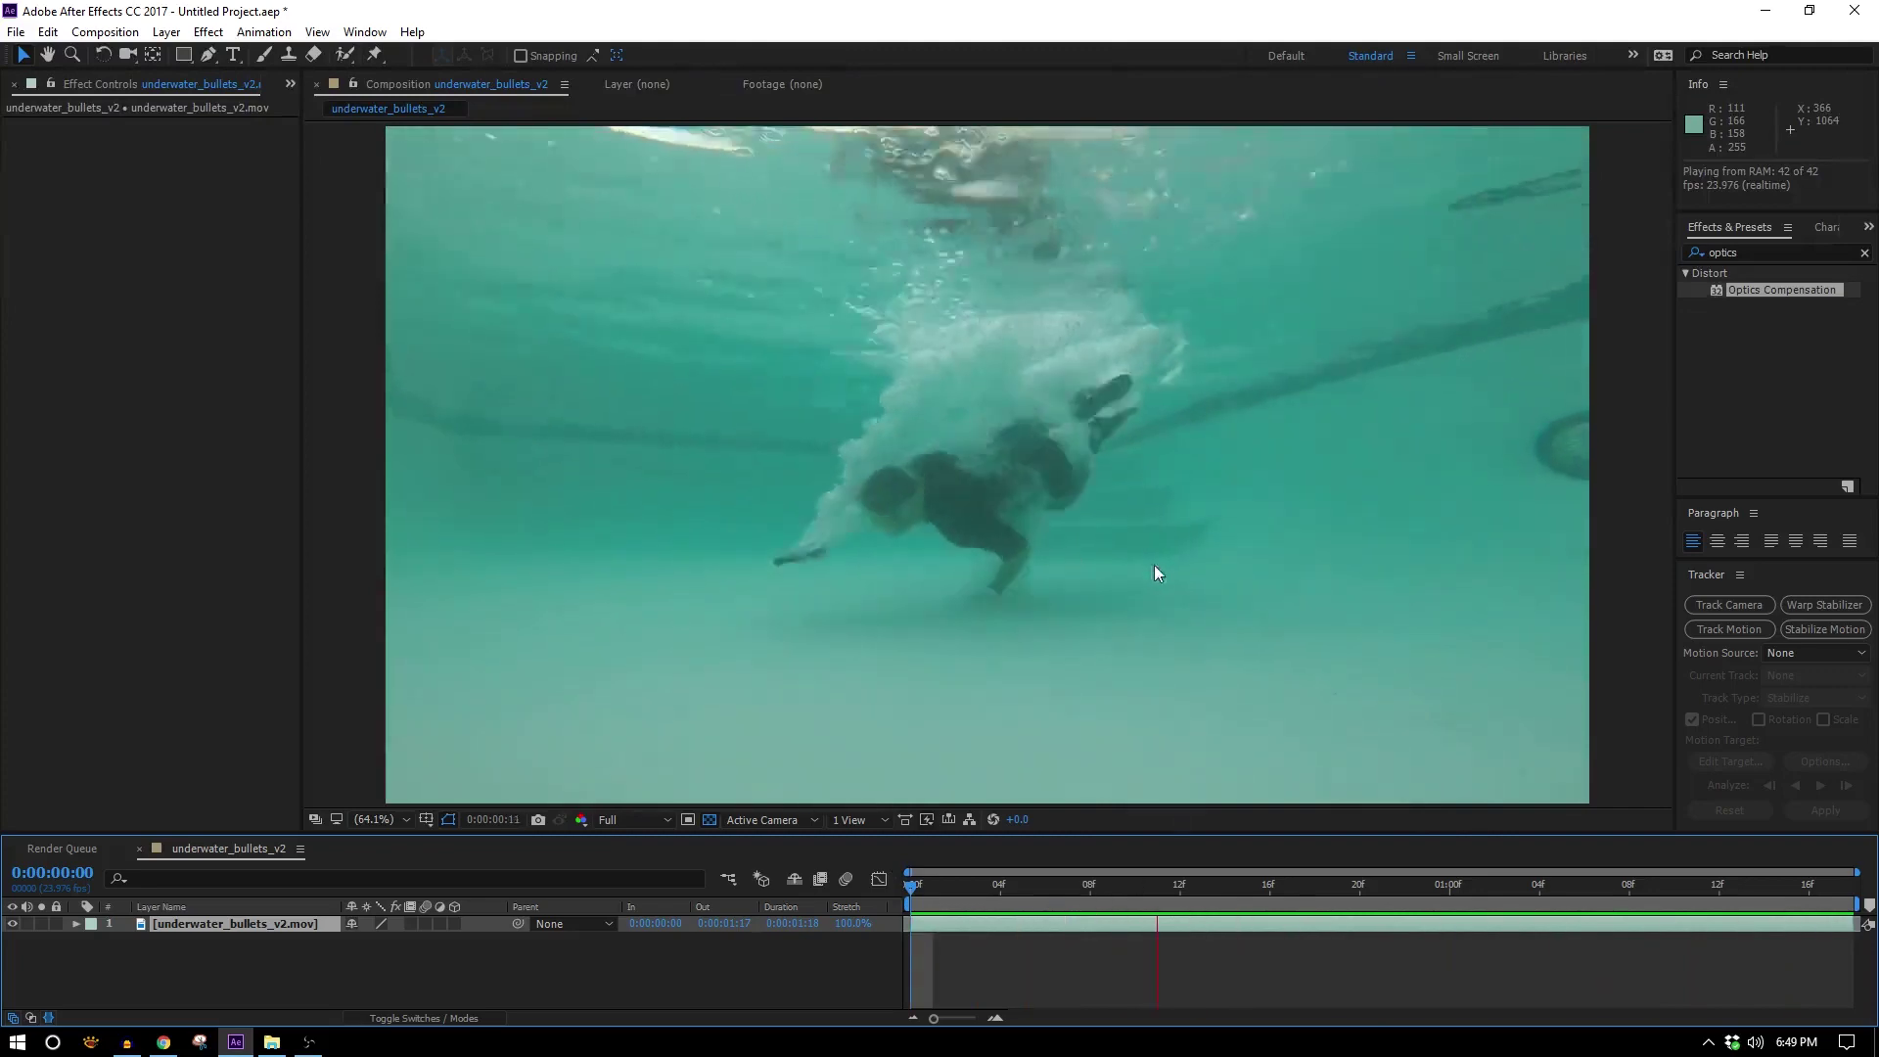
{"action": "left_click_drag", "start_coordinate": [1365, 889], "coordinate": [884, 801]}
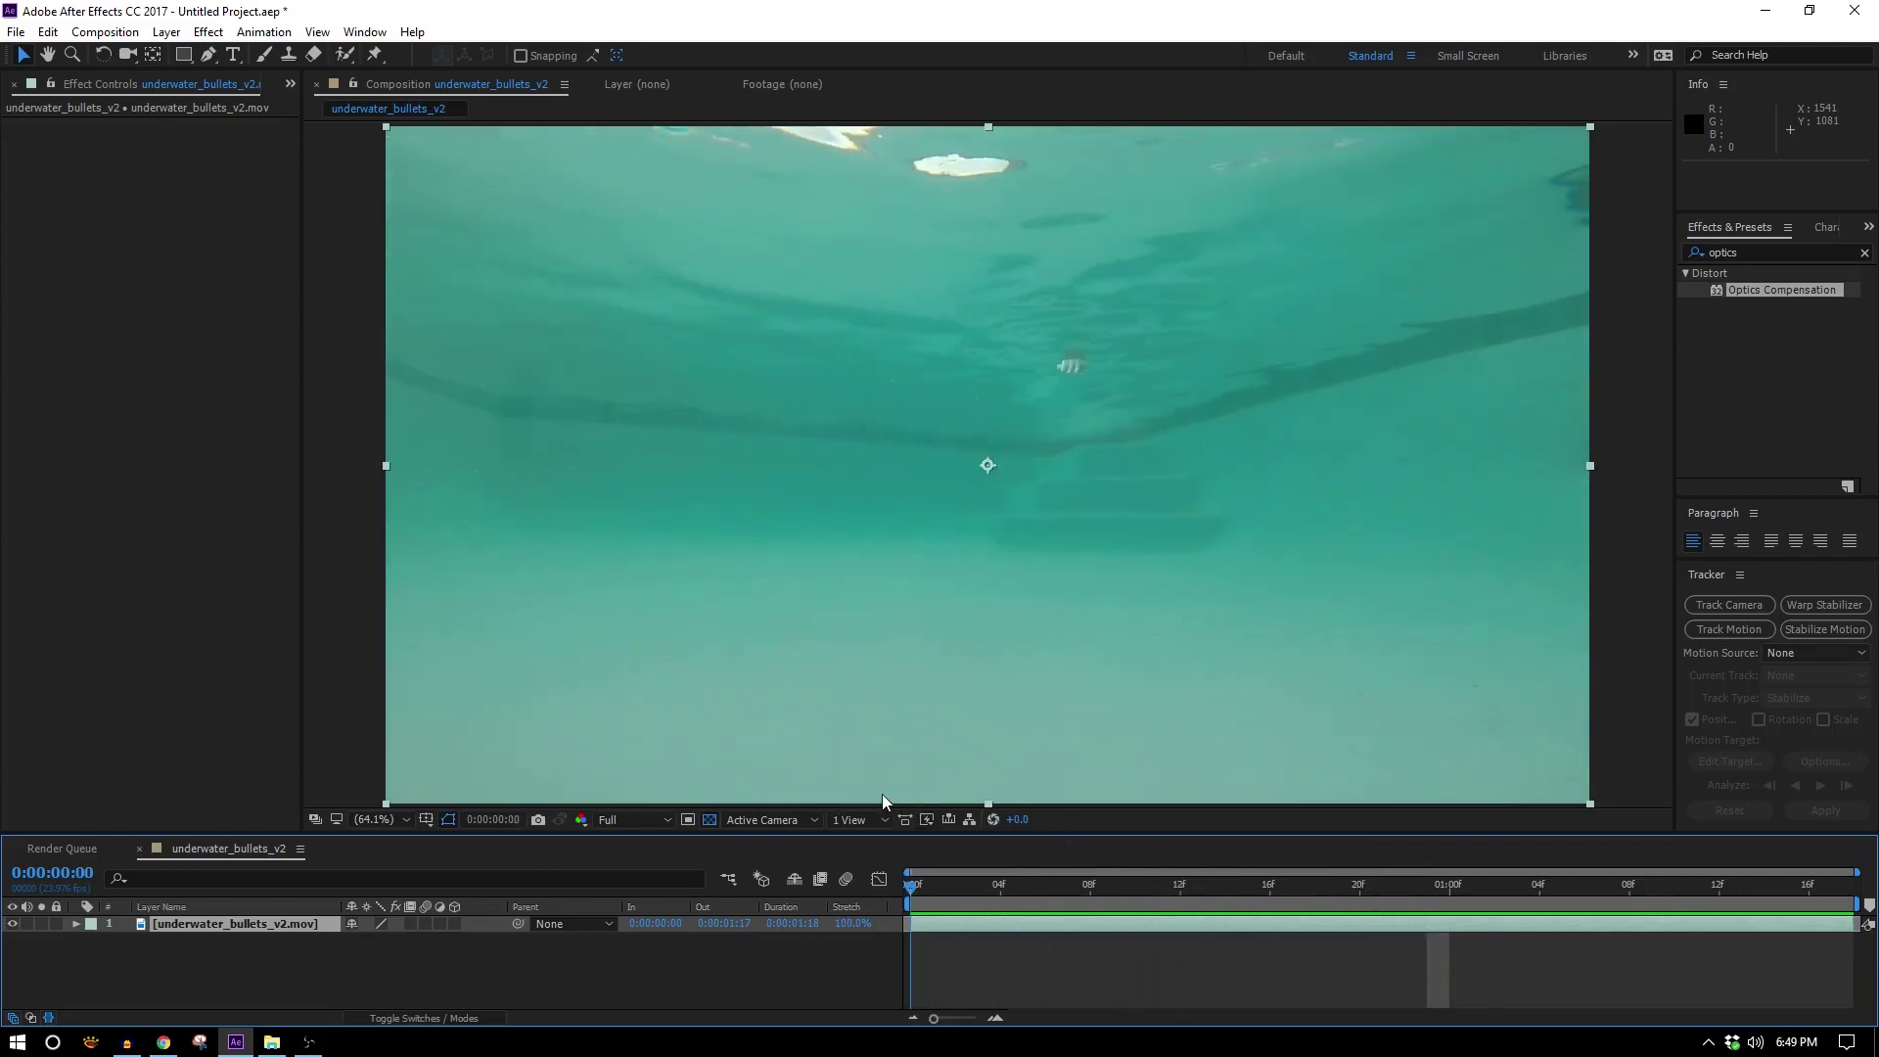
Filter the effects list with the search term "optic"
{"action": "left_click", "coordinate": [1762, 251]}
{"action": "key", "text": "BackSpace"}
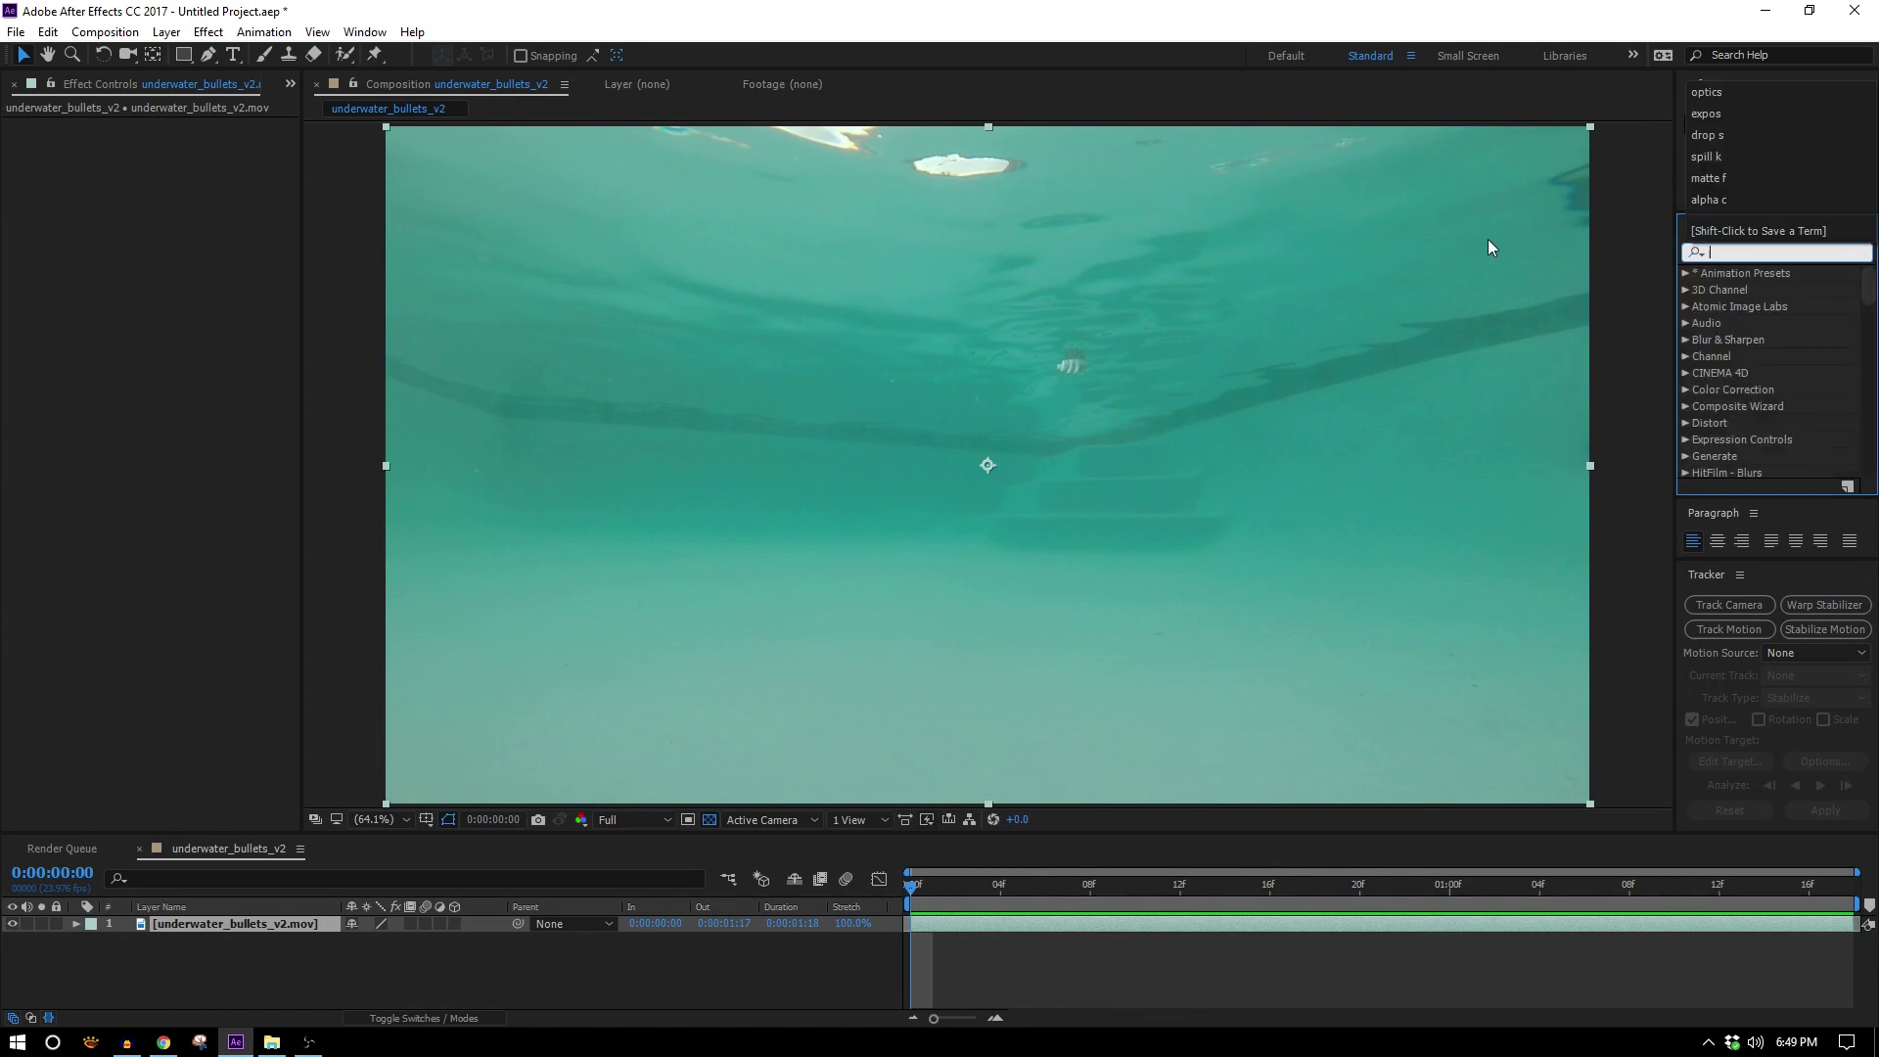
{"action": "type", "text": "op"}
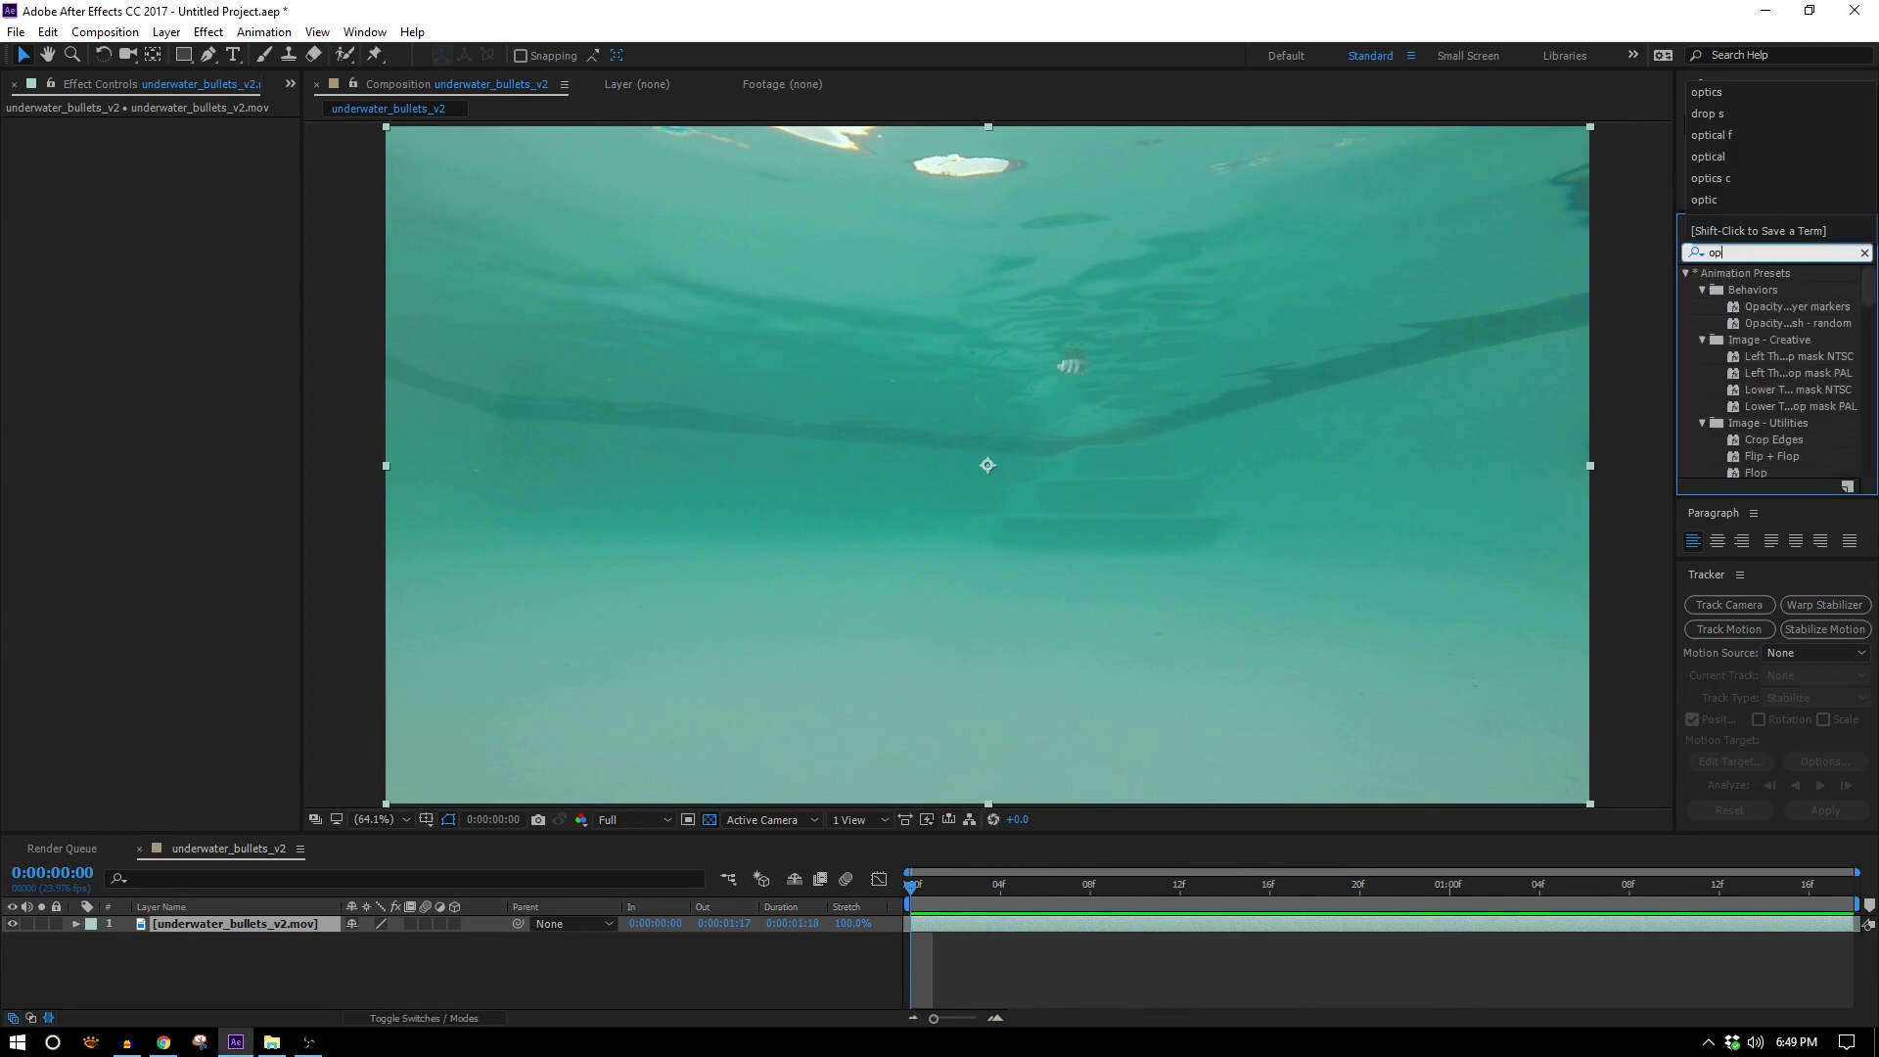
{"action": "type", "text": "tic"}
Try Optics Compensation with Reverse Lens Distortion on the underwater clip at various Field of View values, and remove the effect
{"action": "left_click_drag", "start_coordinate": [1781, 290], "coordinate": [249, 923]}
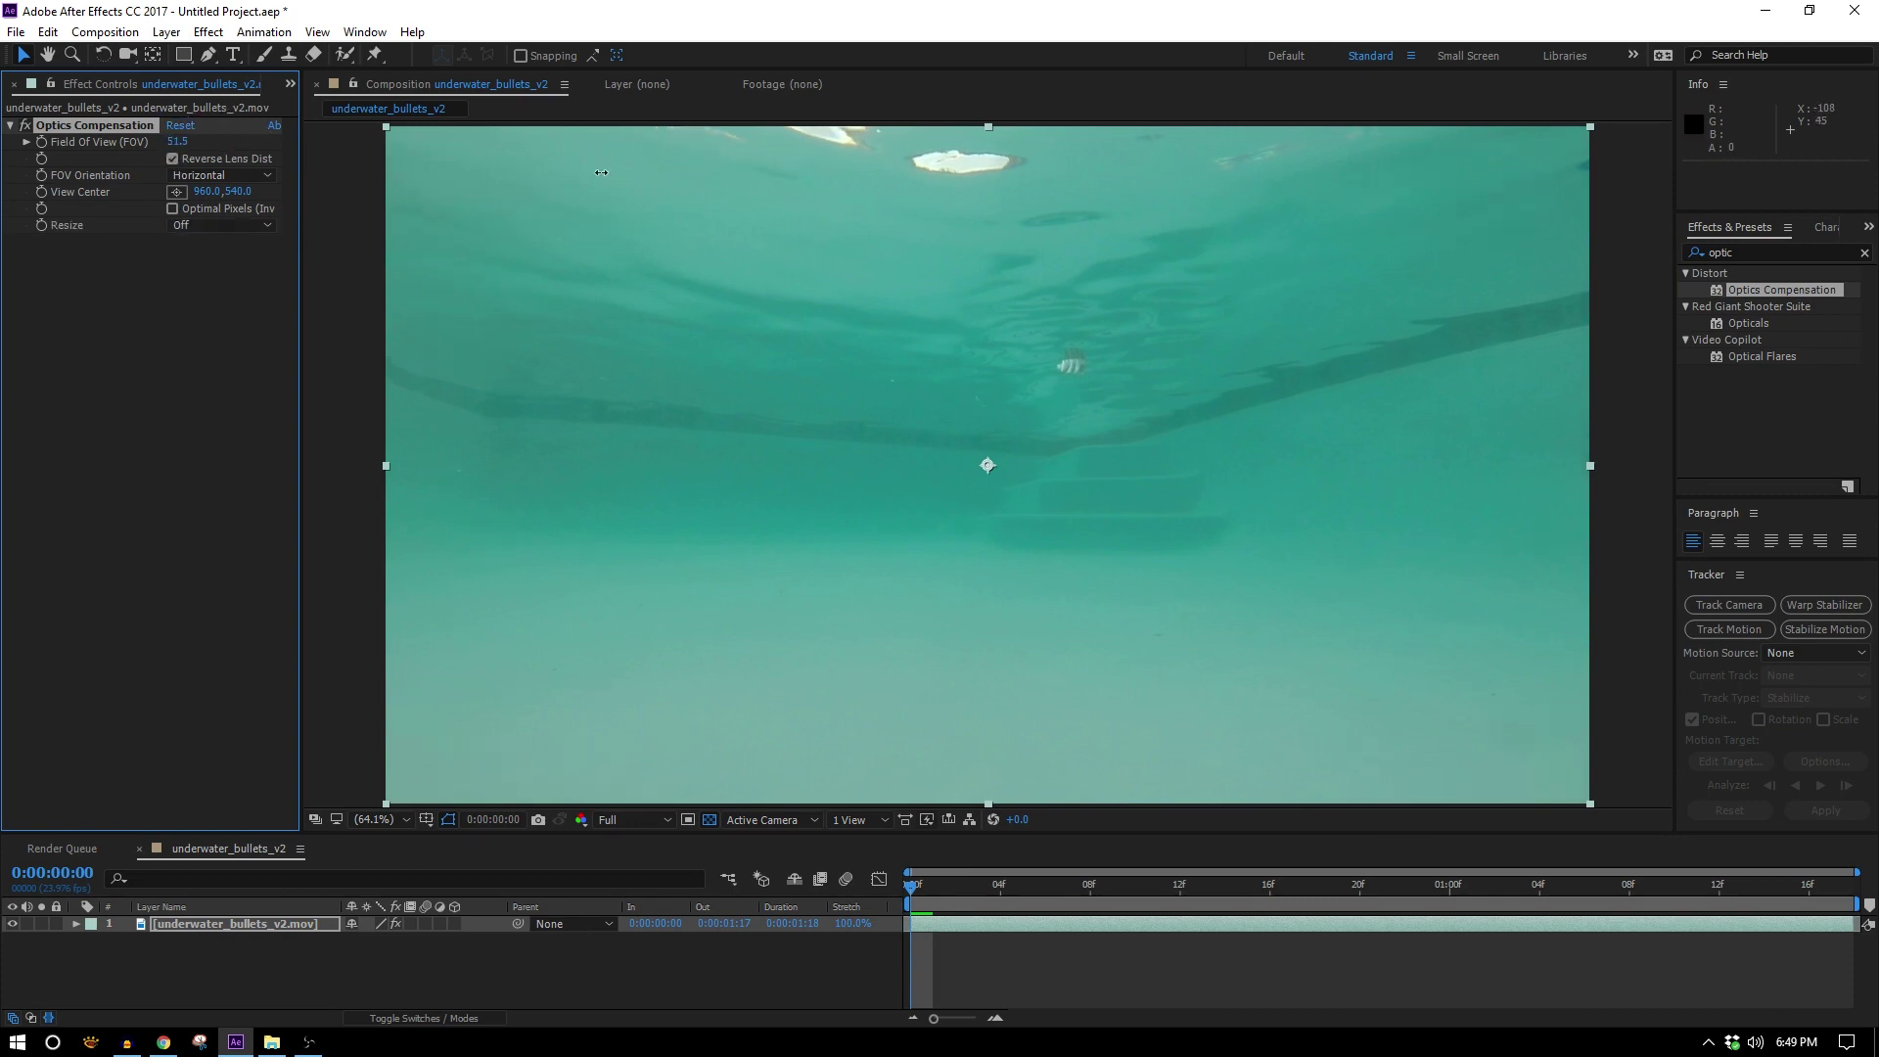
{"action": "left_click_drag", "start_coordinate": [600, 172], "coordinate": [632, 271]}
{"action": "left_click_drag", "start_coordinate": [977, 265], "coordinate": [526, 421]}
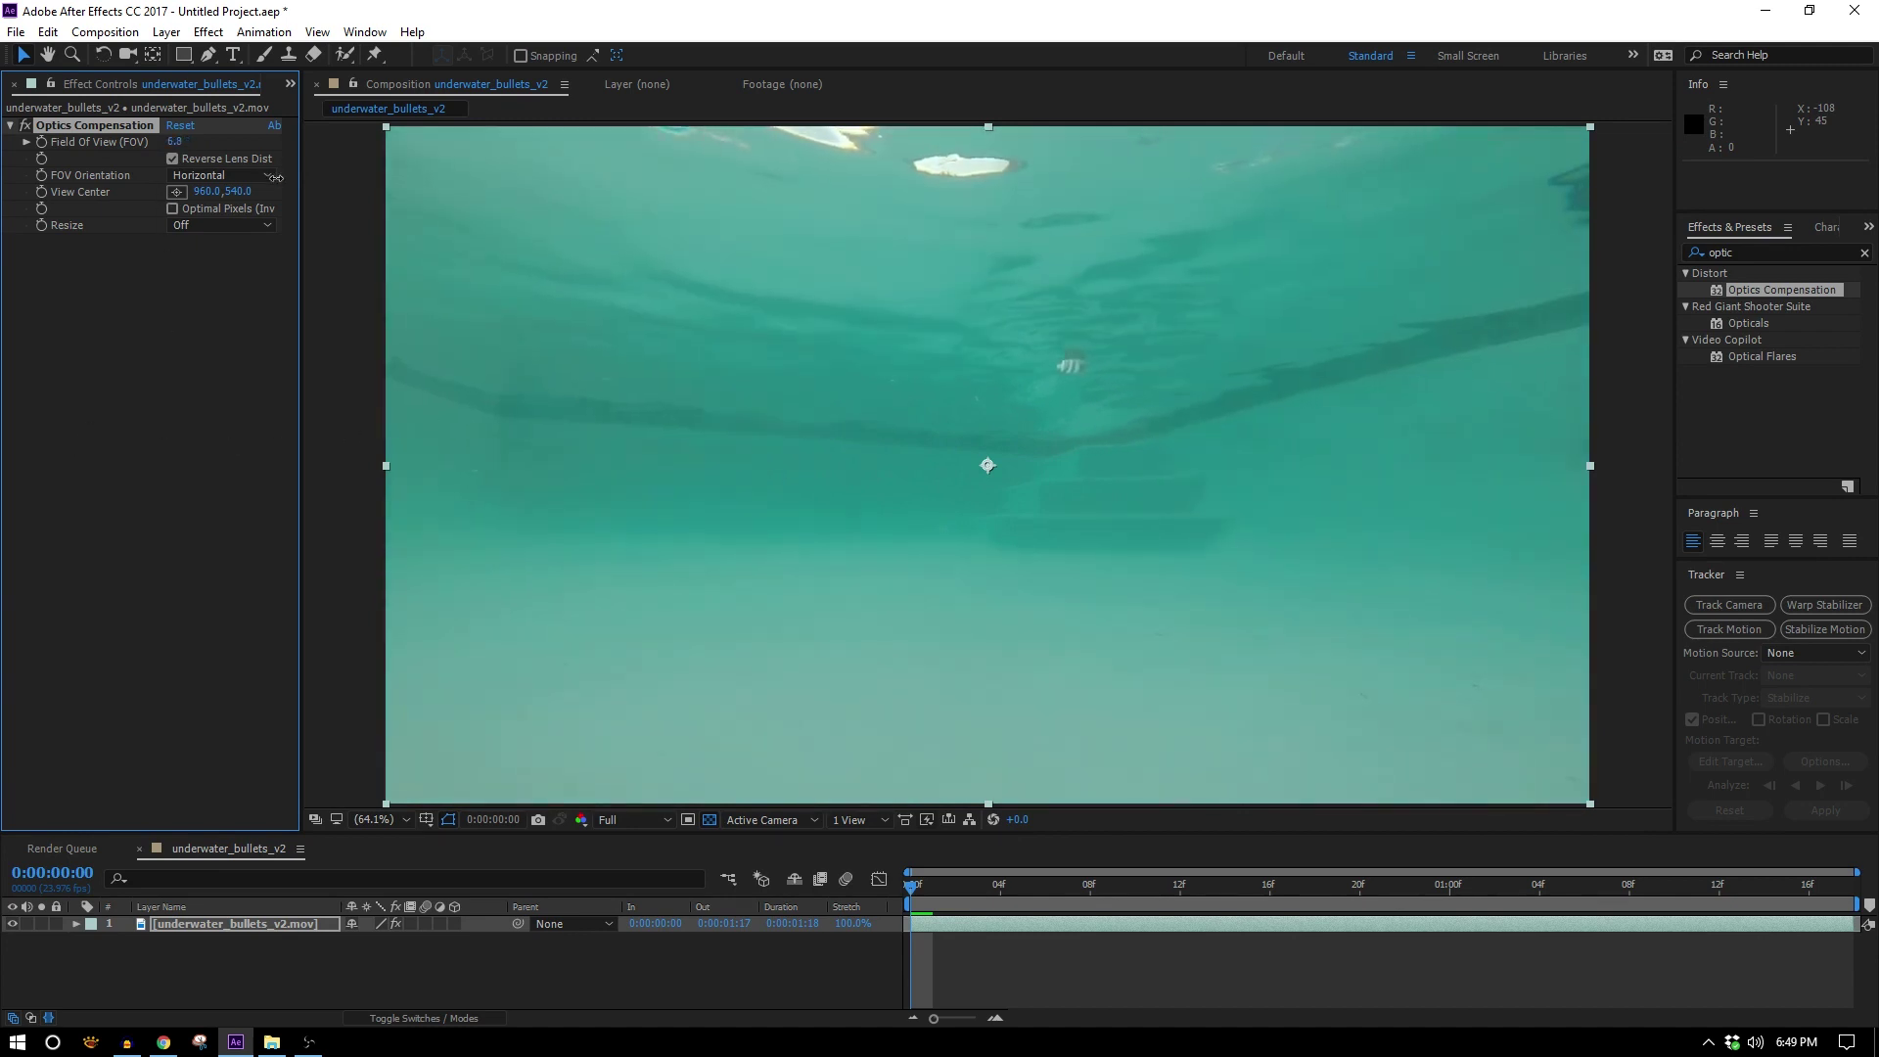
{"action": "left_click_drag", "start_coordinate": [1028, 175], "coordinate": [5, 176]}
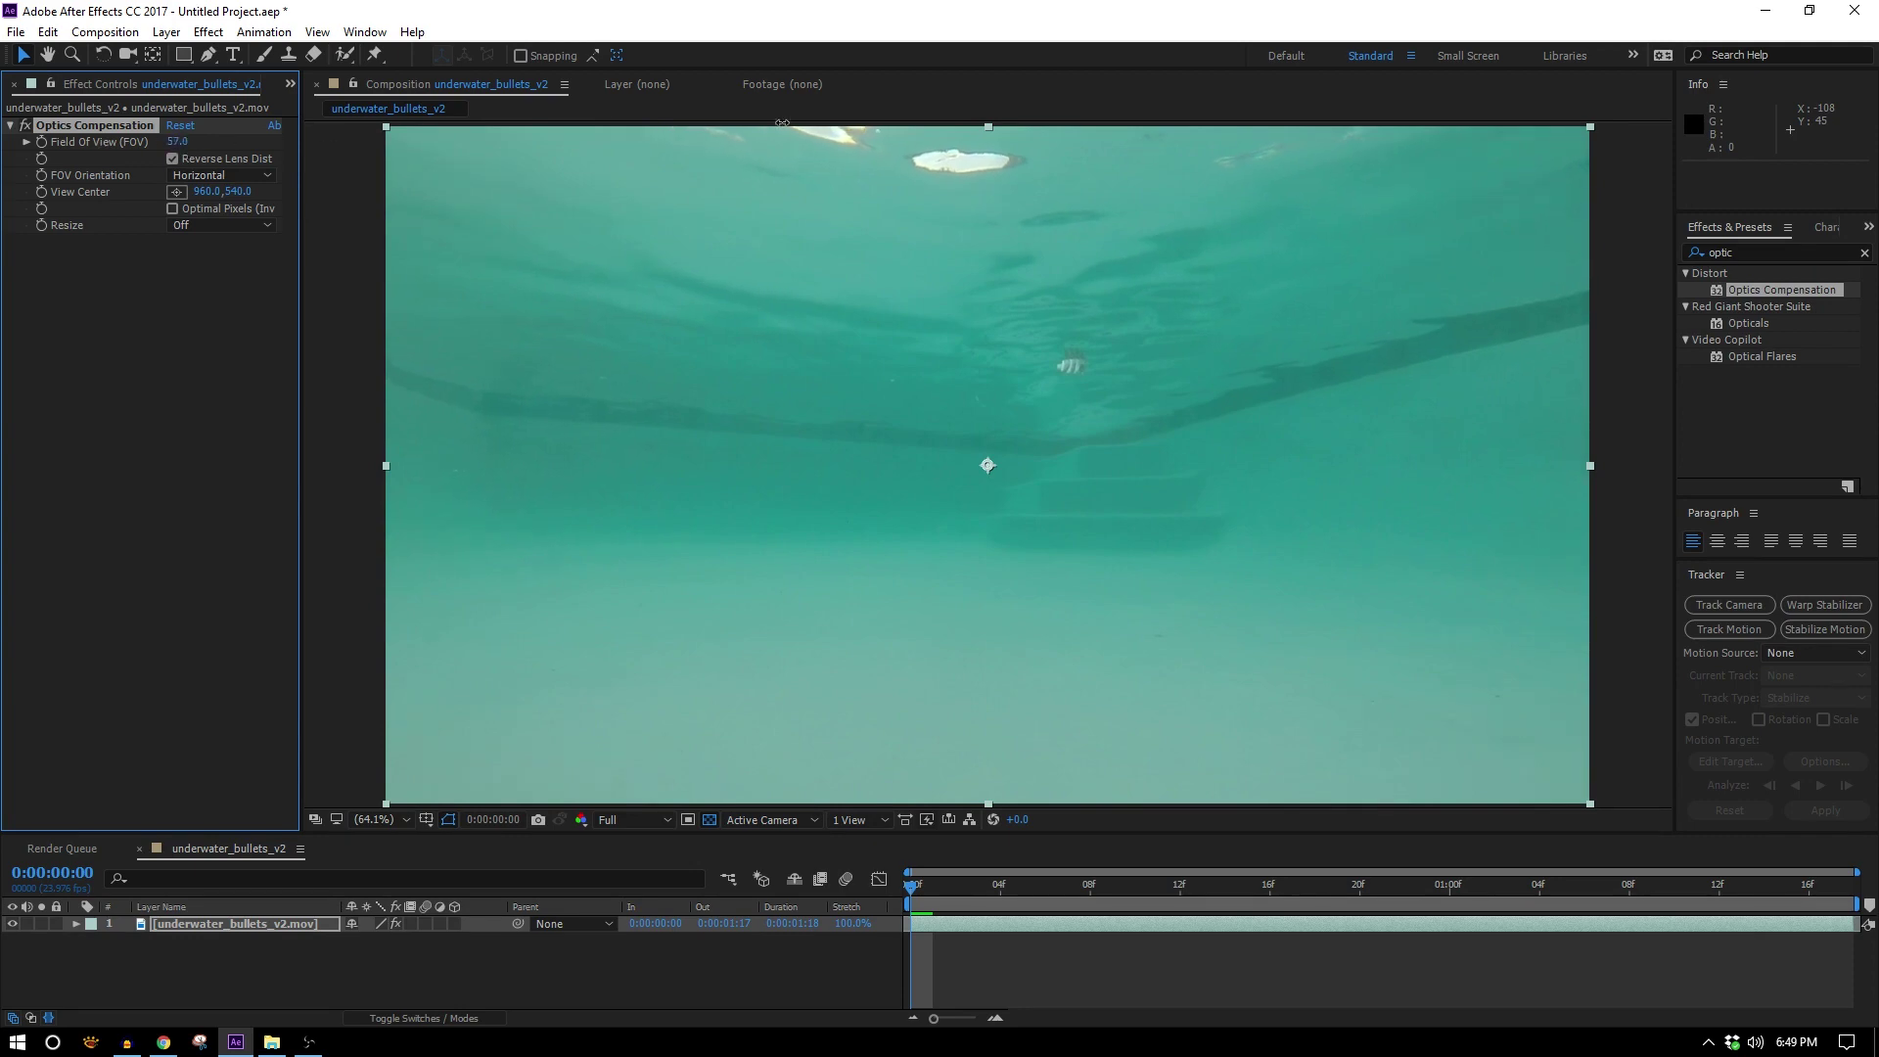
{"action": "left_click_drag", "start_coordinate": [782, 122], "coordinate": [554, 281]}
{"action": "key", "text": "Delete"}
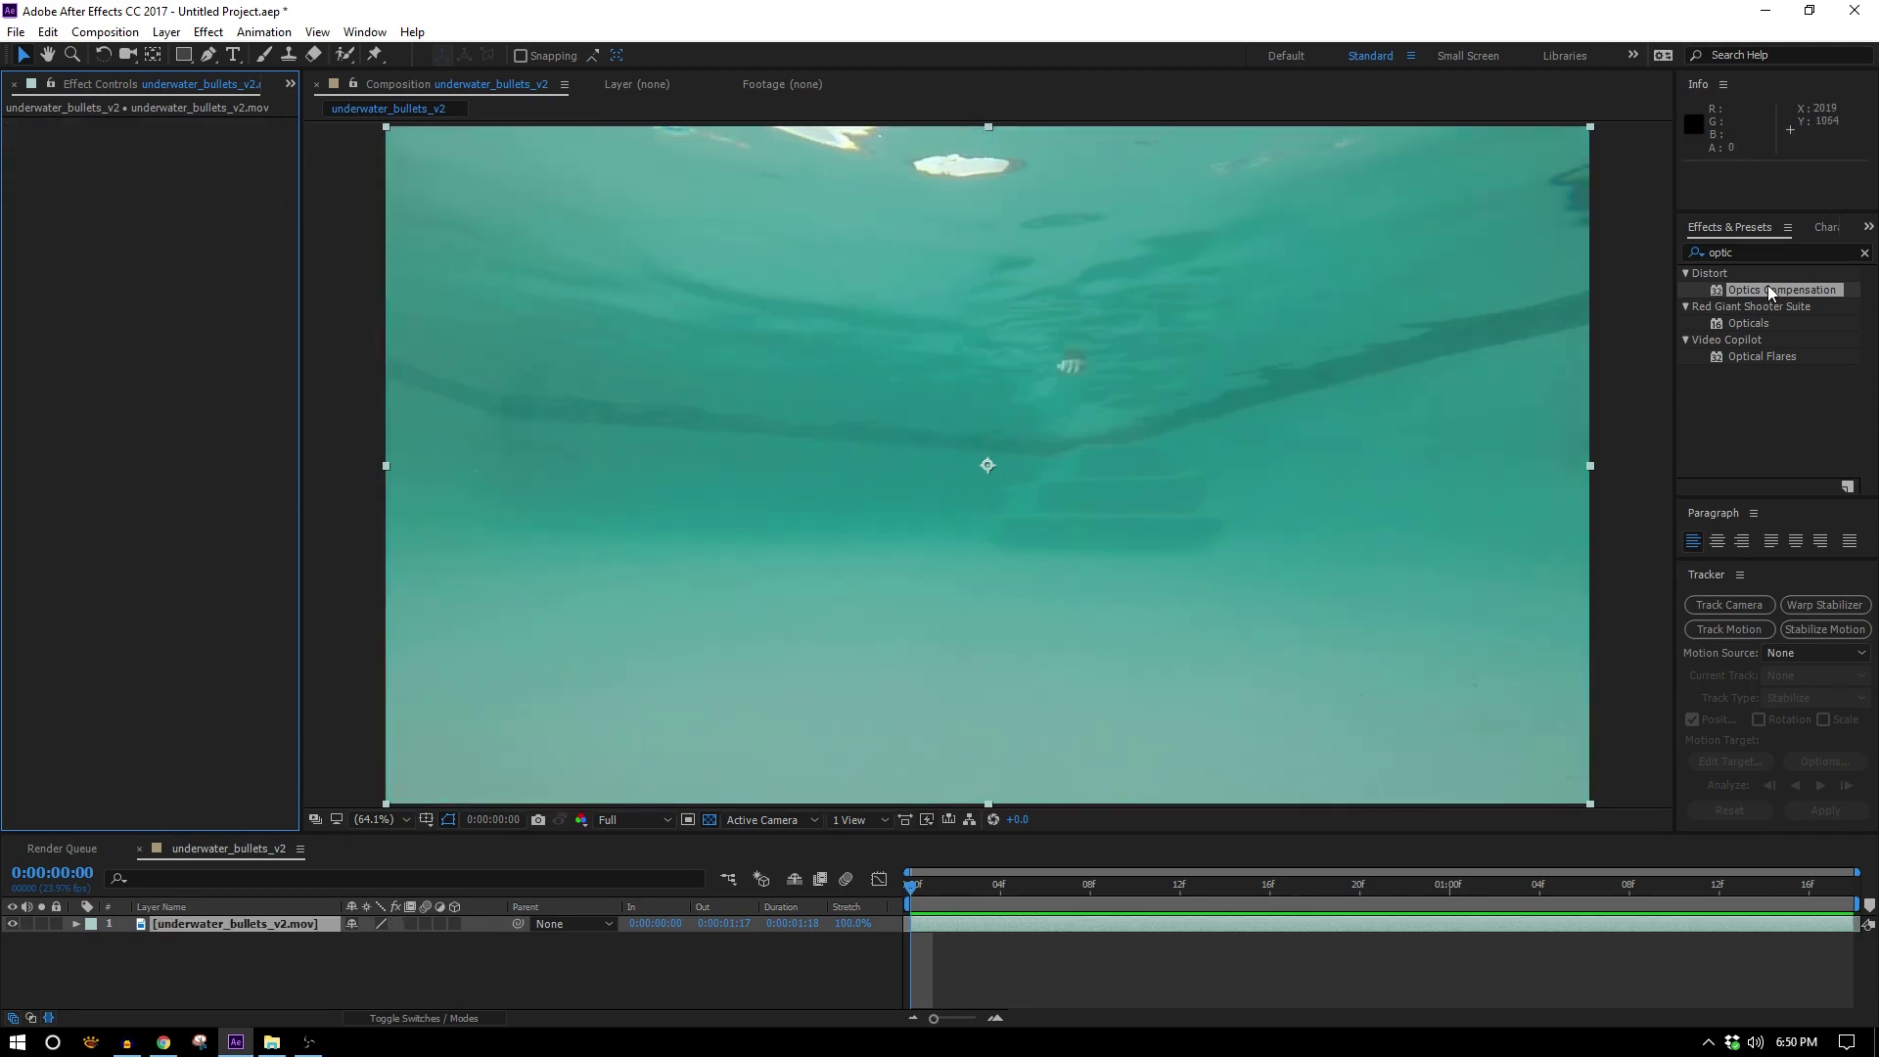
Apply Optics Compensation to the underwater clip with Reverse Lens Distortion enabled and a Field of View of 90.1
{"action": "left_click_drag", "start_coordinate": [1767, 287], "coordinate": [262, 926]}
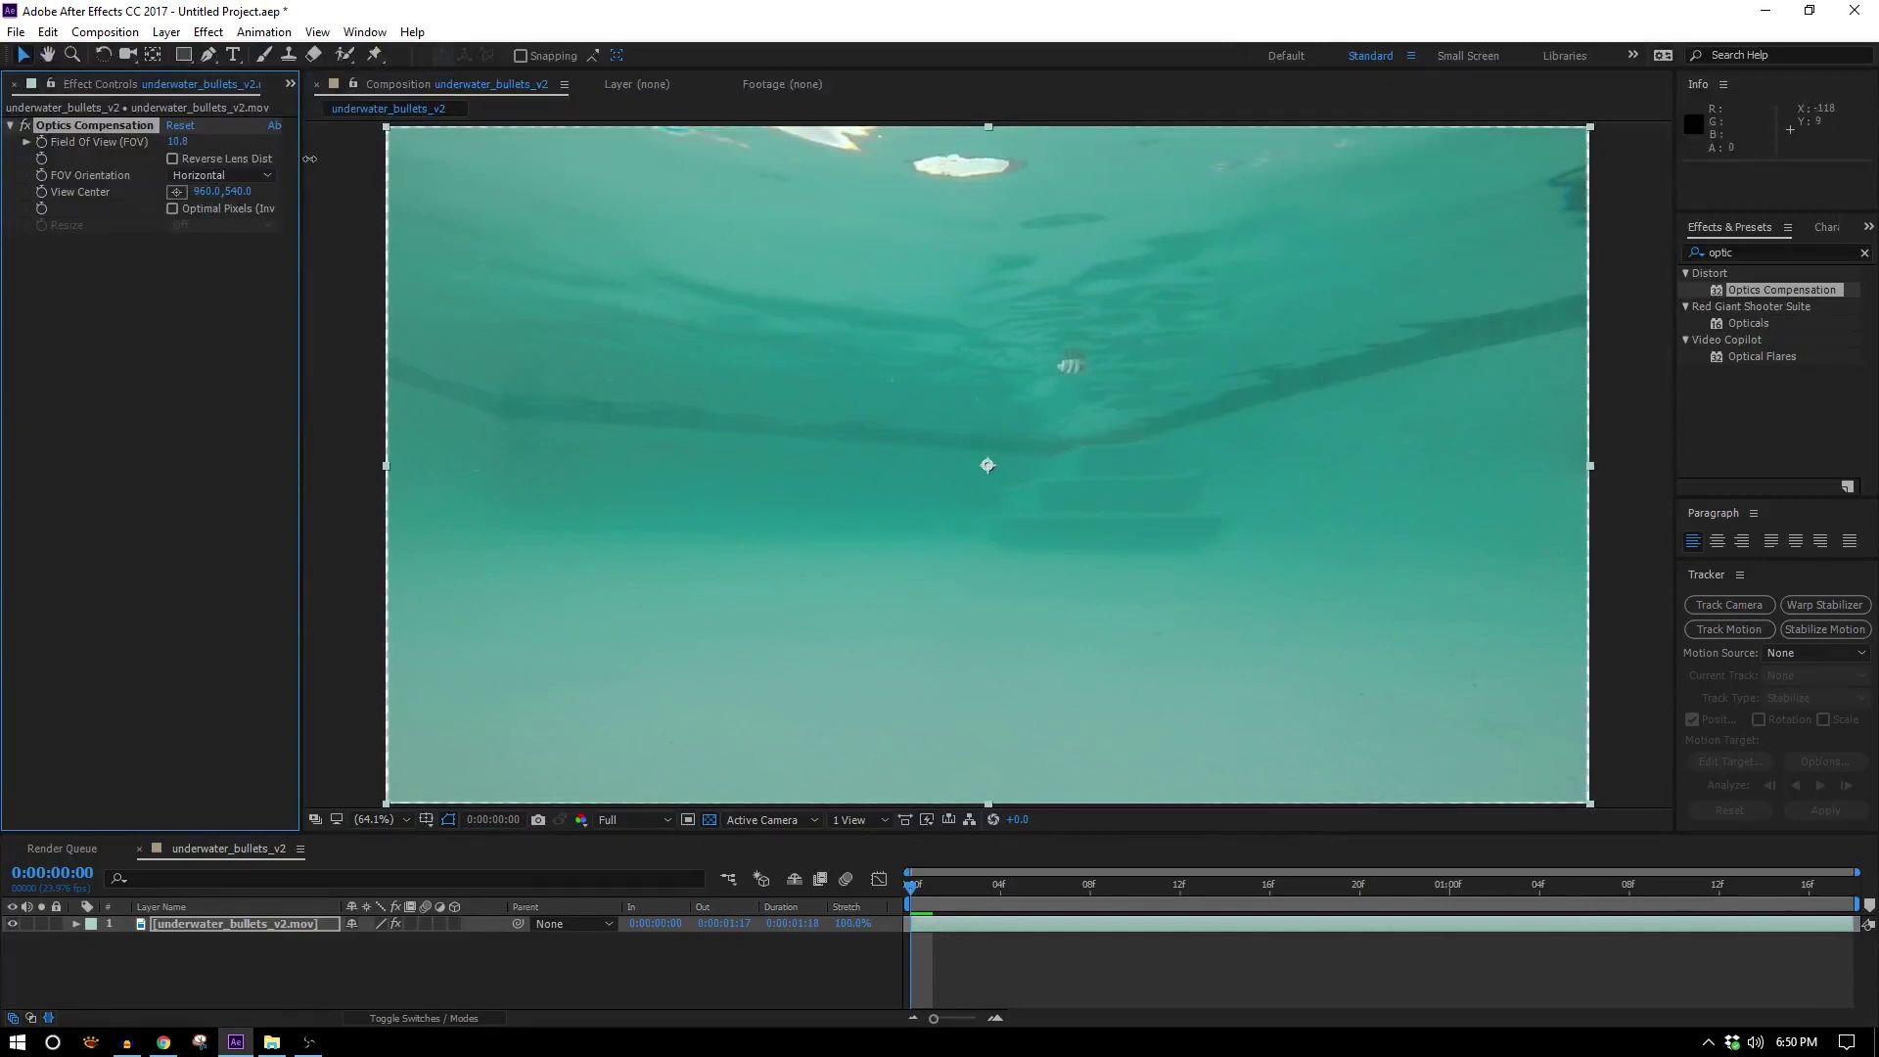
{"action": "left_click_drag", "start_coordinate": [376, 164], "coordinate": [559, 164]}
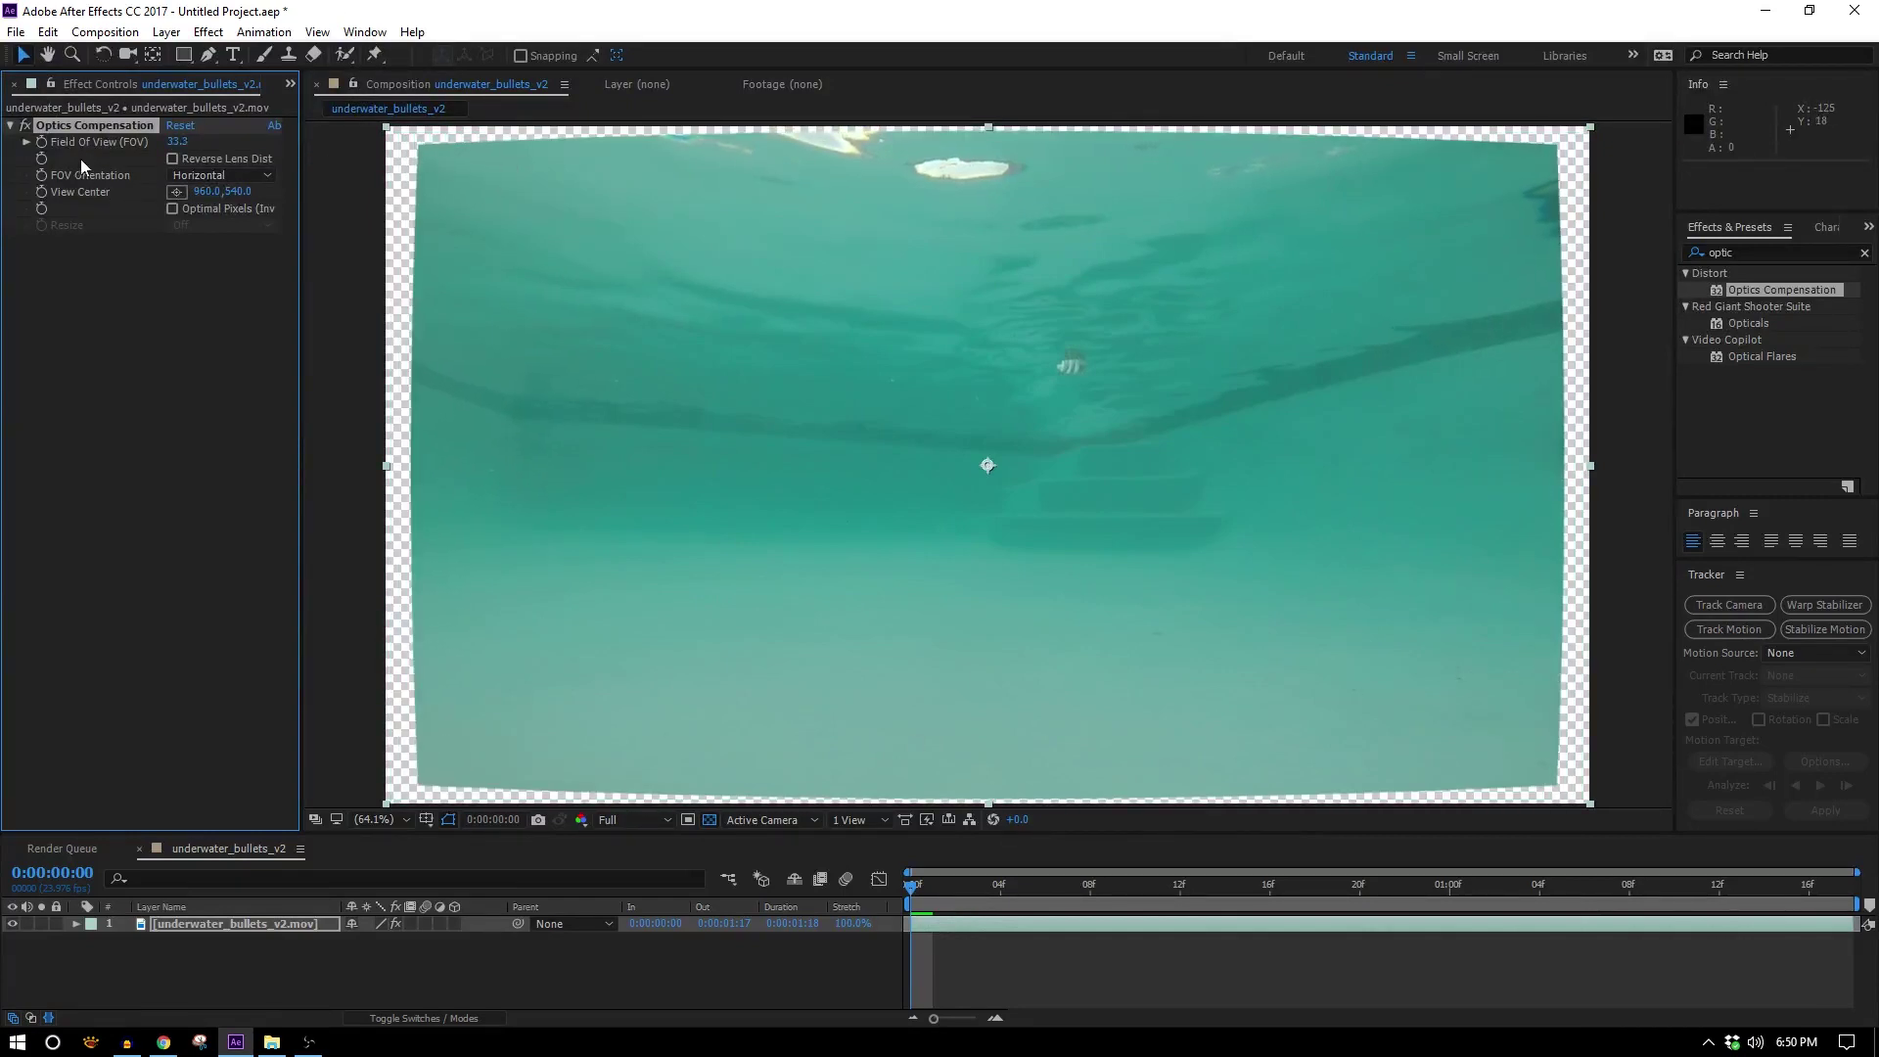
{"action": "key", "text": "ctrl+z"}
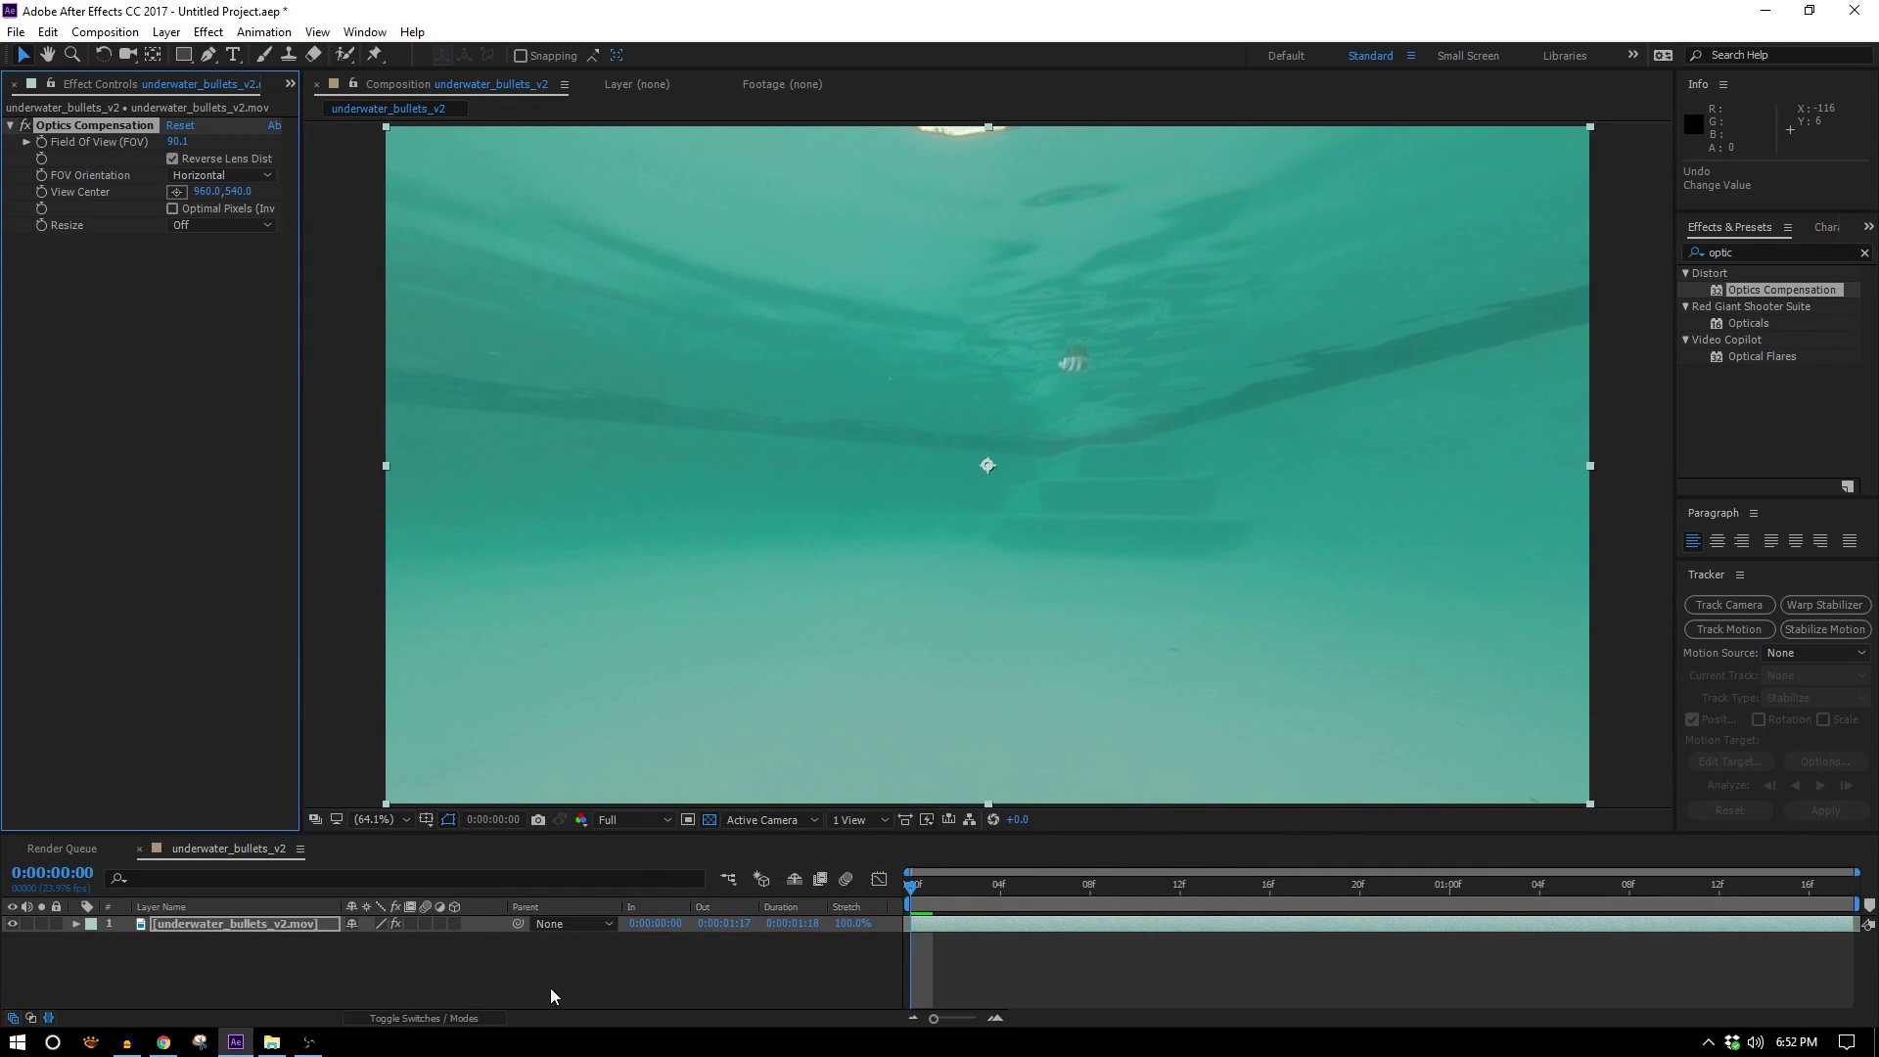
Preview the lens-corrected clip and set the Optics Compensation Field of View to 75
{"action": "left_click_drag", "start_coordinate": [1069, 885], "coordinate": [1810, 930]}
{"action": "key", "text": "space"}
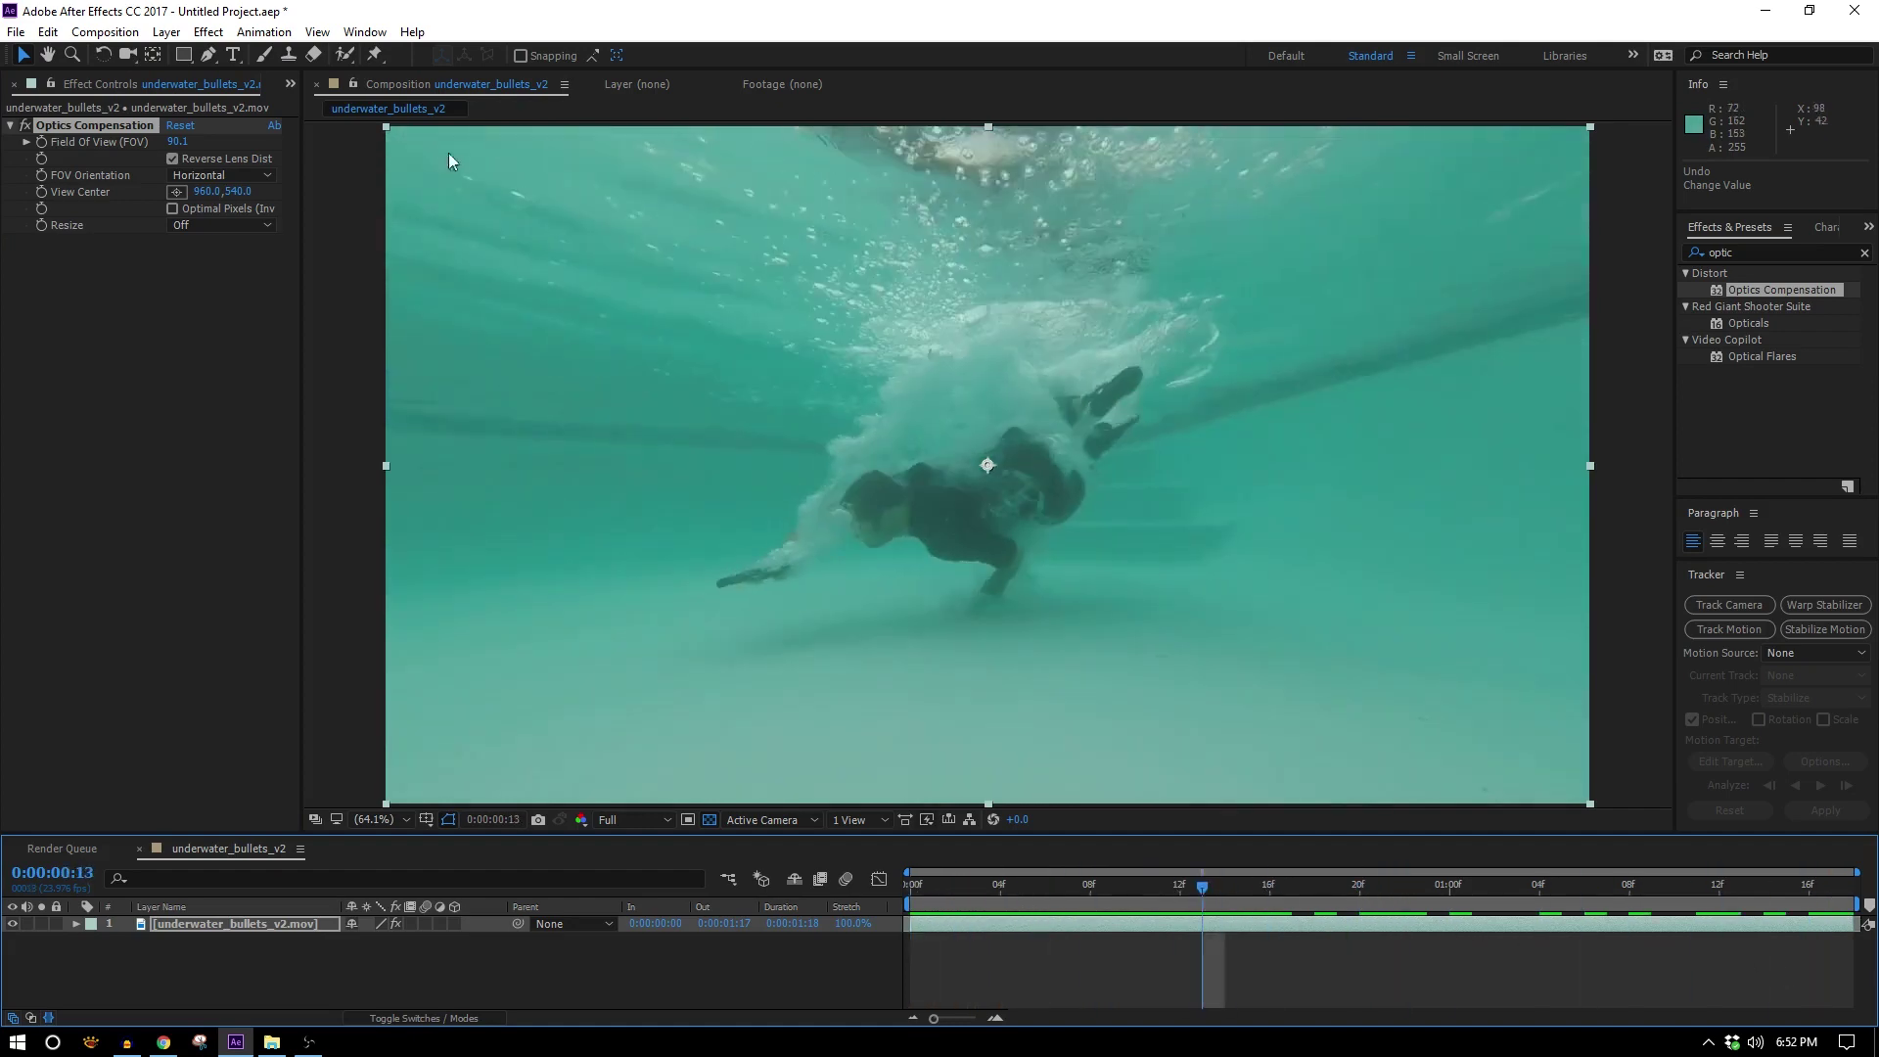
{"action": "key", "text": "space"}
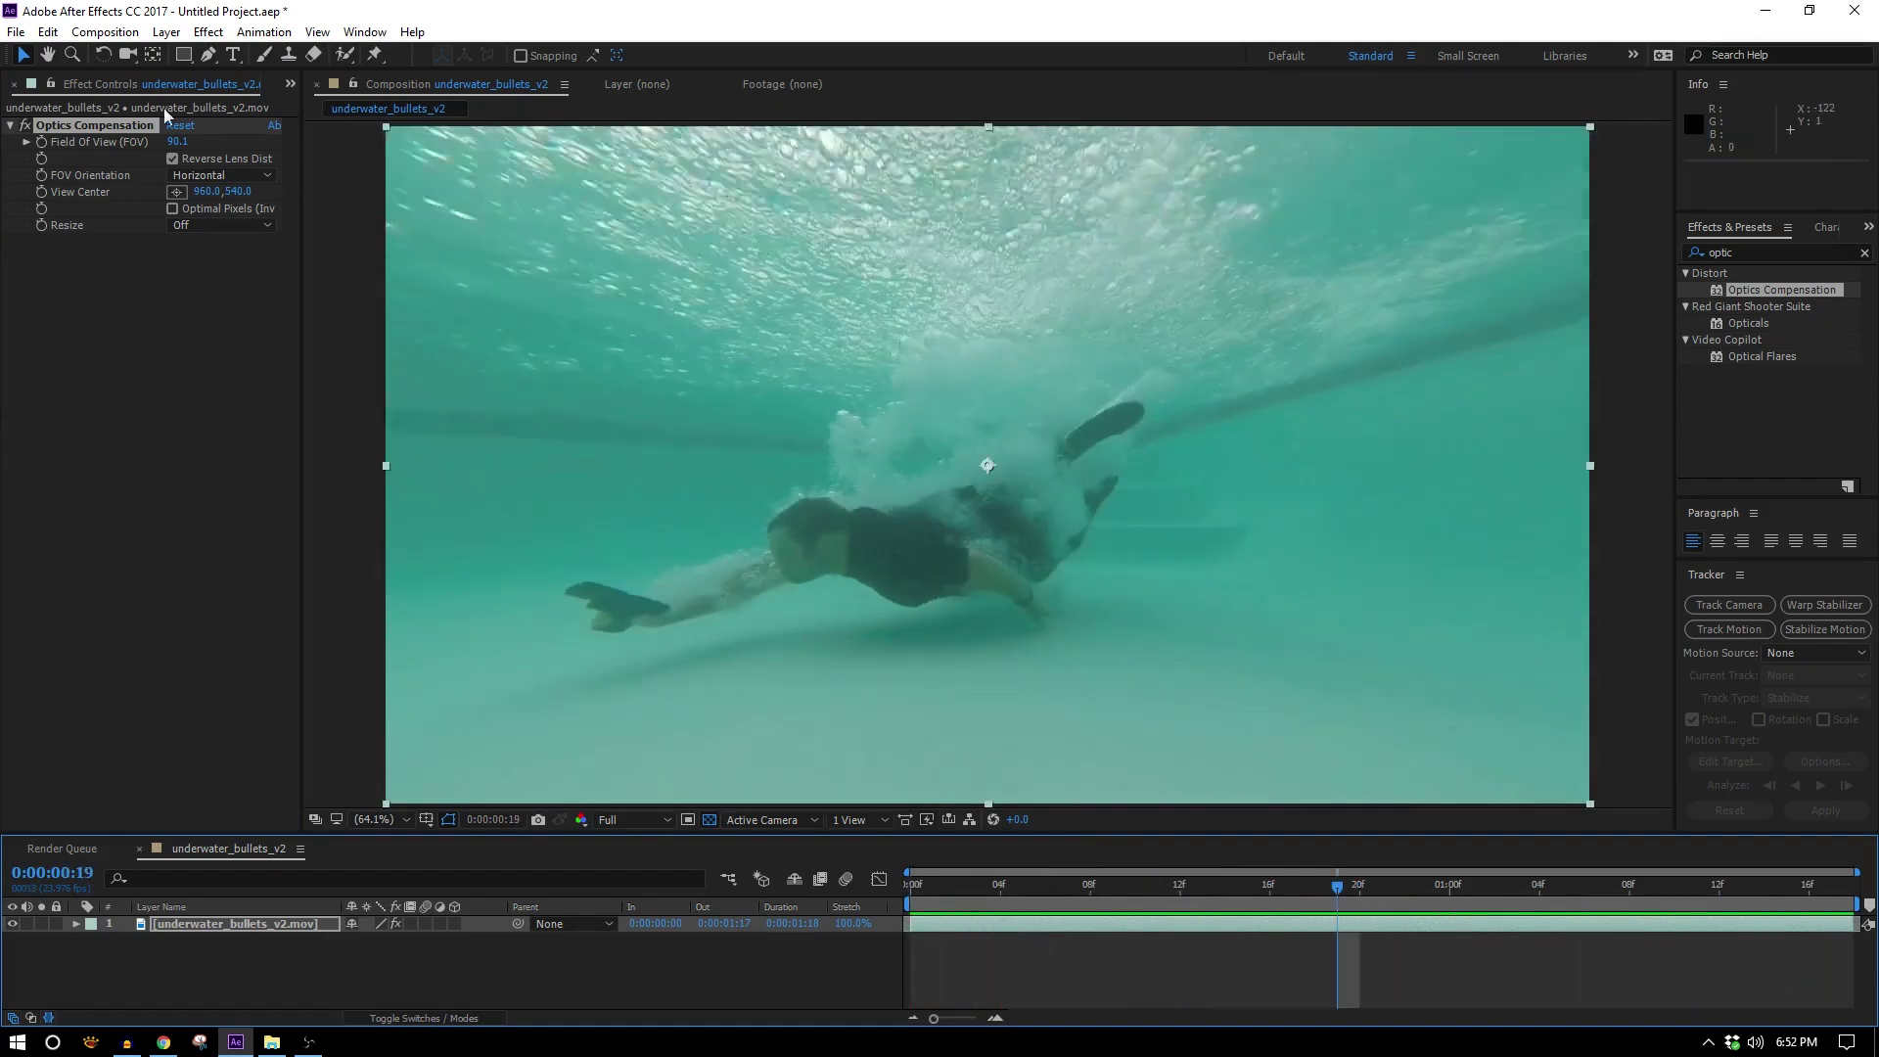
{"action": "left_click", "coordinate": [179, 143]}
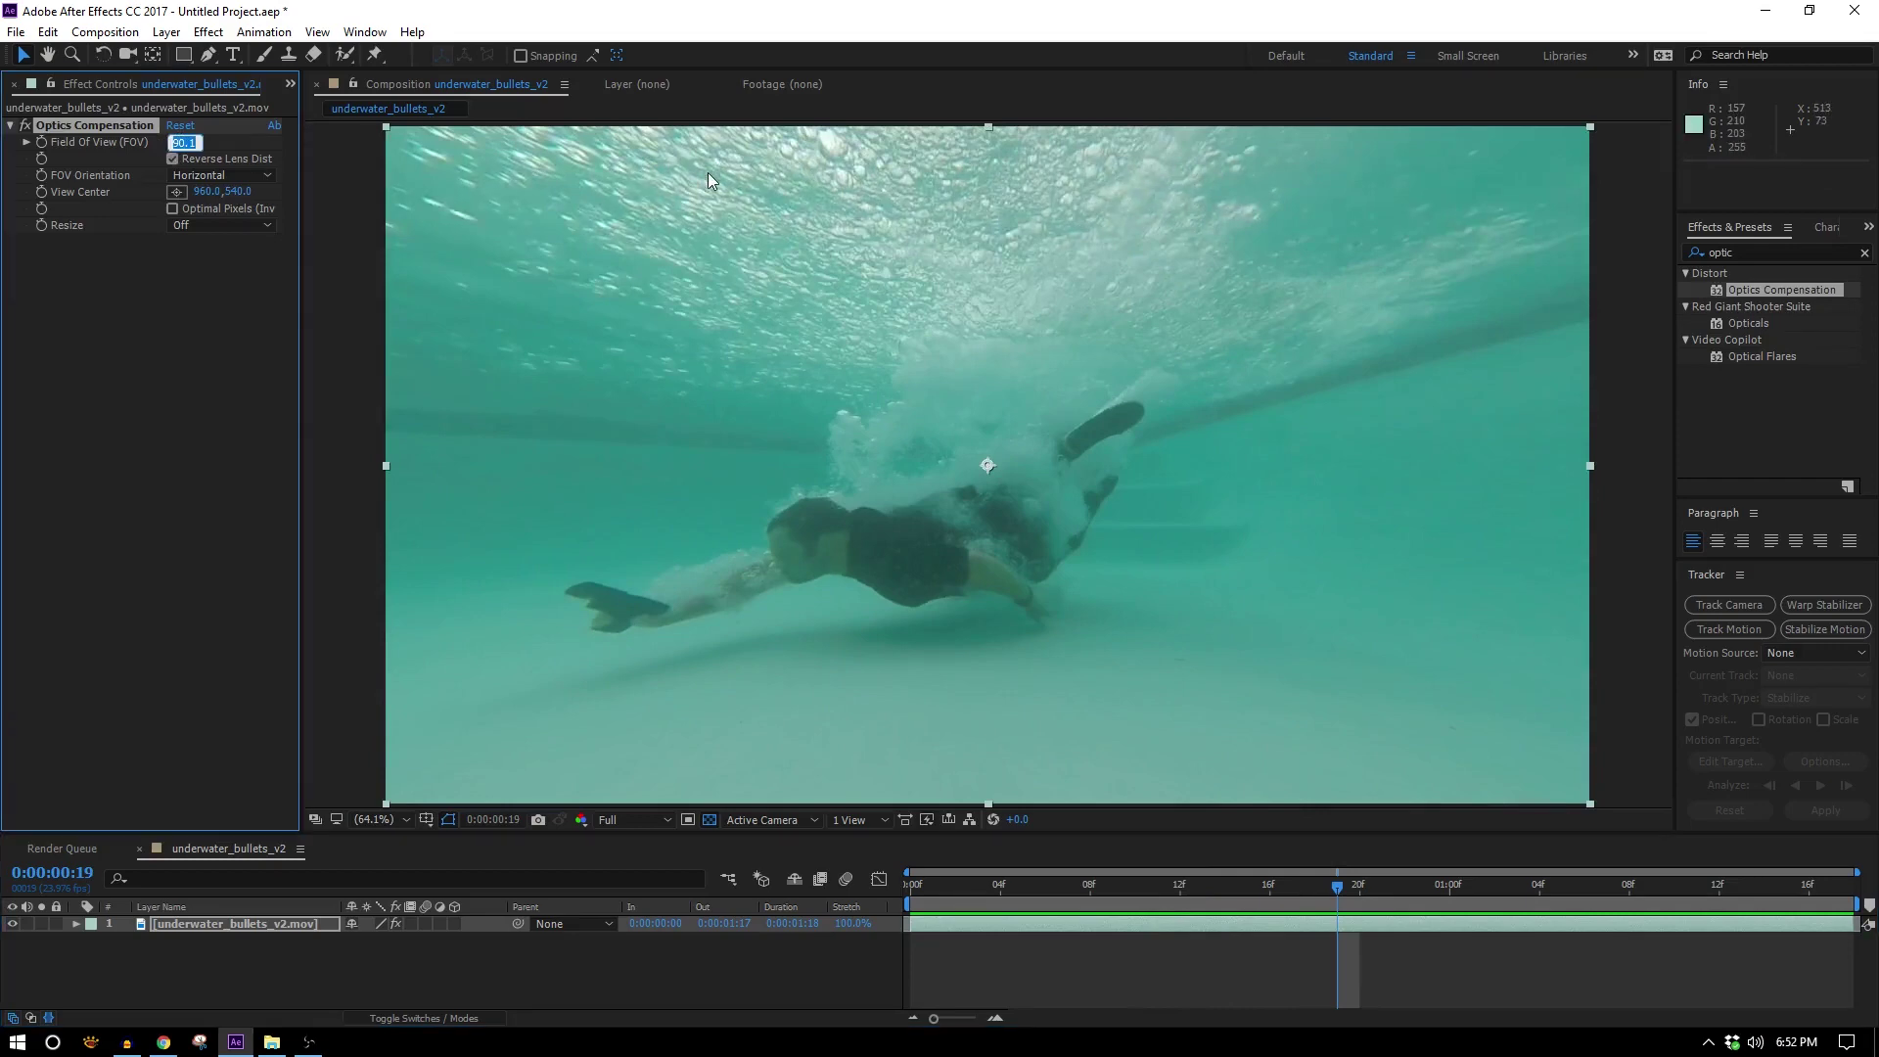
{"action": "key", "text": "Return"}
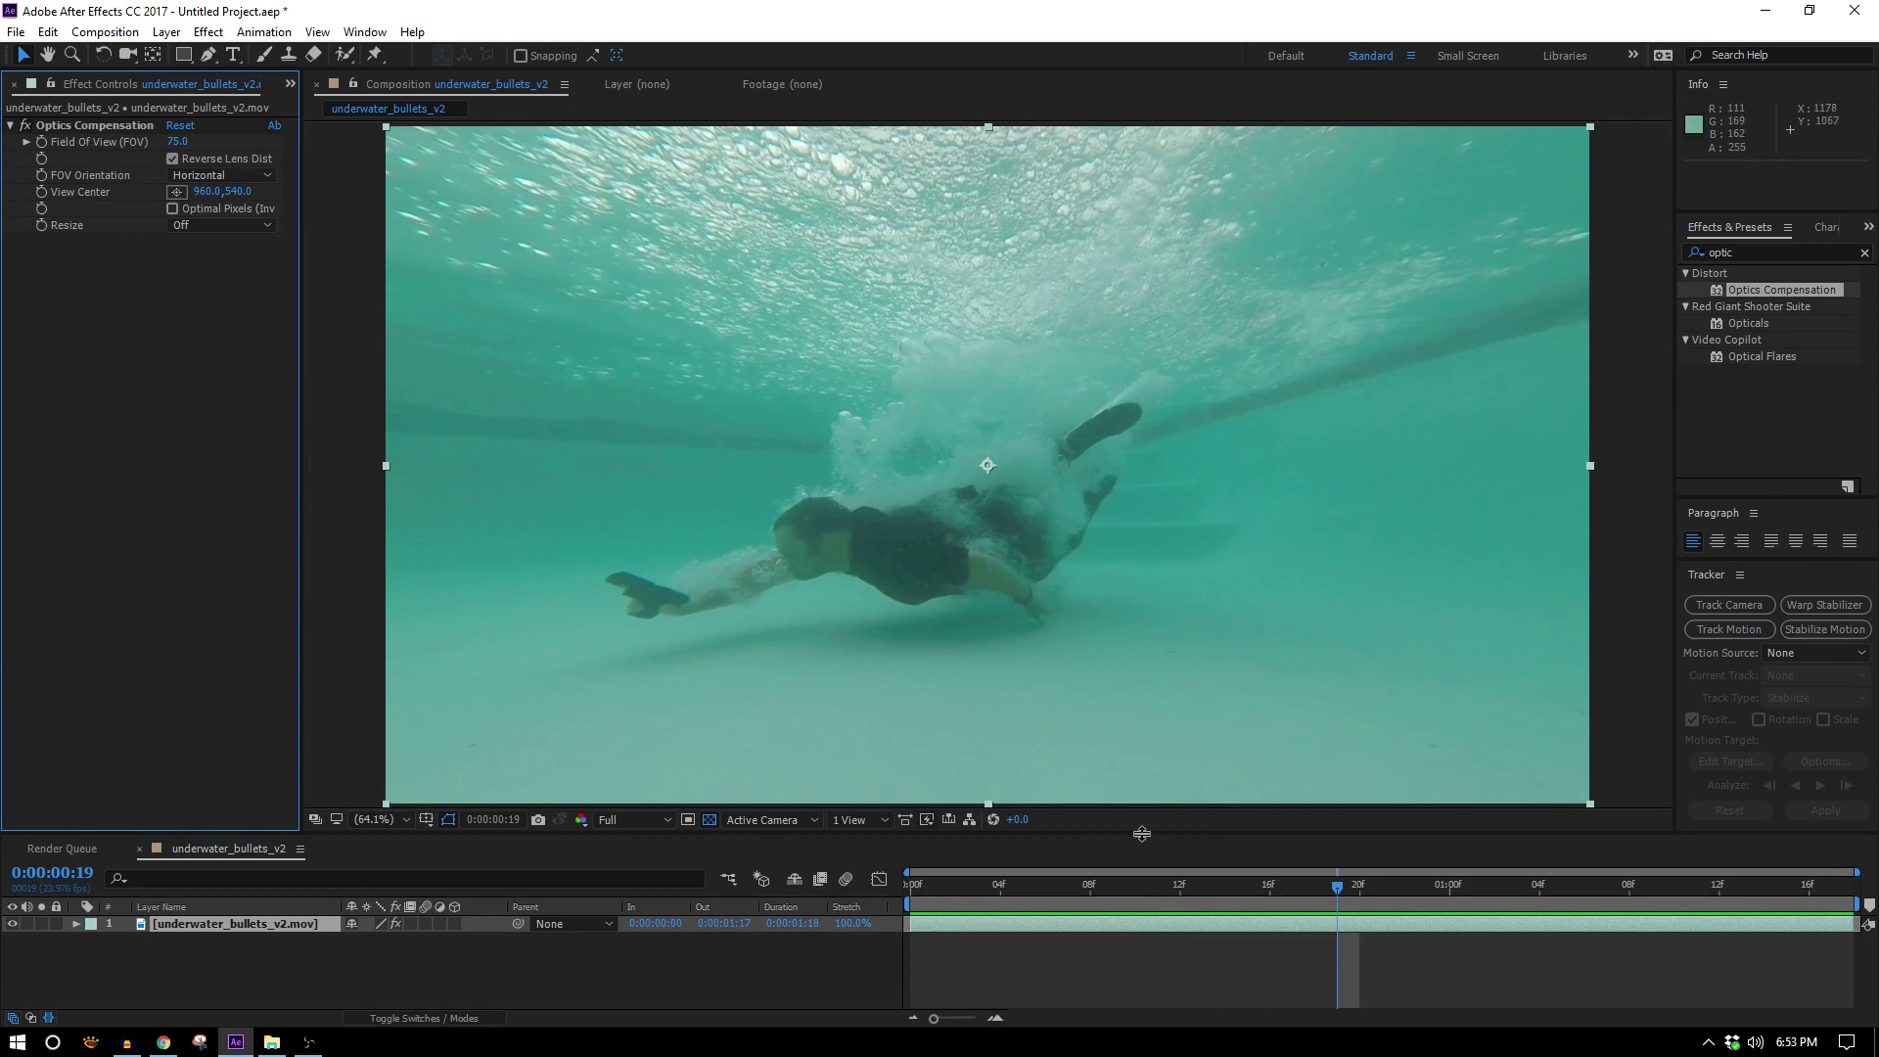
Play and scrub the corrected clip, examining the image's upper-left corner at high magnification and the whole frame fitted to the viewer
{"action": "key", "text": "space"}
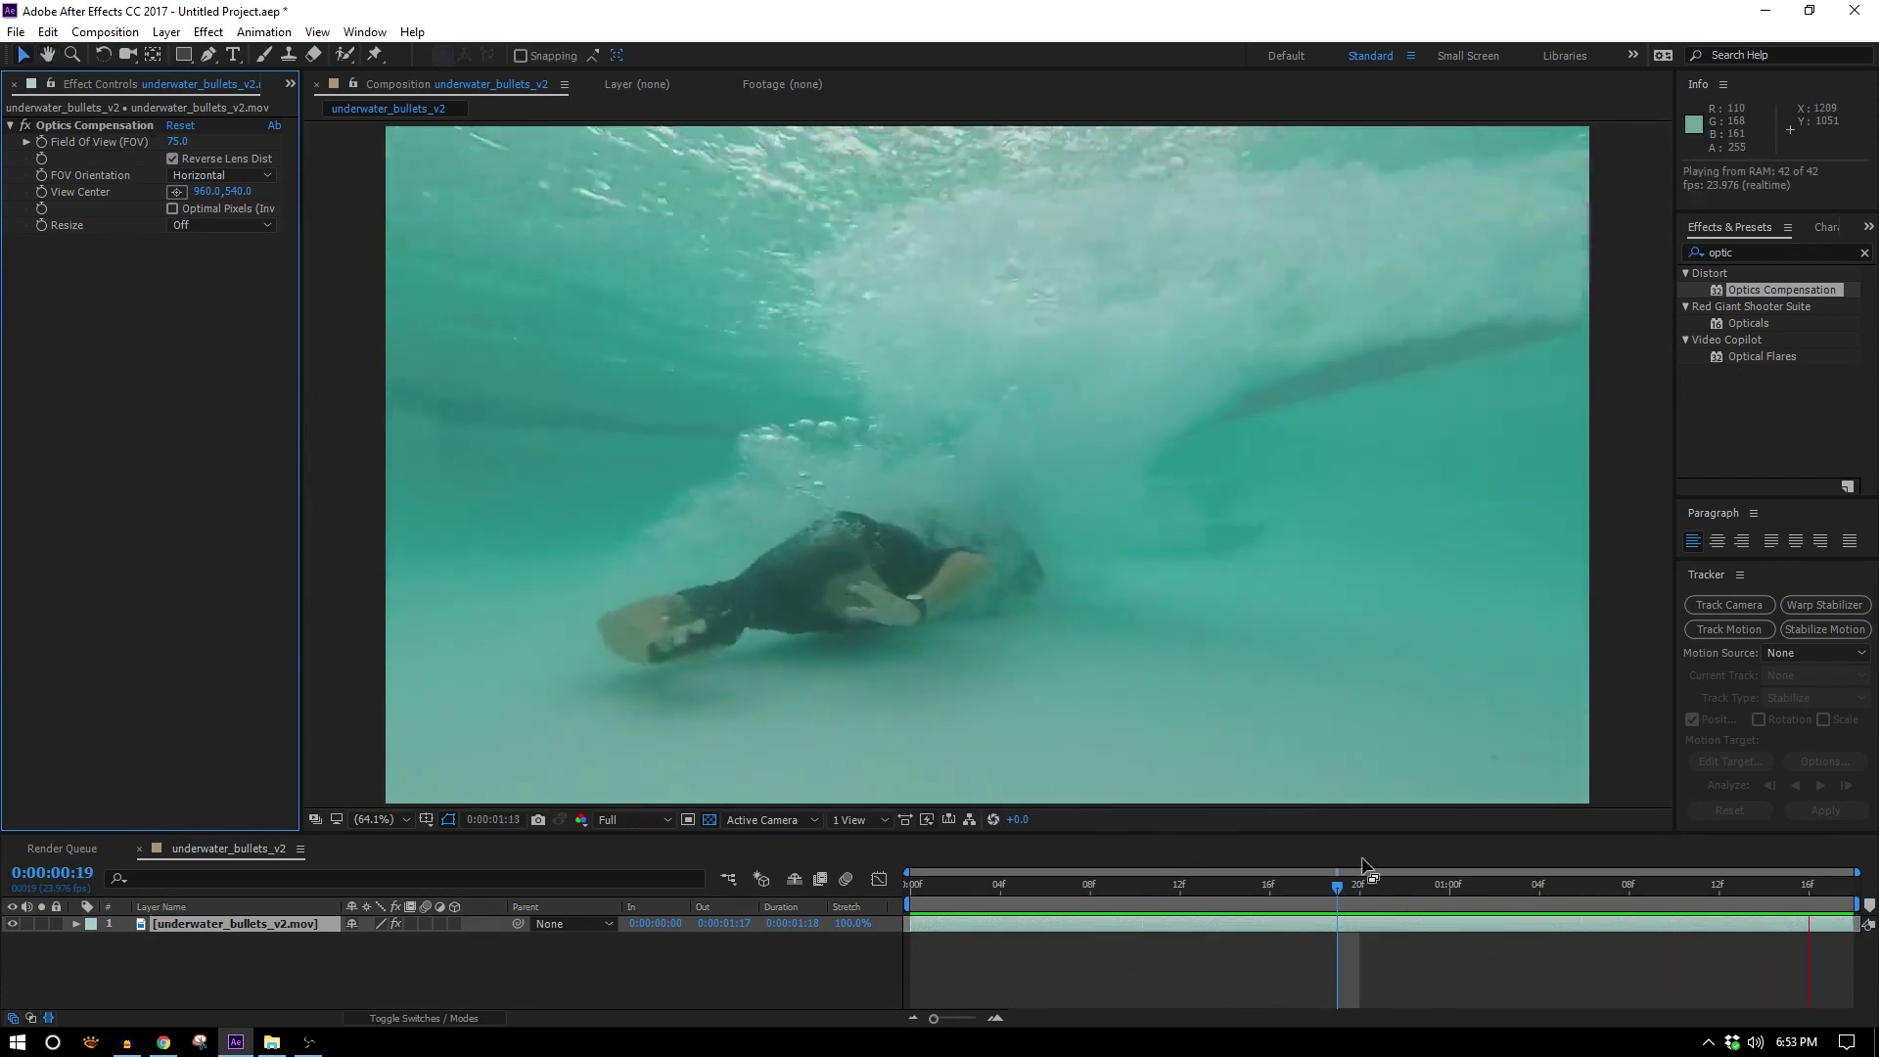
{"action": "key", "text": "space"}
{"action": "scroll", "coordinate": [690, 348], "scroll_direction": "up", "scroll_amount": 1}
{"action": "left_click_drag", "start_coordinate": [685, 346], "coordinate": [1371, 734]}
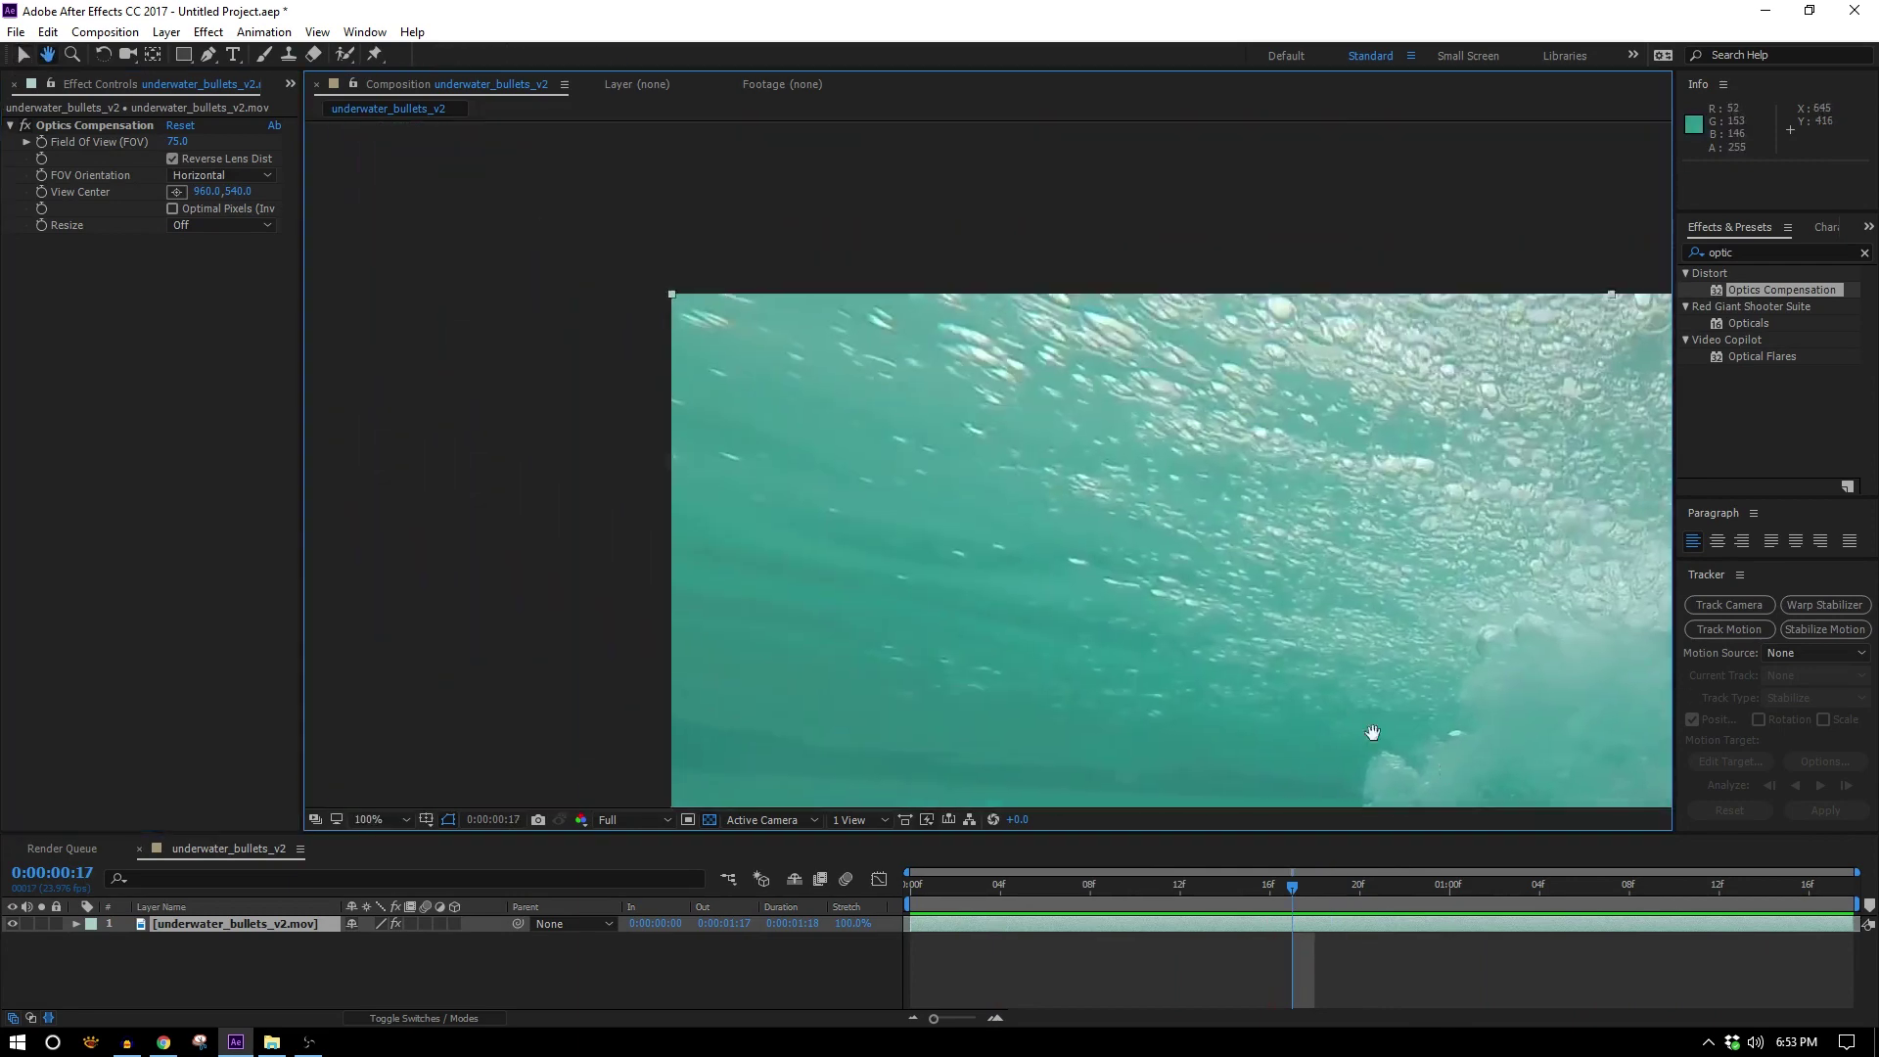
{"action": "scroll", "coordinate": [824, 383], "scroll_direction": "up", "scroll_amount": 2}
{"action": "left_click_drag", "start_coordinate": [1164, 556], "coordinate": [1329, 616]}
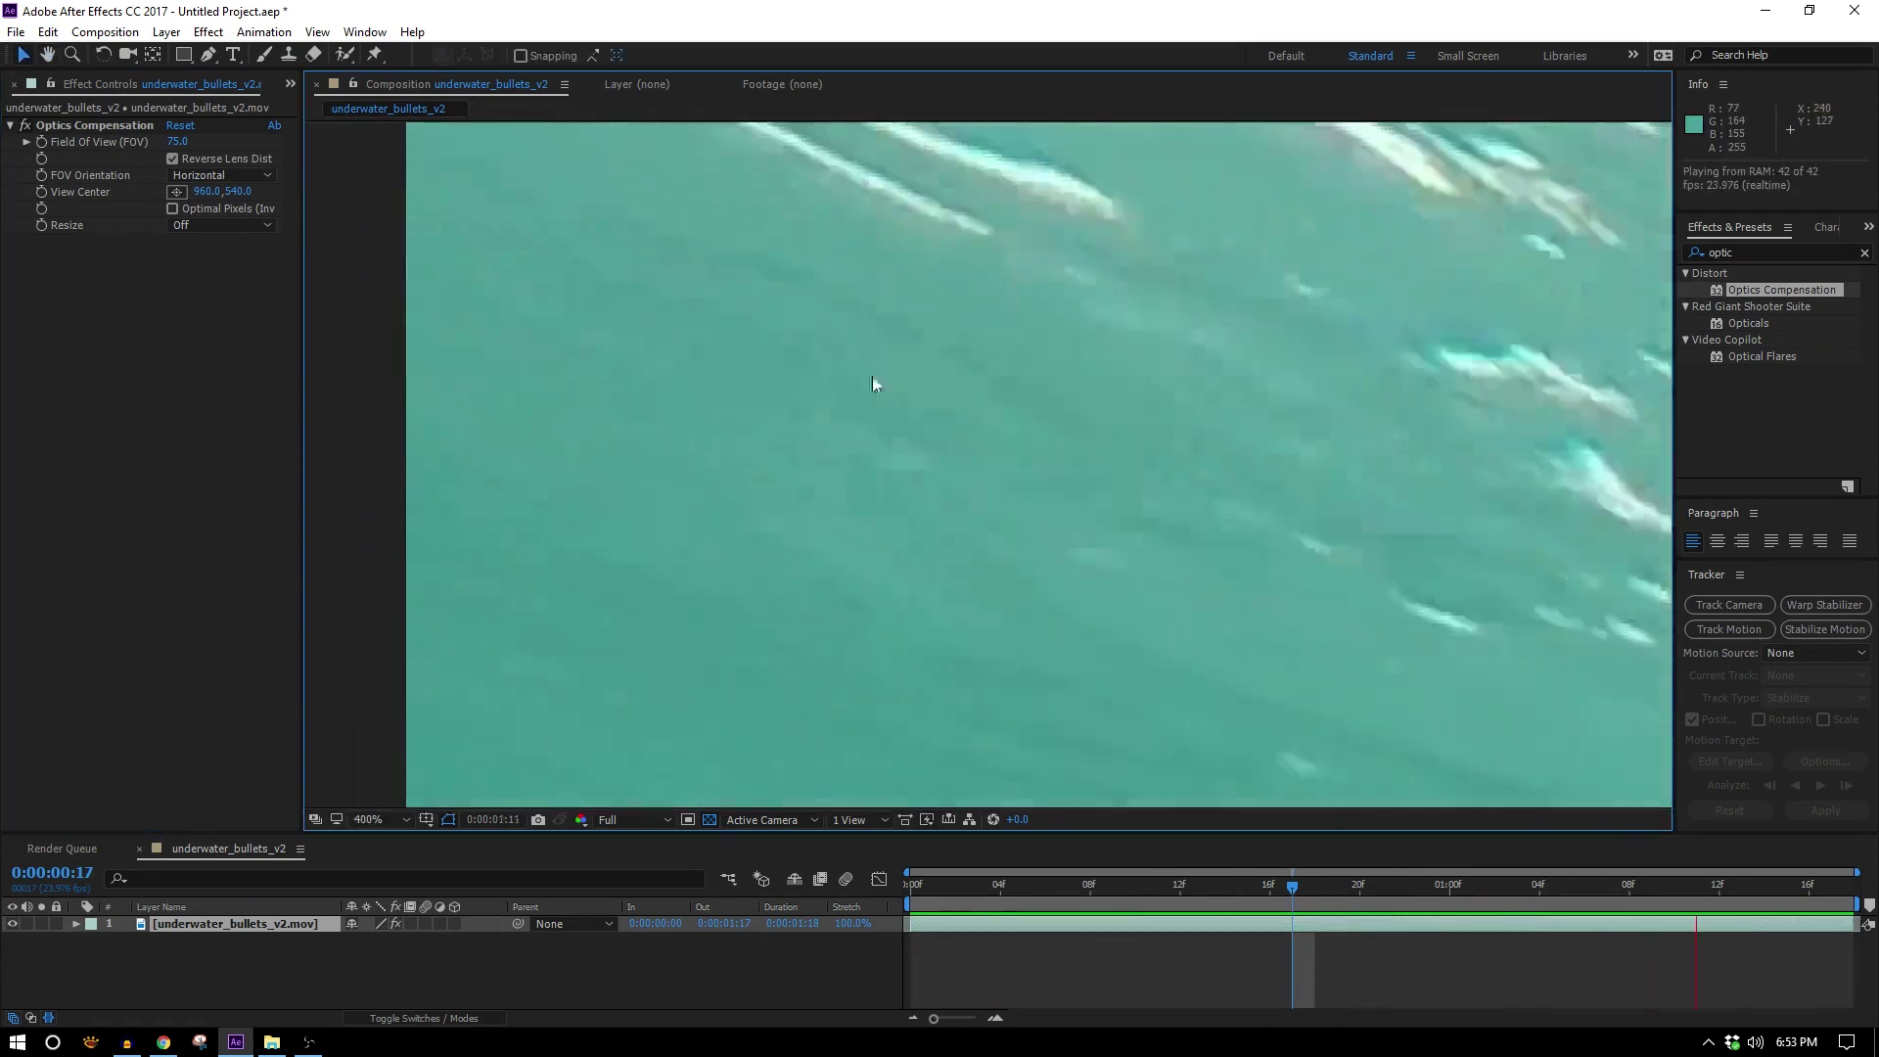
{"action": "key", "text": "space"}
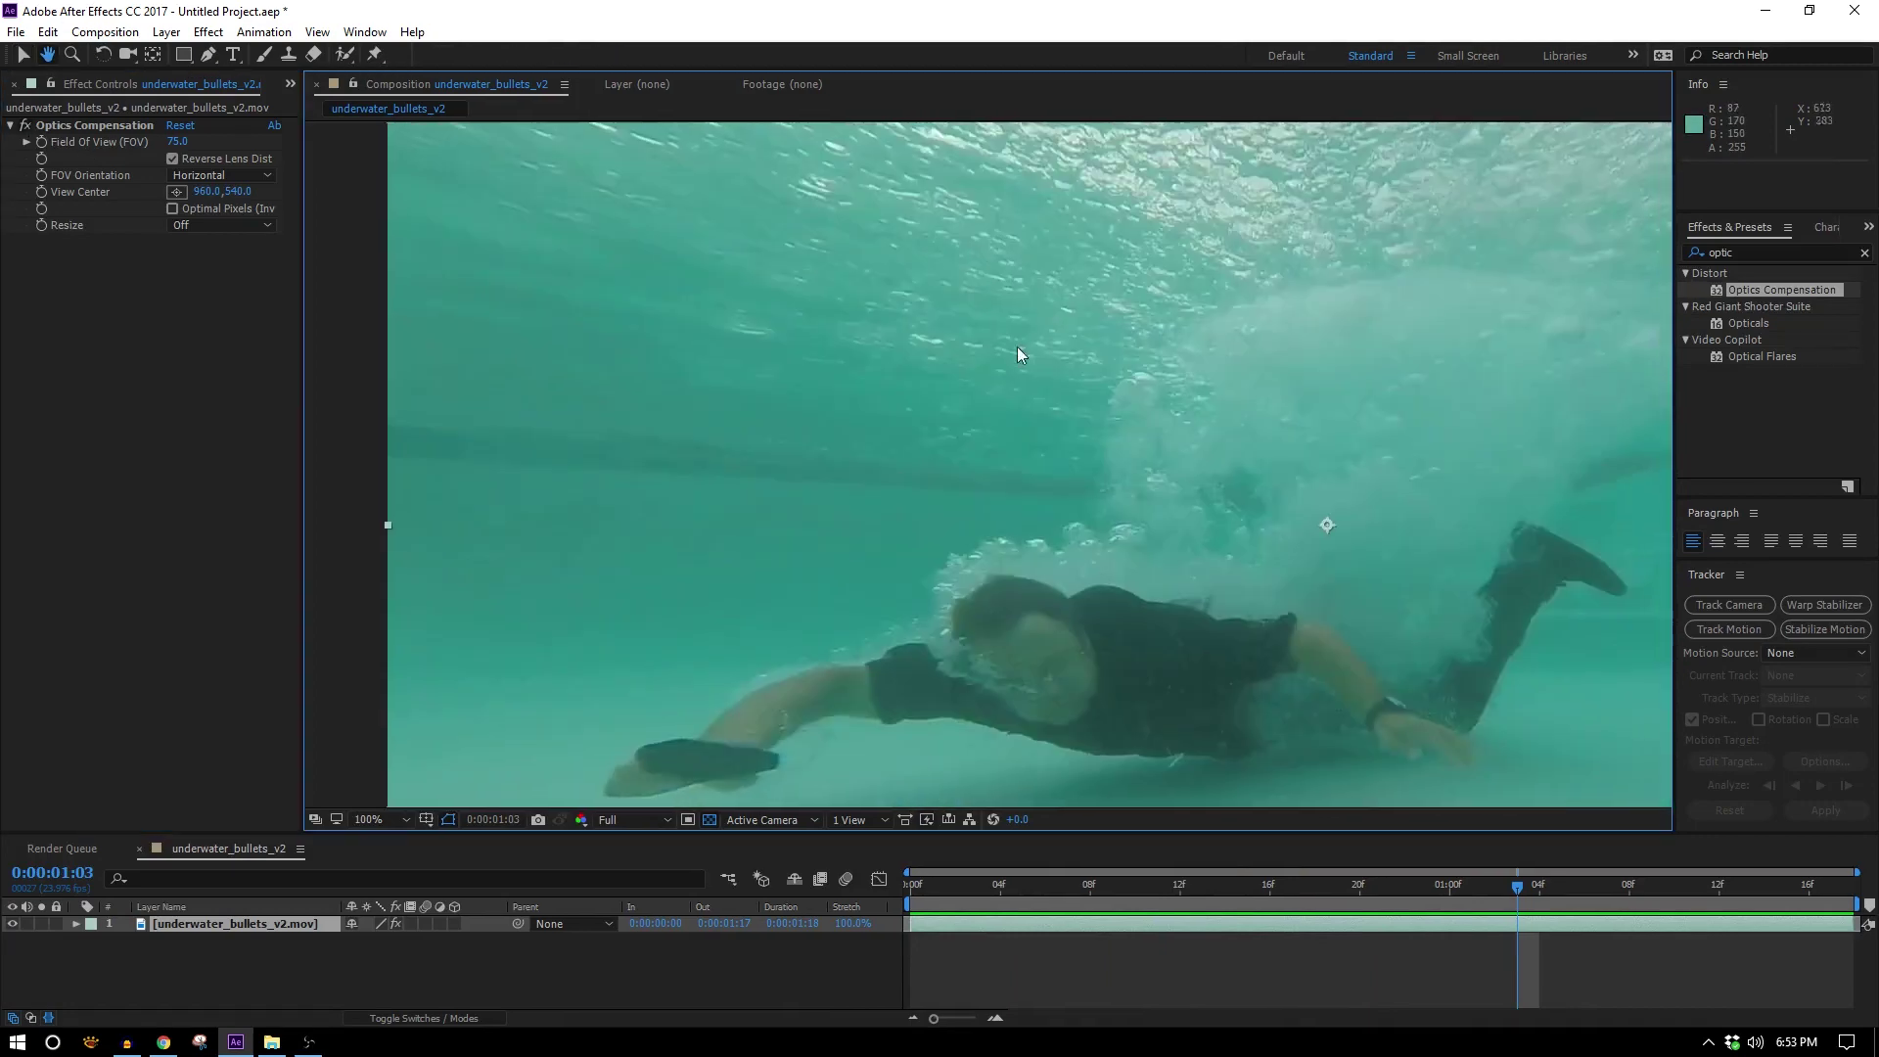
{"action": "left_click", "coordinate": [395, 815]}
{"action": "left_click", "coordinate": [416, 495]}
{"action": "key", "text": "space"}
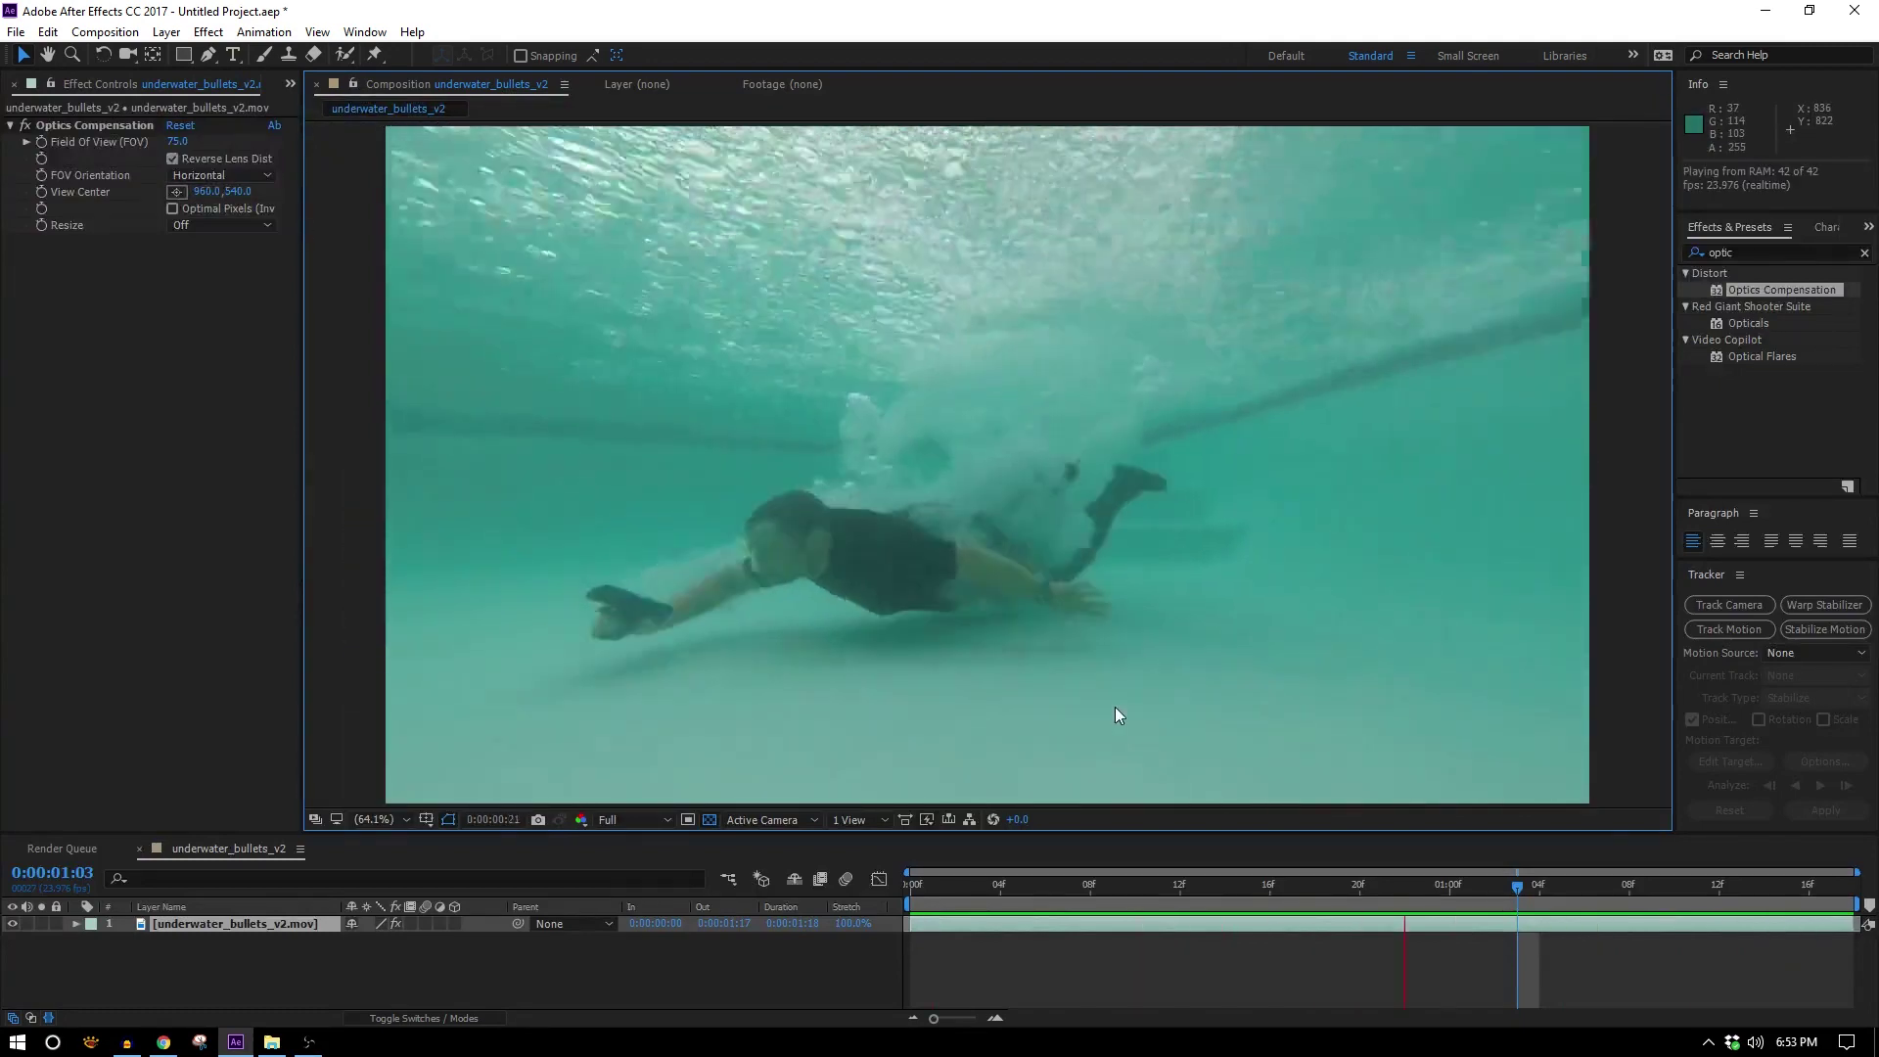
{"action": "key", "text": "space"}
{"action": "left_click_drag", "start_coordinate": [1179, 886], "coordinate": [1875, 858]}
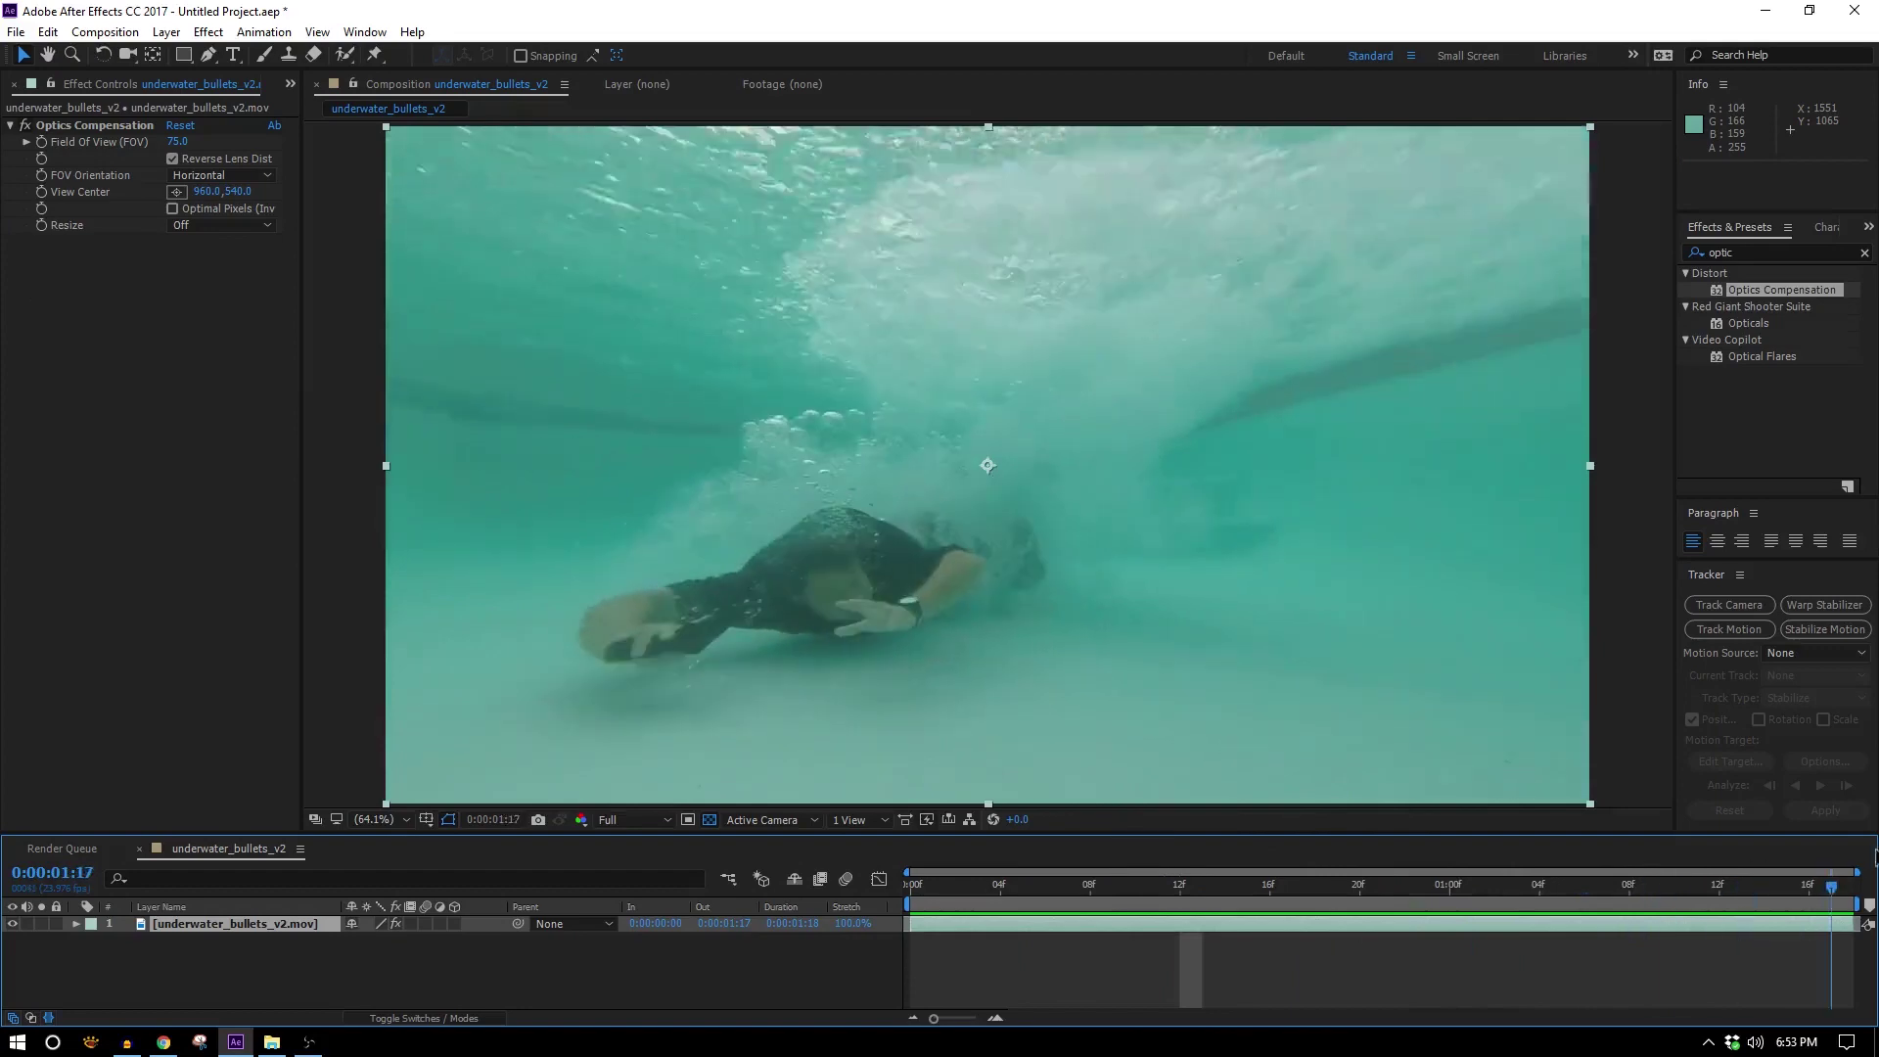
{"action": "key", "text": "space"}
{"action": "left_click_drag", "start_coordinate": [1180, 891], "coordinate": [671, 893]}
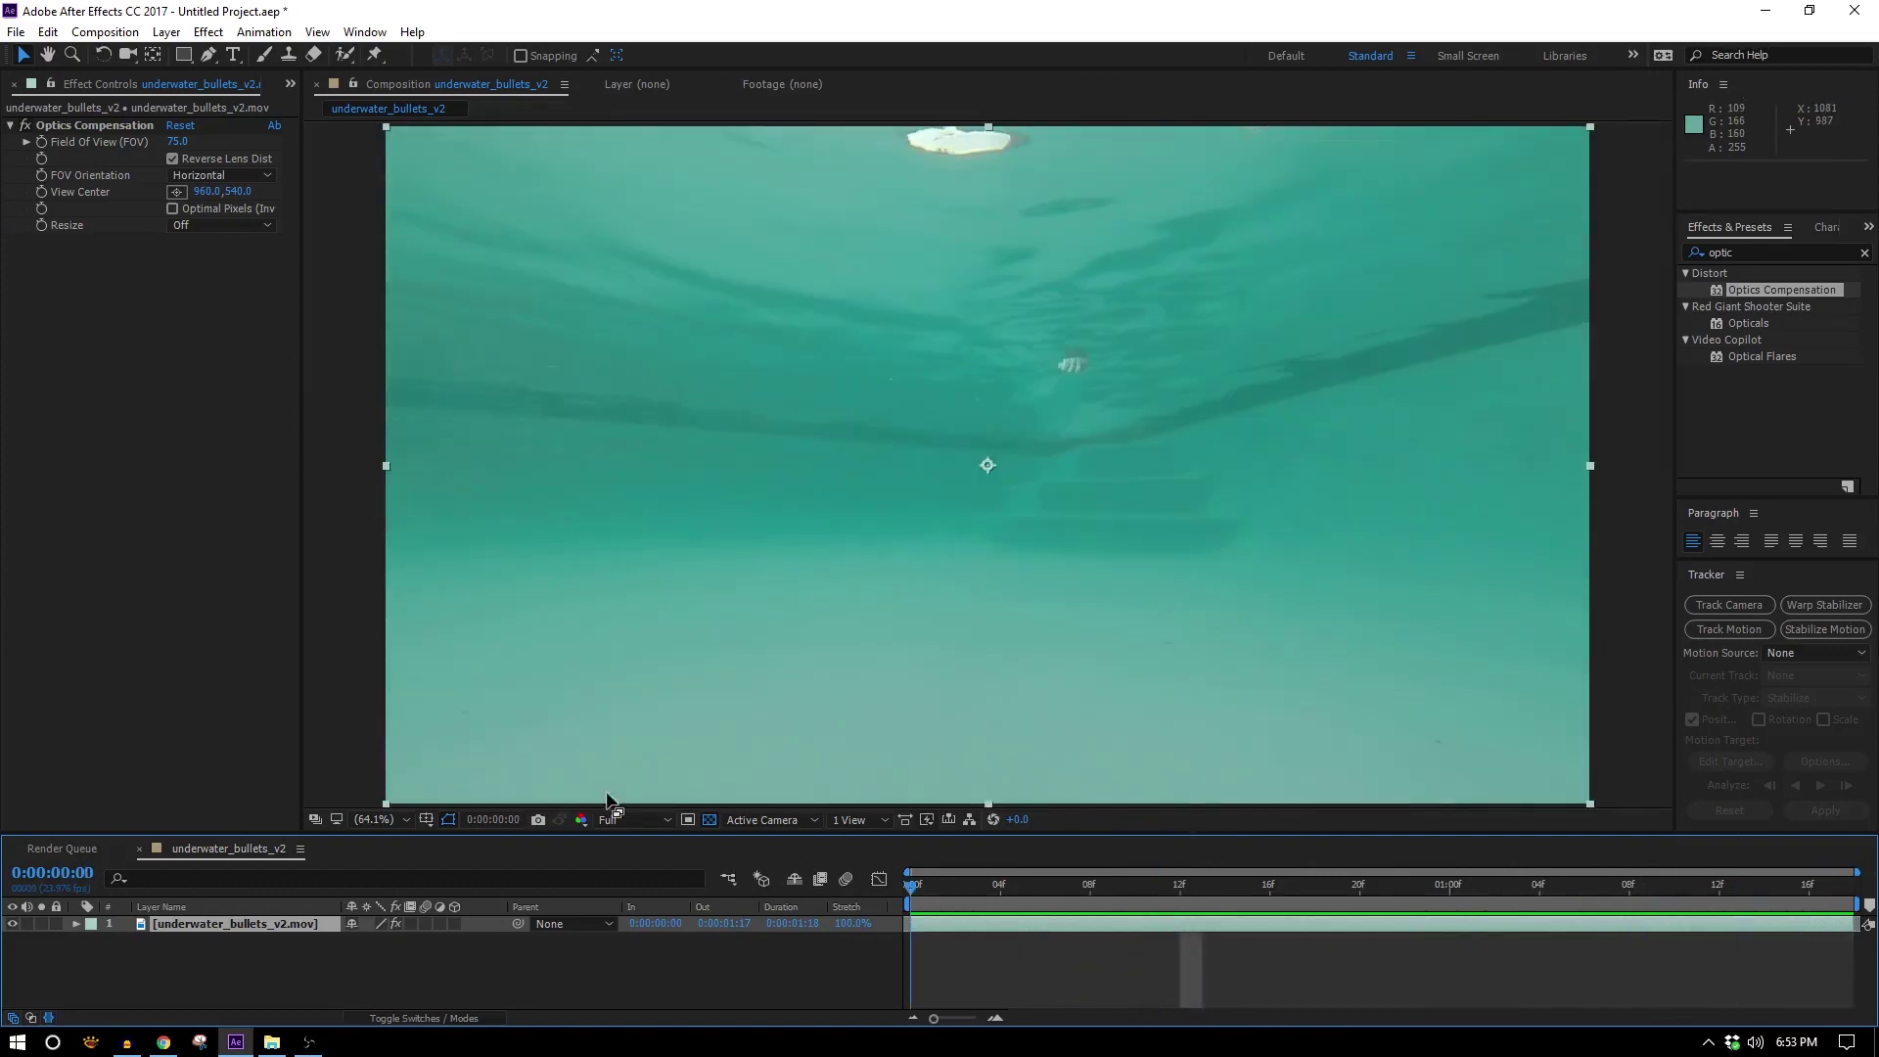
Compare the clip with Optics Compensation disabled and enabled, examining the right image edge up close and the full motion
{"action": "left_click", "coordinate": [26, 125]}
{"action": "key", "text": "space"}
{"action": "key", "text": "space"}
{"action": "scroll", "coordinate": [1599, 468], "scroll_direction": "up", "scroll_amount": 1}
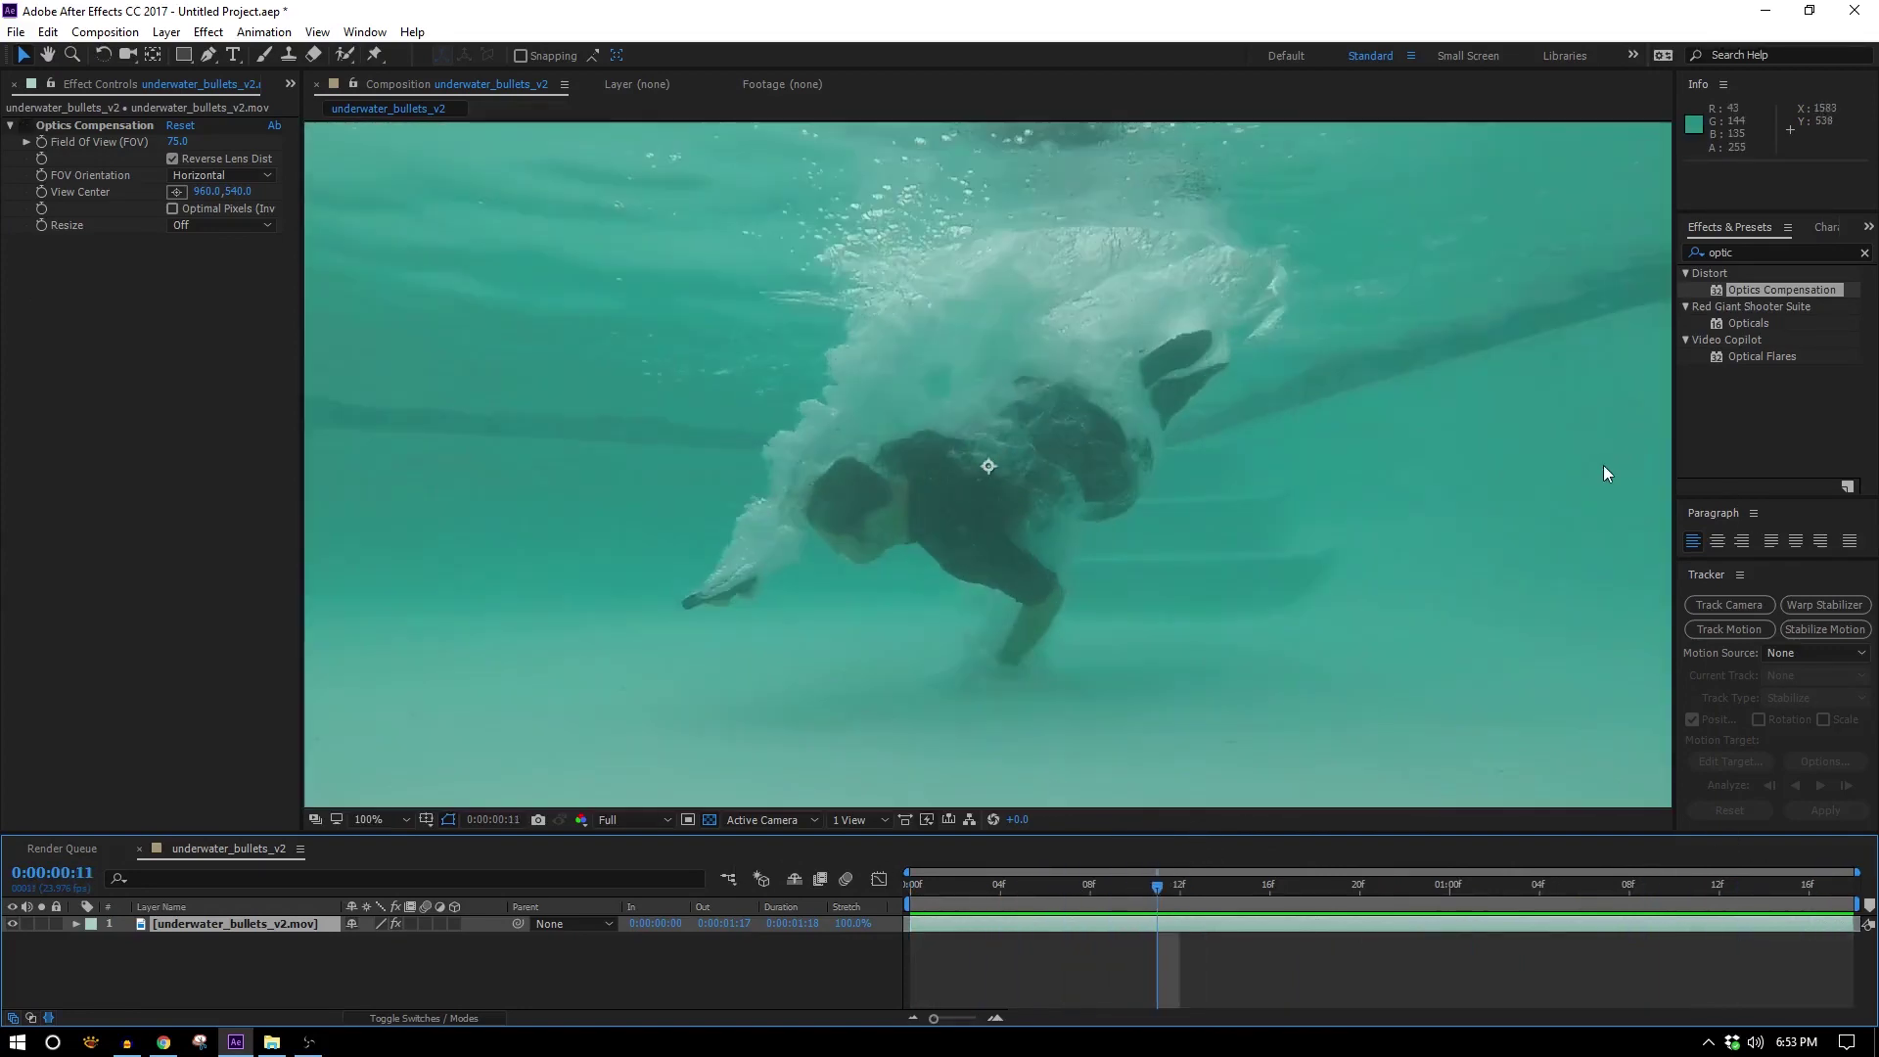
{"action": "left_click_drag", "start_coordinate": [1552, 454], "coordinate": [989, 492]}
{"action": "scroll", "coordinate": [989, 492], "scroll_direction": "up", "scroll_amount": 1}
{"action": "left_click_drag", "start_coordinate": [1137, 876], "coordinate": [1067, 954]}
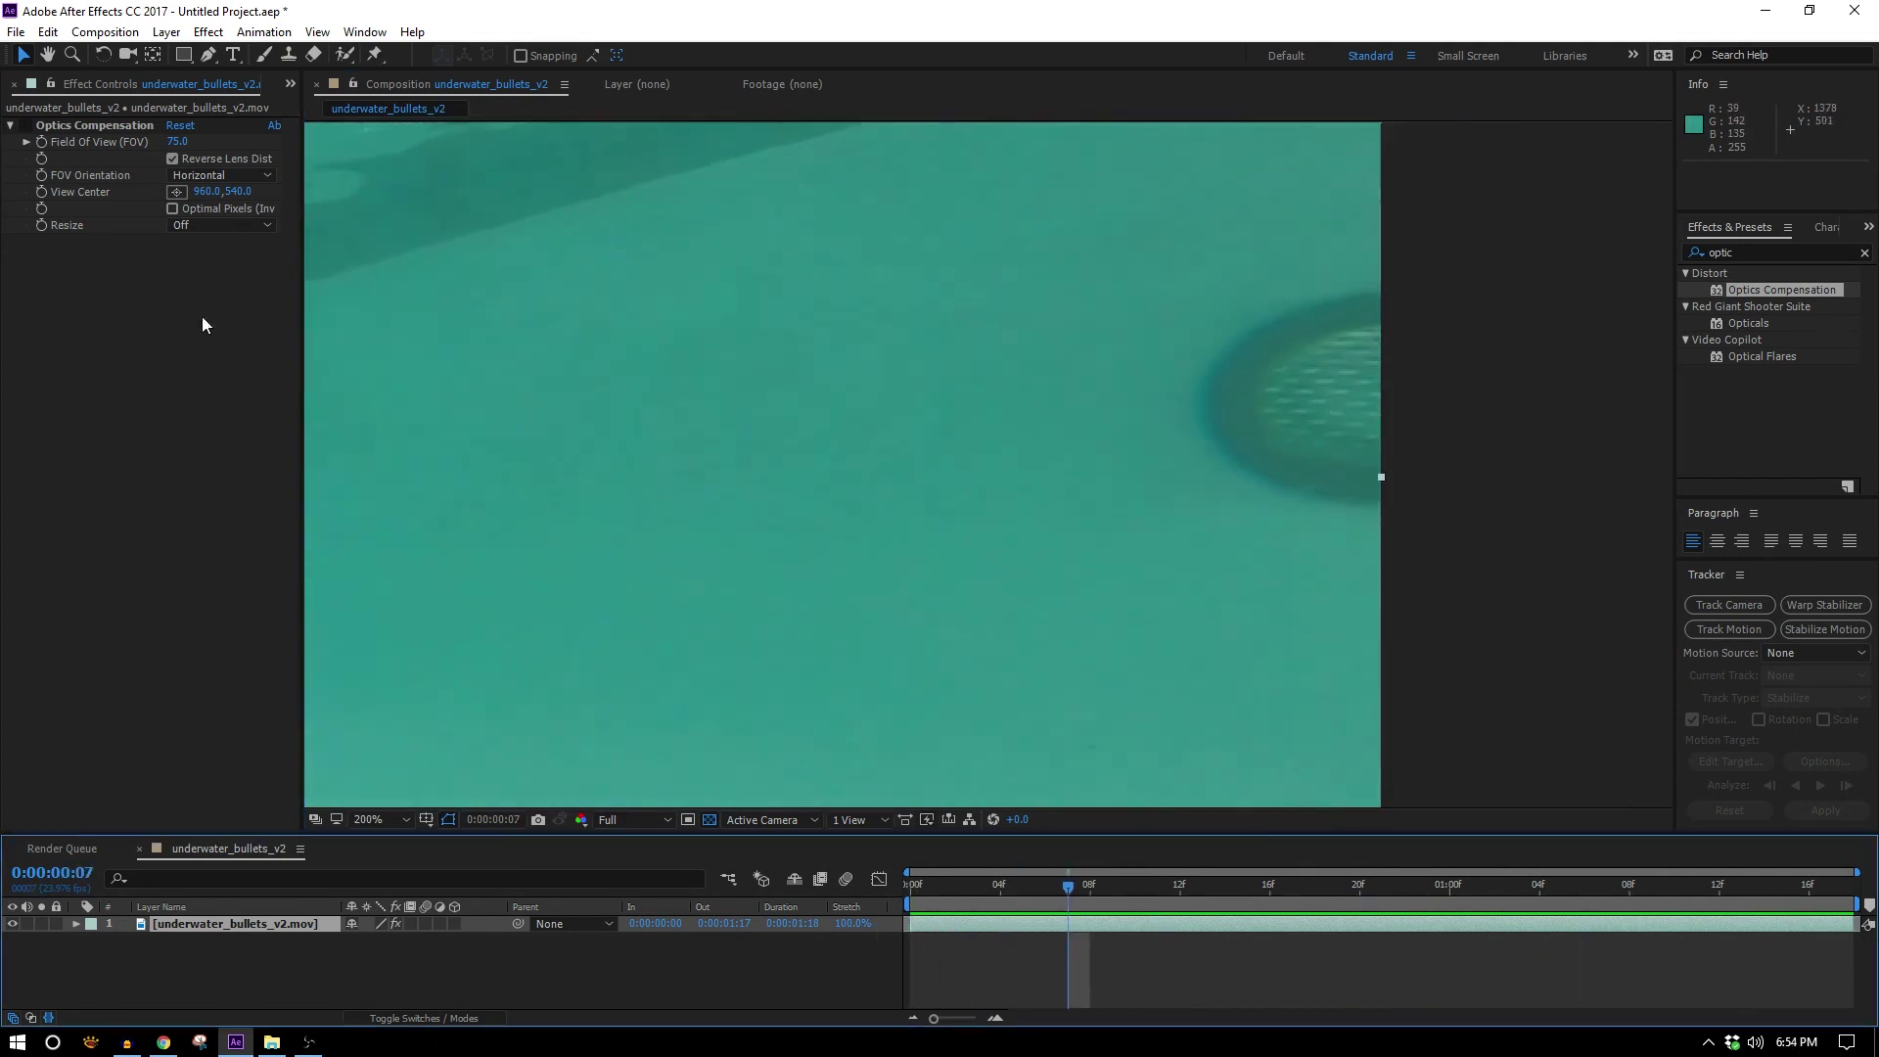
{"action": "left_click", "coordinate": [29, 126]}
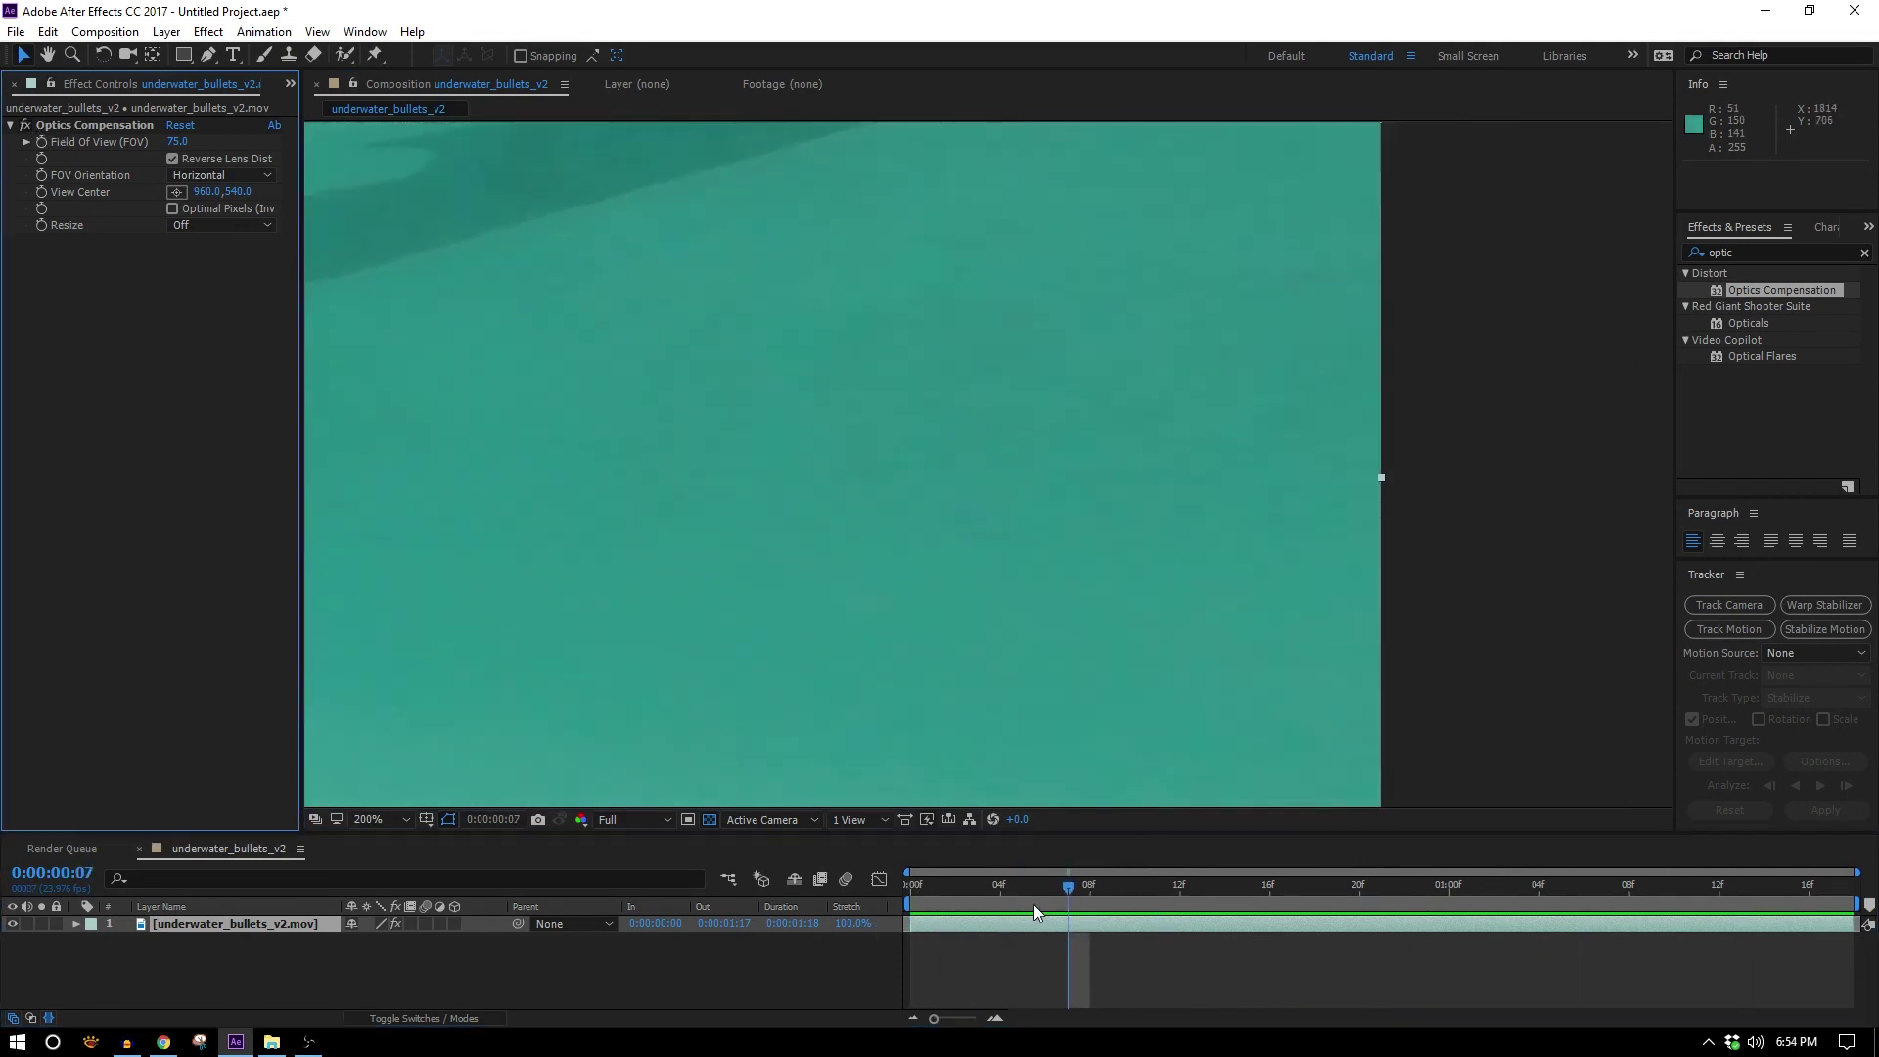
{"action": "left_click_drag", "start_coordinate": [1033, 891], "coordinate": [1651, 901]}
{"action": "scroll", "coordinate": [1242, 538], "scroll_direction": "down", "scroll_amount": 2}
{"action": "left_click_drag", "start_coordinate": [952, 556], "coordinate": [1255, 542]}
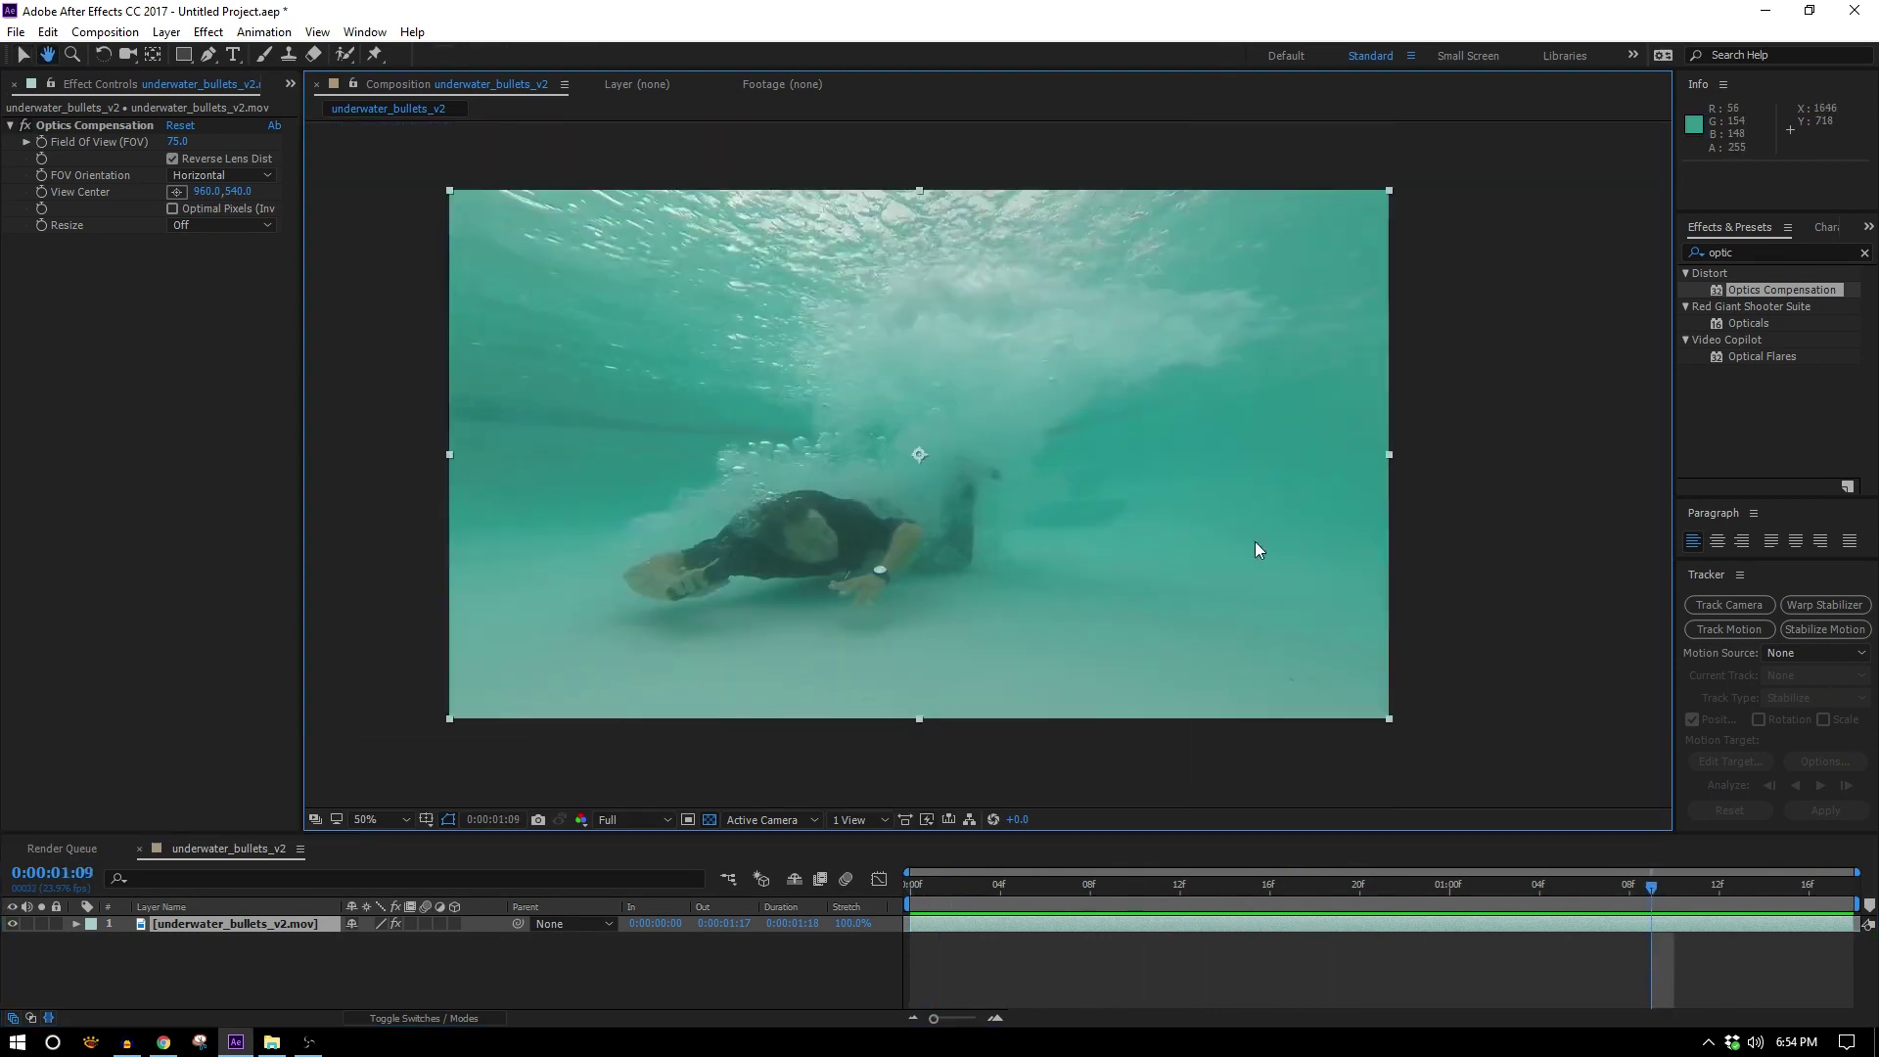
{"action": "scroll", "coordinate": [1206, 609], "scroll_direction": "up", "scroll_amount": 1}
{"action": "left_click_drag", "start_coordinate": [1093, 888], "coordinate": [873, 789]}
{"action": "key", "text": "space"}
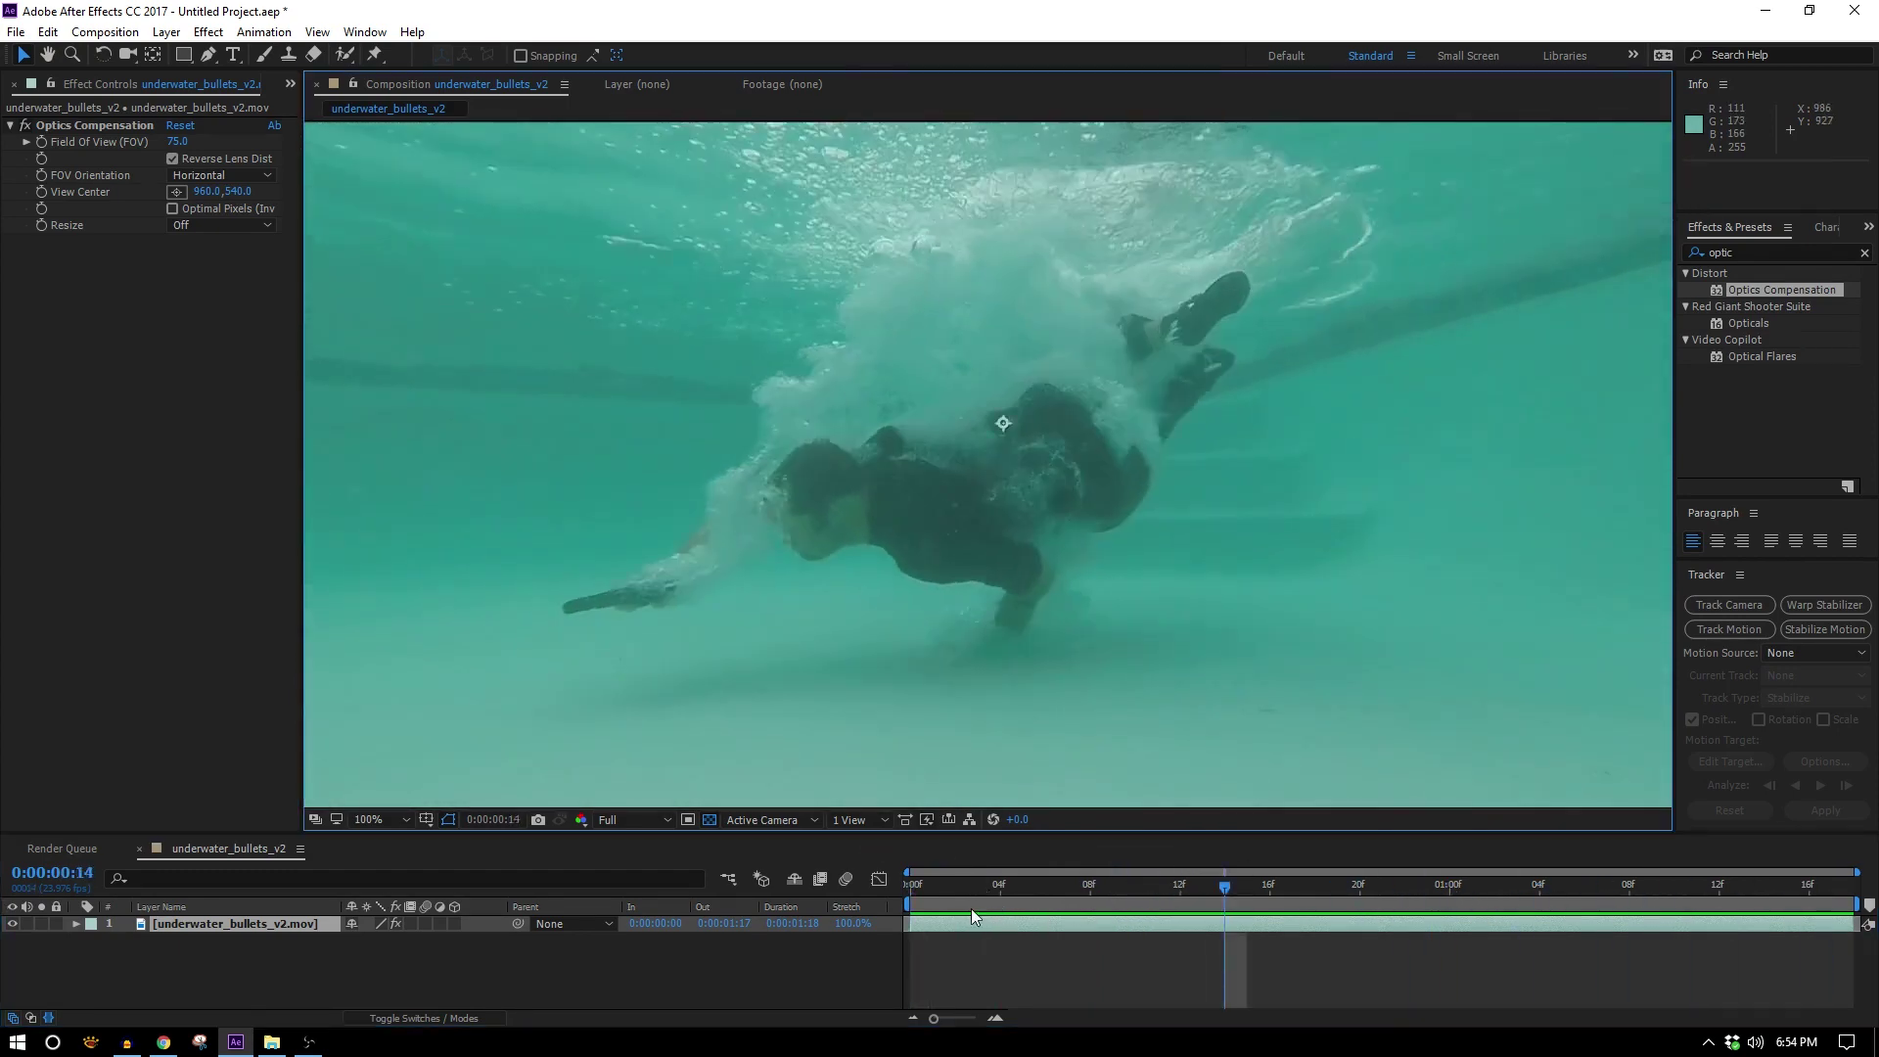
Duplicate the underwater clip layer and apply Freeze Frame to the top copy at frame 0:00:00:00
{"action": "left_click_drag", "start_coordinate": [975, 910], "coordinate": [790, 888]}
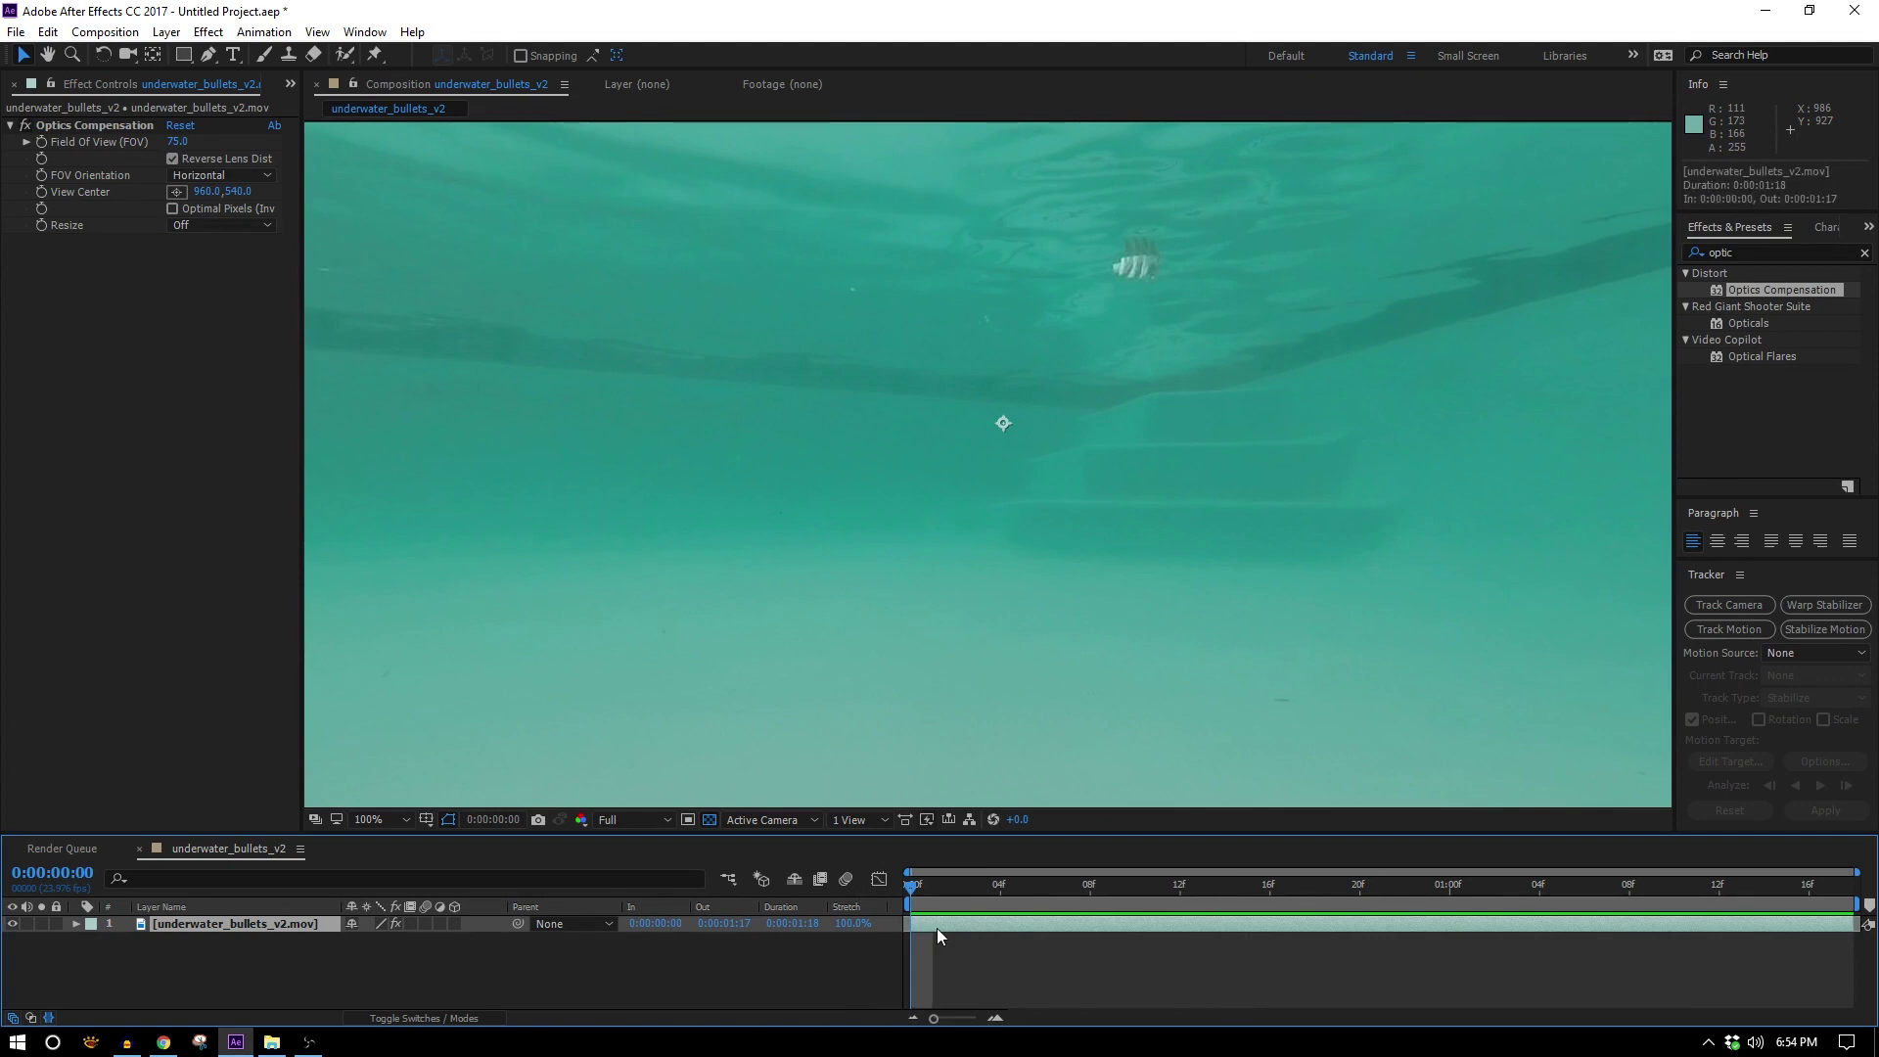
{"action": "key", "text": "ctrl+d"}
{"action": "right_click", "coordinate": [212, 925]}
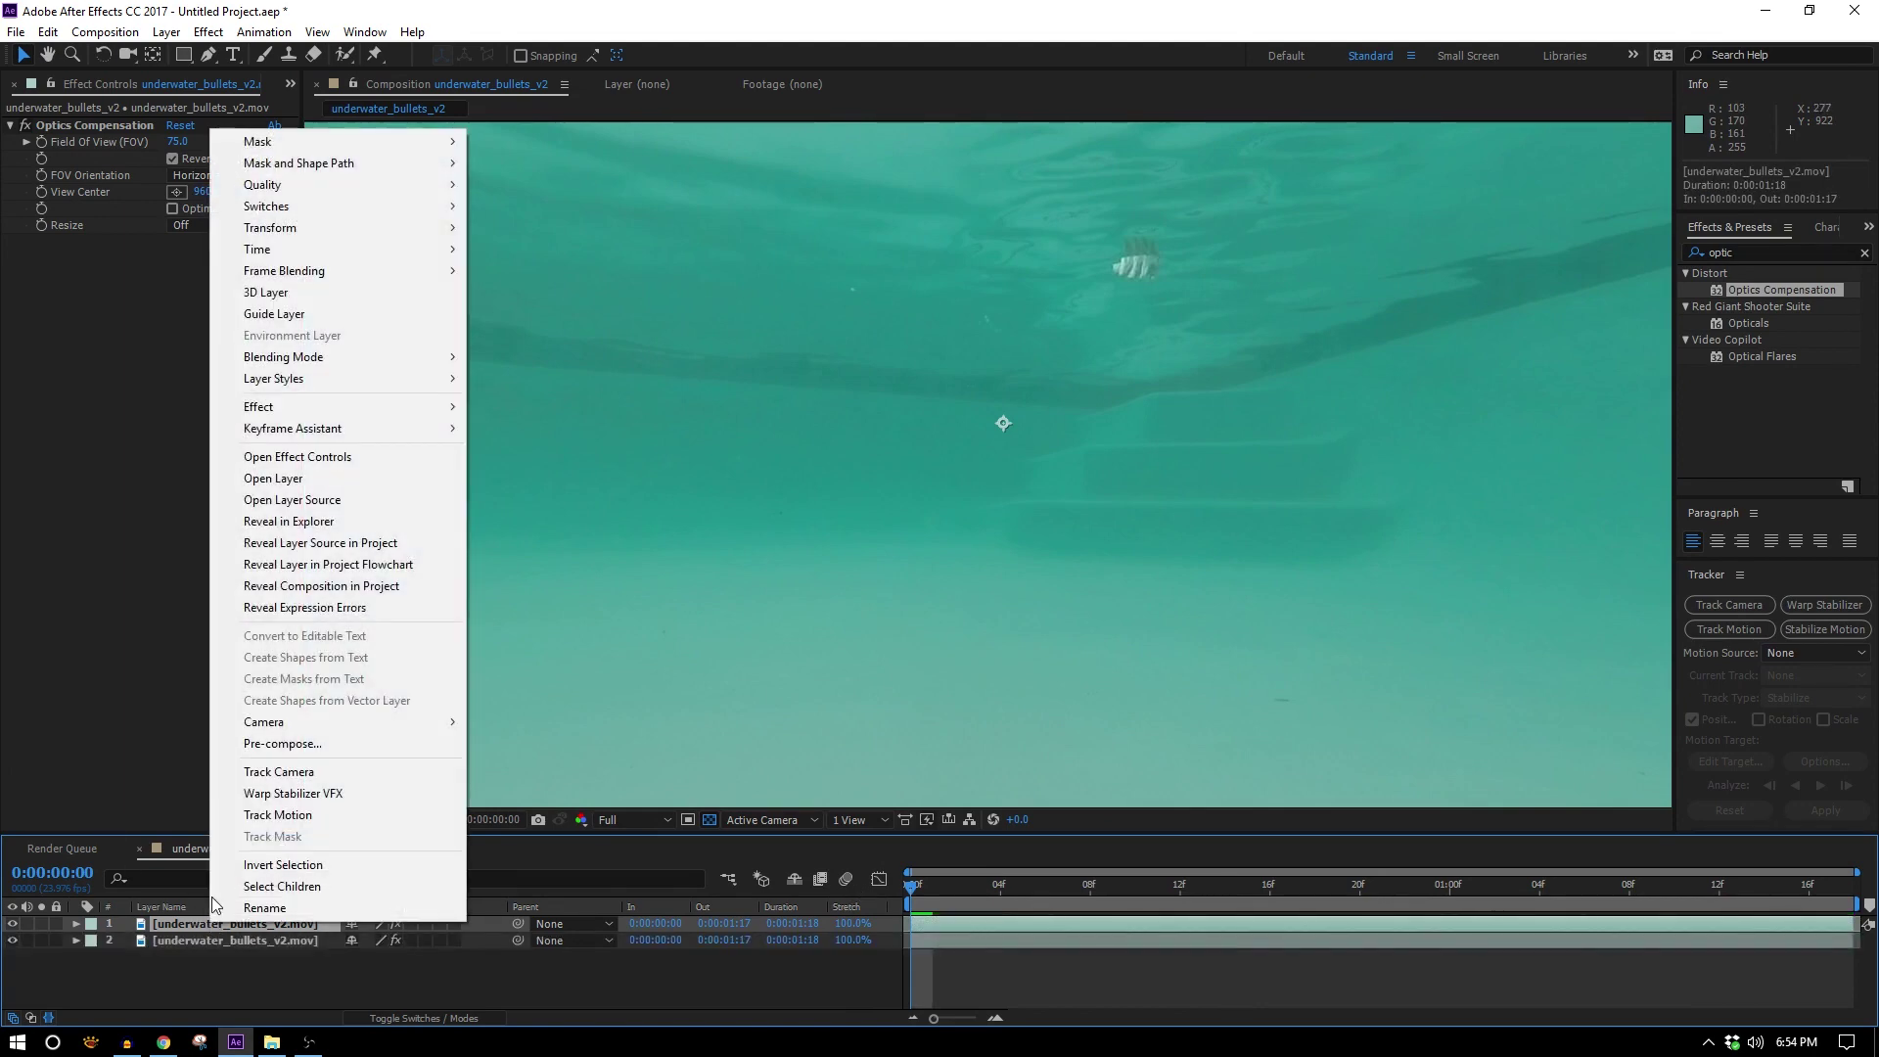
{"action": "mouse_move", "coordinate": [323, 228]}
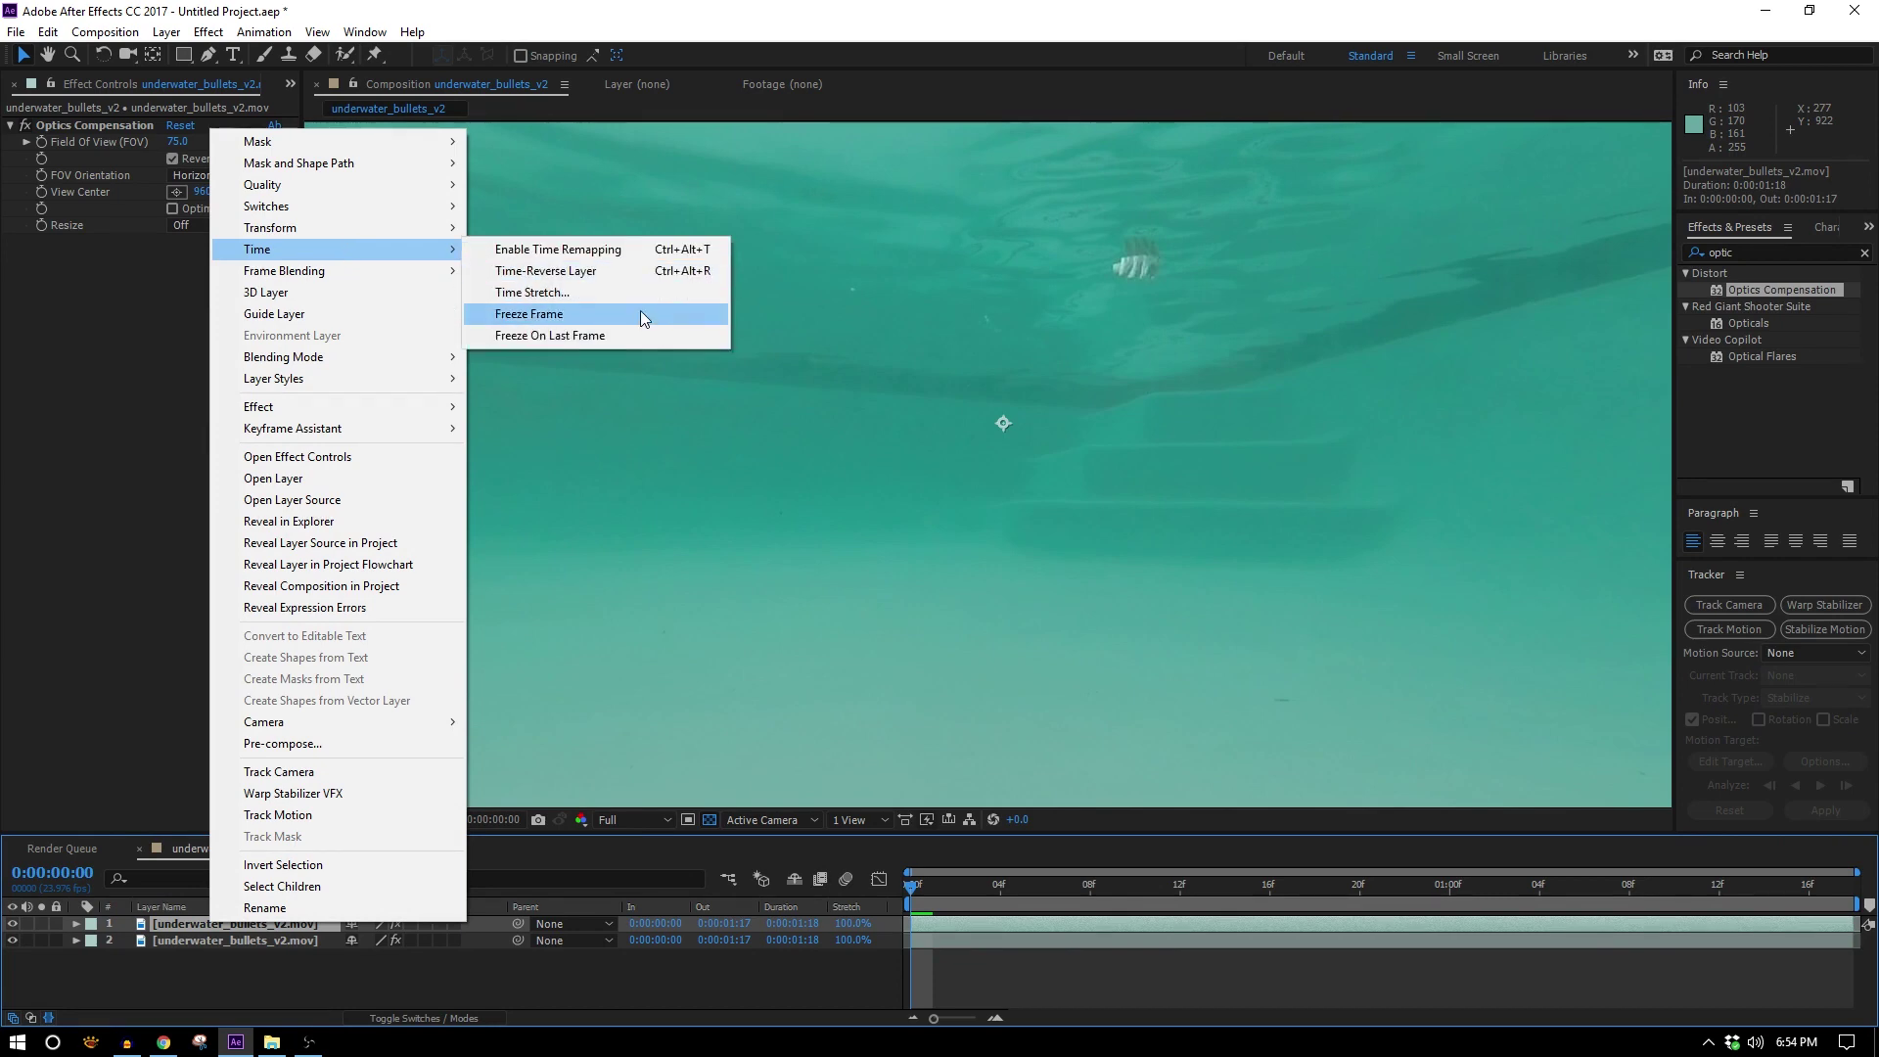
{"action": "left_click", "coordinate": [644, 318]}
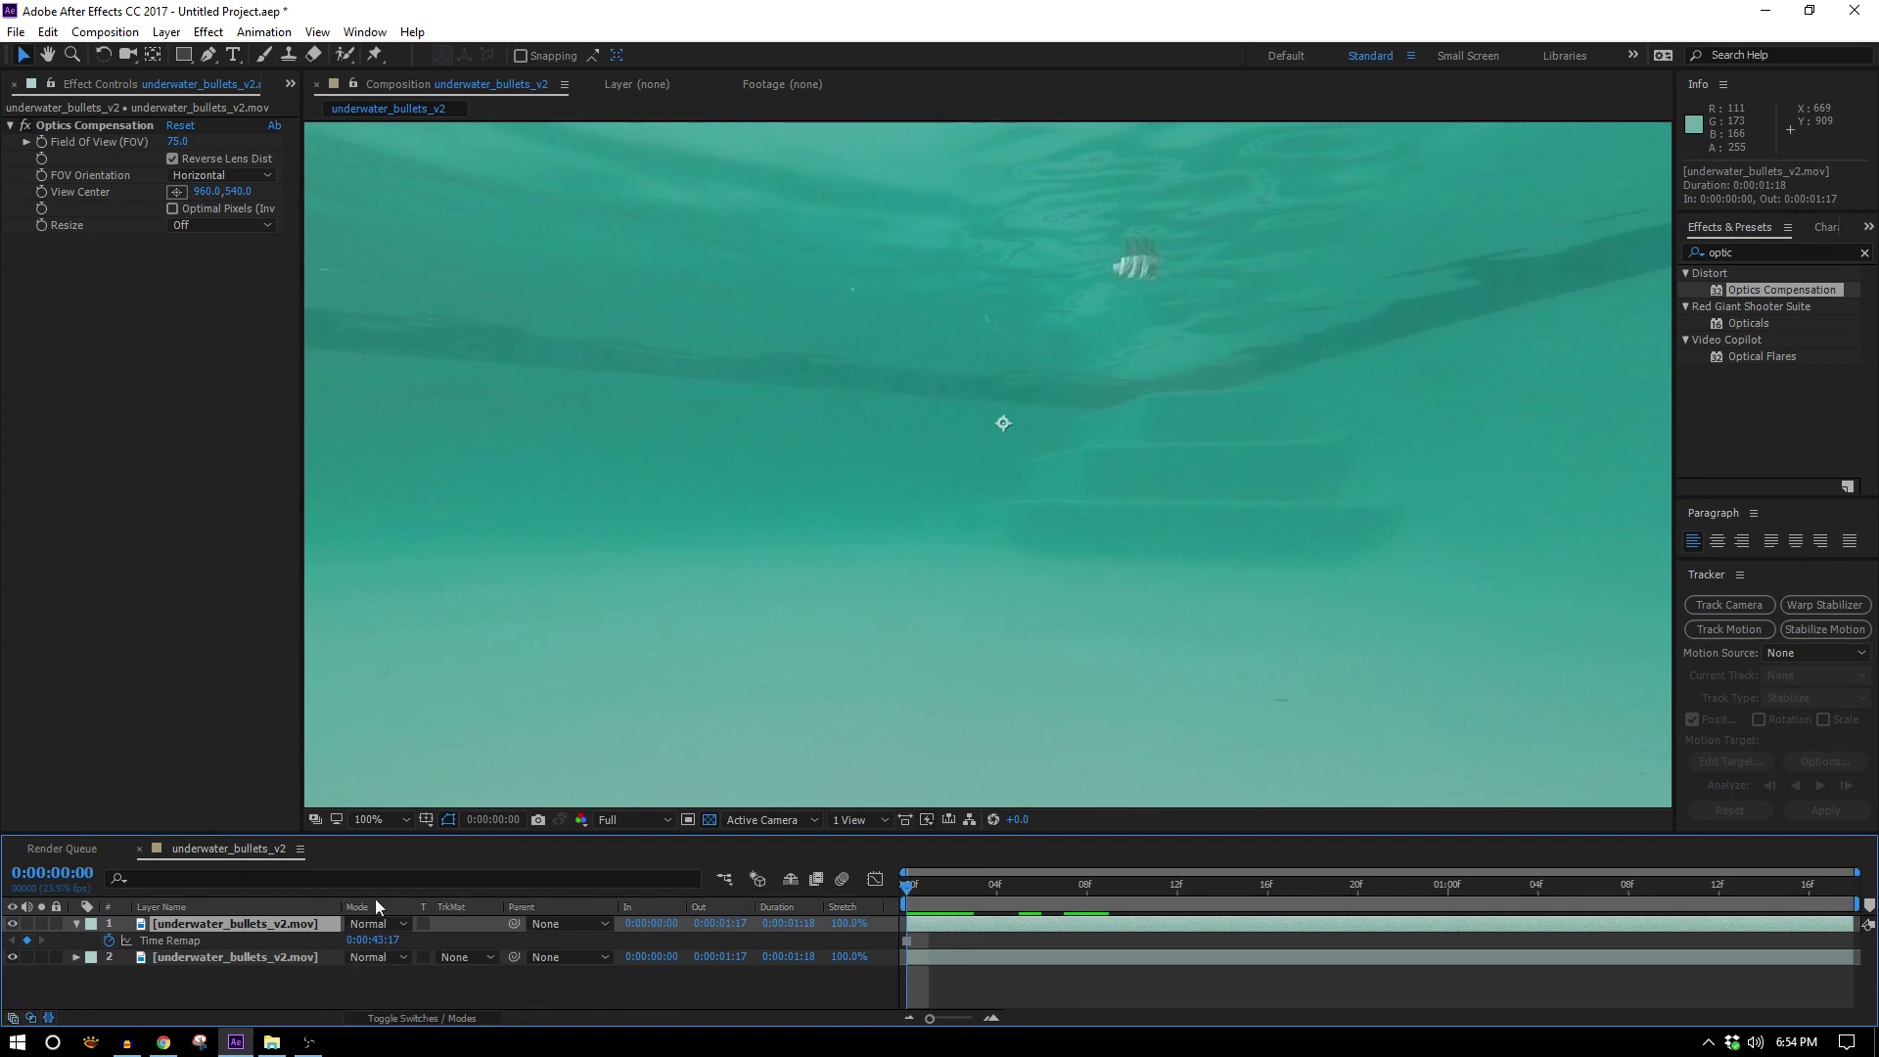
Set the frozen top layer's blending mode to Difference
{"action": "left_click", "coordinate": [388, 927]}
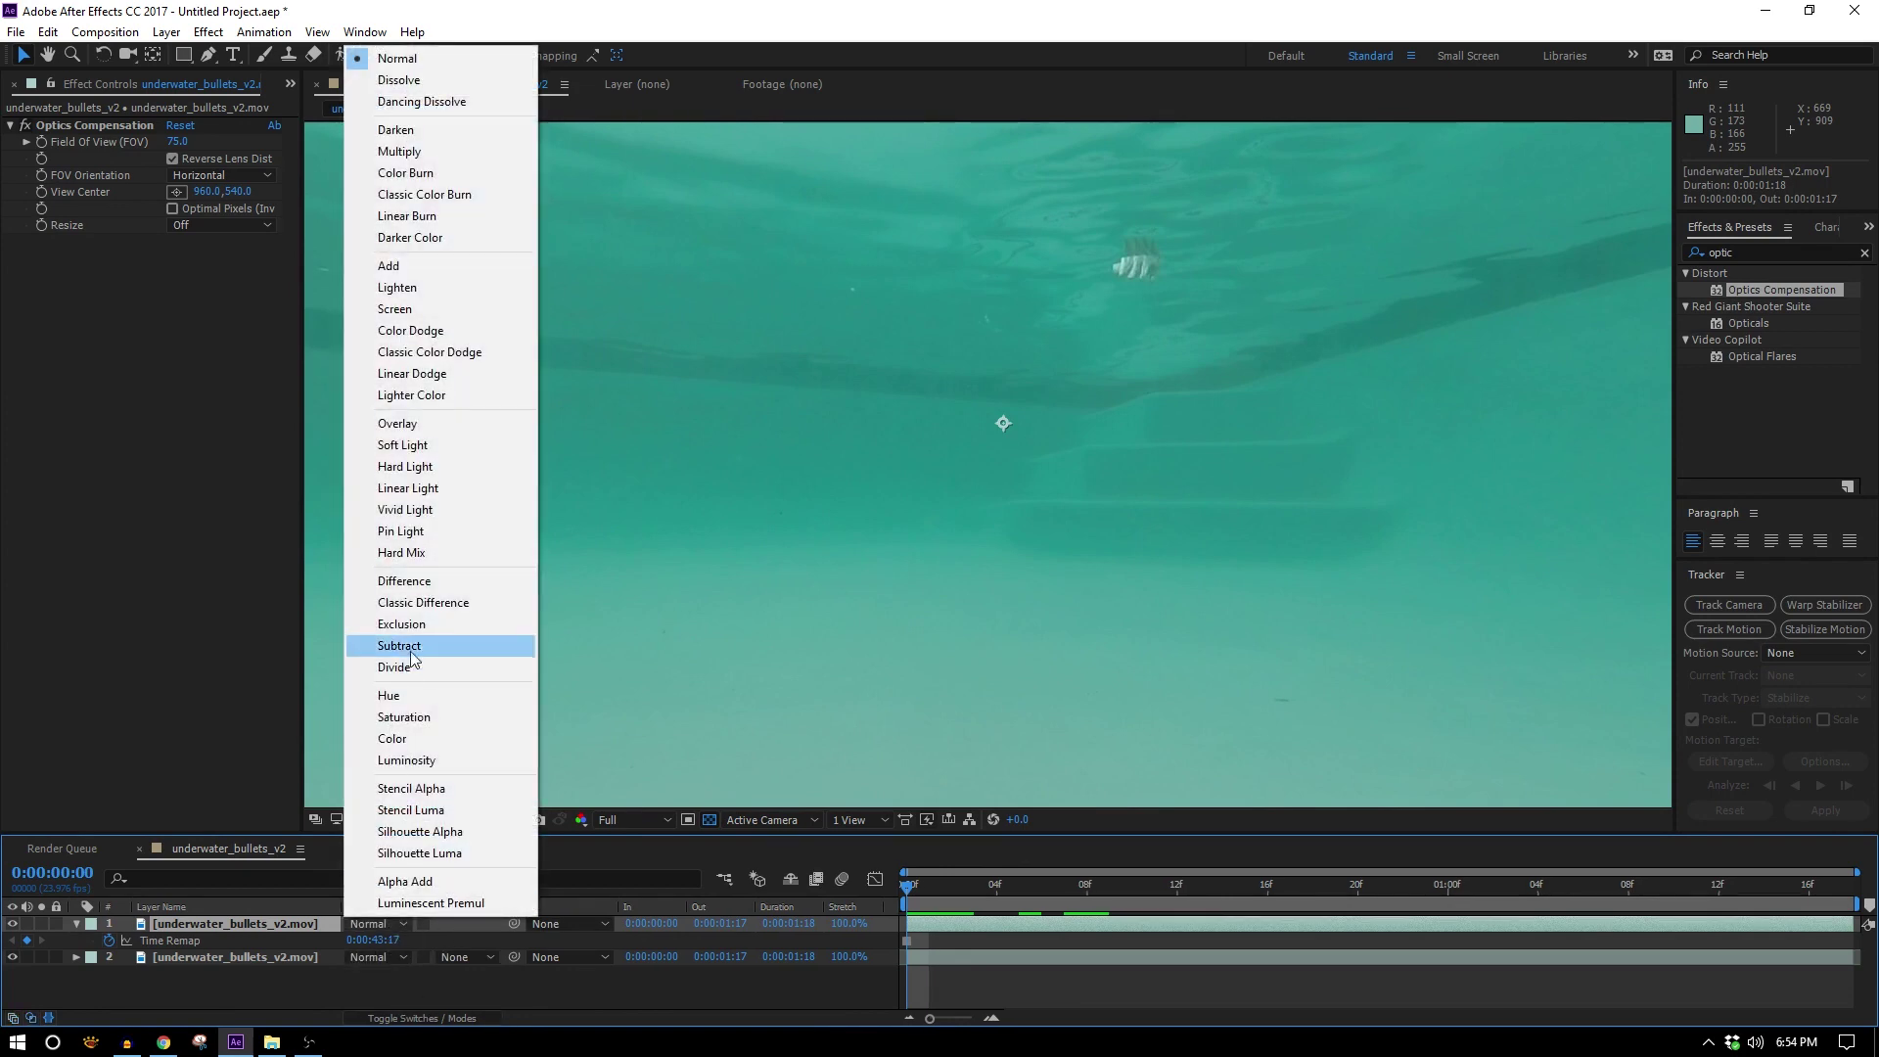
{"action": "left_click", "coordinate": [433, 582]}
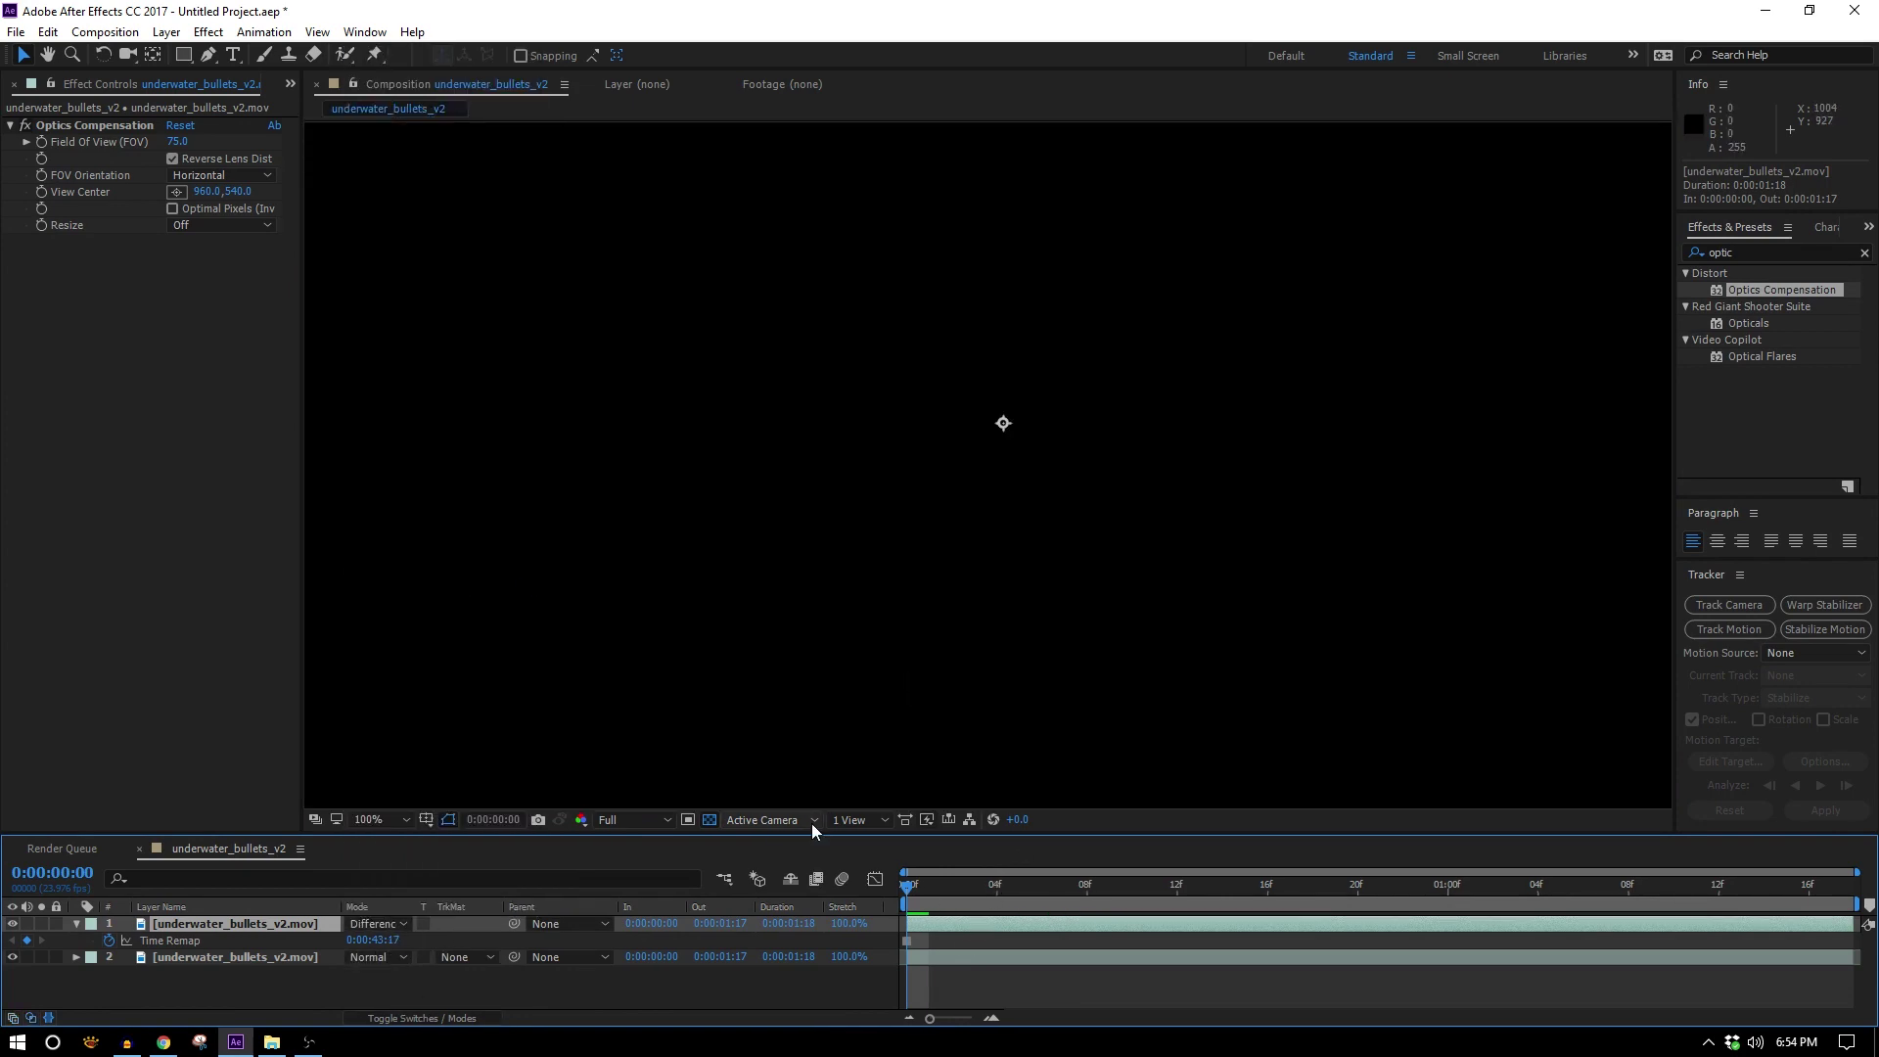
{"action": "left_click", "coordinate": [28, 56]}
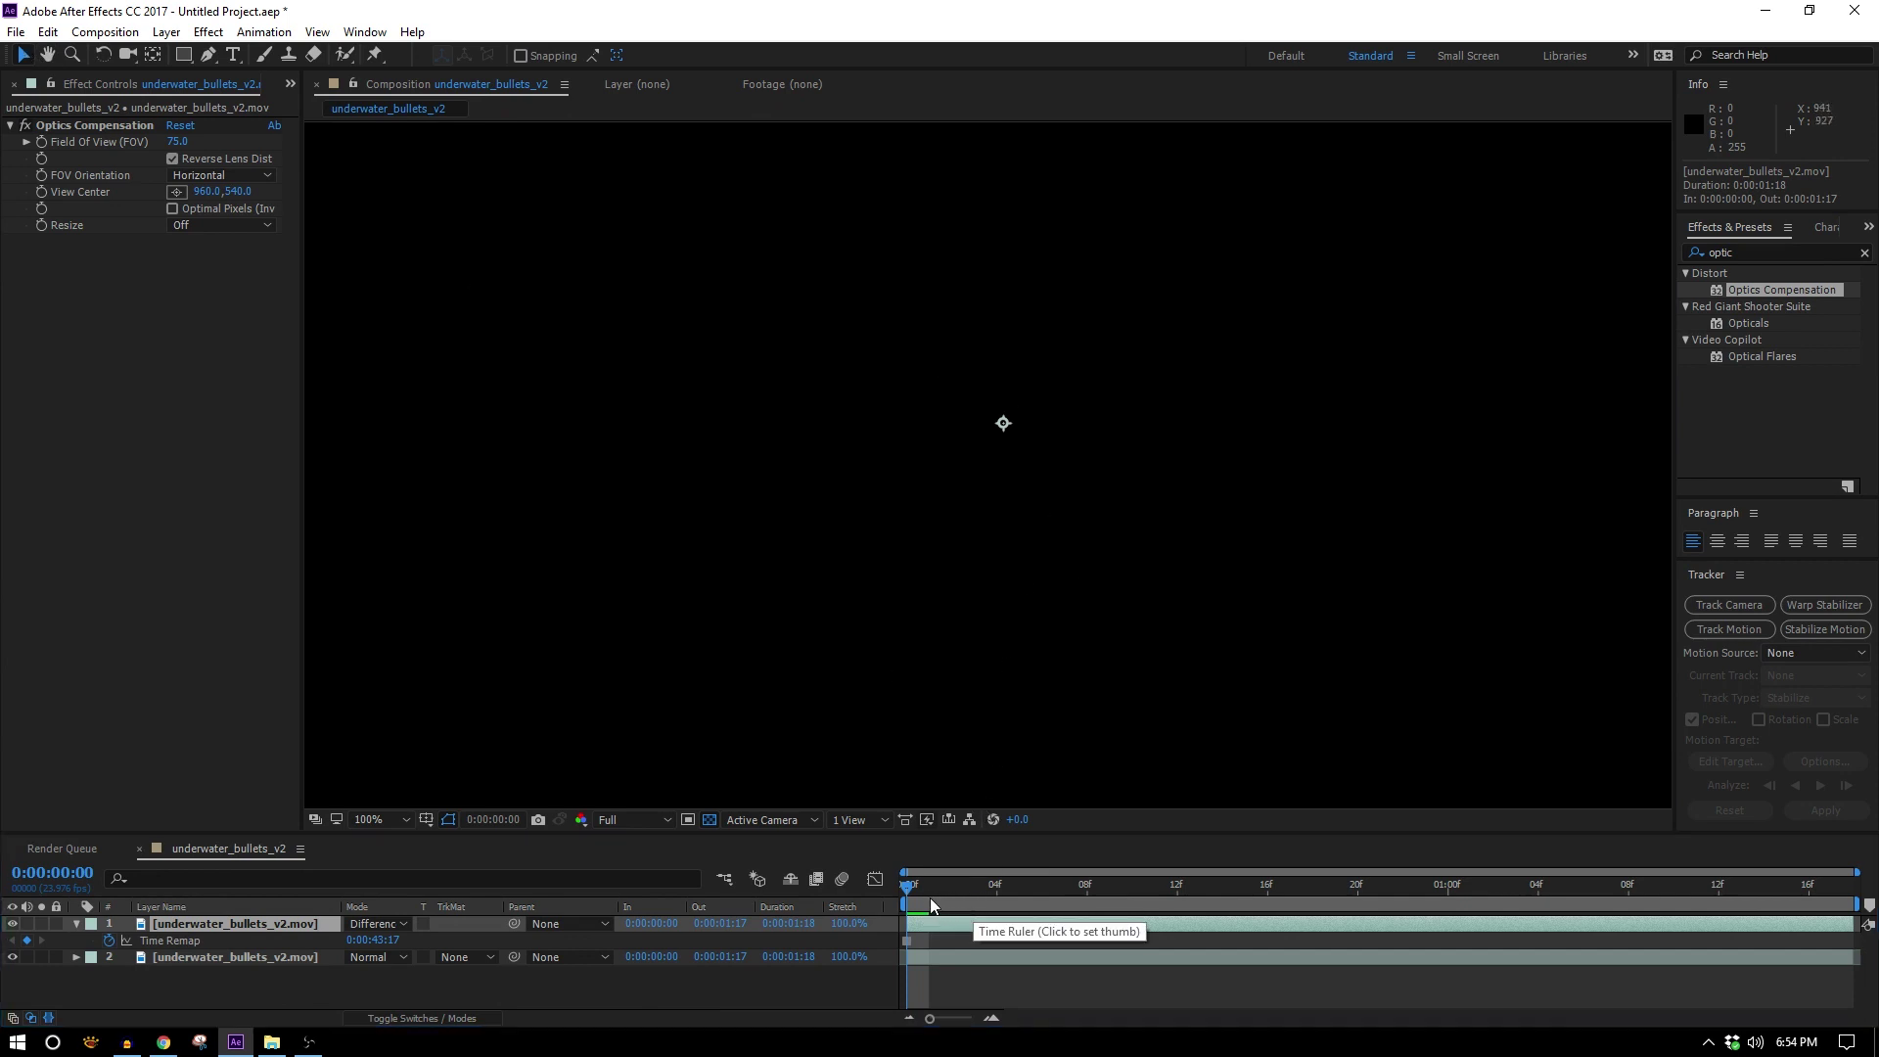
{"action": "left_click", "coordinate": [1255, 623]}
{"action": "left_click_drag", "start_coordinate": [1255, 623], "coordinate": [1266, 675]}
{"action": "key", "text": "ctrl+z"}
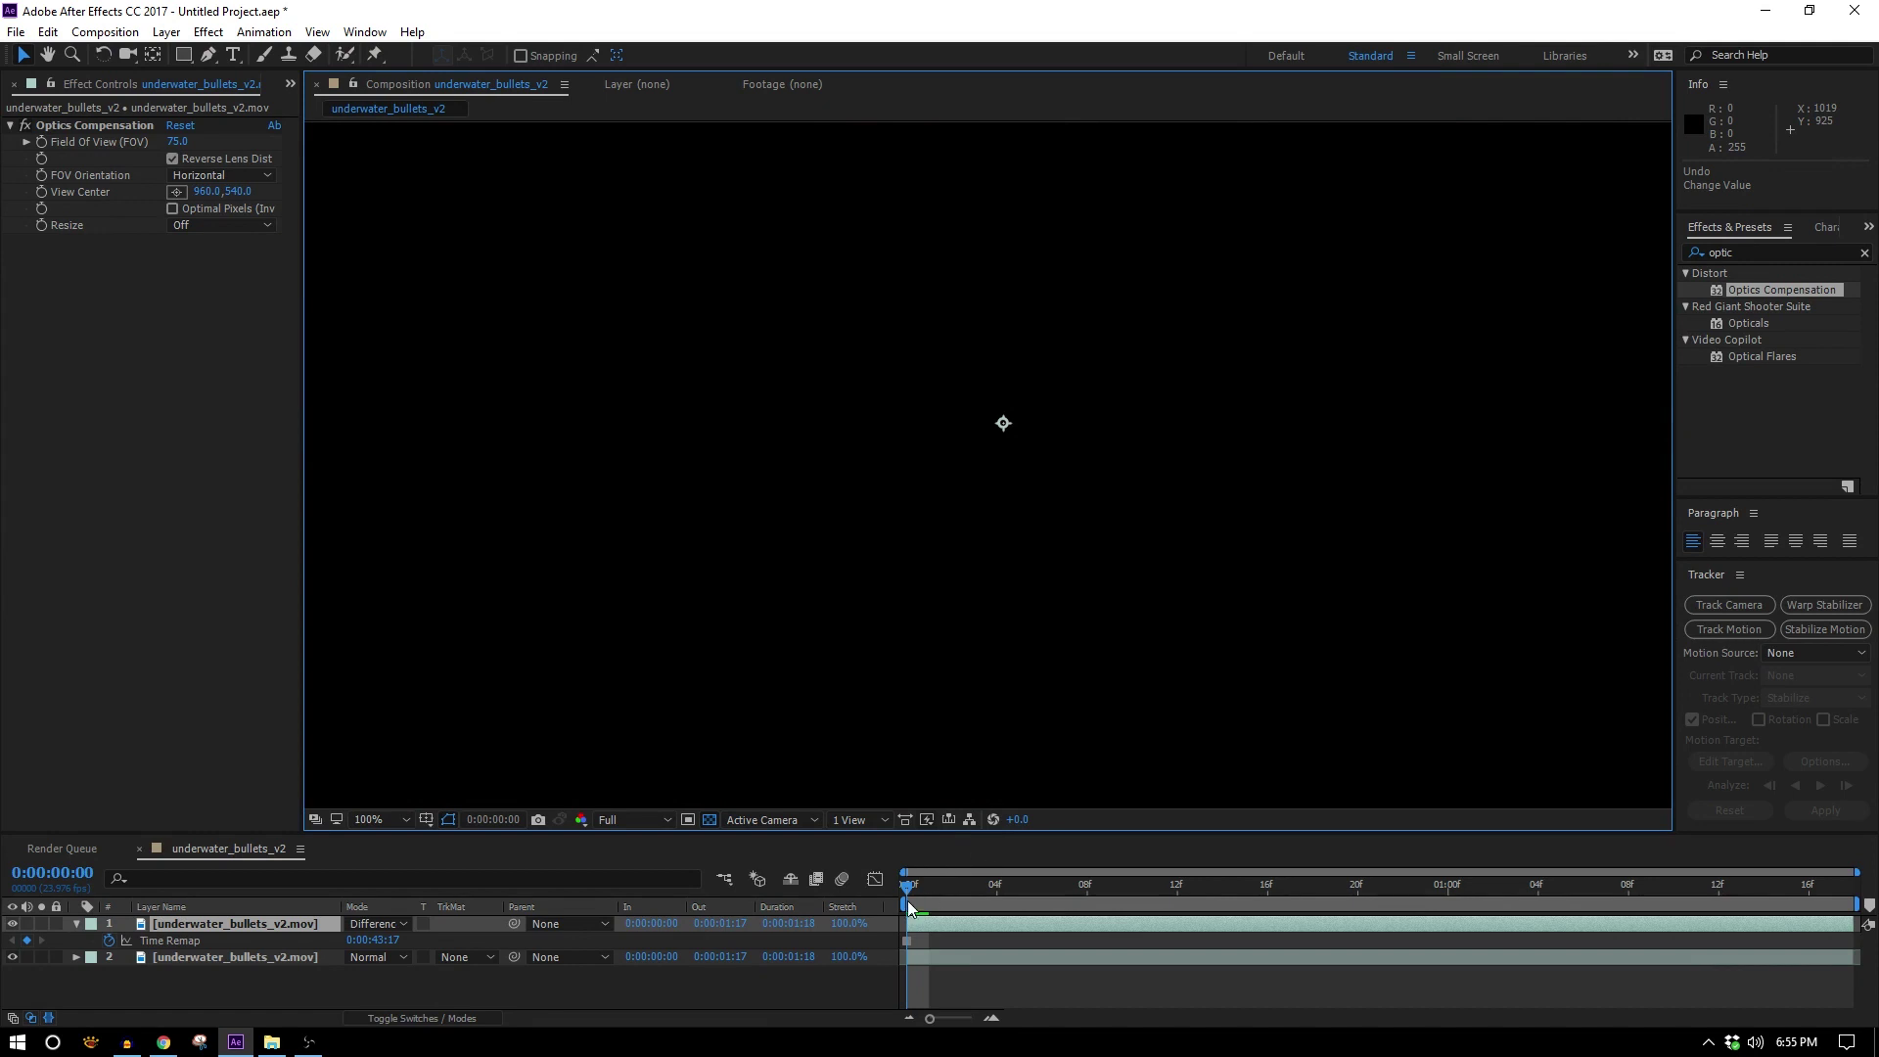
Solo the frozen top layer, move its anchor point with Pan Behind to the pool steps' corner at 1044, 564, then solo the lower clip too
{"action": "left_click", "coordinate": [11, 925]}
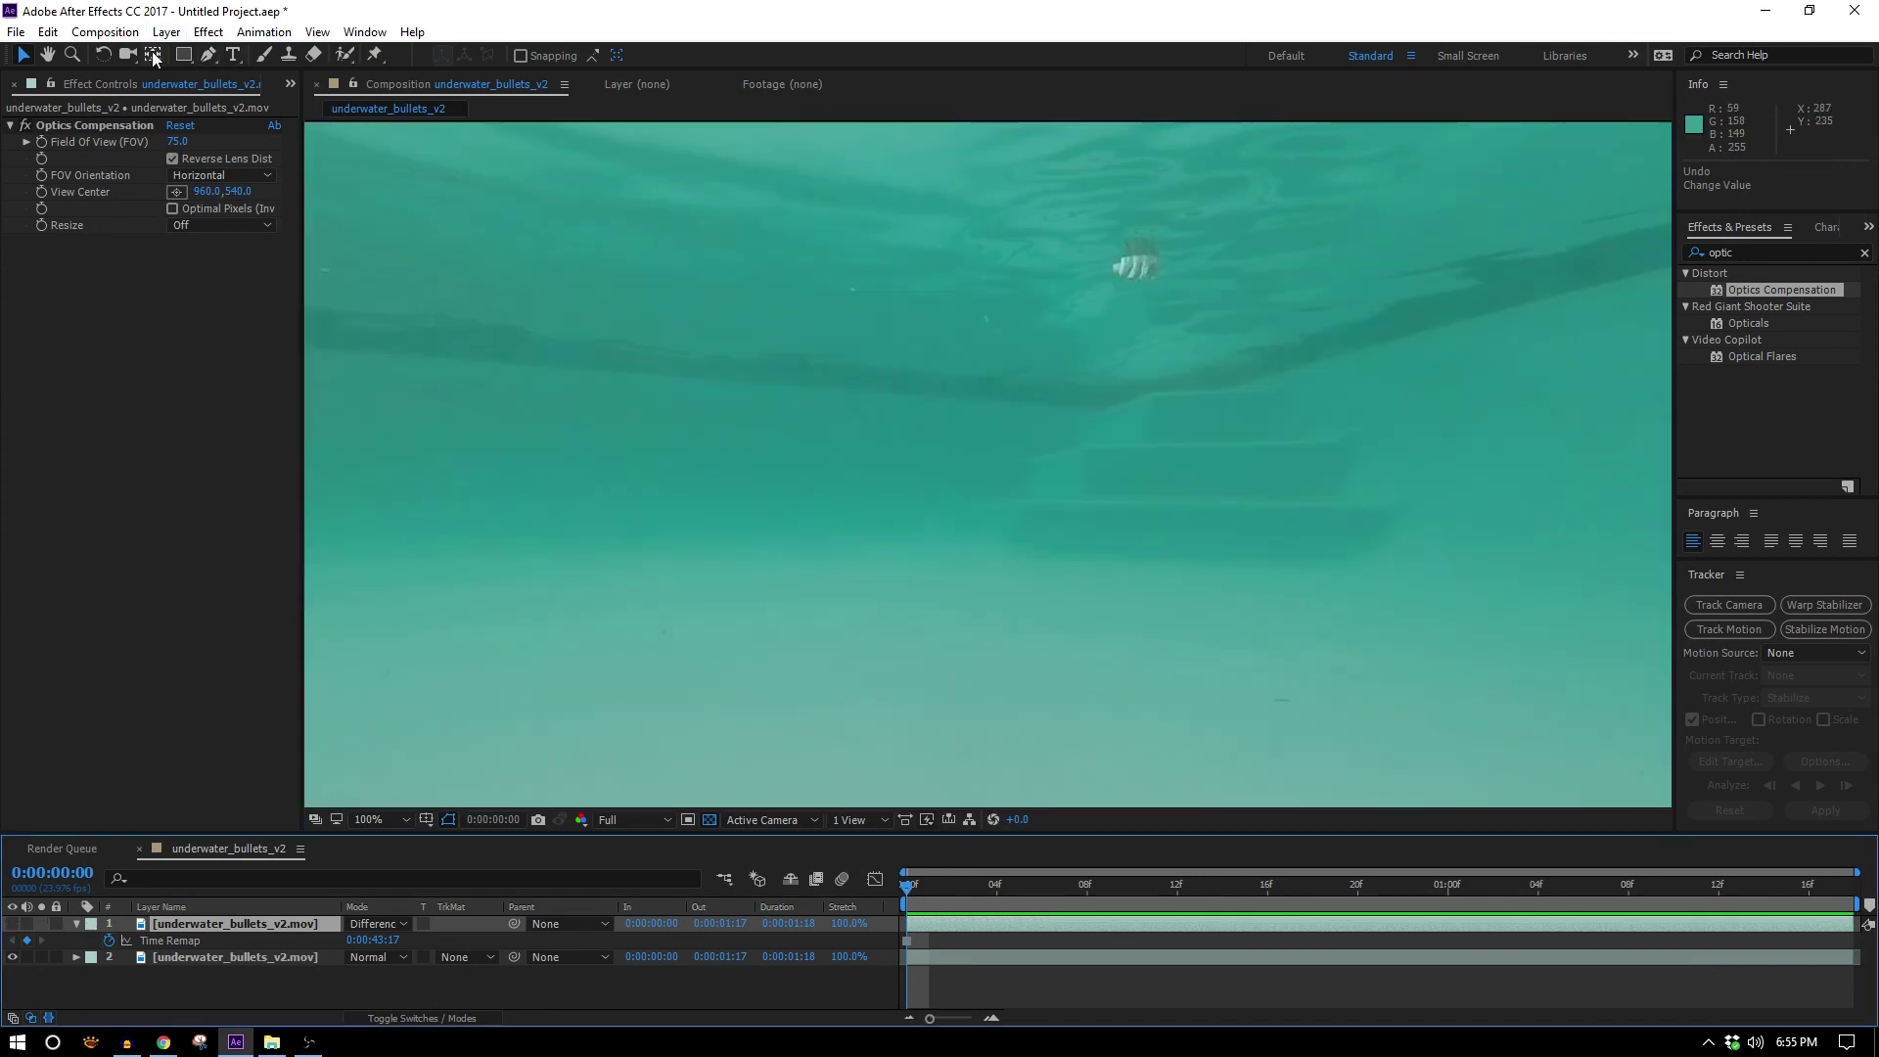
{"action": "left_click", "coordinate": [153, 55]}
{"action": "key", "text": "ctrl+z"}
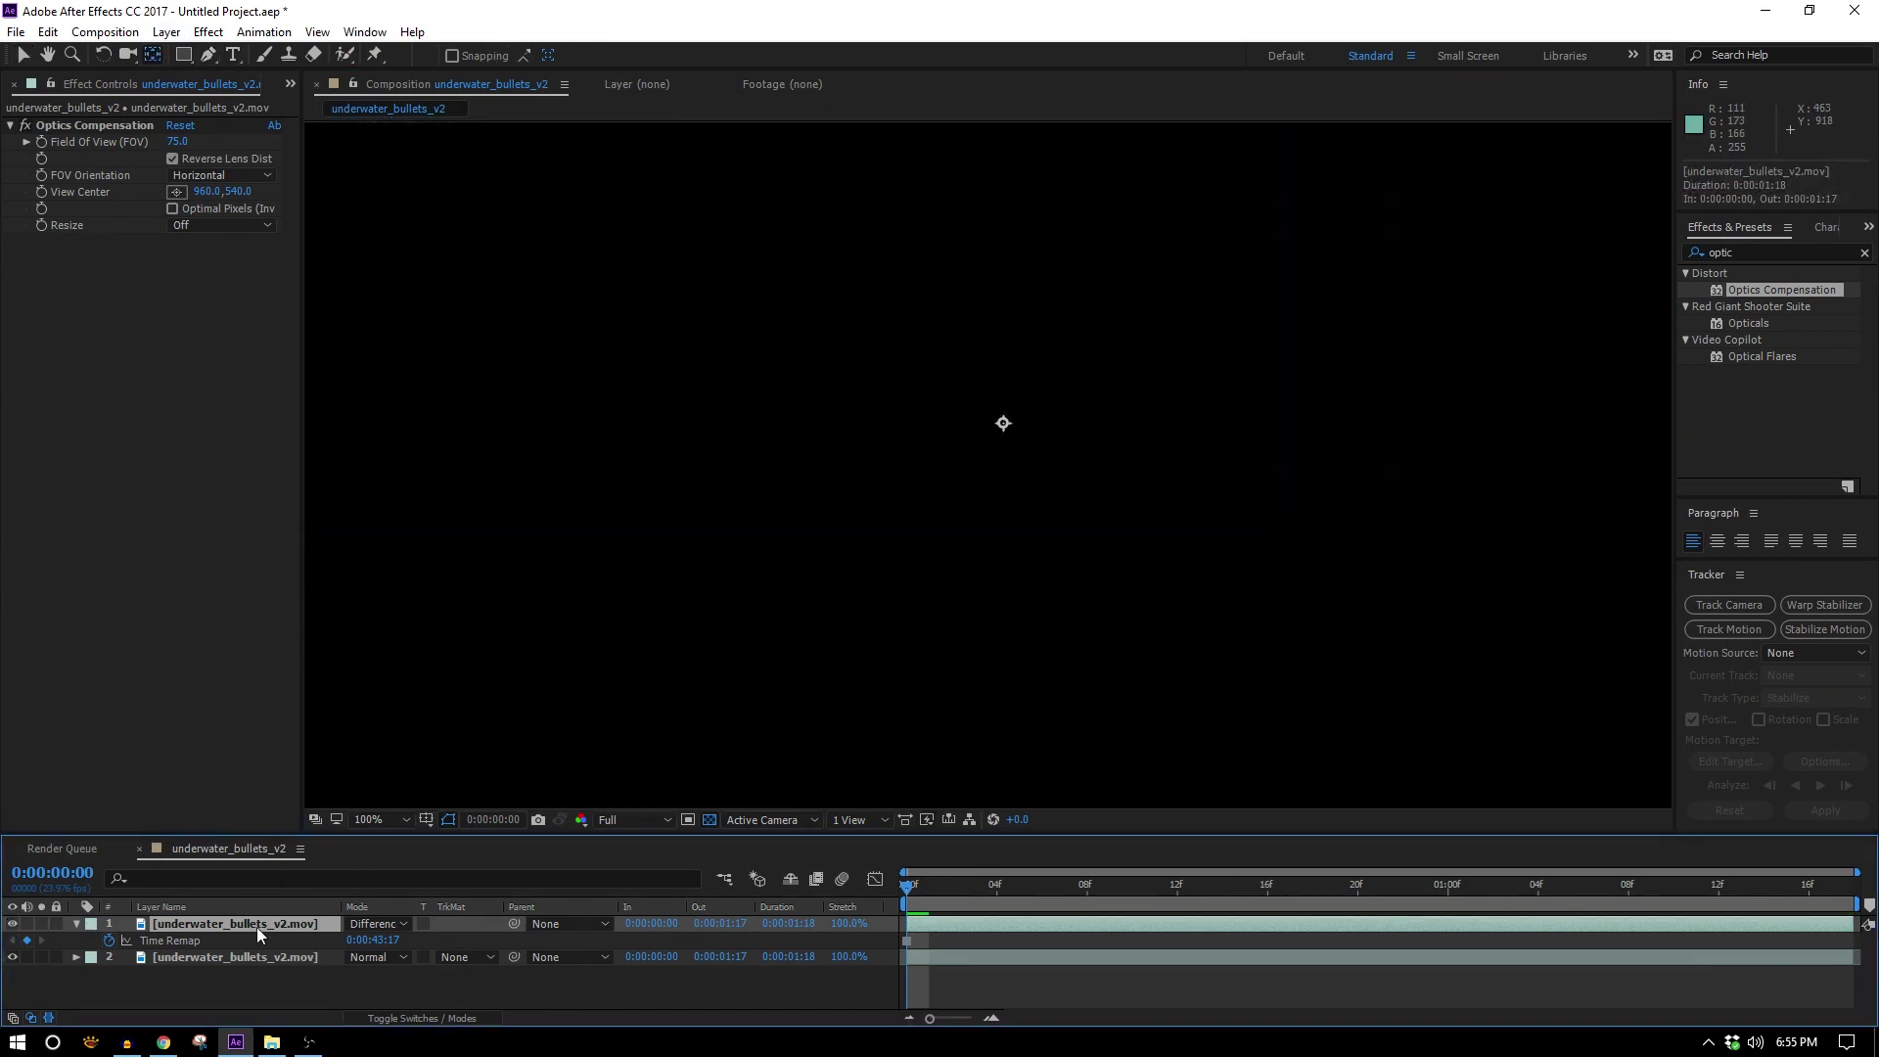
{"action": "left_click", "coordinate": [41, 923]}
{"action": "scroll", "coordinate": [1170, 479], "scroll_direction": "up", "scroll_amount": 1}
{"action": "left_click_drag", "start_coordinate": [1106, 381], "coordinate": [820, 452]}
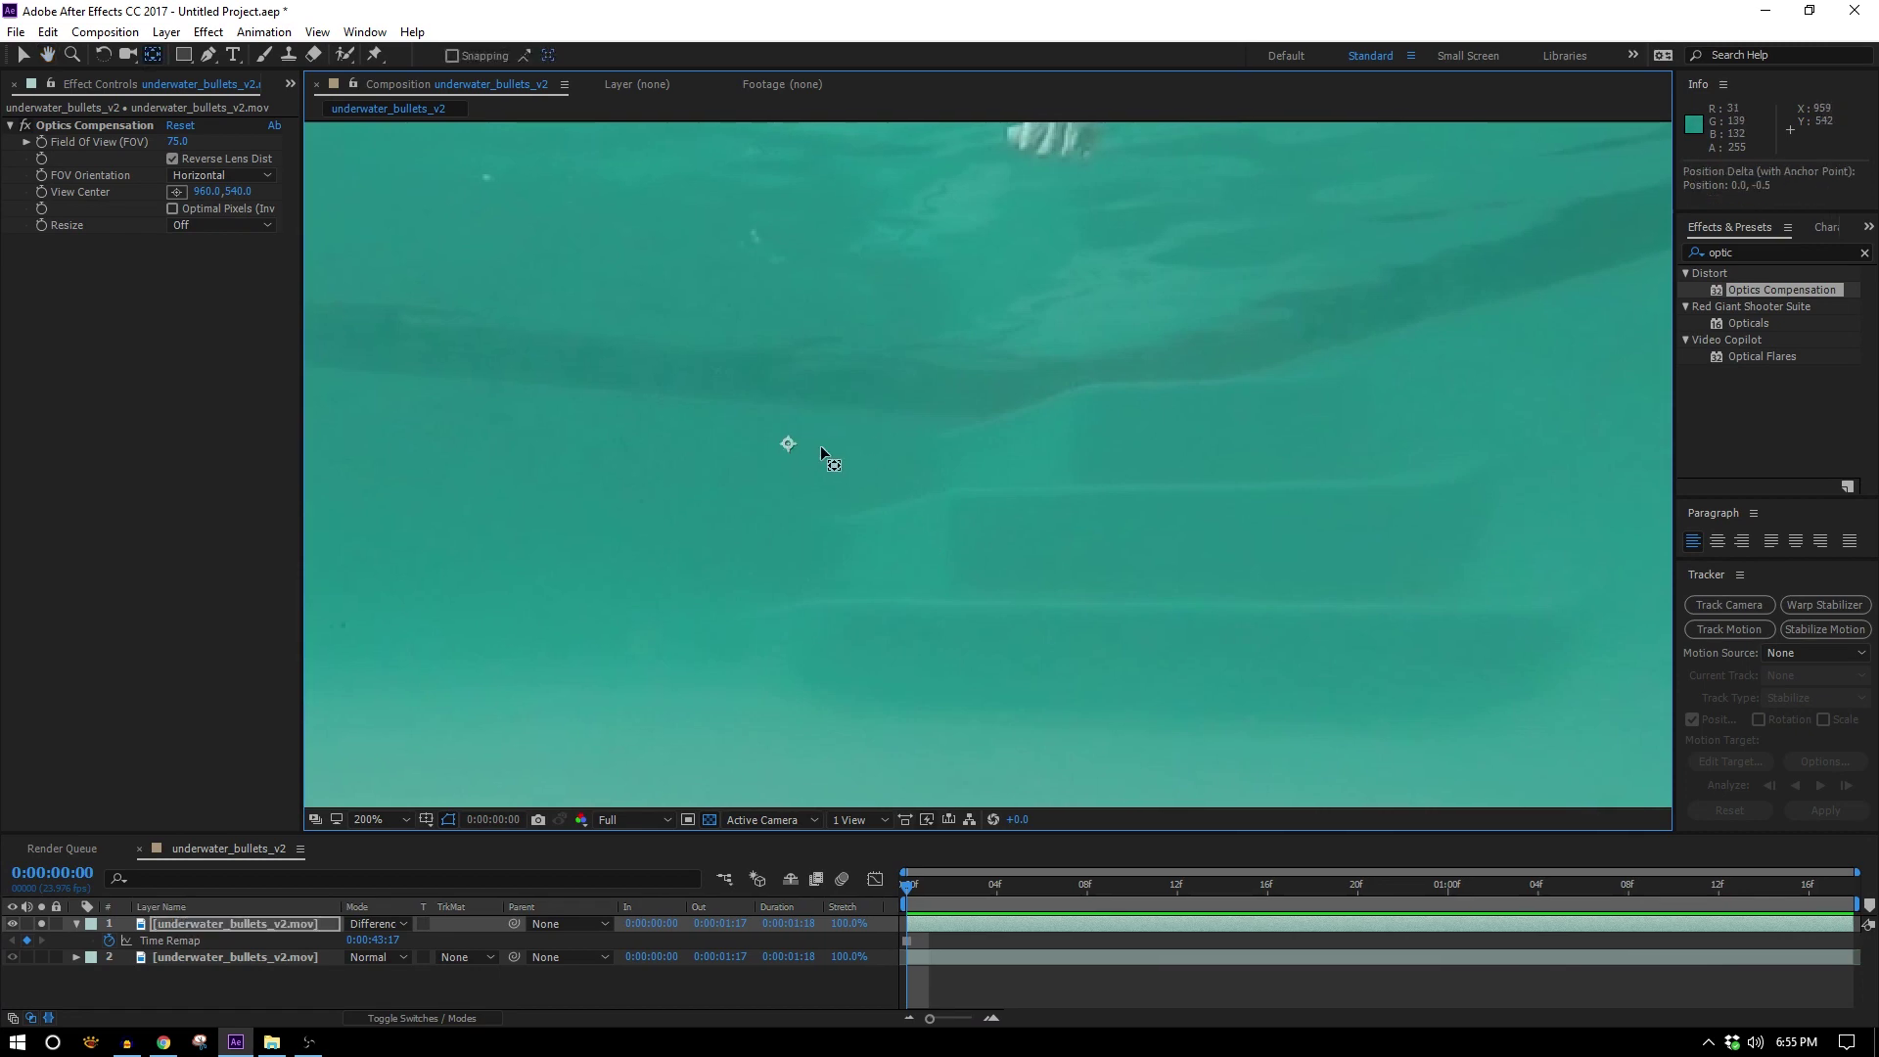
{"action": "scroll", "coordinate": [966, 518], "scroll_direction": "down", "scroll_amount": 4}
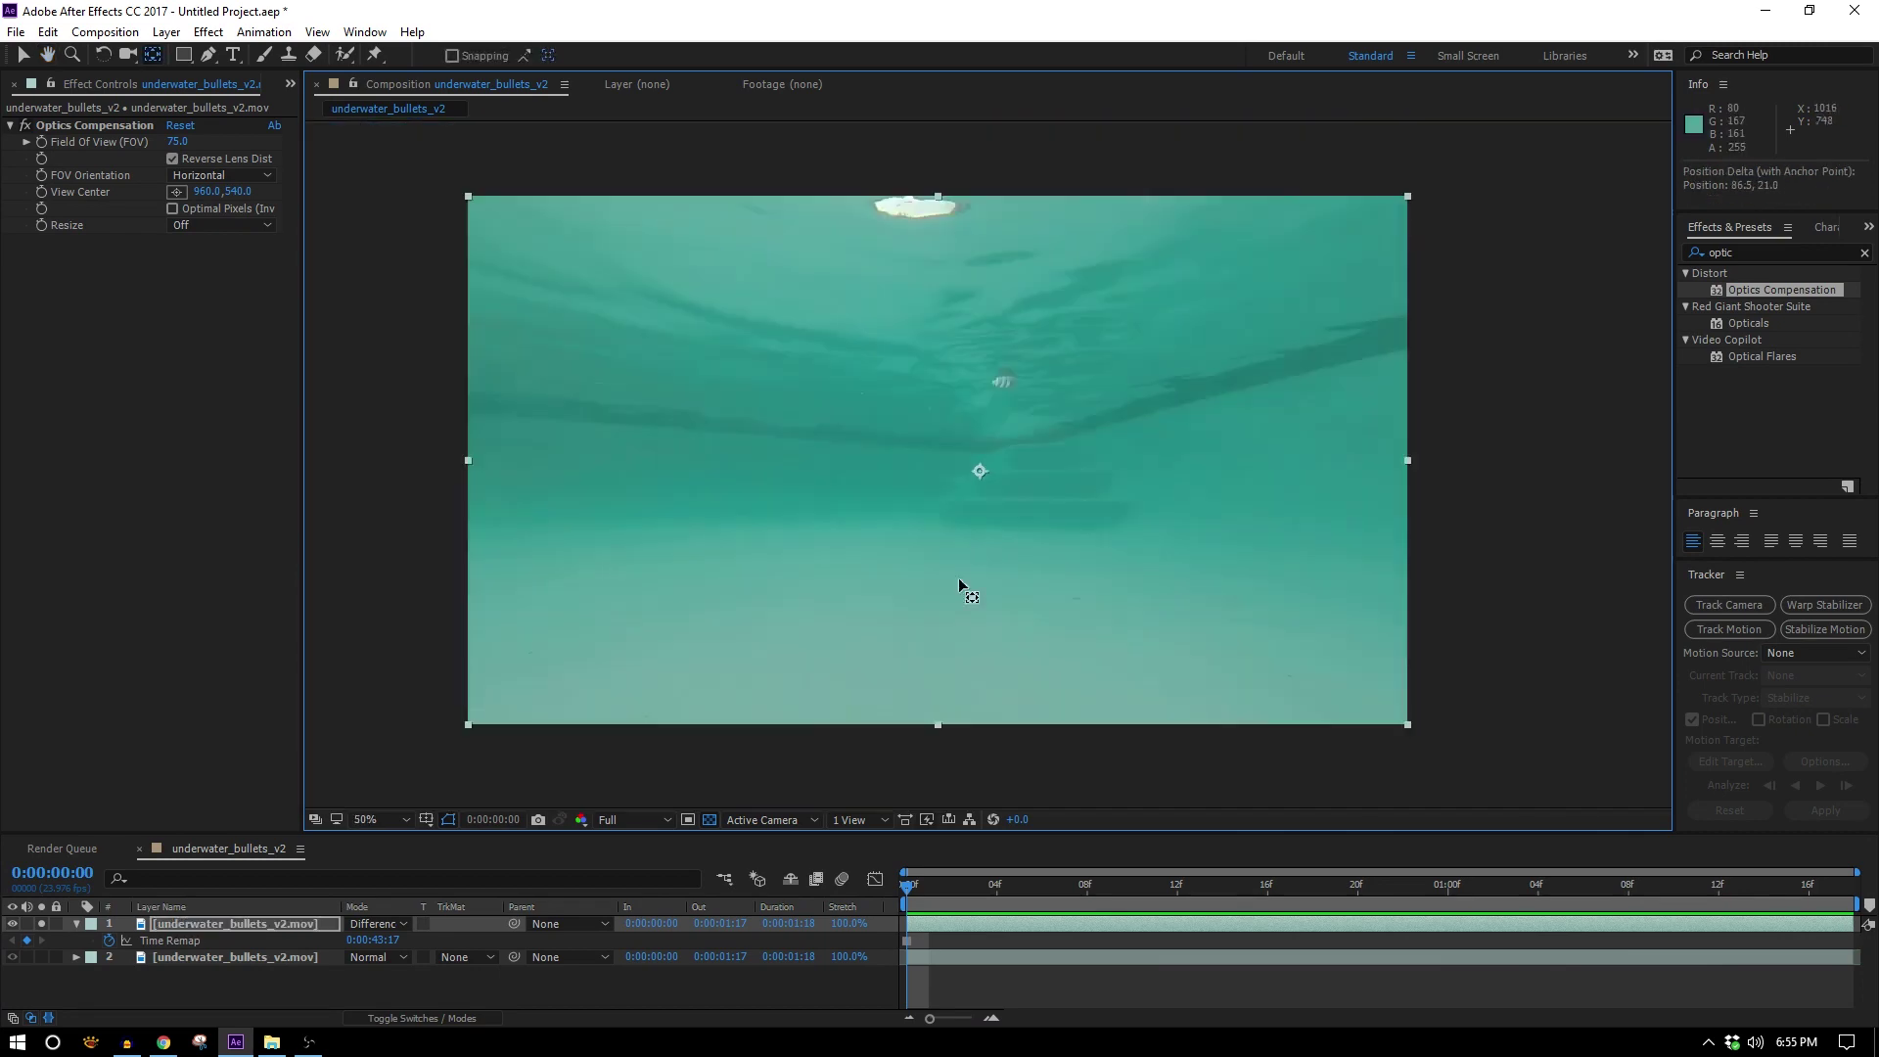
{"action": "scroll", "coordinate": [1082, 520], "scroll_direction": "up", "scroll_amount": 6}
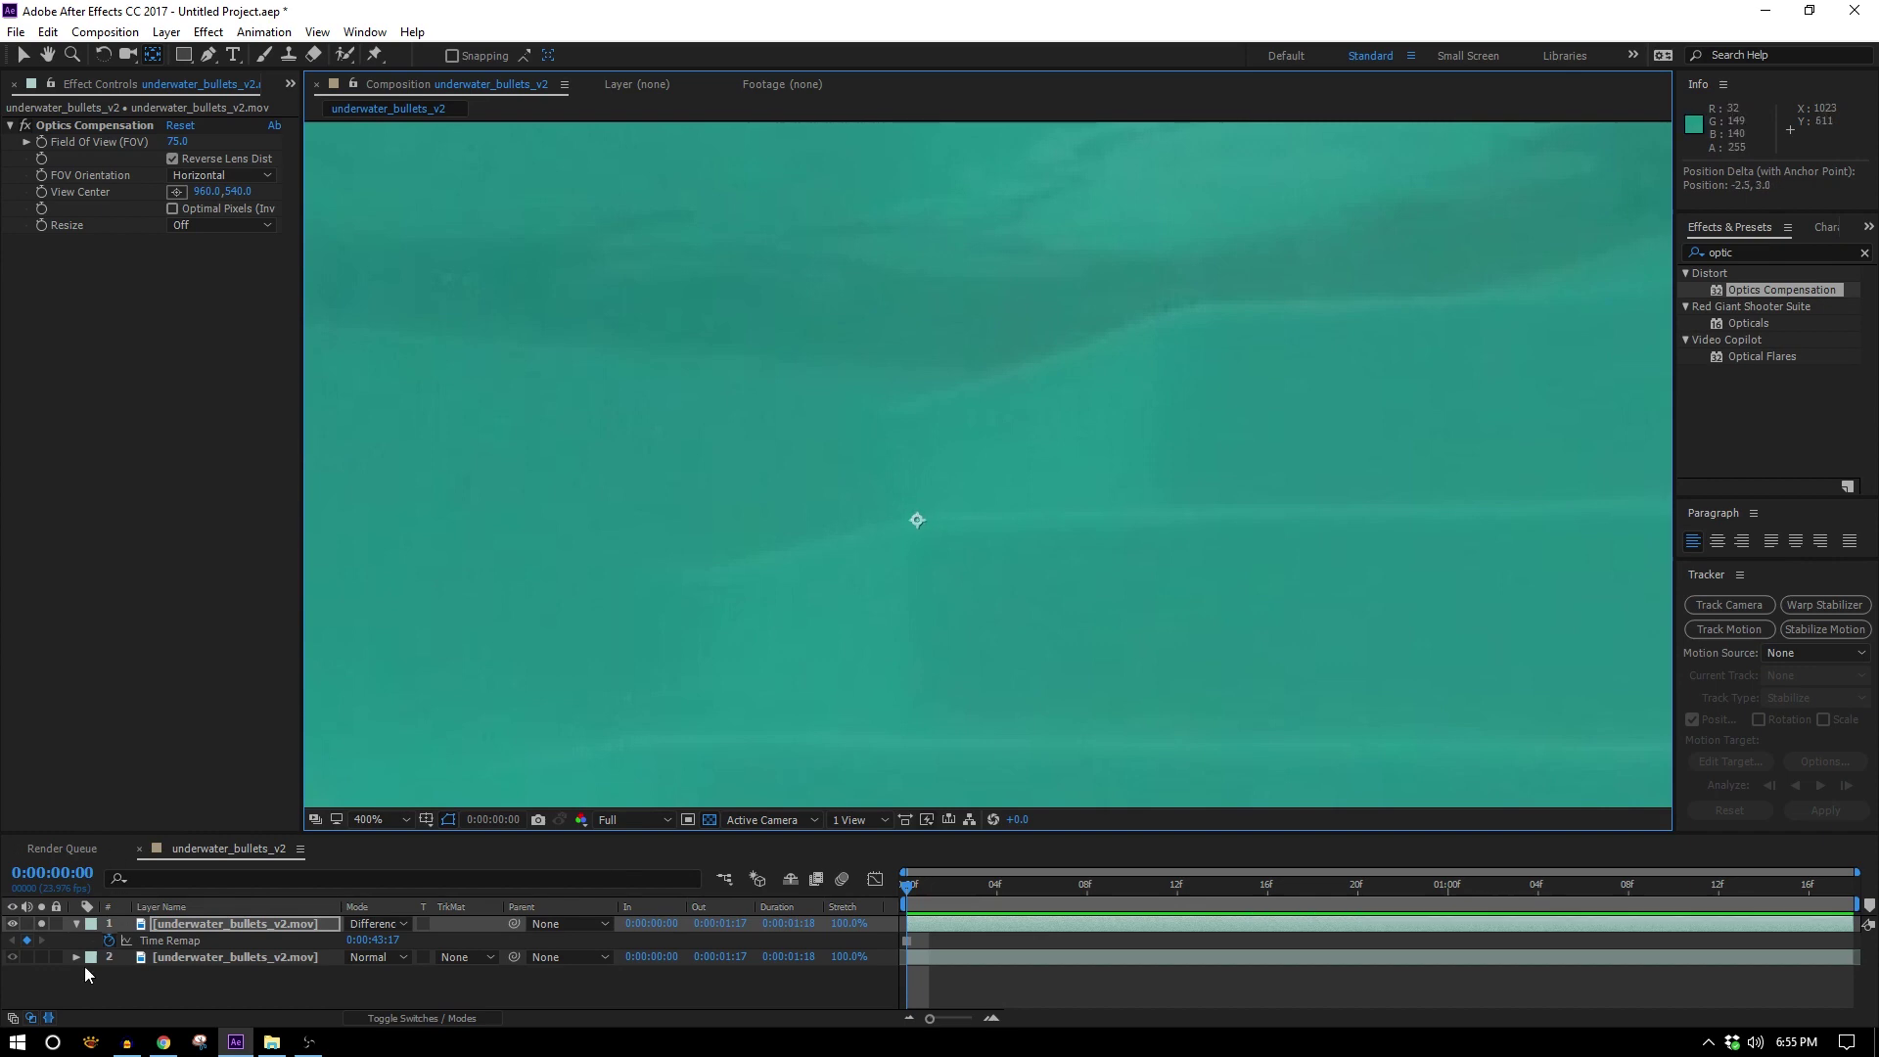
{"action": "left_click", "coordinate": [40, 956]}
Start keyframing the frozen layer's Anchor Point, Position, Scale and Rotation at 0:00:00:00
{"action": "key", "text": "p"}
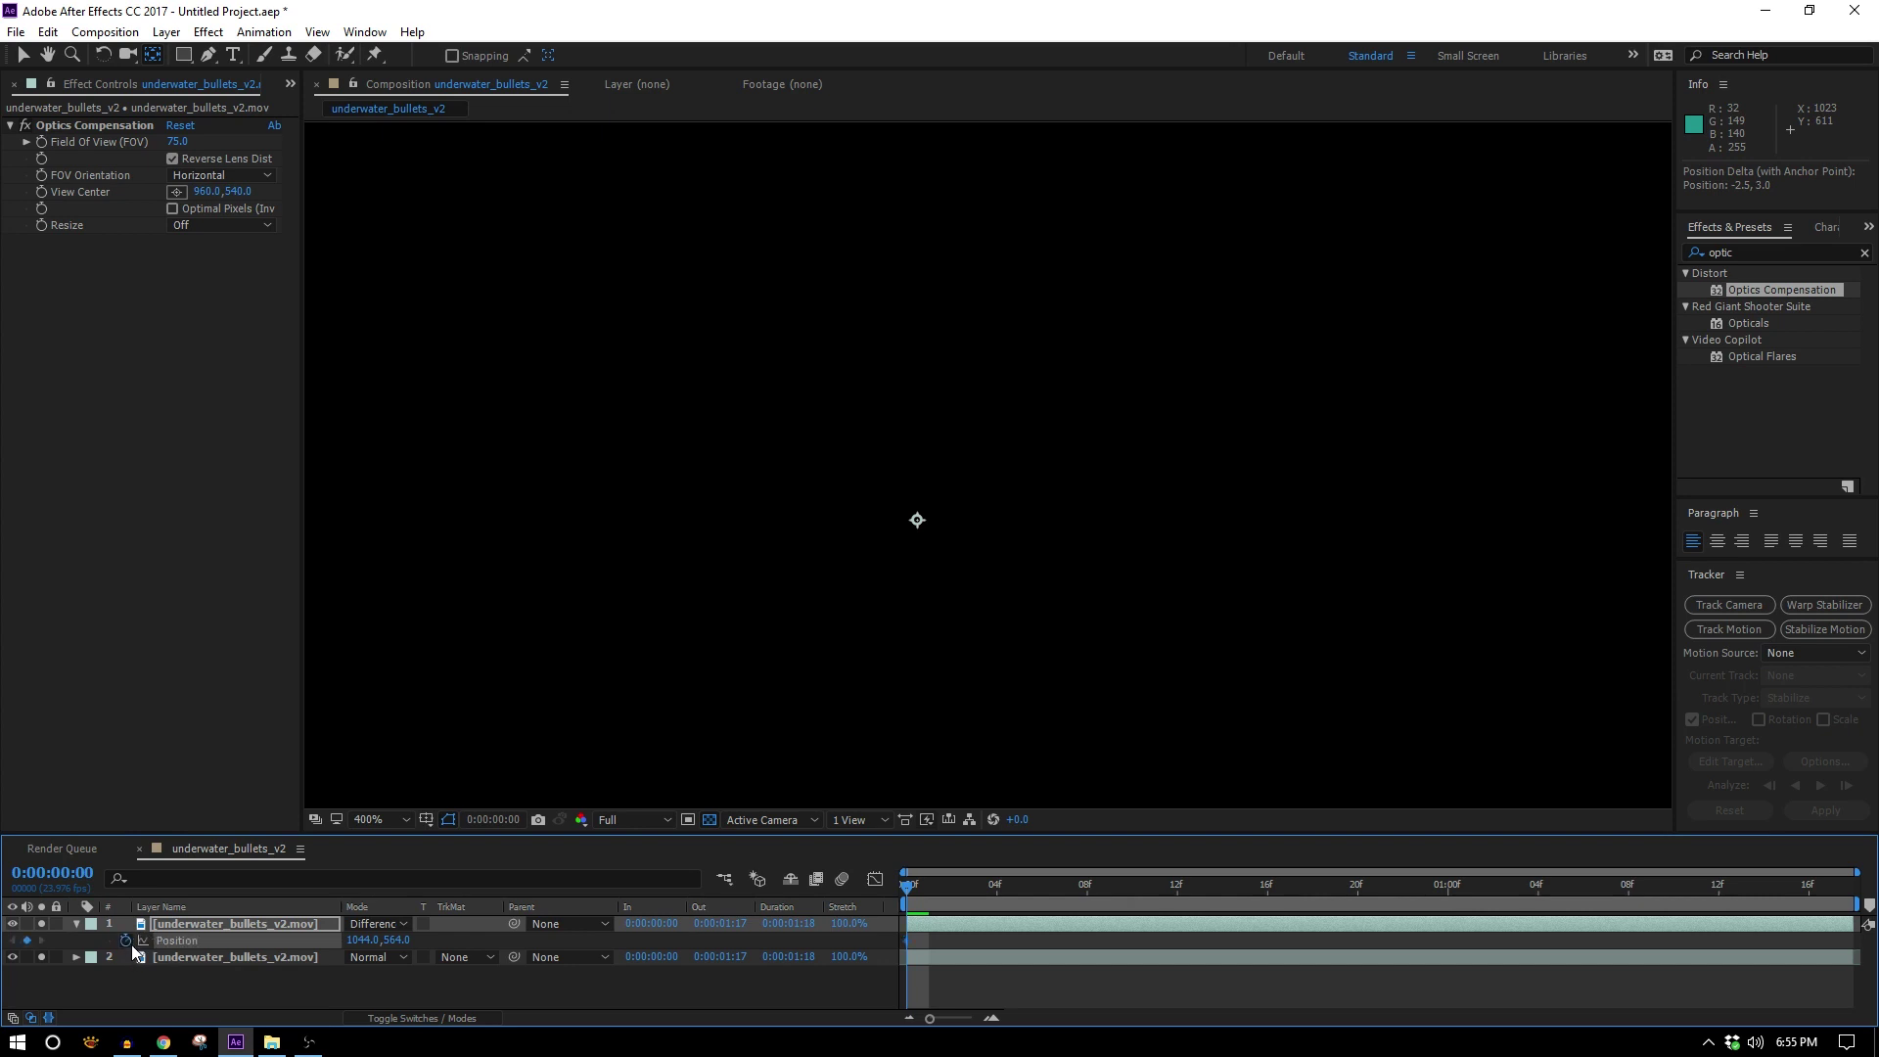
{"action": "key", "text": "r"}
{"action": "key", "text": "alt+shift+r"}
{"action": "key", "text": "s"}
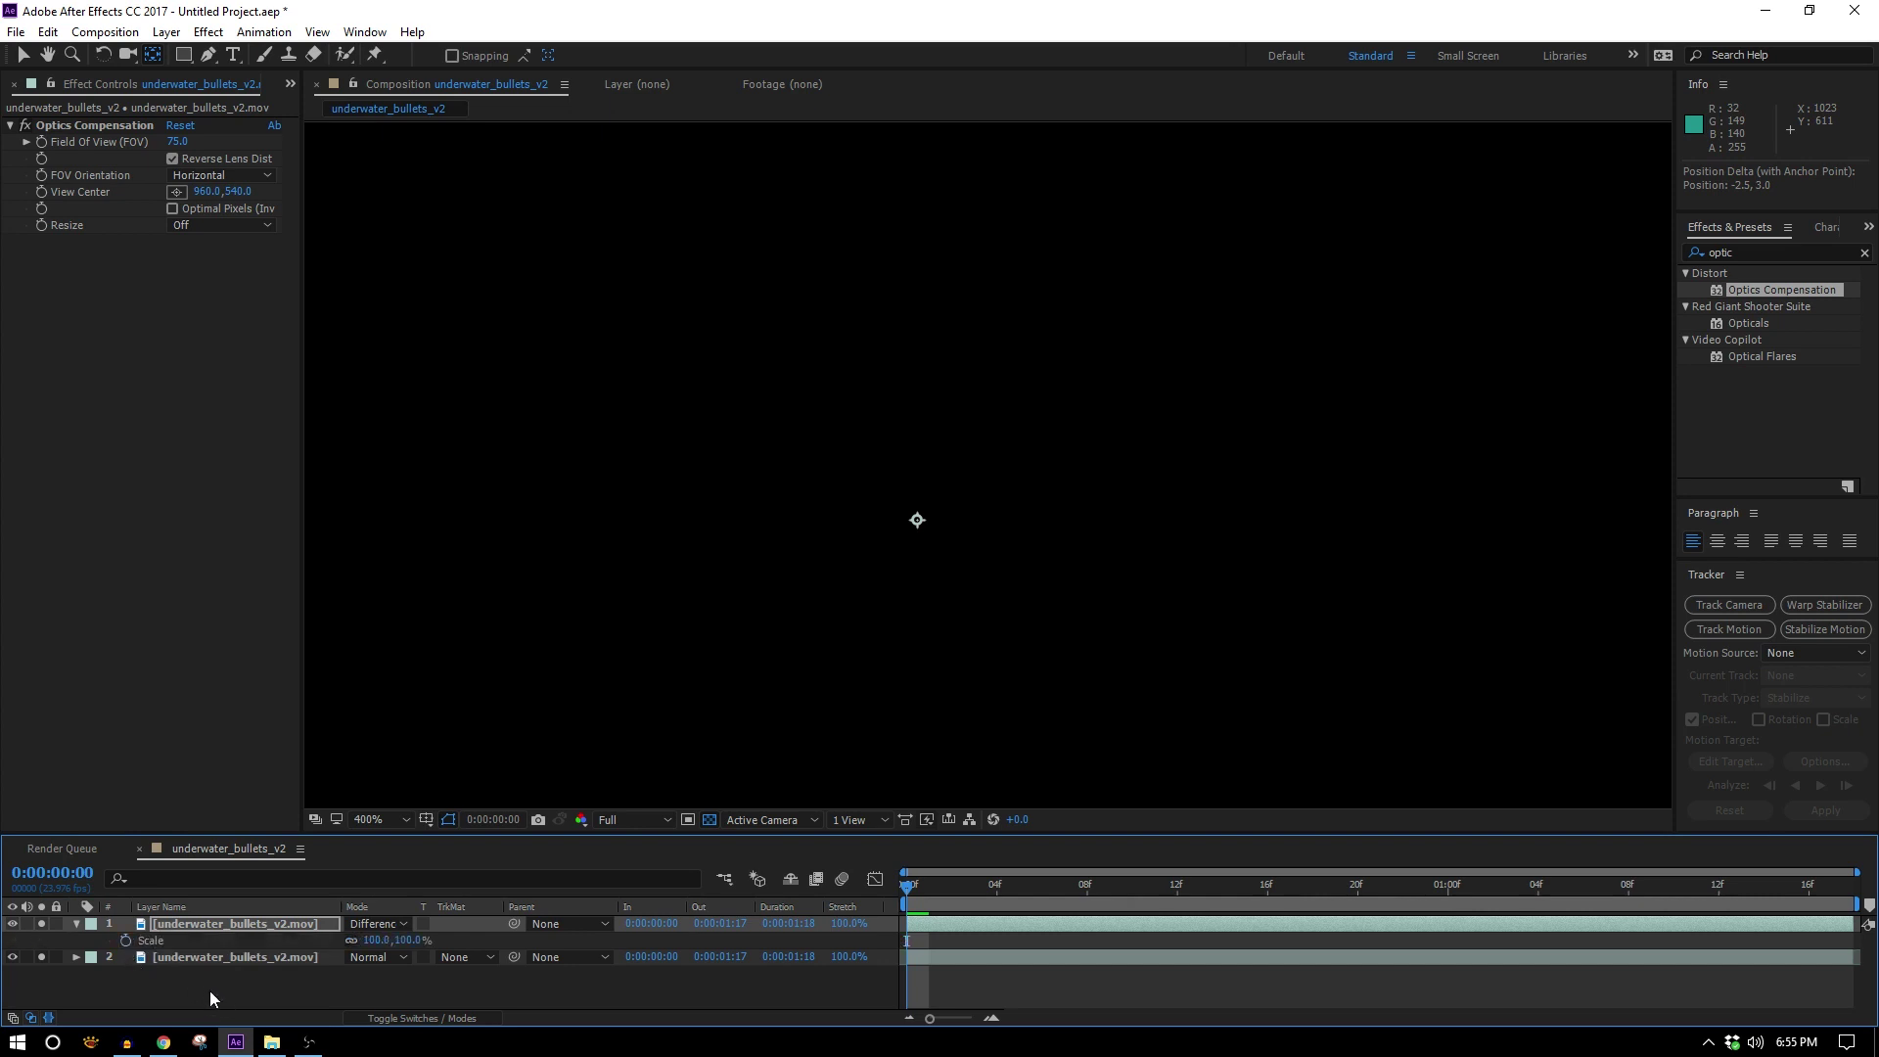
{"action": "left_click", "coordinate": [126, 941]}
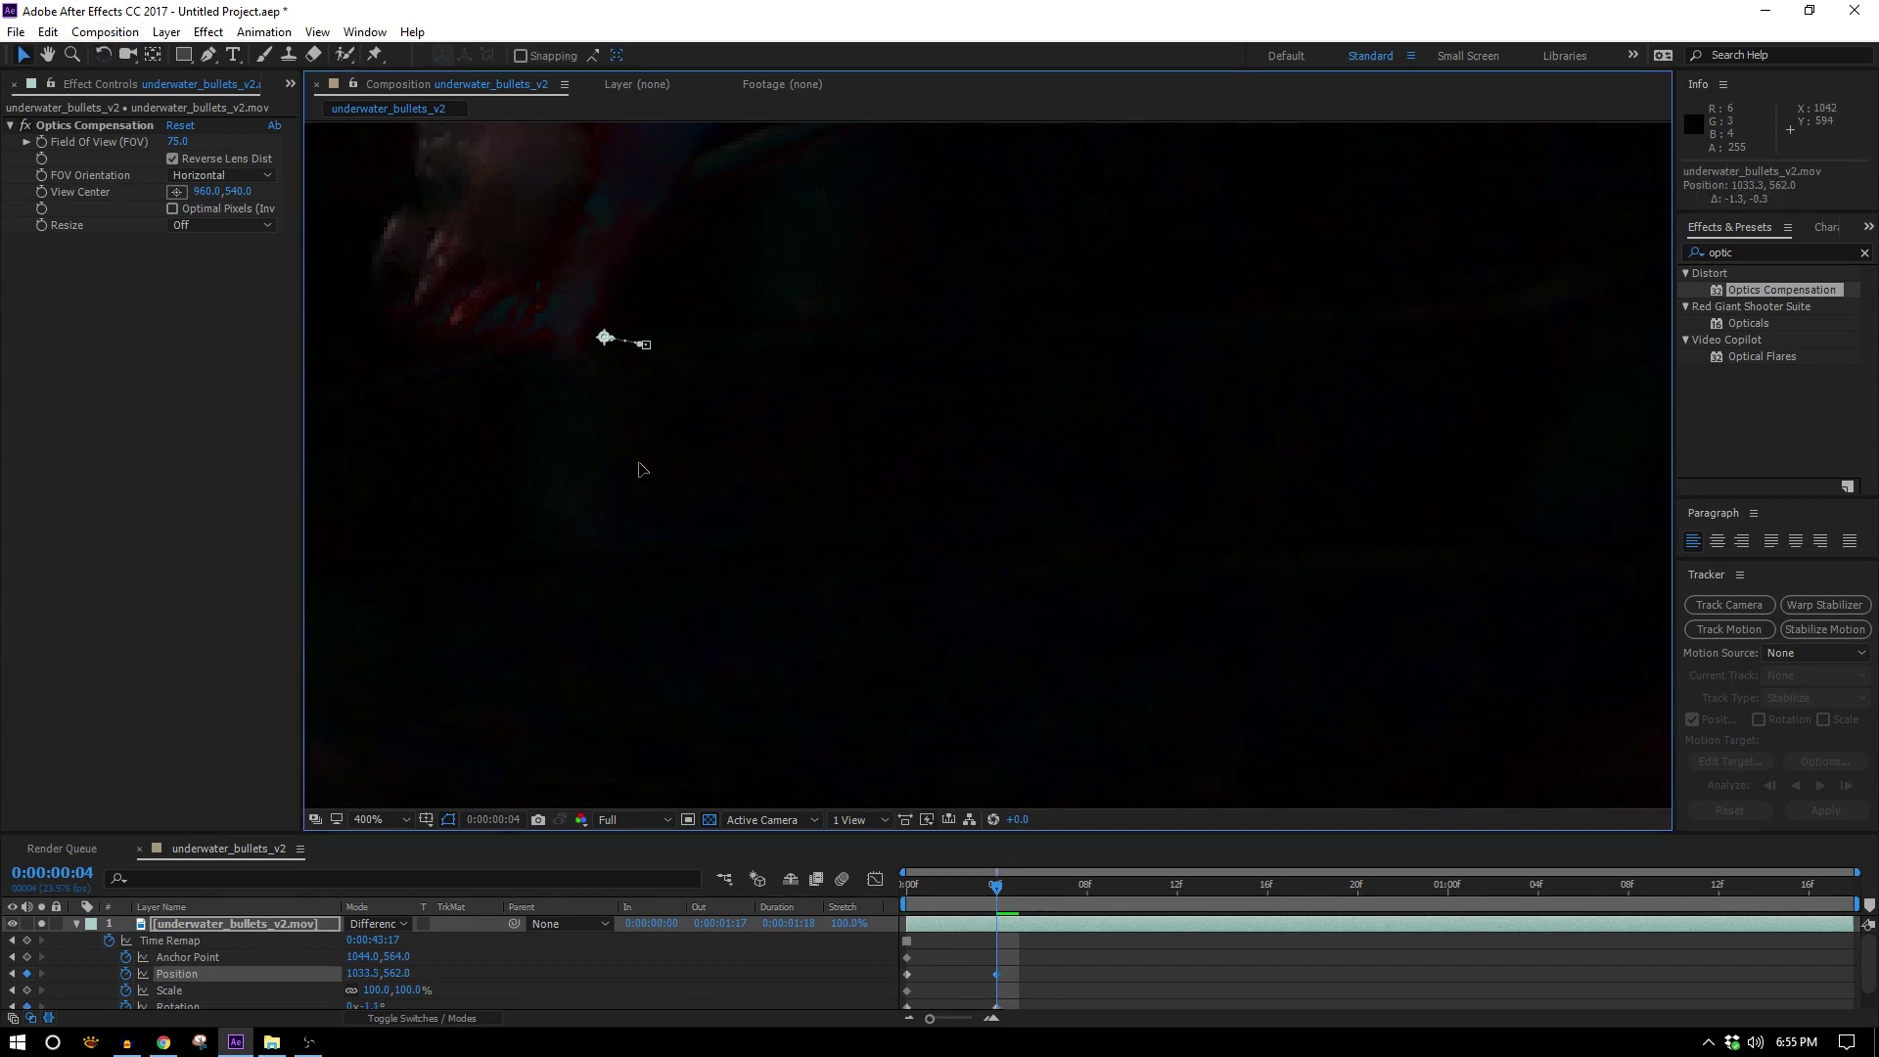
Realign the frozen layer to the background with Position keyframes at frame 8 (about 1012.8, 578) and frame 21 (about 1030.8, 583)
{"action": "scroll", "coordinate": [832, 538], "scroll_direction": "down", "scroll_amount": 2}
{"action": "left_click_drag", "start_coordinate": [973, 887], "coordinate": [1086, 901]}
{"action": "scroll", "coordinate": [992, 441], "scroll_direction": "up", "scroll_amount": 1}
{"action": "left_click_drag", "start_coordinate": [985, 588], "coordinate": [928, 614]}
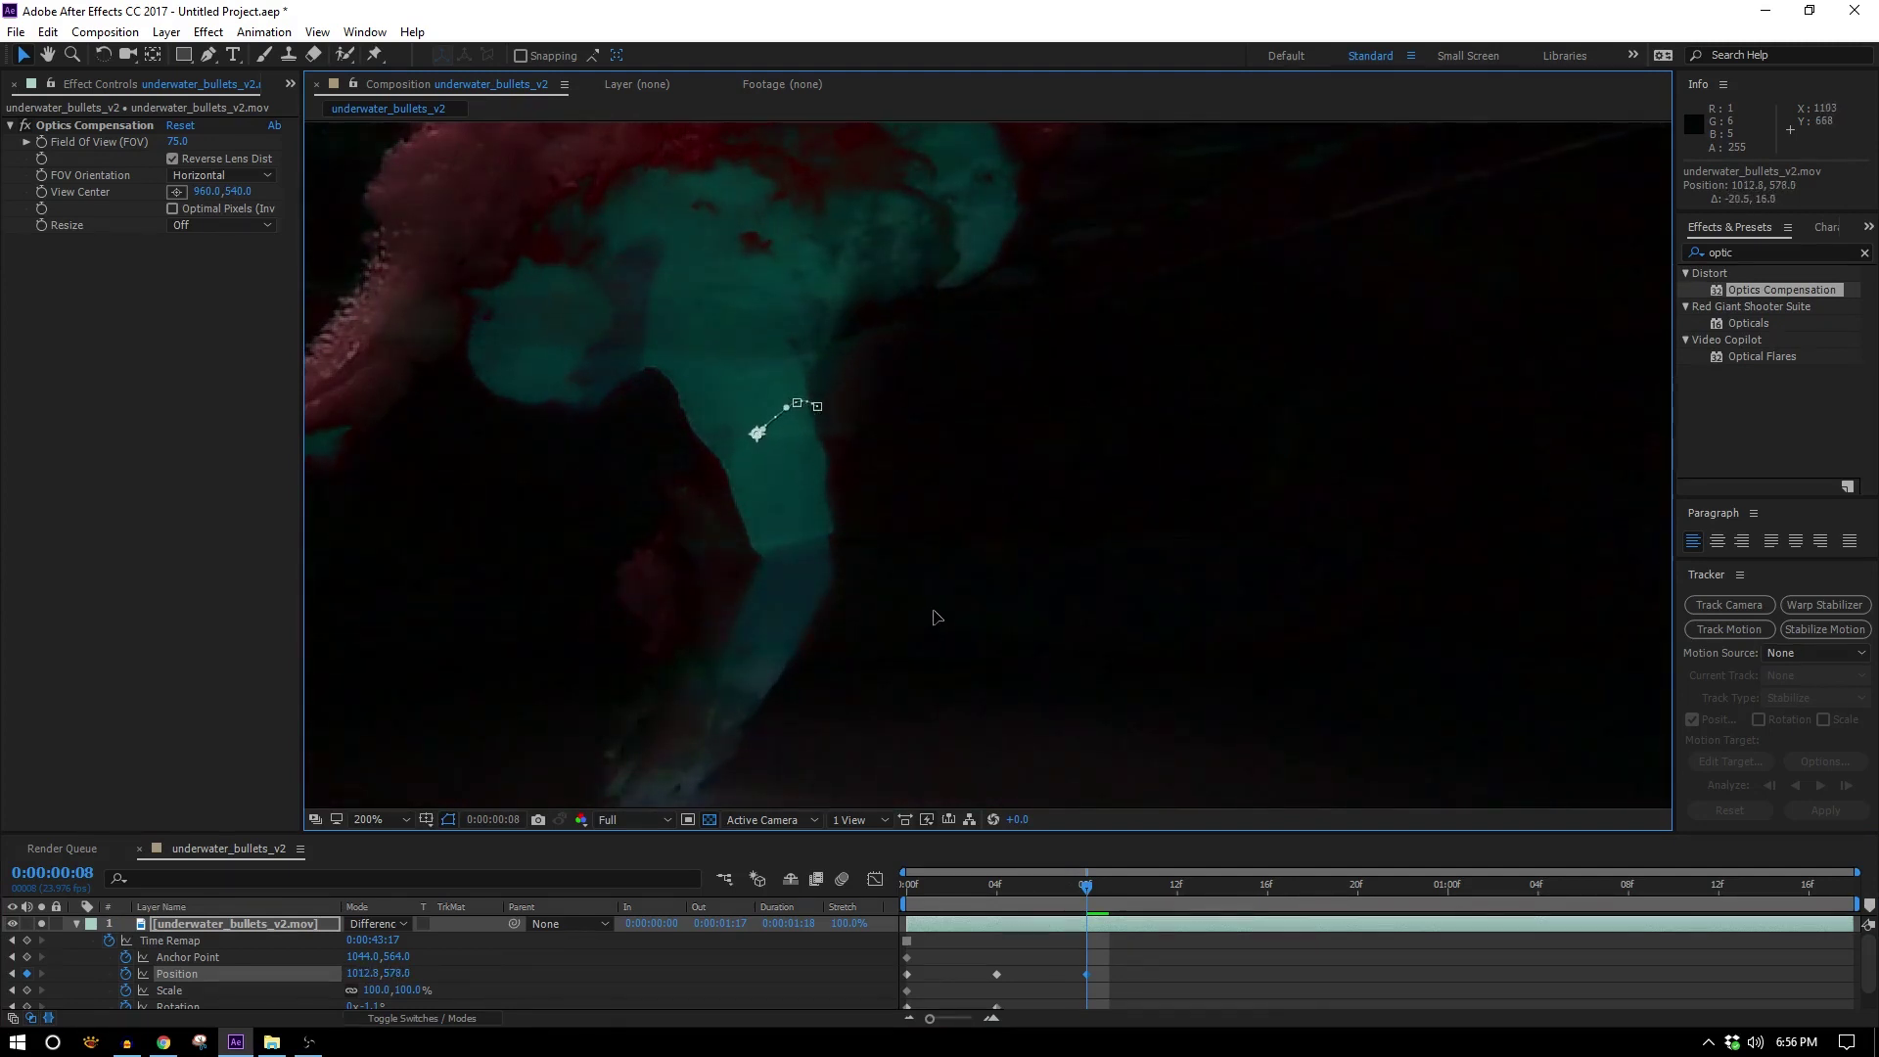
{"action": "left_click_drag", "start_coordinate": [1085, 889], "coordinate": [1379, 935]}
{"action": "left_click_drag", "start_coordinate": [1100, 622], "coordinate": [1124, 630]}
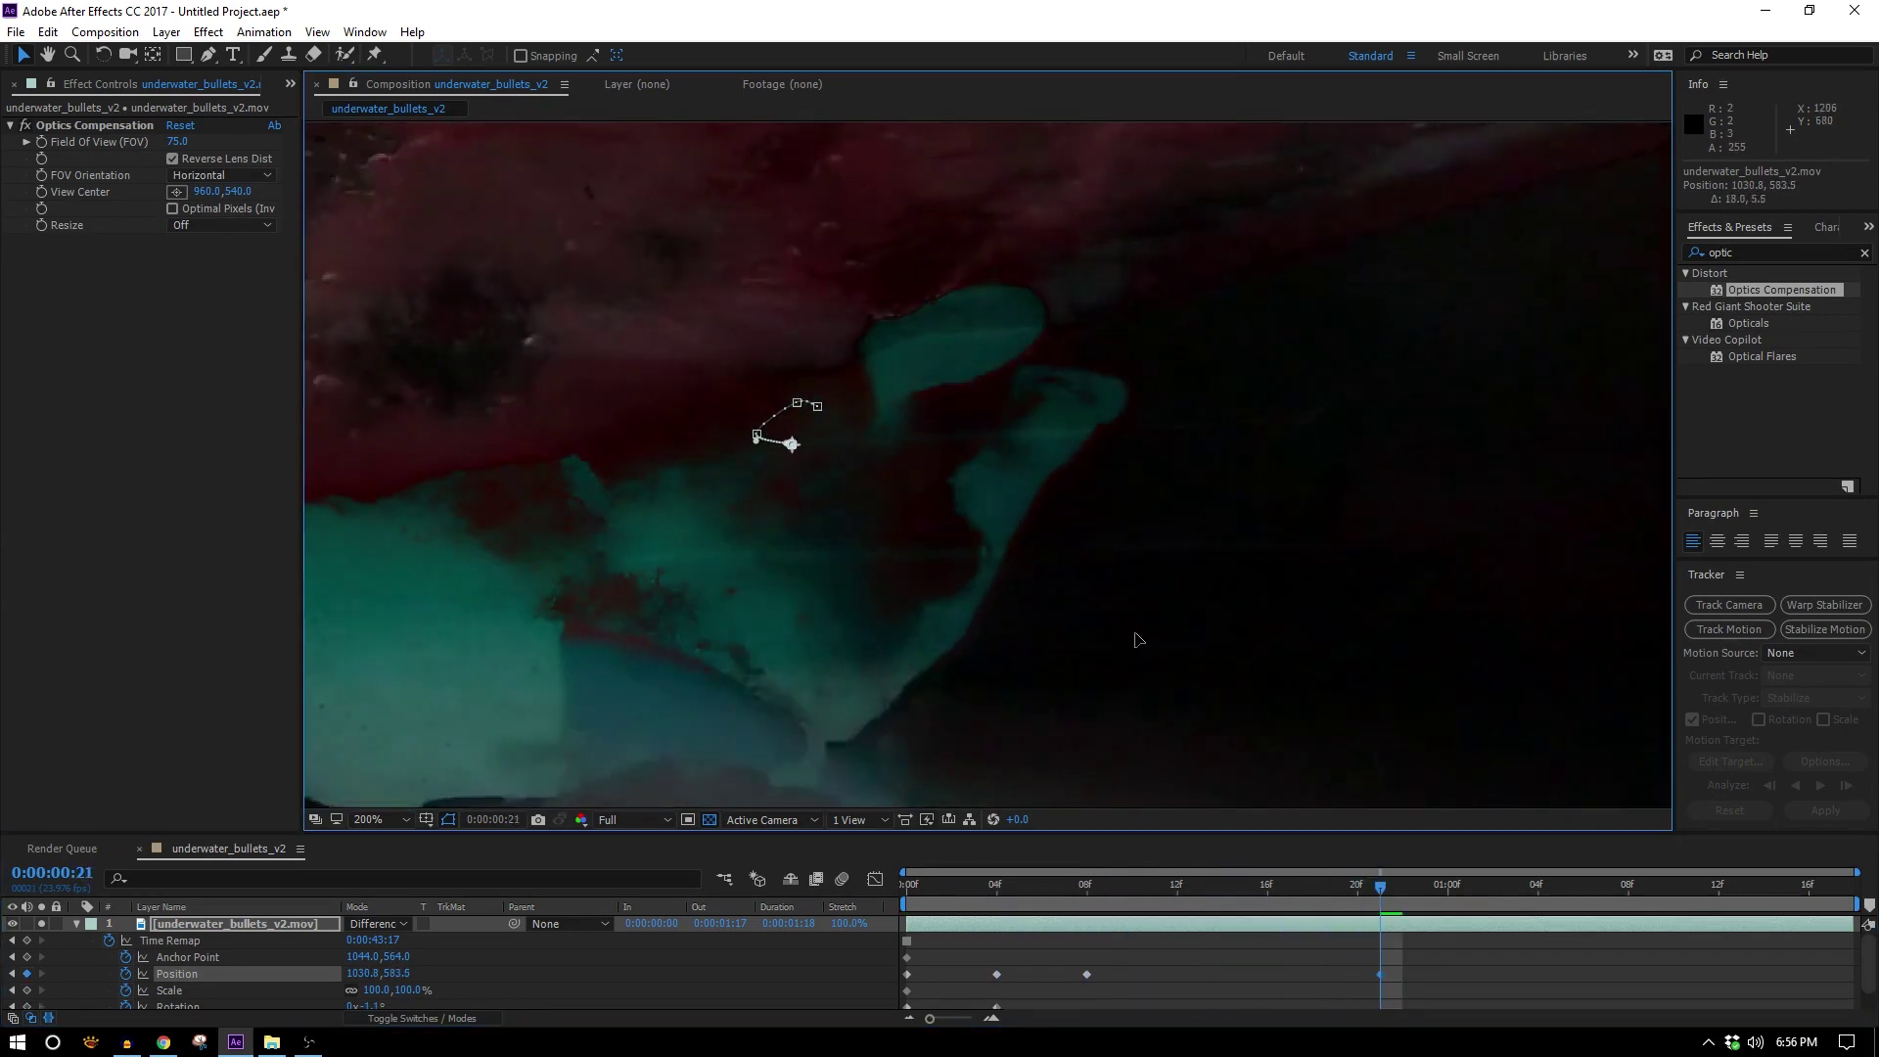
Add alignment Position keyframes at frame 16 (about 1022.7, 578.3) and frame 13, and refine frame 21 to about 1034.8, 582.5
{"action": "left_click_drag", "start_coordinate": [1315, 902], "coordinate": [1249, 902]}
{"action": "left_click_drag", "start_coordinate": [1126, 663], "coordinate": [1128, 661]}
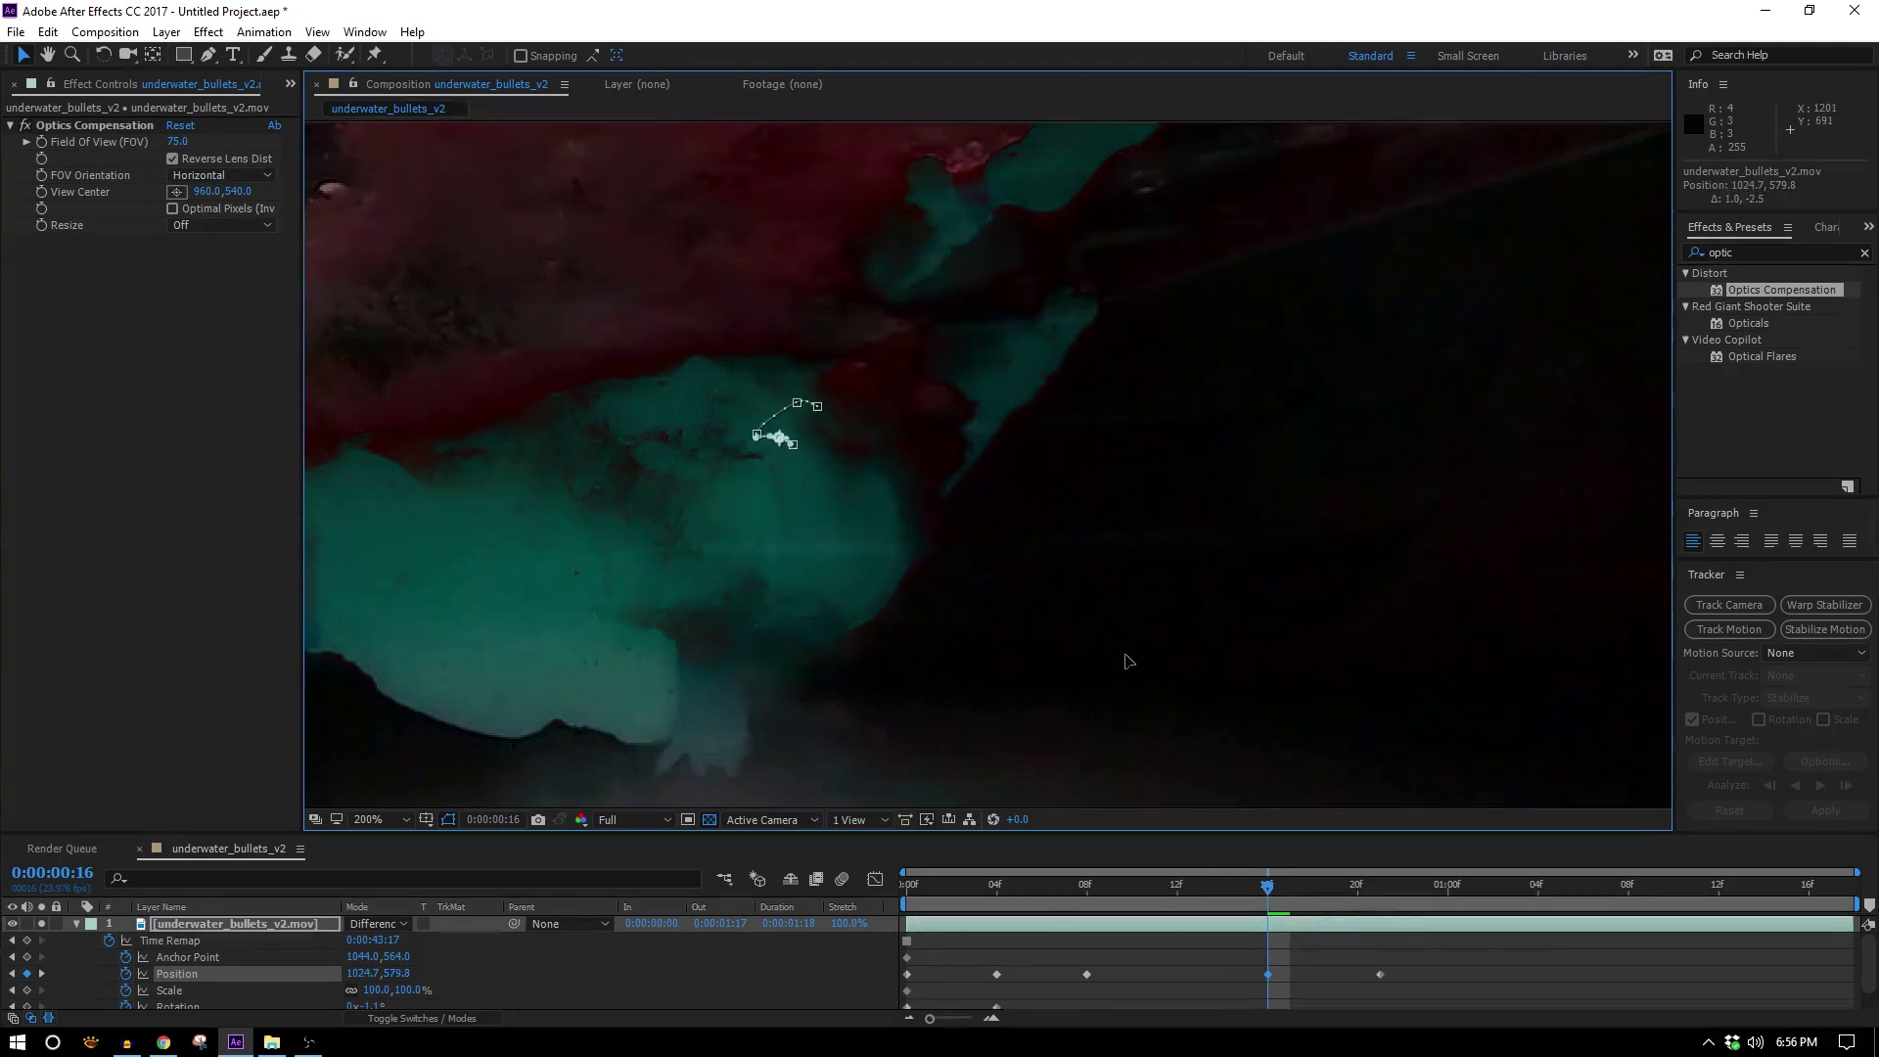
{"action": "left_click_drag", "start_coordinate": [1235, 908], "coordinate": [1190, 877]}
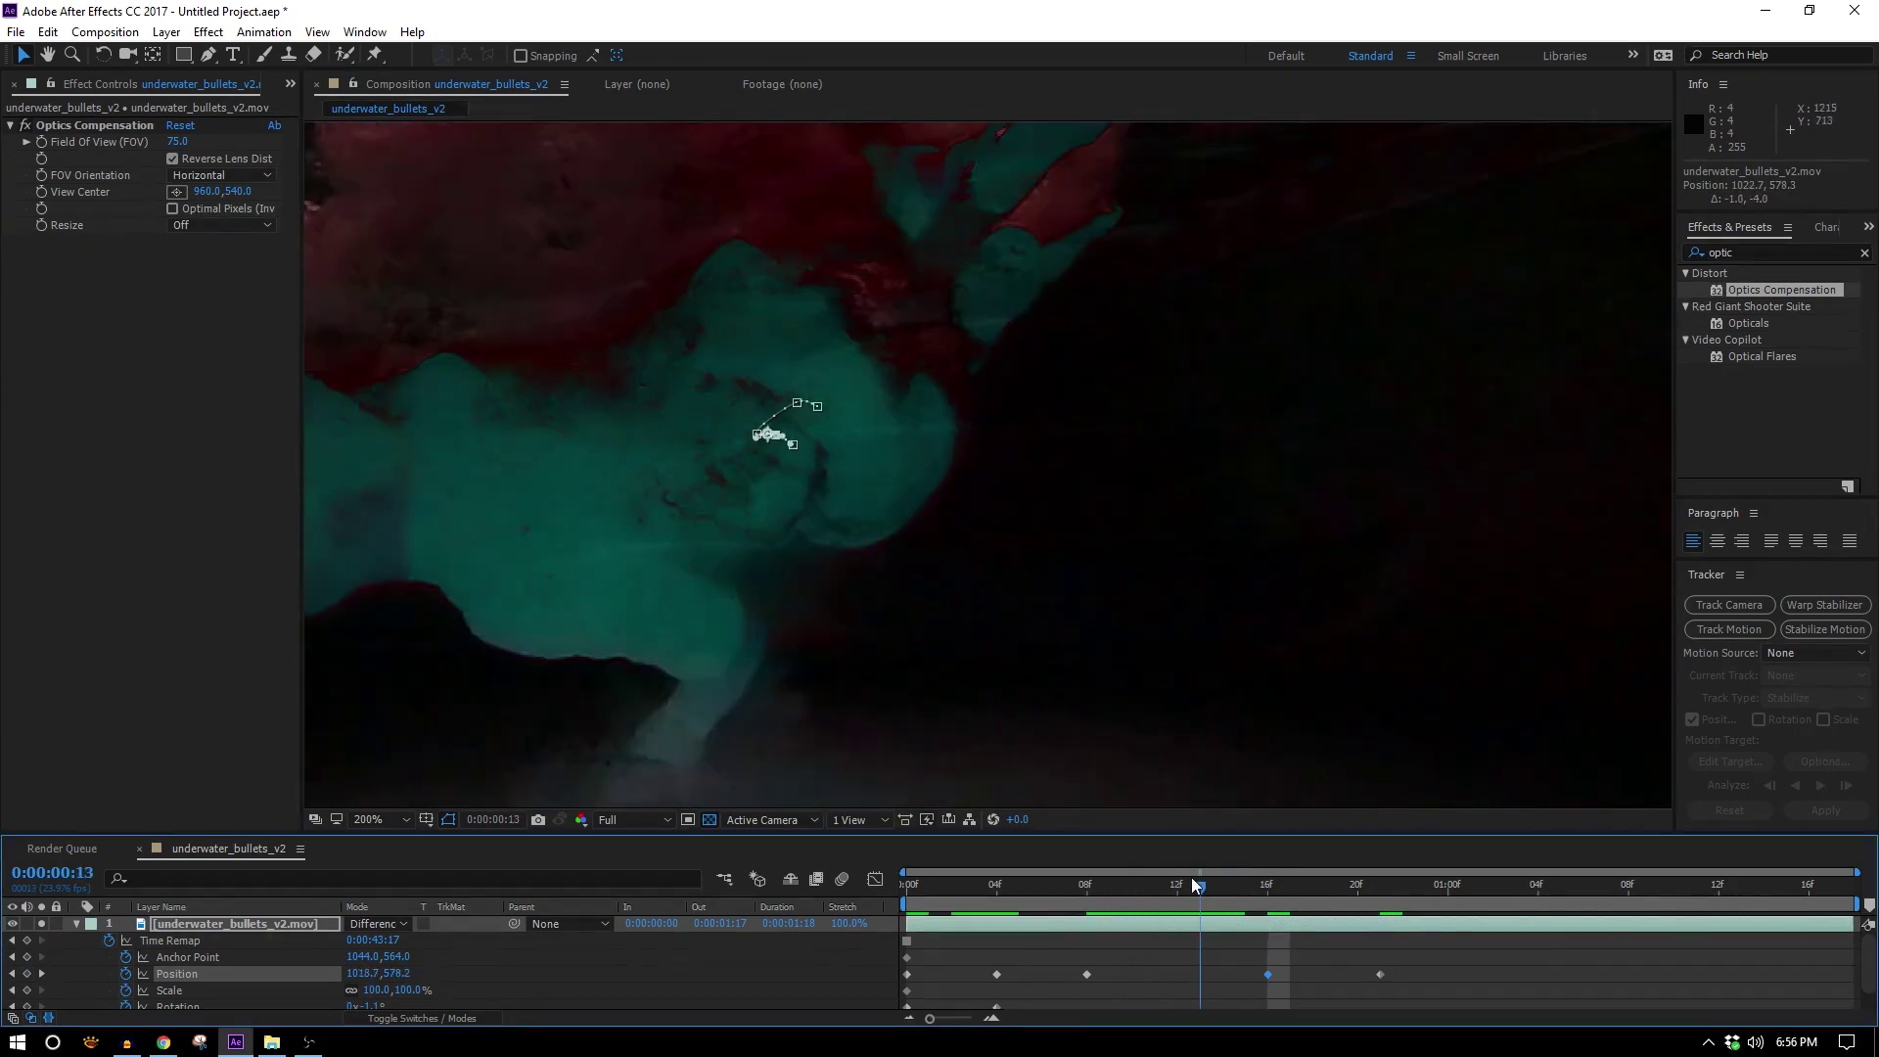
{"action": "left_click_drag", "start_coordinate": [1147, 718], "coordinate": [1136, 718]}
{"action": "left_click_drag", "start_coordinate": [1188, 896], "coordinate": [1382, 898]}
{"action": "left_click_drag", "start_coordinate": [1019, 608], "coordinate": [1024, 603]}
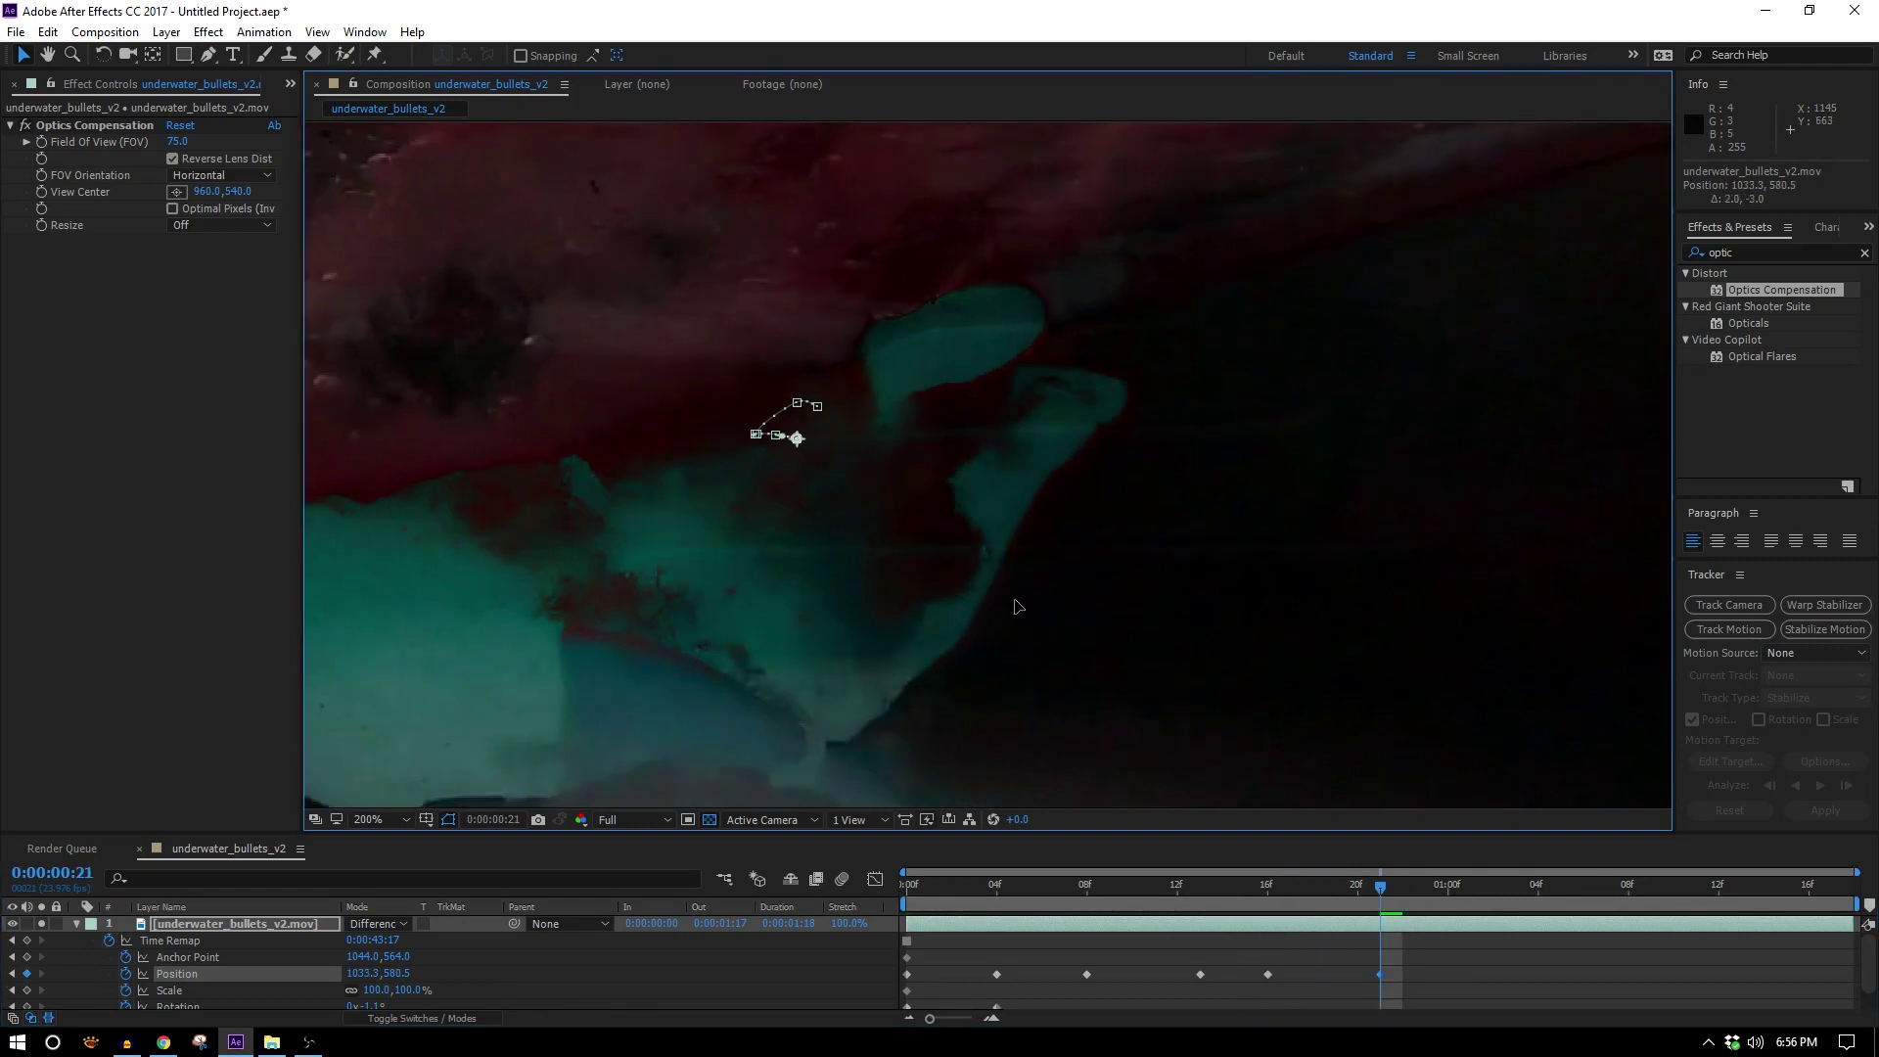
Align the frozen layer with the background at 0:00:01:17 by keyframing its Position at about 1089.8, 573.5
{"action": "left_click_drag", "start_coordinate": [1379, 888], "coordinate": [1830, 901]}
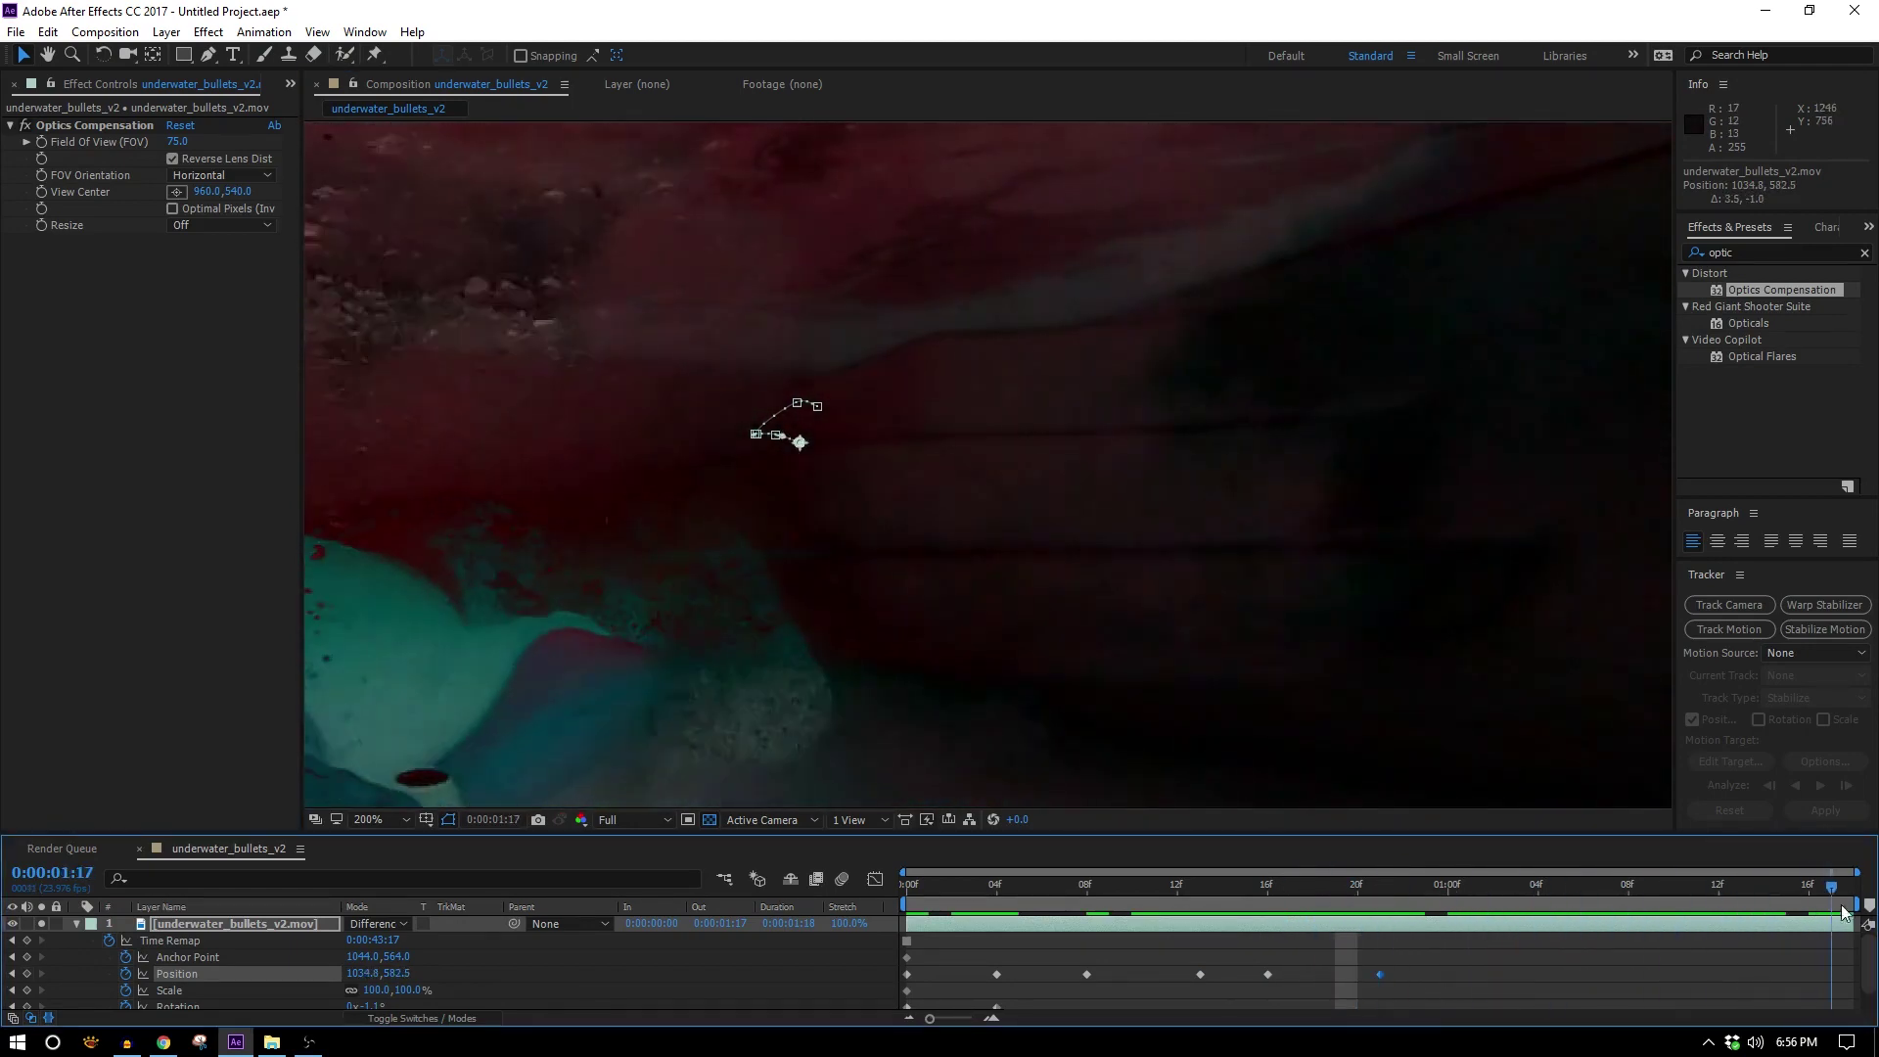
{"action": "left_click_drag", "start_coordinate": [1224, 659], "coordinate": [1320, 648]}
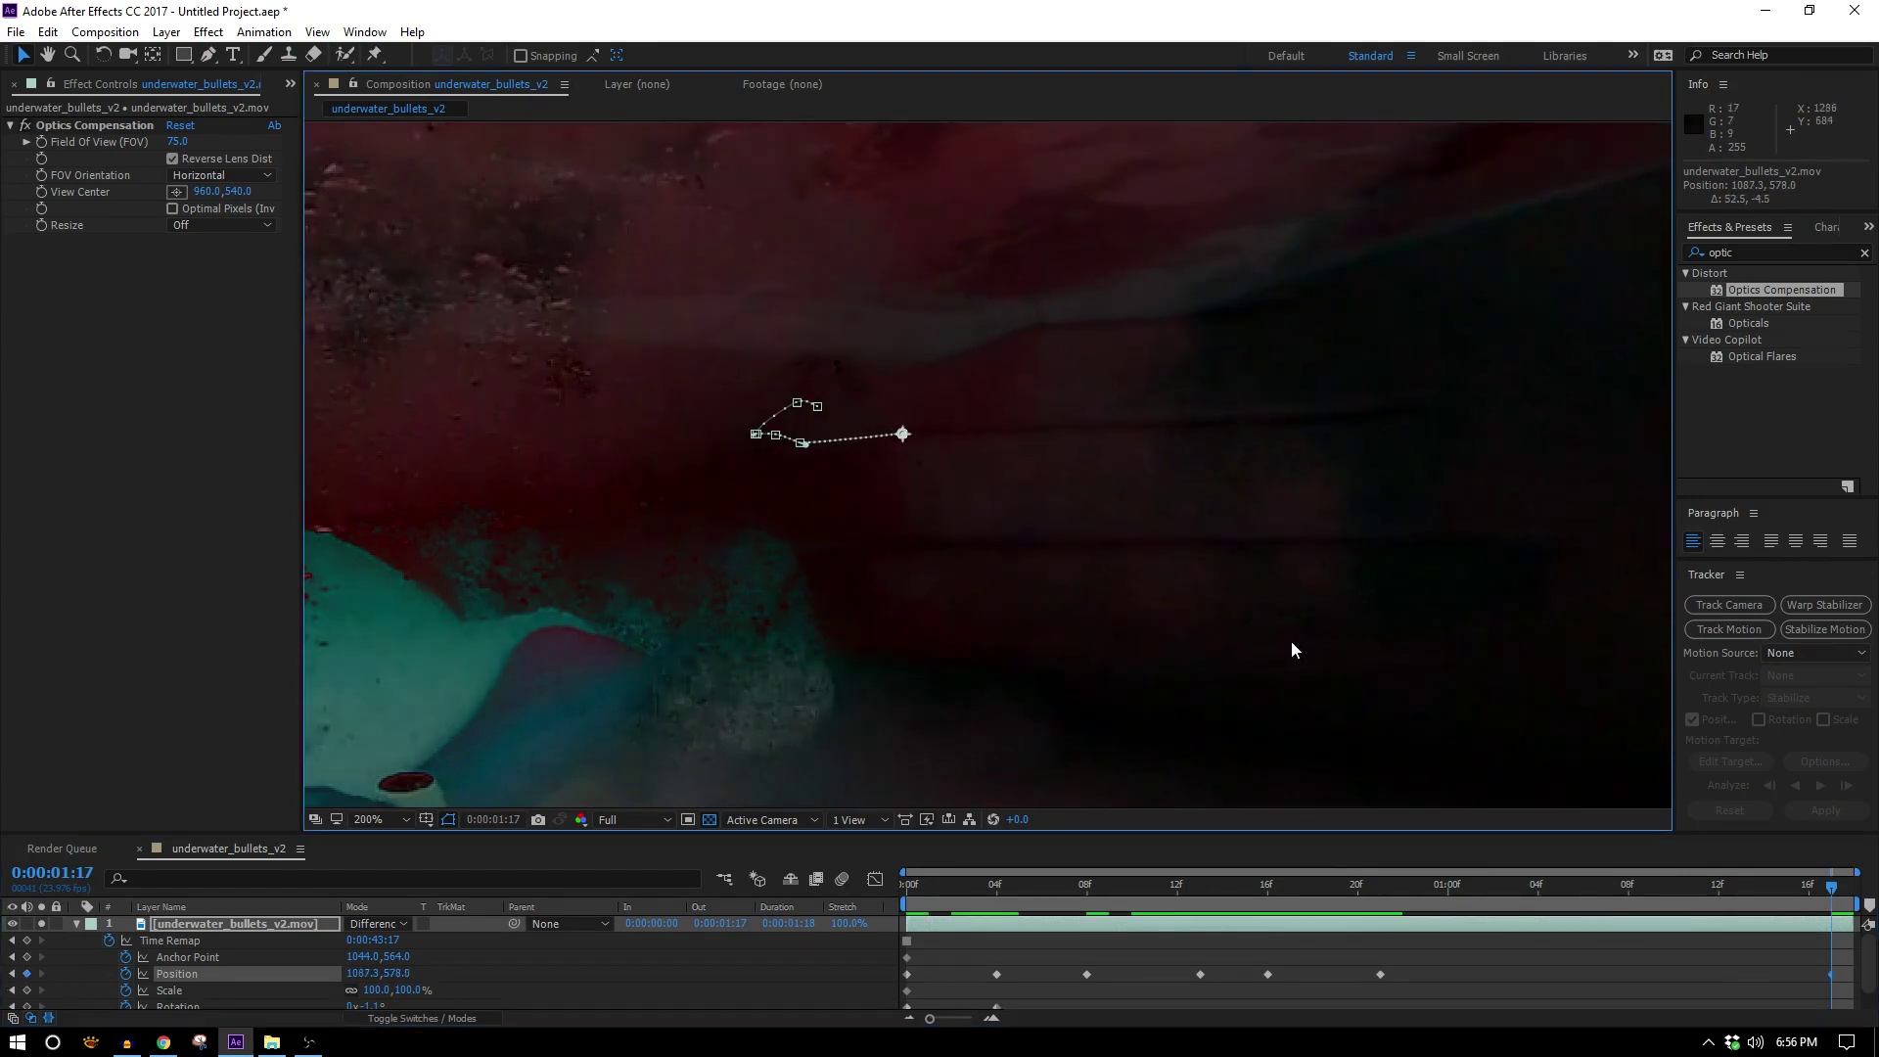
{"action": "scroll", "coordinate": [1291, 642], "scroll_direction": "down", "scroll_amount": 2}
{"action": "key", "text": "period"}
{"action": "key", "text": "period"}
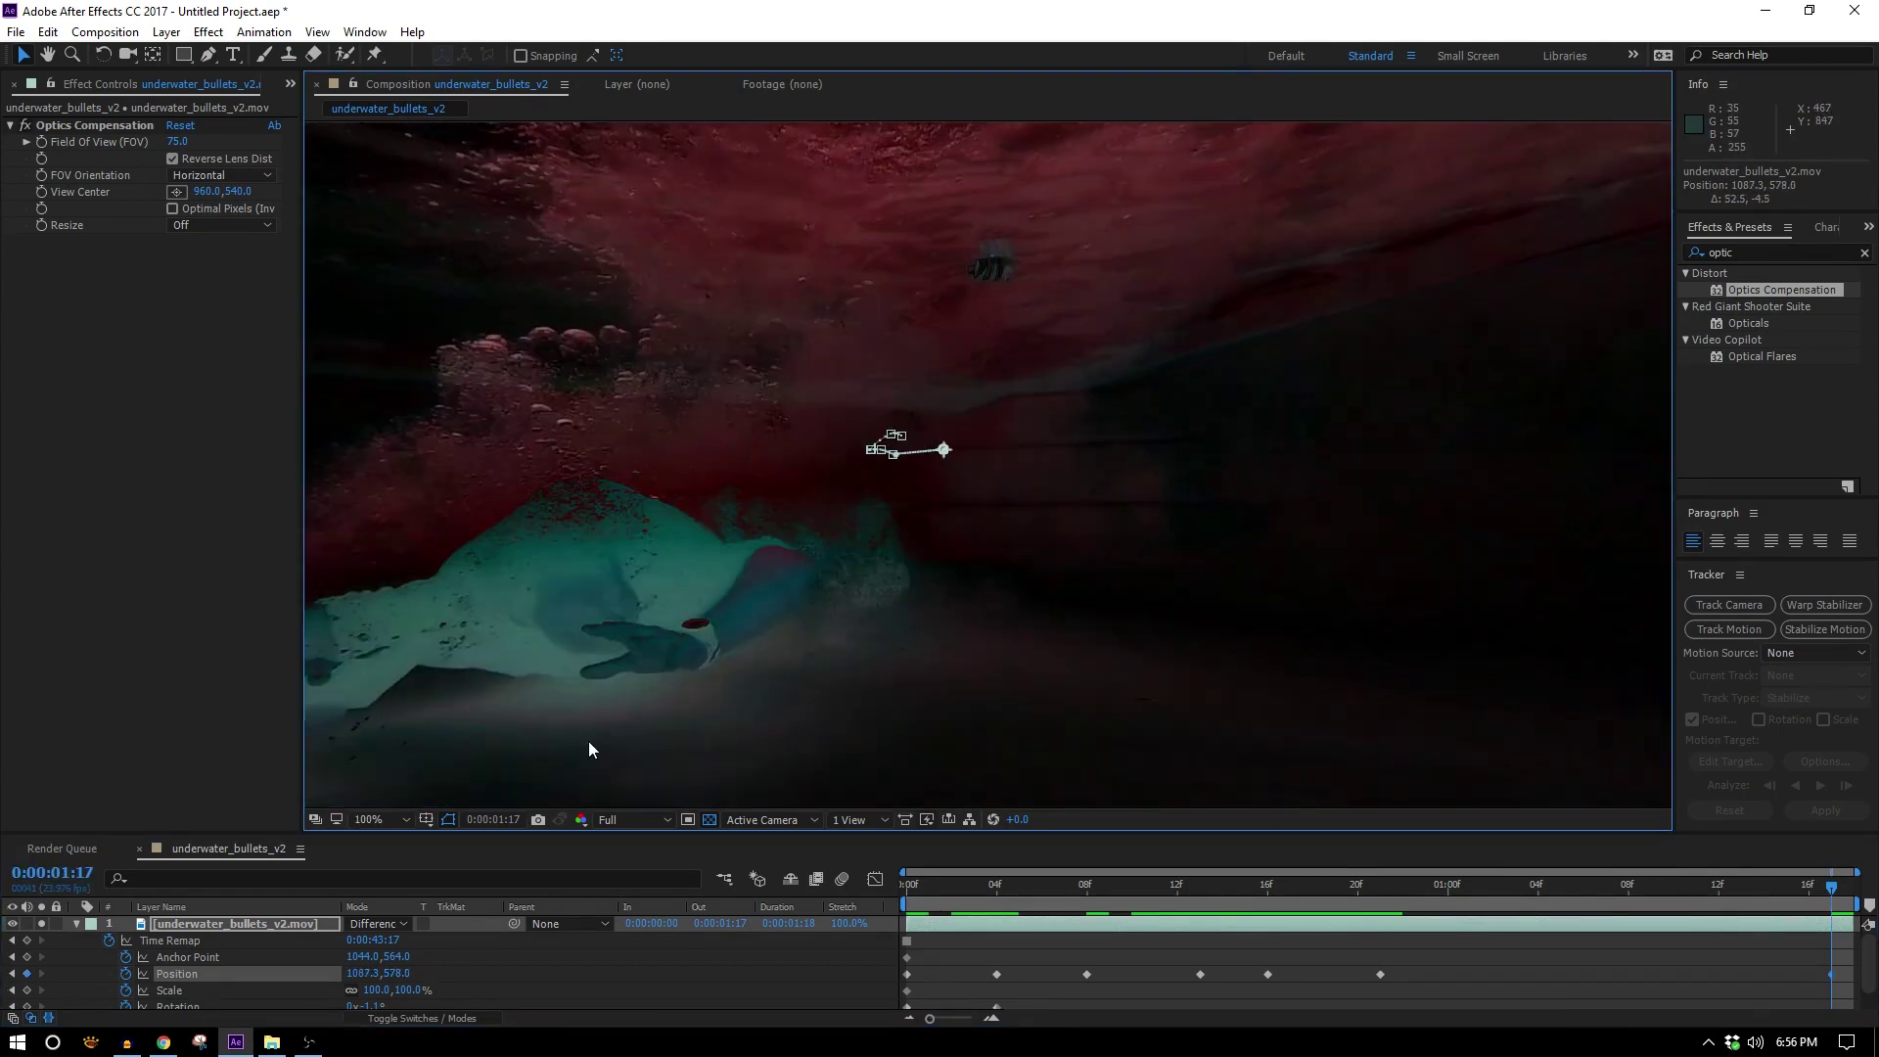
{"action": "key", "text": "period"}
{"action": "left_click_drag", "start_coordinate": [1107, 515], "coordinate": [1112, 511]}
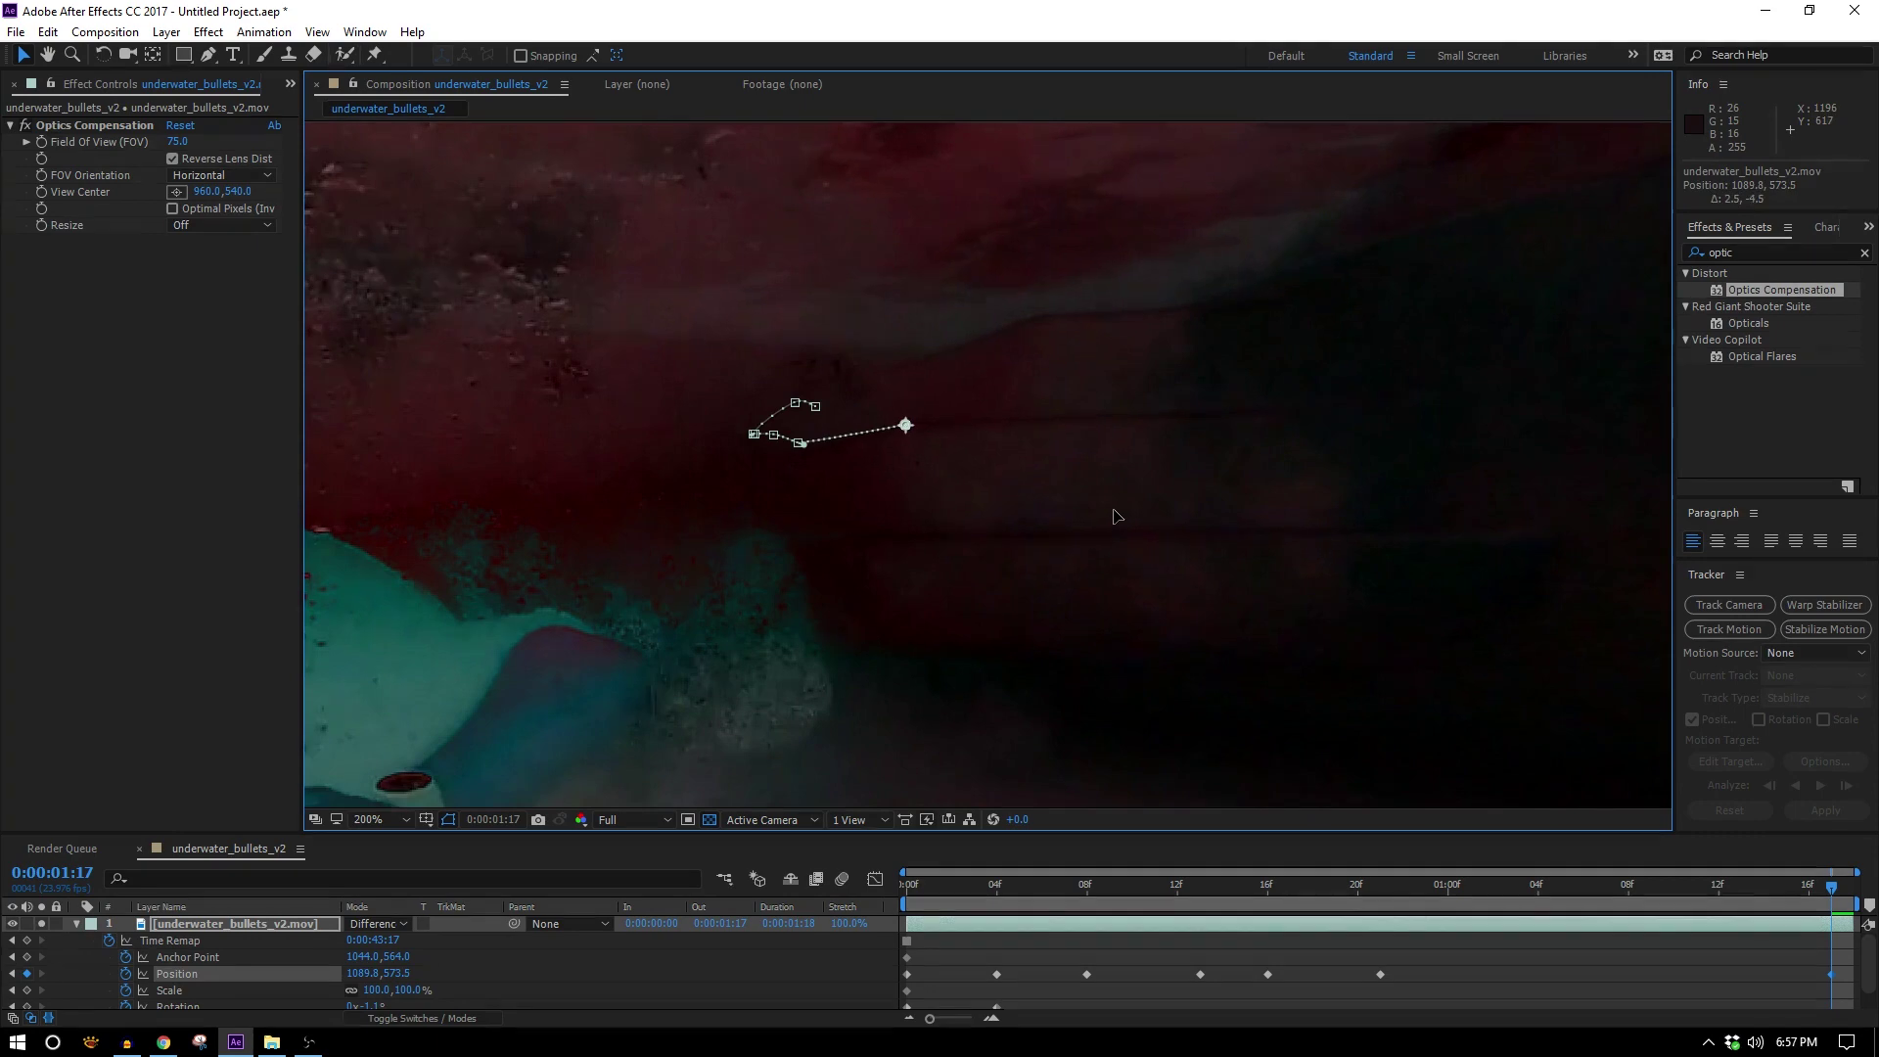
Play the whole Difference composite to examine how well the frozen layer follows the background, and return to the first frame
{"action": "left_click_drag", "start_coordinate": [1831, 886], "coordinate": [1582, 887]}
{"action": "key", "text": "comma"}
{"action": "key", "text": "comma"}
{"action": "key", "text": "space"}
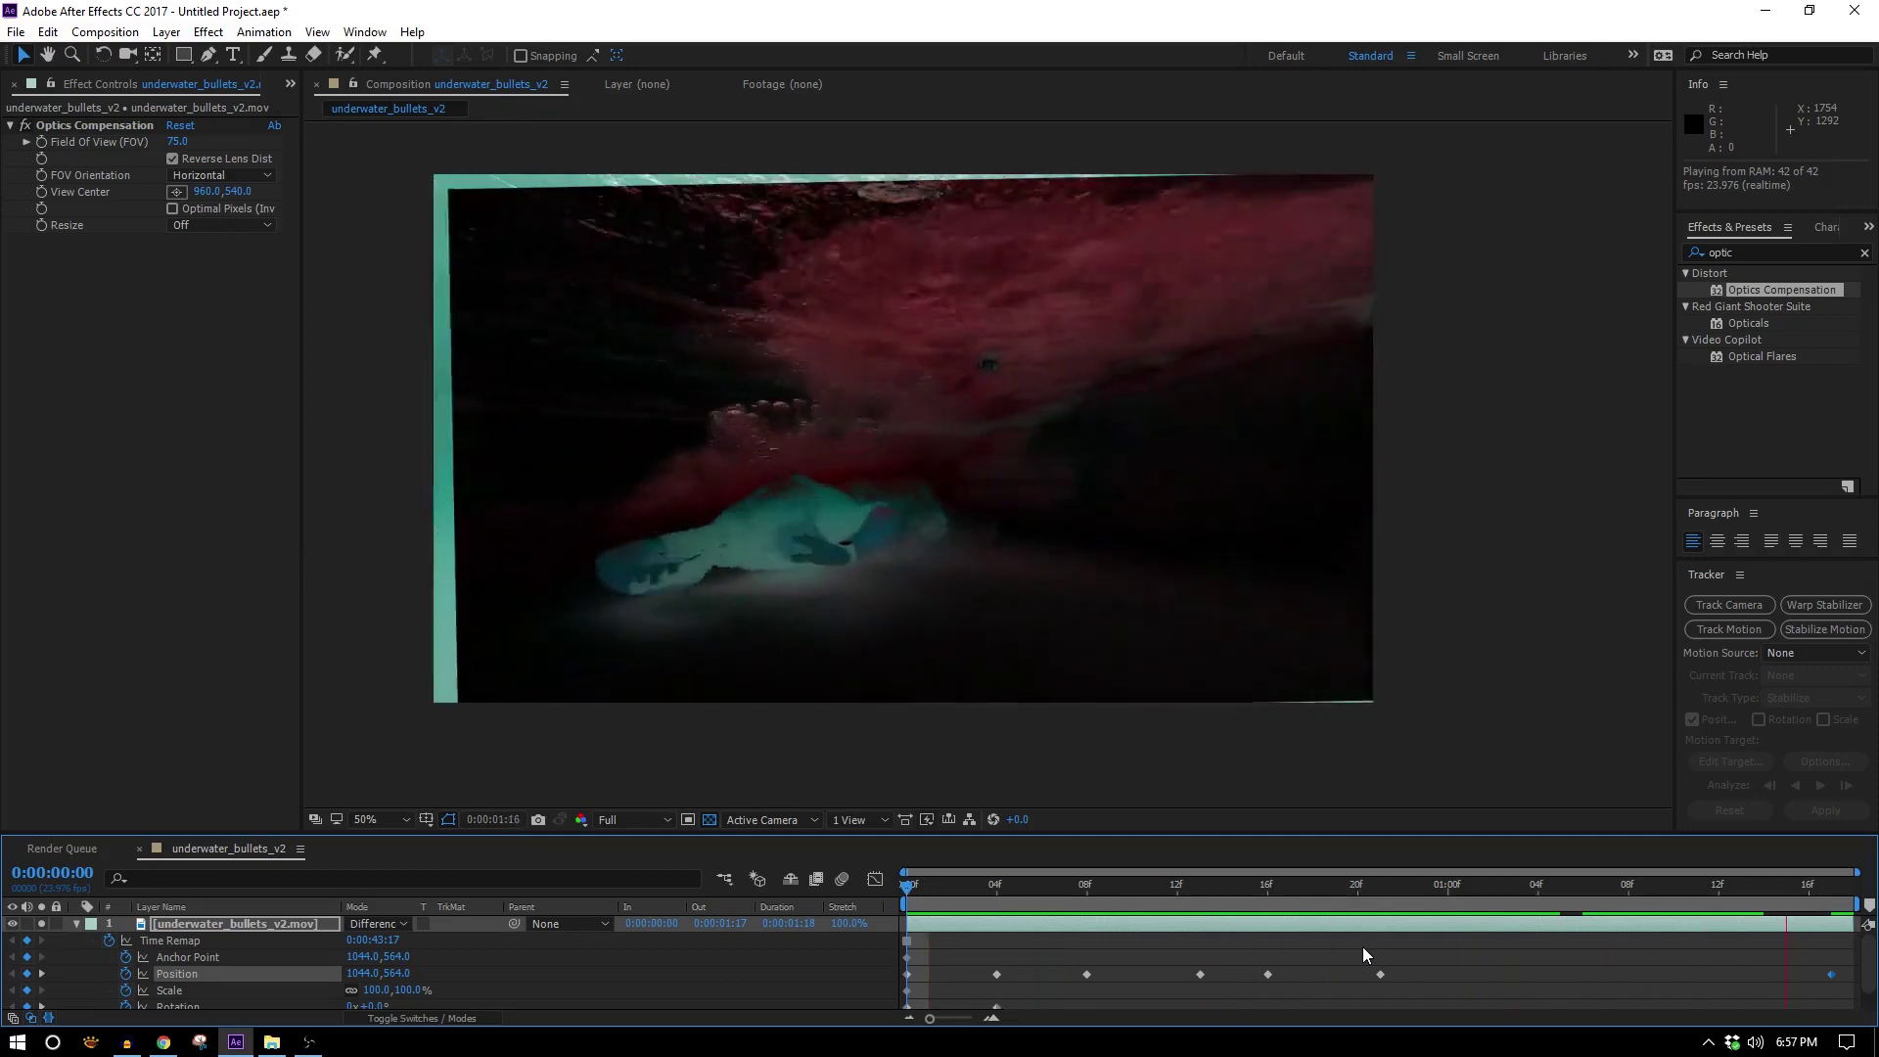
{"action": "key", "text": "space"}
{"action": "left_click_drag", "start_coordinate": [1008, 886], "coordinate": [906, 916]}
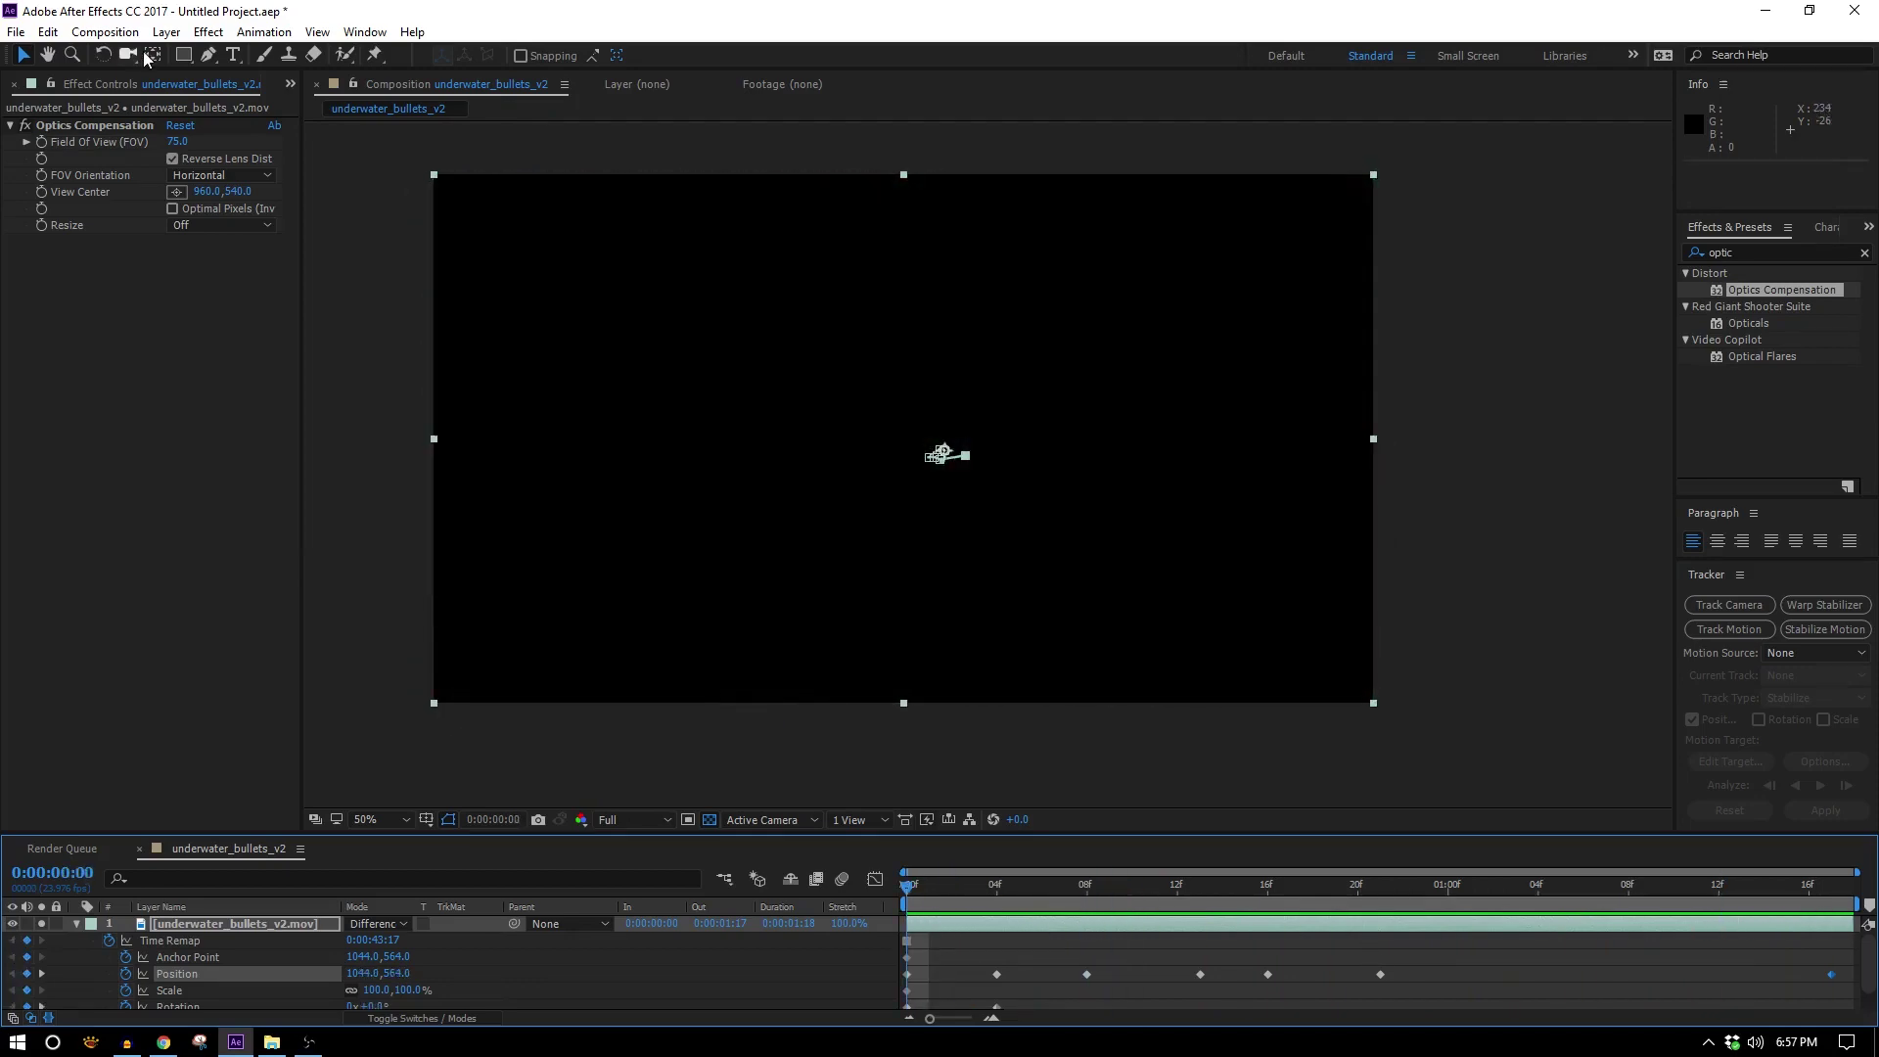
Add a null object and rename it Tracking
{"action": "left_click", "coordinate": [172, 29]}
{"action": "mouse_move", "coordinate": [323, 55]}
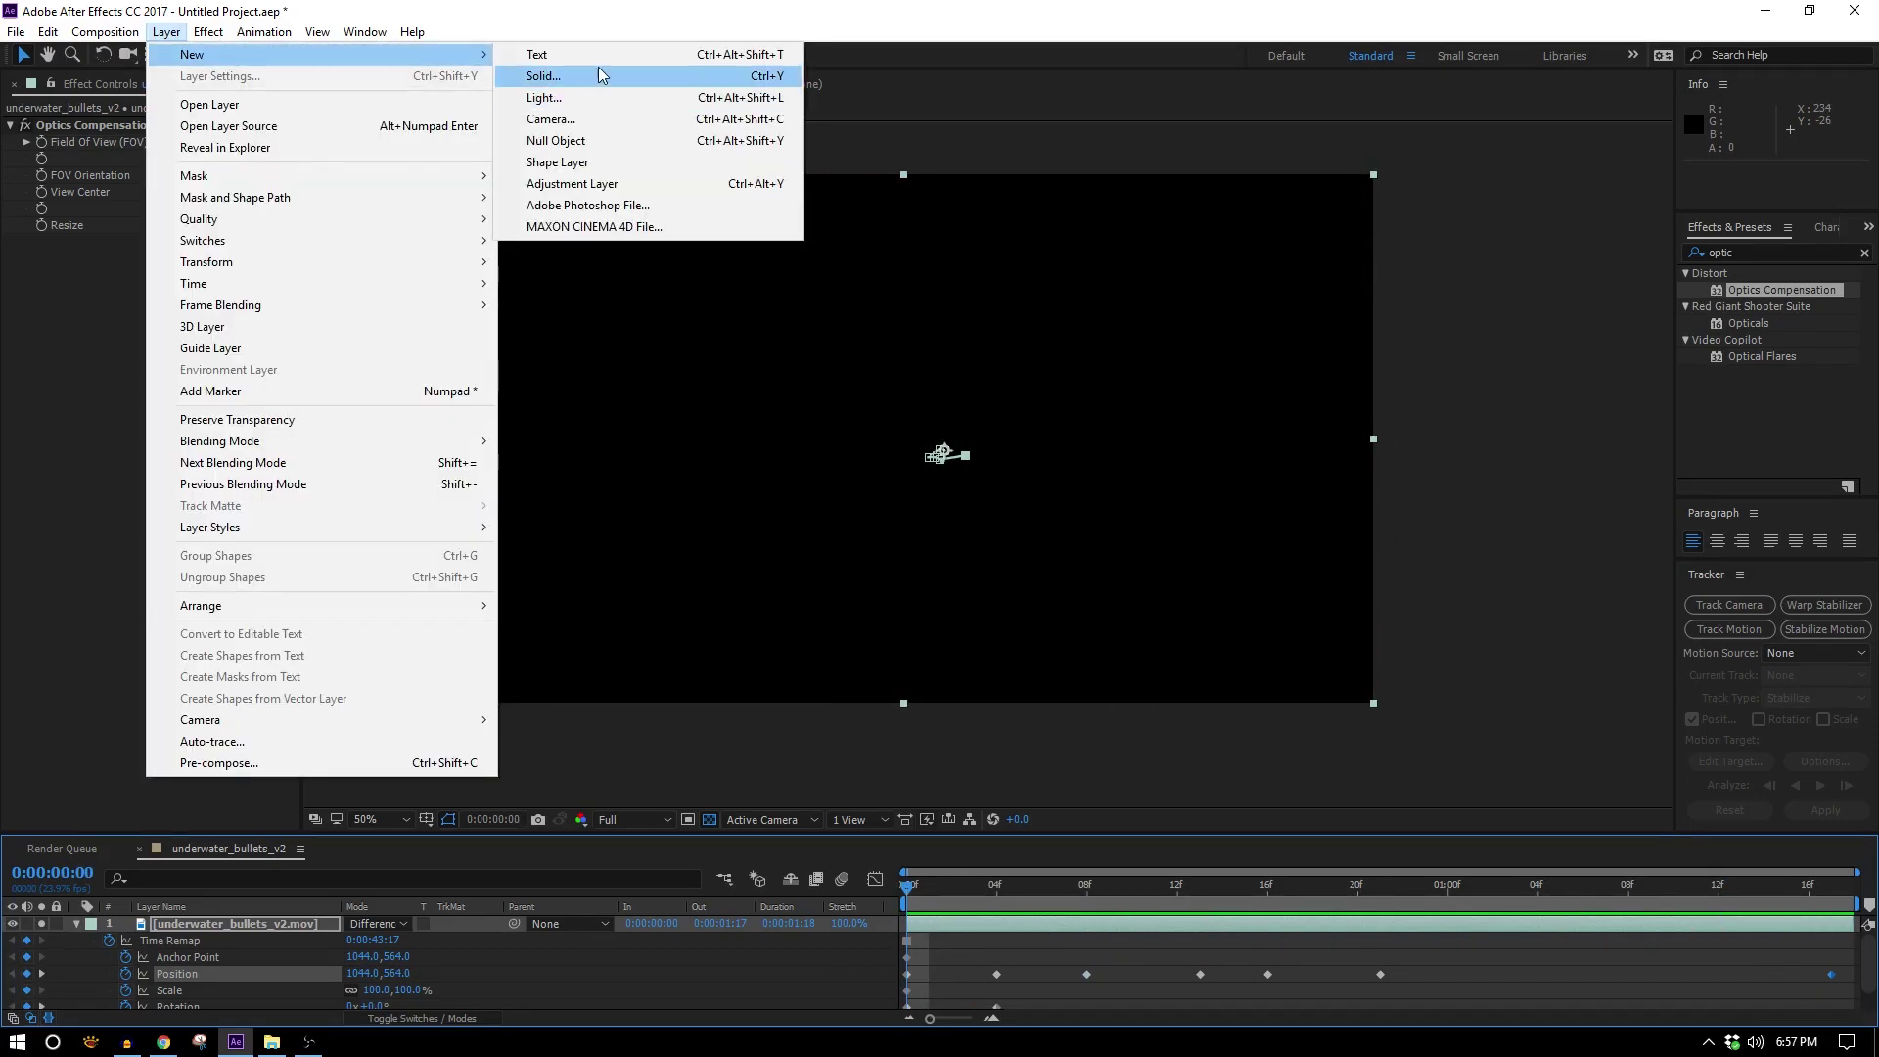
{"action": "left_click", "coordinate": [623, 140]}
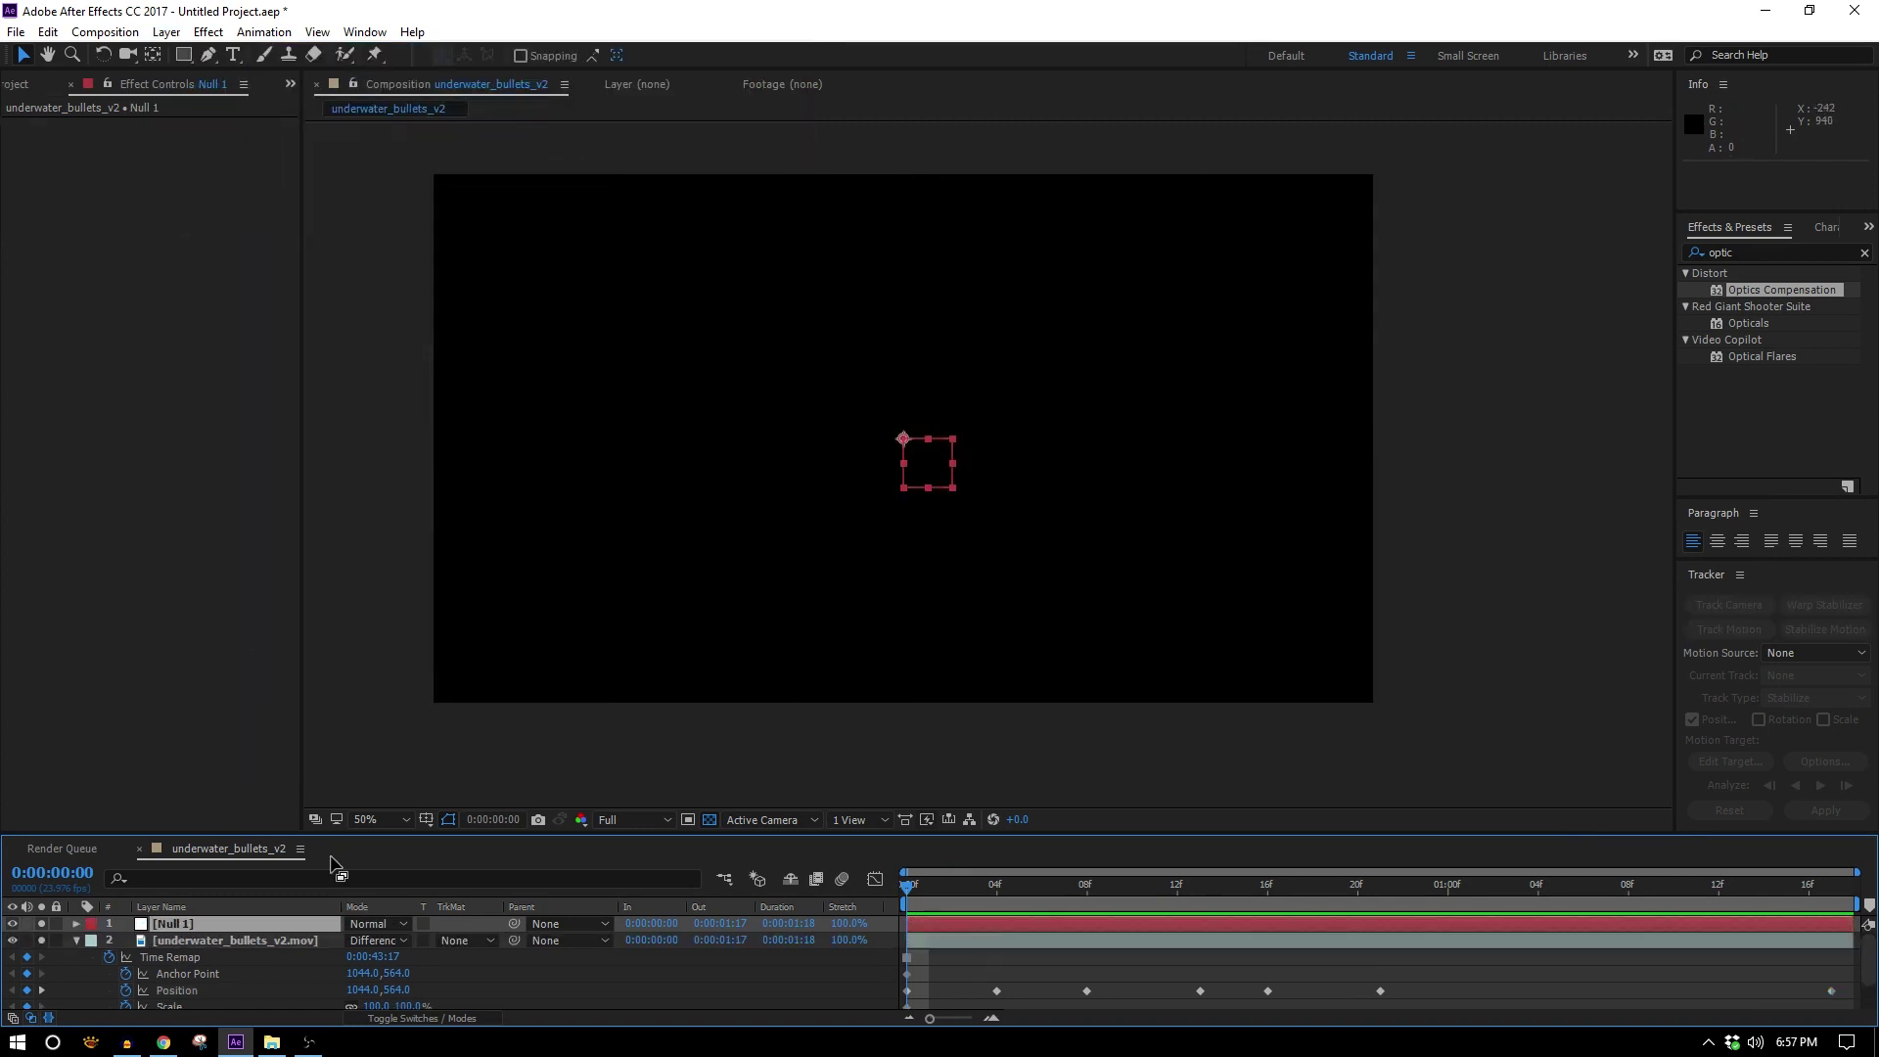
{"action": "key", "text": "Return"}
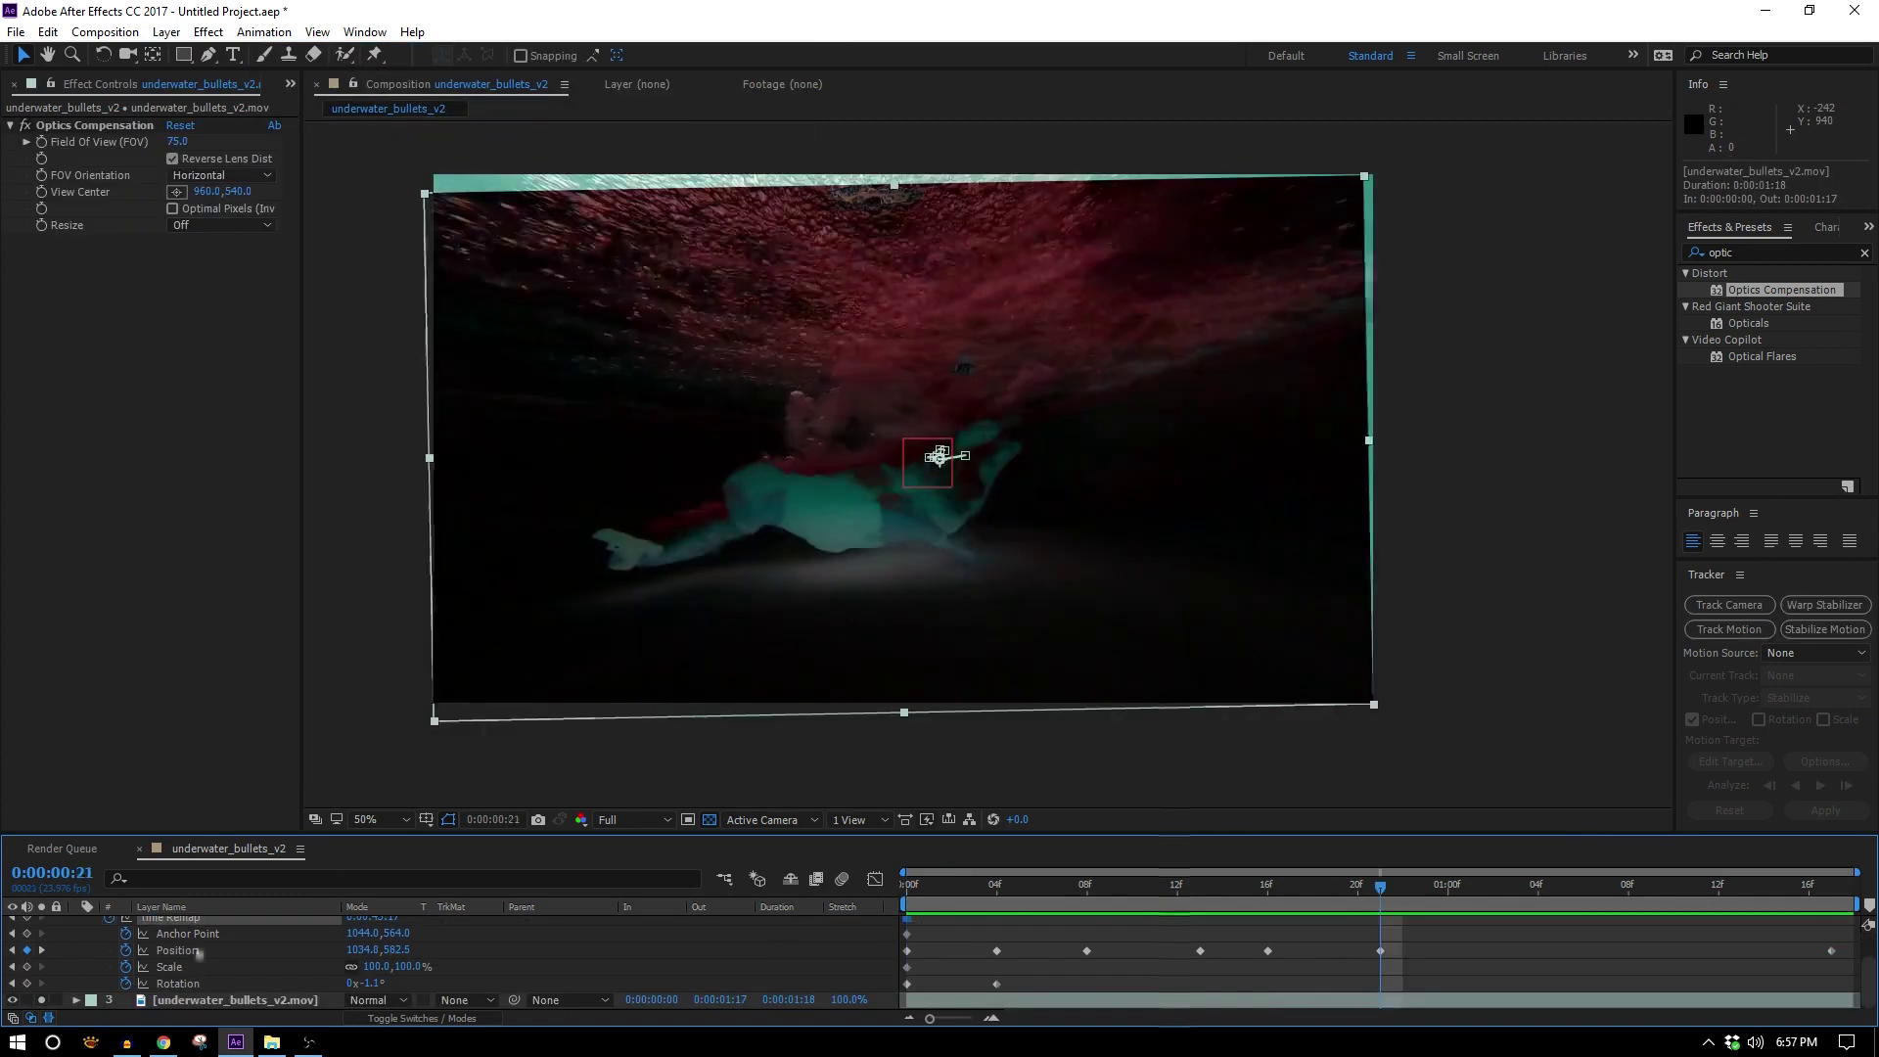
Copy the frozen layer's Position and Scale keyframes onto the Tracking null starting at 0:00:00:00
{"action": "left_click", "coordinate": [201, 950]}
{"action": "left_click", "coordinate": [201, 967], "text": "shift"}
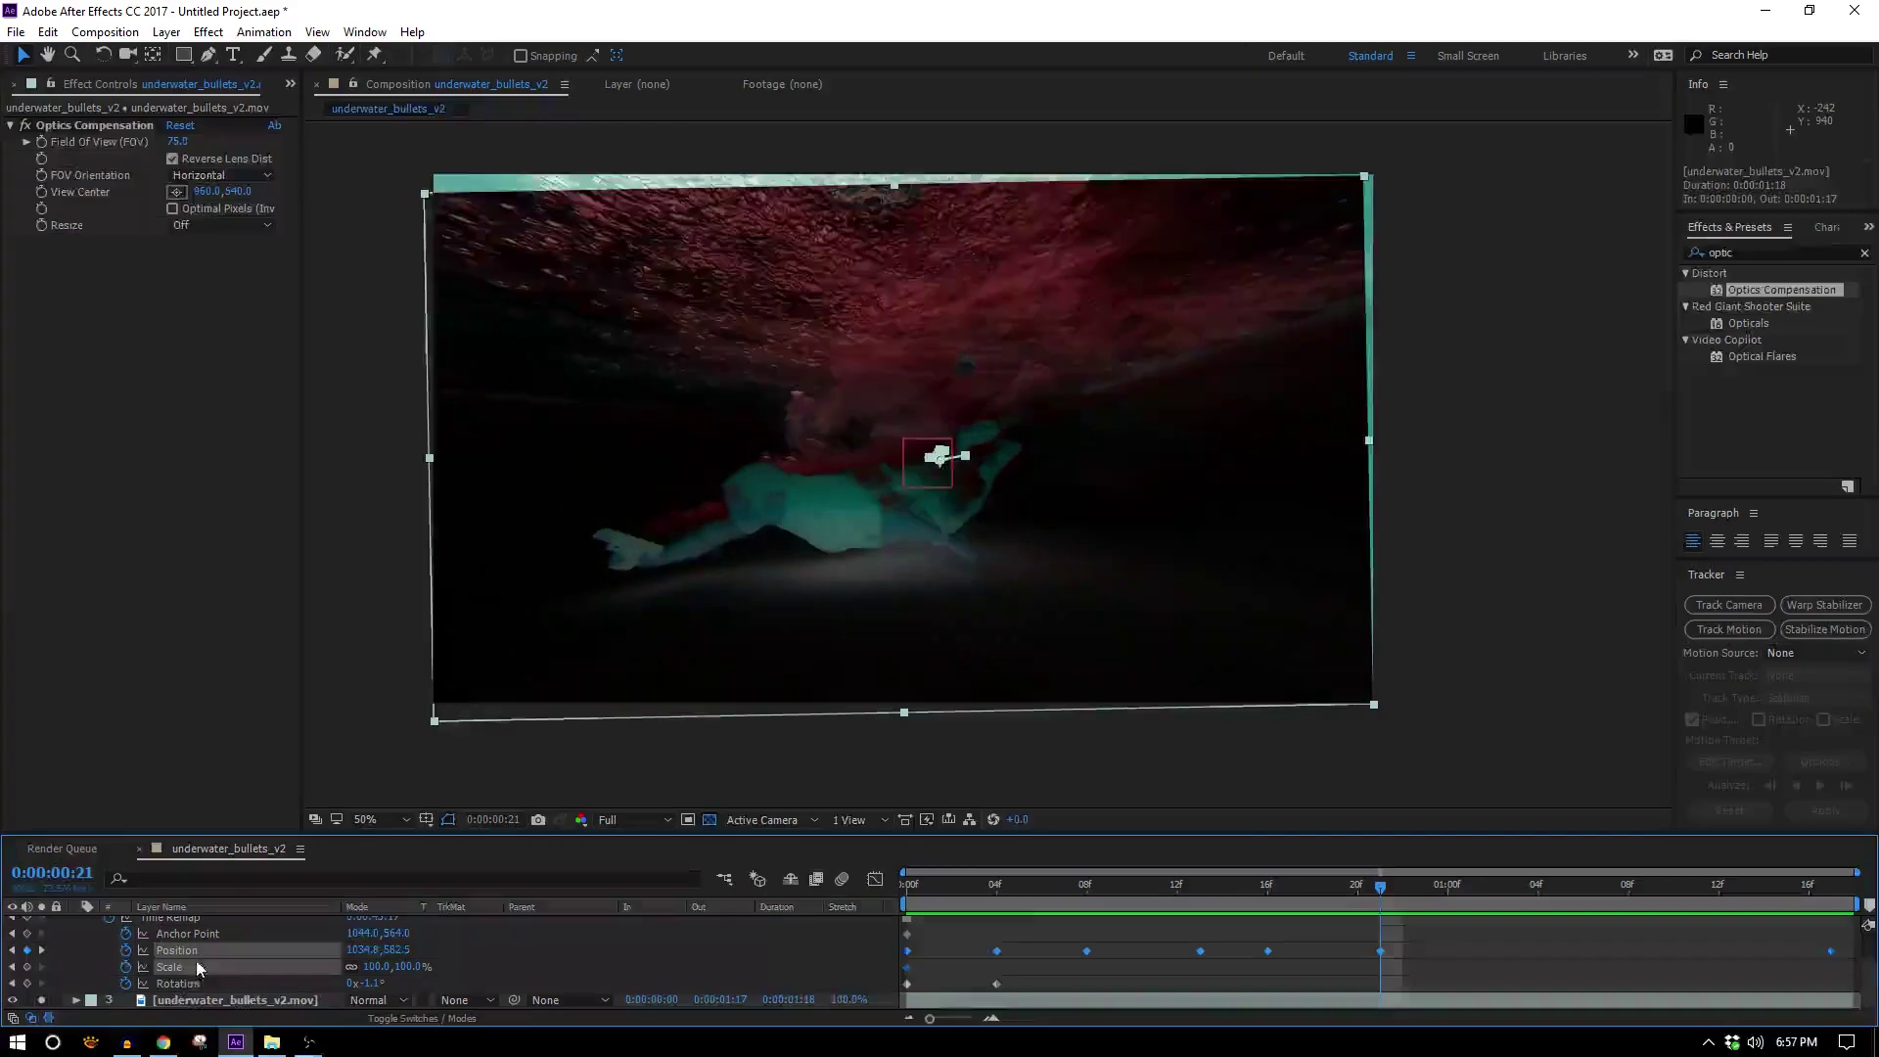
{"action": "left_click_drag", "start_coordinate": [972, 884], "coordinate": [871, 889]}
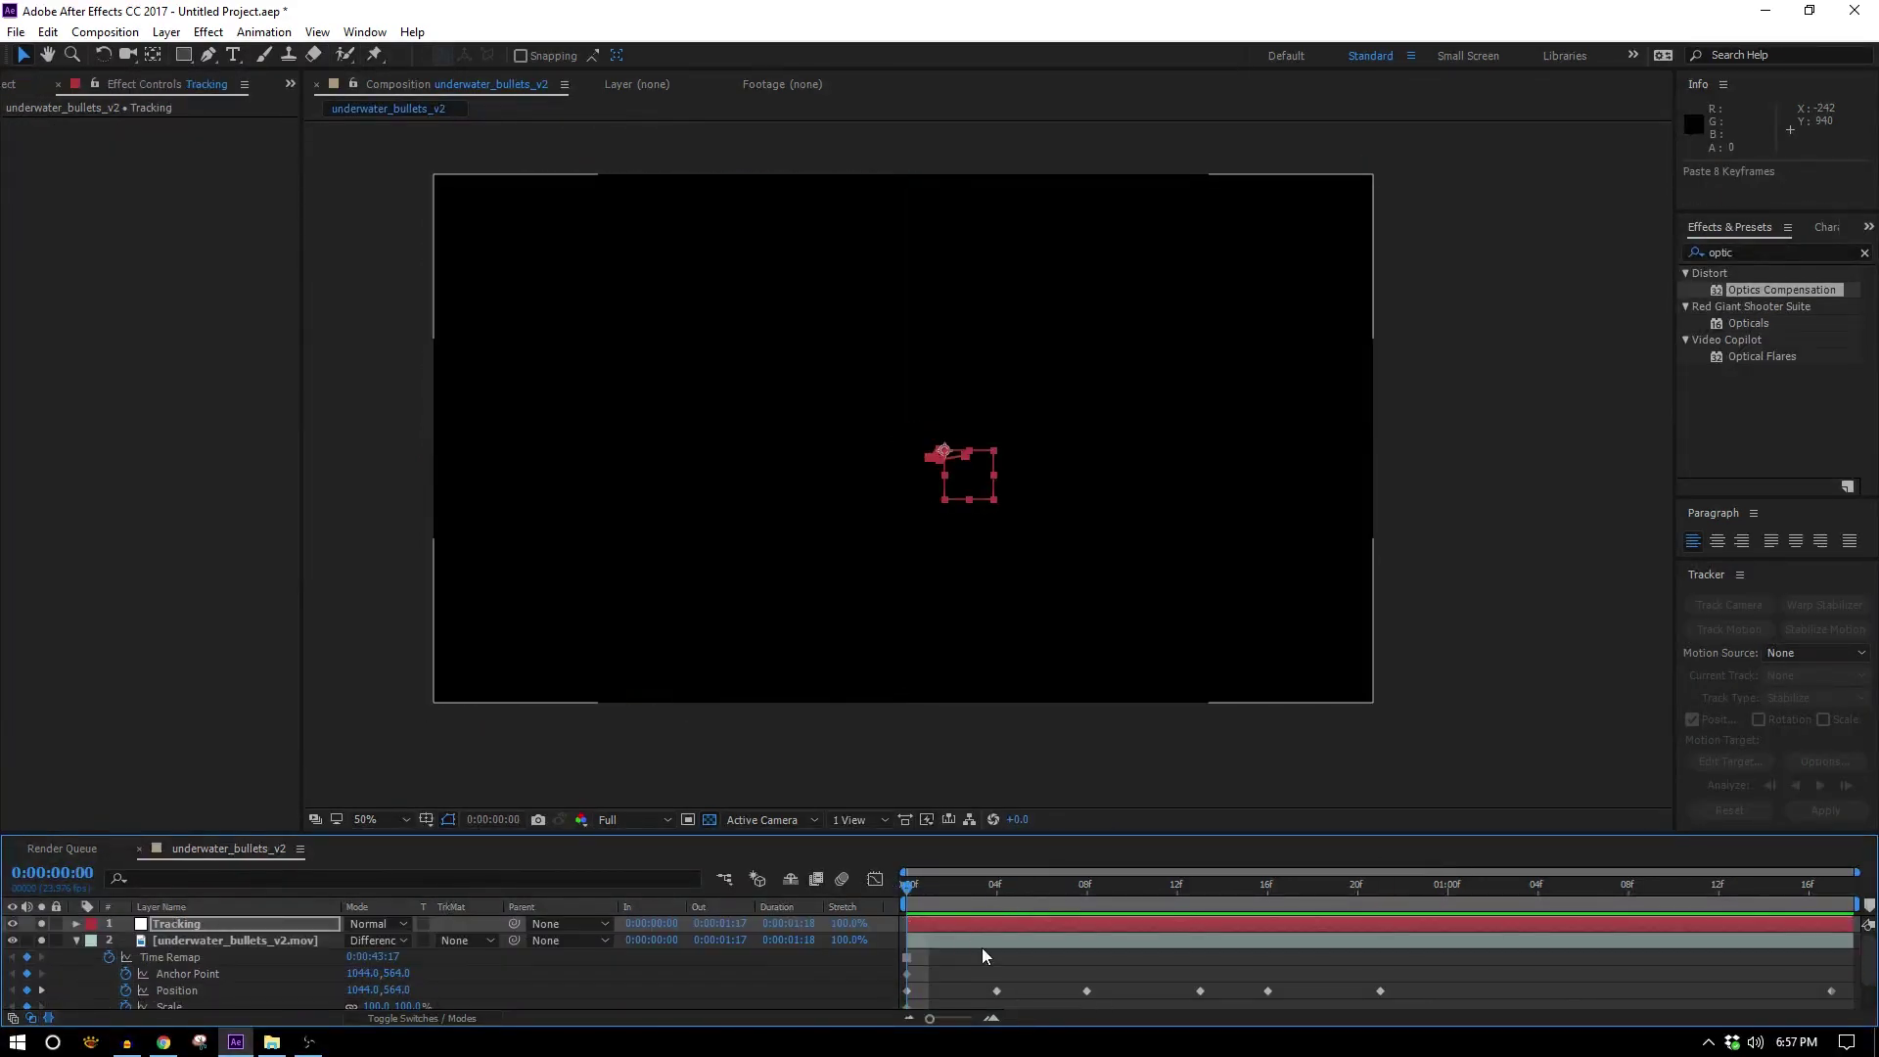
{"action": "mouse_move", "coordinate": [910, 886]}
{"action": "left_mouse_down"}
{"action": "mouse_move", "coordinate": [1653, 867]}
{"action": "mouse_move", "coordinate": [1458, 836]}
{"action": "mouse_move", "coordinate": [1102, 881]}
{"action": "mouse_move", "coordinate": [905, 881]}
{"action": "left_mouse_up"}
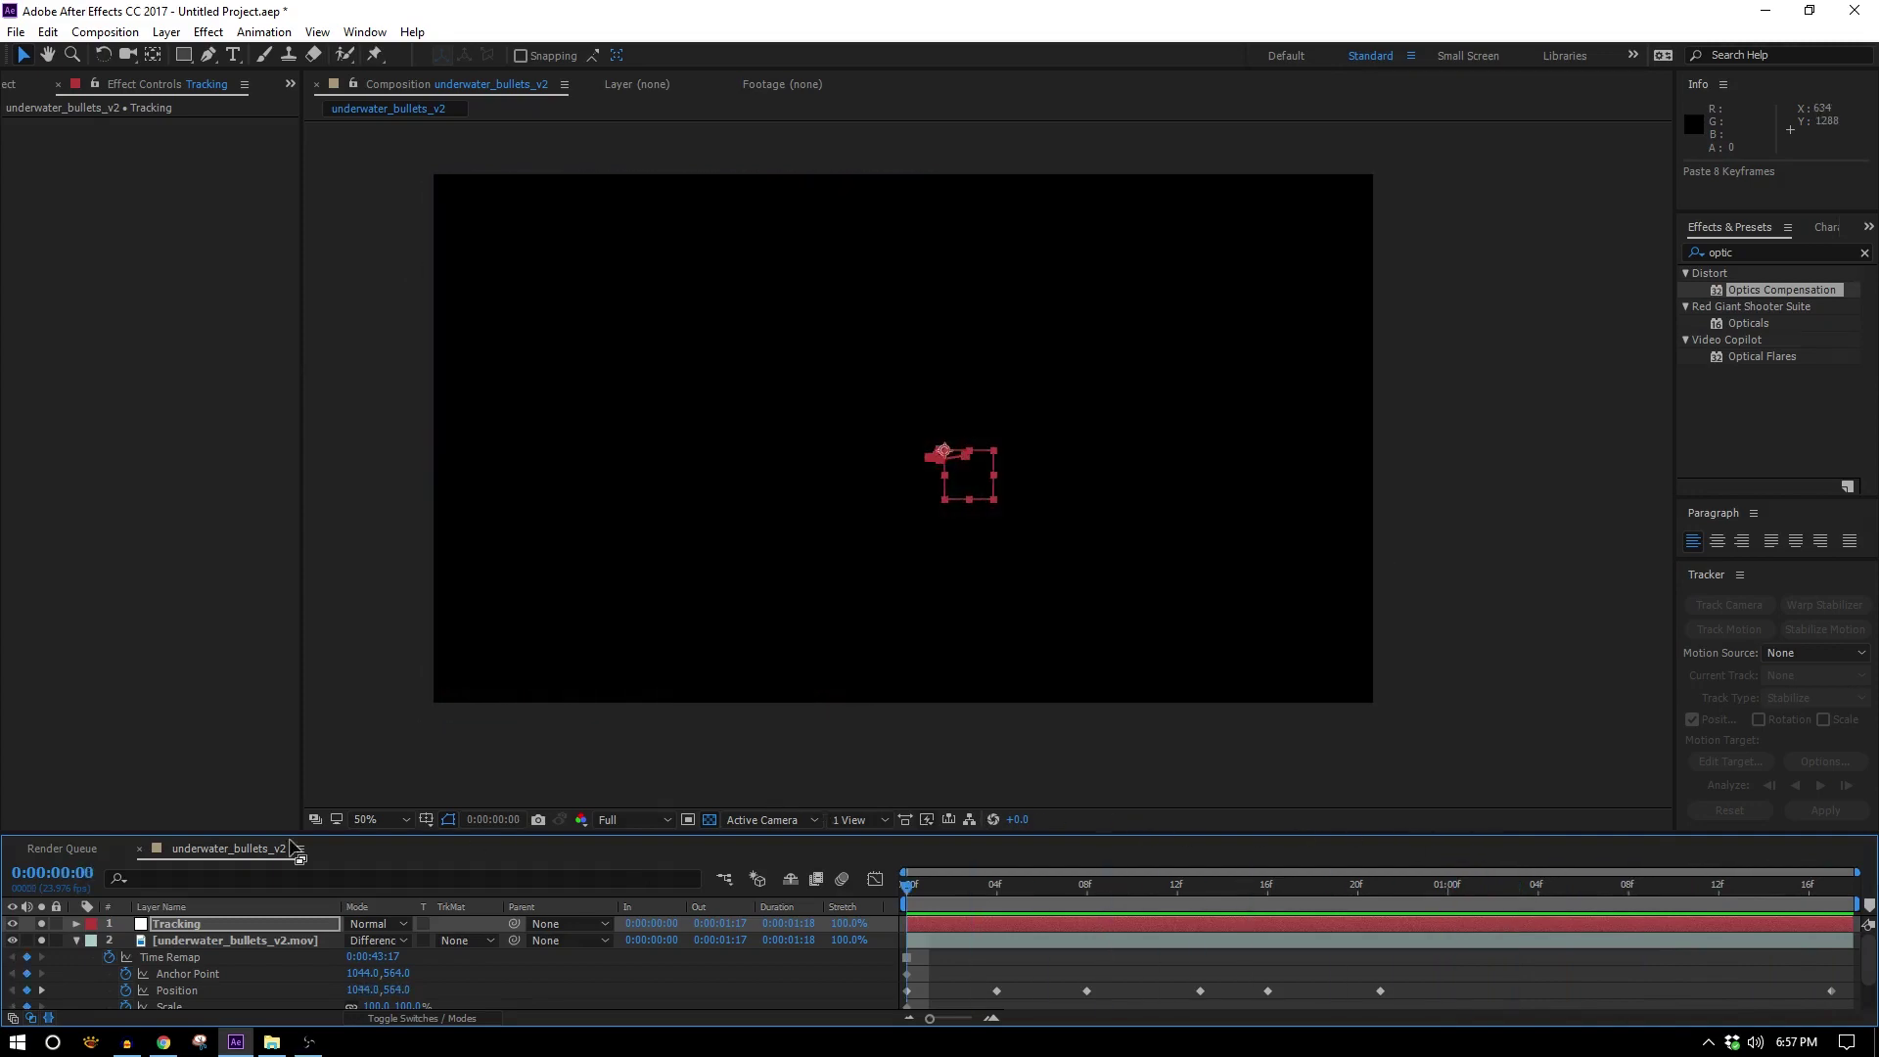
Delete the frozen Difference copy of the underwater clip
{"action": "left_click", "coordinate": [75, 940]}
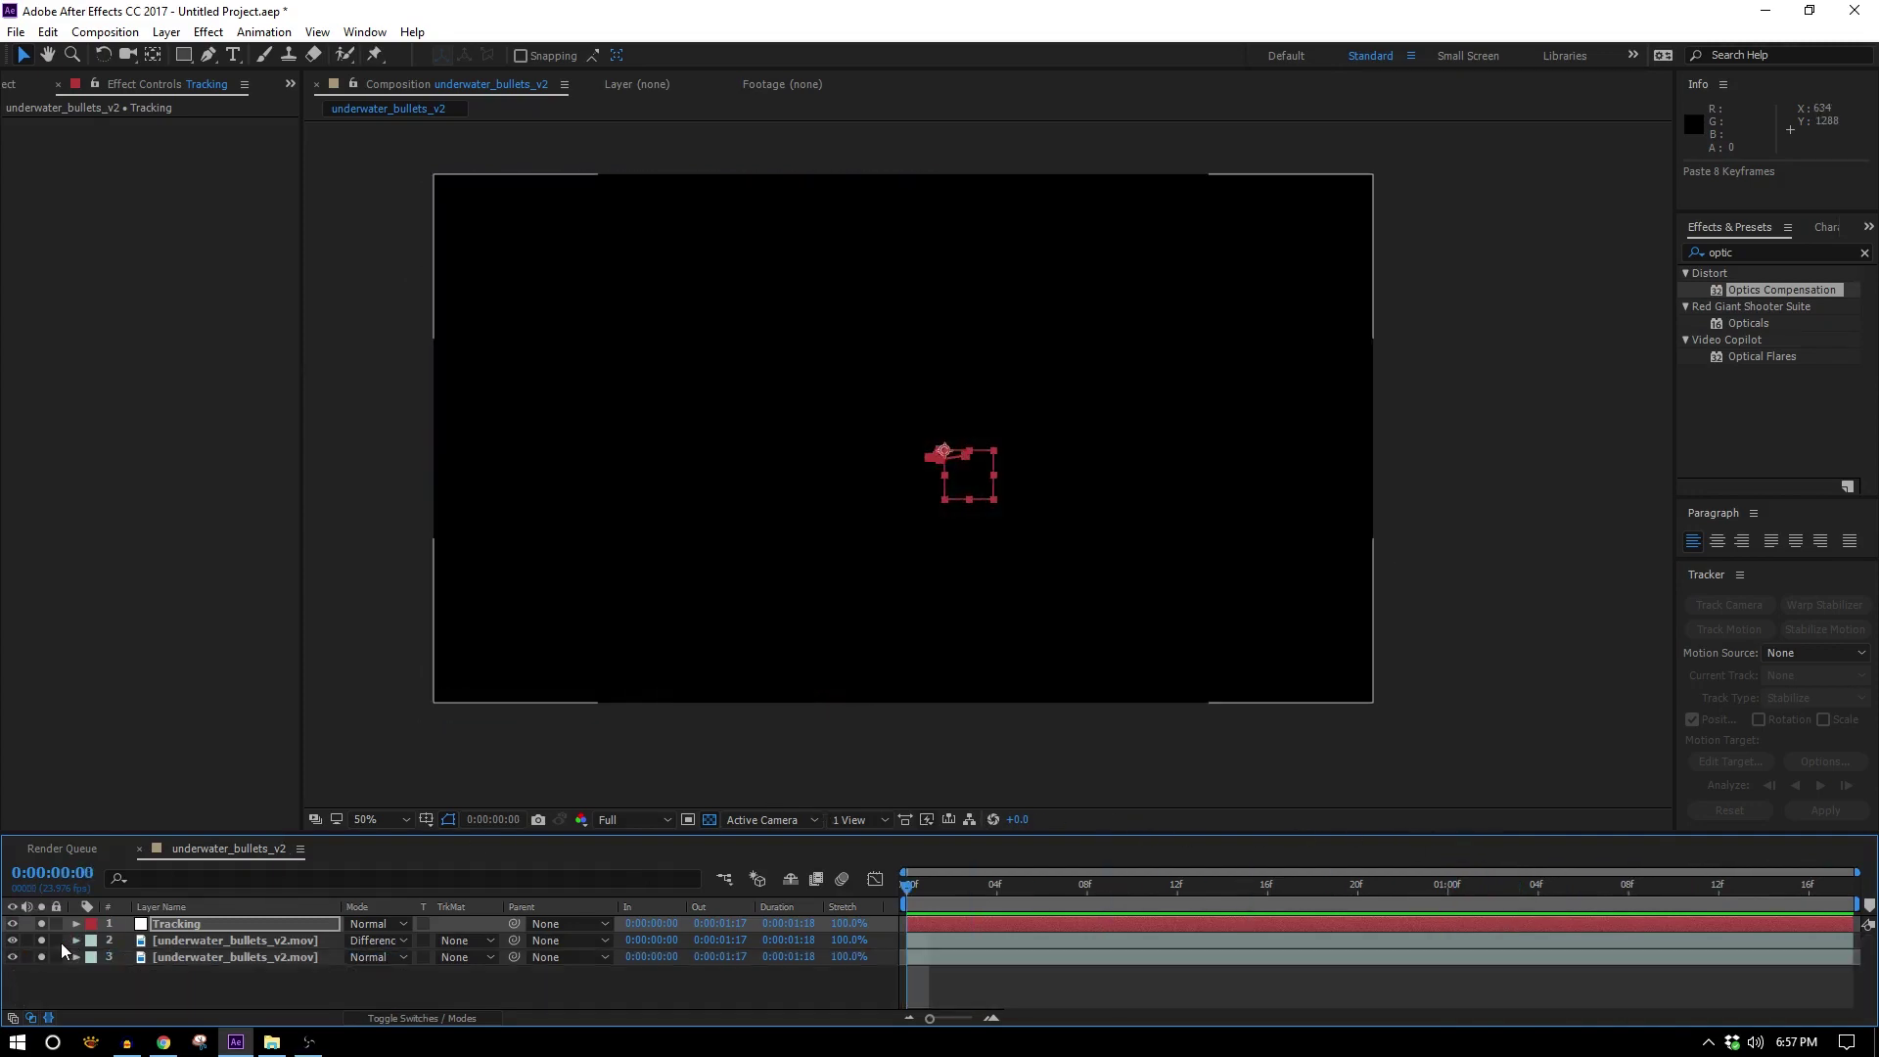
{"action": "left_click", "coordinate": [245, 943]}
{"action": "key", "text": "Delete"}
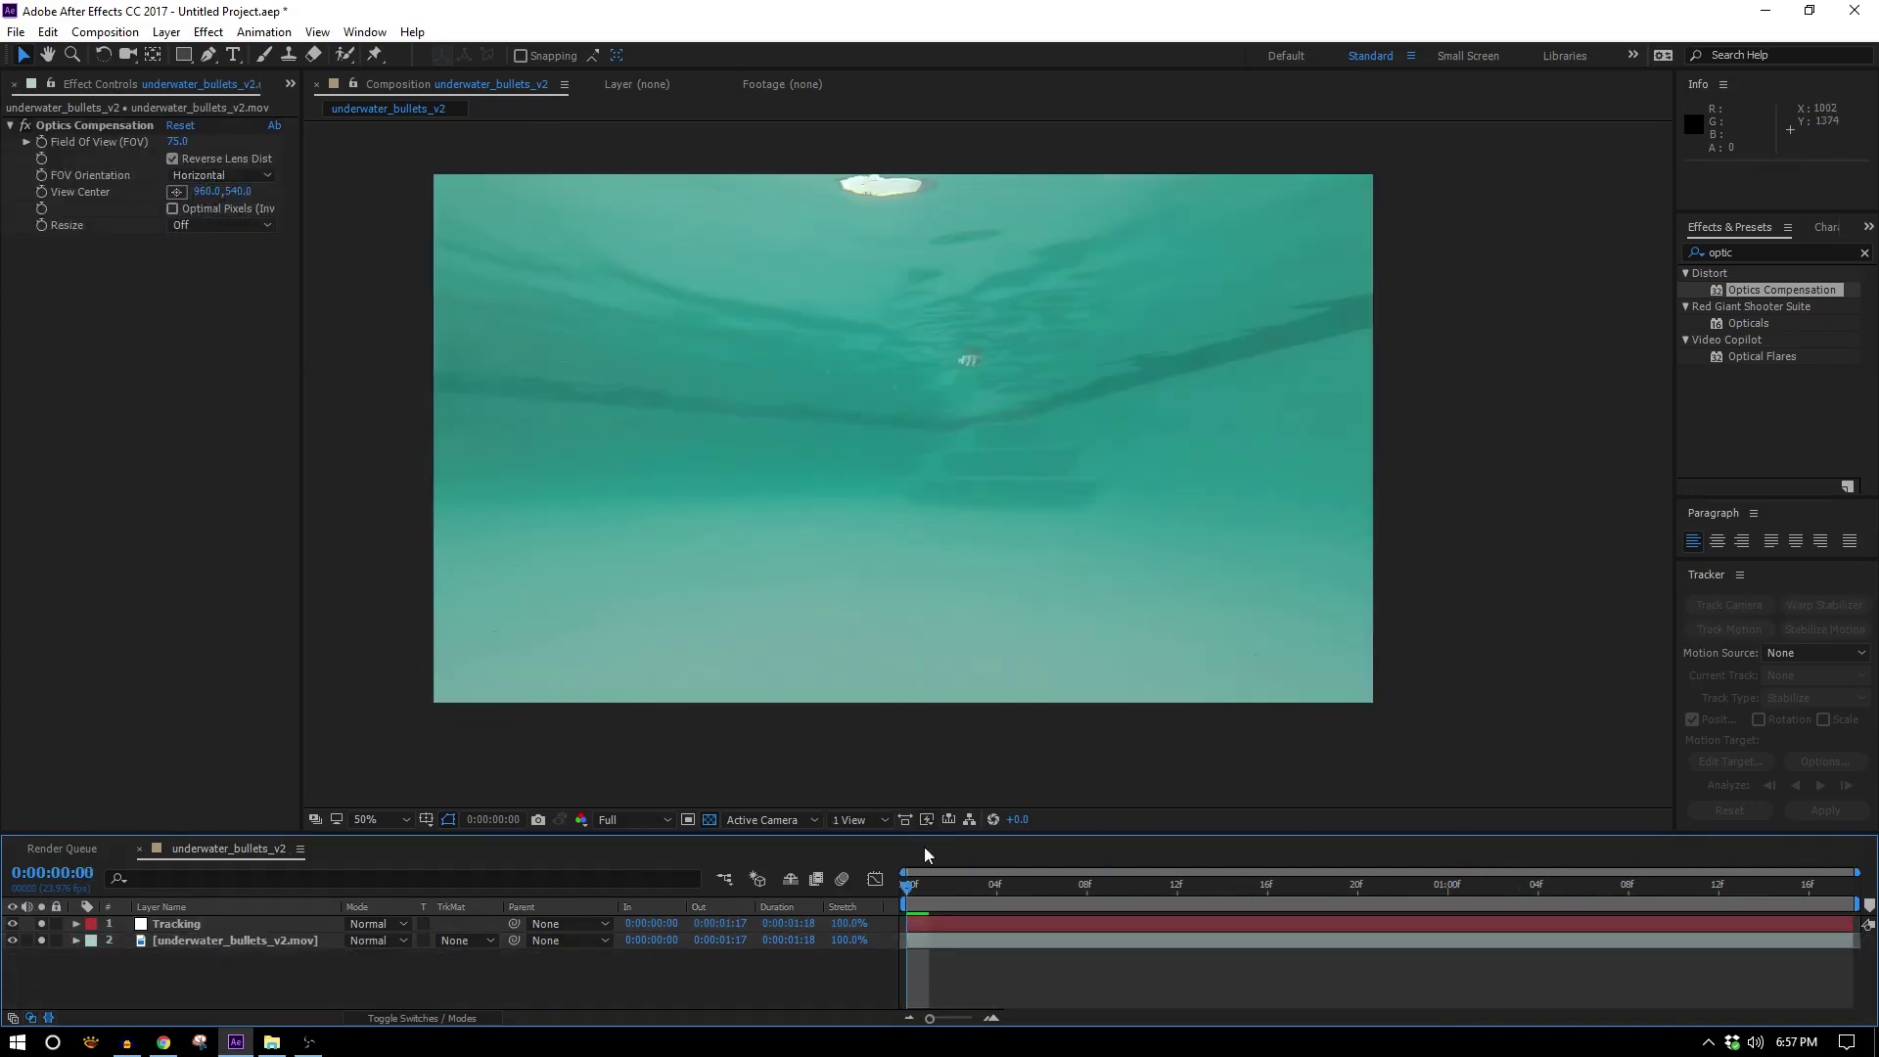
Play the clip to check the Tracking null's motion against the background, and reveal the null's keyframes
{"action": "key", "text": "space"}
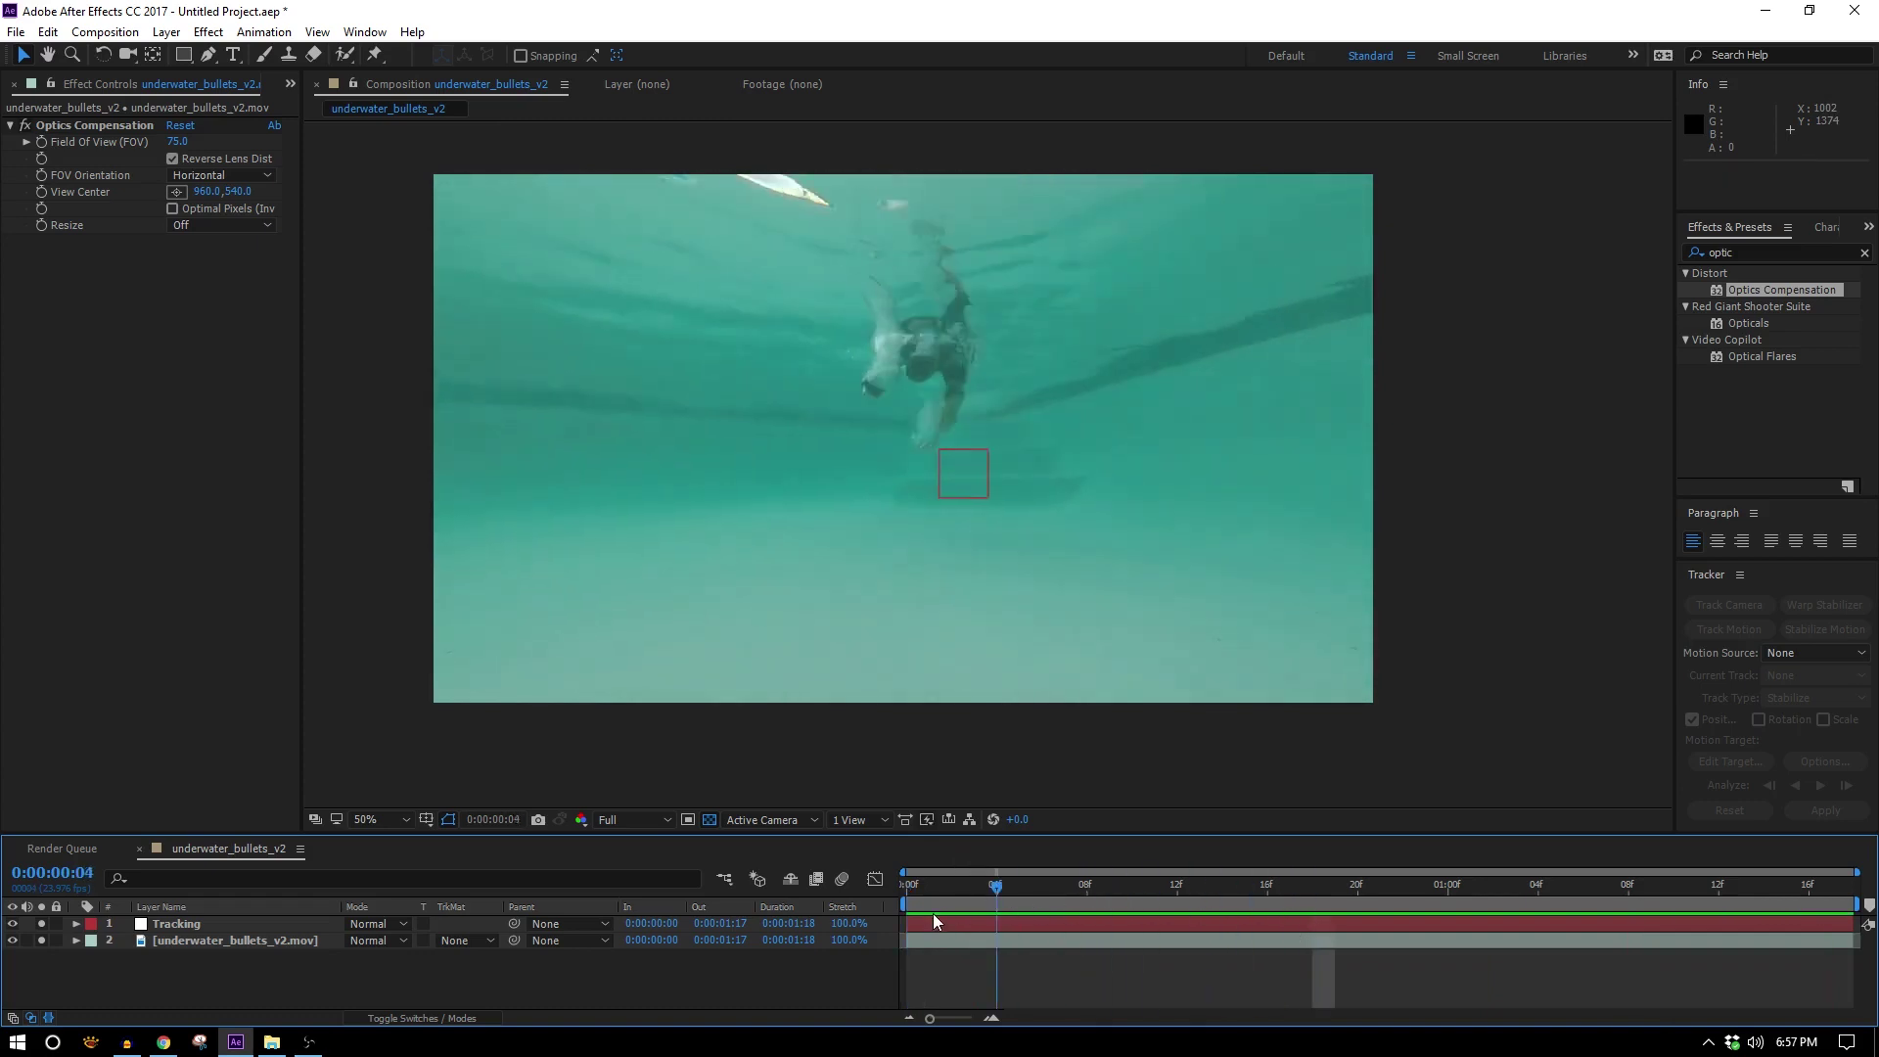
{"action": "key", "text": "space"}
{"action": "key", "text": "u"}
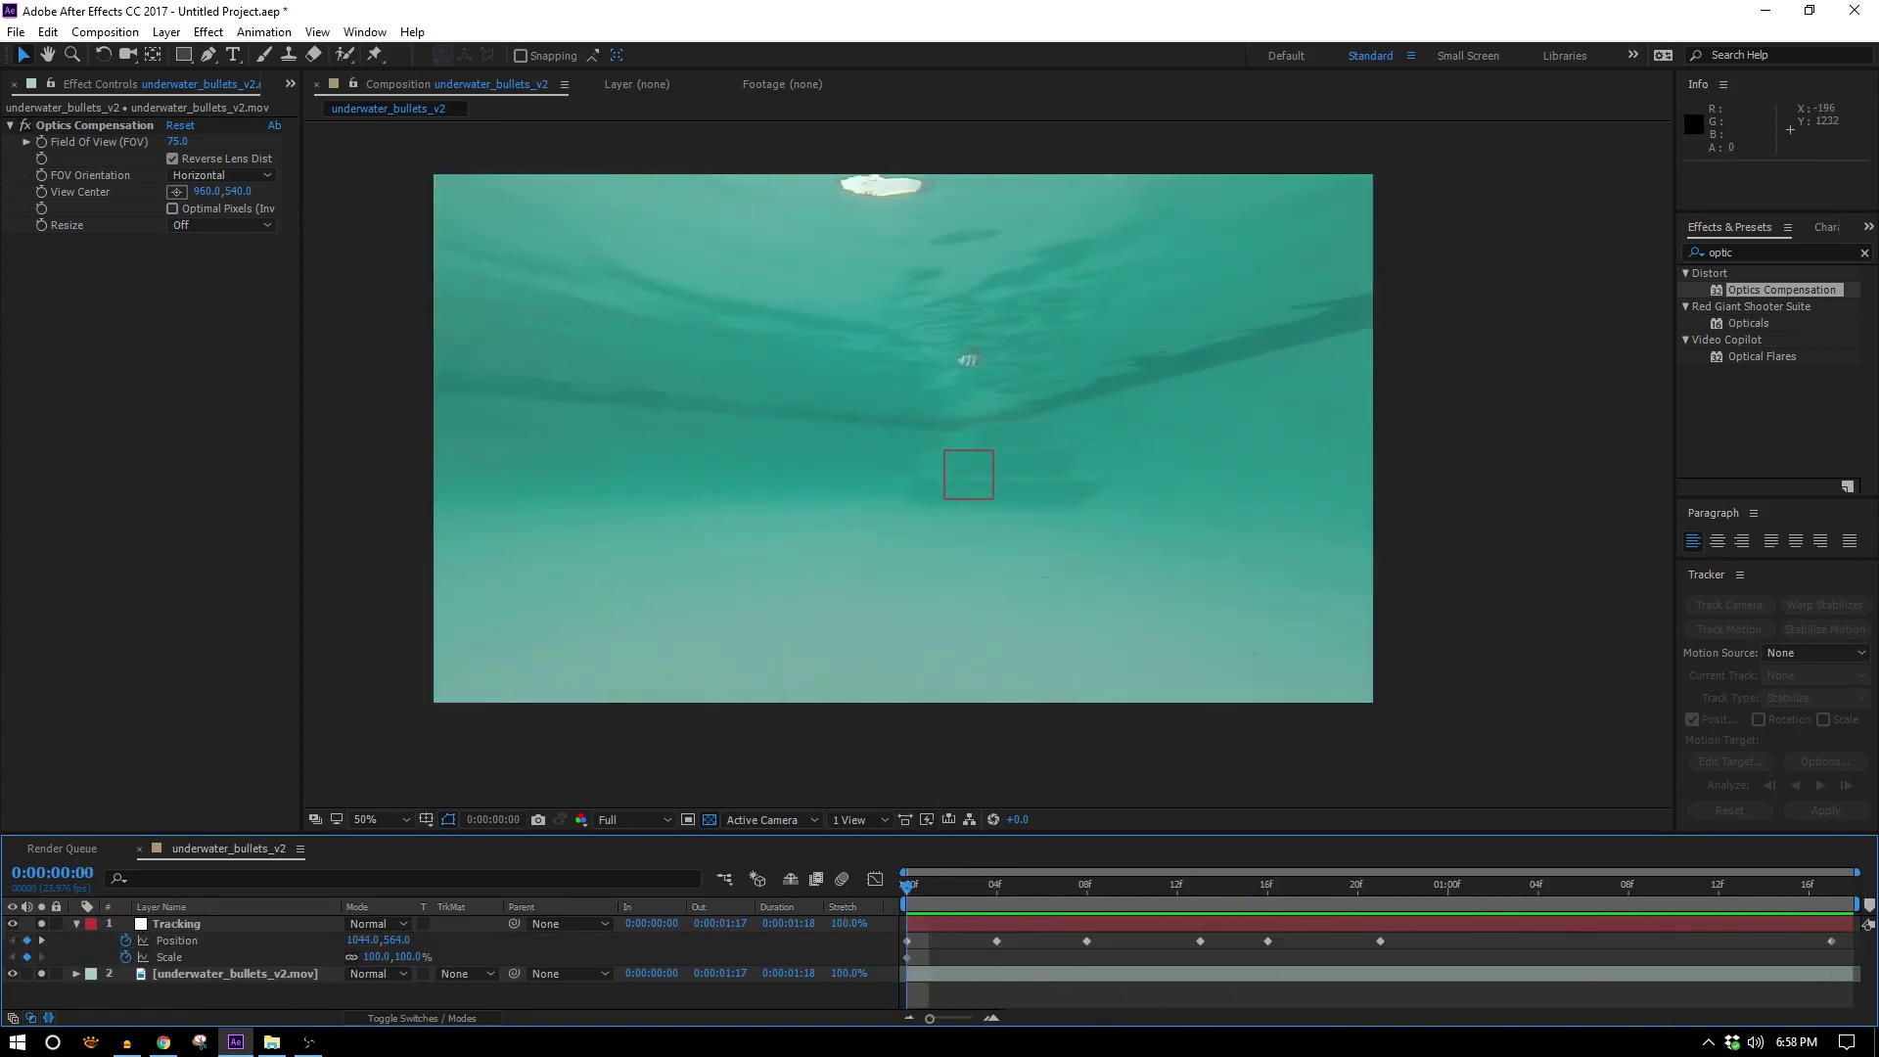
Switch to Chrome and download Underwater Bullet Trails 2 in HD 1920x1080 from ProductionCrate's Water/Liquids VFX category
{"action": "left_click", "coordinate": [163, 1043]}
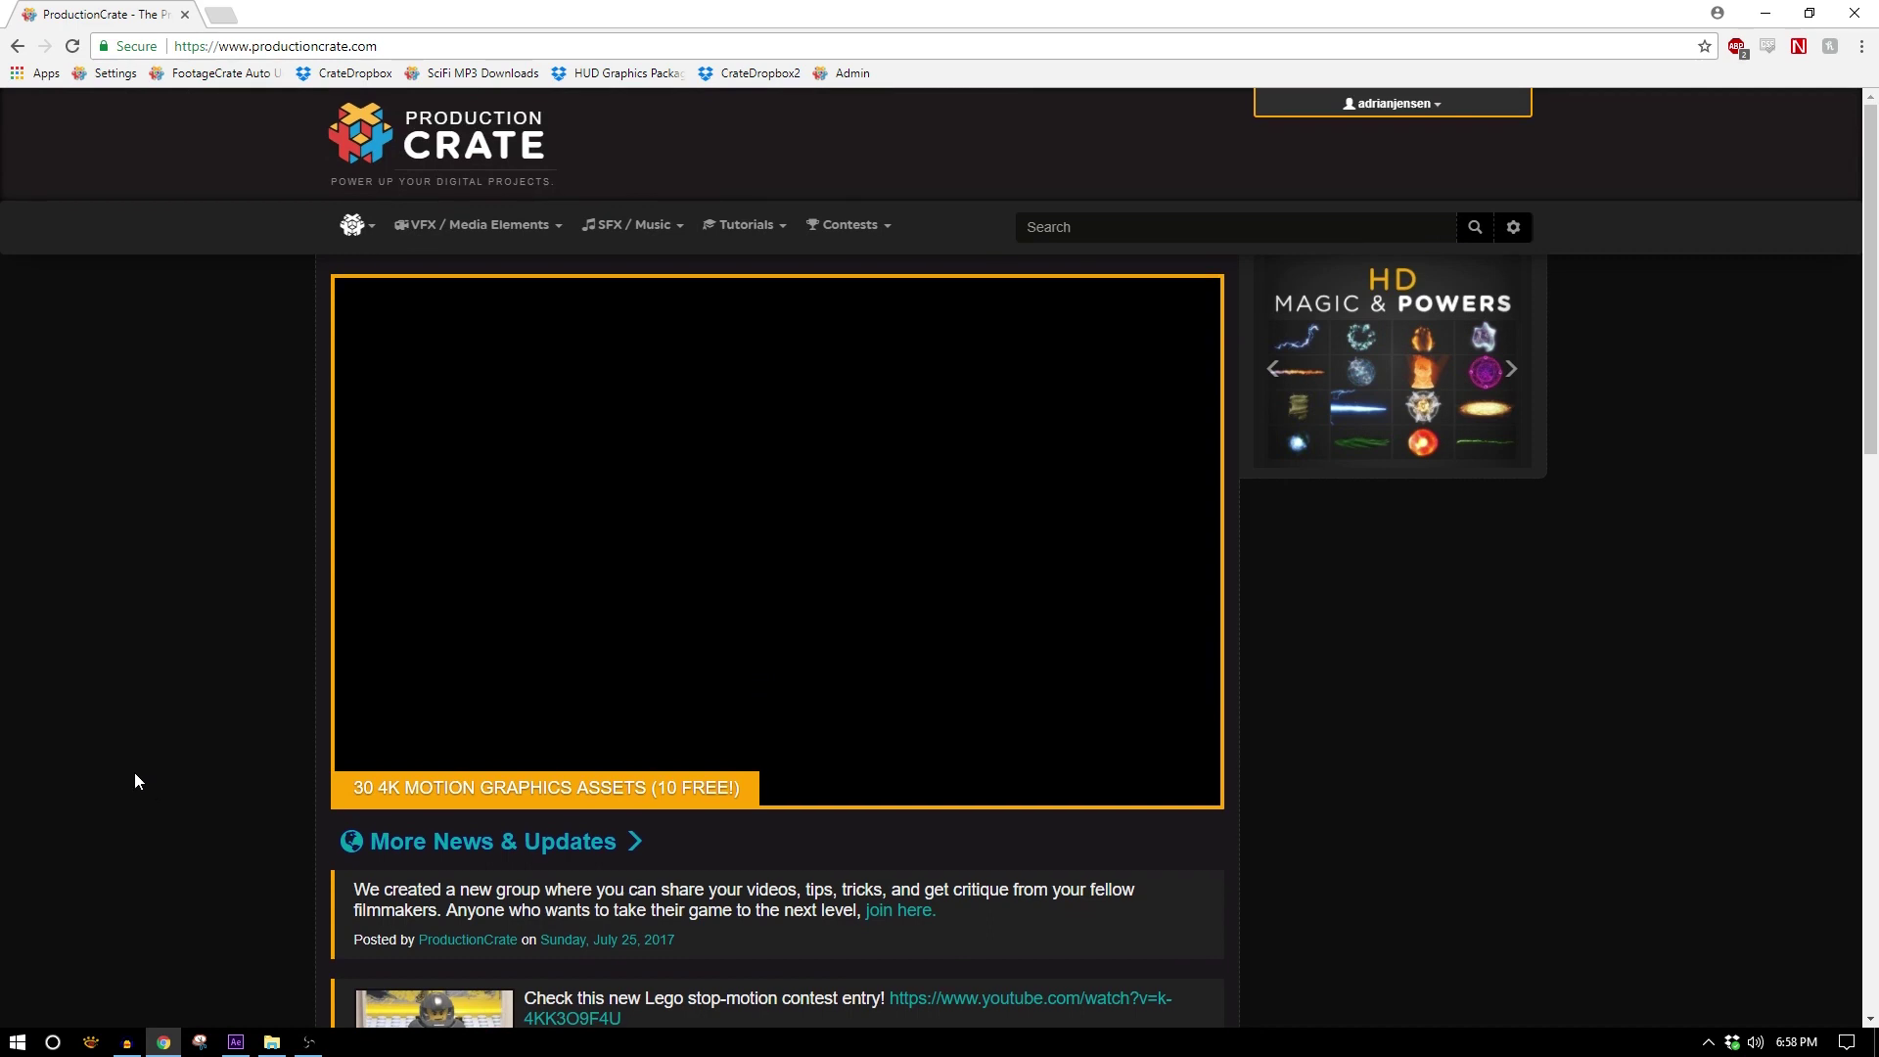
{"action": "left_click", "coordinate": [477, 225]}
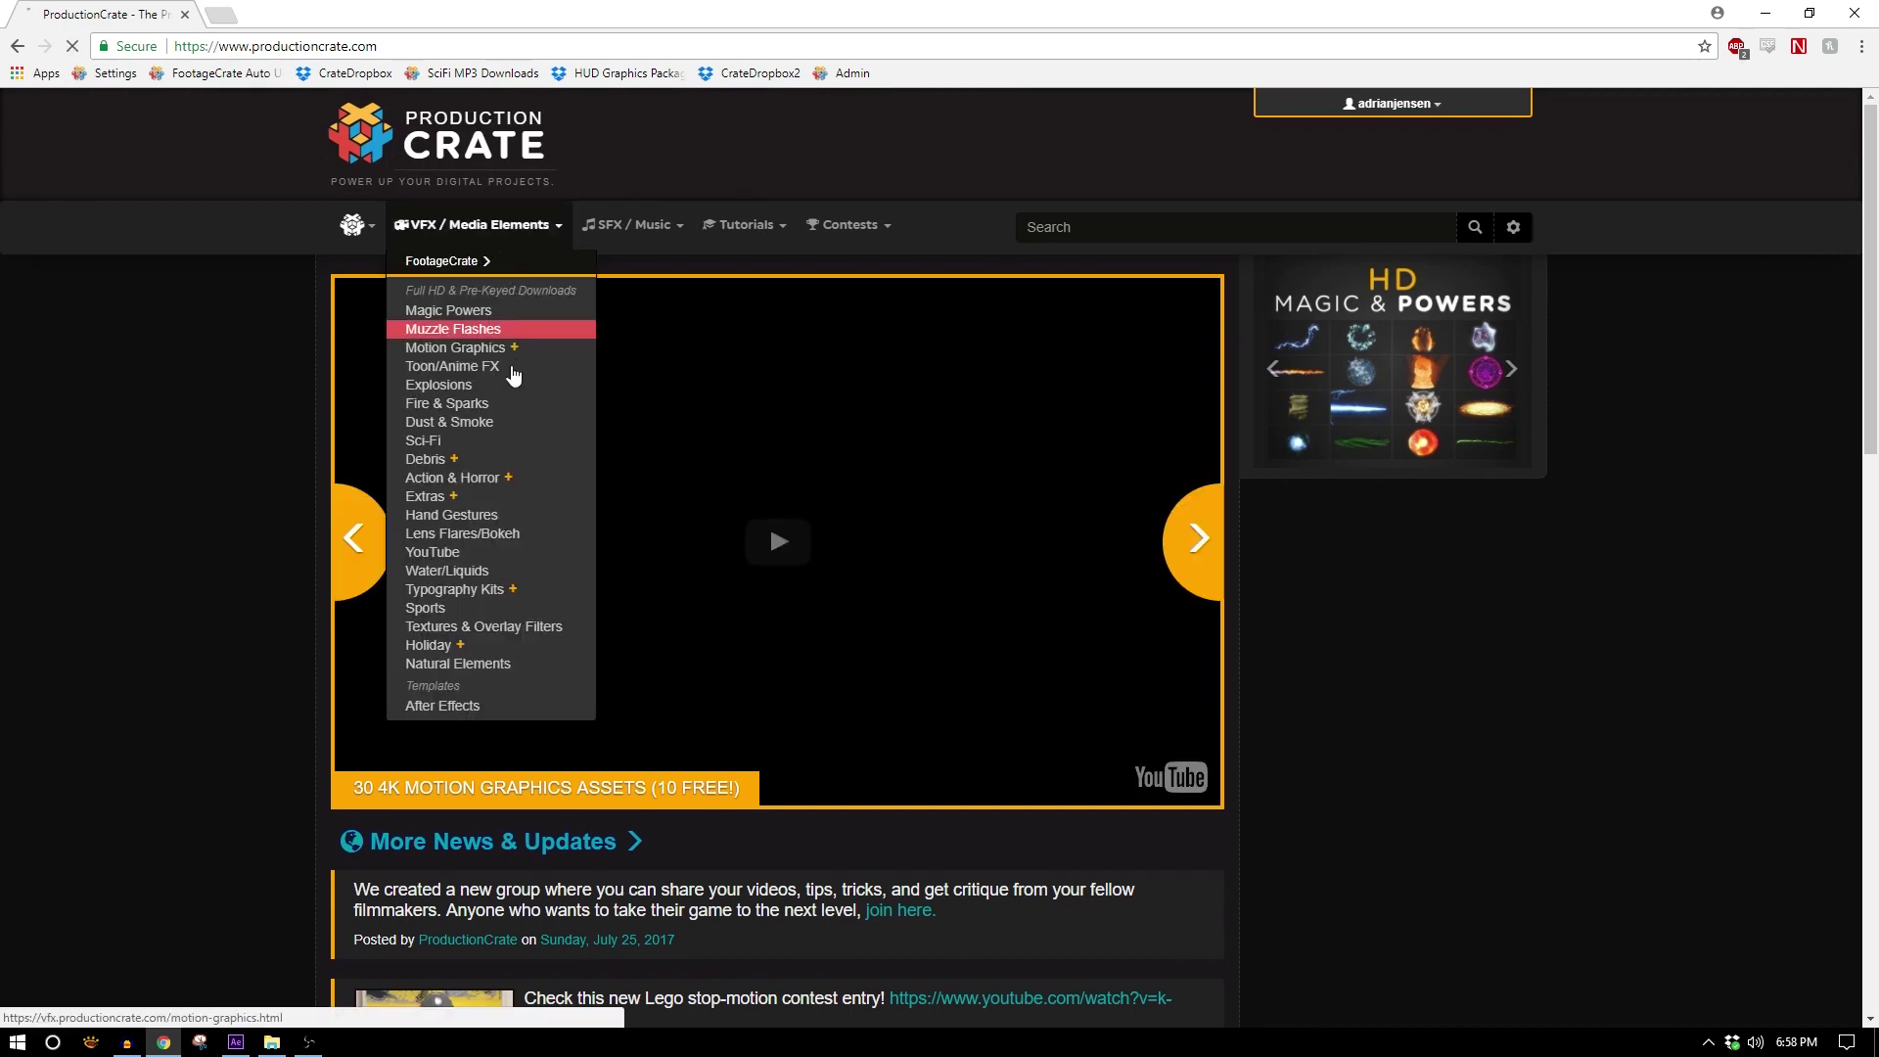
{"action": "mouse_move", "coordinate": [503, 487]}
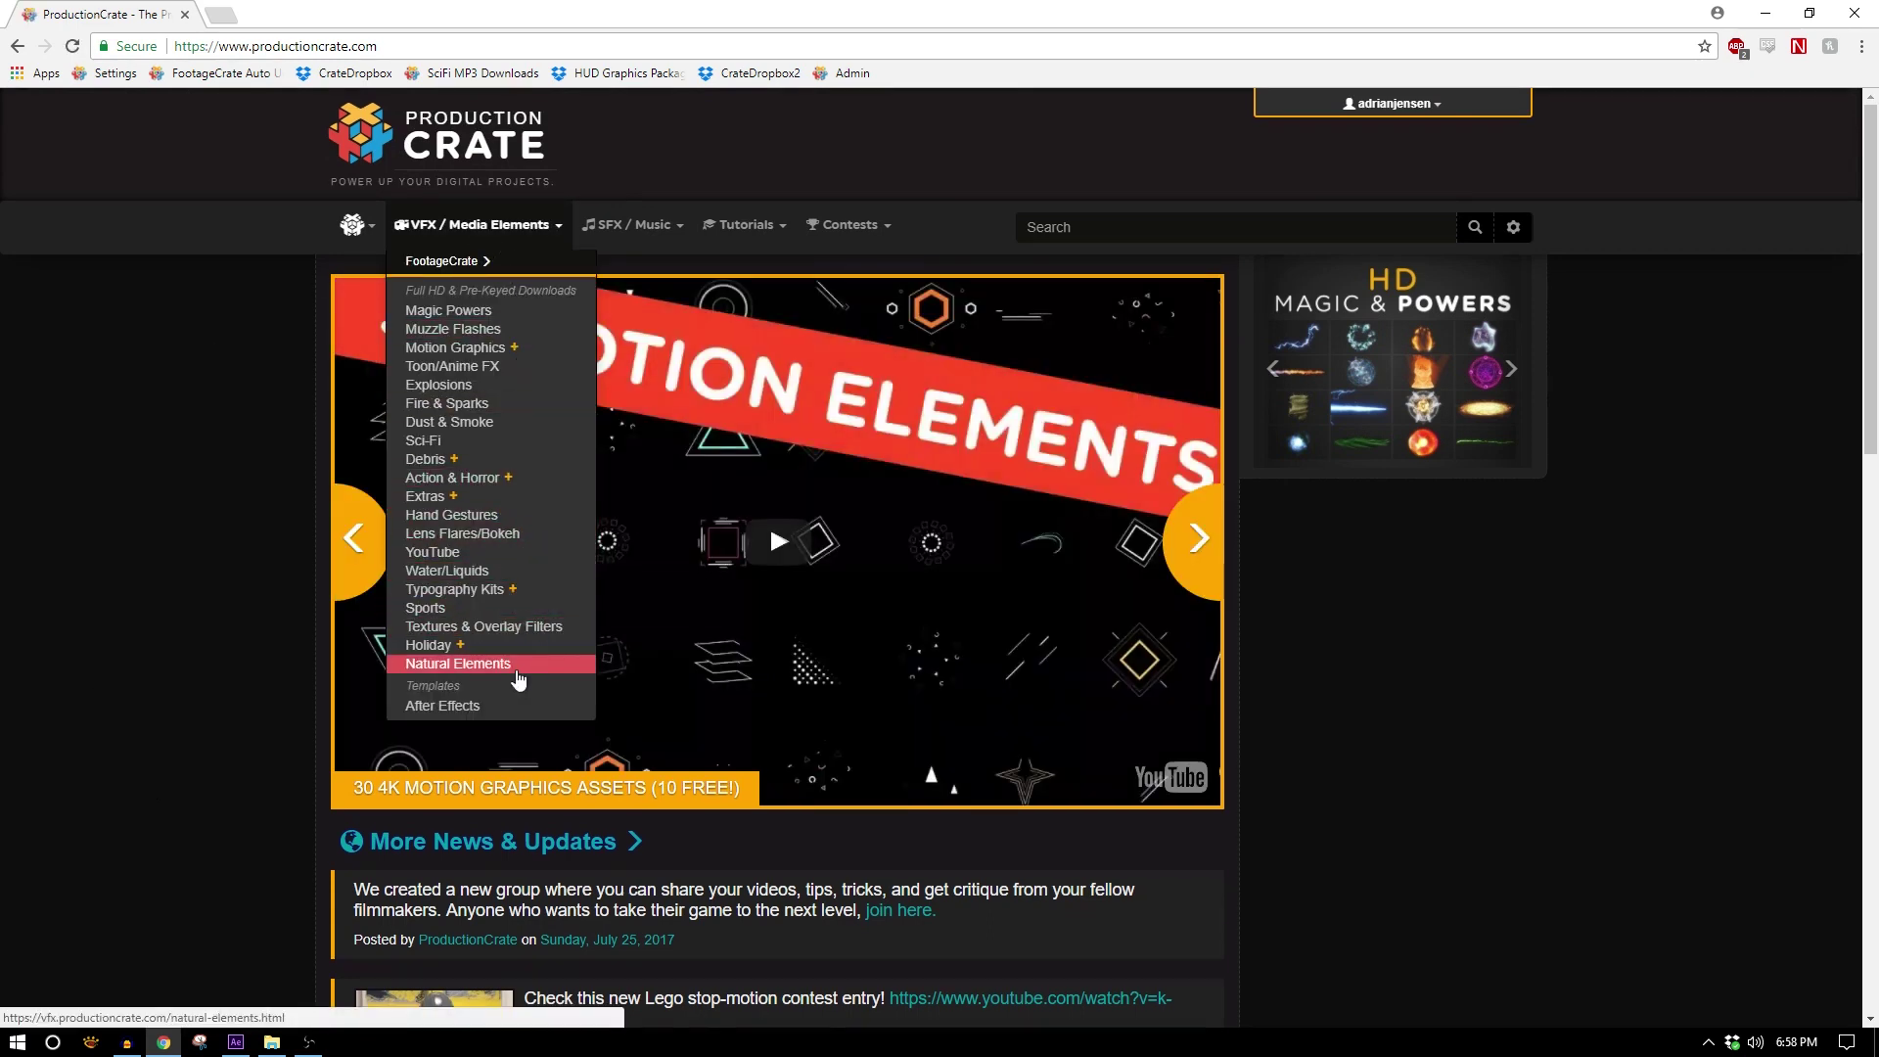
{"action": "left_click", "coordinate": [497, 574]}
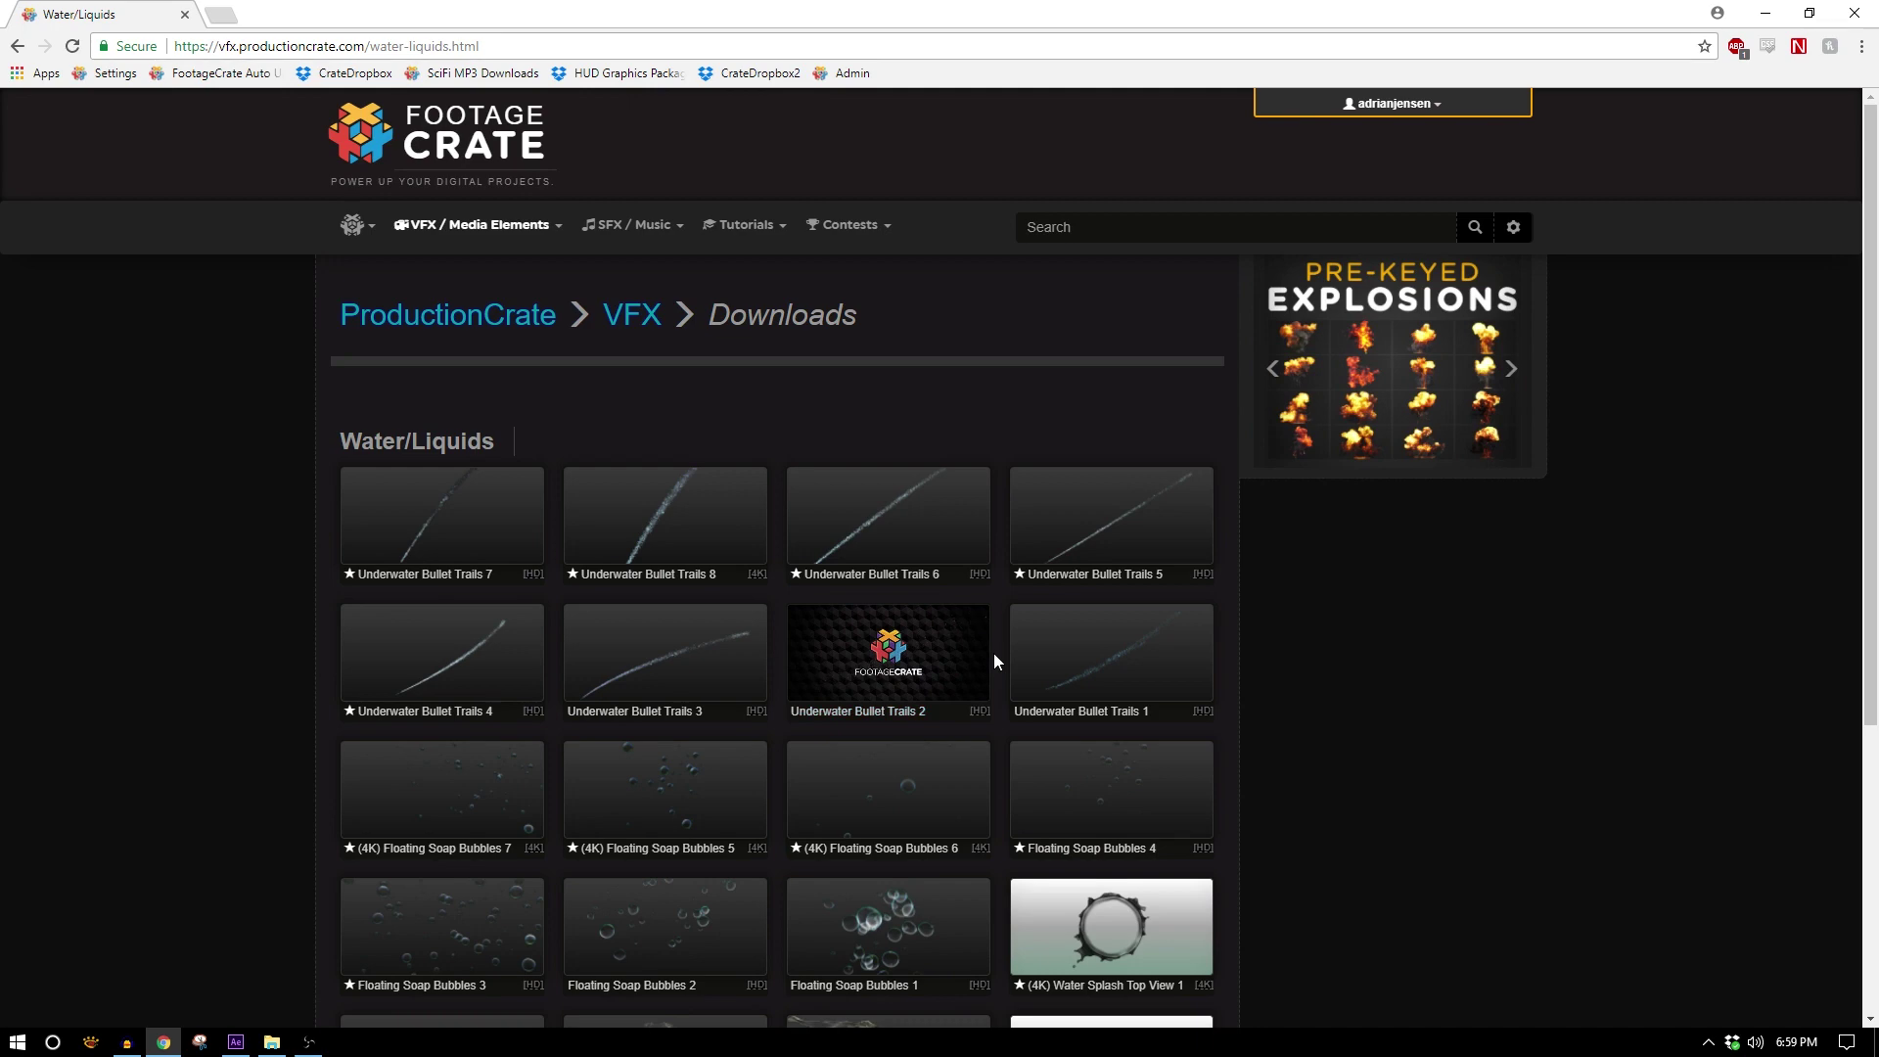
{"action": "left_click", "coordinate": [879, 653]}
{"action": "left_click", "coordinate": [1116, 759]}
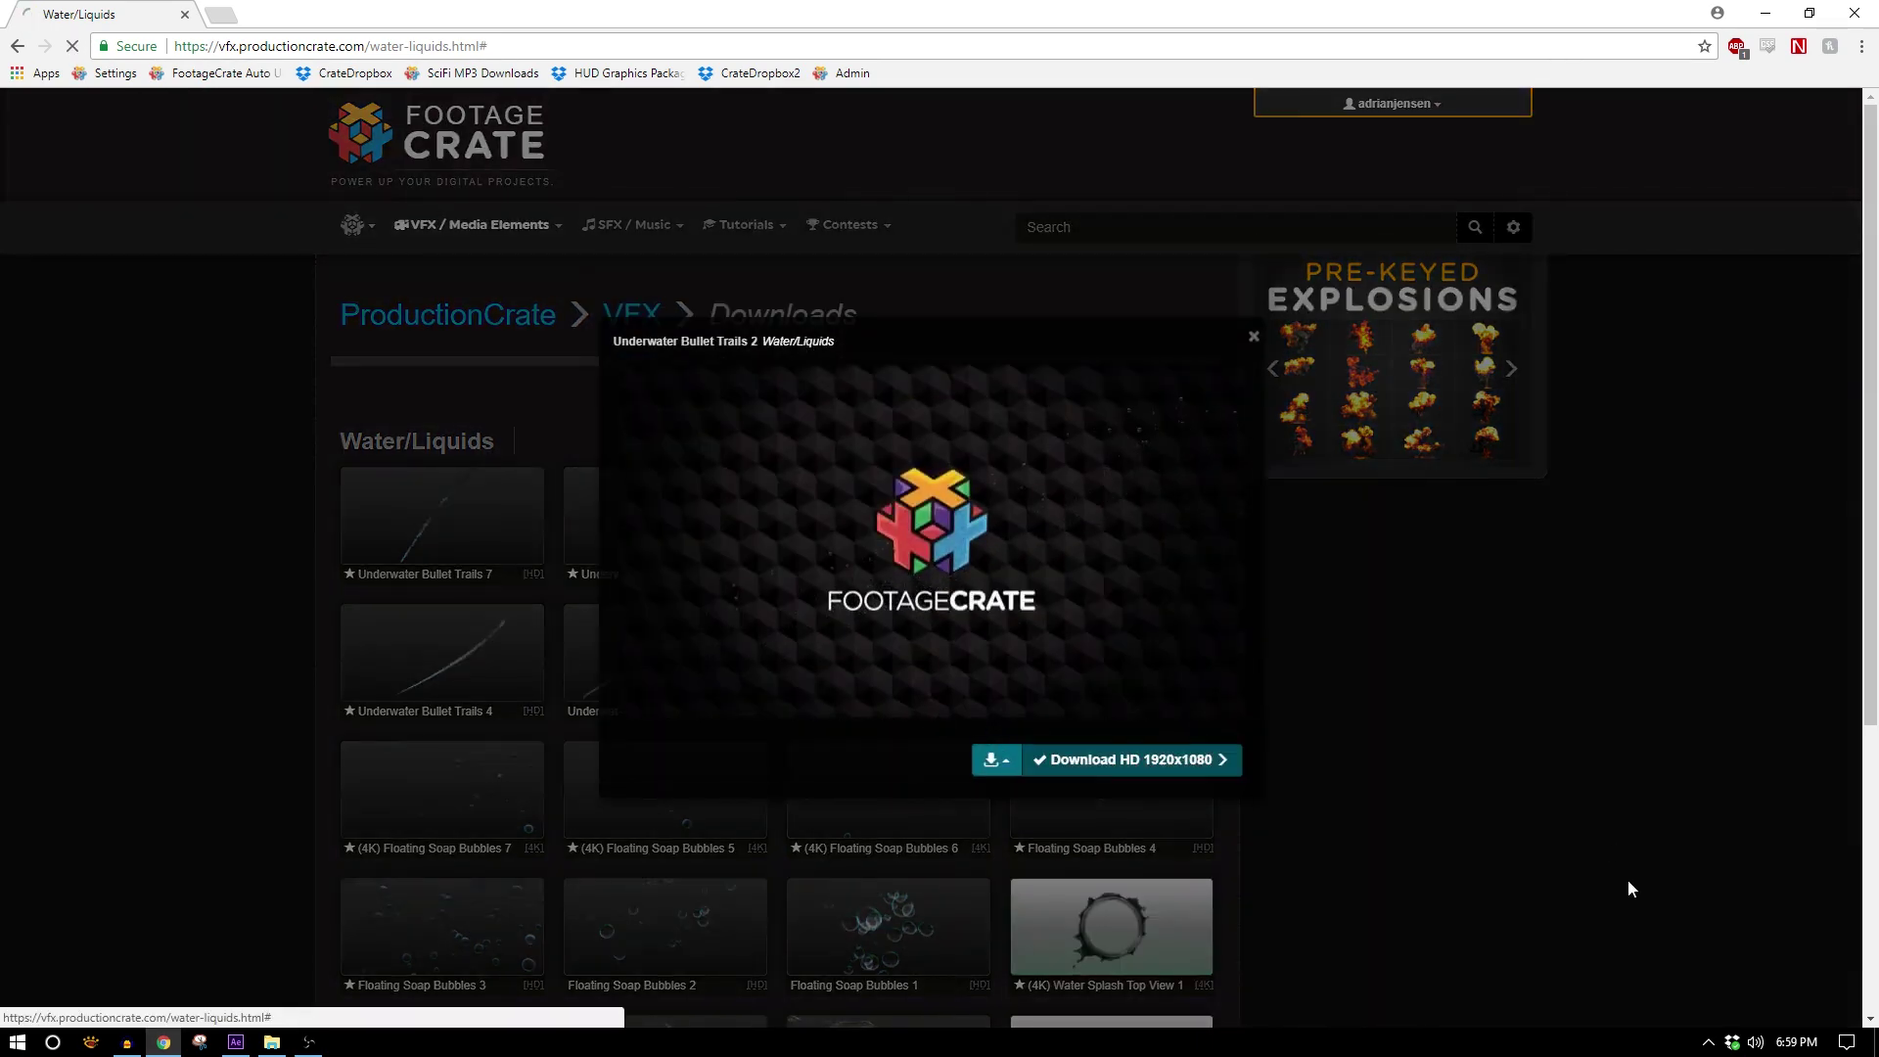
Switch back to After Effects, add footagecrate-underwater-bullet-trail-2.mov above the Tracking null, and solo it with the transparency grid off
{"action": "key", "text": "super+Down"}
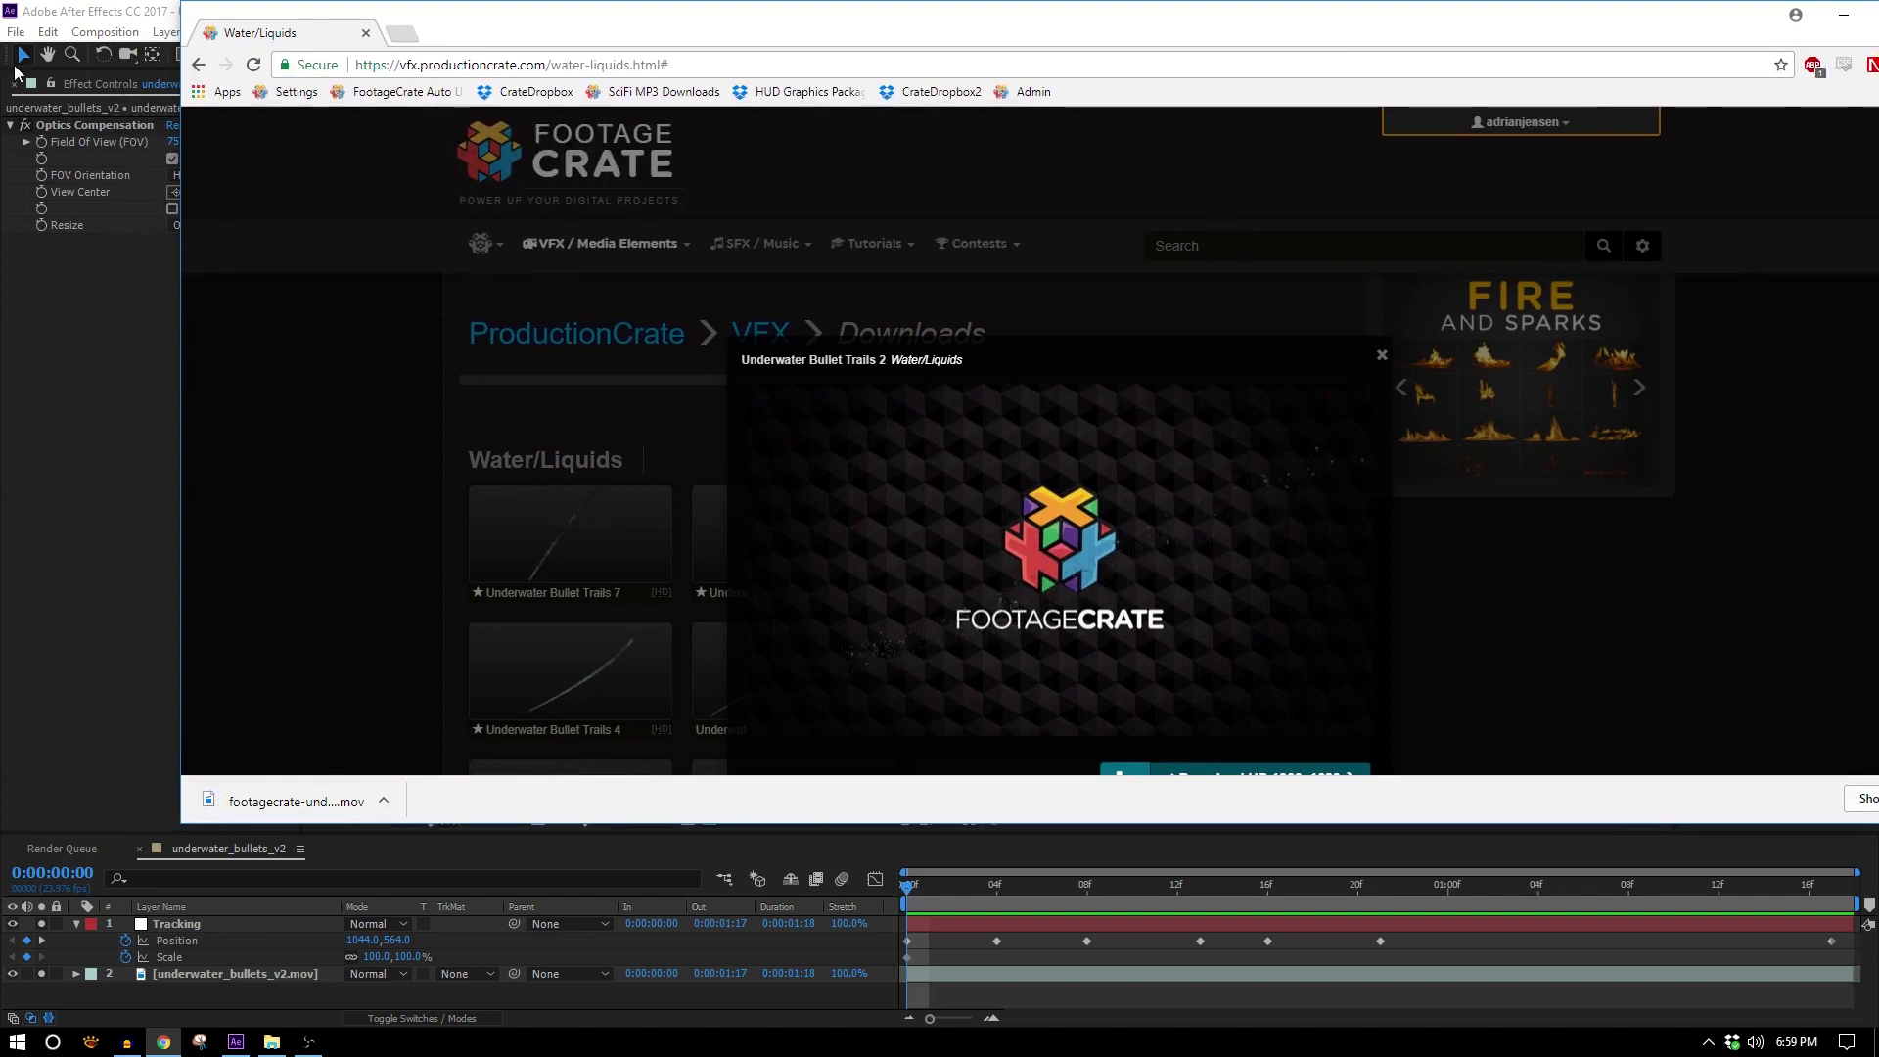
{"action": "key", "text": "super+Down"}
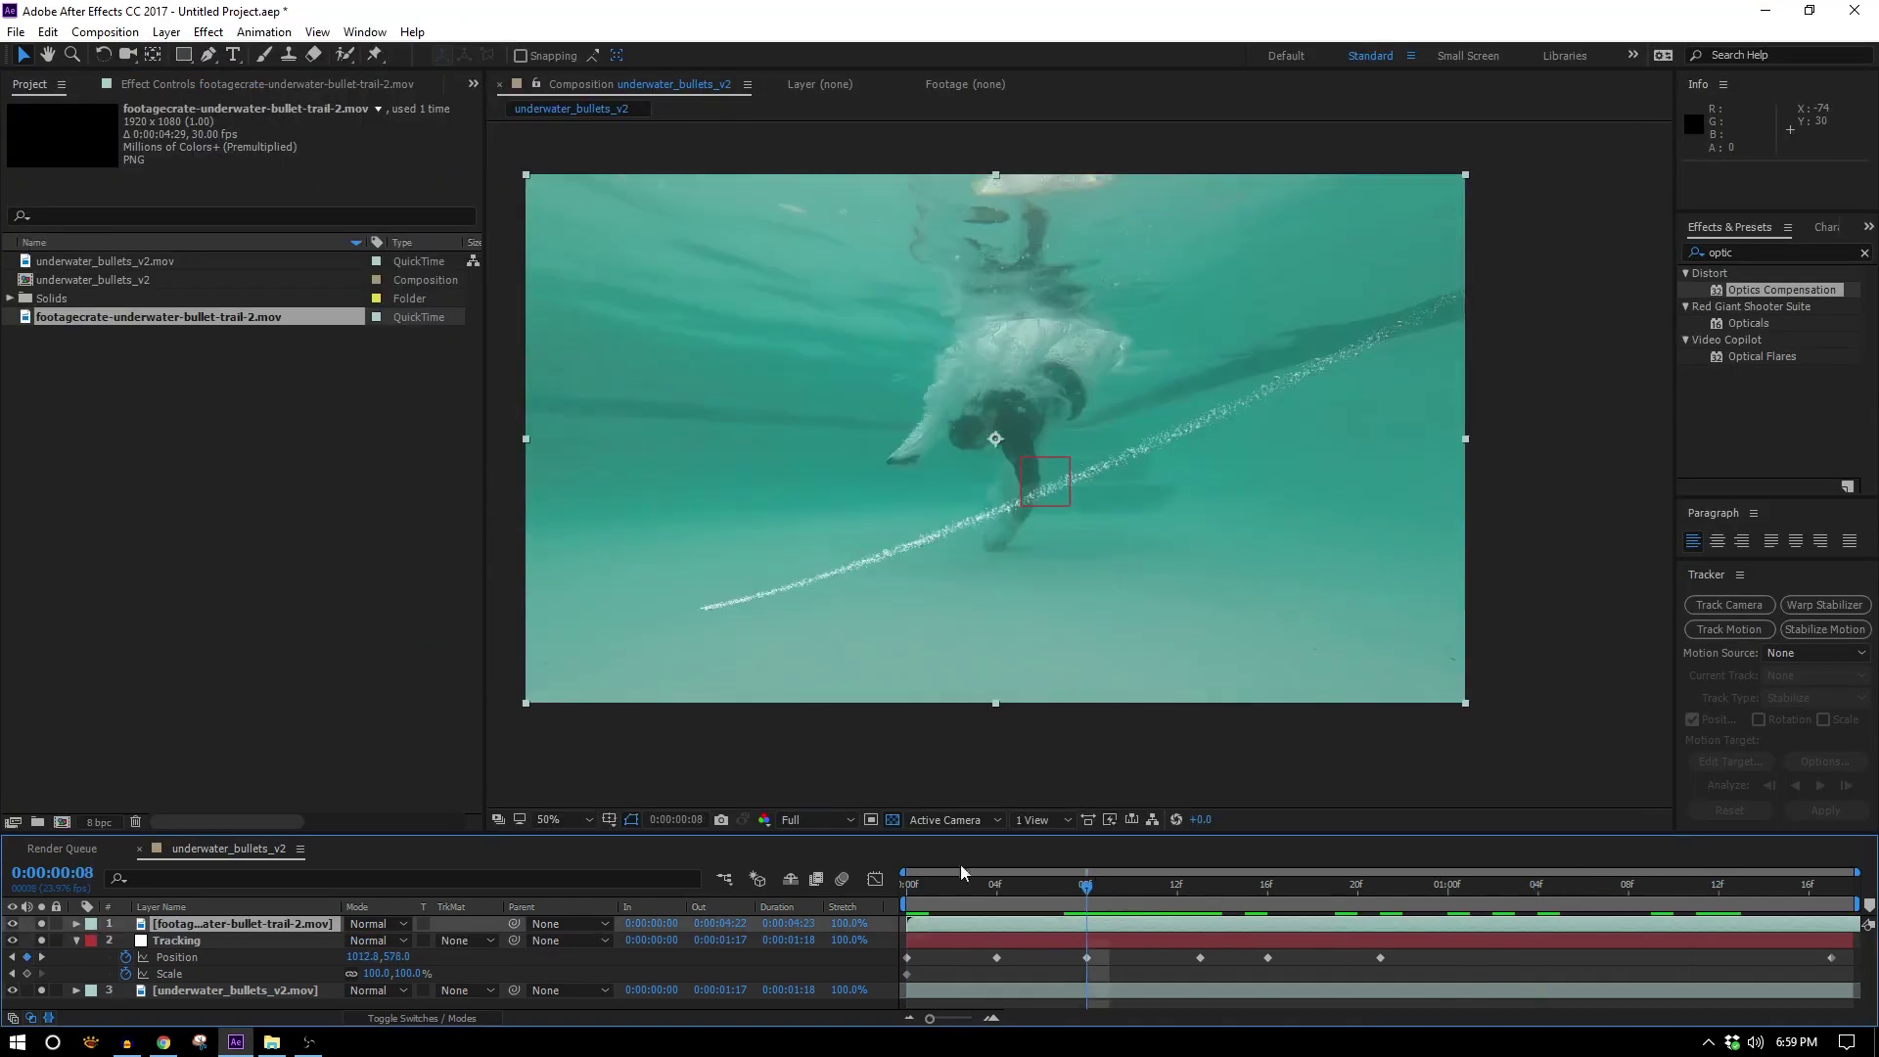
{"action": "left_click", "coordinate": [76, 940]}
{"action": "left_click", "coordinate": [76, 956]}
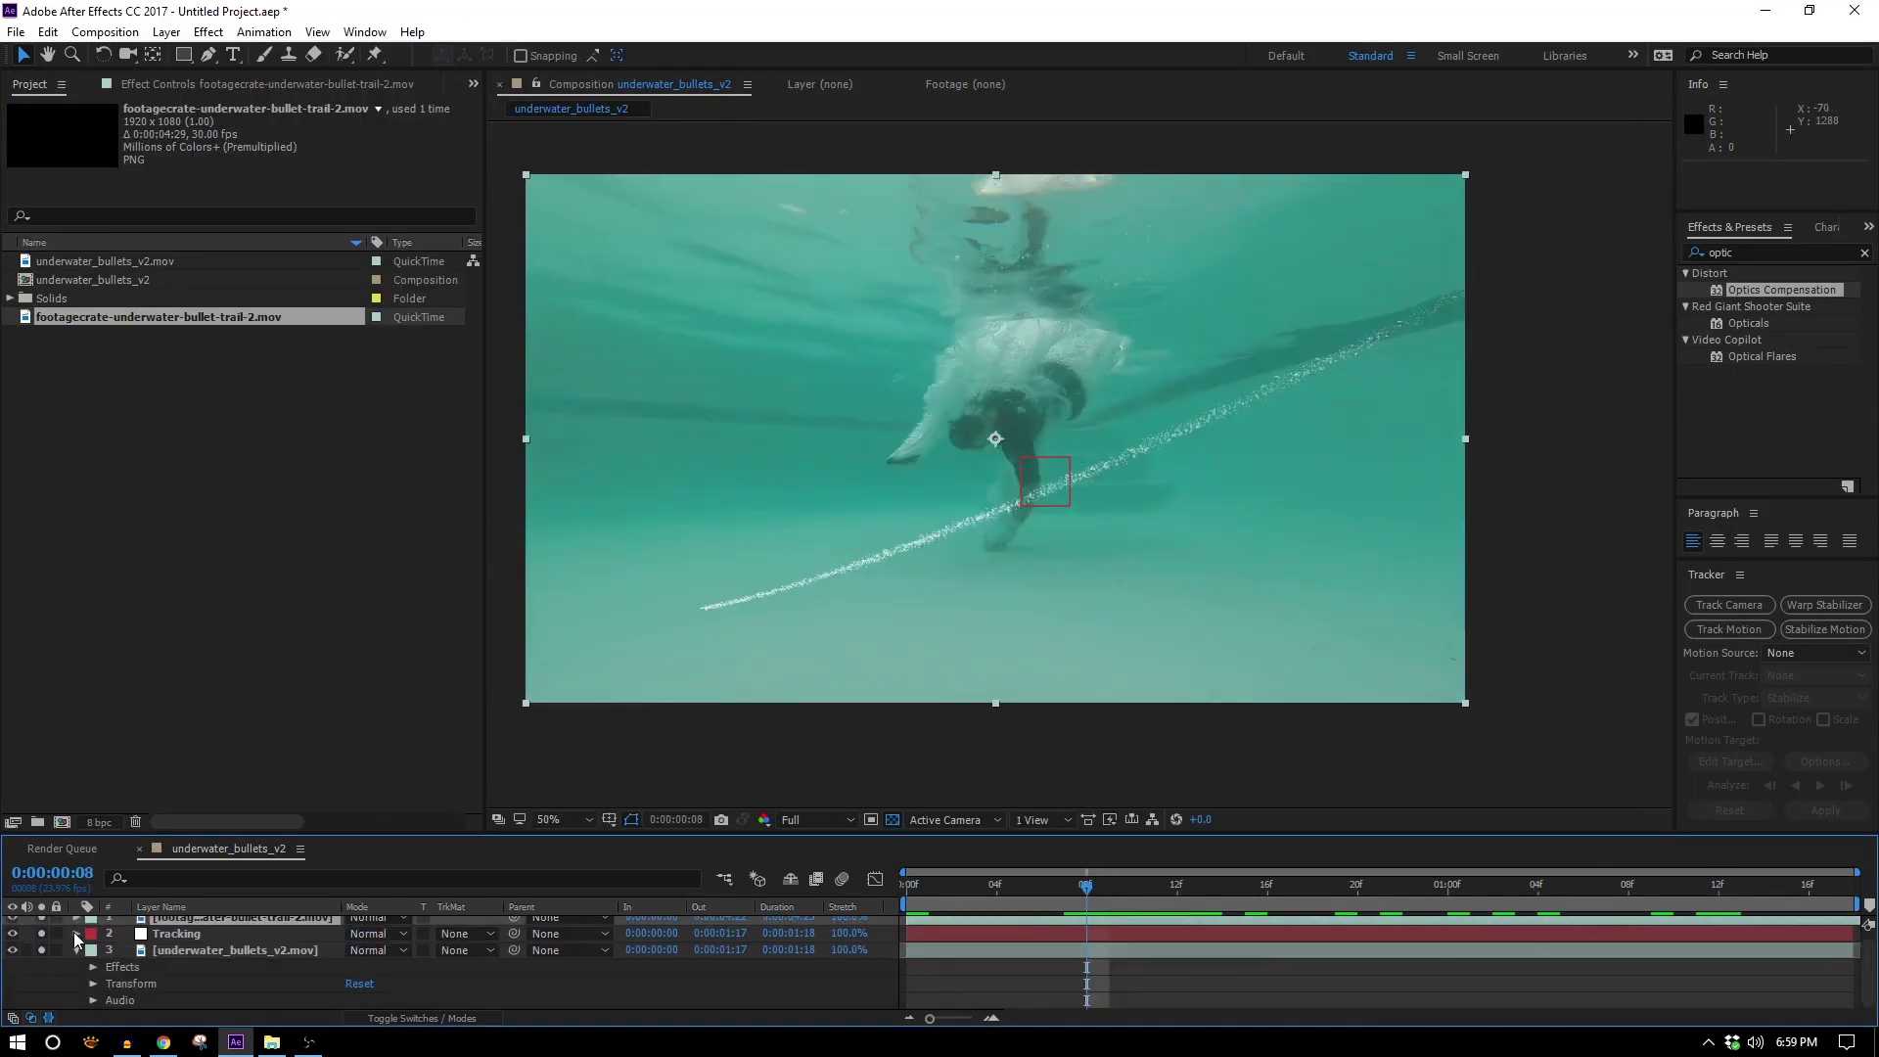
{"action": "left_click", "coordinate": [77, 936]}
{"action": "left_click", "coordinate": [76, 923]}
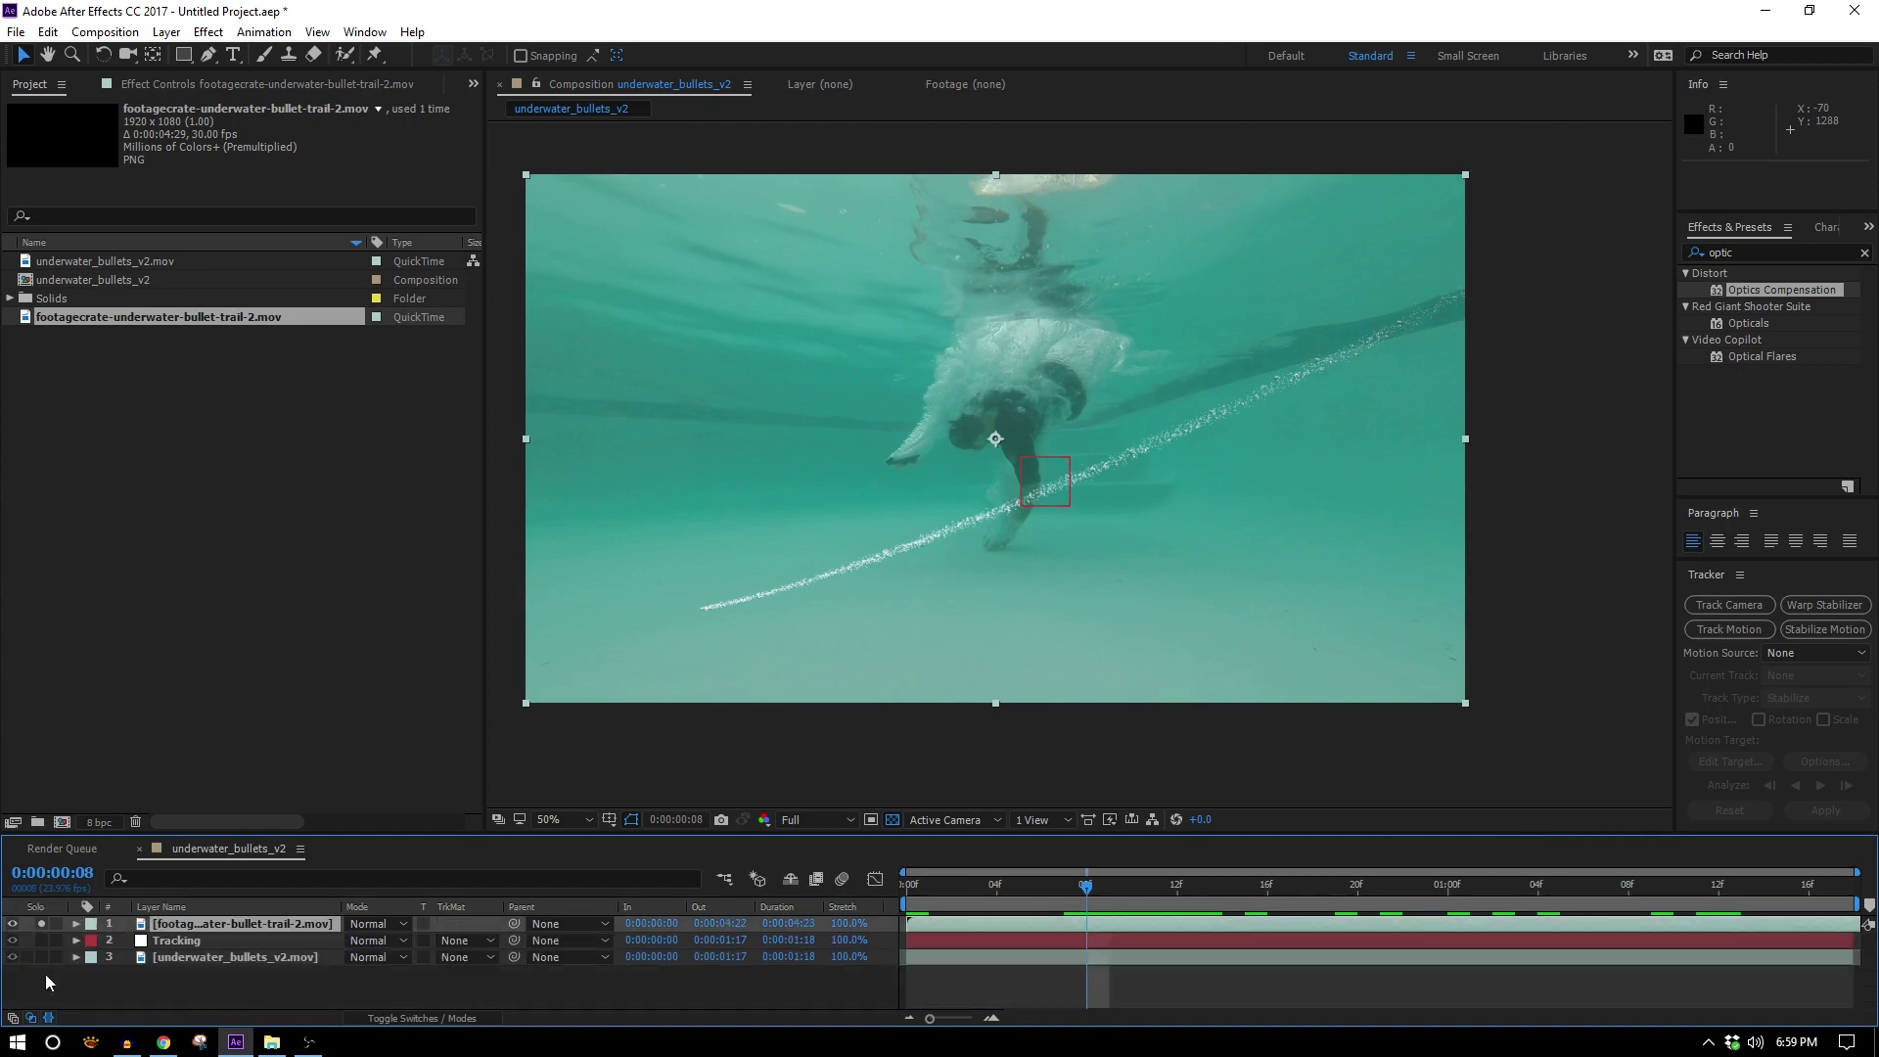
{"action": "left_click", "coordinate": [41, 924]}
{"action": "left_click", "coordinate": [891, 821]}
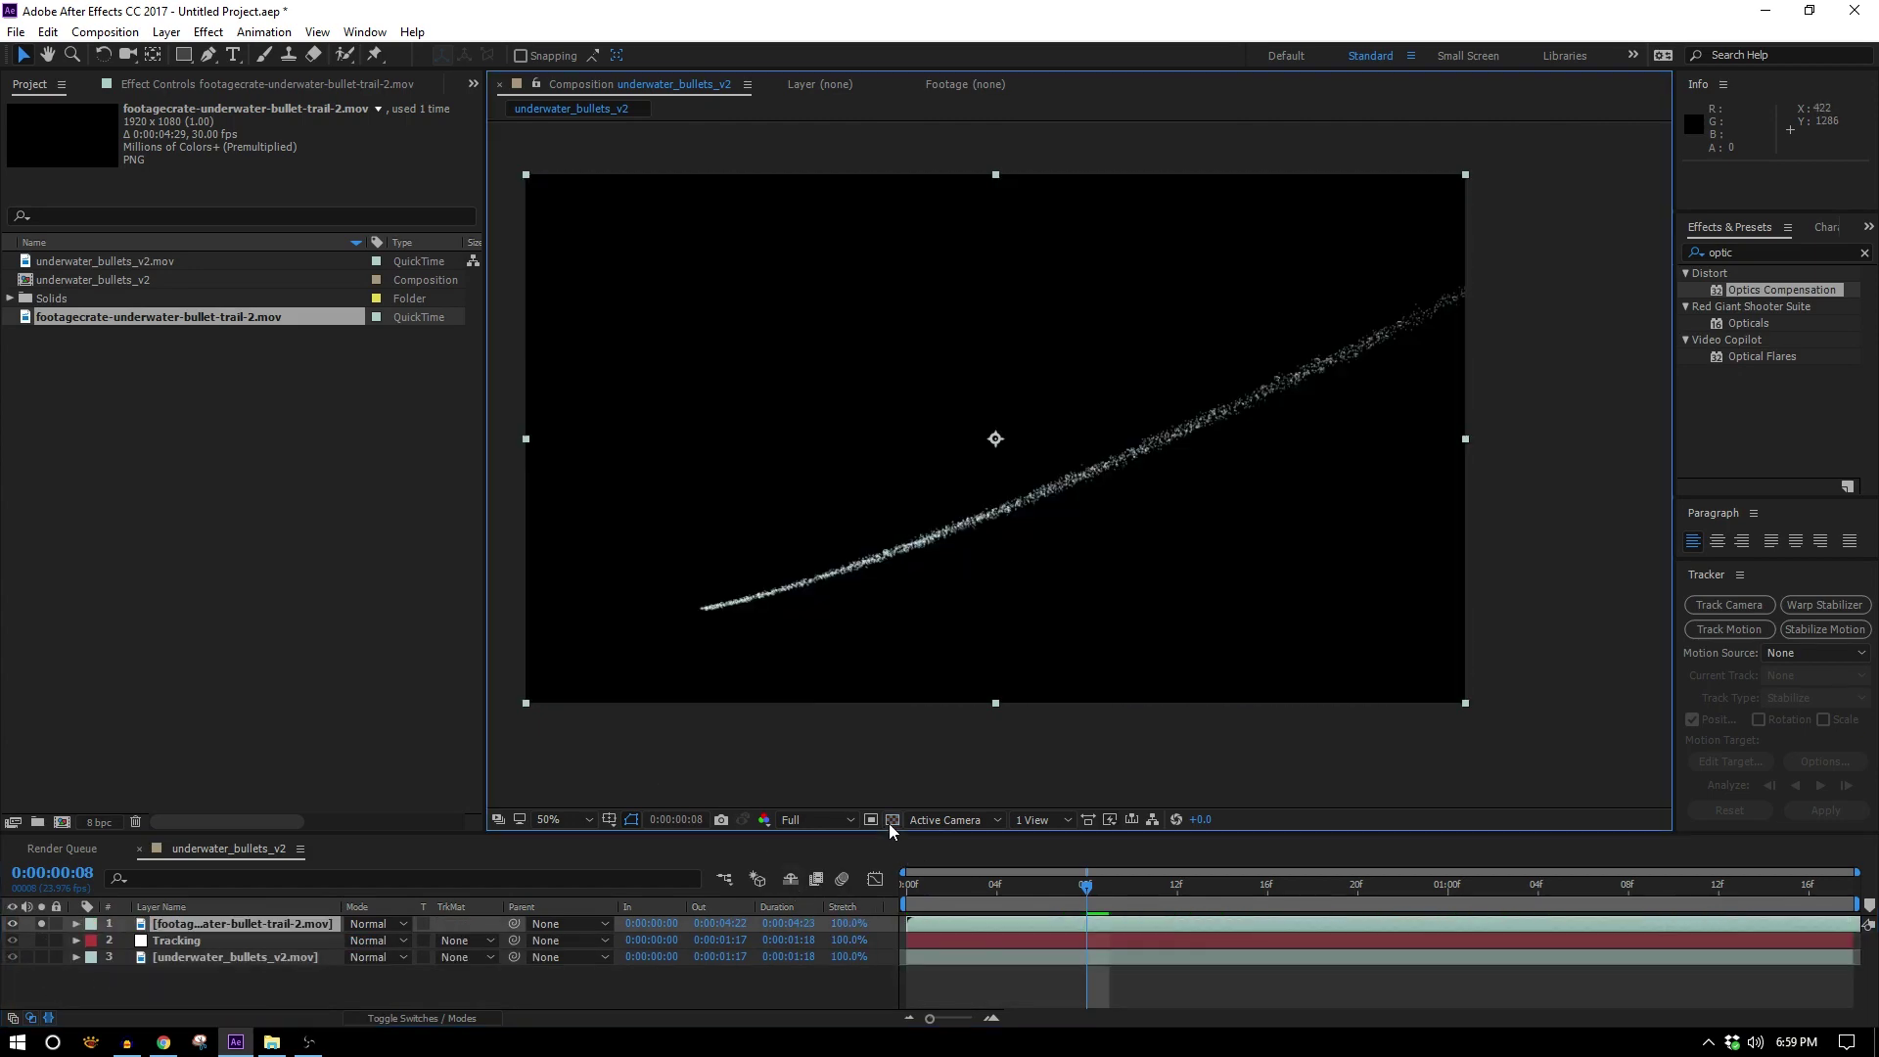
Move the bullet trail layer's anchor point far beyond the frame's upper-right corner, to about 4200, -1244
{"action": "scroll", "coordinate": [1137, 568], "scroll_direction": "down", "scroll_amount": 2}
{"action": "left_click_drag", "start_coordinate": [1066, 494], "coordinate": [945, 561]}
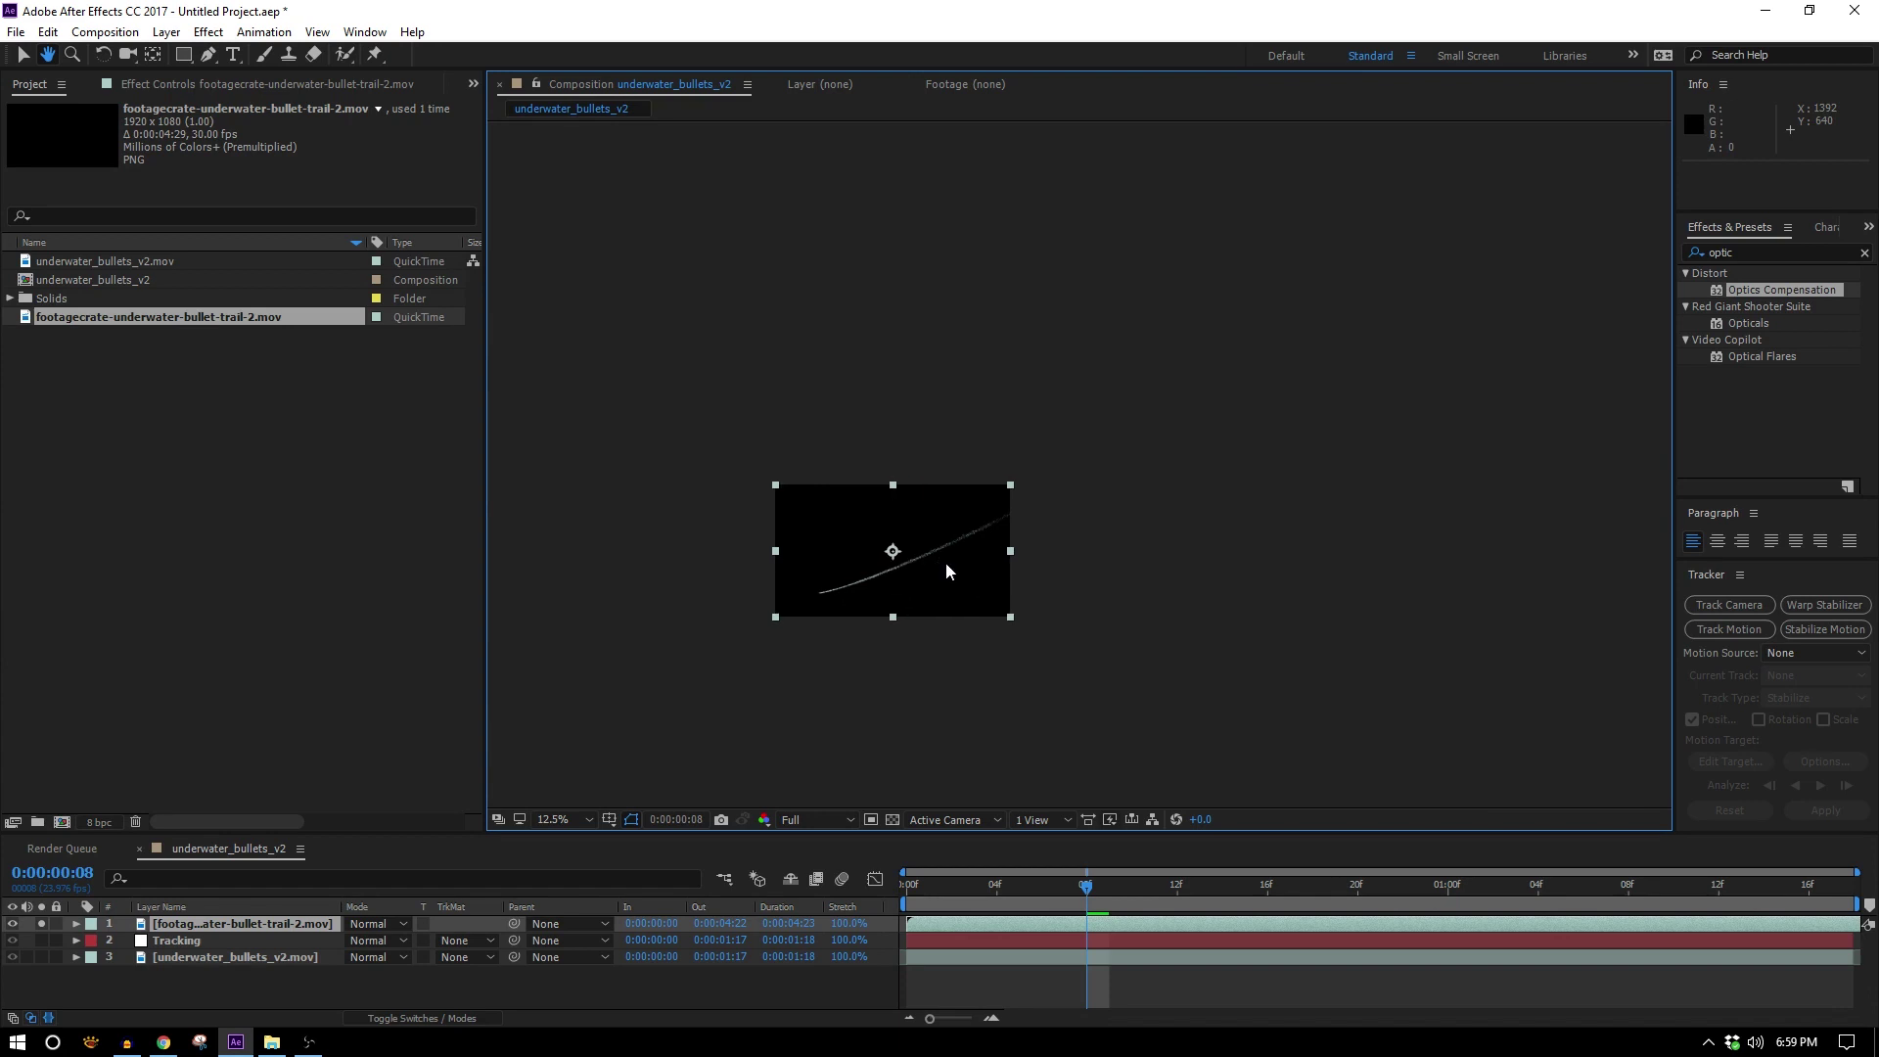
{"action": "key", "text": "v"}
{"action": "key", "text": "period"}
{"action": "left_click", "coordinate": [152, 54]}
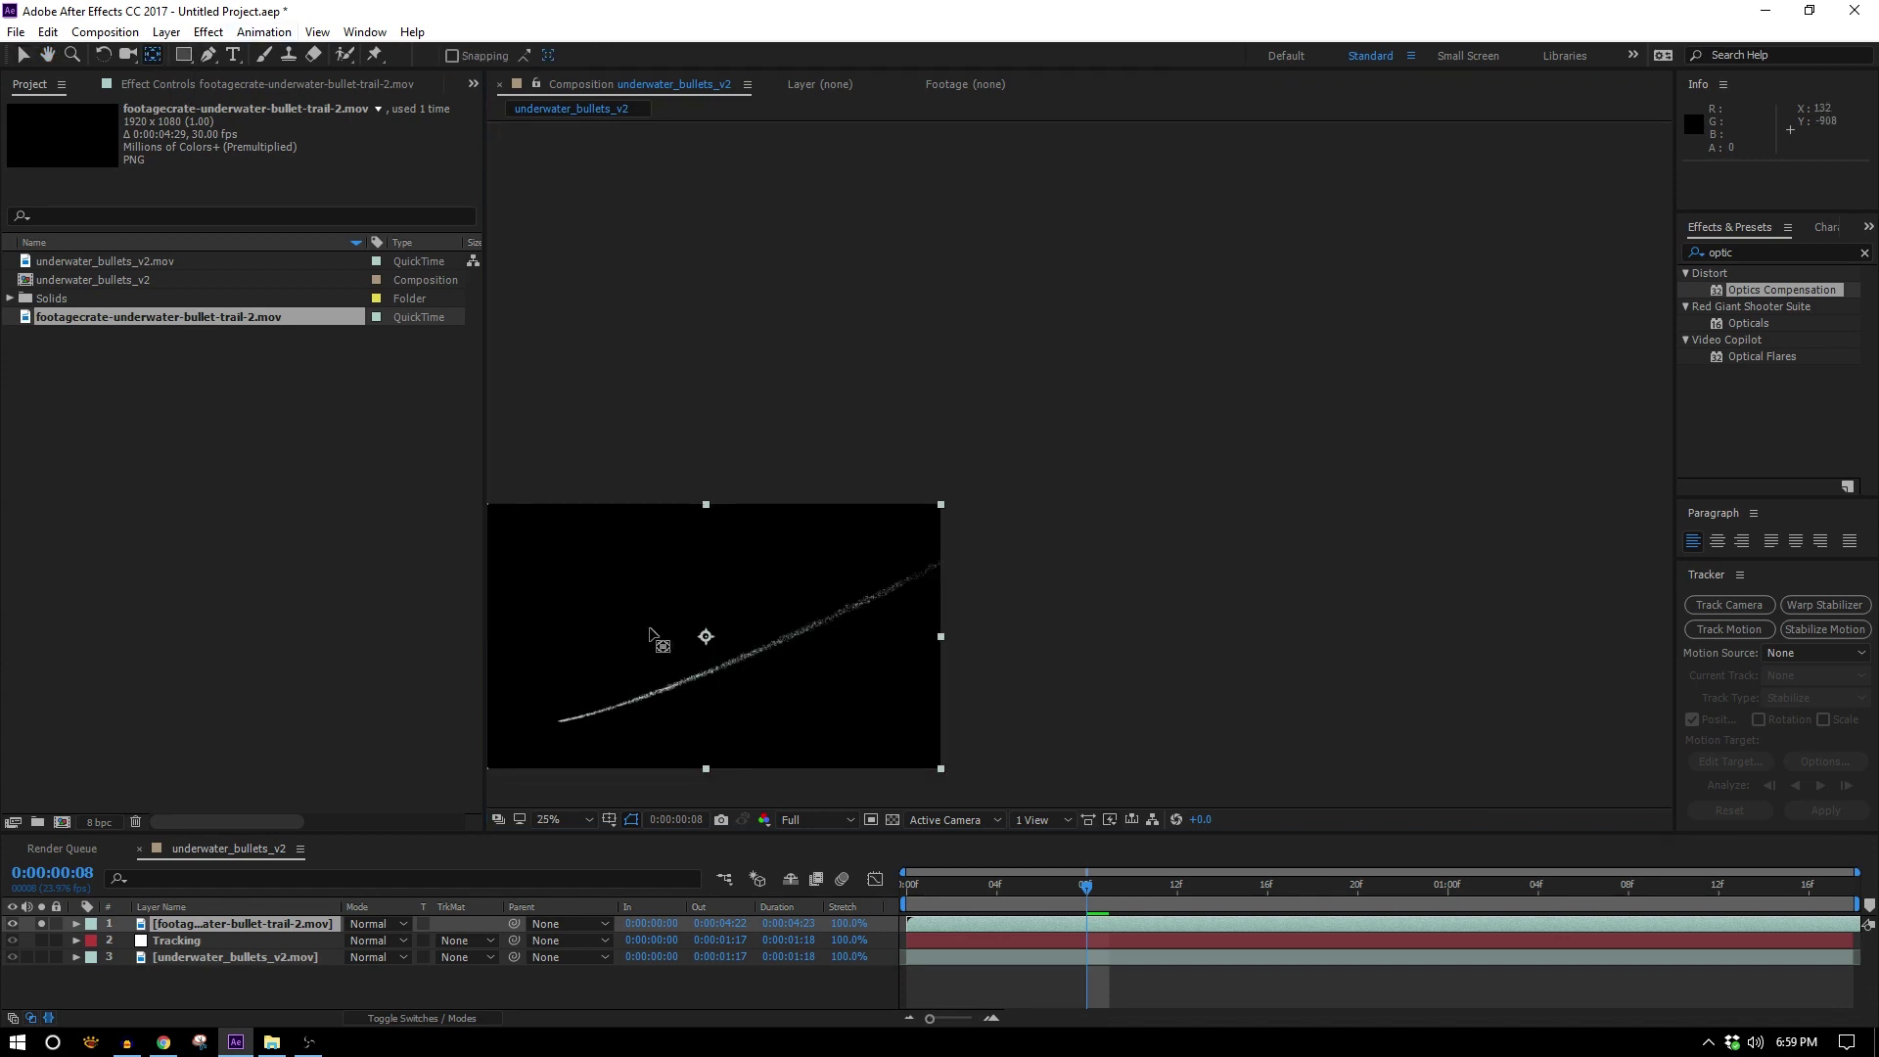
{"action": "scroll", "coordinate": [771, 655], "scroll_direction": "down", "scroll_amount": 1}
{"action": "left_click_drag", "start_coordinate": [696, 660], "coordinate": [1513, 235]}
{"action": "scroll", "coordinate": [908, 620], "scroll_direction": "up", "scroll_amount": 1}
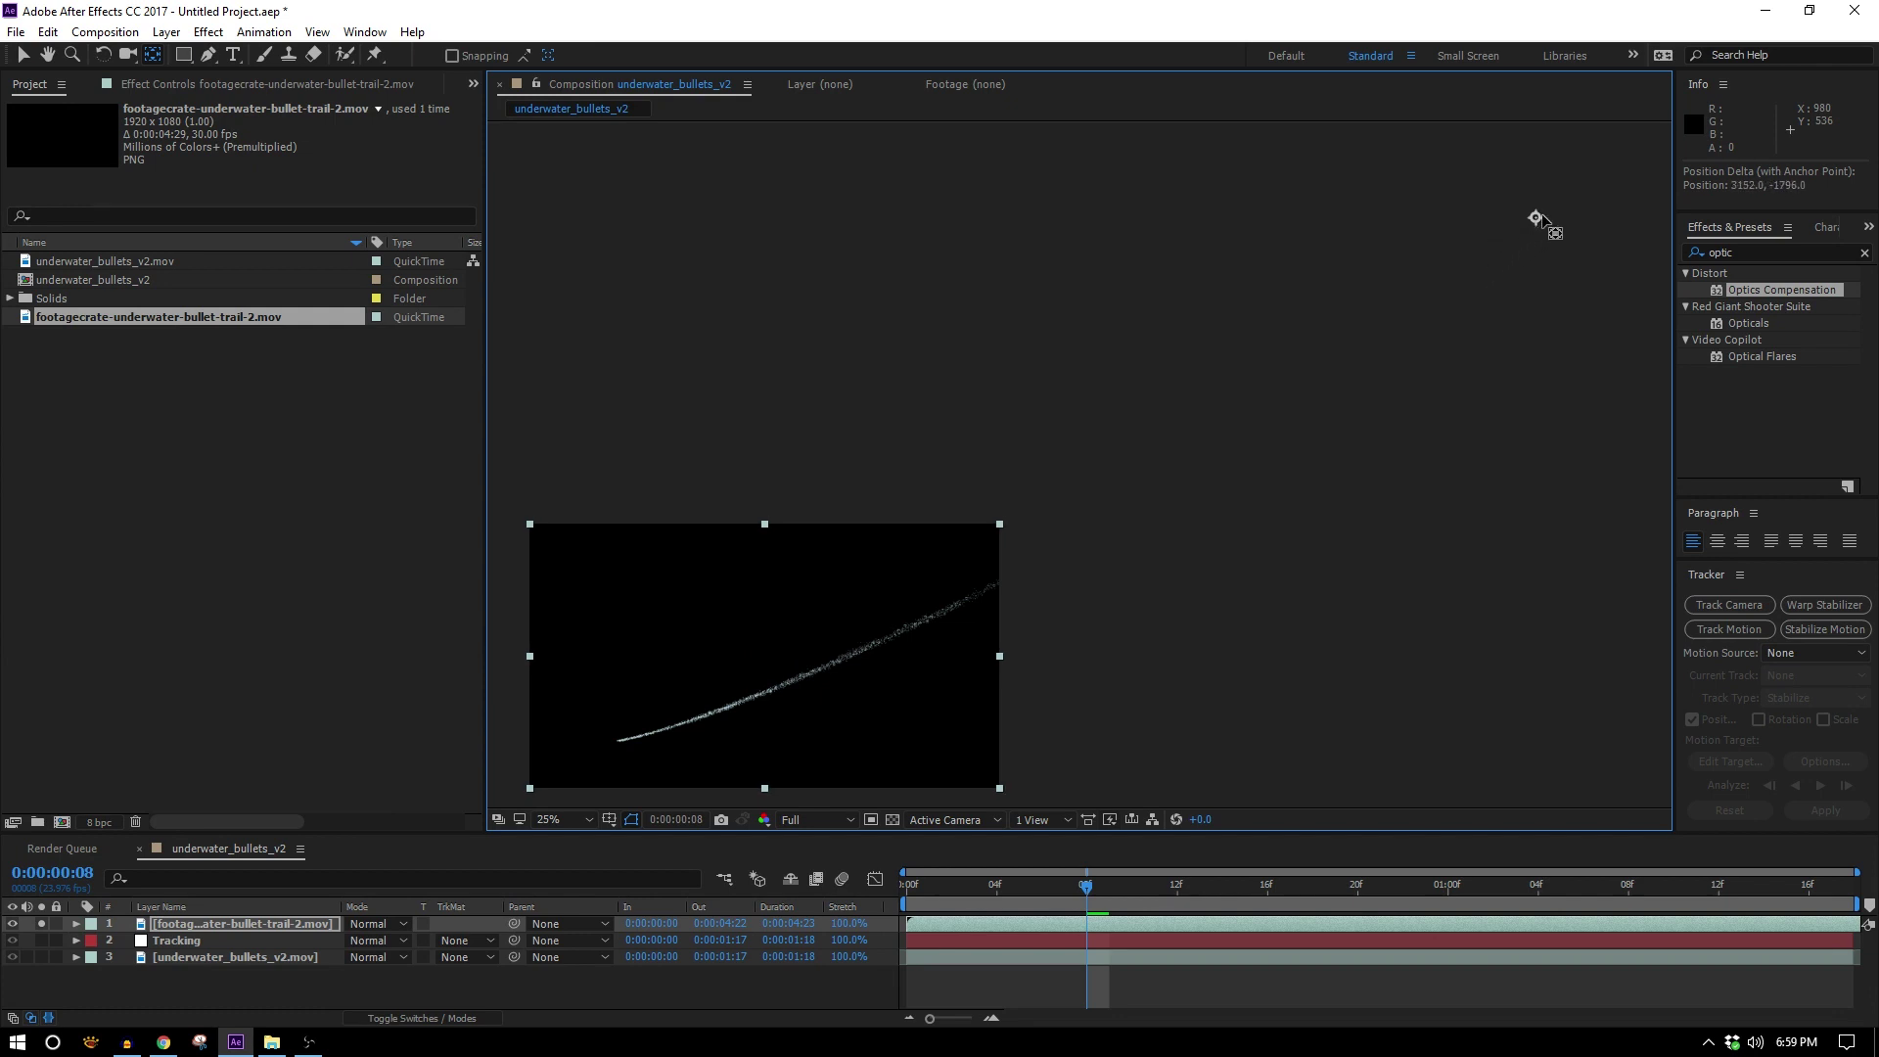
{"action": "left_click_drag", "start_coordinate": [1544, 214], "coordinate": [1557, 220]}
Rotate the bullet trail layer about 1.9° around its relocated anchor point and fit the composition in view
{"action": "key", "text": "w"}
{"action": "left_click_drag", "start_coordinate": [733, 602], "coordinate": [837, 567]}
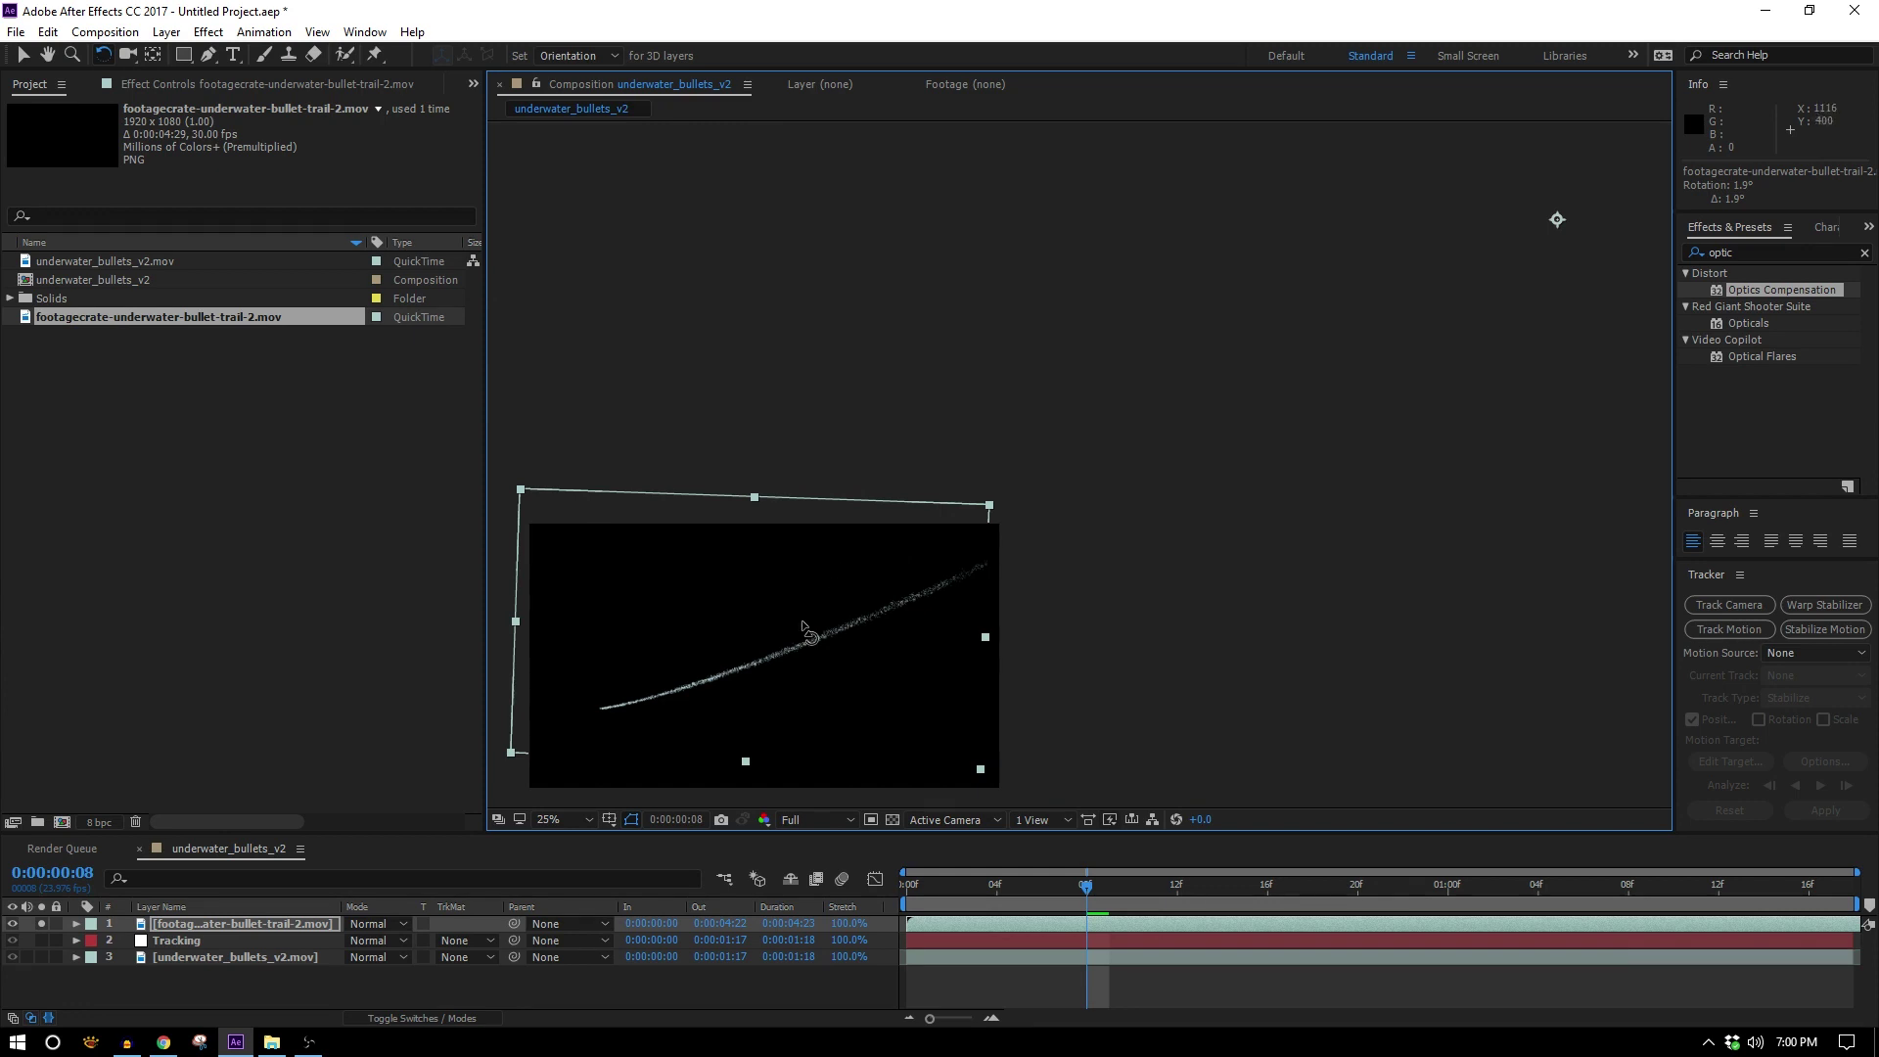
{"action": "key", "text": "ctrl+a"}
{"action": "left_click", "coordinate": [322, 986]}
{"action": "key", "text": "shift+/"}
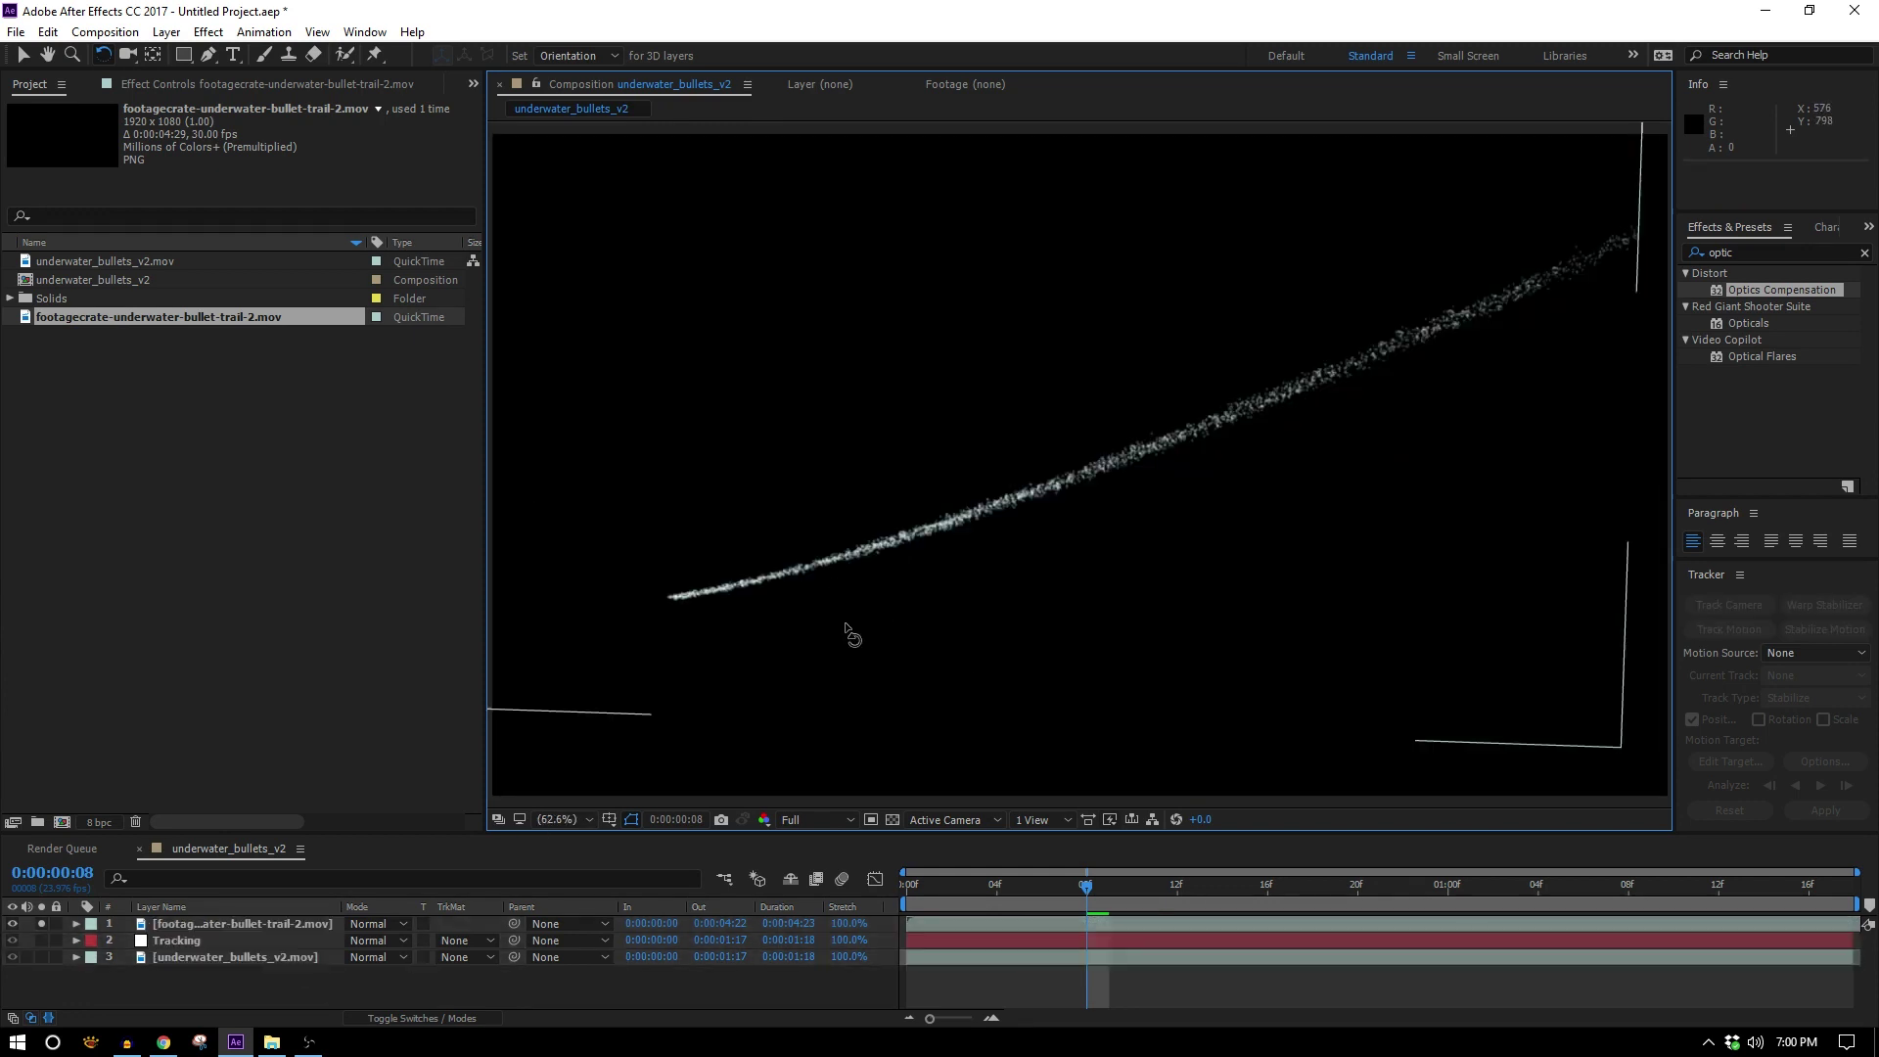
Add a wiggle(0,12) expression to the bullet trail layer's Rotation
{"action": "left_click", "coordinate": [202, 917]}
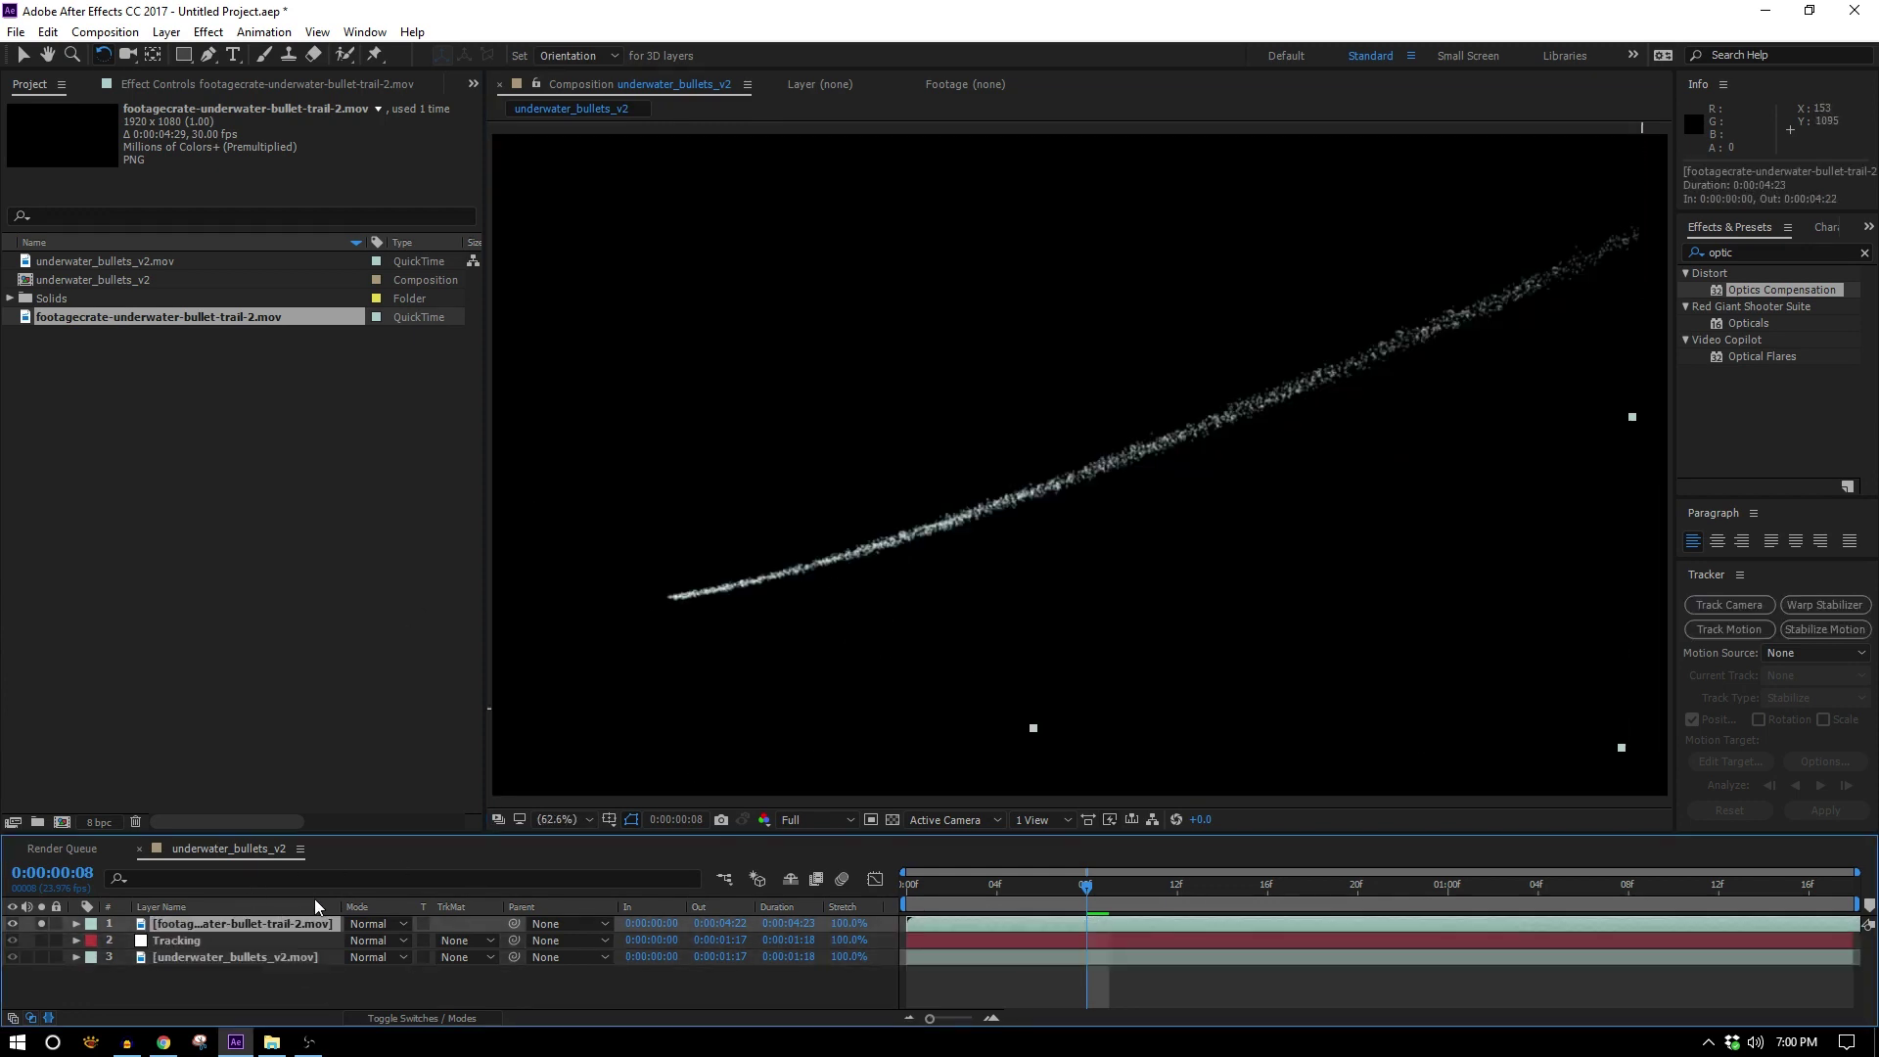
{"action": "key", "text": "r"}
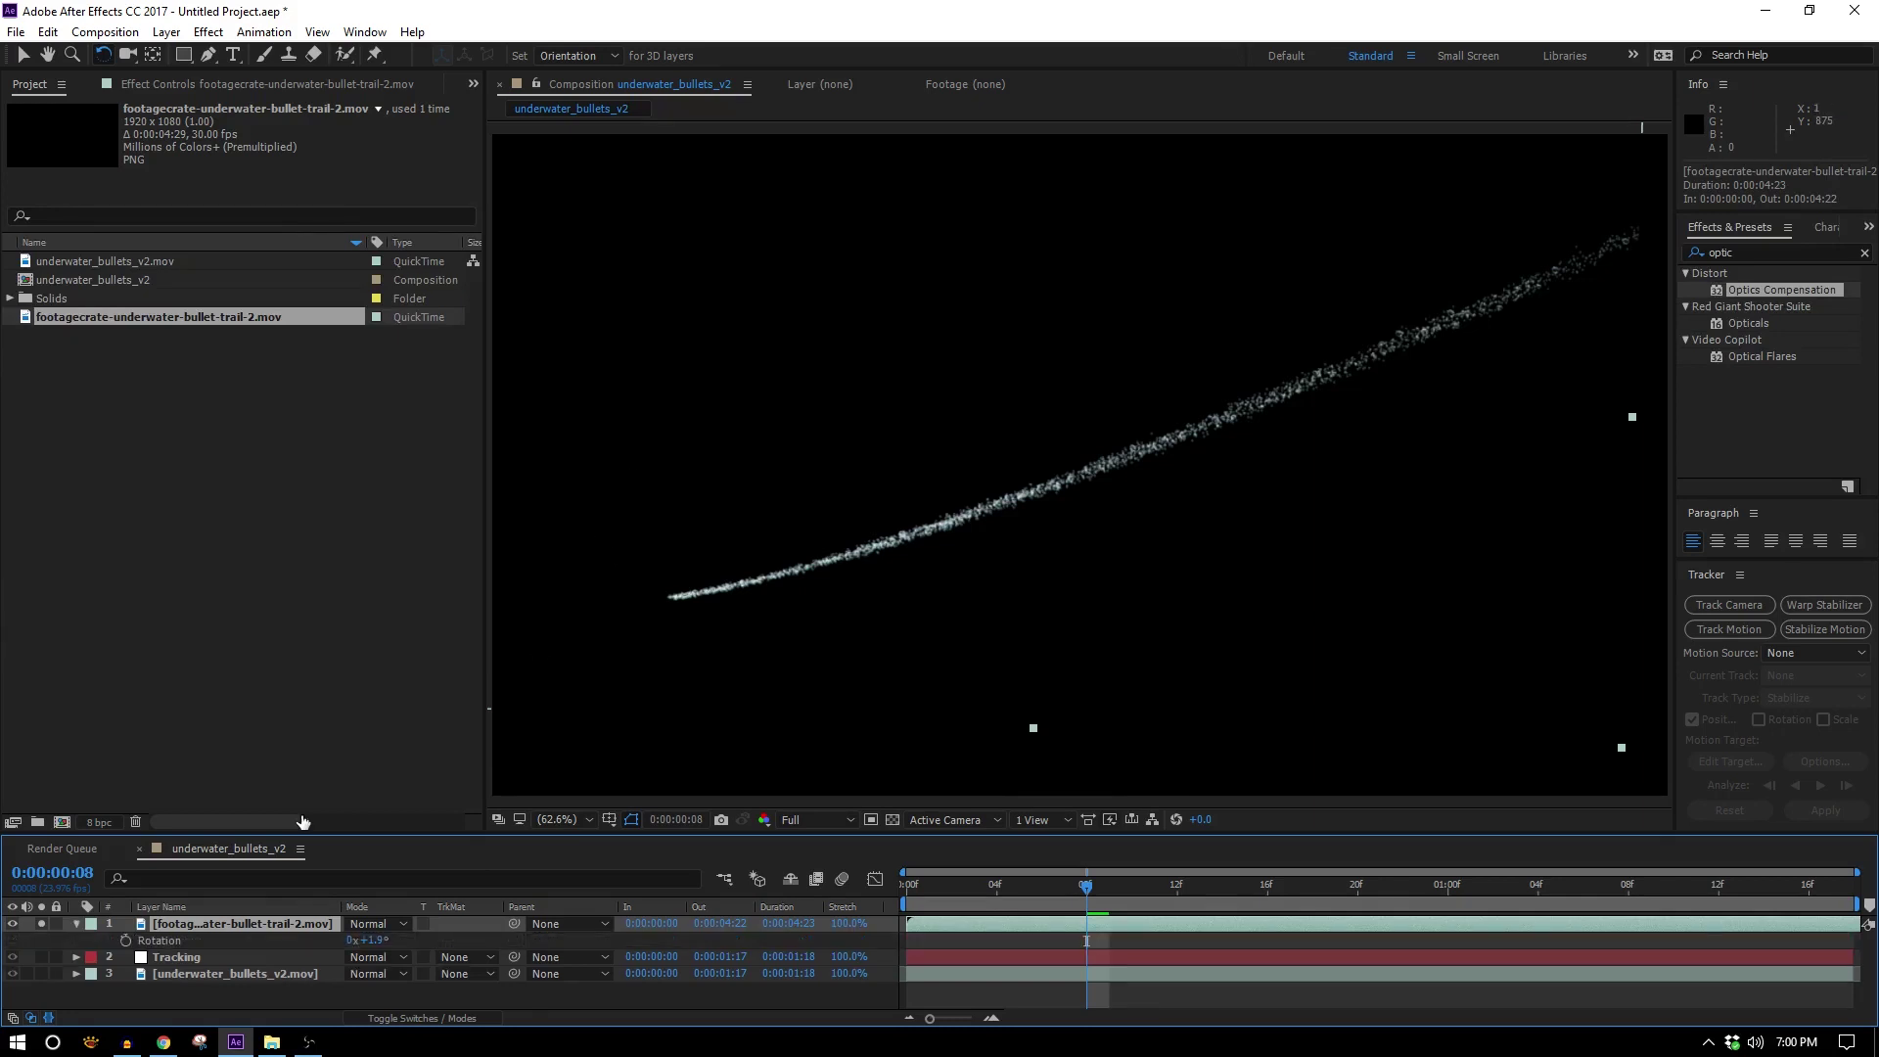
{"action": "left_click", "coordinate": [126, 940], "text": "alt"}
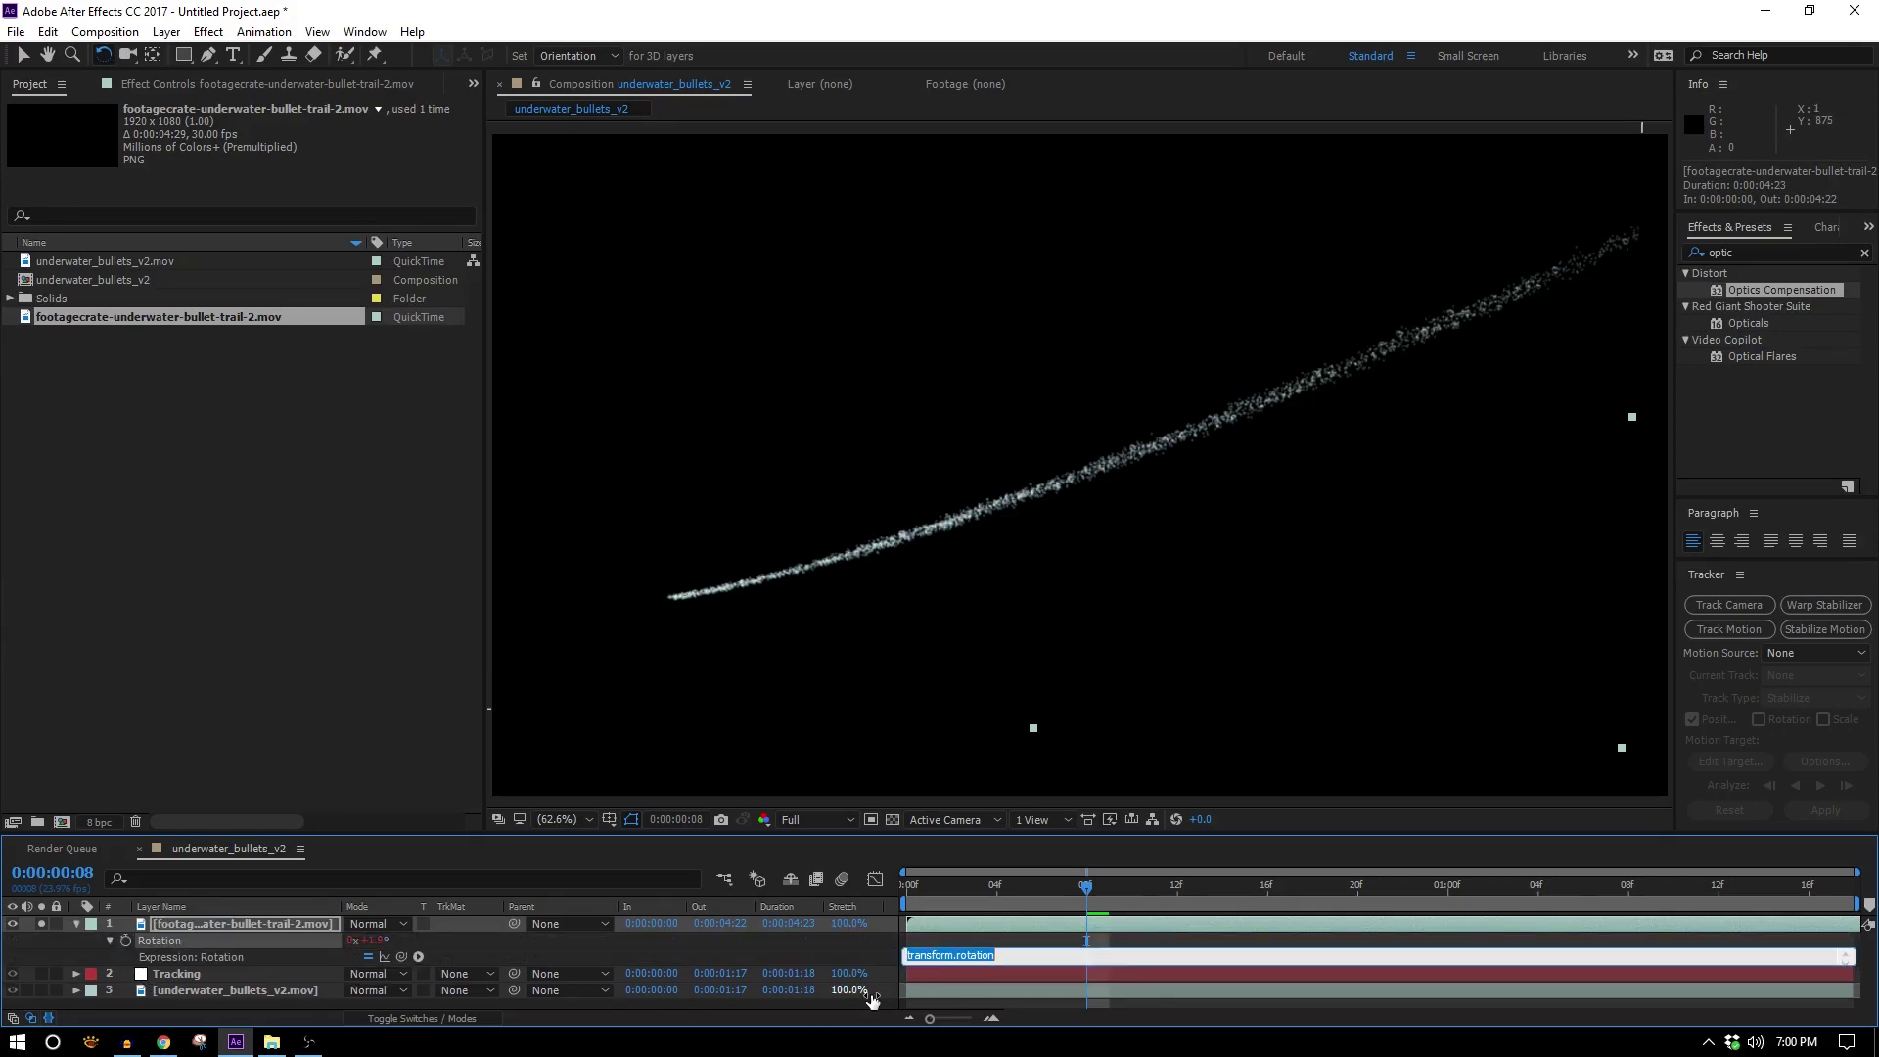
{"action": "type", "text": "wiggle(0,12"}
{"action": "left_click", "coordinate": [872, 999]}
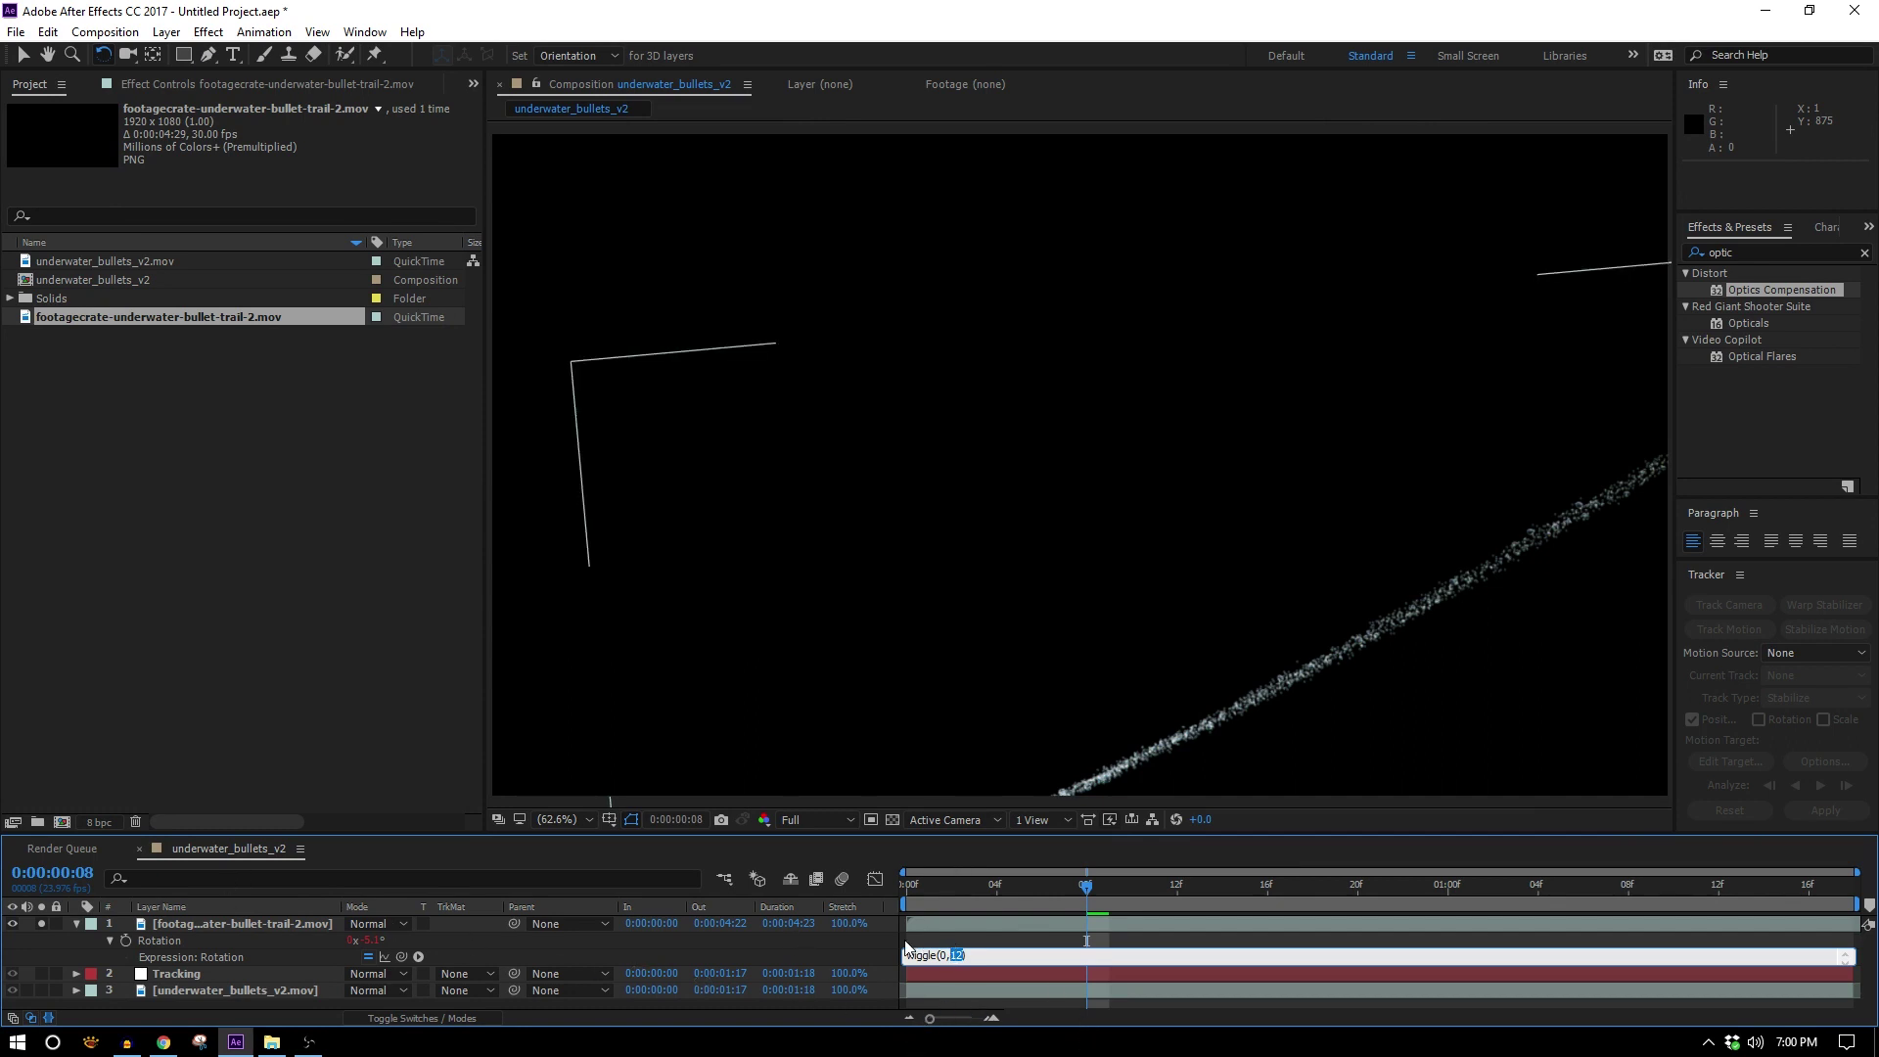
Reduce the Rotation wiggle's amplitude to 5, making the expression wiggle(0,5)
{"action": "key", "text": "comma"}
{"action": "key", "text": "comma"}
{"action": "key", "text": "comma"}
{"action": "key", "text": "comma"}
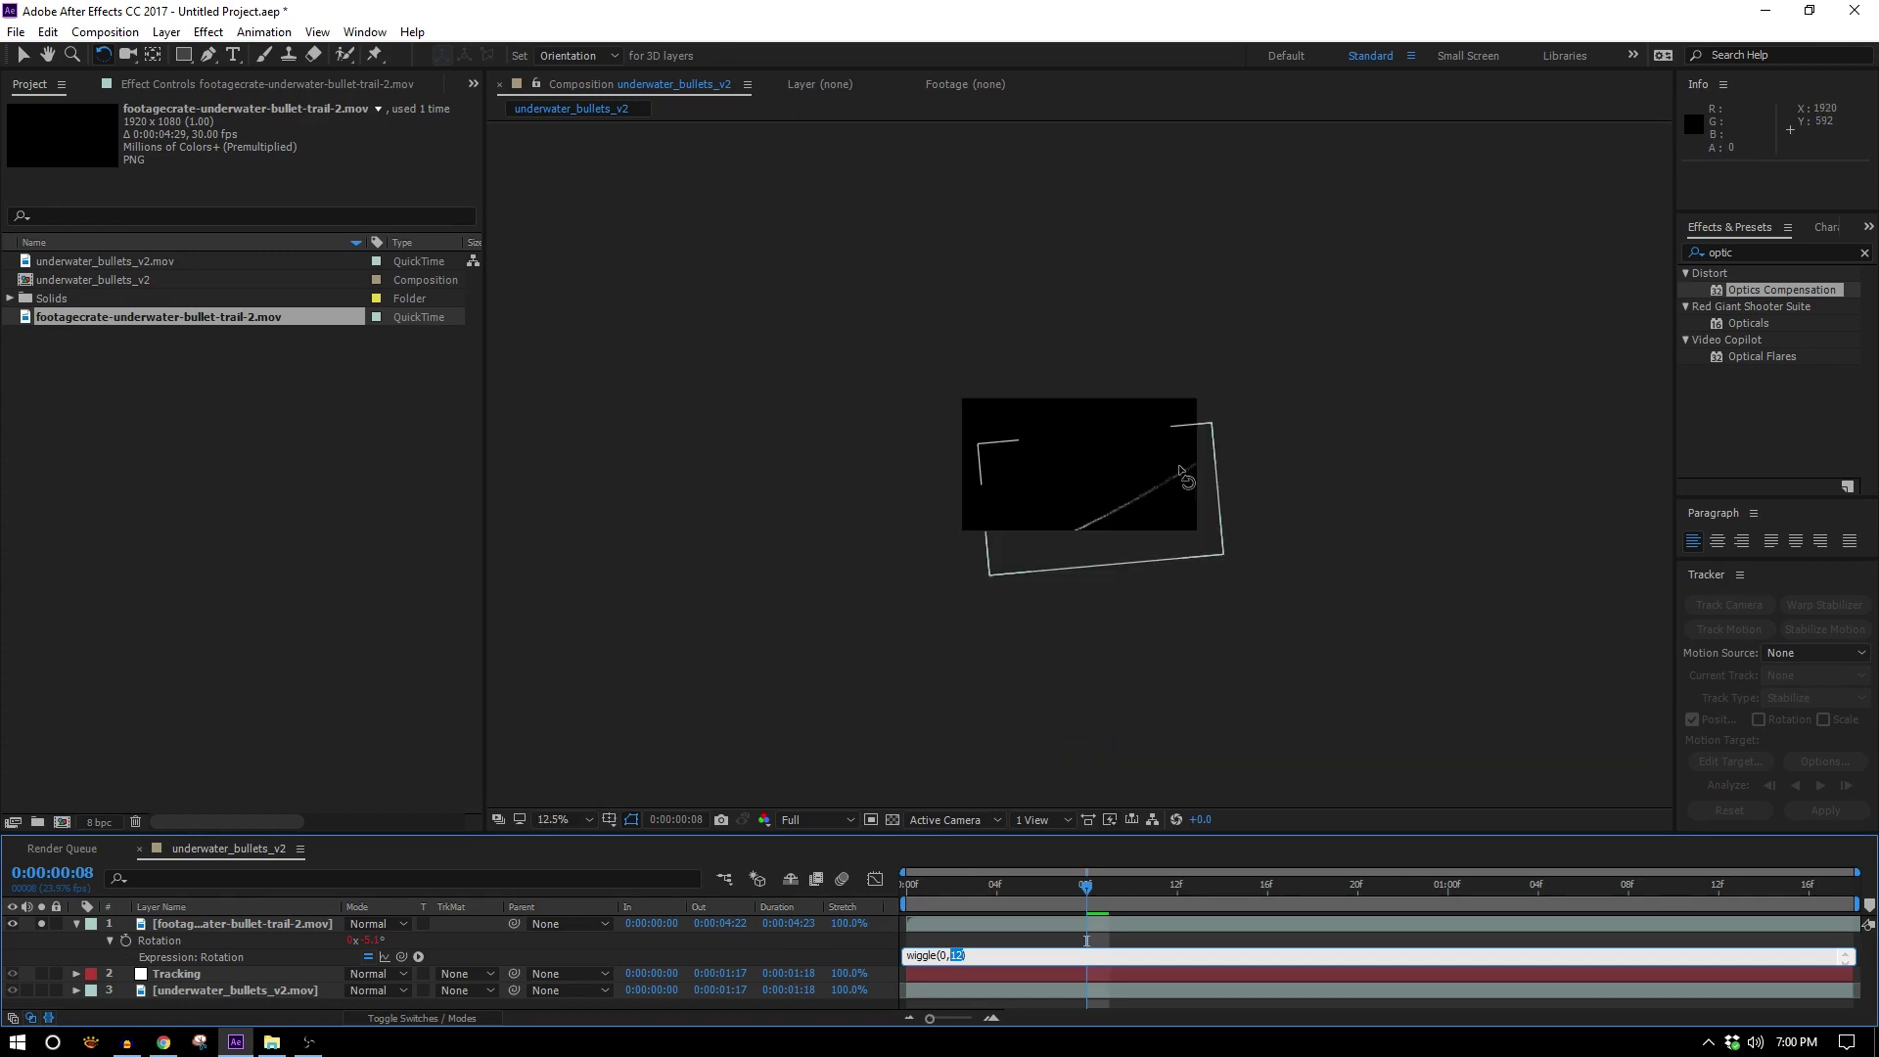
{"action": "scroll", "coordinate": [1270, 452], "scroll_direction": "up", "scroll_amount": 3}
{"action": "left_click_drag", "start_coordinate": [1272, 591], "coordinate": [1163, 376]}
{"action": "left_click", "coordinate": [960, 959]}
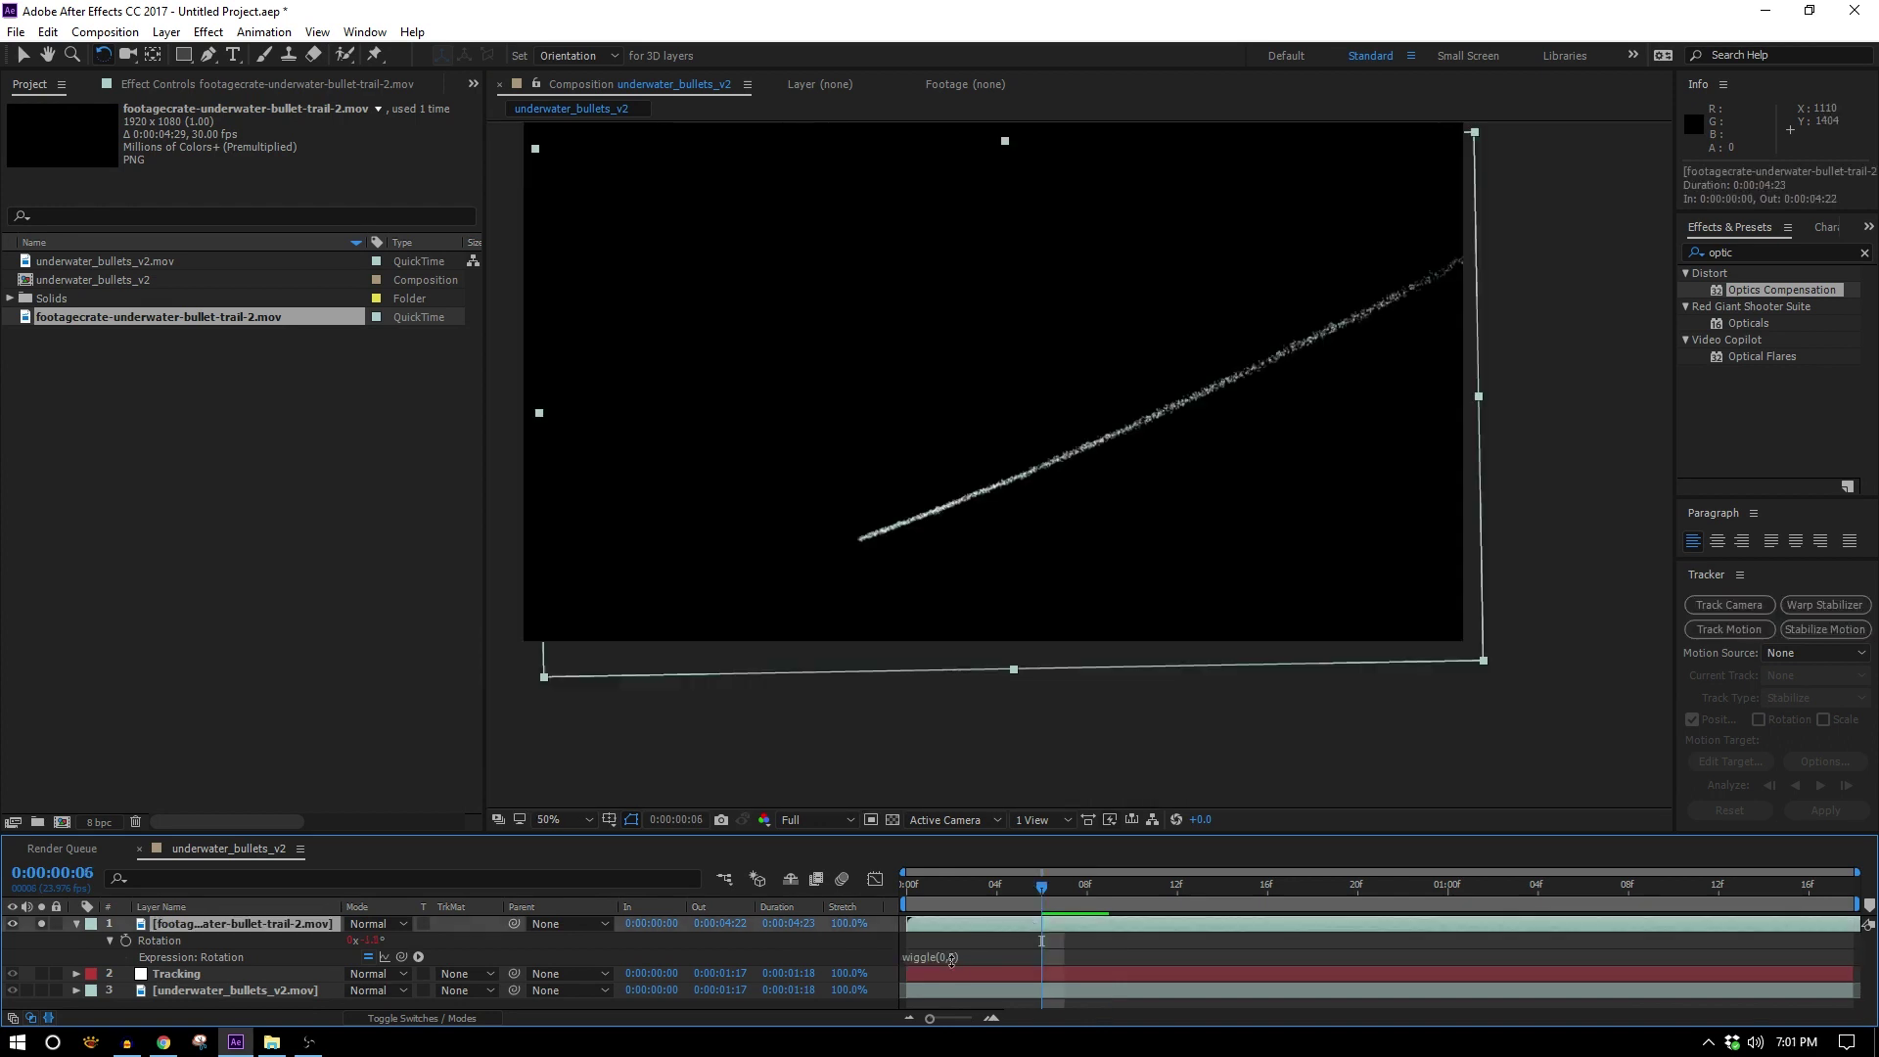
{"action": "left_click", "coordinate": [947, 959]}
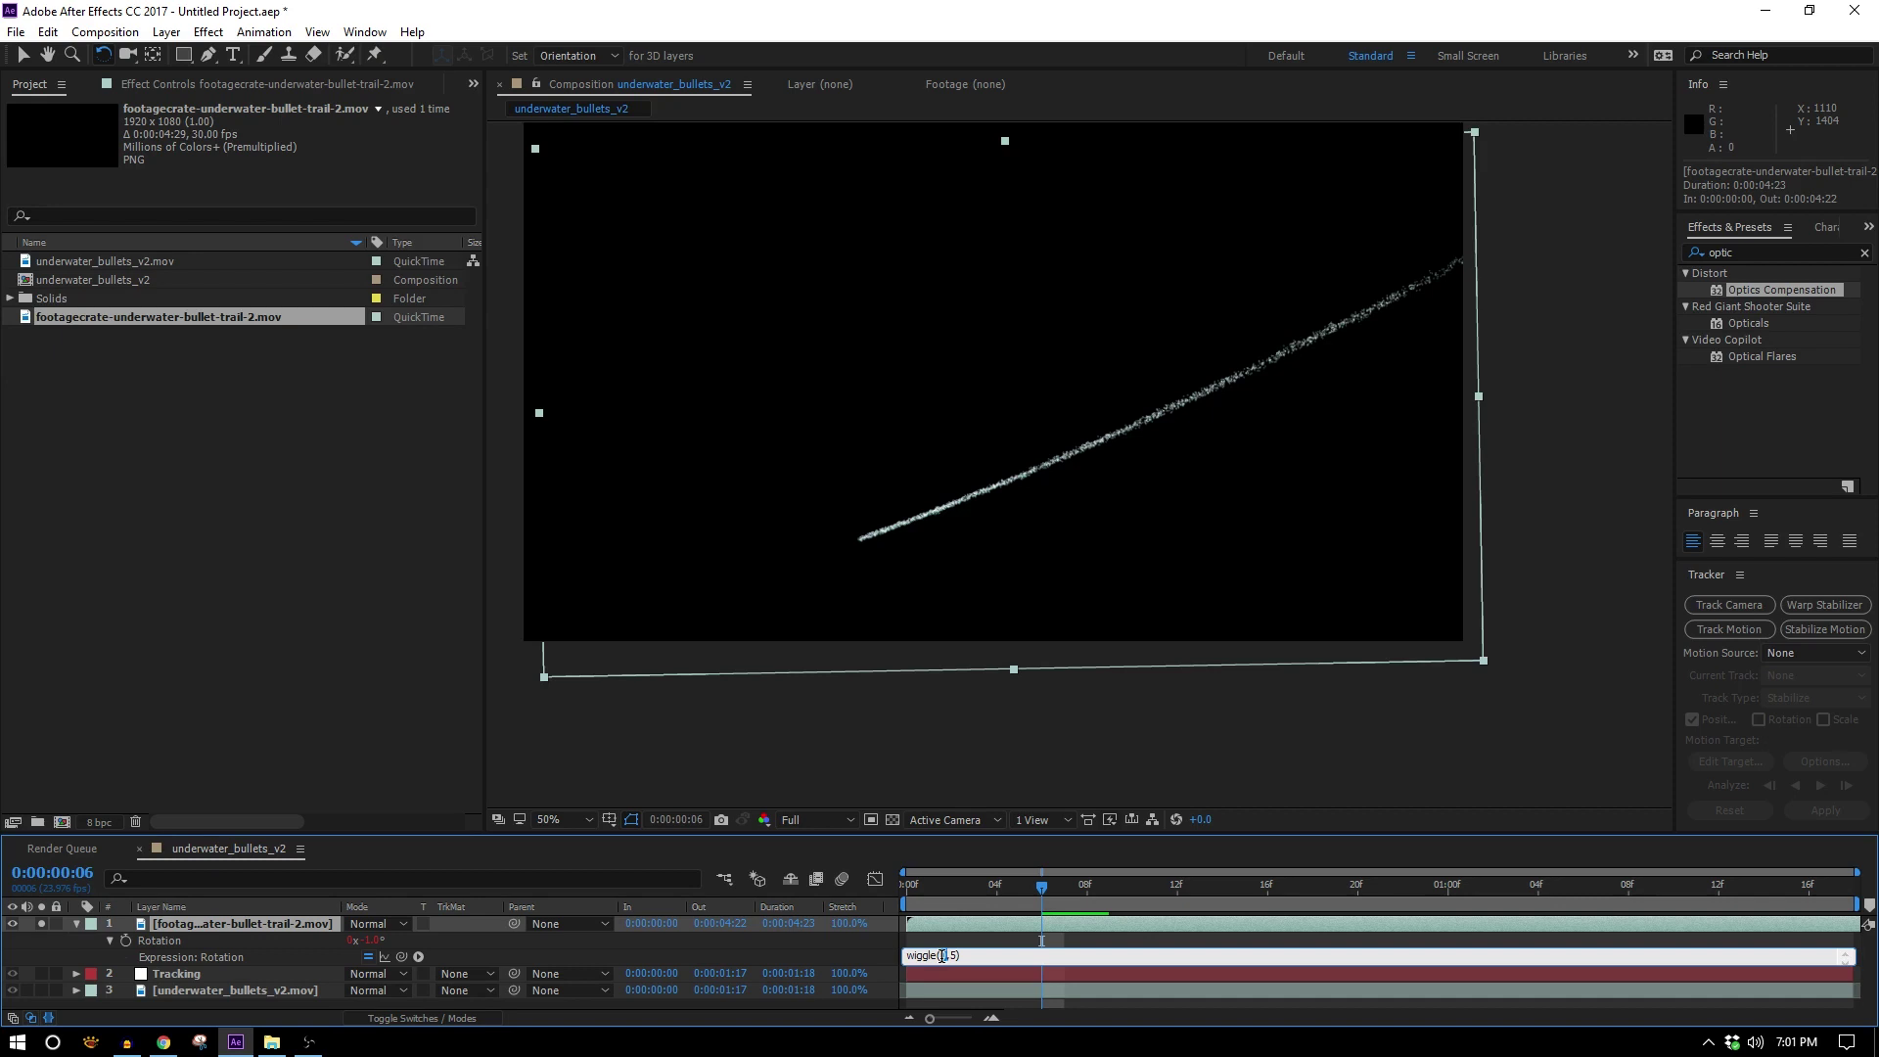
{"action": "left_click", "coordinate": [957, 926]}
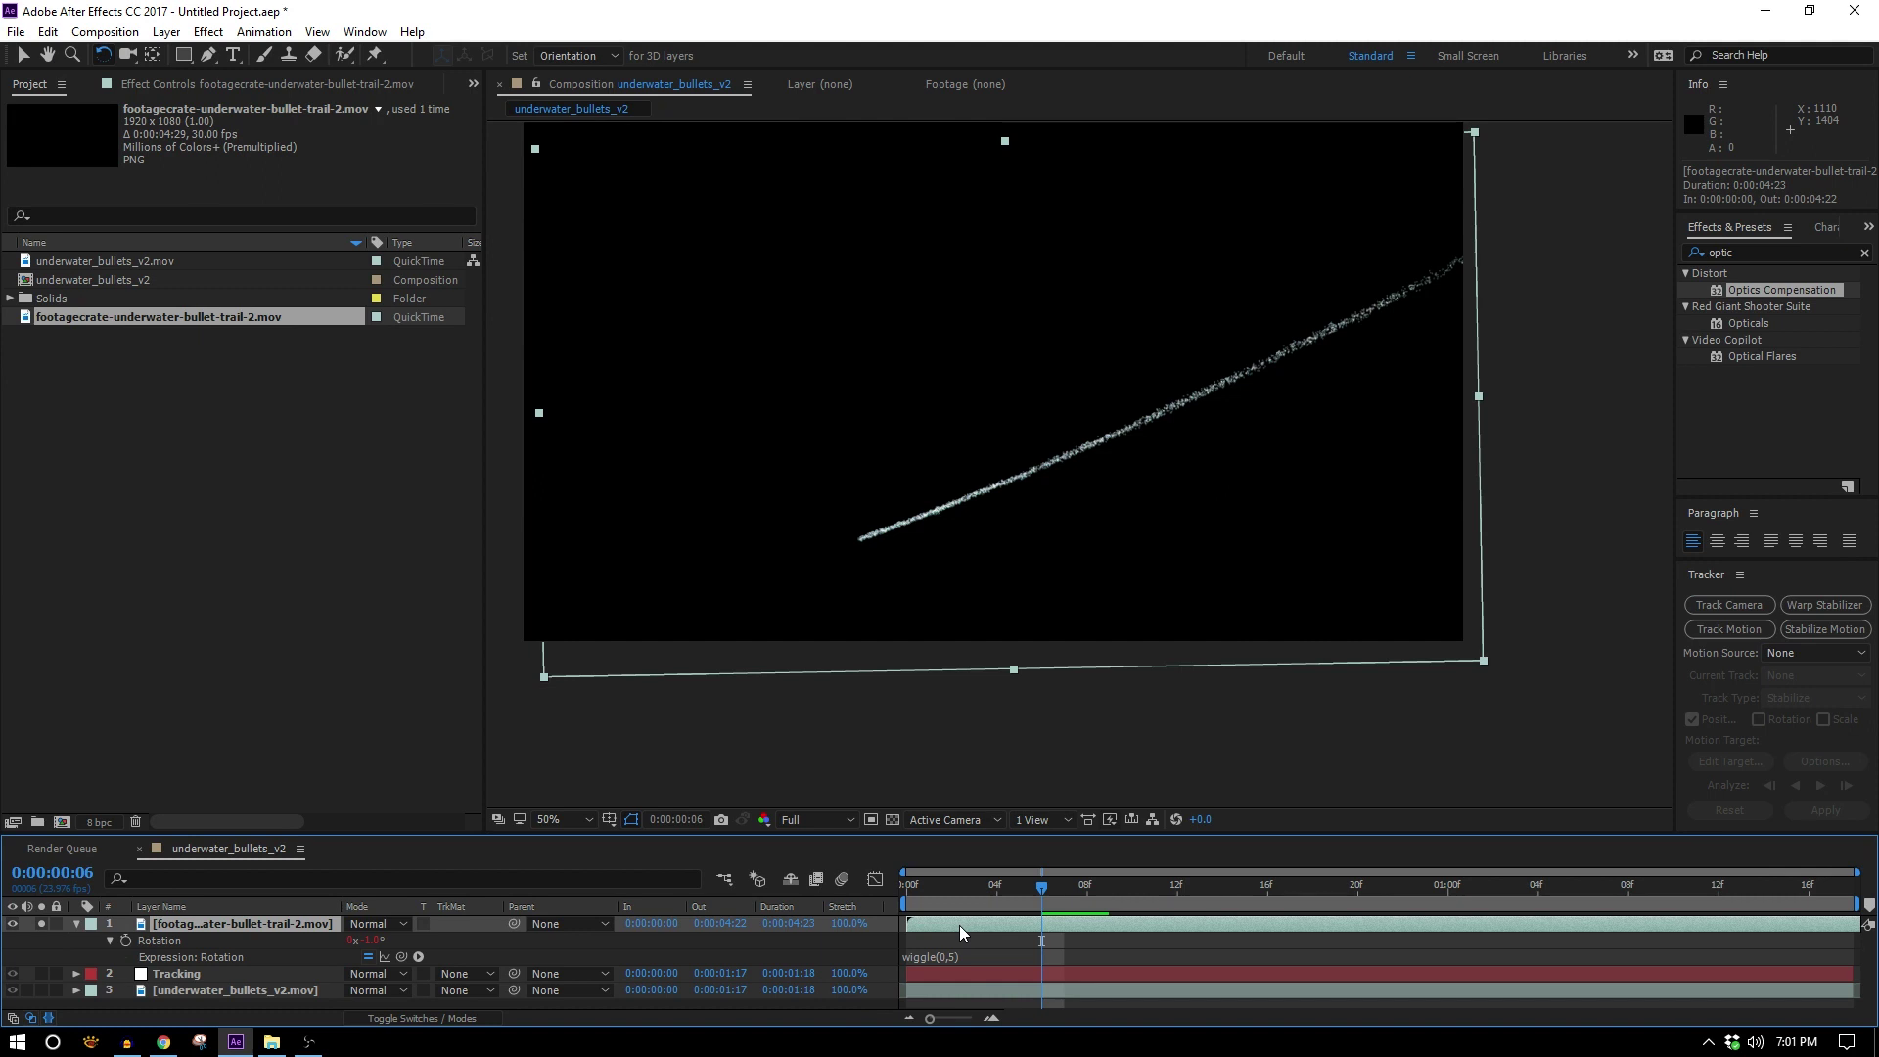
Duplicate the bullet trail layer eight times to inspect the spread of random rotations
{"action": "key", "text": "ctrl+d"}
{"action": "key", "text": "ctrl+d"}
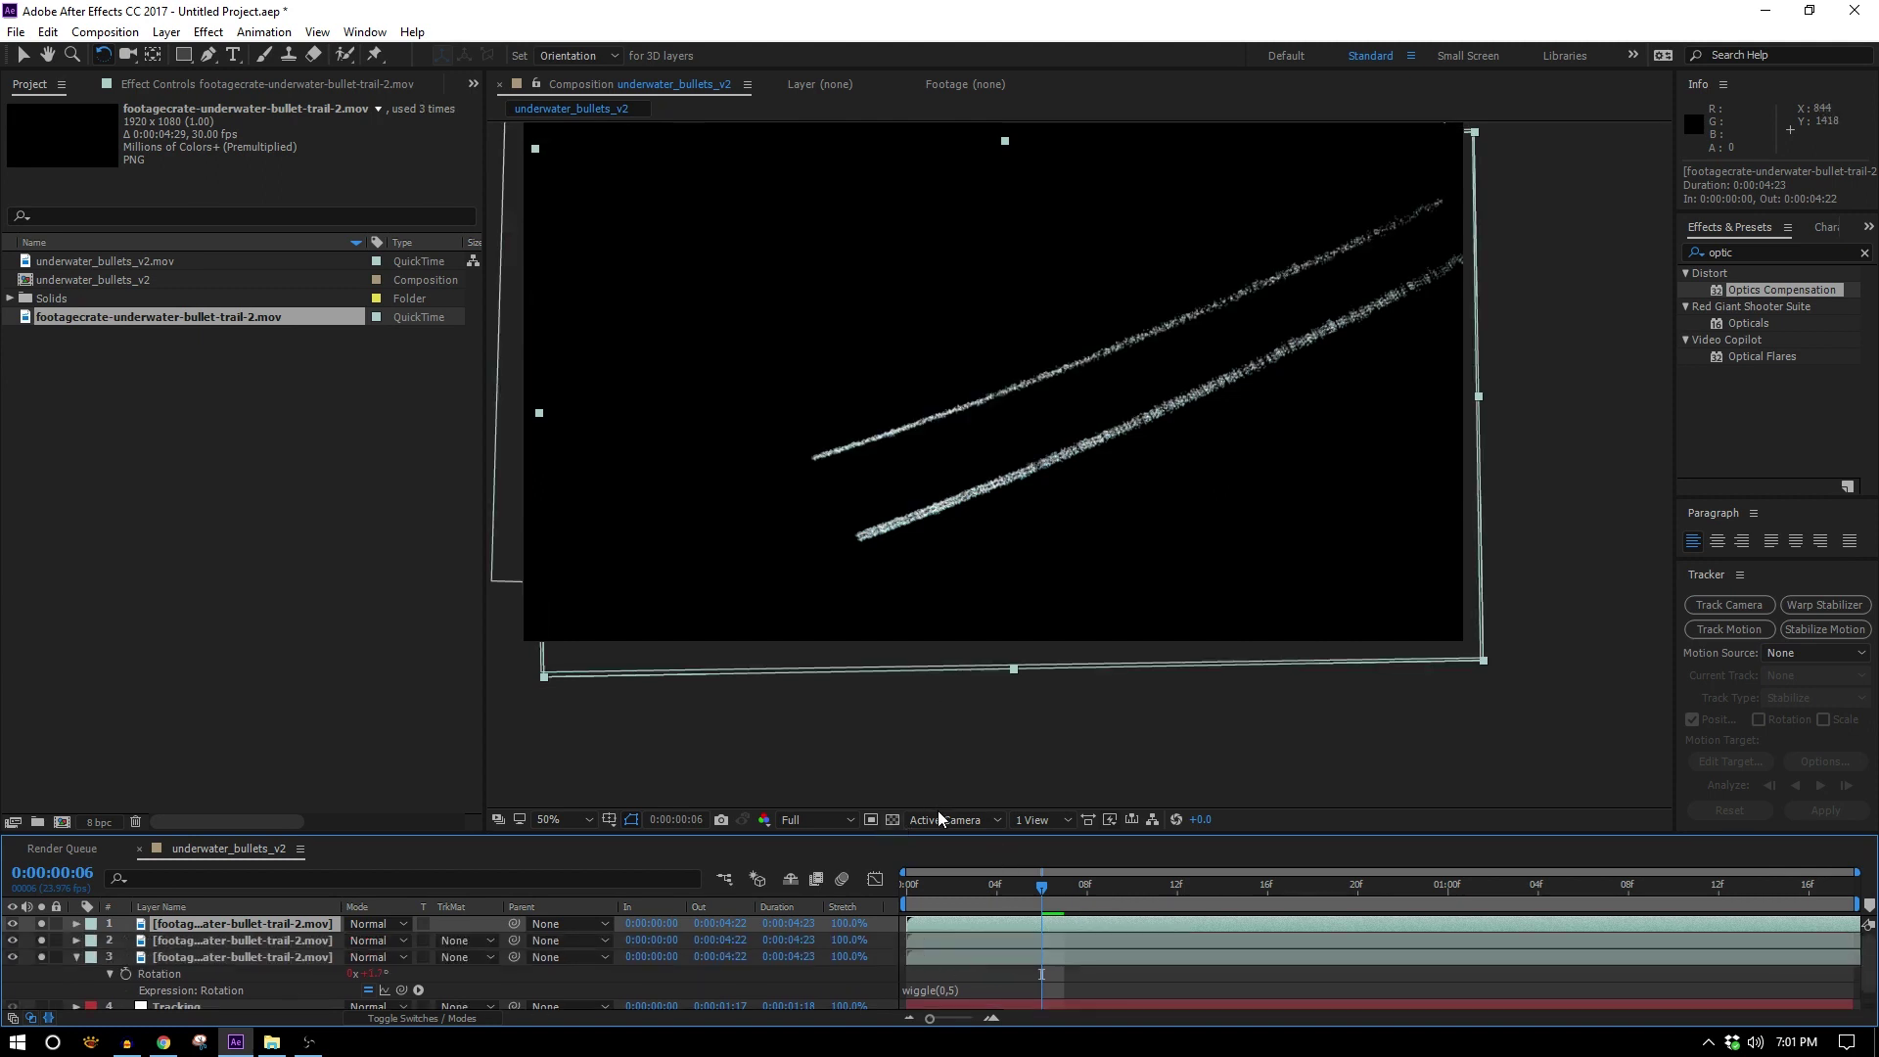
{"action": "key", "text": "ctrl+d"}
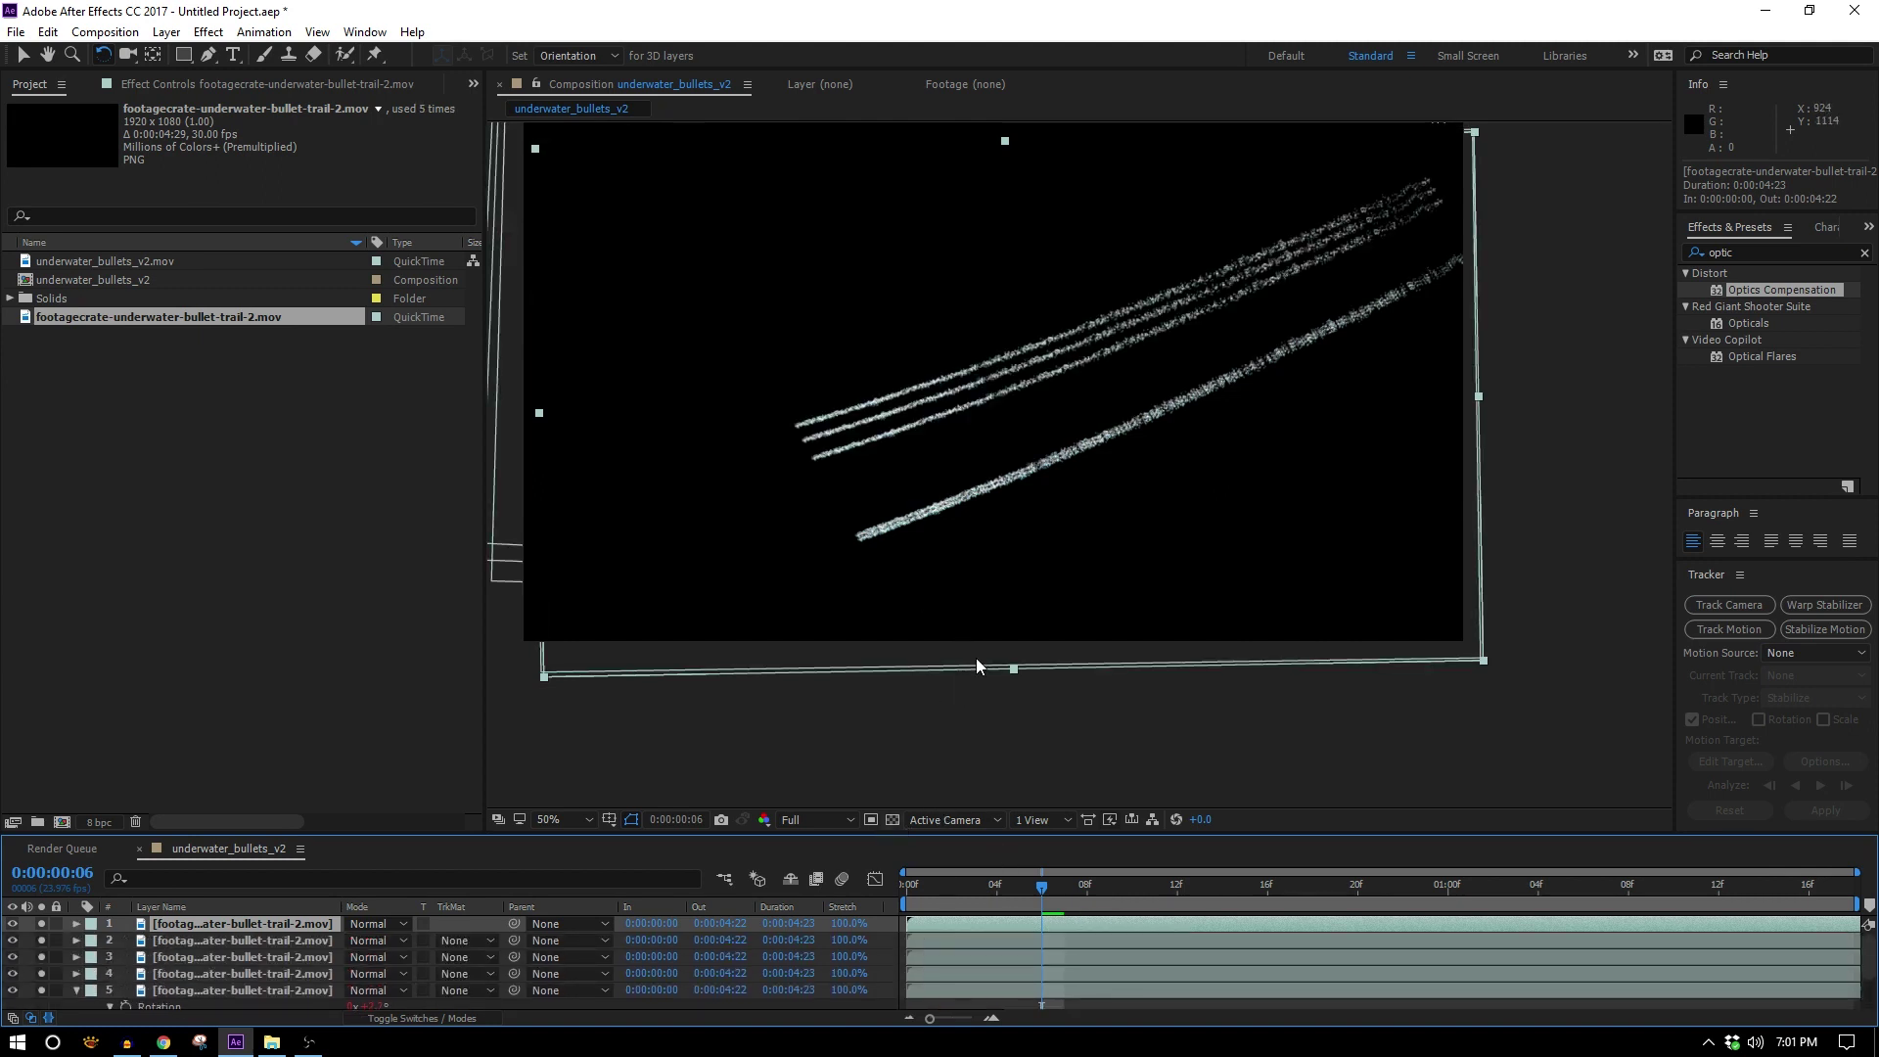
{"action": "key", "text": "ctrl+d"}
{"action": "key", "text": "ctrl+d"}
{"action": "key", "text": "ctrl+d"}
{"action": "key", "text": "ctrl+d"}
{"action": "scroll", "coordinate": [1172, 305], "scroll_direction": "up", "scroll_amount": 1}
{"action": "left_click_drag", "start_coordinate": [1077, 297], "coordinate": [1186, 462]}
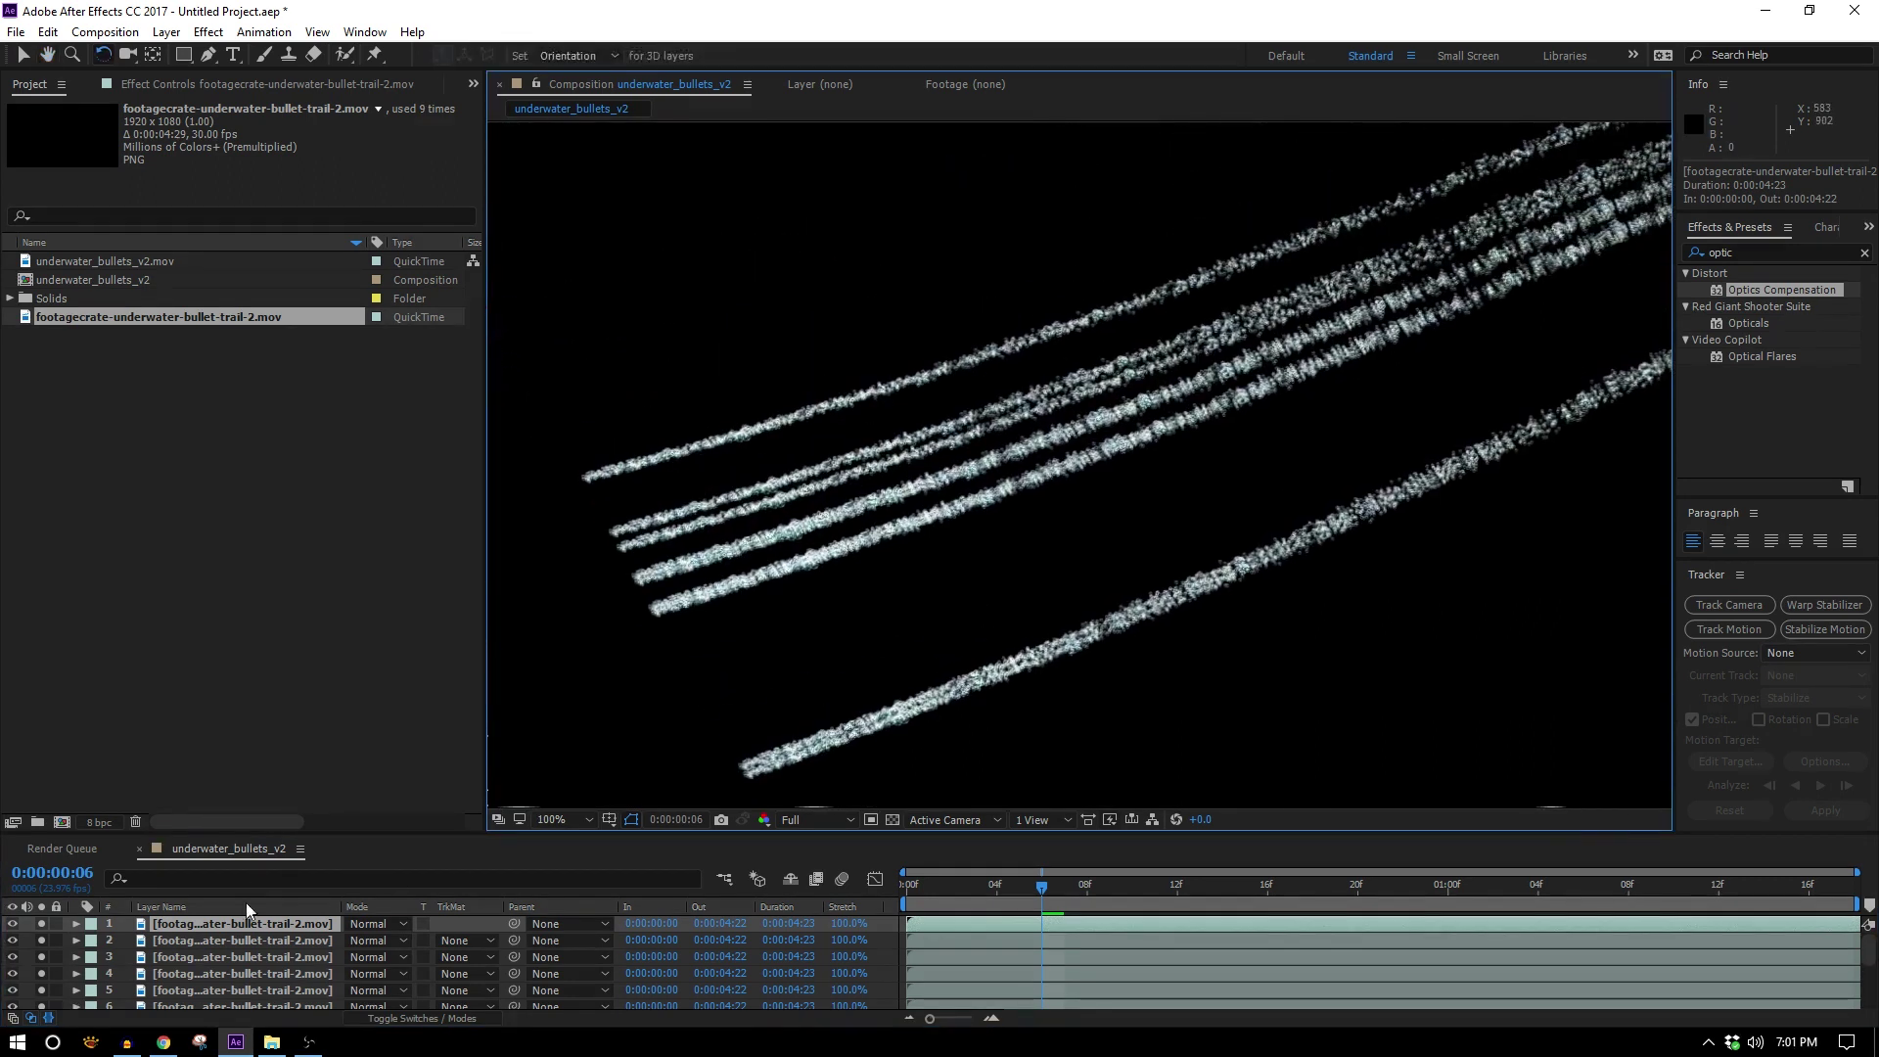
Delete the duplicated bullet trail layers, keeping only the original
{"action": "scroll", "coordinate": [277, 945], "scroll_direction": "down", "scroll_amount": 2}
{"action": "left_click", "coordinate": [269, 942]}
{"action": "scroll", "coordinate": [290, 945], "scroll_direction": "up", "scroll_amount": 2}
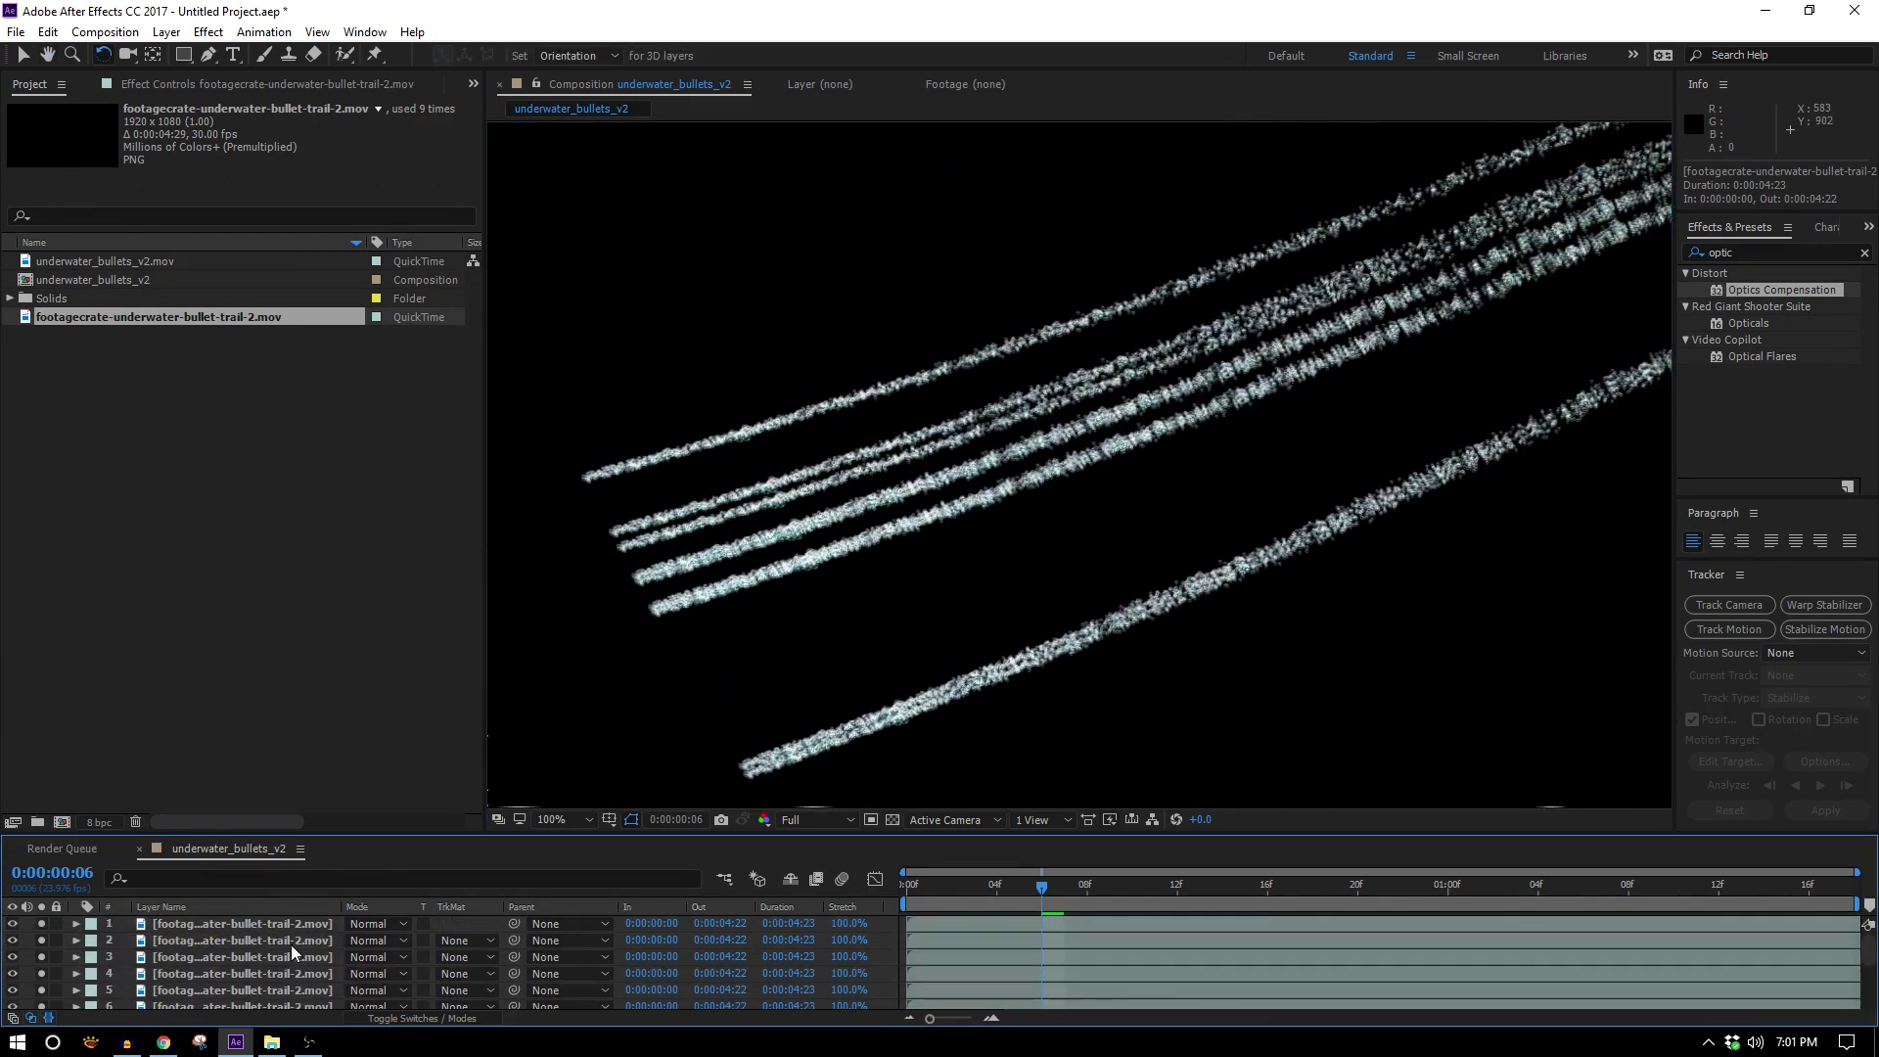
{"action": "left_click", "coordinate": [241, 924], "text": "shift"}
{"action": "key", "text": "Delete"}
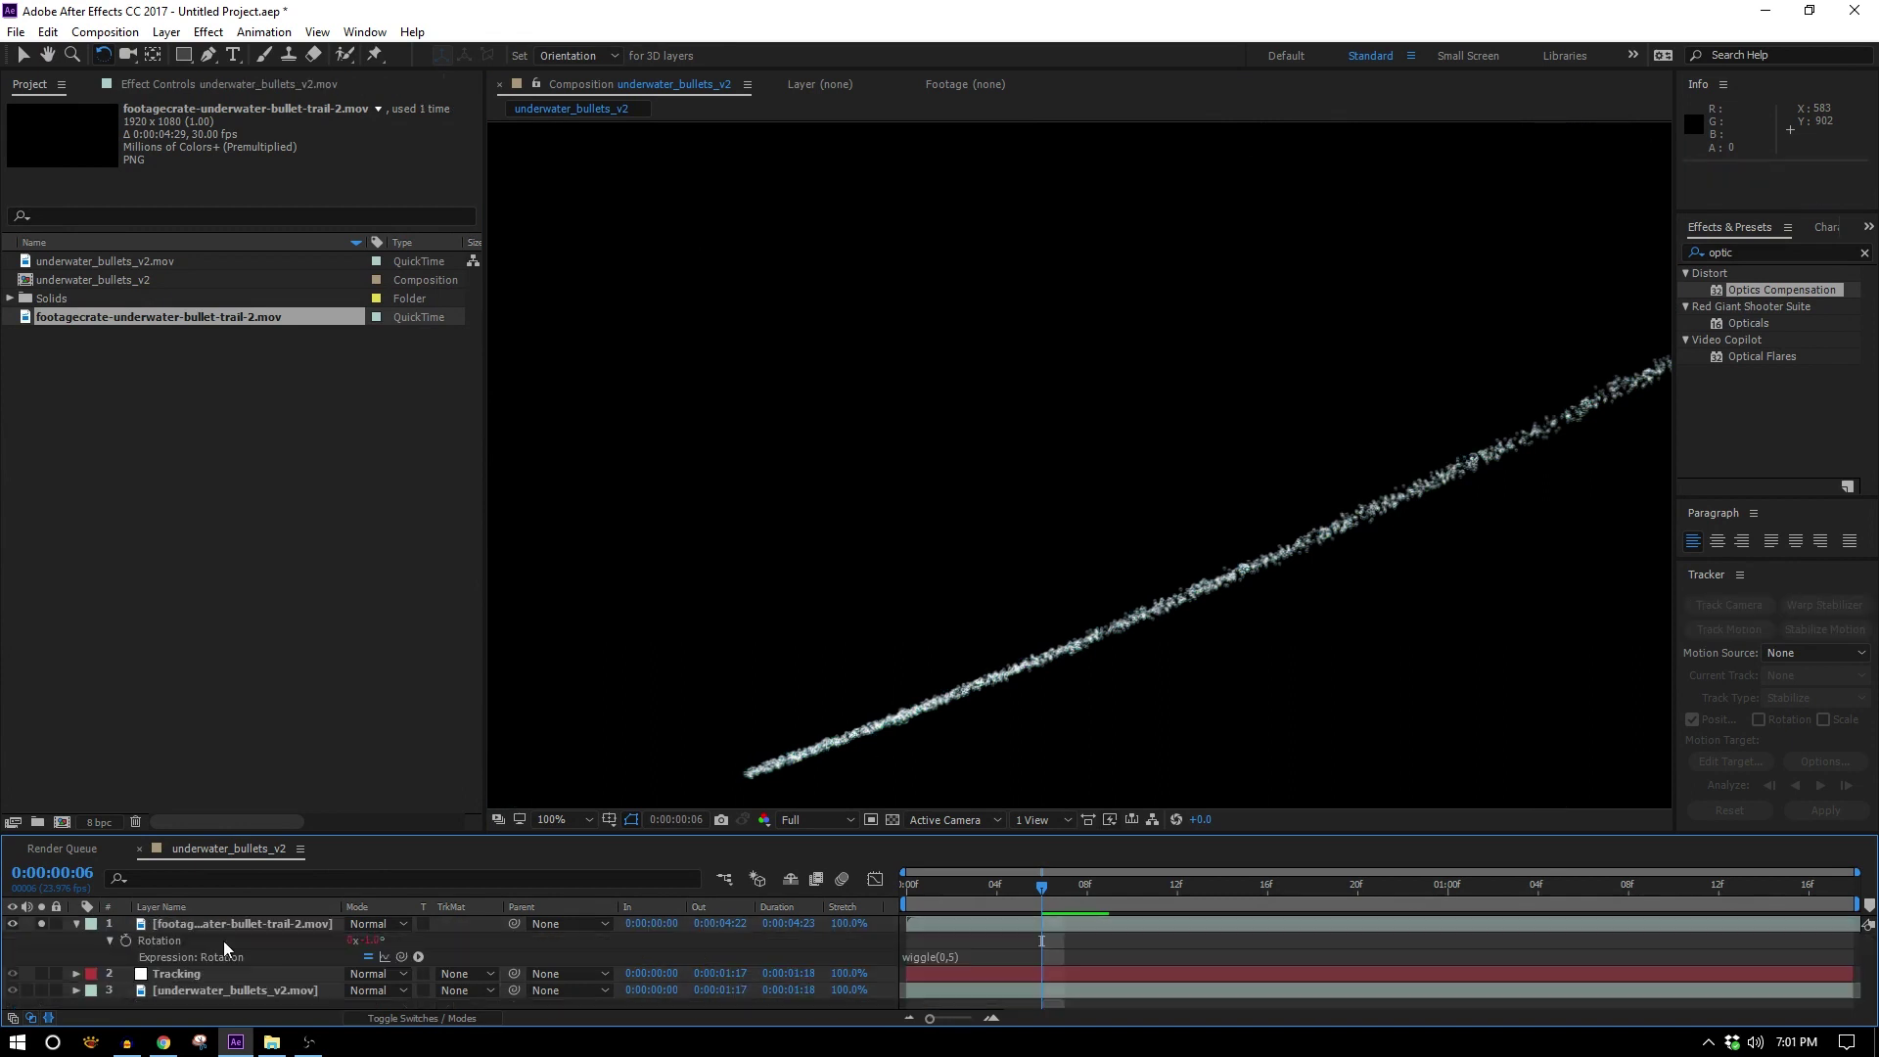
Add a wiggle(0,10) expression to the bullet trail layer's Scale and raise its amplitude to 40
{"action": "left_click", "coordinate": [167, 930]}
{"action": "key", "text": "s"}
{"action": "left_click", "coordinate": [126, 939], "text": "alt"}
{"action": "type", "text": "wiggle(0"}
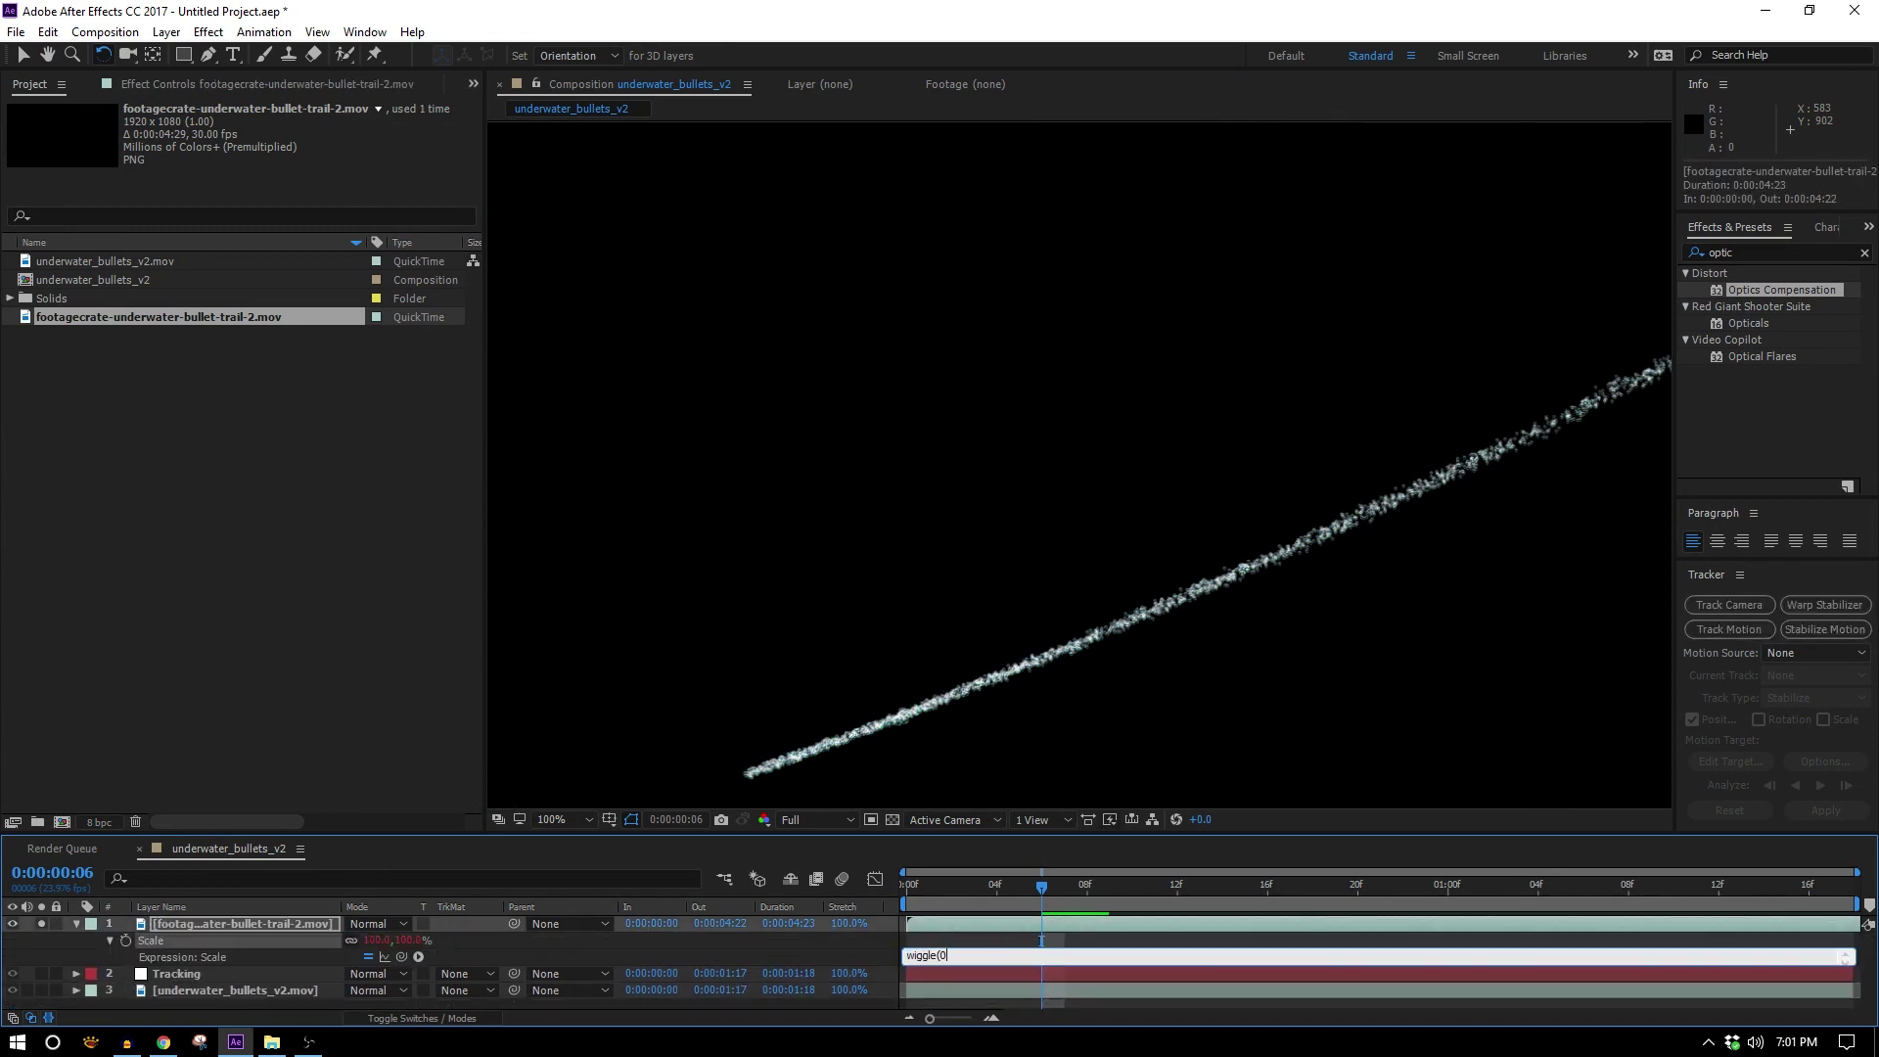
{"action": "type", "text": ",10"}
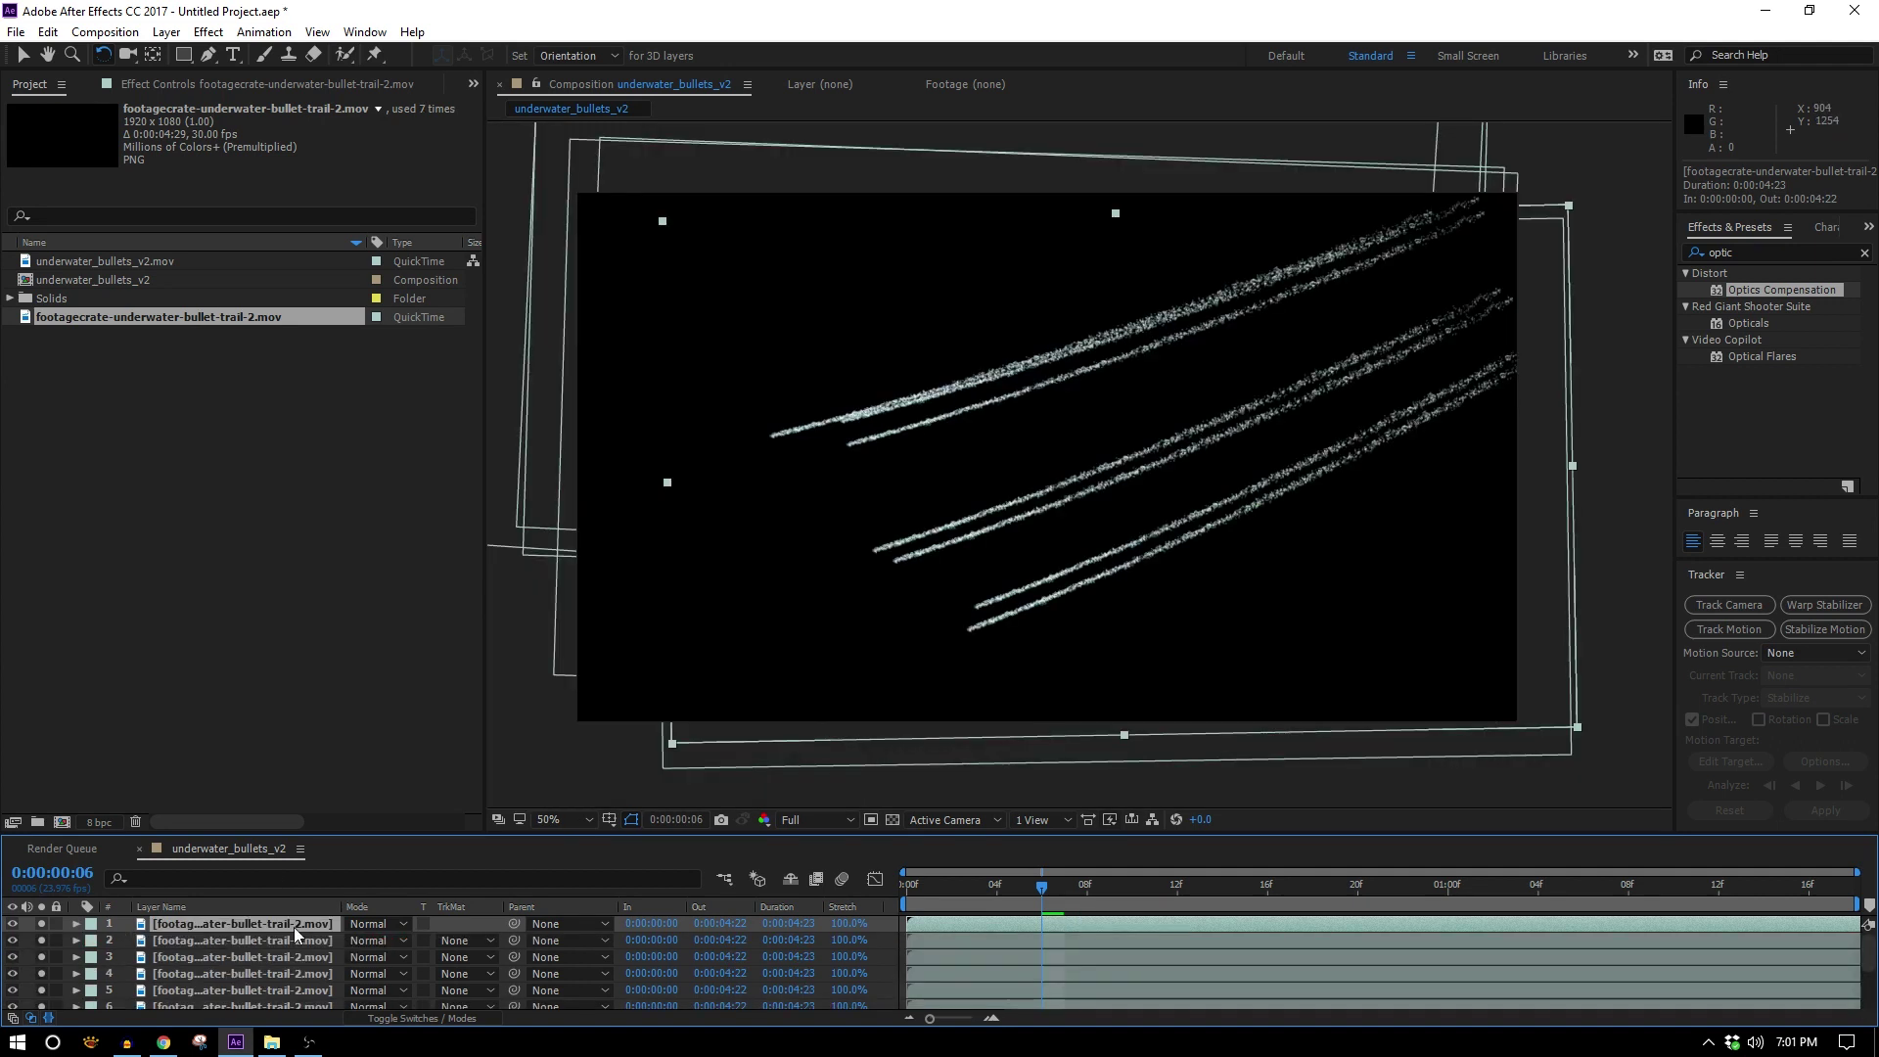
{"action": "left_click", "coordinate": [304, 966]}
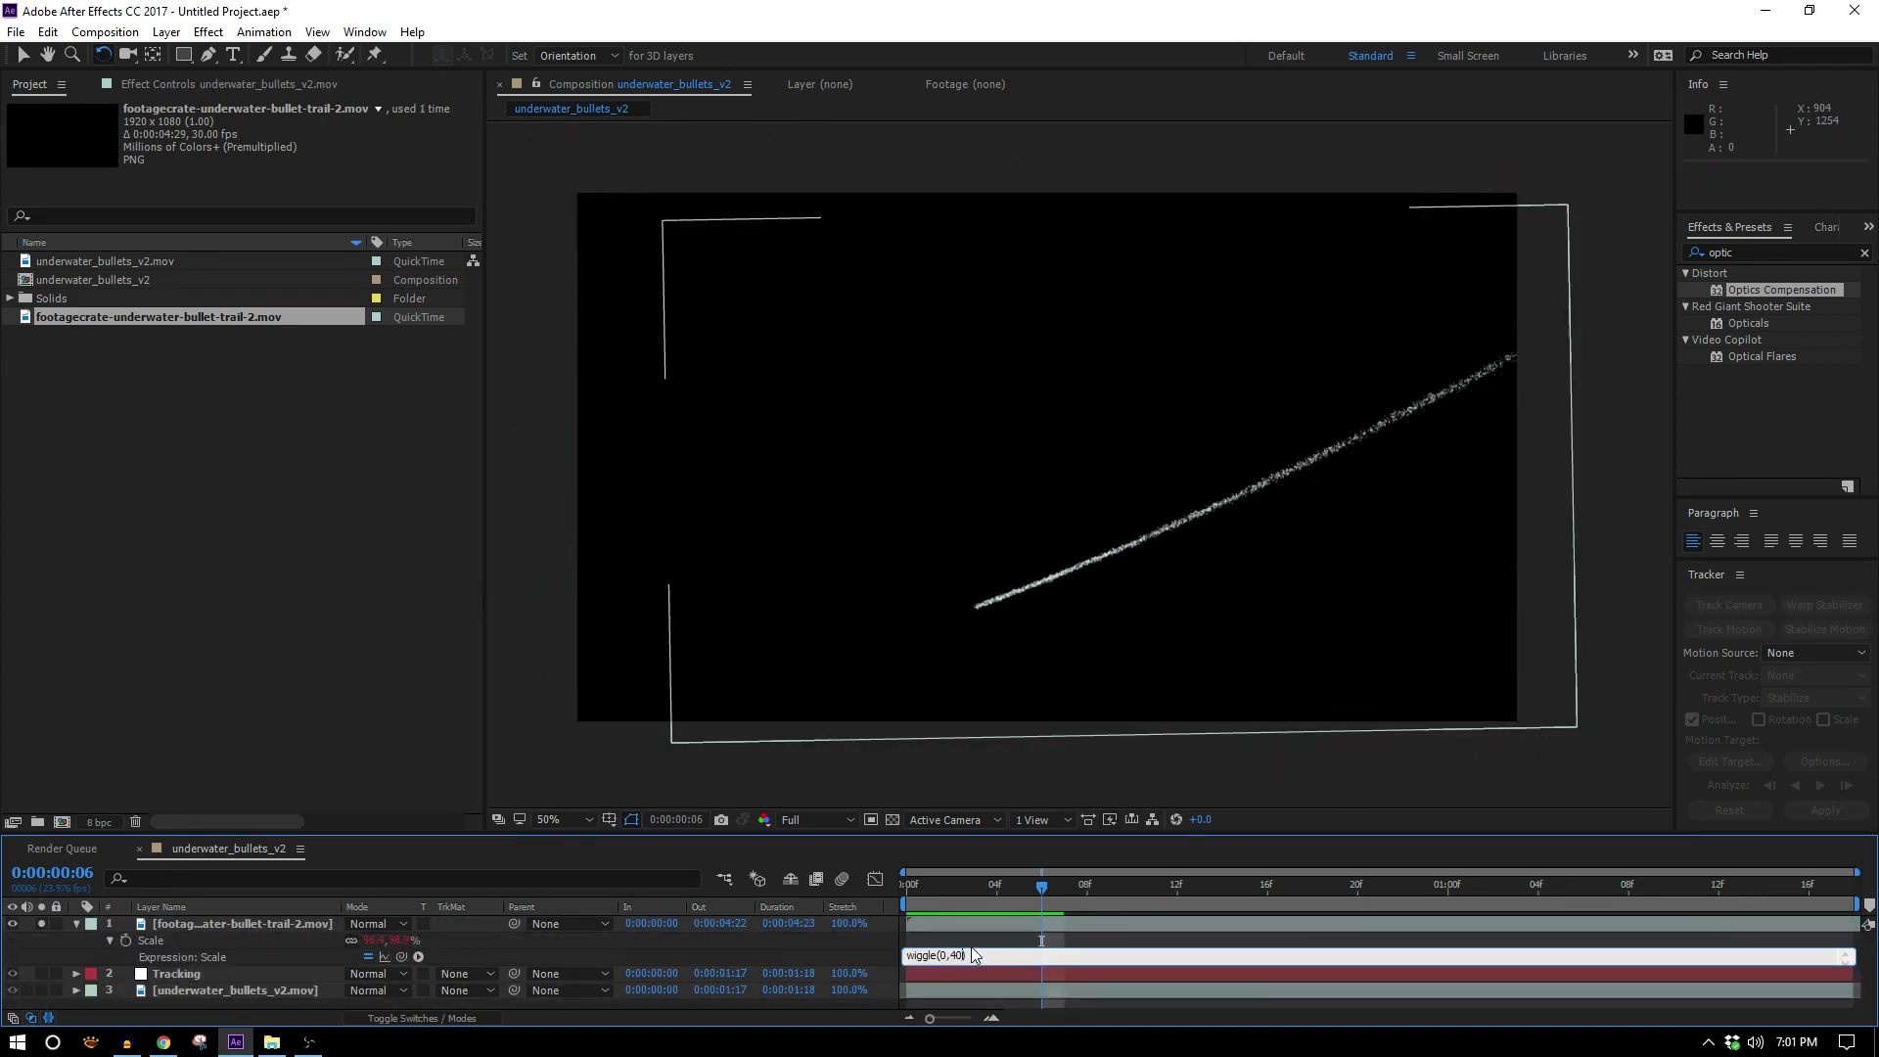
{"action": "left_click", "coordinate": [982, 937]}
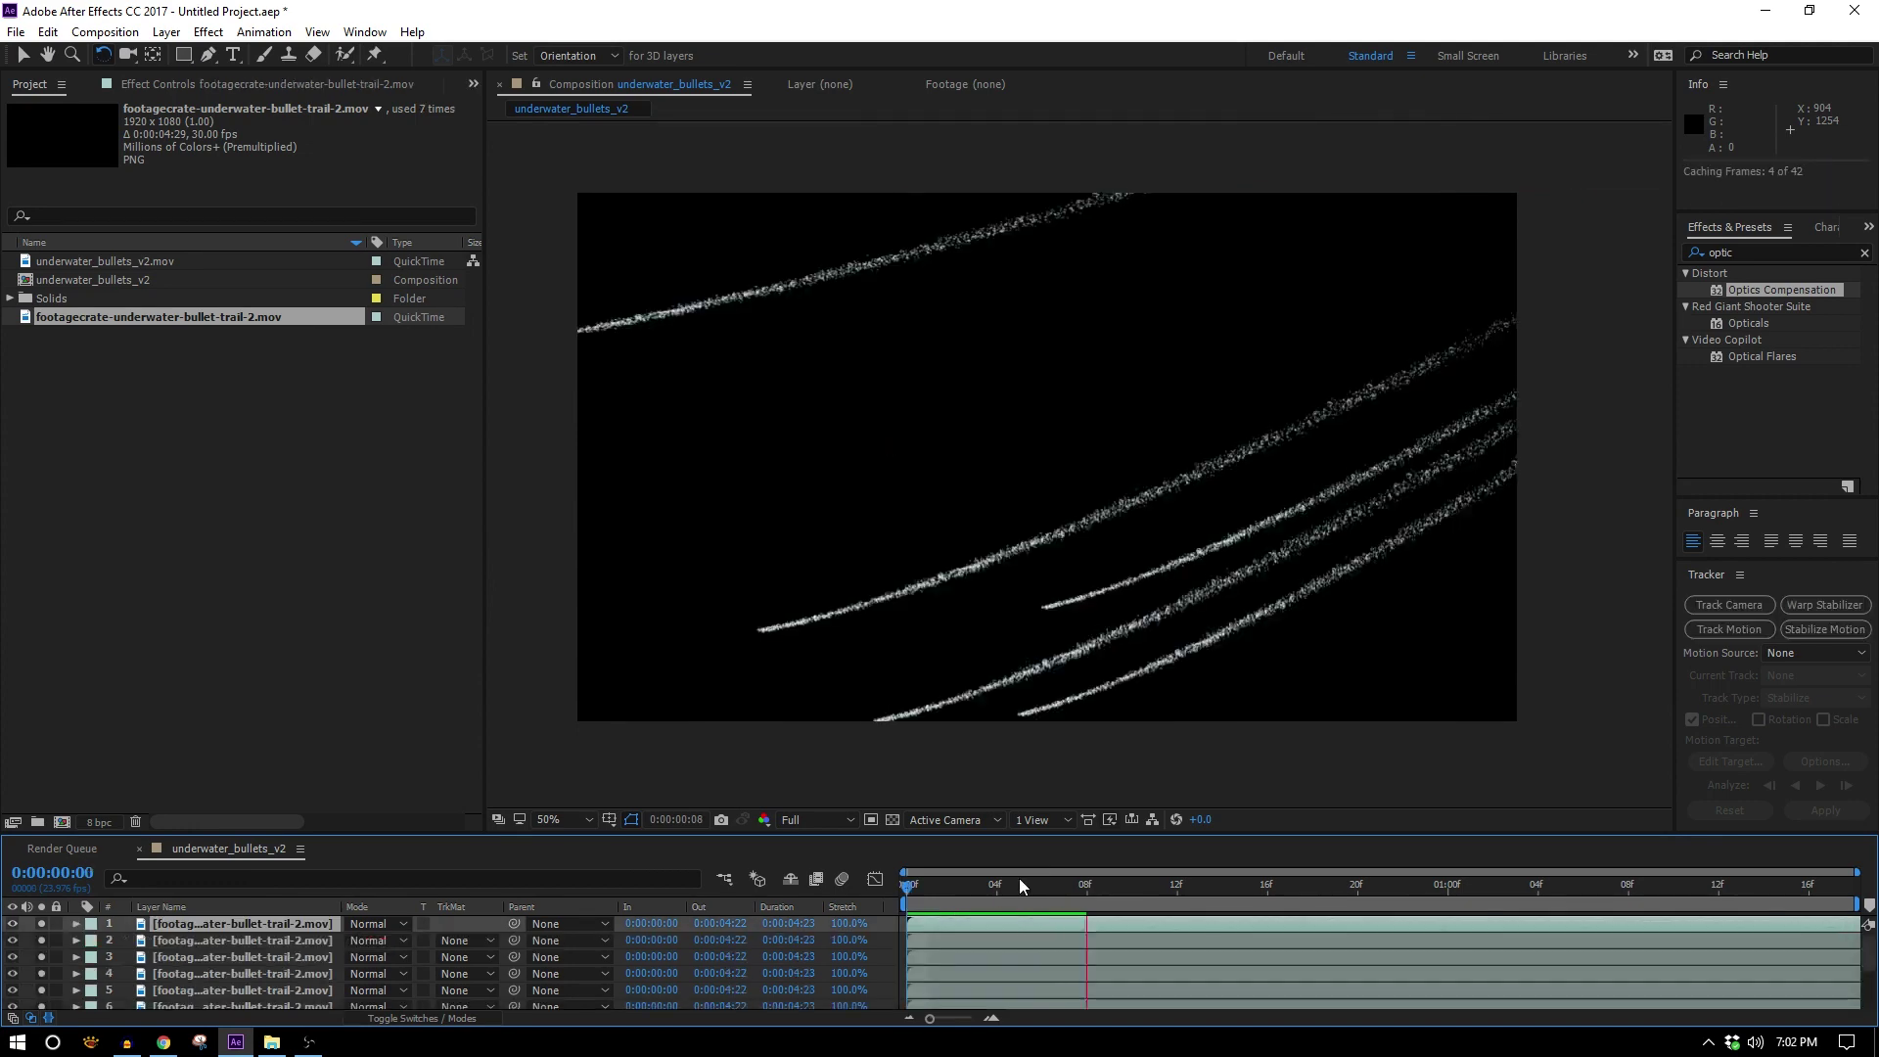
Preview the six bullet trail duplicates with their random rotation and scale, and delete those duplicates
{"action": "key", "text": "space"}
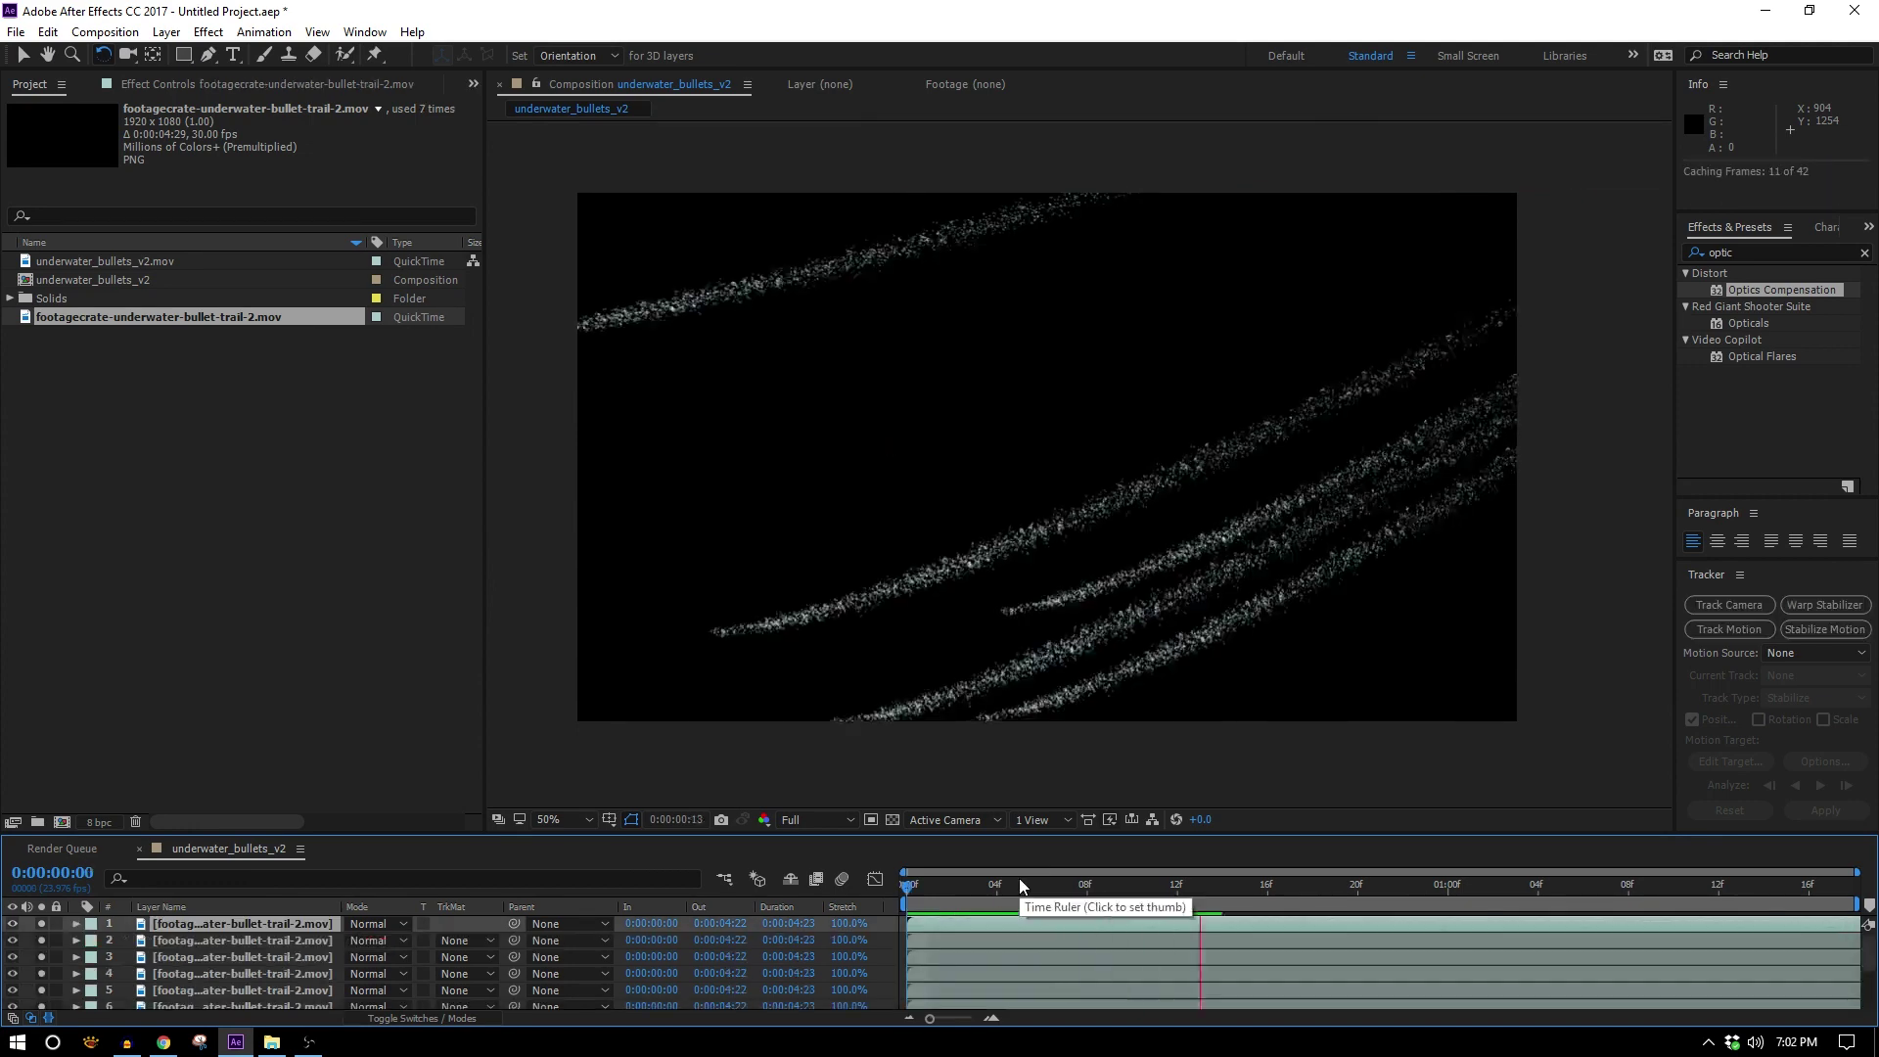
{"action": "left_click", "coordinate": [941, 959]}
{"action": "key", "text": "ctrl+a"}
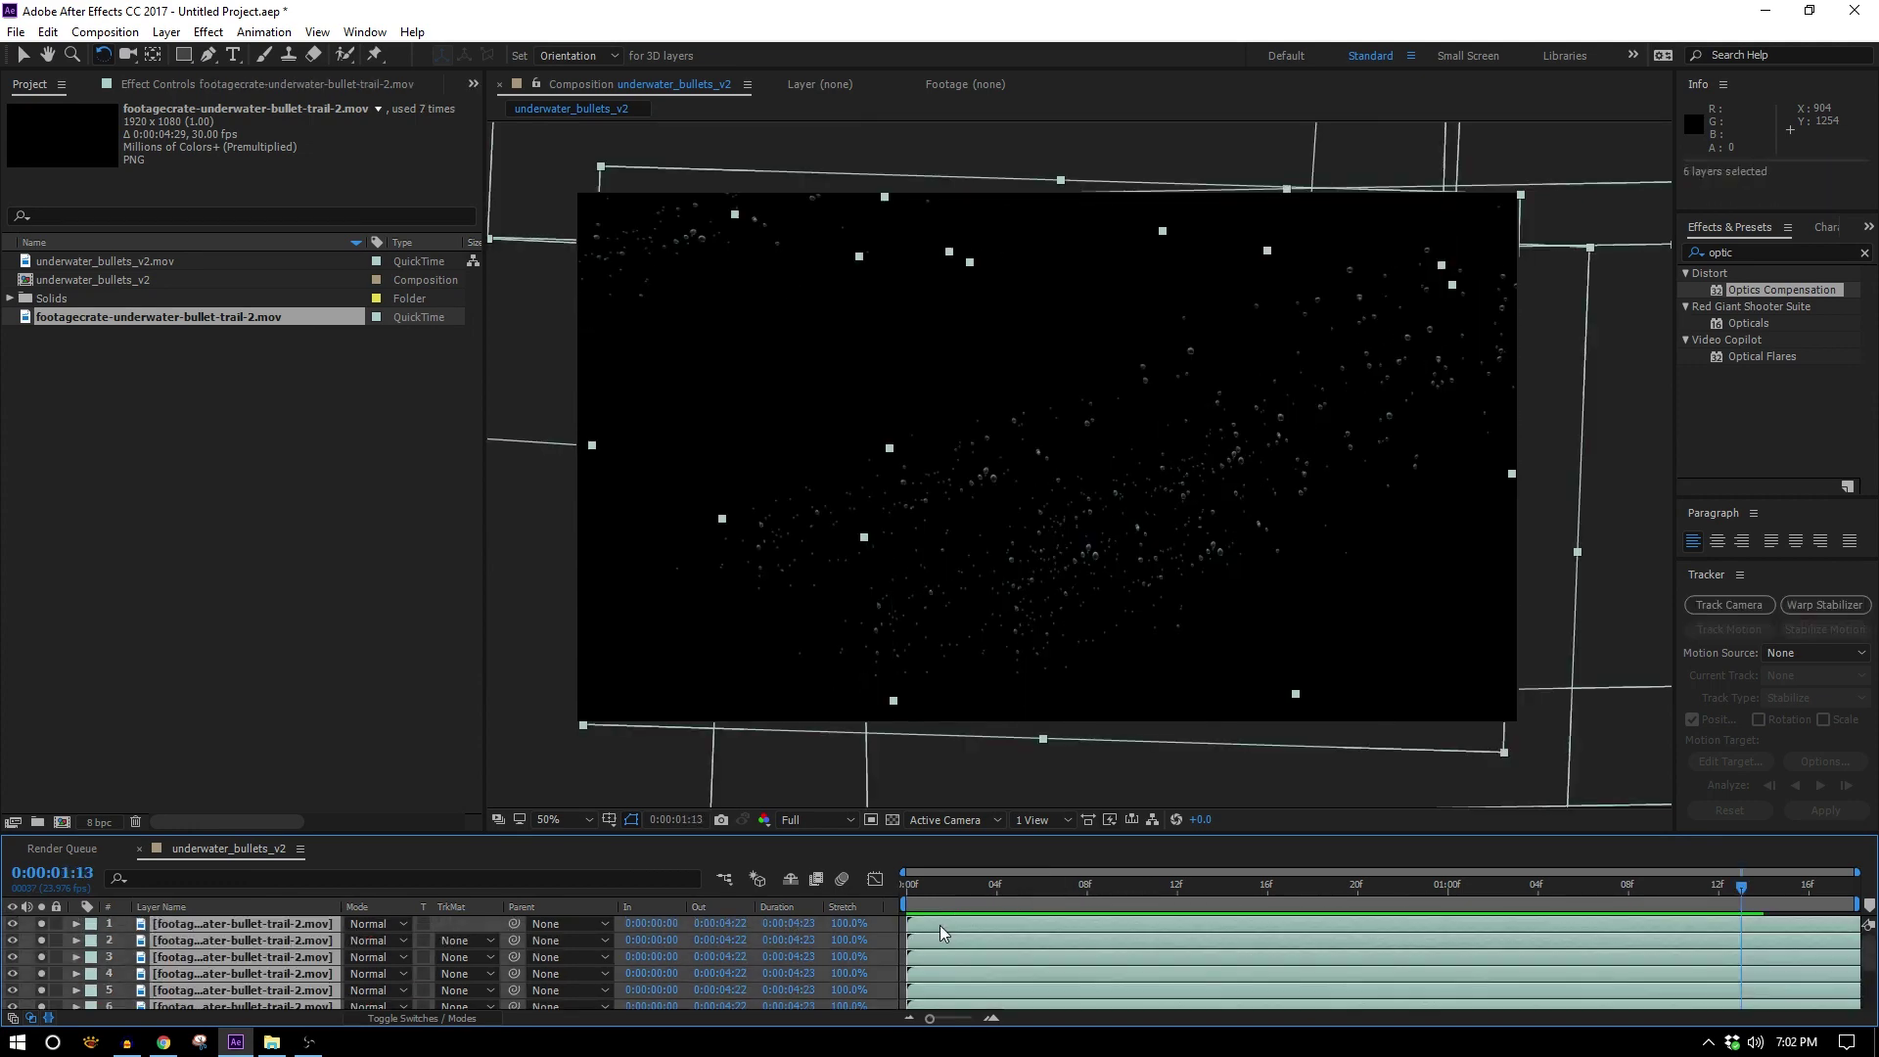
{"action": "key", "text": "Delete"}
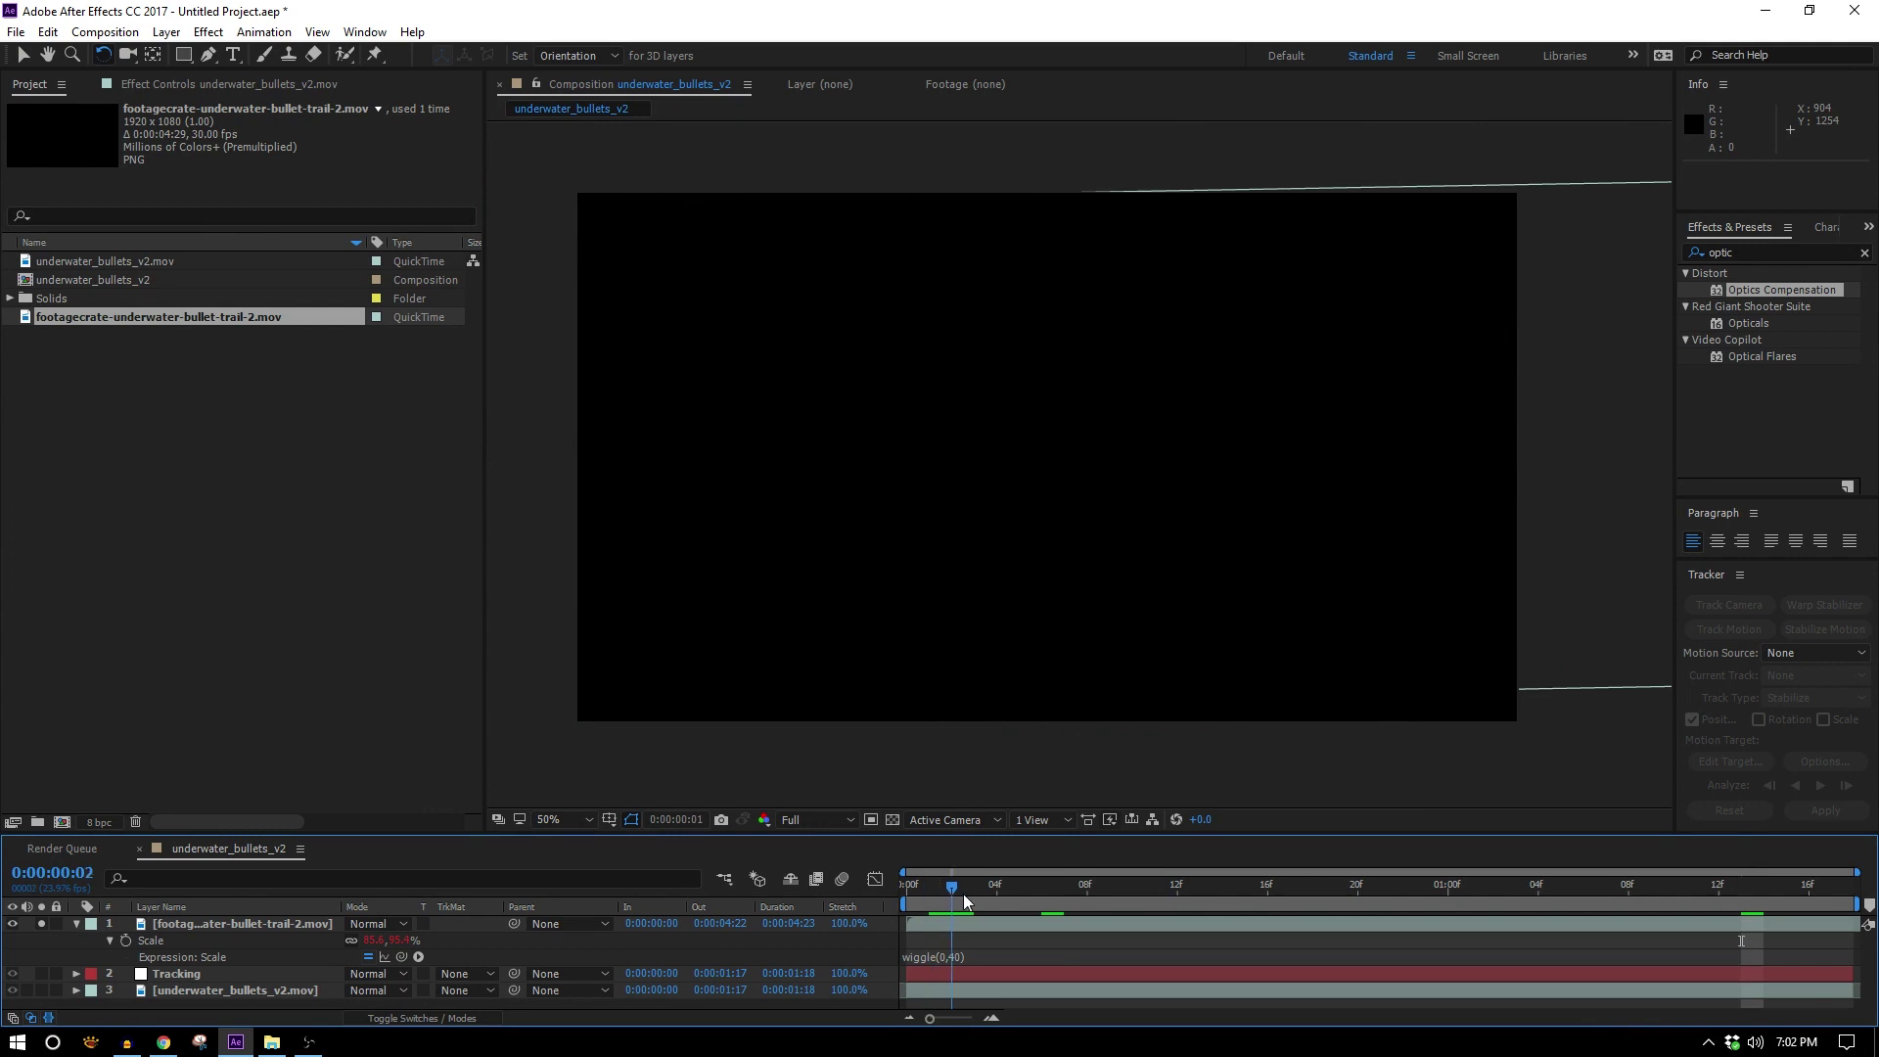
Add a wiggle(0,10) expression to the bullet trail layer's Position at 0:00:00:07
{"action": "left_click_drag", "start_coordinate": [963, 894], "coordinate": [1063, 895]}
{"action": "left_click", "coordinate": [211, 922]}
{"action": "key", "text": "p"}
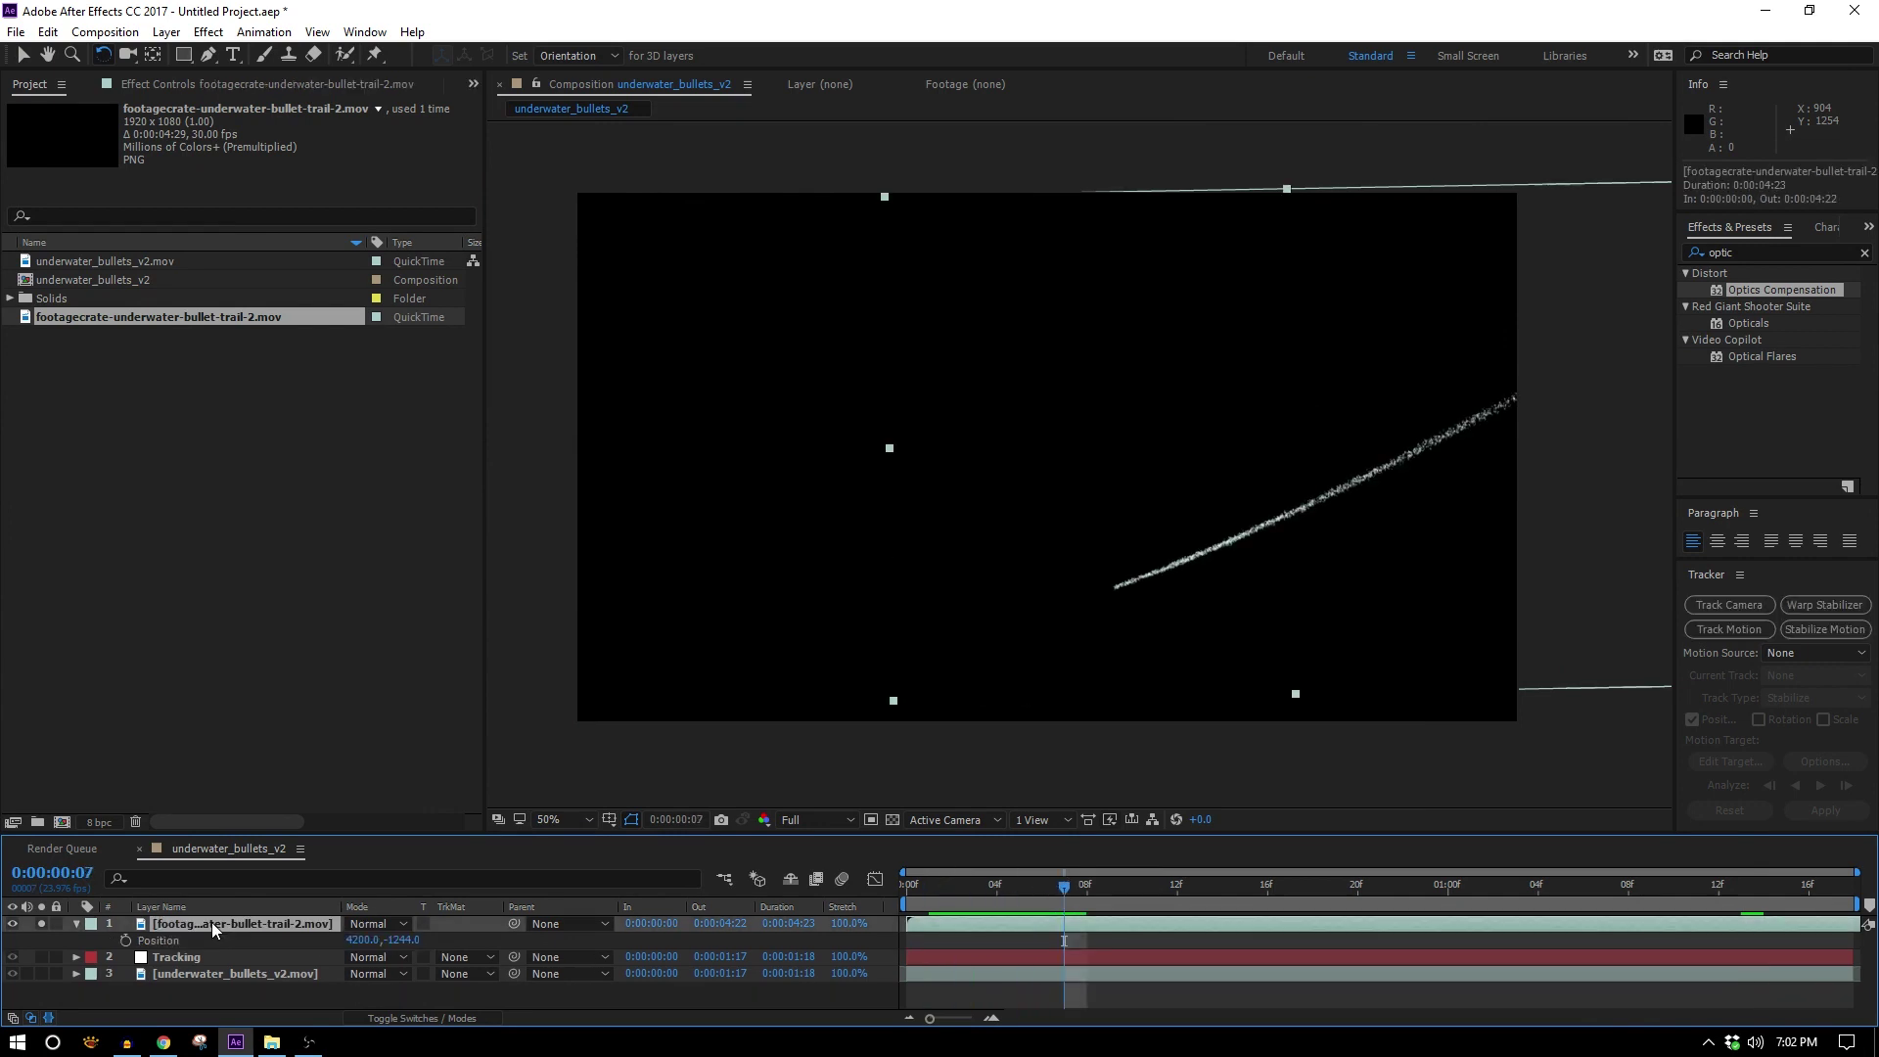
{"action": "left_click", "coordinate": [125, 940], "text": "alt"}
{"action": "type", "text": "wiggle(0,"}
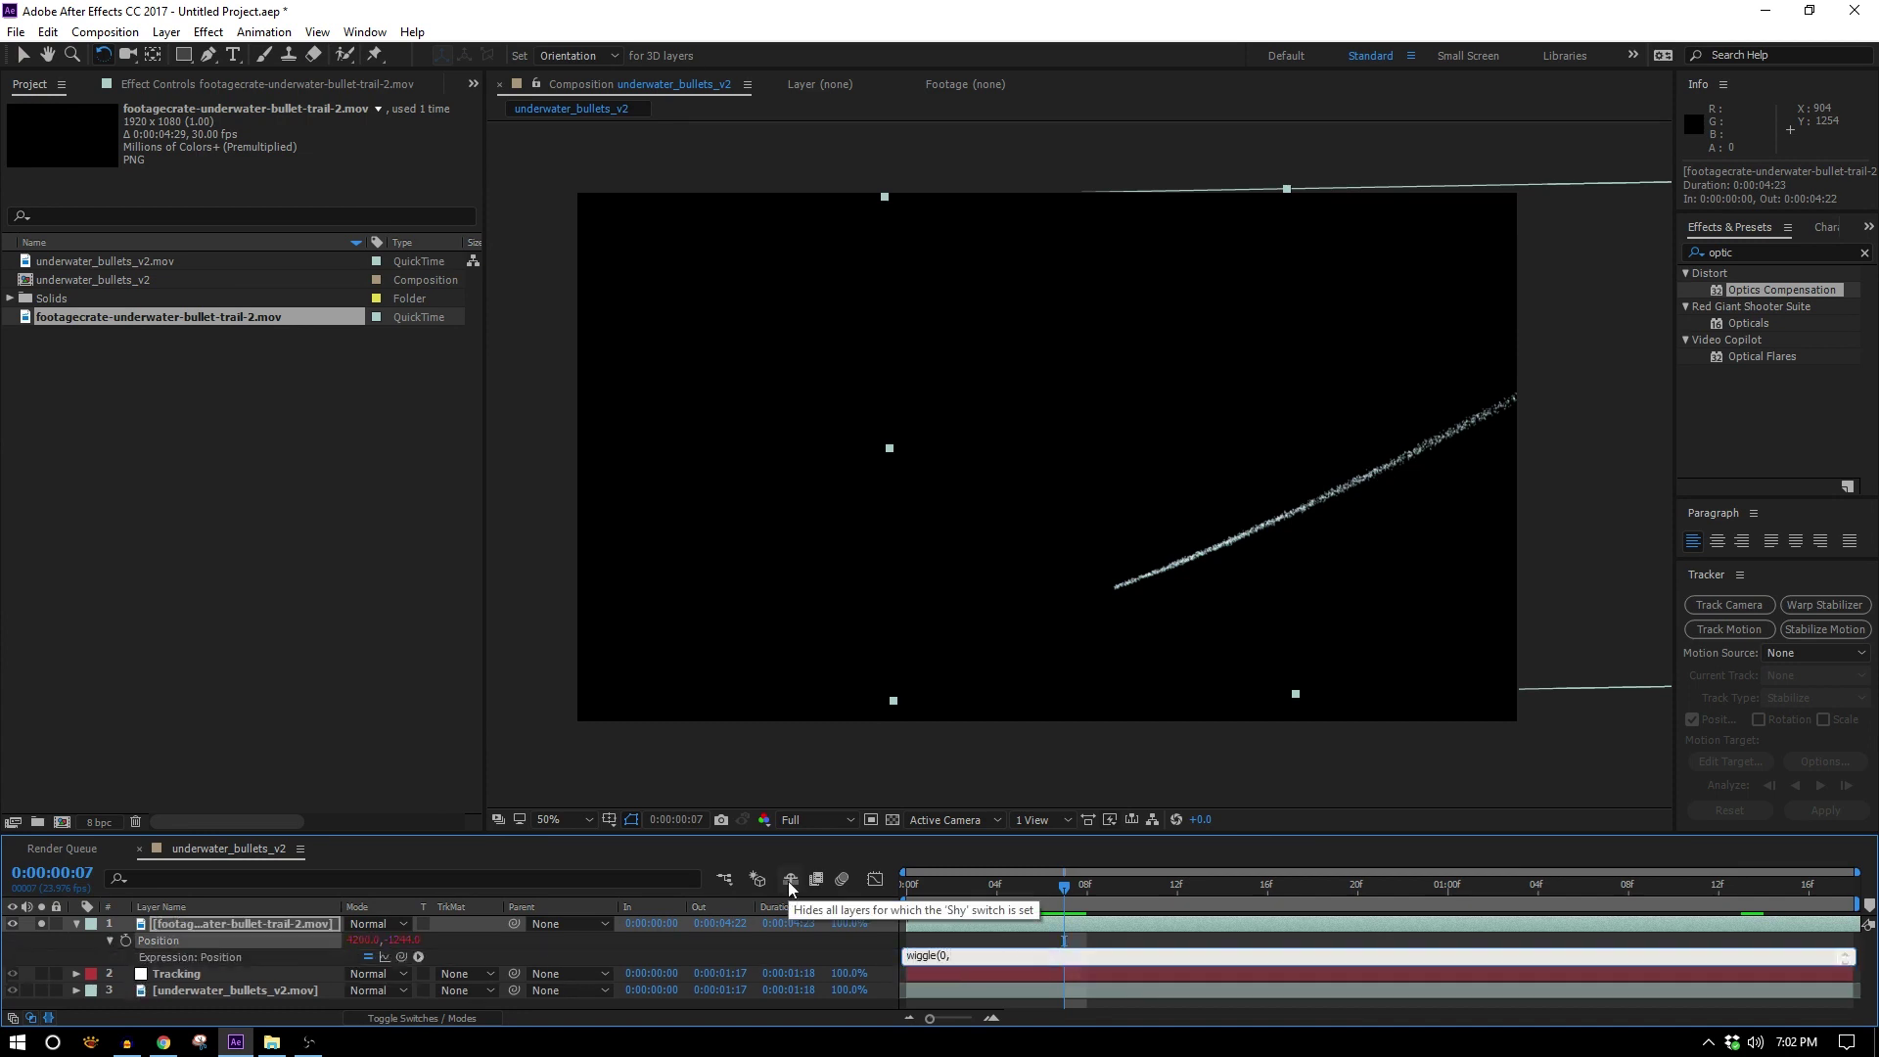
{"action": "type", "text": "10)"}
{"action": "left_click", "coordinate": [191, 928]}
Change the bullet trail layer's Scale expression to wiggle(0,25)
{"action": "key", "text": "s"}
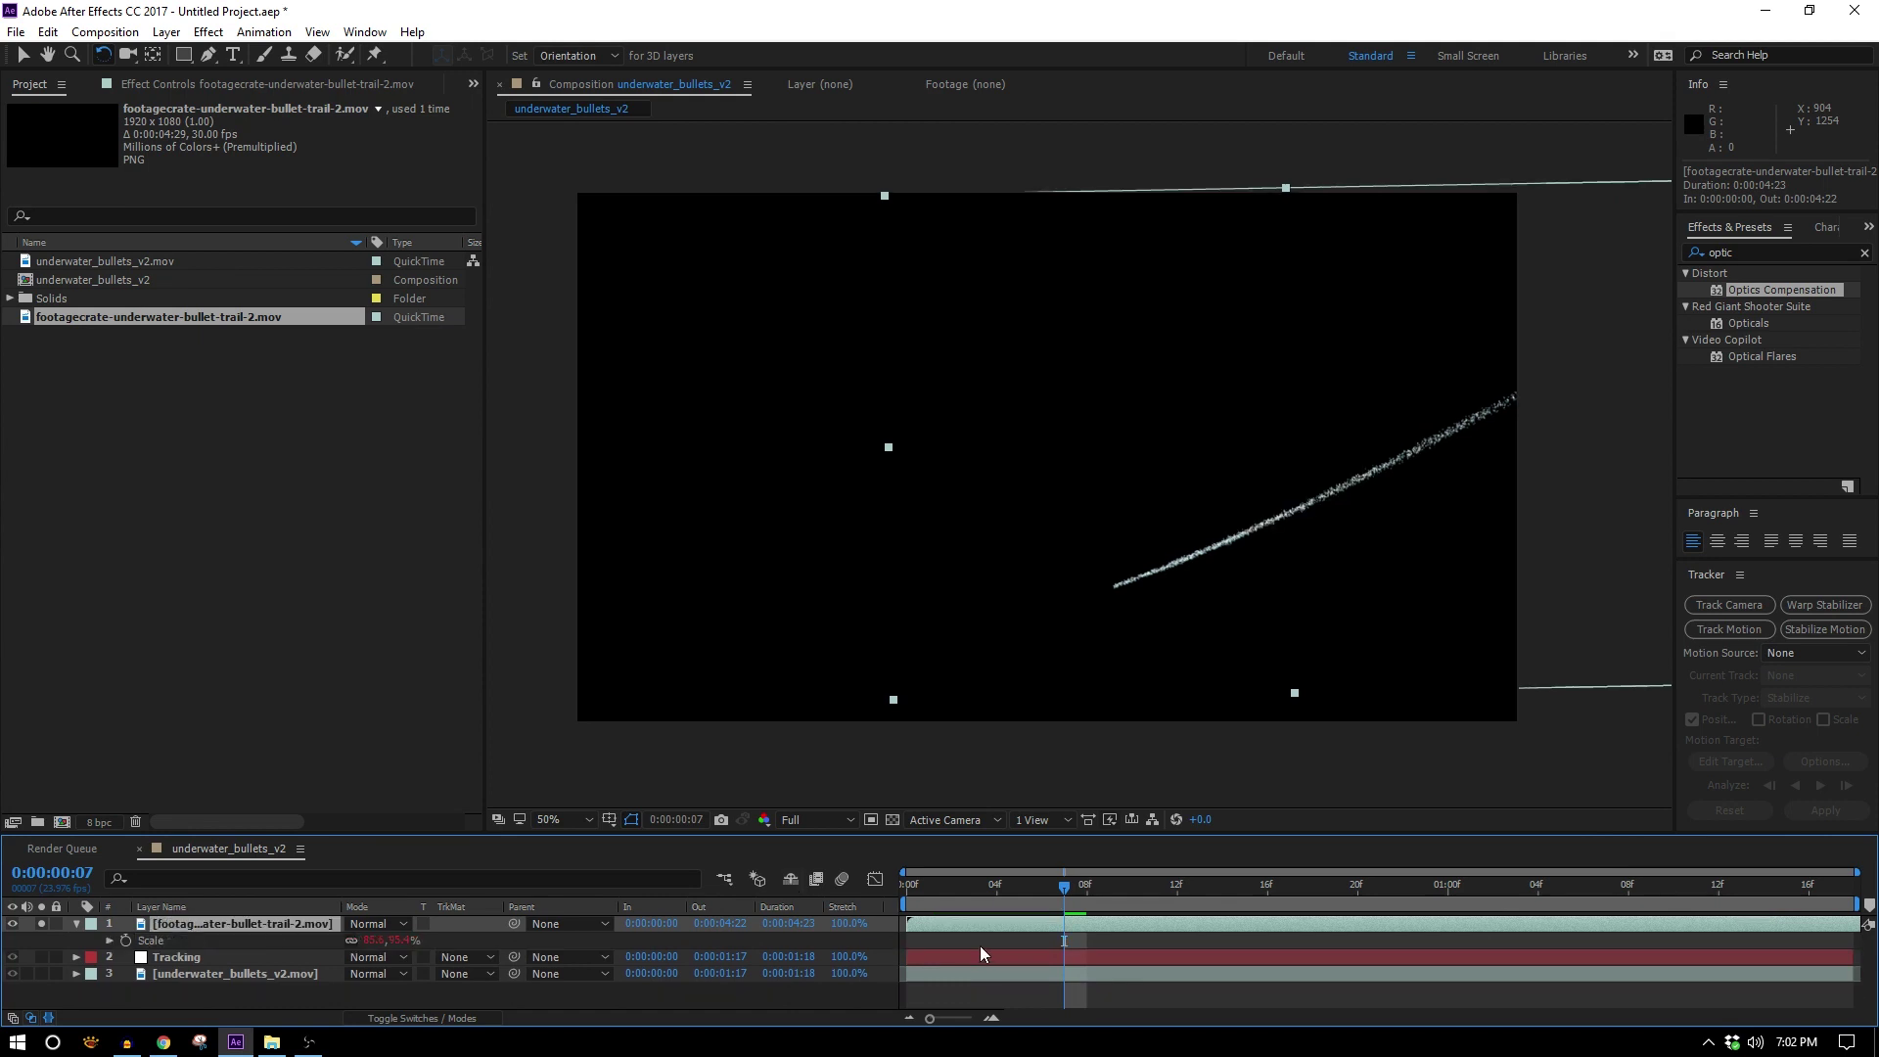
{"action": "key", "text": "e"}
{"action": "key", "text": "e"}
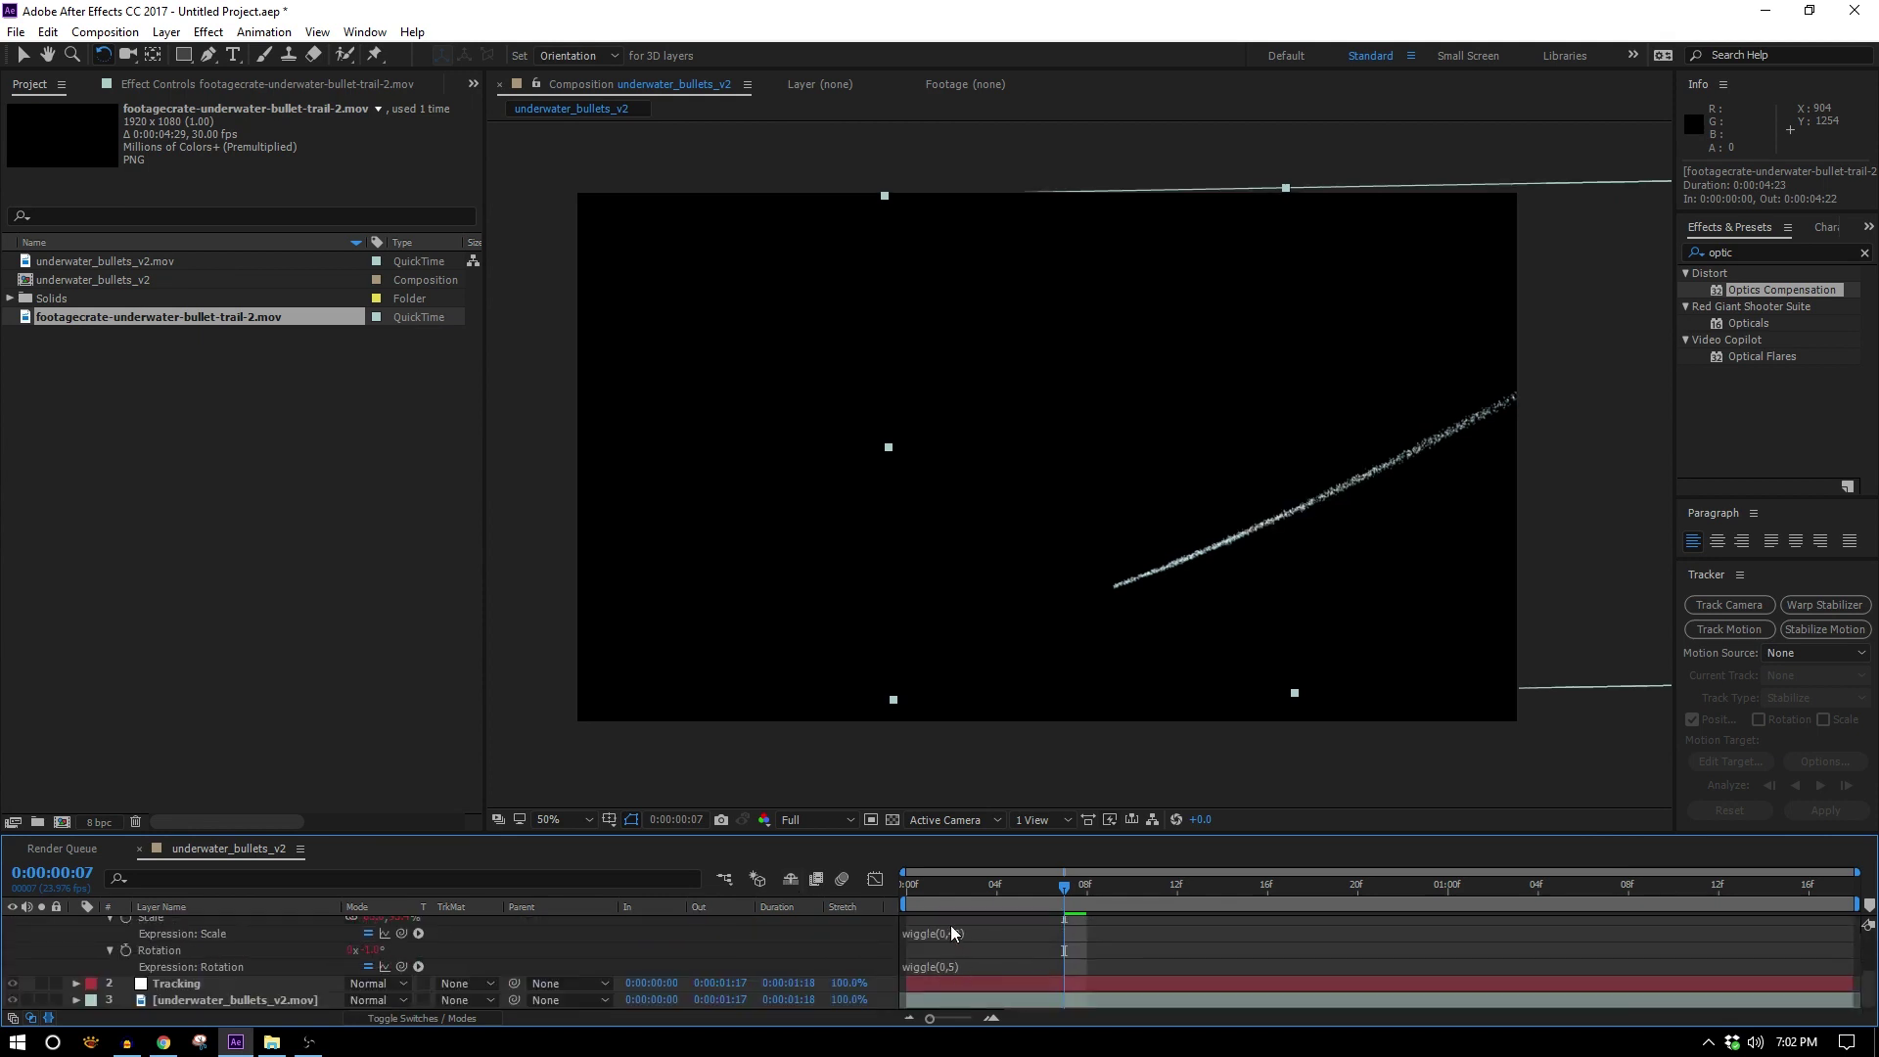
{"action": "left_click", "coordinate": [953, 933]}
{"action": "left_click_drag", "start_coordinate": [964, 935], "coordinate": [957, 936]}
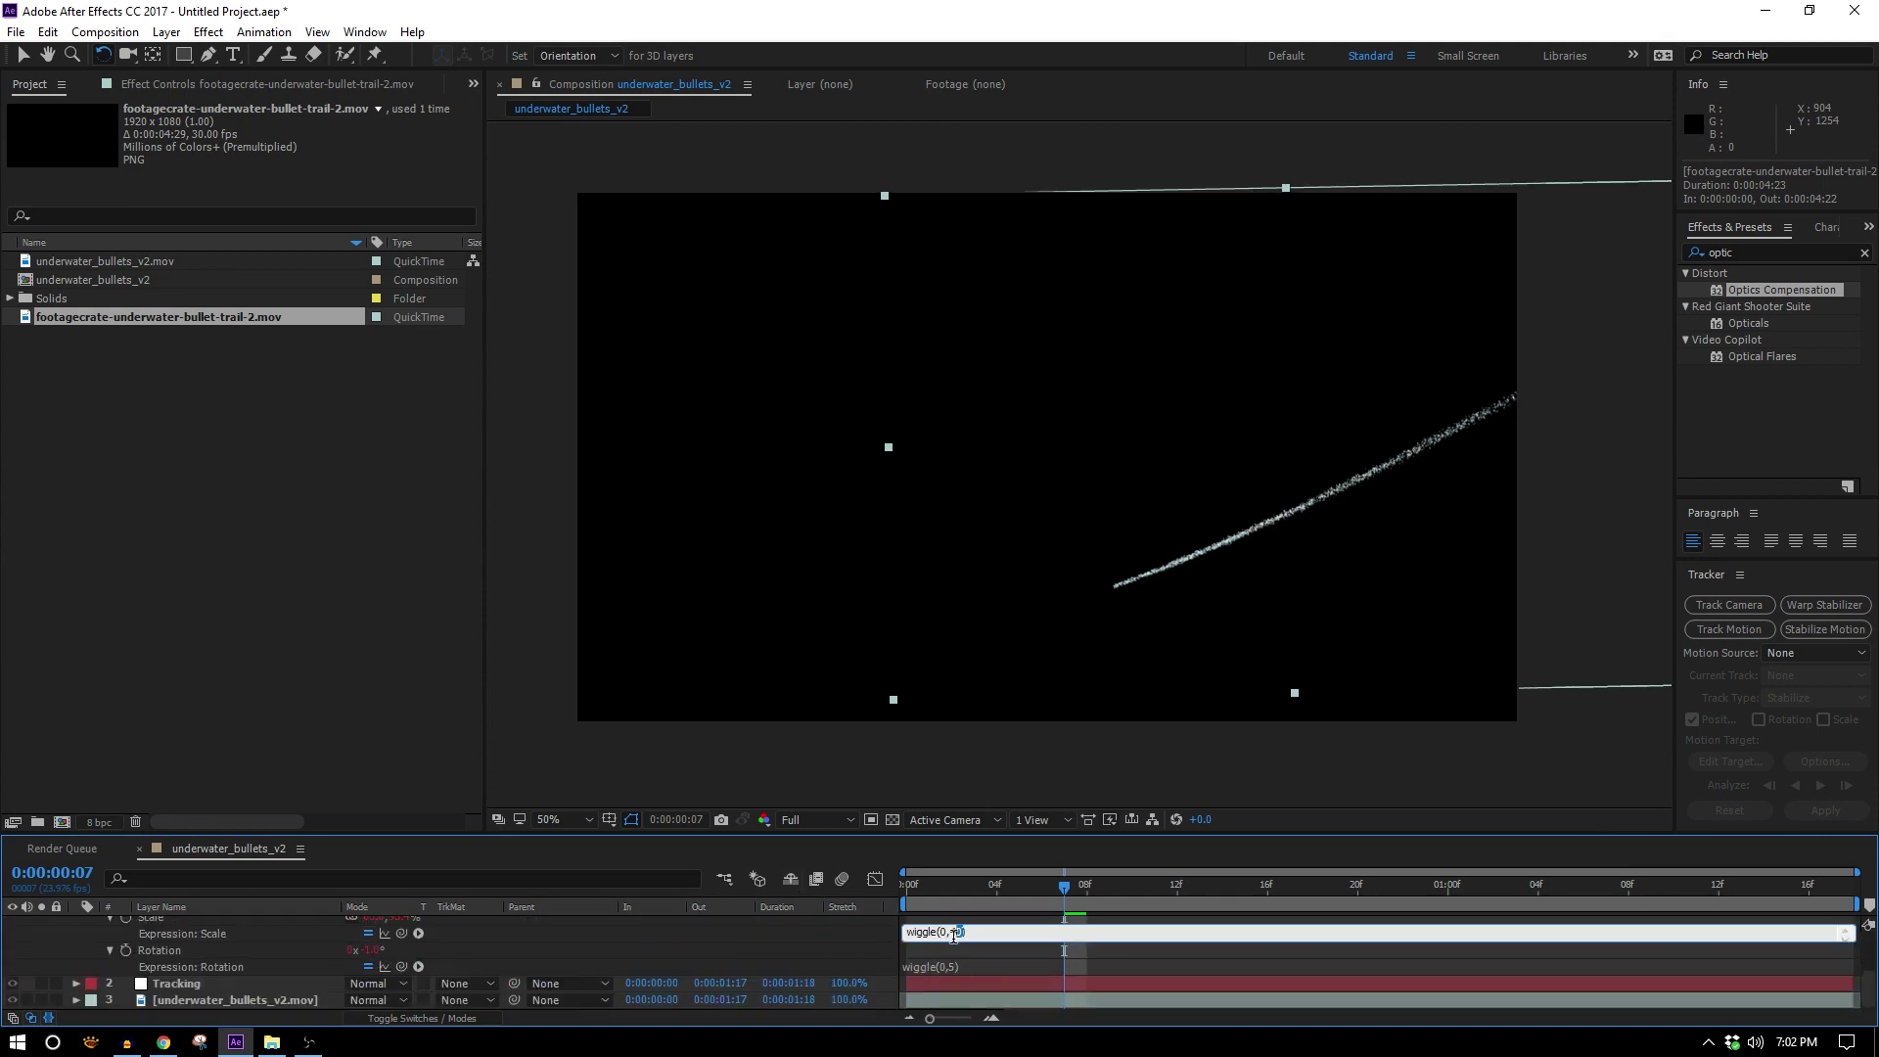
{"action": "left_click", "coordinate": [986, 964]}
Return to the first frame, collapse the bullet trail layer's properties and duplicate the layer four times
{"action": "left_click_drag", "start_coordinate": [1037, 885], "coordinate": [841, 891]}
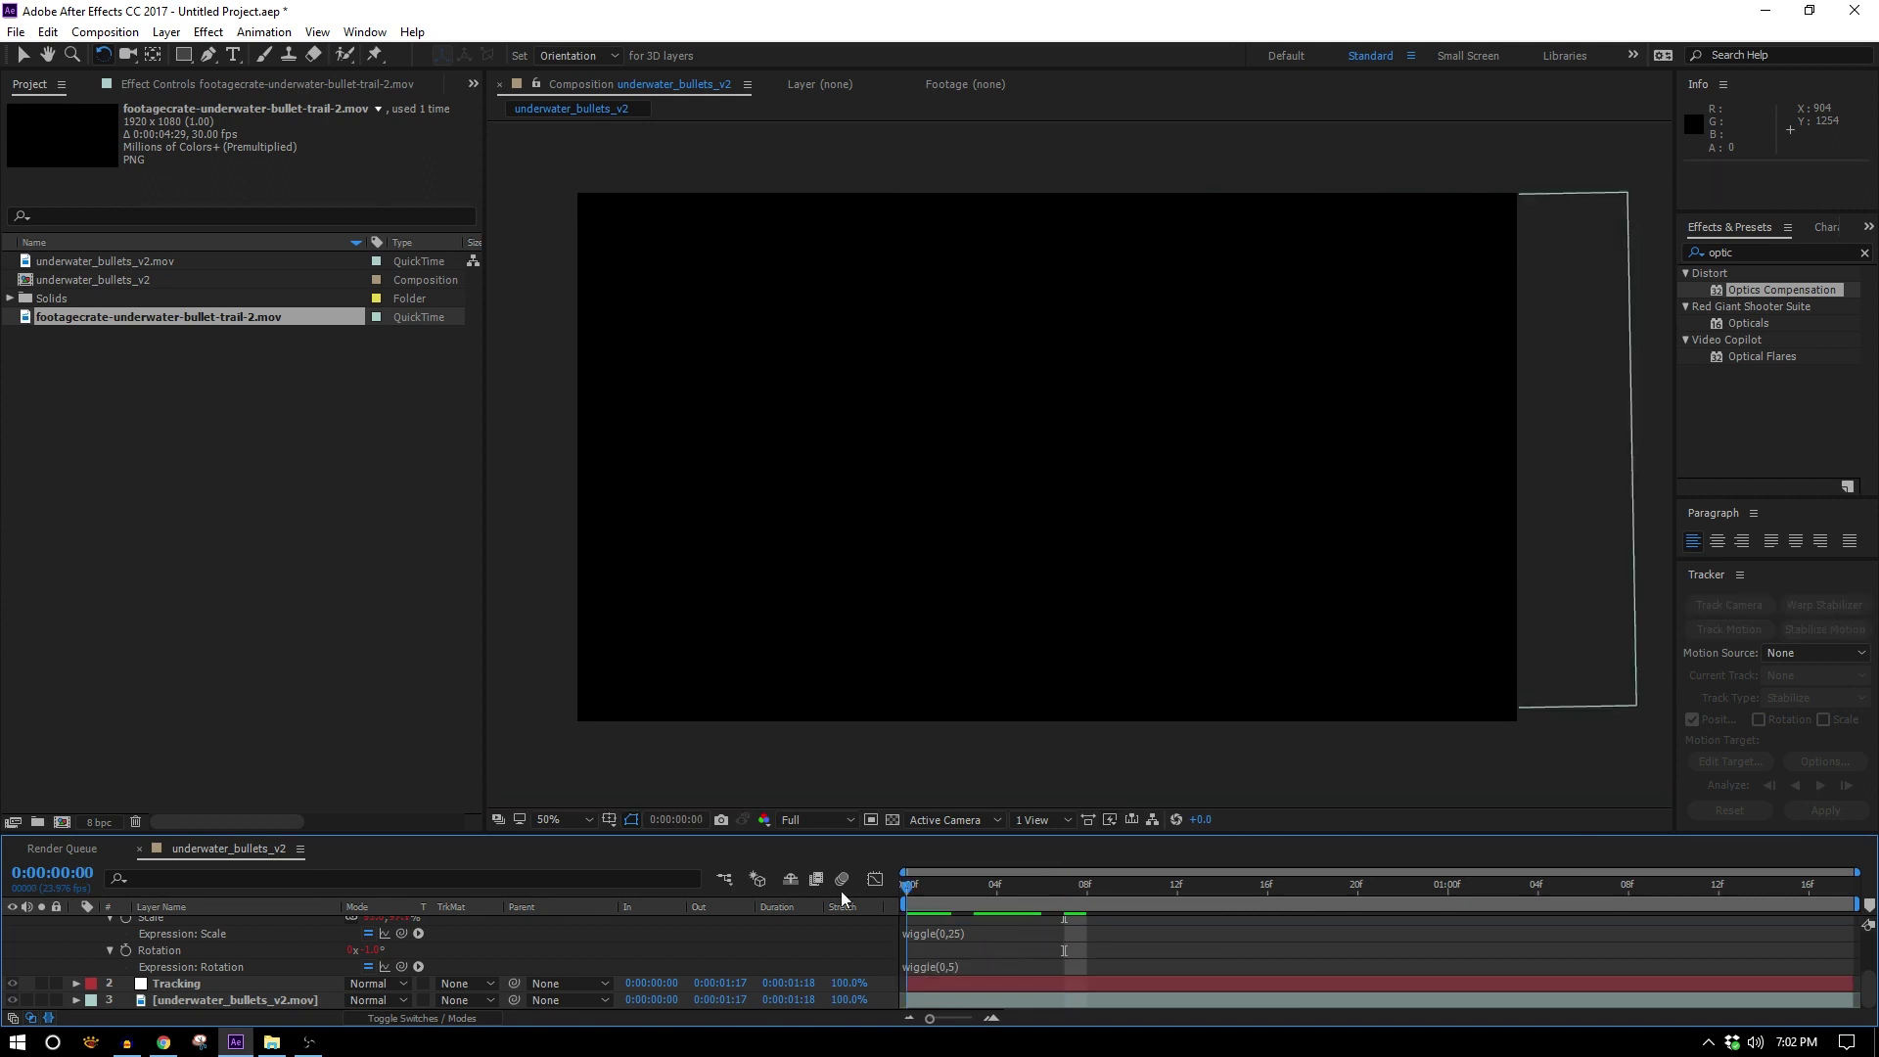
{"action": "scroll", "coordinate": [812, 934], "scroll_direction": "up", "scroll_amount": 3}
{"action": "left_click", "coordinate": [77, 924]}
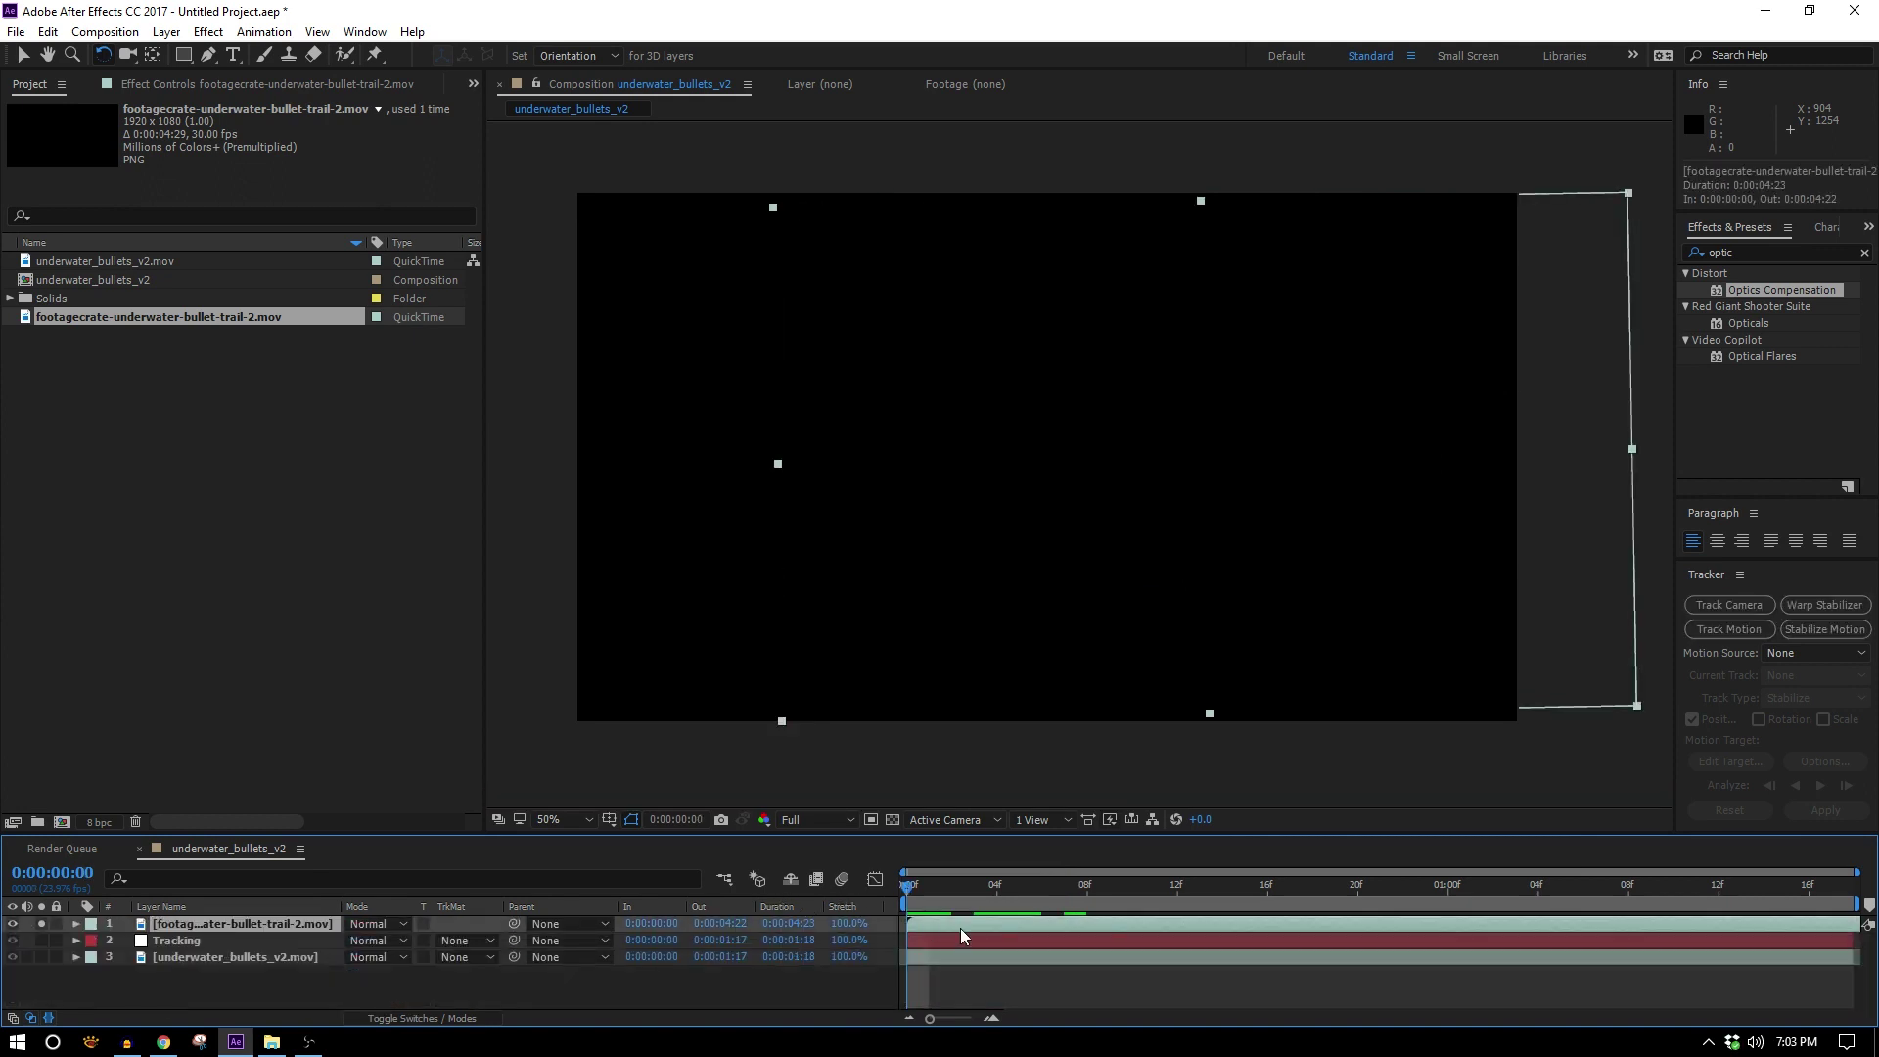
{"action": "key", "text": "ctrl+d"}
{"action": "key", "text": "ctrl+d"}
{"action": "key", "text": "ctrl+d"}
{"action": "key", "text": "ctrl+d"}
Stagger the bullet trail duplicates along the timeline, adding copies until there are twelve layers, and preview them
{"action": "left_click_drag", "start_coordinate": [943, 974], "coordinate": [1131, 943]}
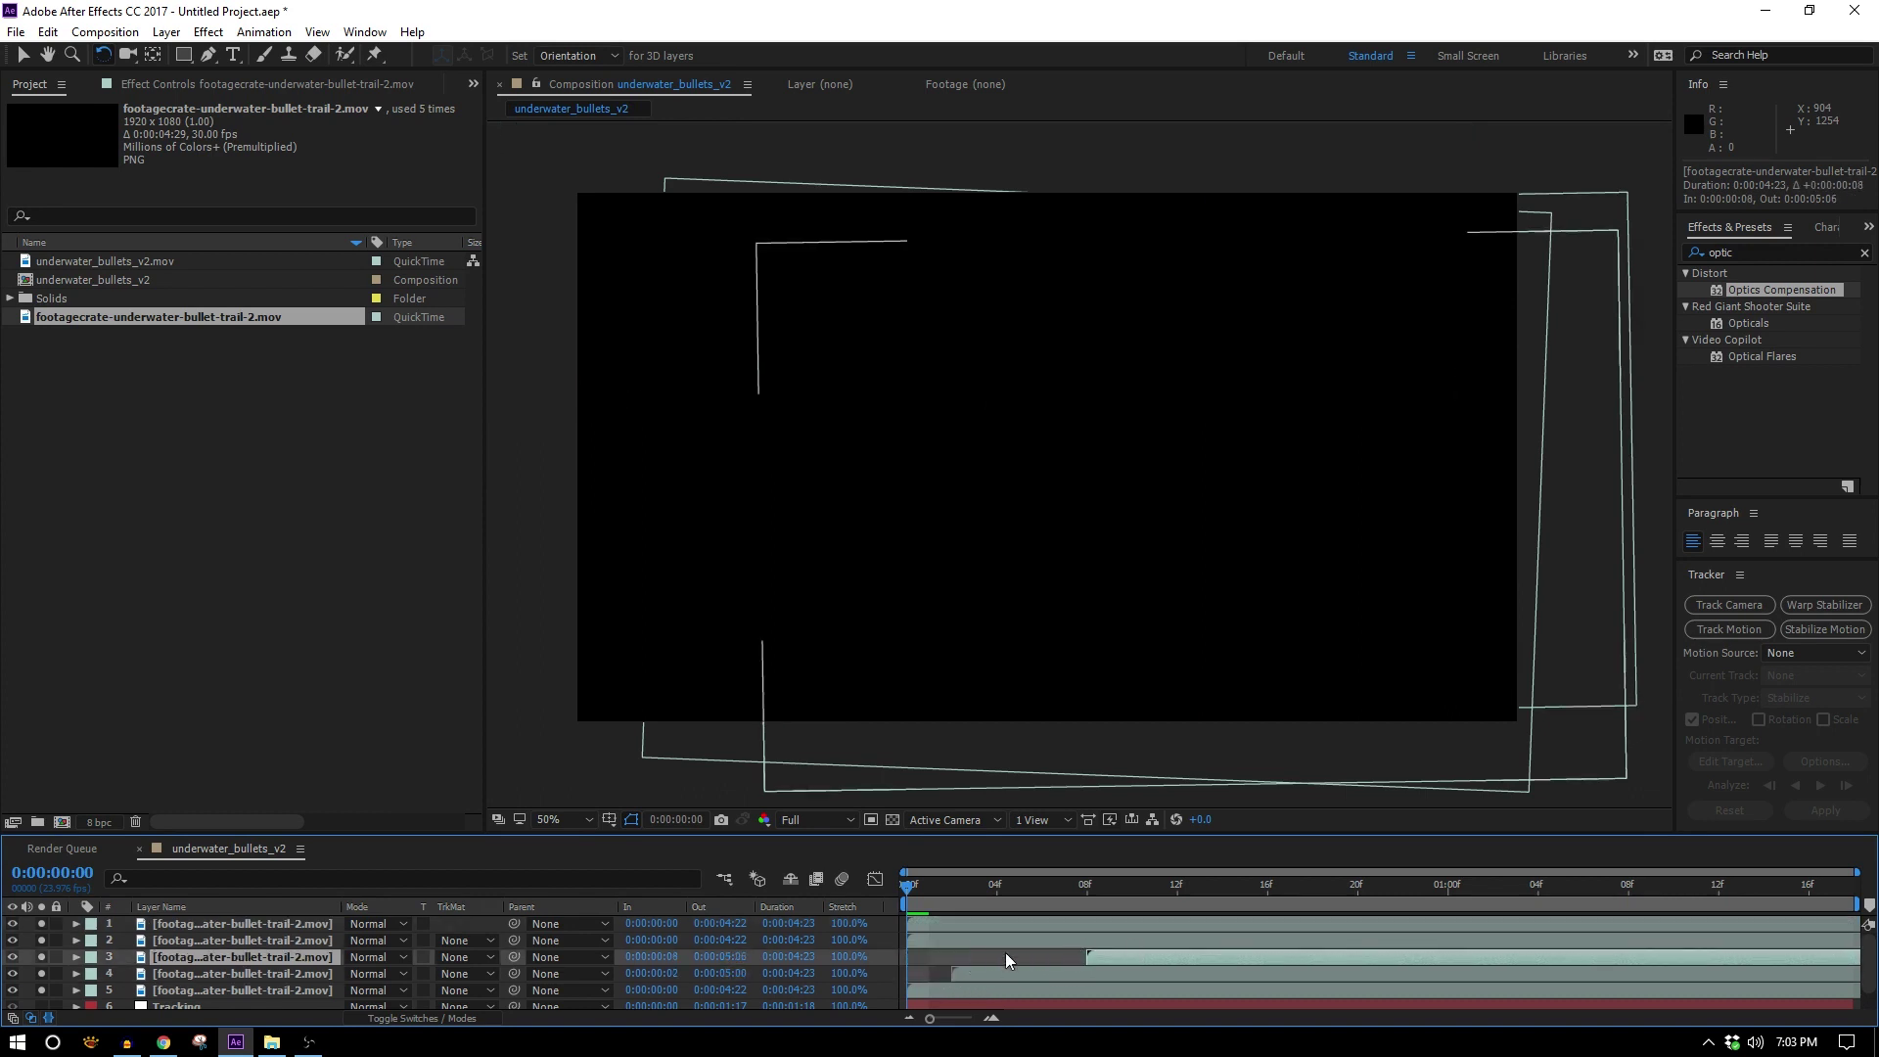
{"action": "left_click_drag", "start_coordinate": [1006, 943], "coordinate": [1280, 933]}
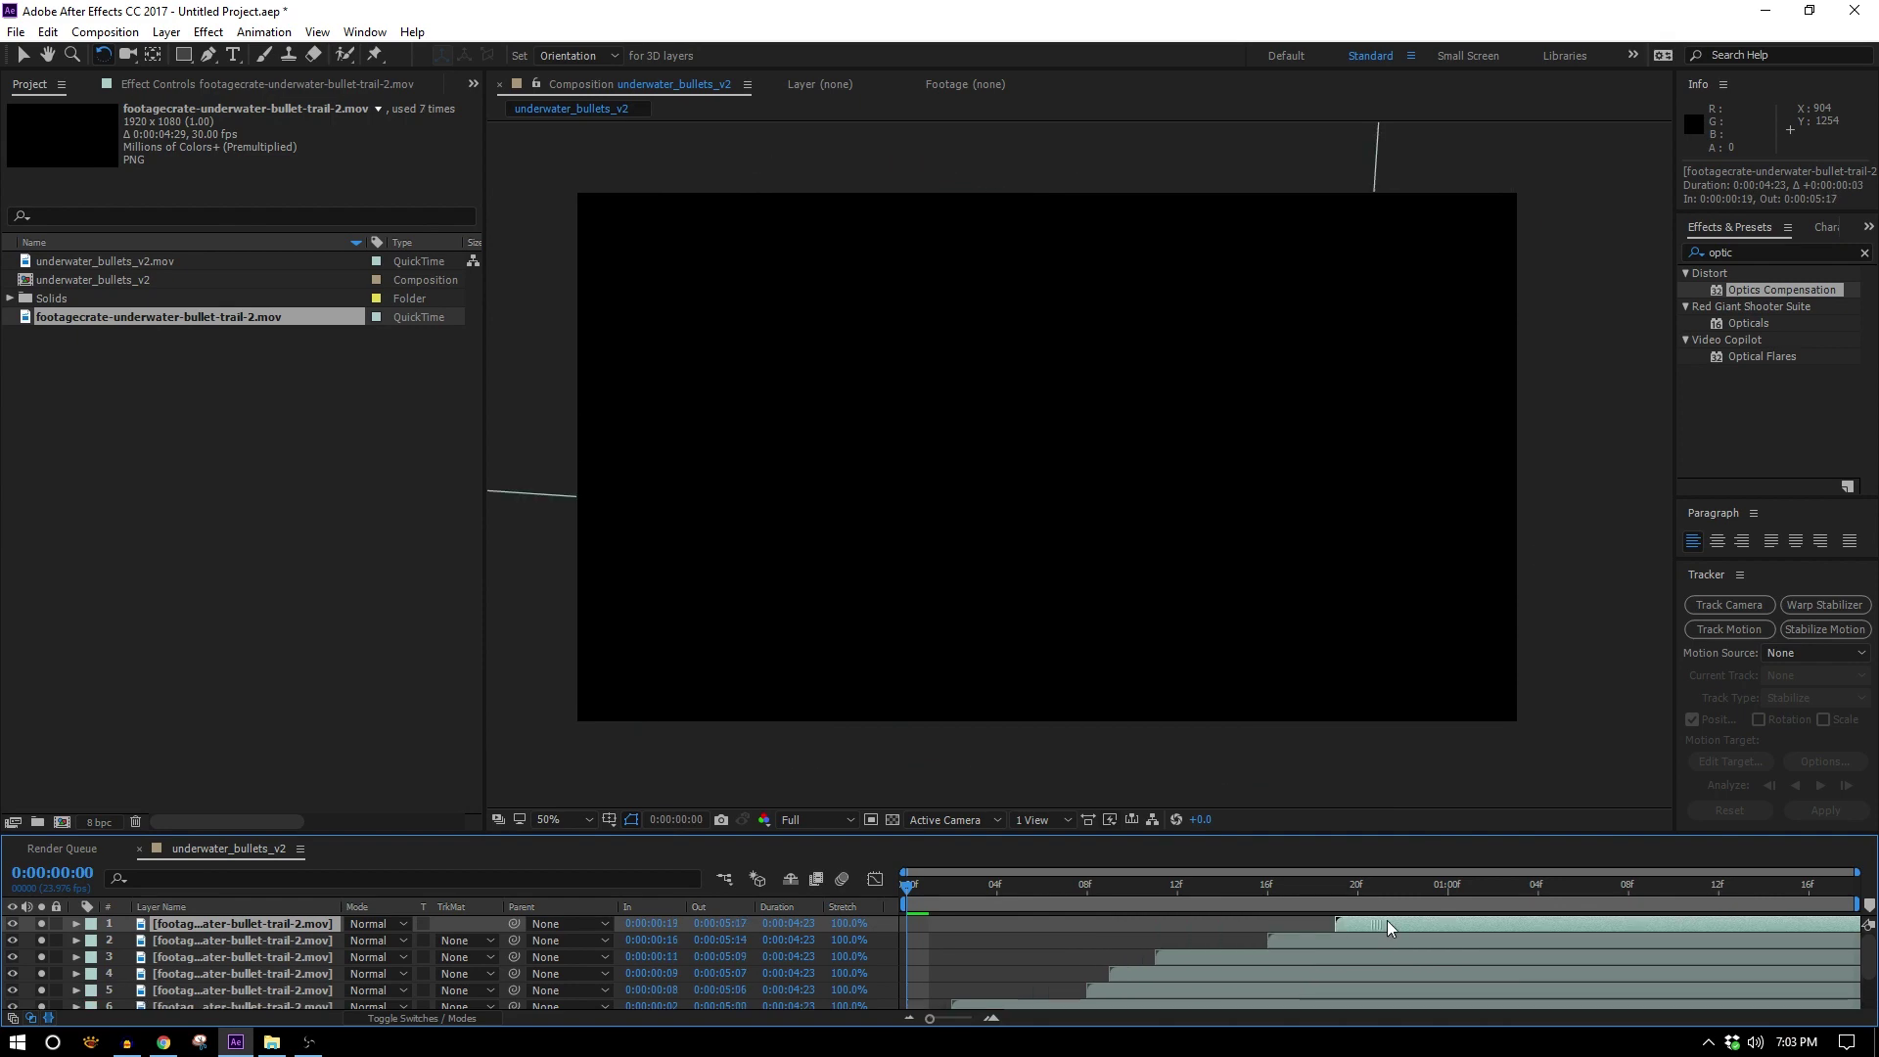
{"action": "left_click_drag", "start_coordinate": [1387, 921], "coordinate": [1409, 942]}
{"action": "scroll", "coordinate": [1406, 941], "scroll_direction": "down", "scroll_amount": 1}
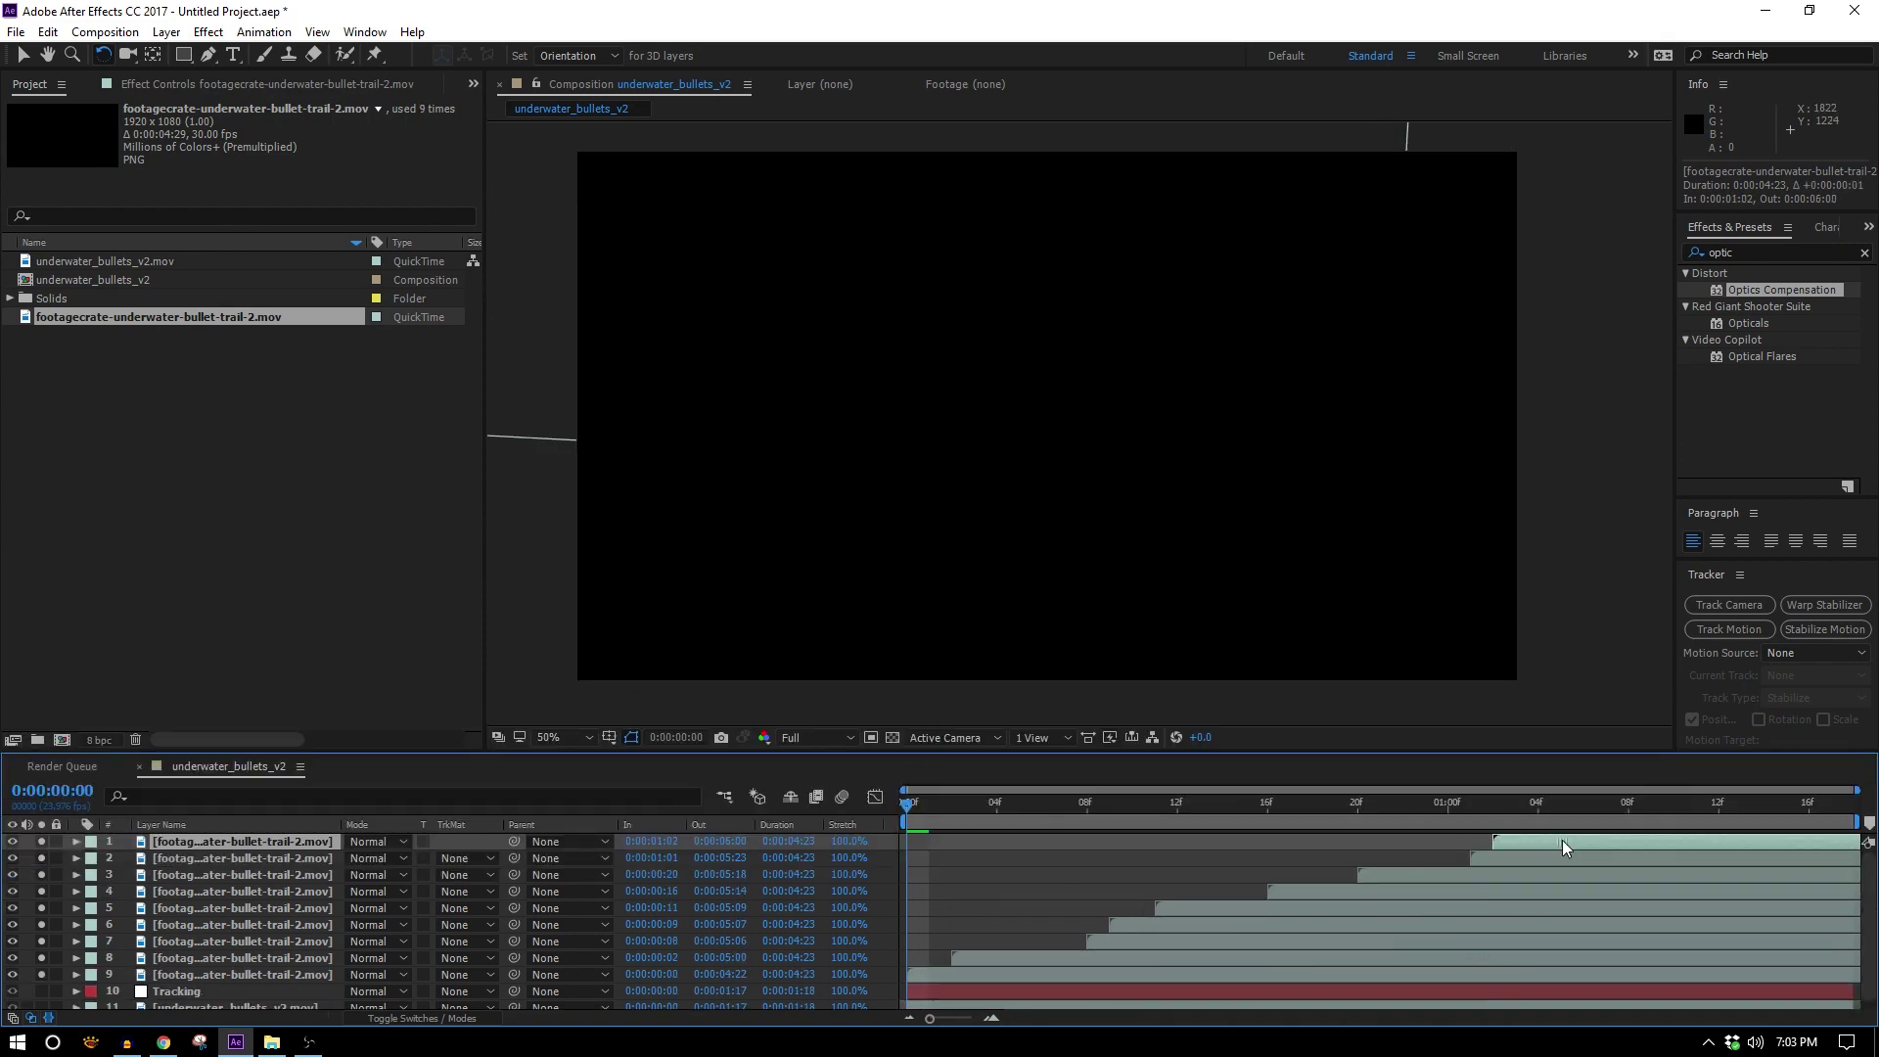
{"action": "left_click_drag", "start_coordinate": [1562, 840], "coordinate": [1581, 840]}
{"action": "key", "text": "ctrl+d"}
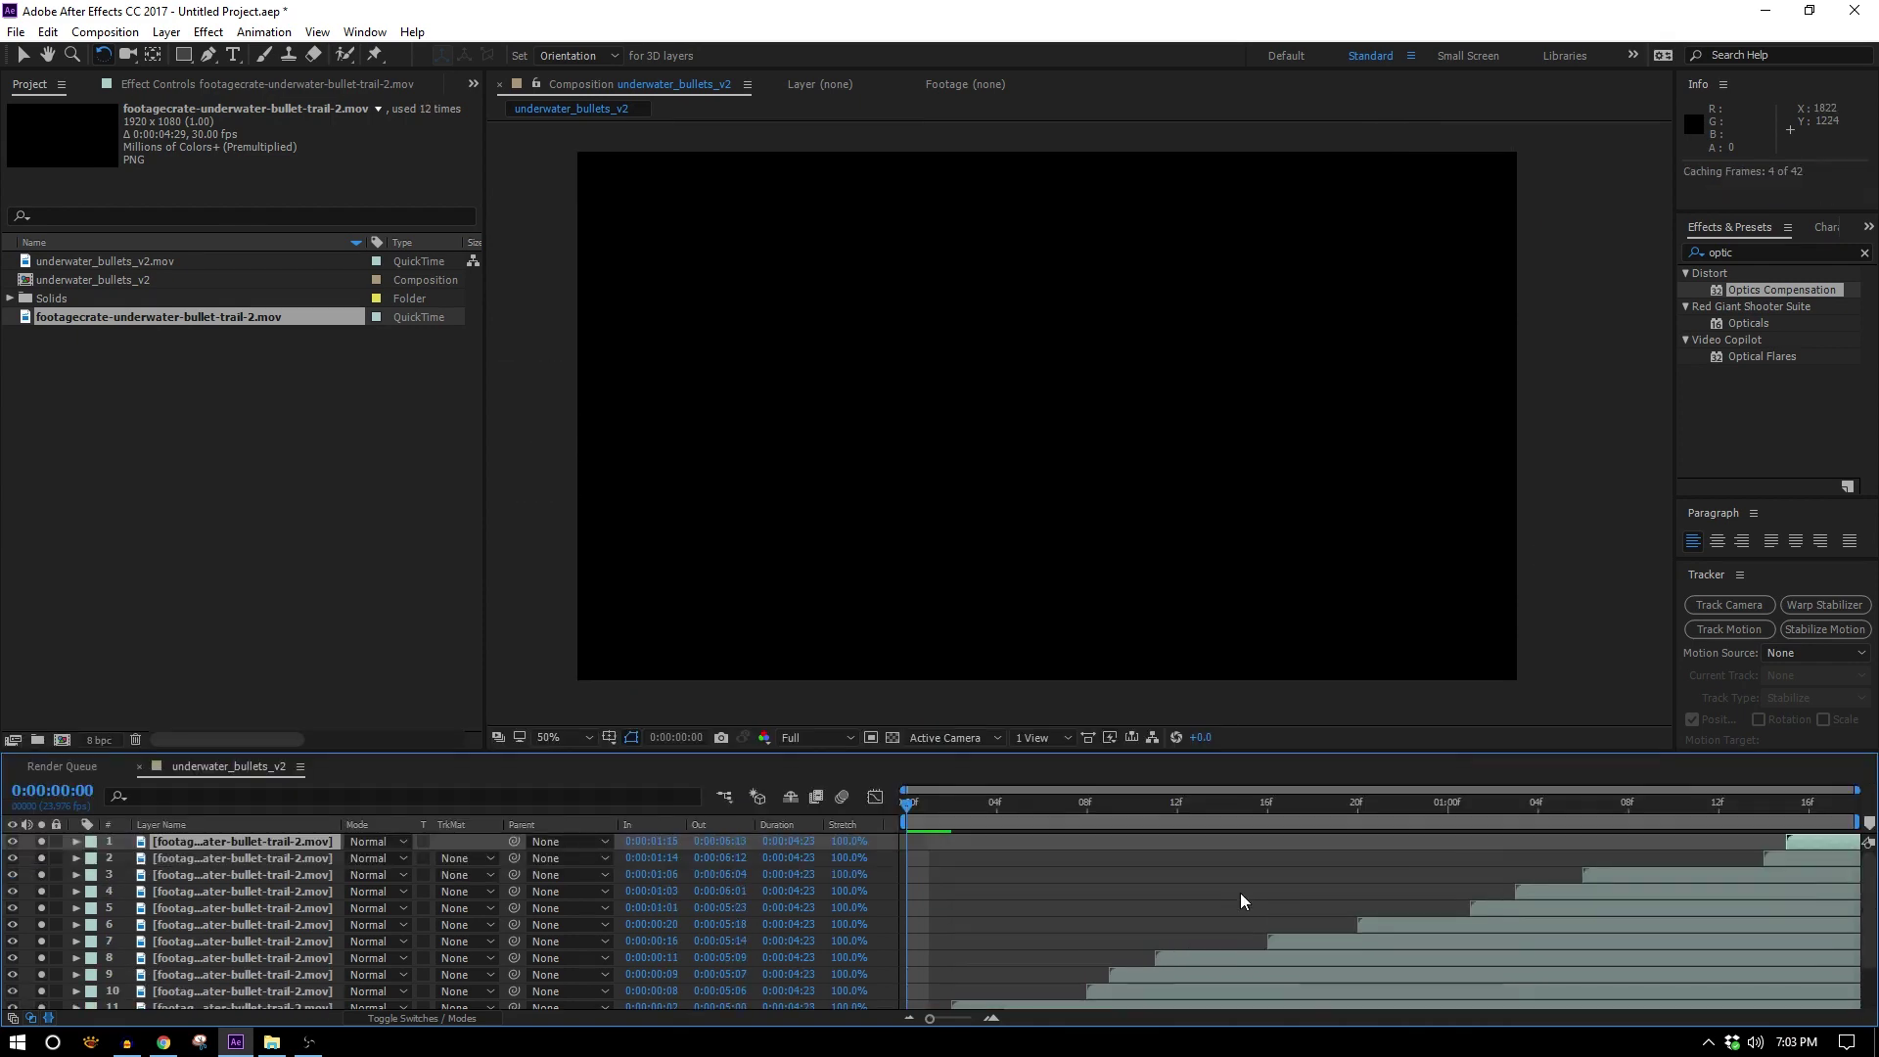
{"action": "key", "text": "space"}
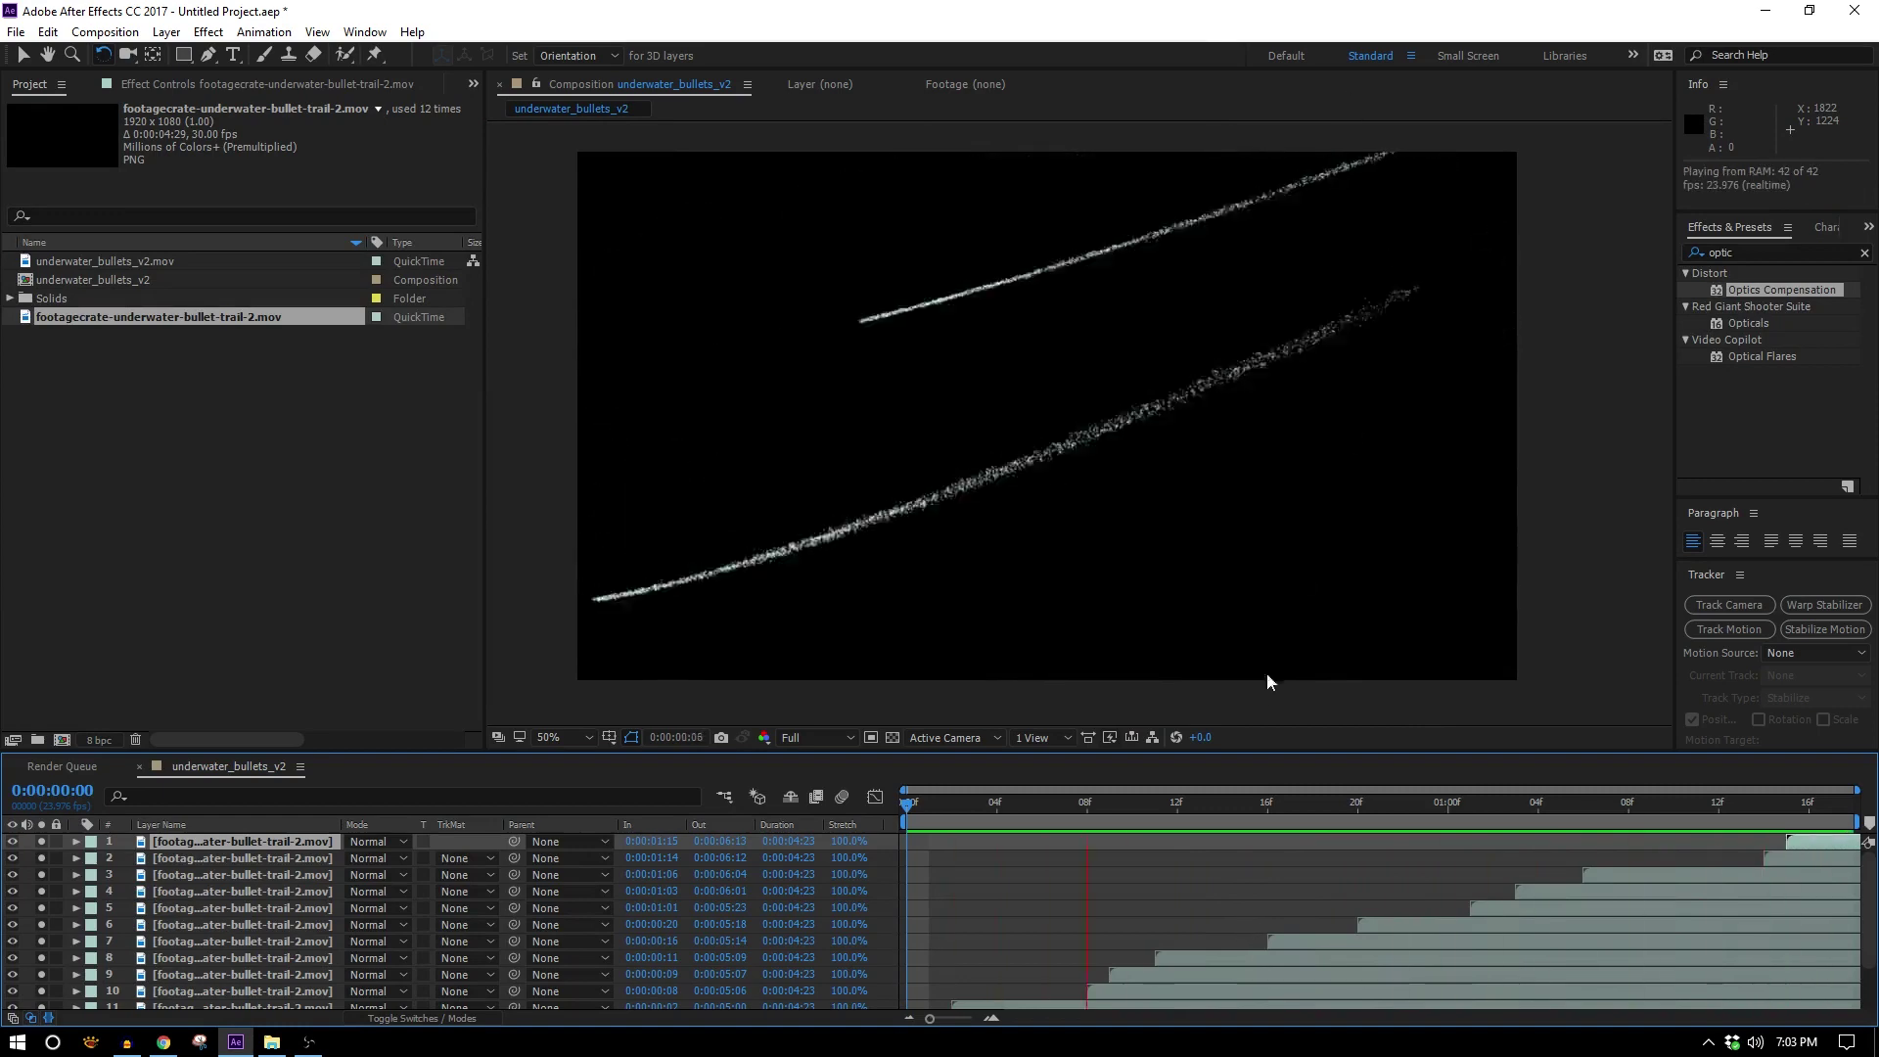
Unsolo the bullet trails, duplicate the Tracking null and parent all twelve trail layers to that duplicate
{"action": "scroll", "coordinate": [1166, 864], "scroll_direction": "down", "scroll_amount": 1}
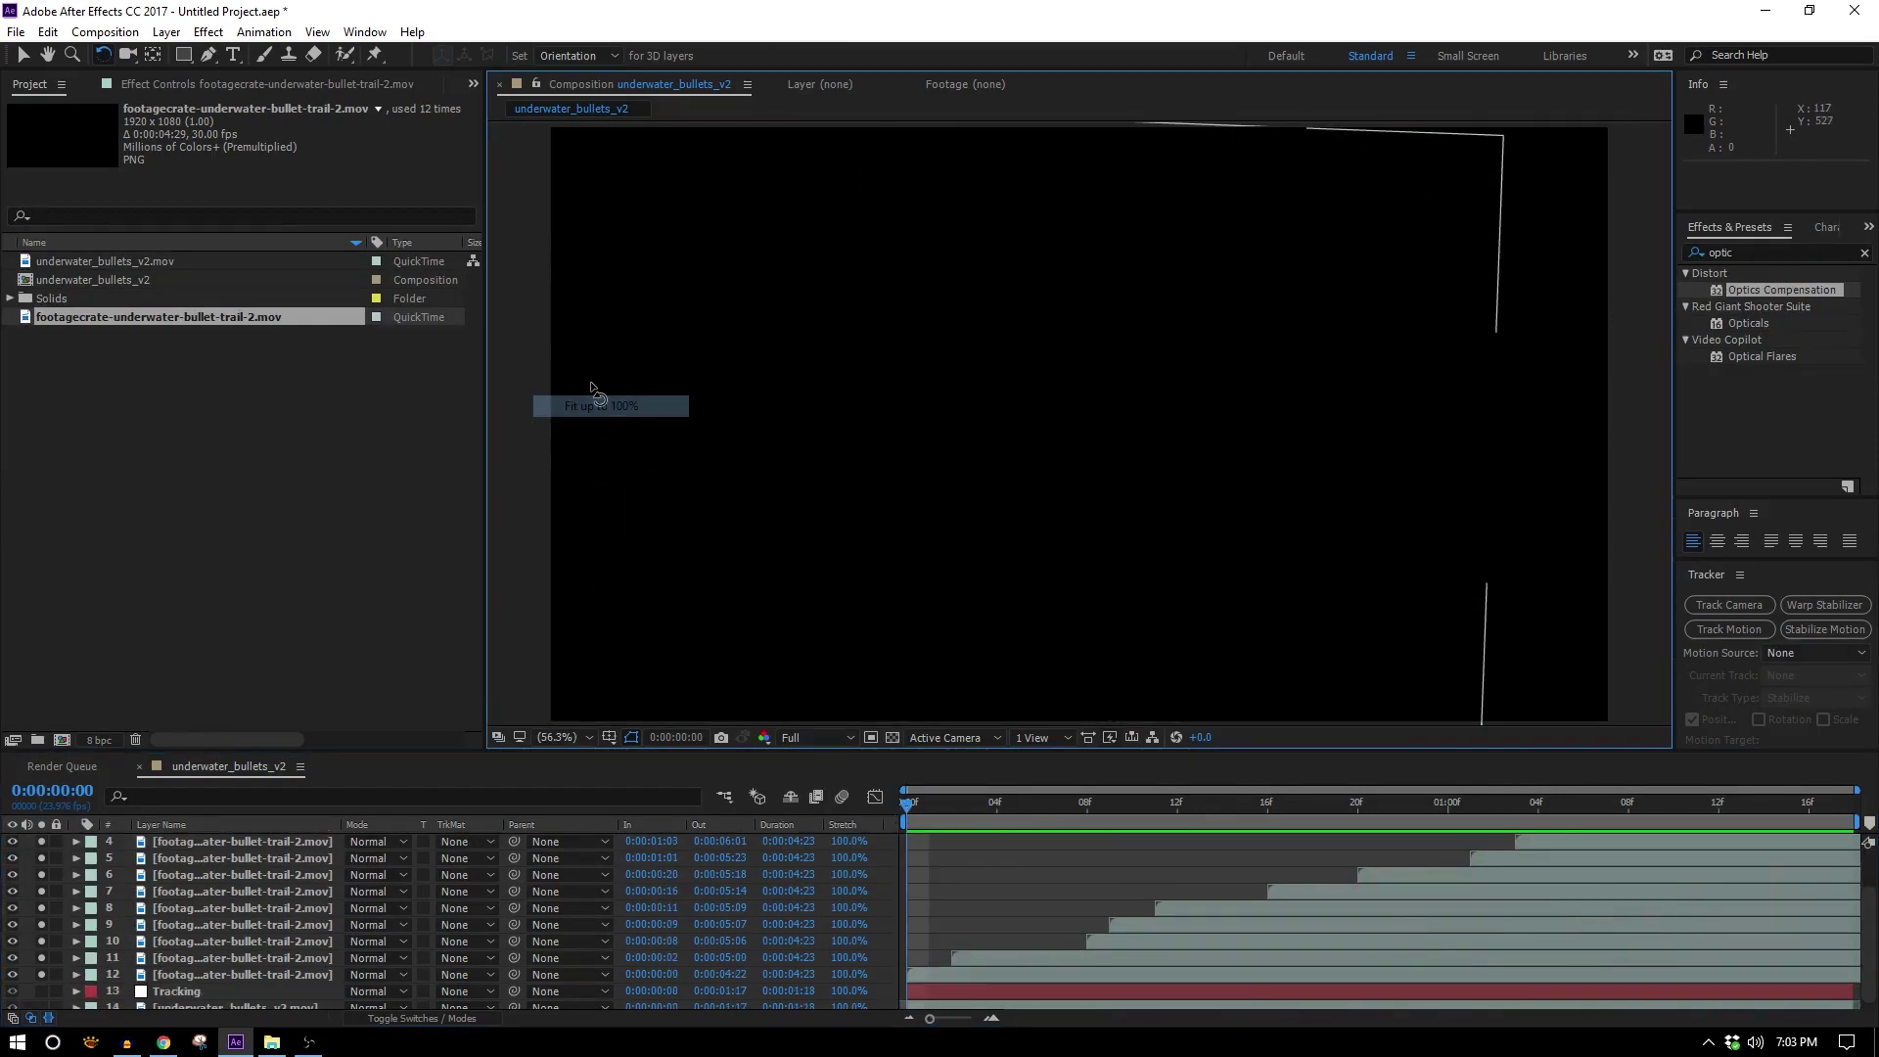
{"action": "left_click", "coordinate": [23, 55]}
{"action": "left_click", "coordinate": [204, 993]}
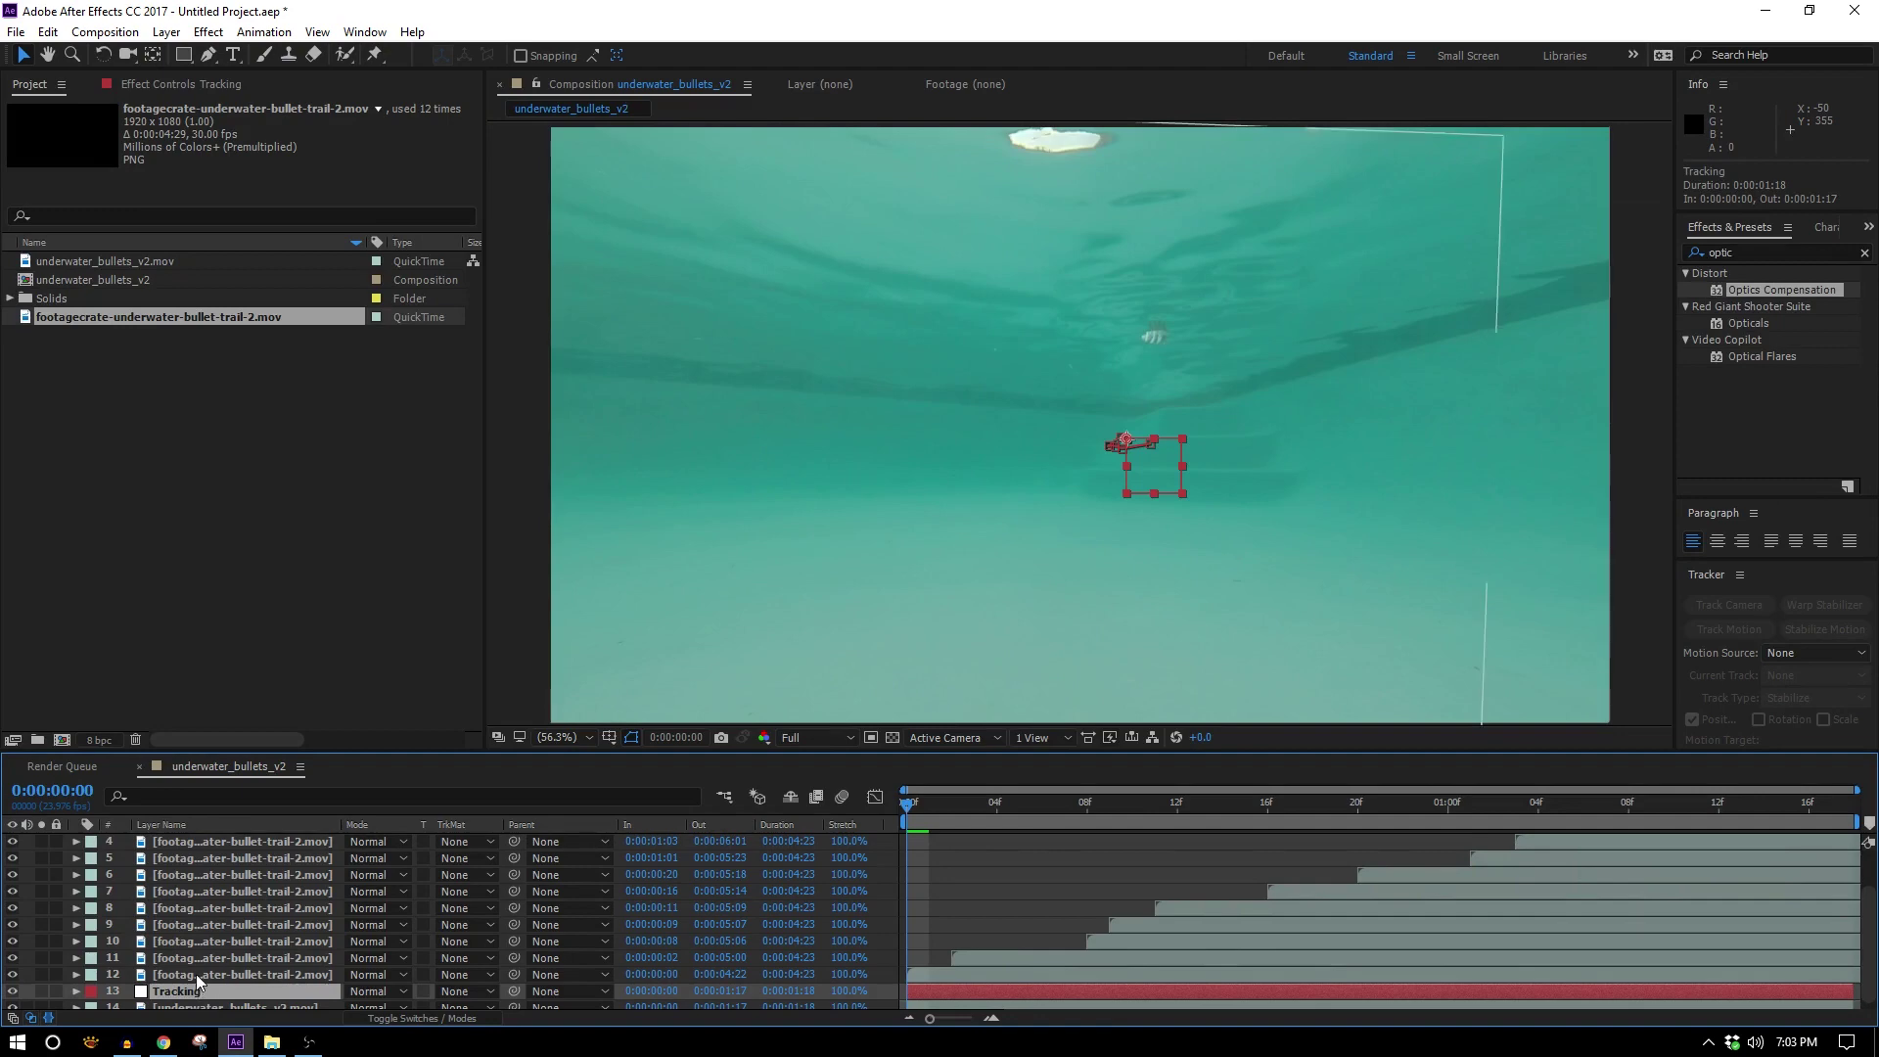
{"action": "key", "text": "Delete"}
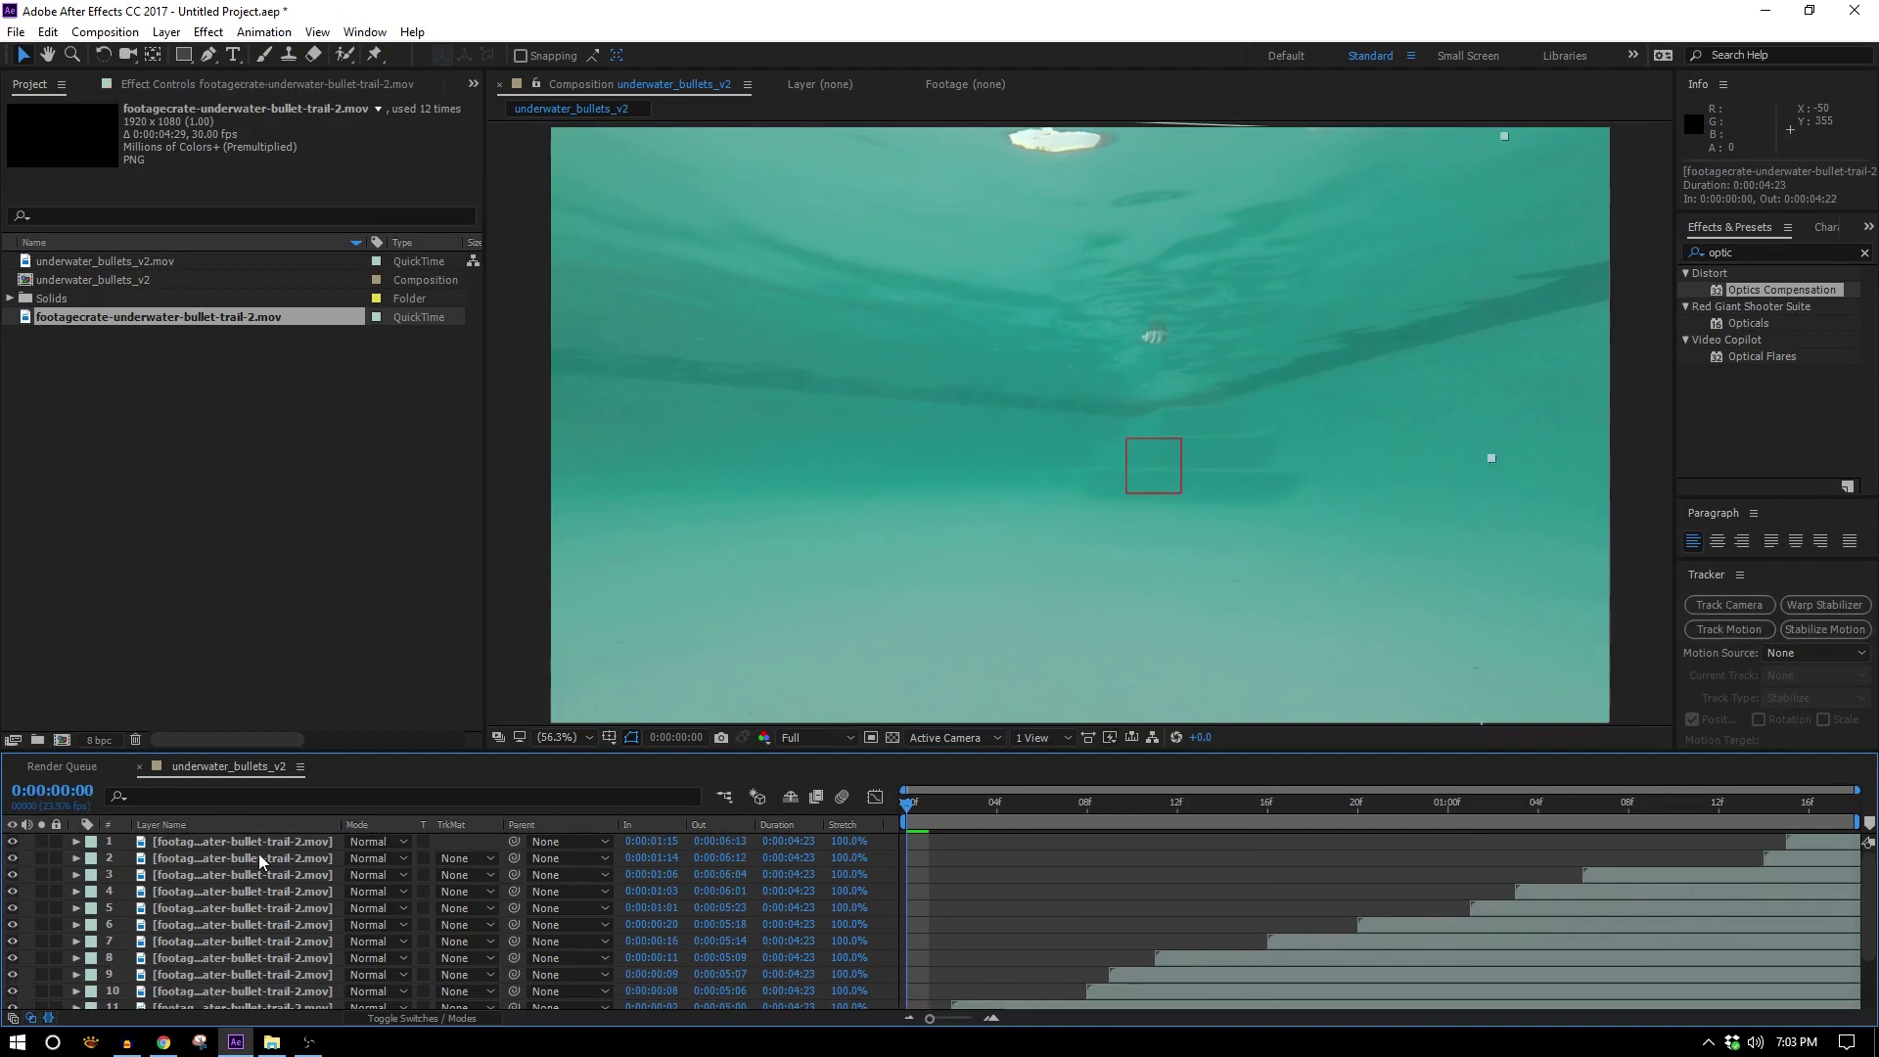
{"action": "left_click", "coordinate": [259, 843], "text": "shift"}
{"action": "scroll", "coordinate": [497, 949], "scroll_direction": "down", "scroll_amount": 2}
{"action": "left_click_drag", "start_coordinate": [514, 950], "coordinate": [309, 971]}
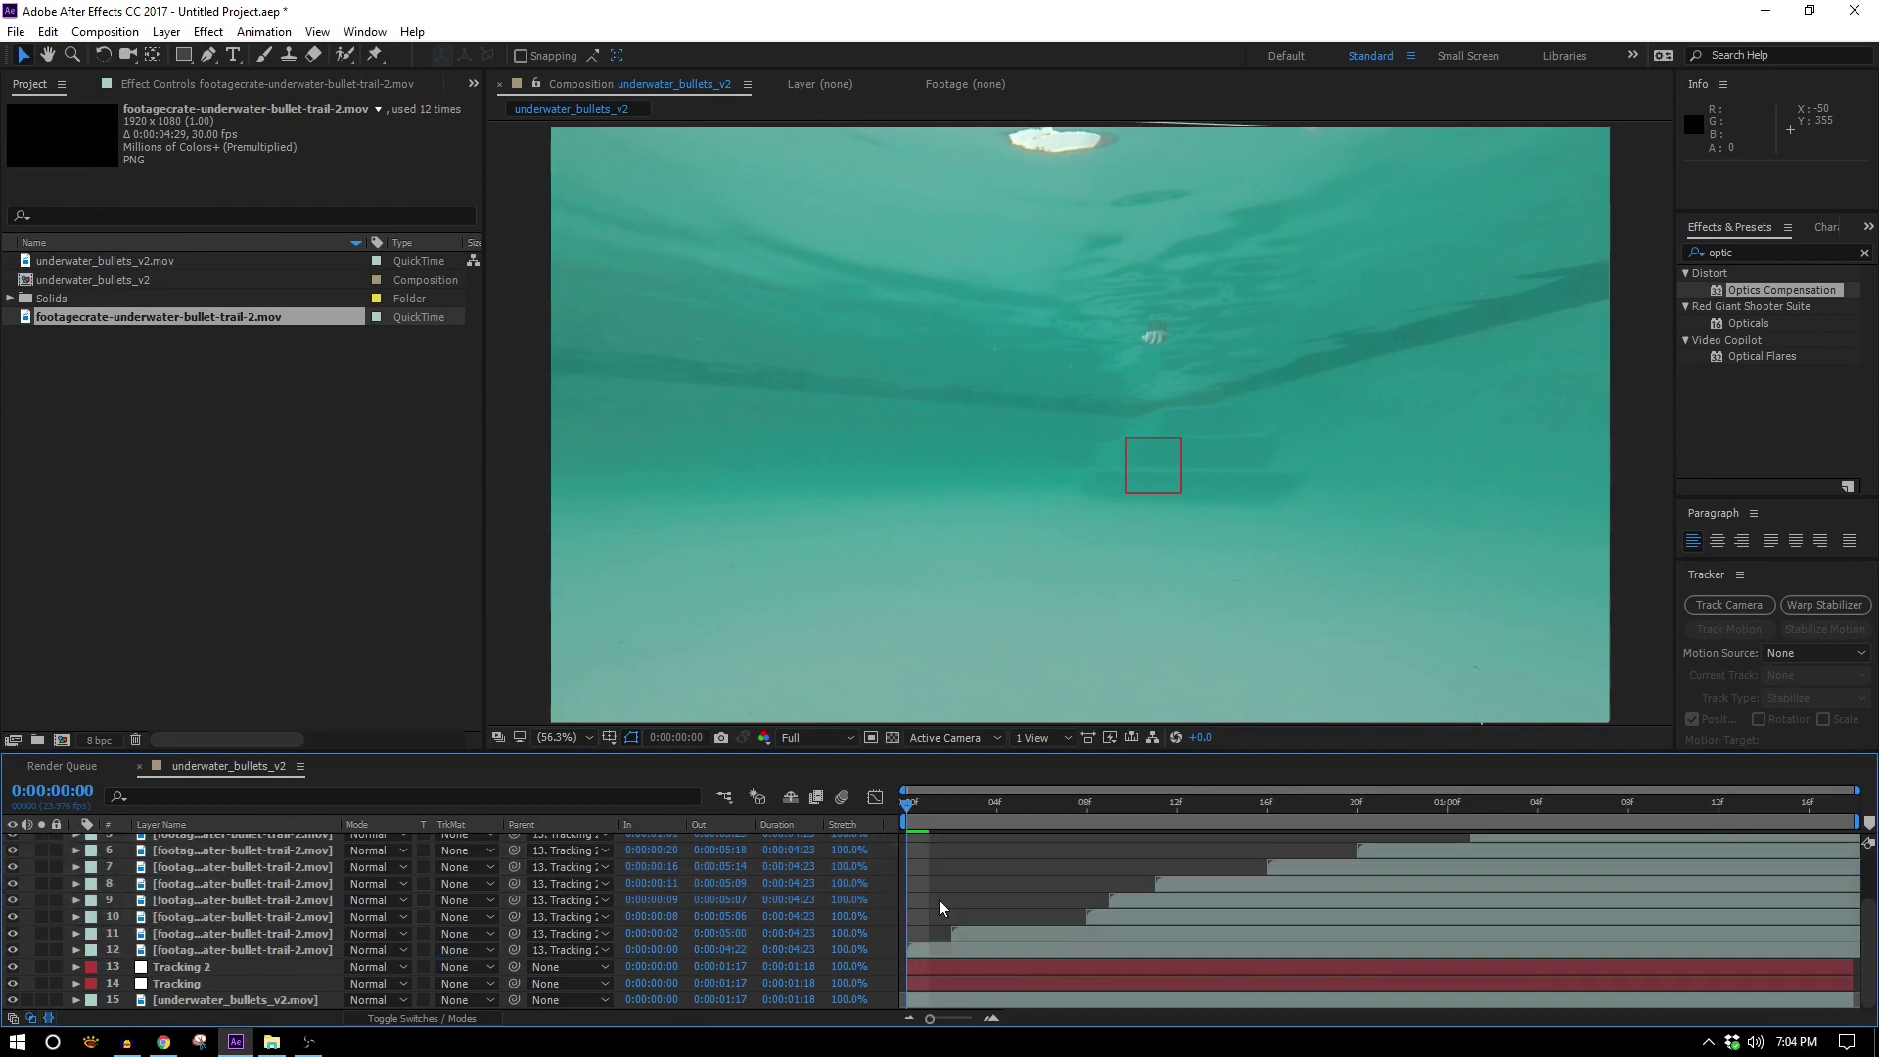
Preview the tracked trails and pre-compose the twelve trail layers with their parent null as Pre-comp 1, opening the new composition
{"action": "key", "text": "space"}
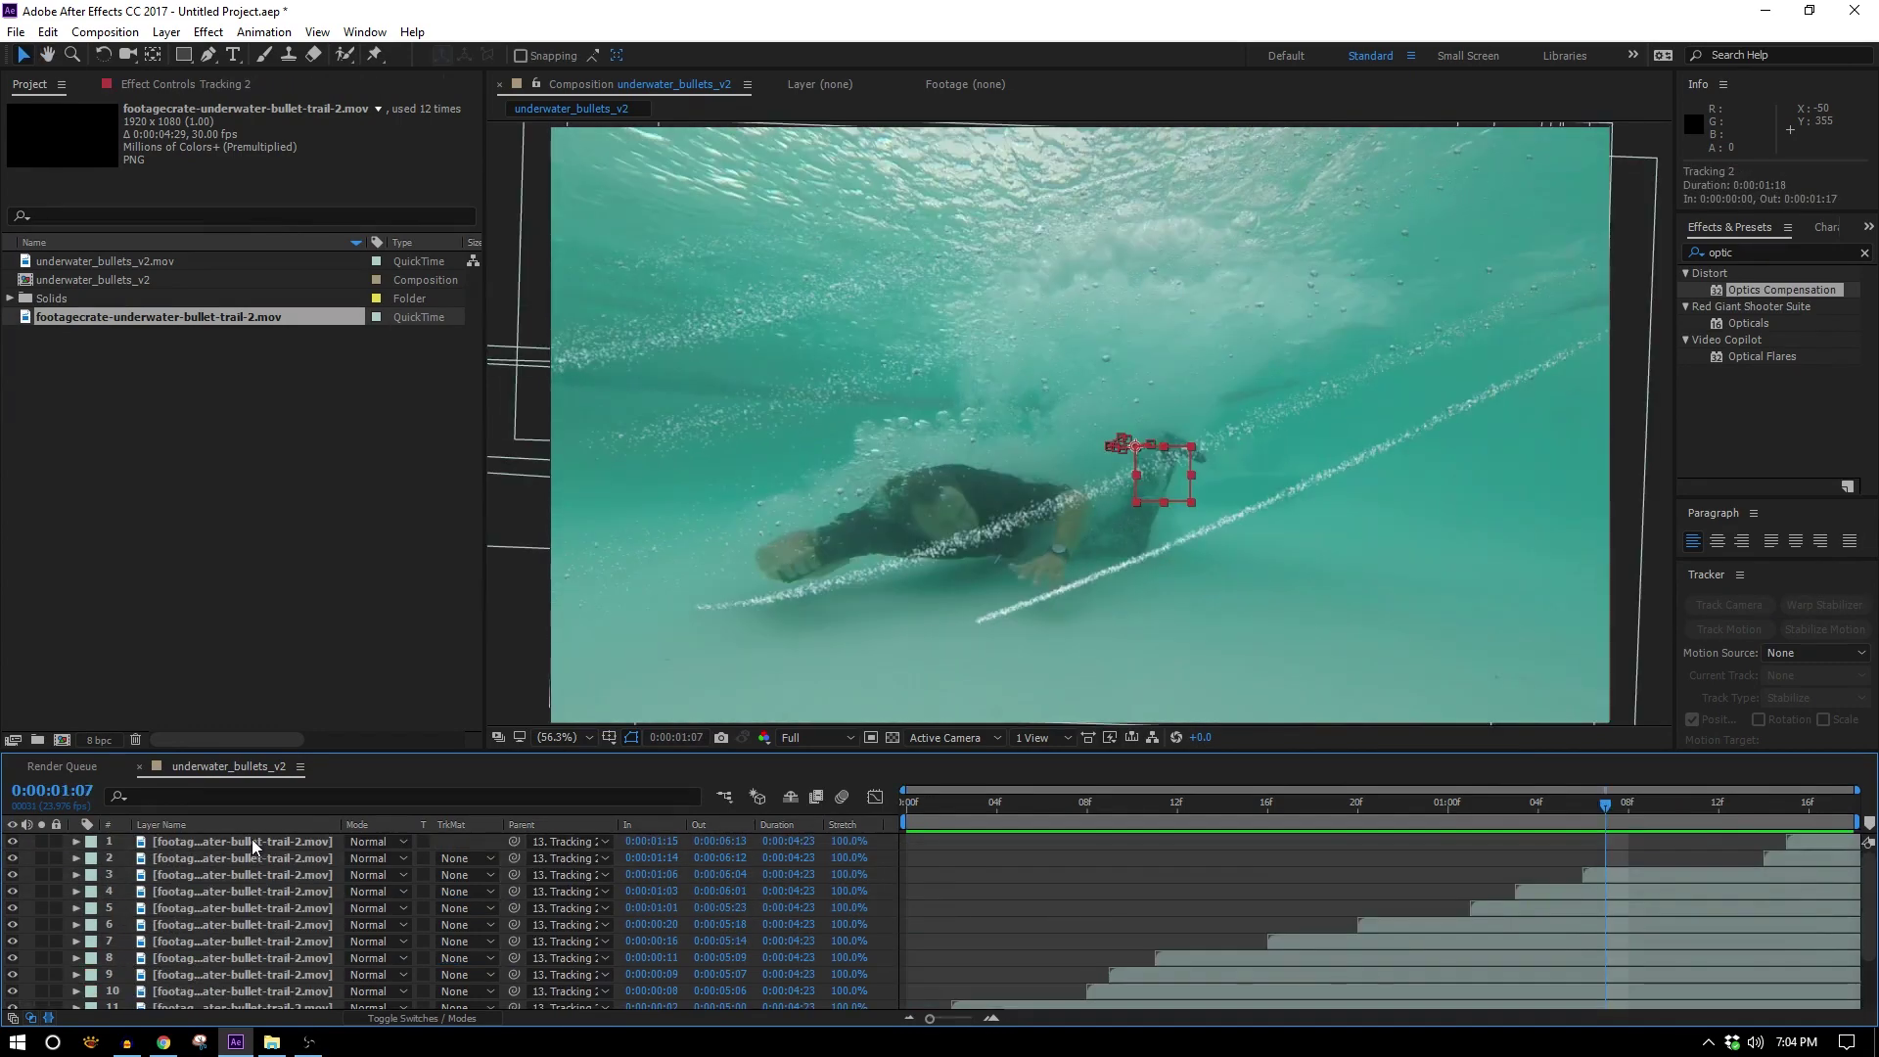
{"action": "left_click", "coordinate": [252, 847], "text": "shift"}
{"action": "scroll", "coordinate": [278, 924], "scroll_direction": "down", "scroll_amount": 2}
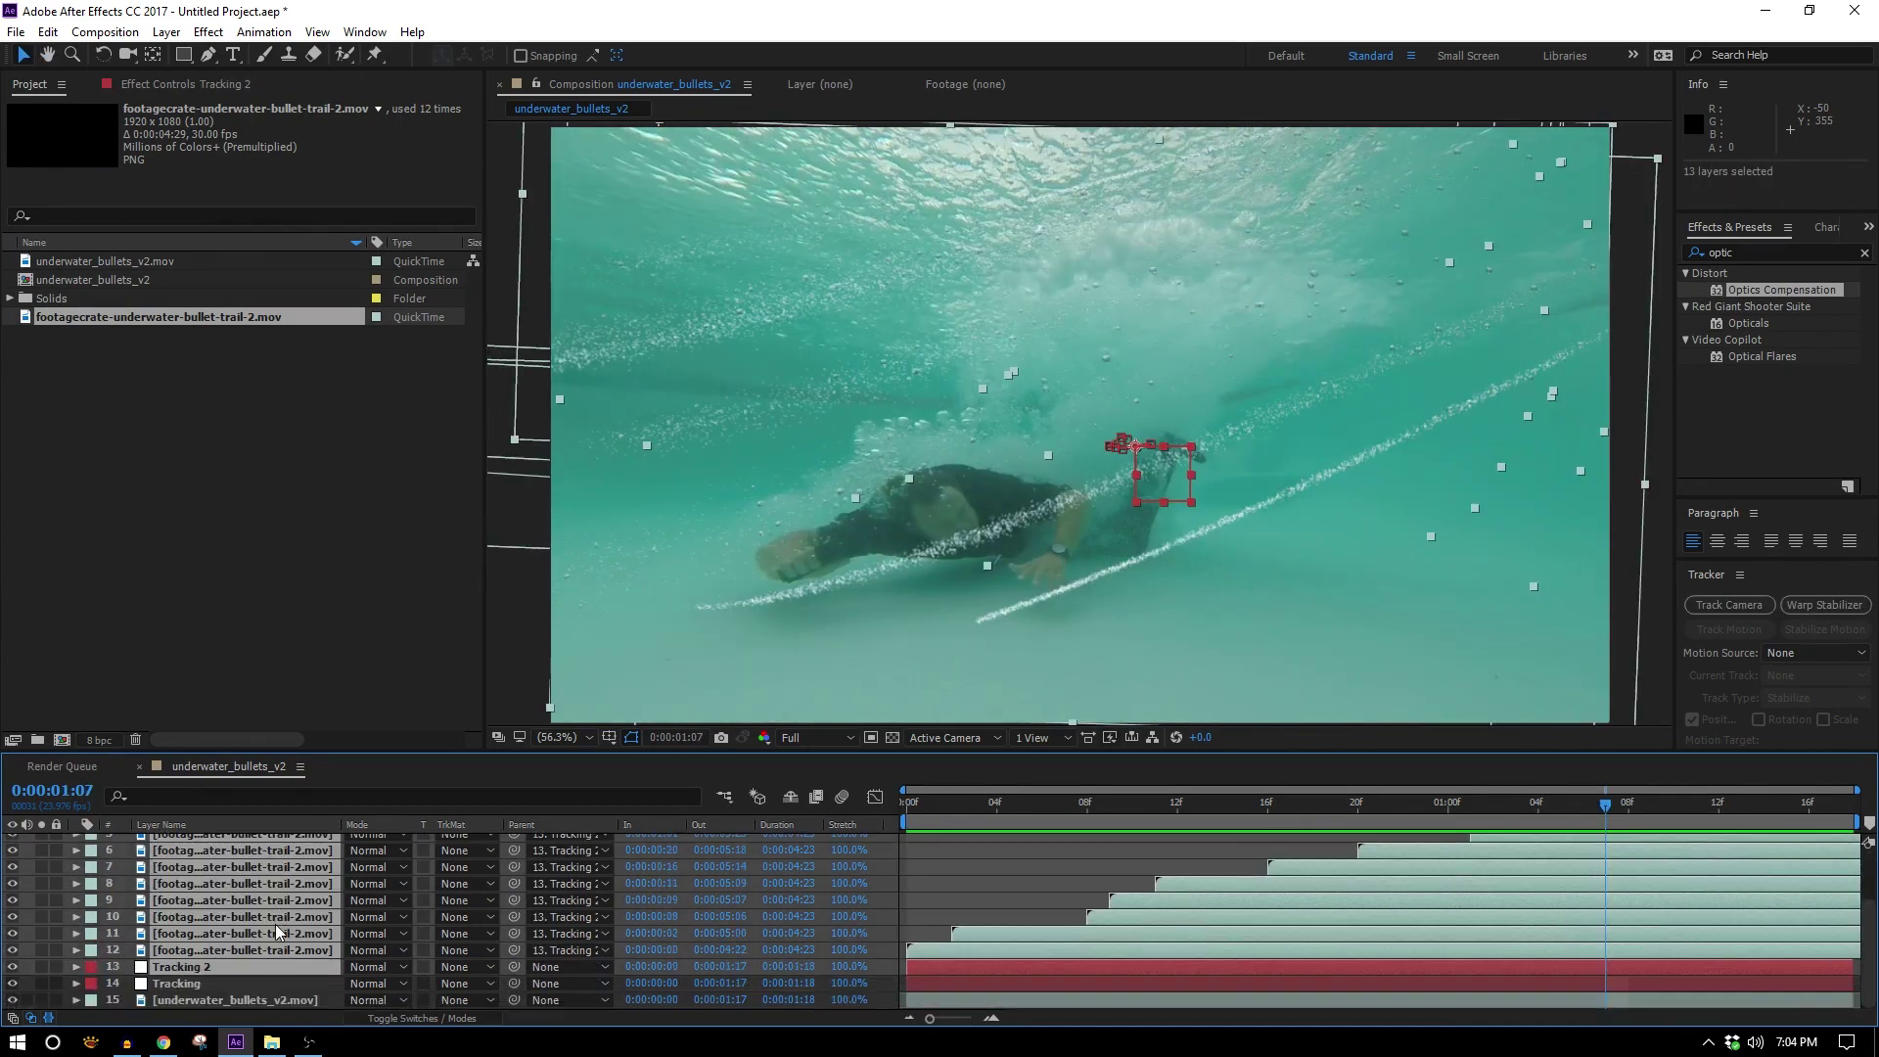
{"action": "scroll", "coordinate": [329, 940], "scroll_direction": "up", "scroll_amount": 2}
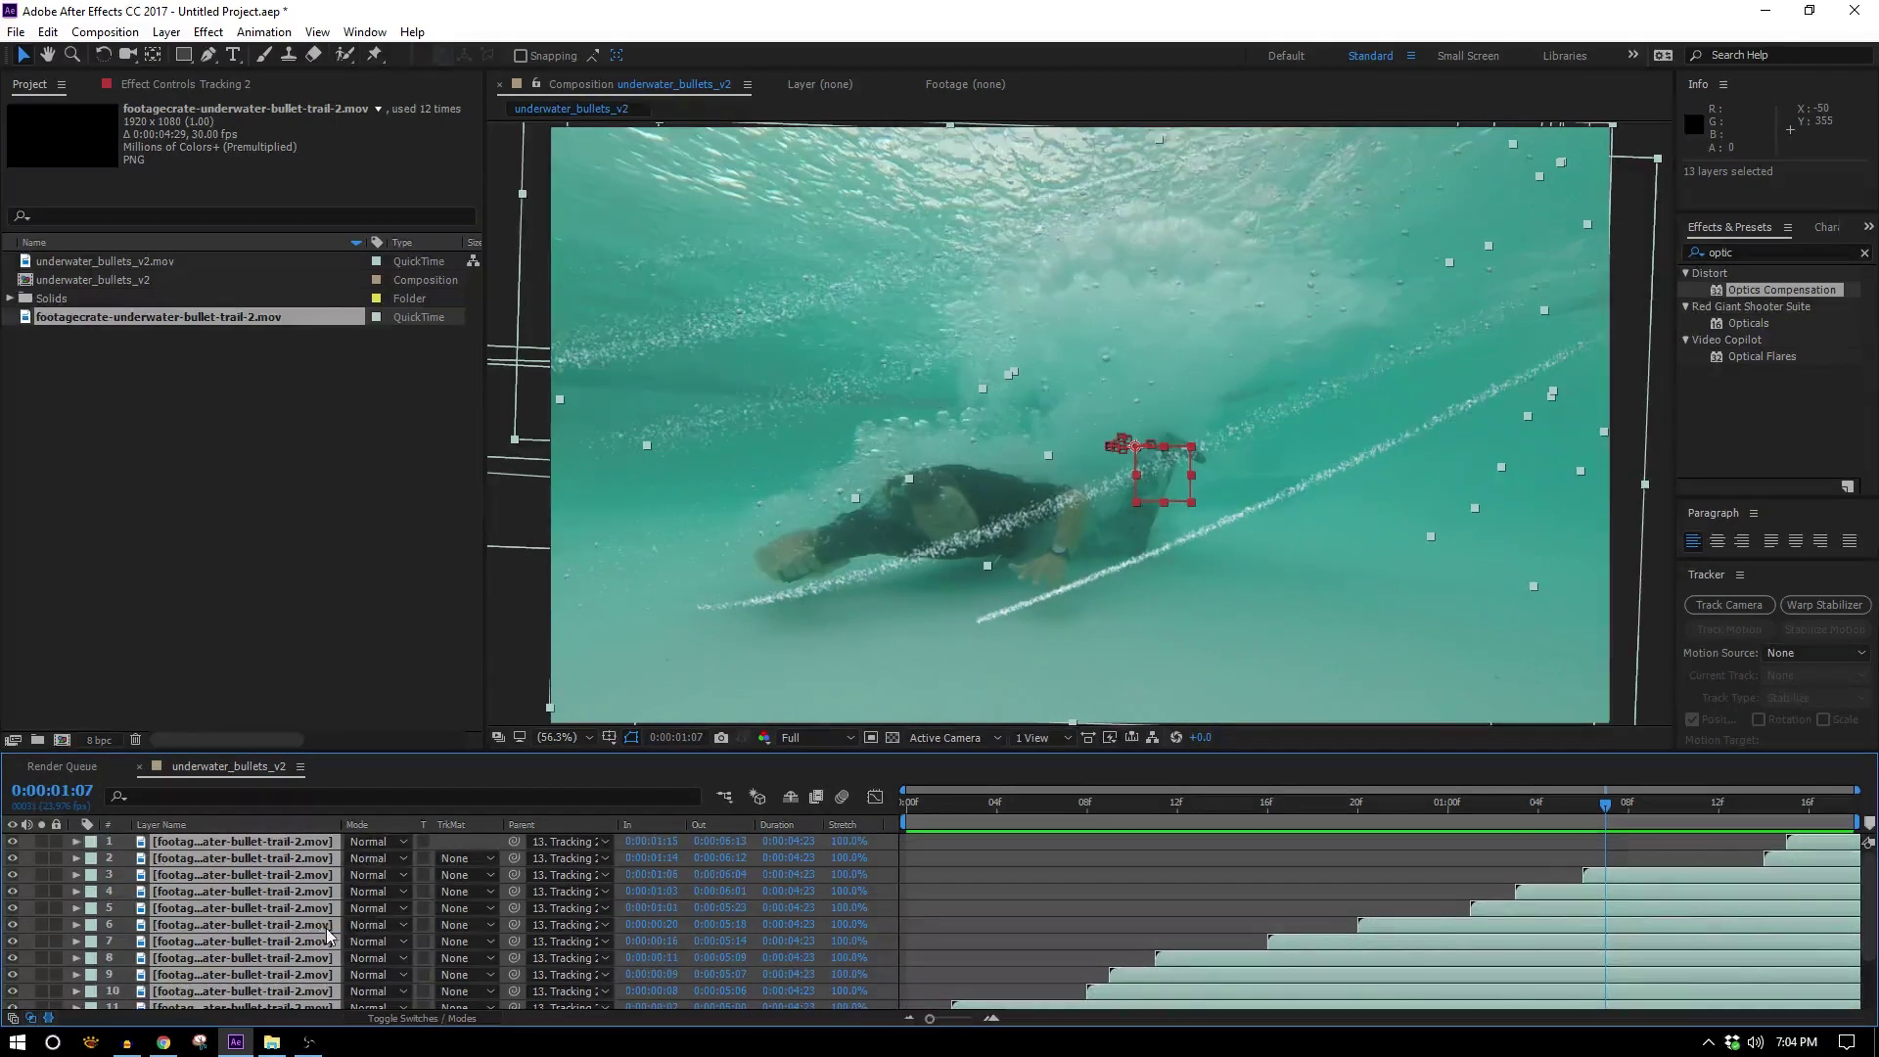
{"action": "key", "text": "ctrl+shift+c"}
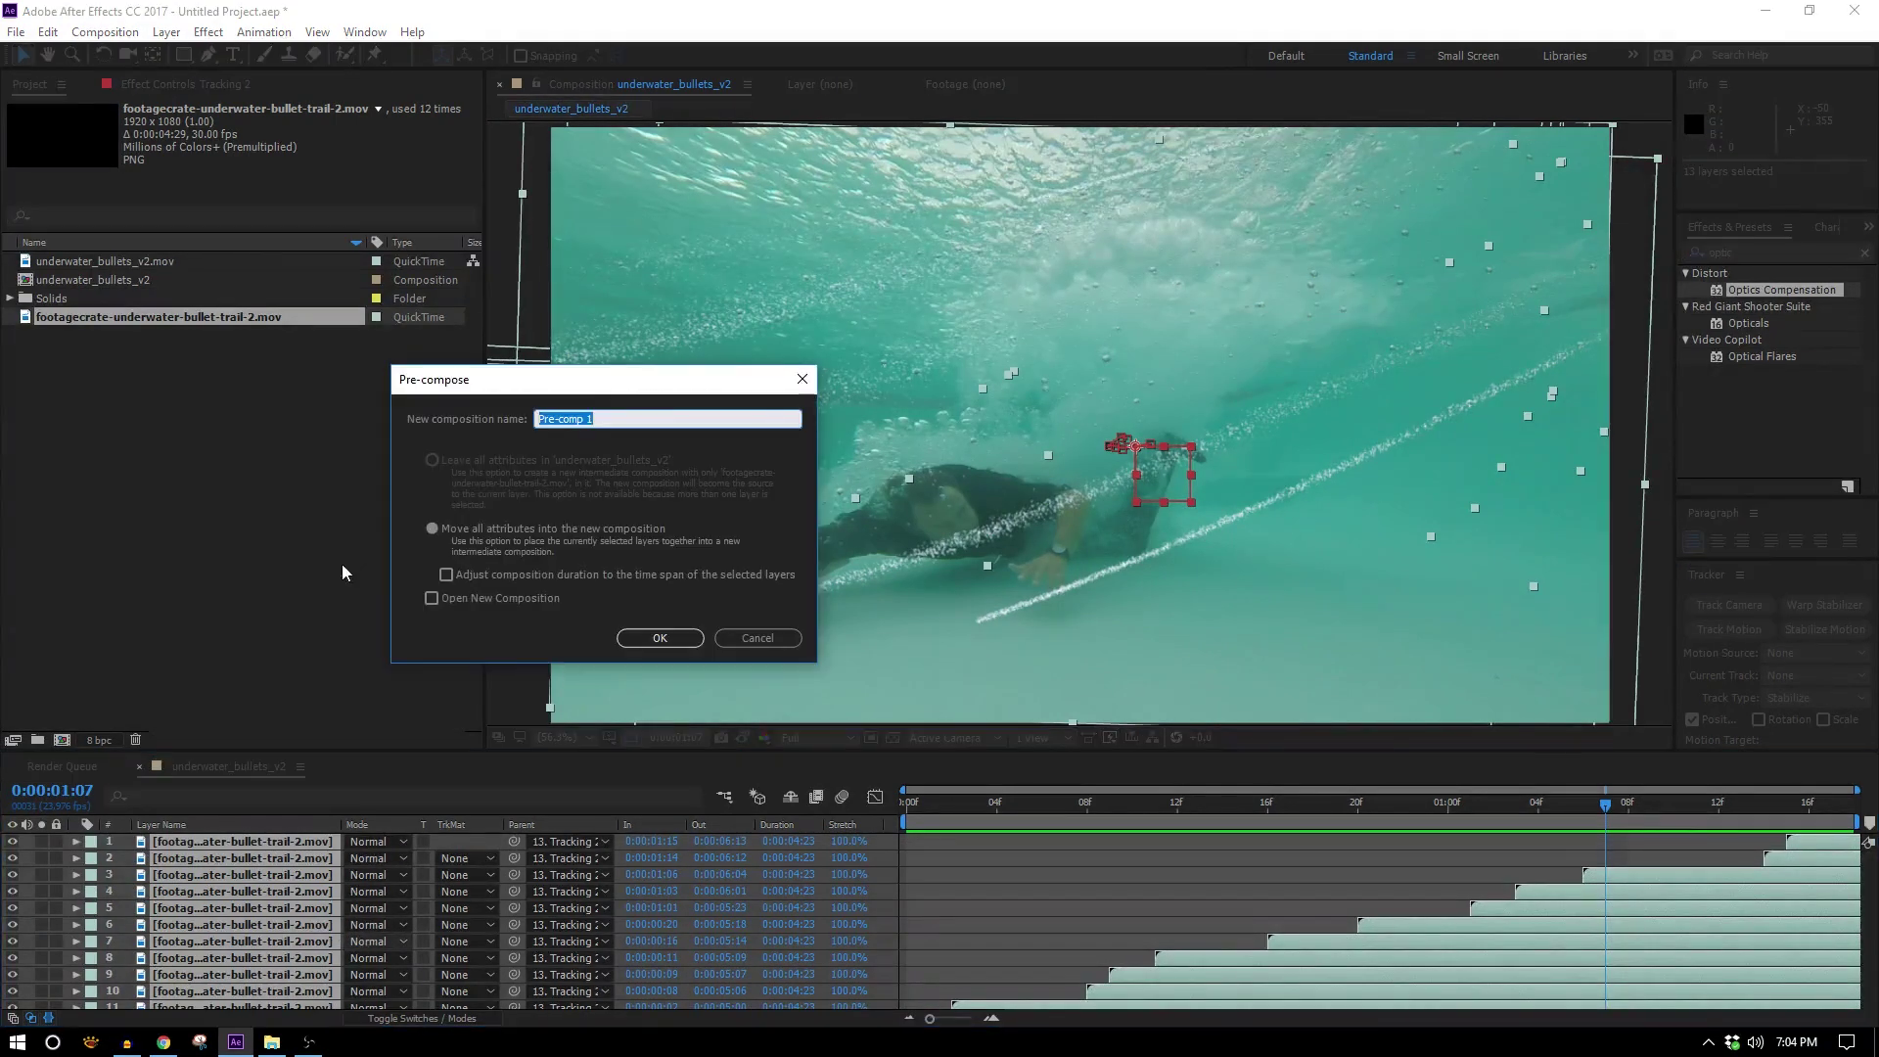
{"action": "left_click", "coordinate": [511, 604]}
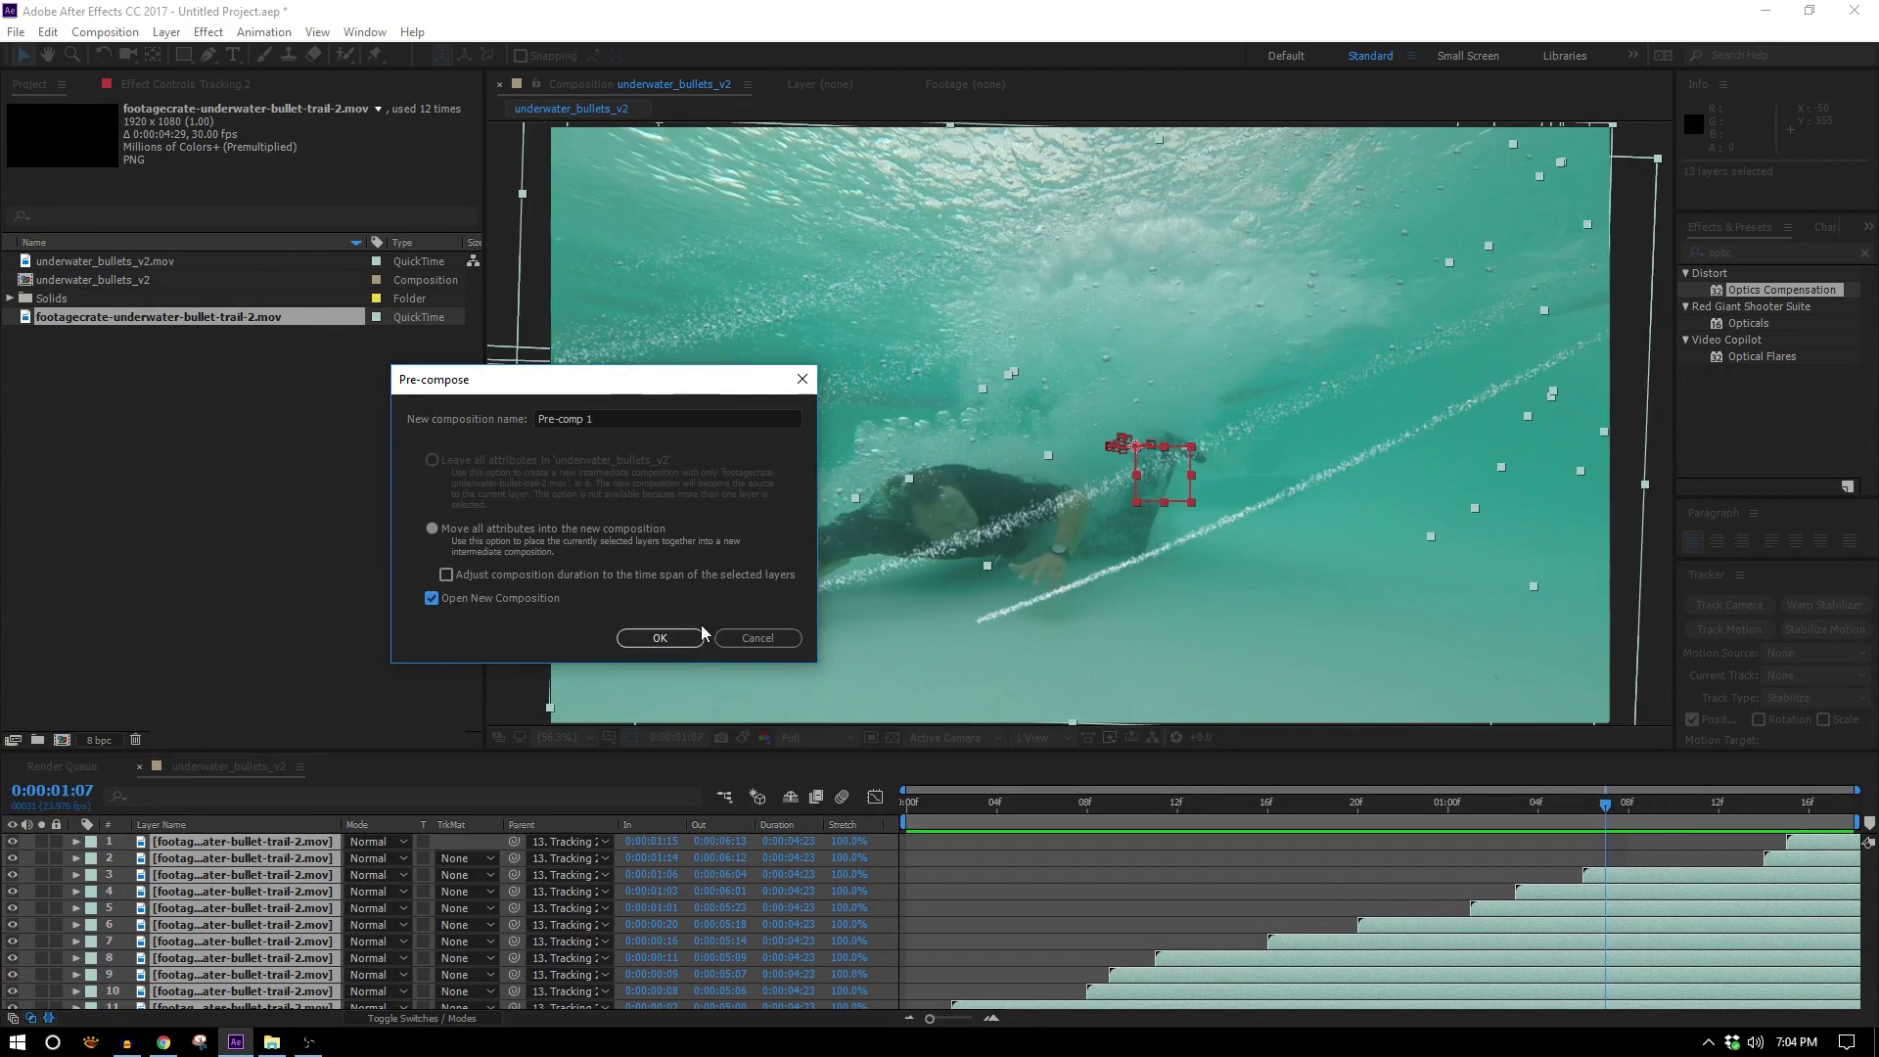
{"action": "left_click", "coordinate": [660, 638]}
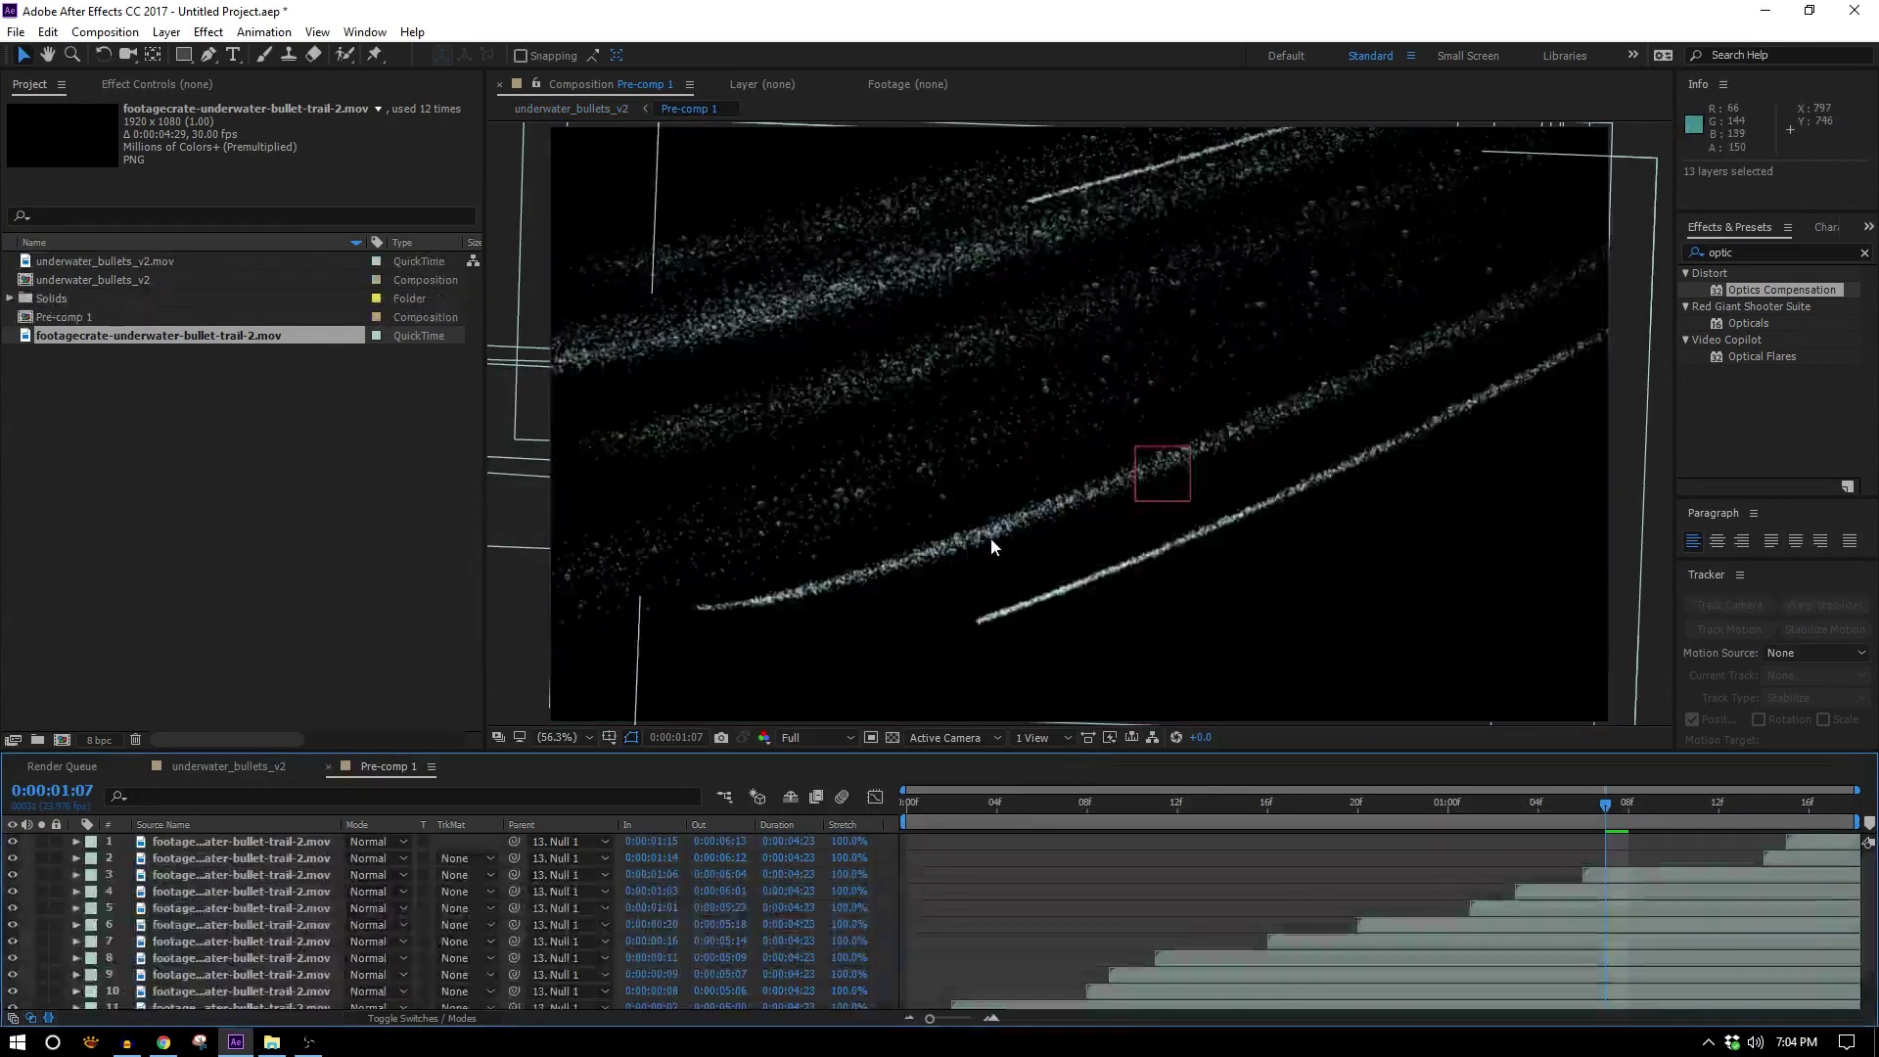
Preview the pre-composed bullet trails over the swimmer footage in the underwater_bullets_v2 composition
{"action": "key", "text": "space"}
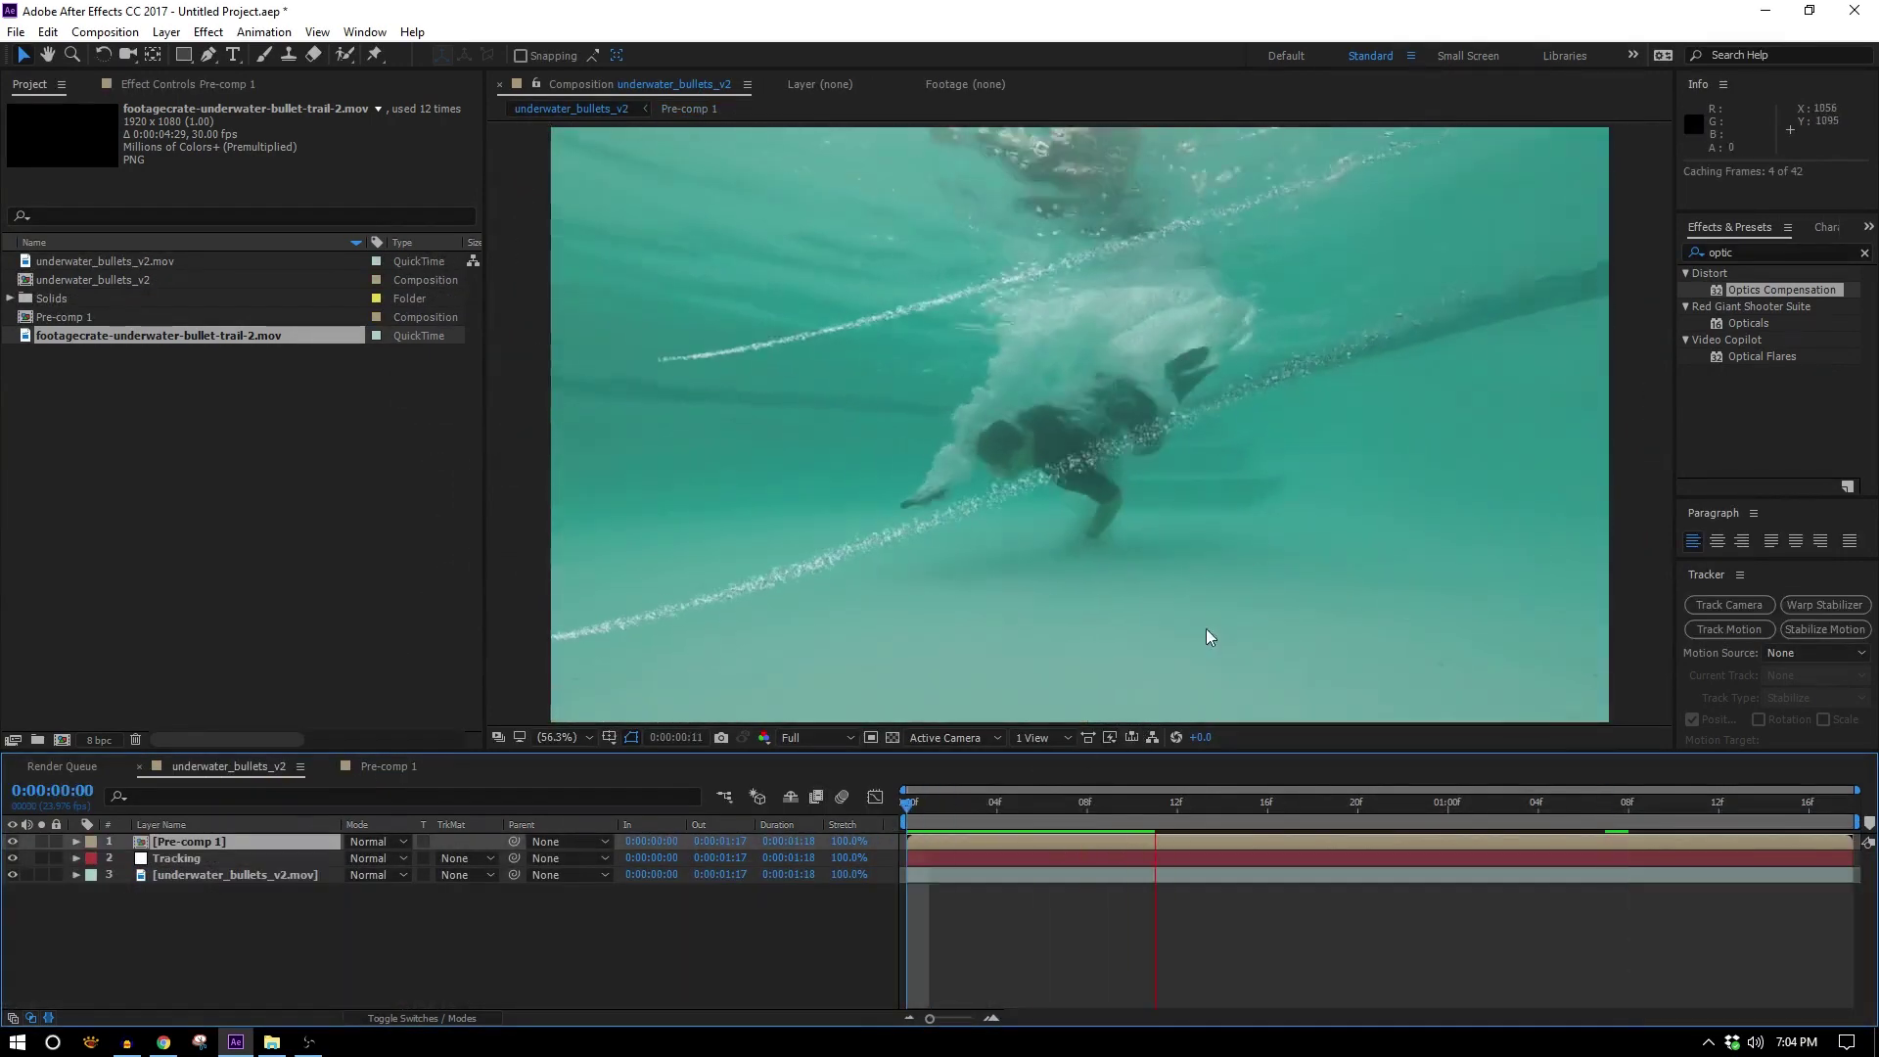
{"action": "key", "text": "space"}
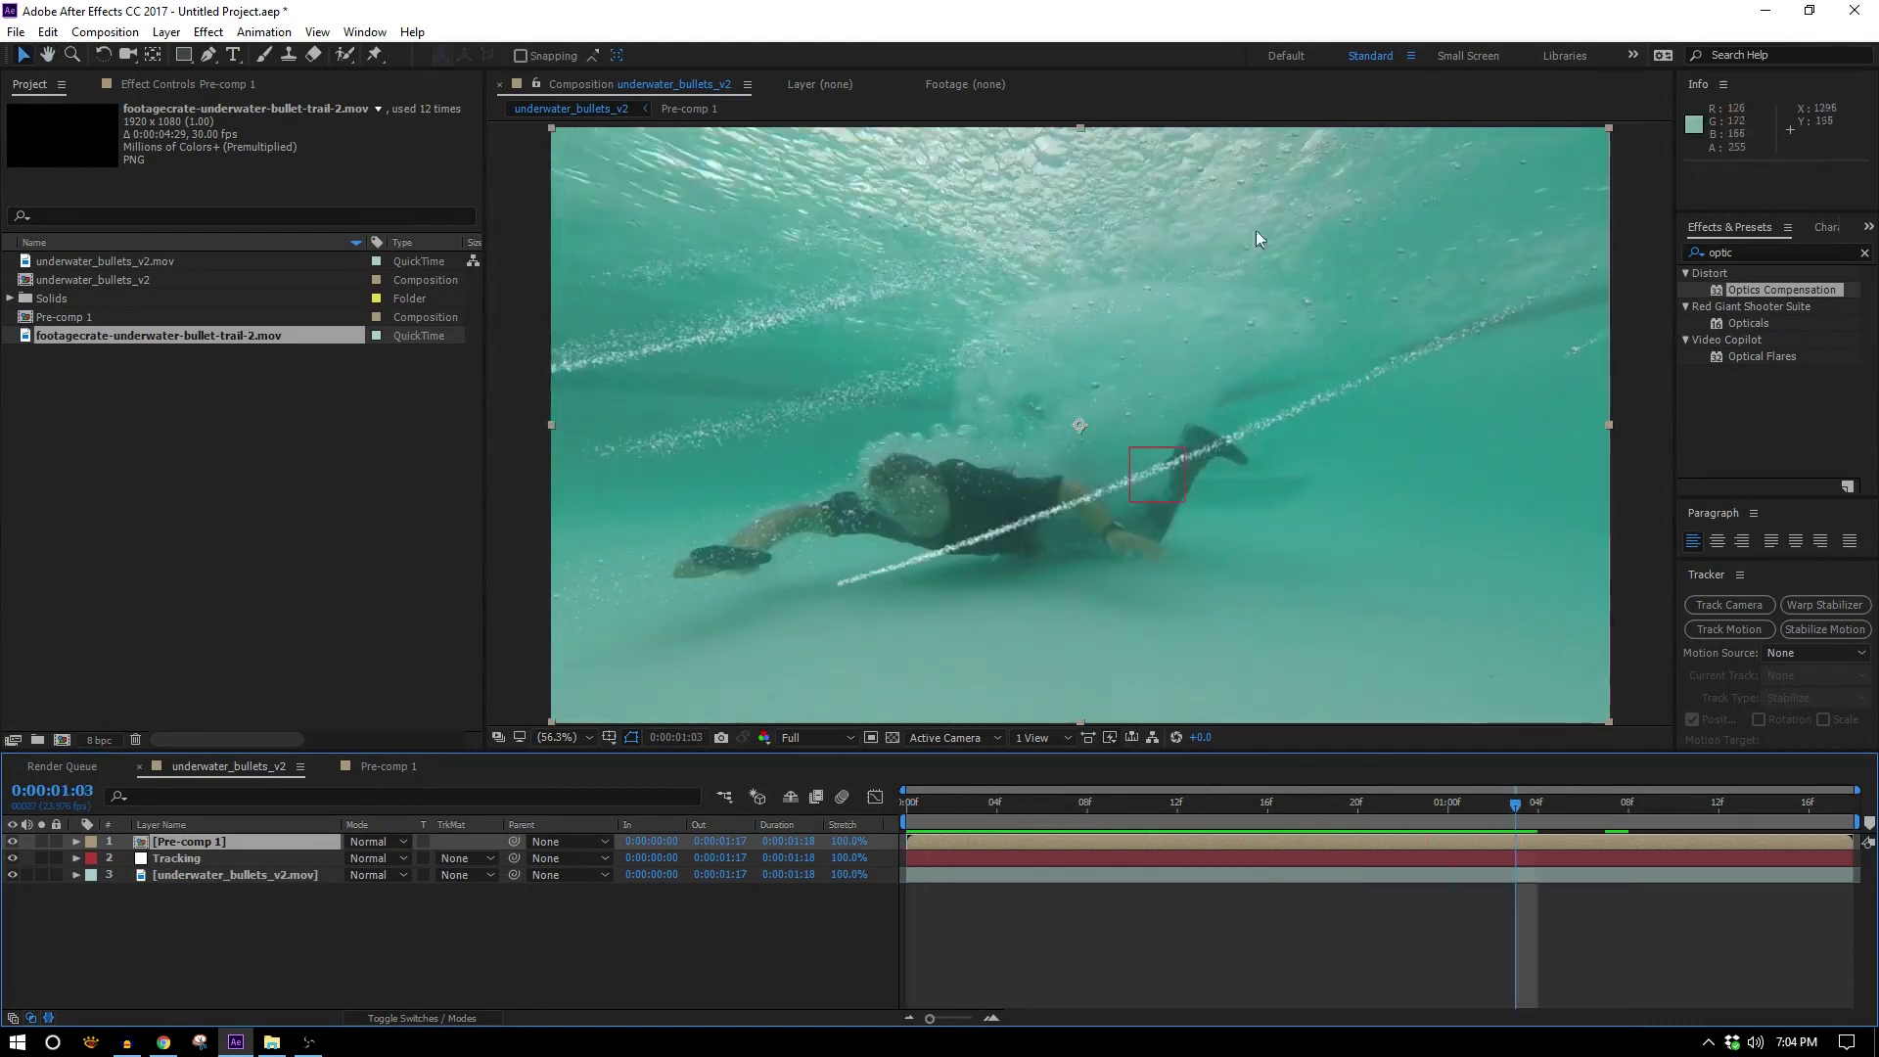
{"action": "key", "text": "space"}
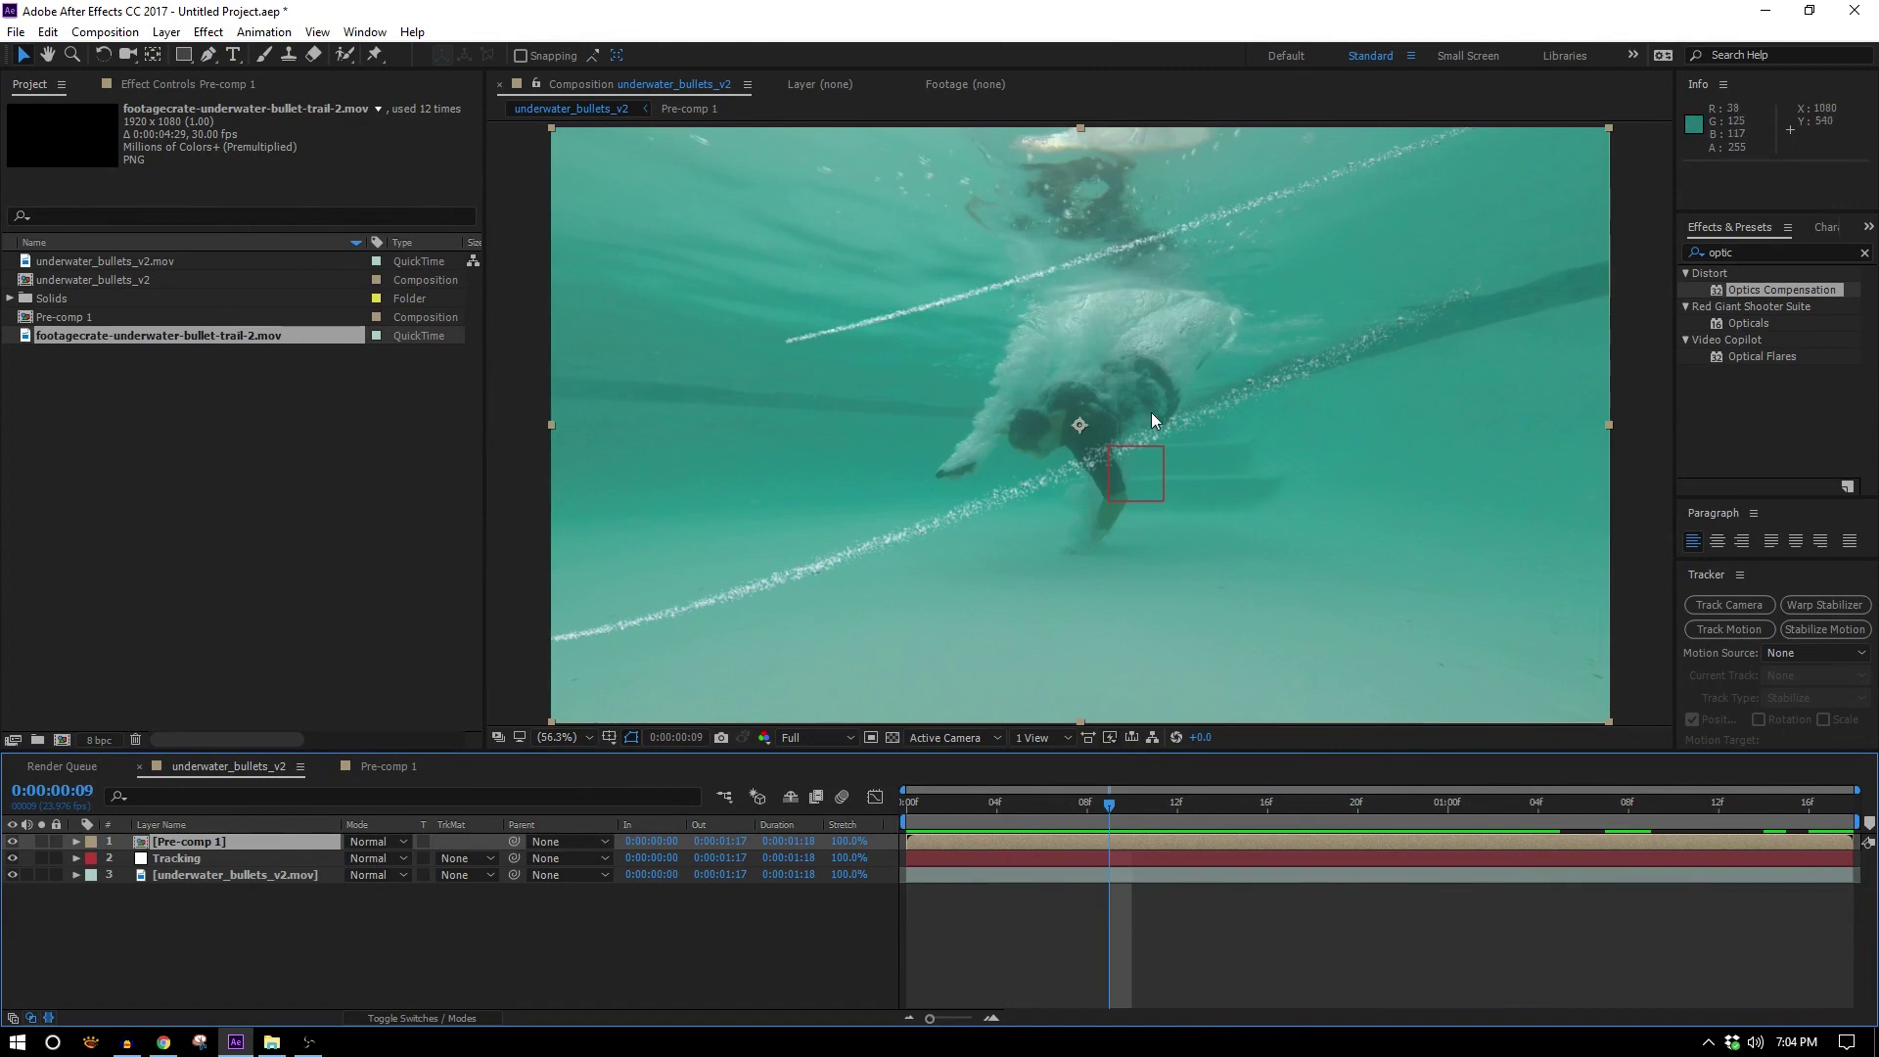
Open Pre-comp 1 and turn all twelve bullet trail layers into 3D layers
{"action": "left_click", "coordinate": [389, 766]}
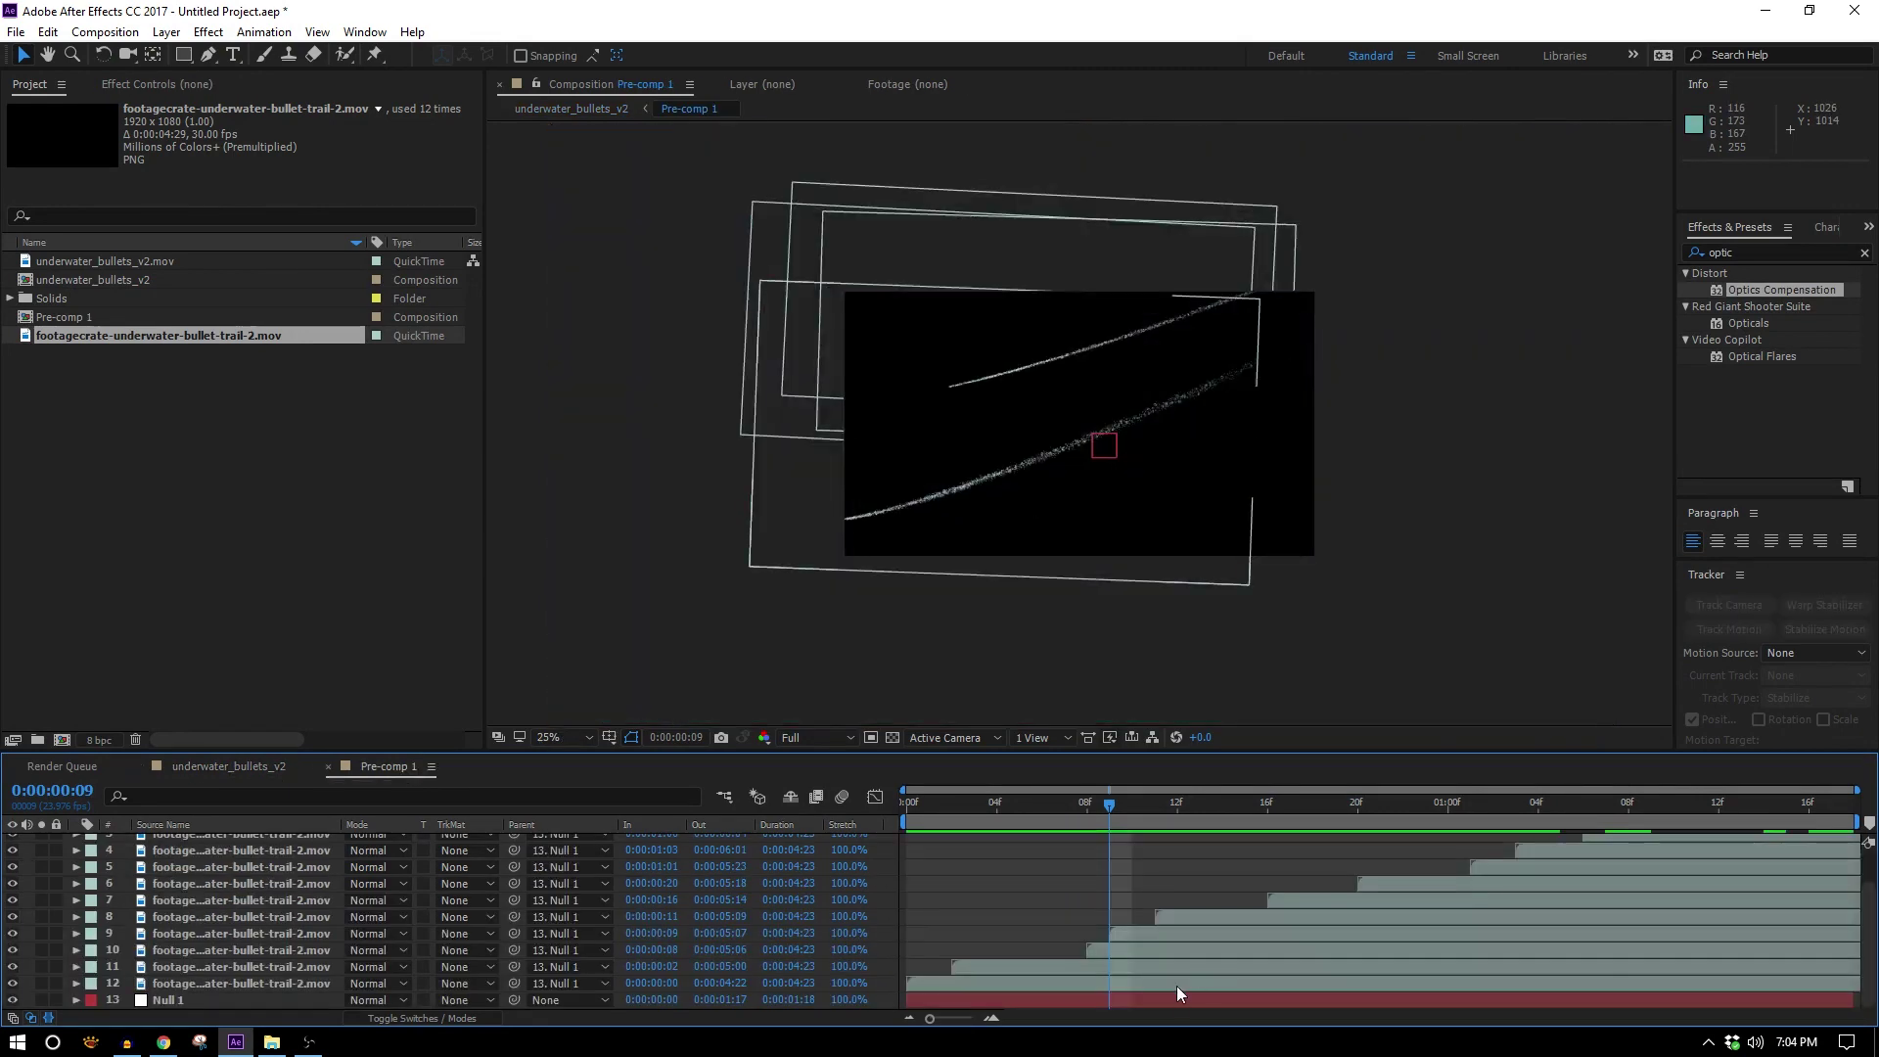
{"action": "key", "text": "ctrl+a"}
{"action": "left_click", "coordinate": [423, 1019]}
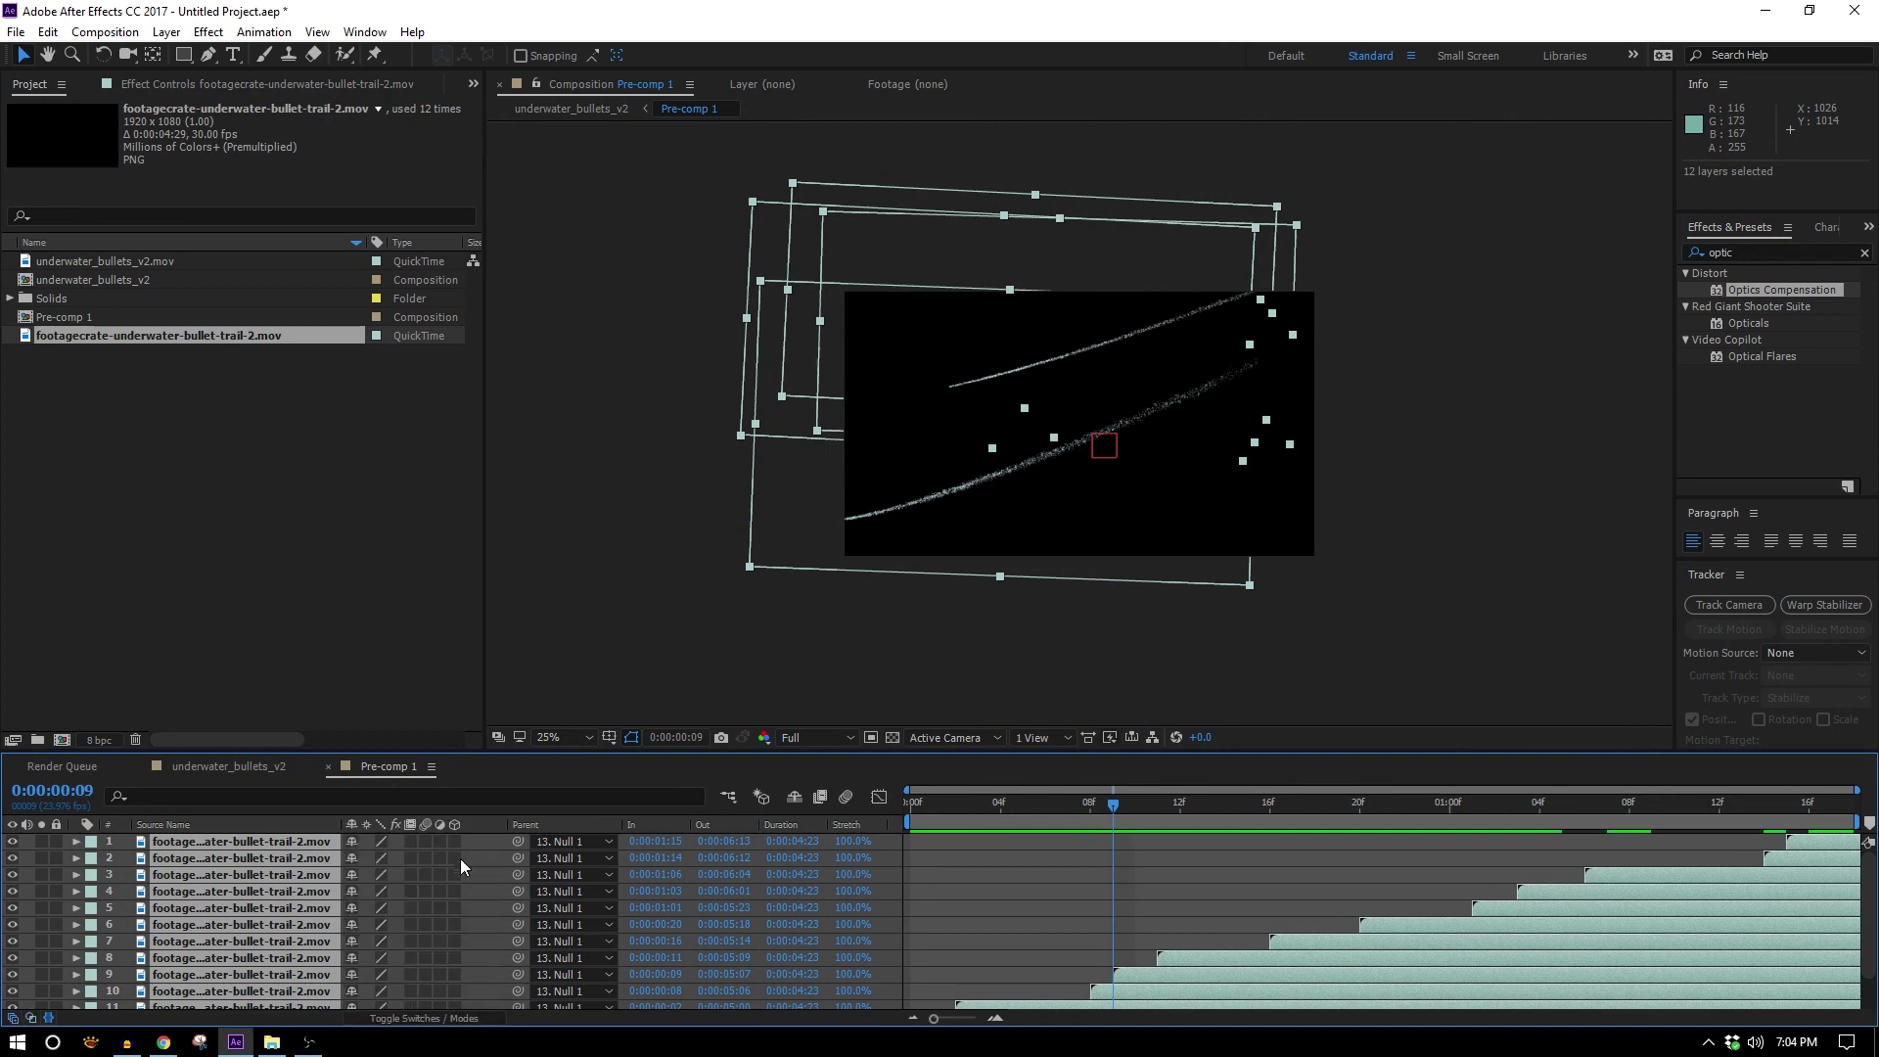
{"action": "left_click", "coordinate": [455, 841]}
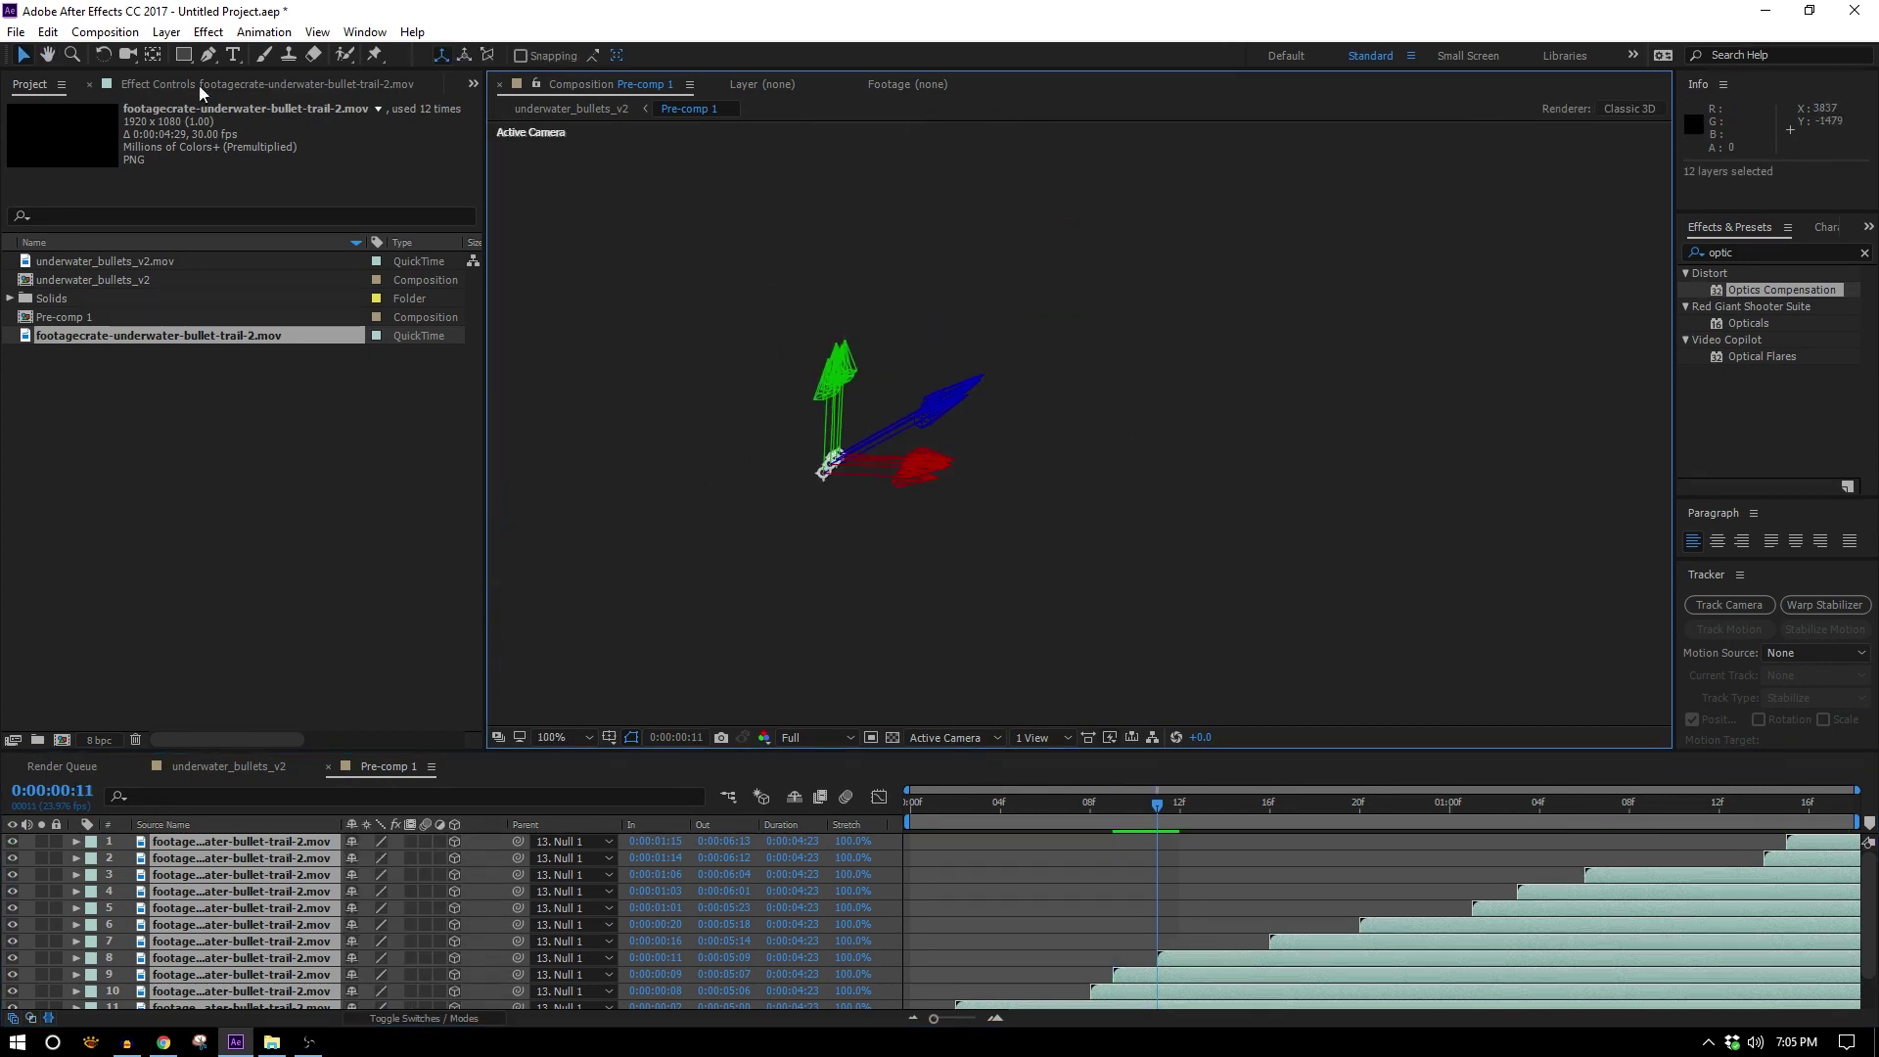
Rotate the 3D bullet trail layers together in perspective to an orientation of about 0.6°, 339.8°, 359.2°
{"action": "left_click", "coordinate": [103, 54]}
{"action": "left_click_drag", "start_coordinate": [763, 388], "coordinate": [796, 386]}
{"action": "scroll", "coordinate": [801, 389], "scroll_direction": "down", "scroll_amount": 1}
{"action": "left_click_drag", "start_coordinate": [912, 496], "coordinate": [1229, 193]}
{"action": "left_click_drag", "start_coordinate": [817, 516], "coordinate": [956, 441]}
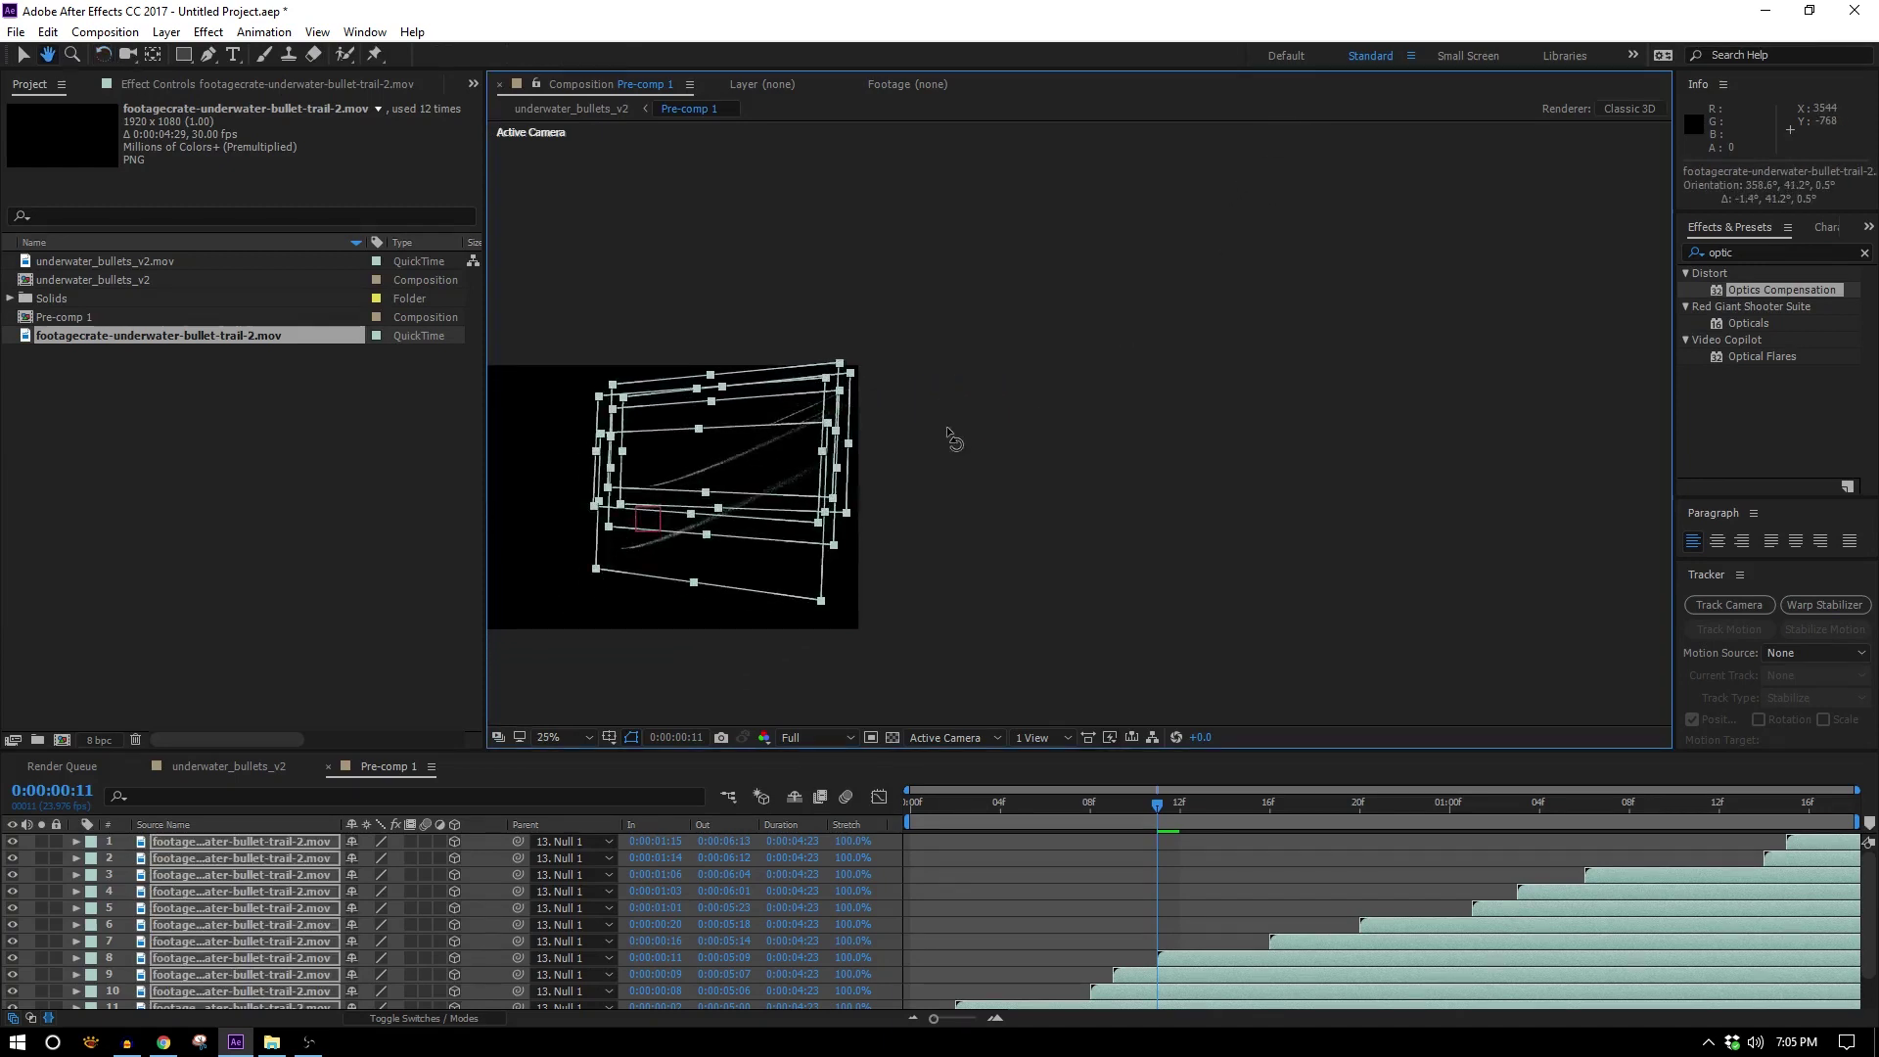
{"action": "left_click_drag", "start_coordinate": [977, 132], "coordinate": [952, 730]}
{"action": "left_click_drag", "start_coordinate": [1187, 235], "coordinate": [1113, 255]}
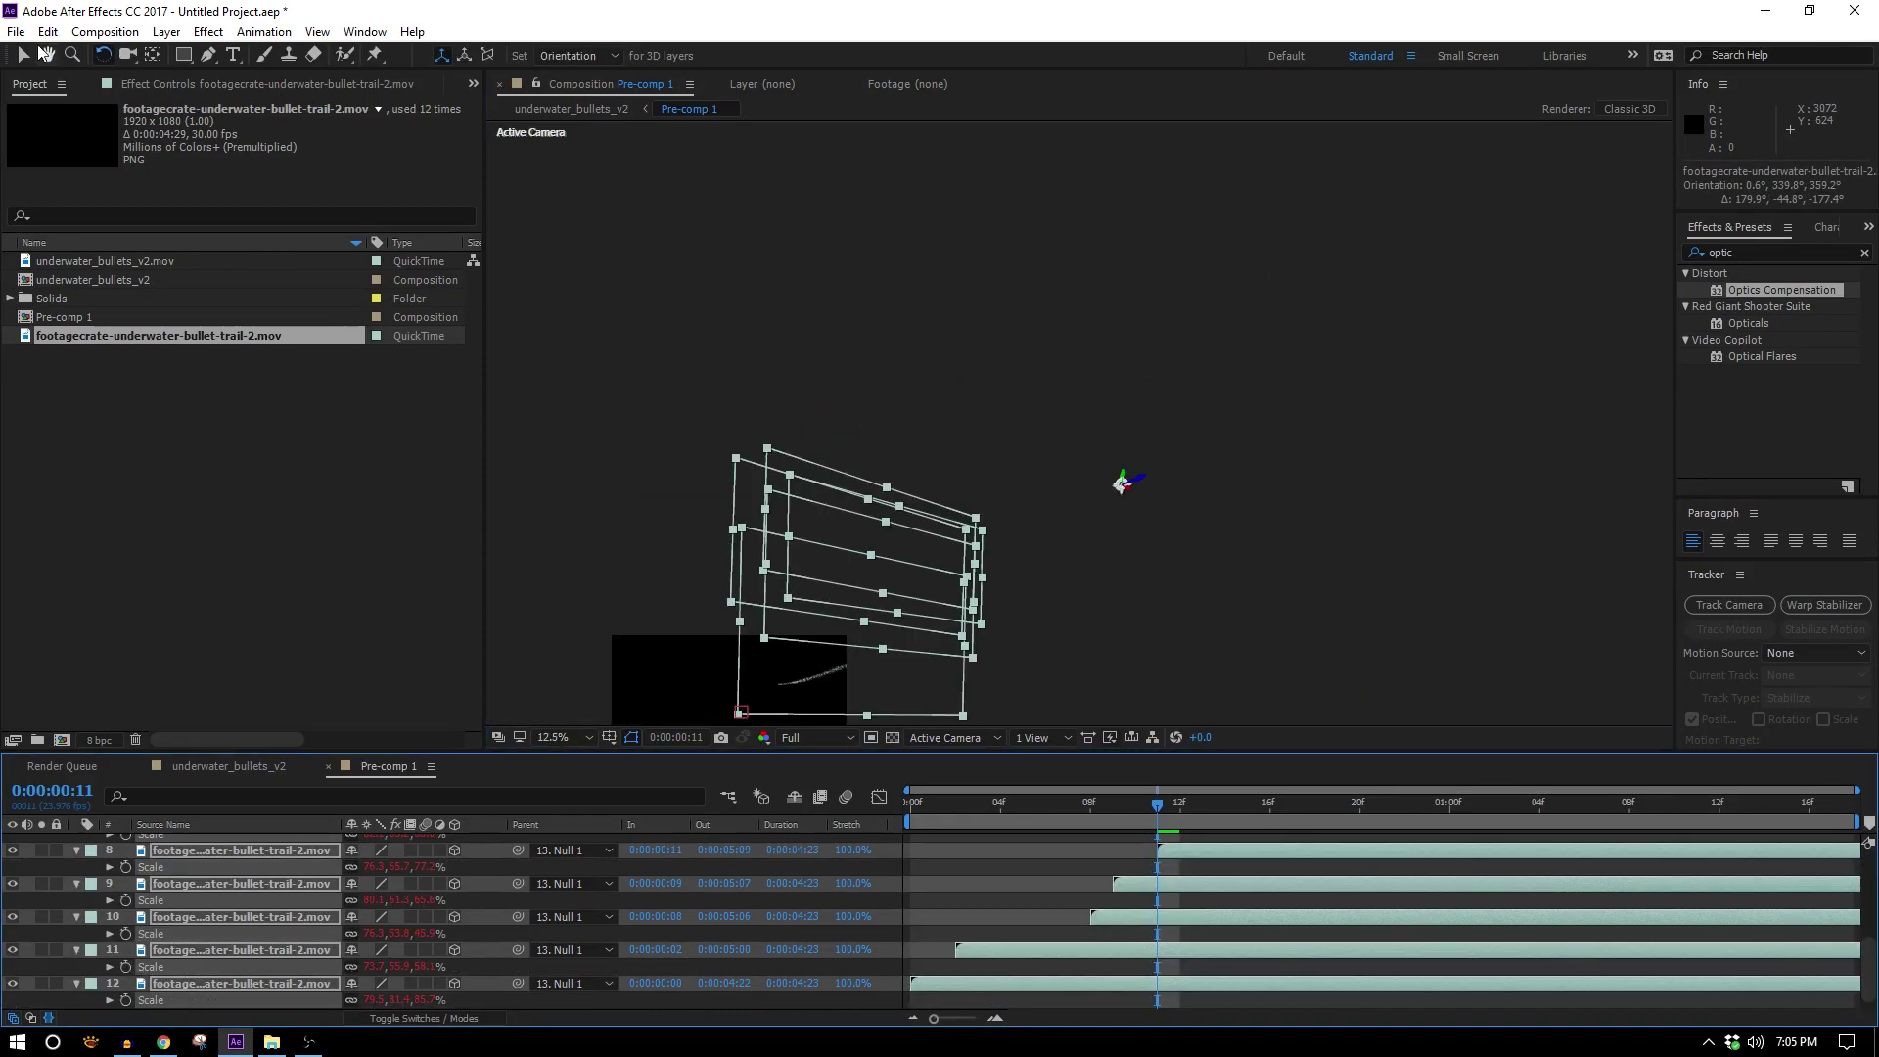
Move the rotated bullet trail layers back over the Pre-comp 1 frame with the Selection tool
{"action": "left_click", "coordinate": [24, 55]}
{"action": "left_click_drag", "start_coordinate": [945, 636], "coordinate": [963, 438]}
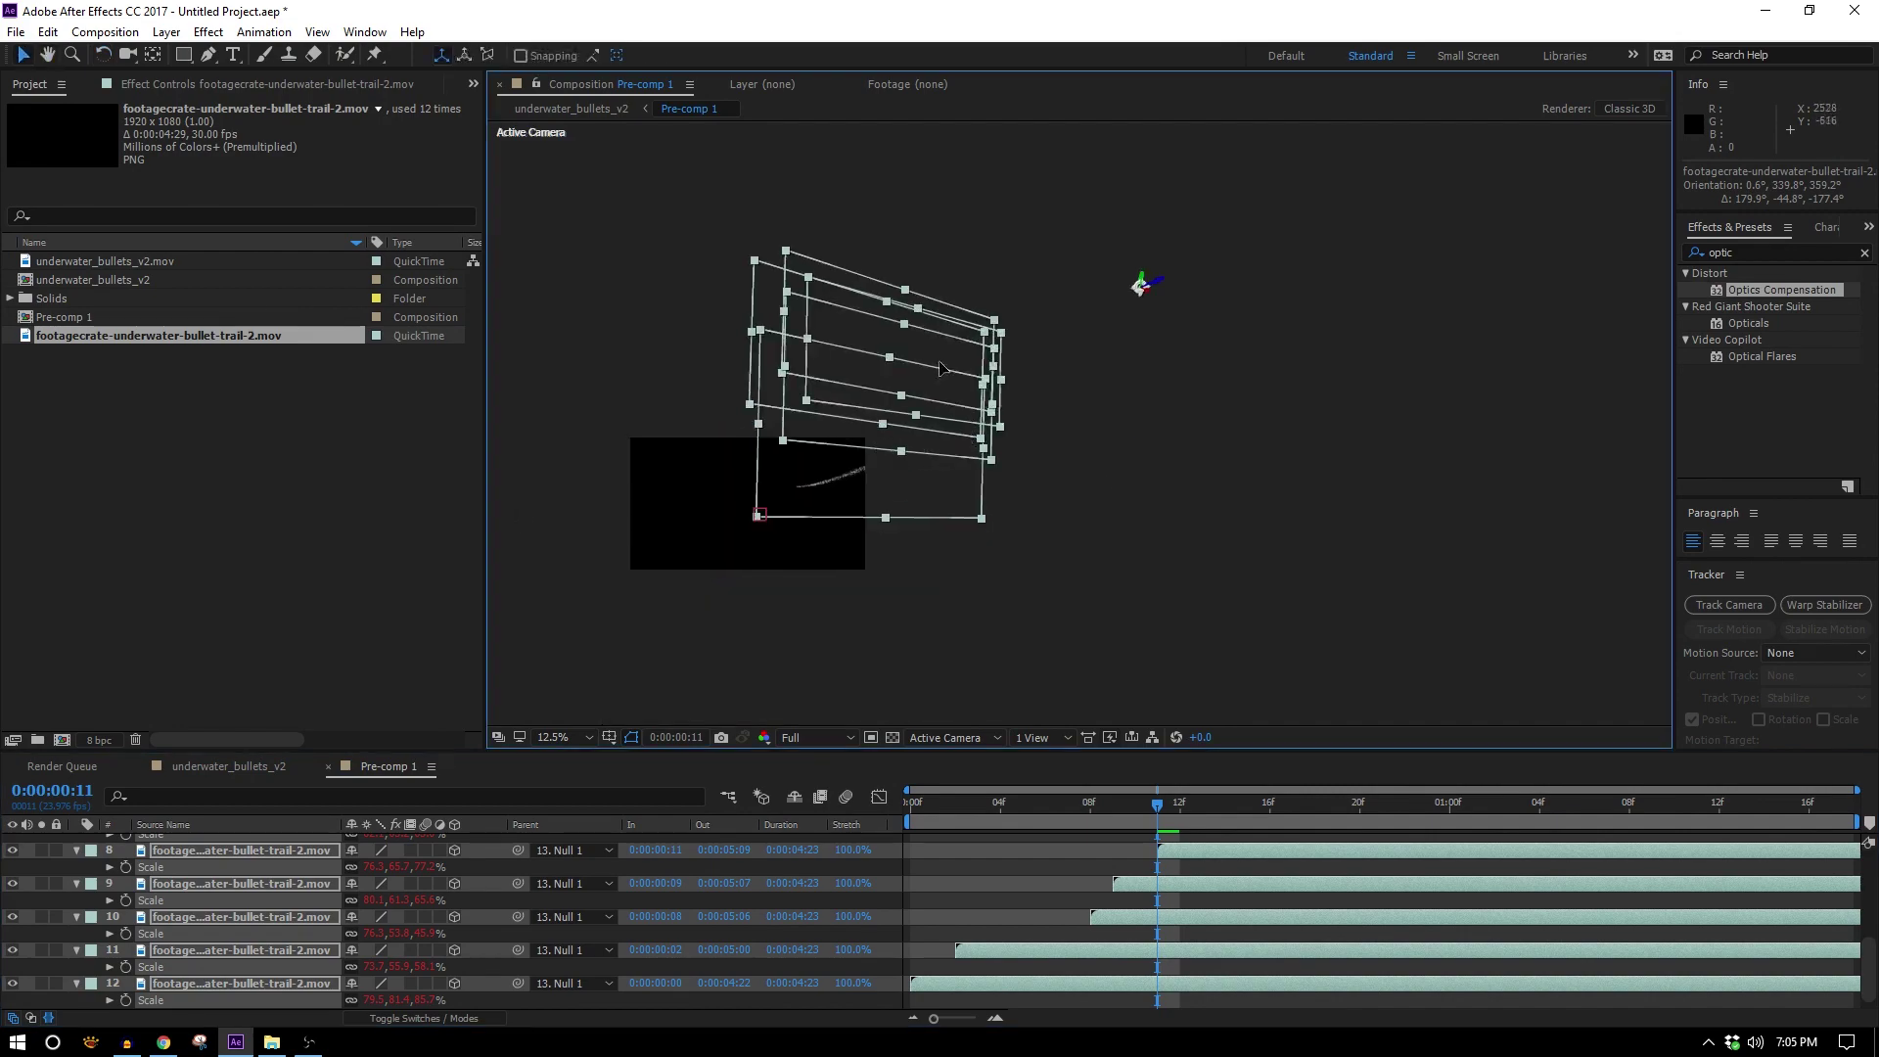
{"action": "left_click_drag", "start_coordinate": [938, 364], "coordinate": [851, 456]}
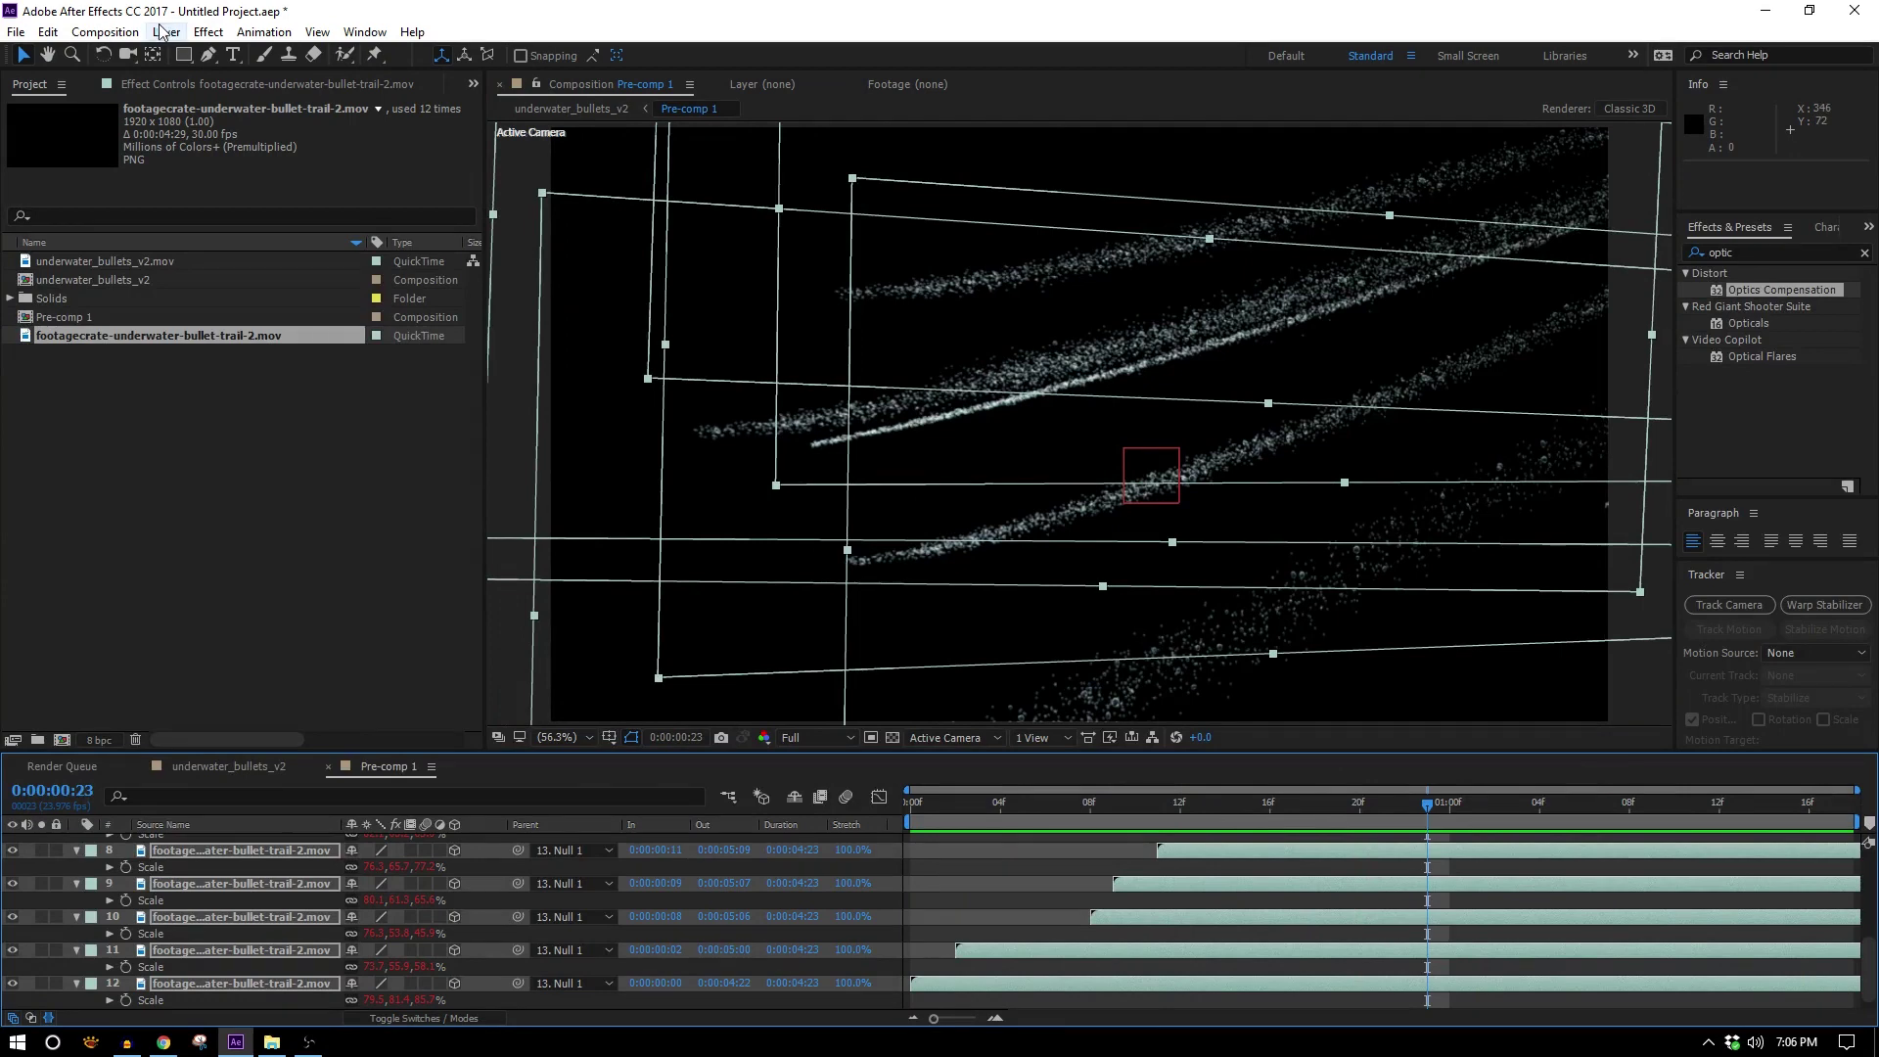
Set Pre-comp 1's width to 2500 px in its composition settings, keeping the 16:9 aspect ratio locked
{"action": "left_click", "coordinate": [95, 32]}
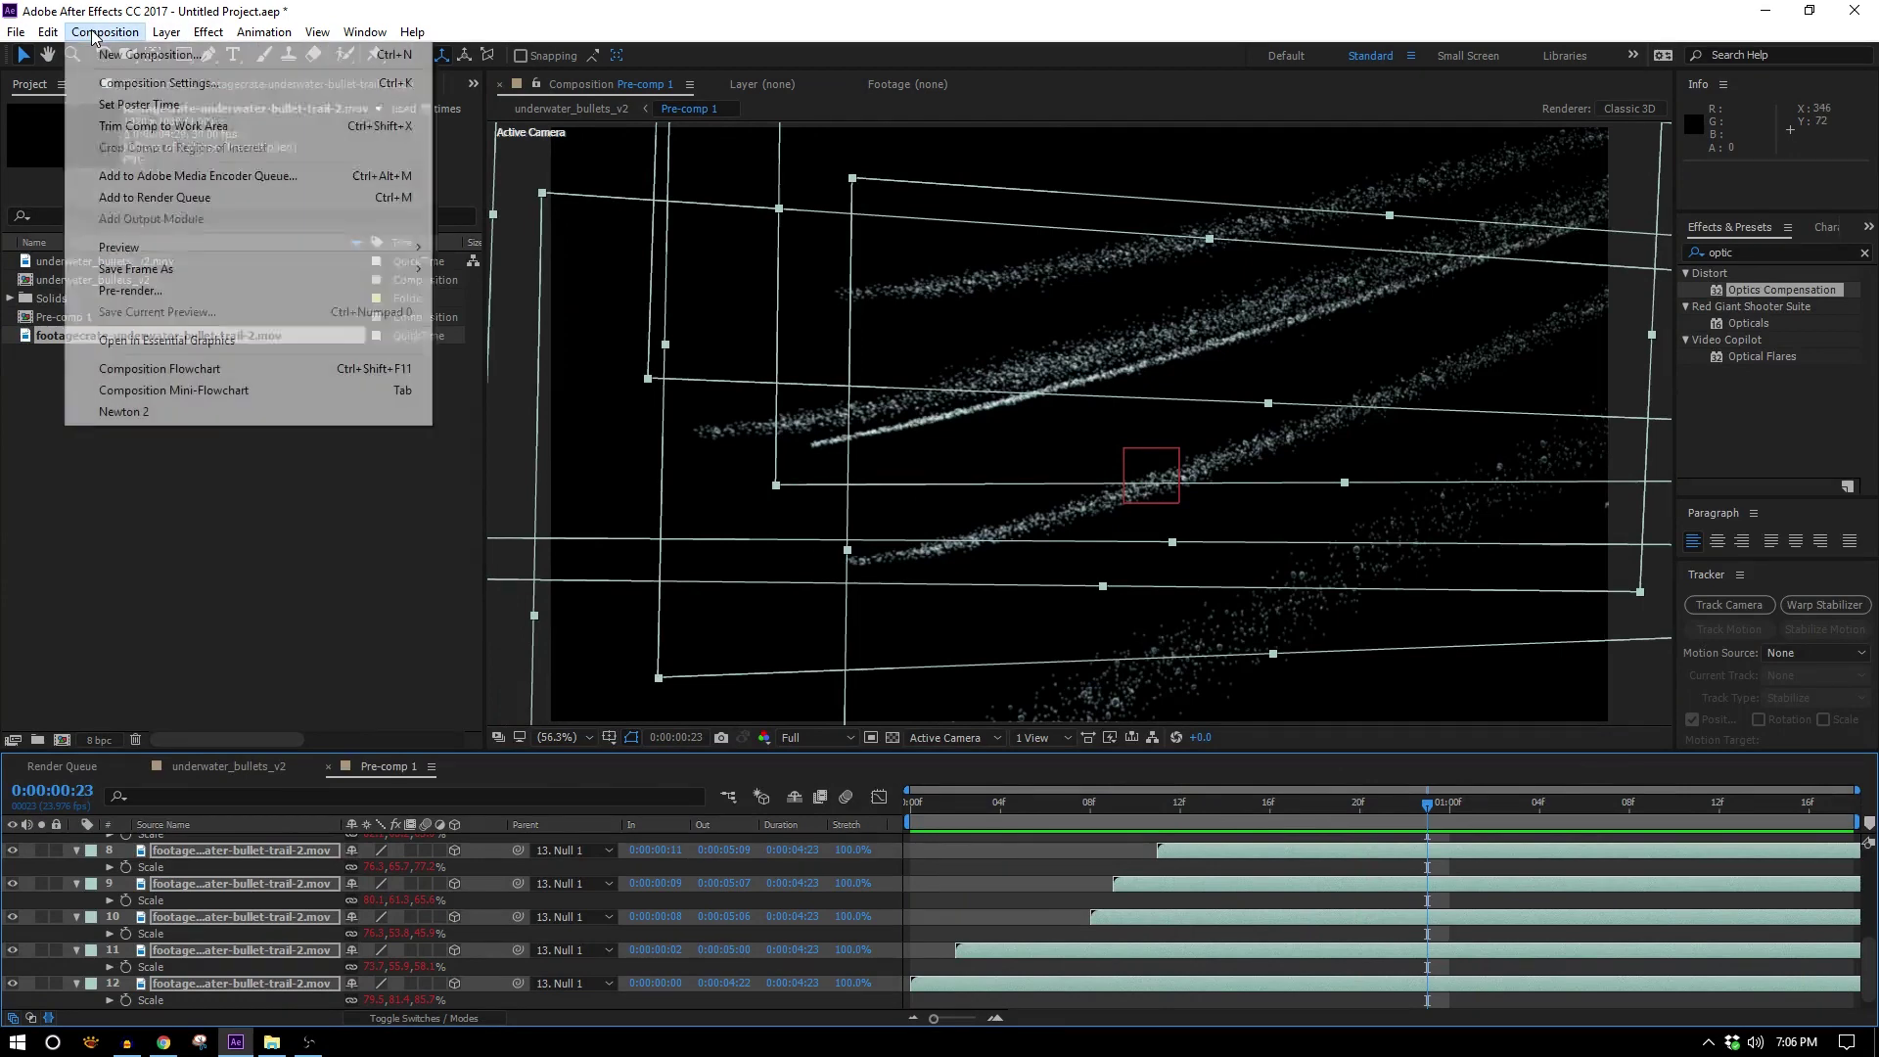
{"action": "left_click", "coordinate": [148, 85]}
{"action": "left_click", "coordinate": [1054, 293]}
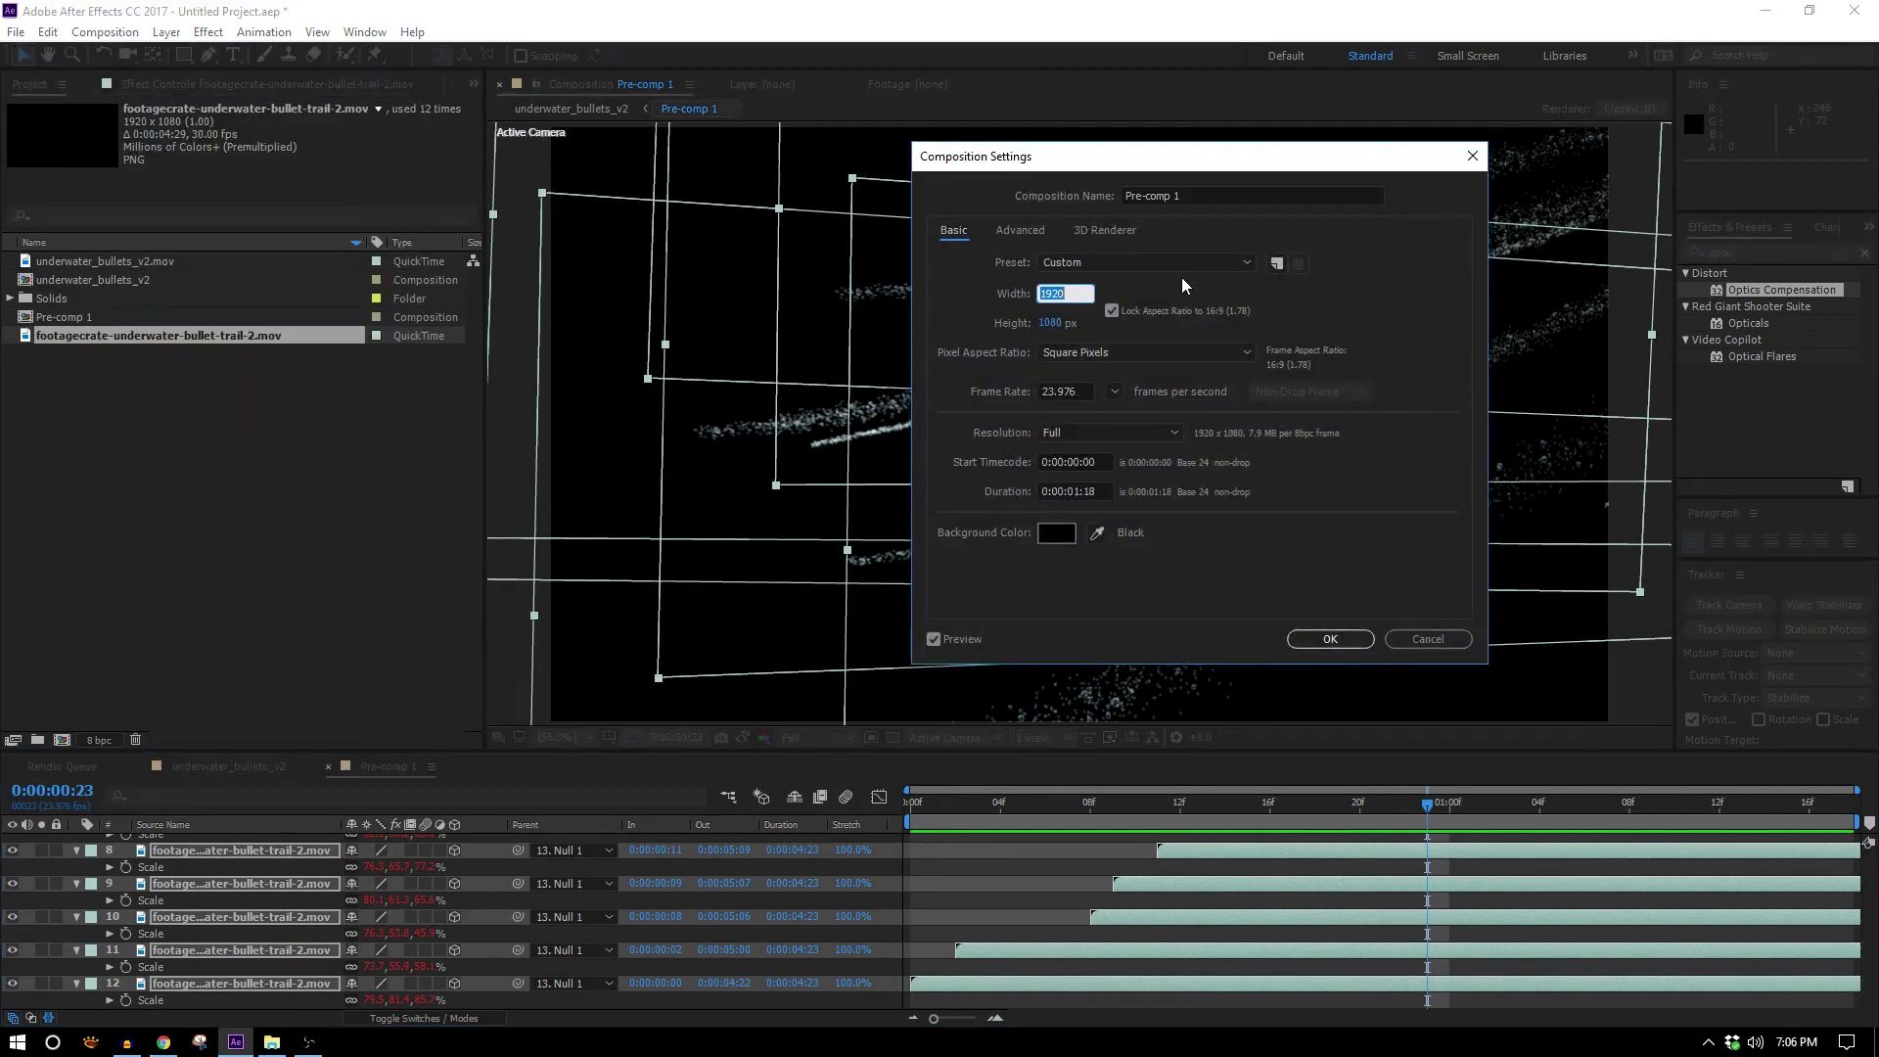
{"action": "type", "text": "2500"}
{"action": "key", "text": "Return"}
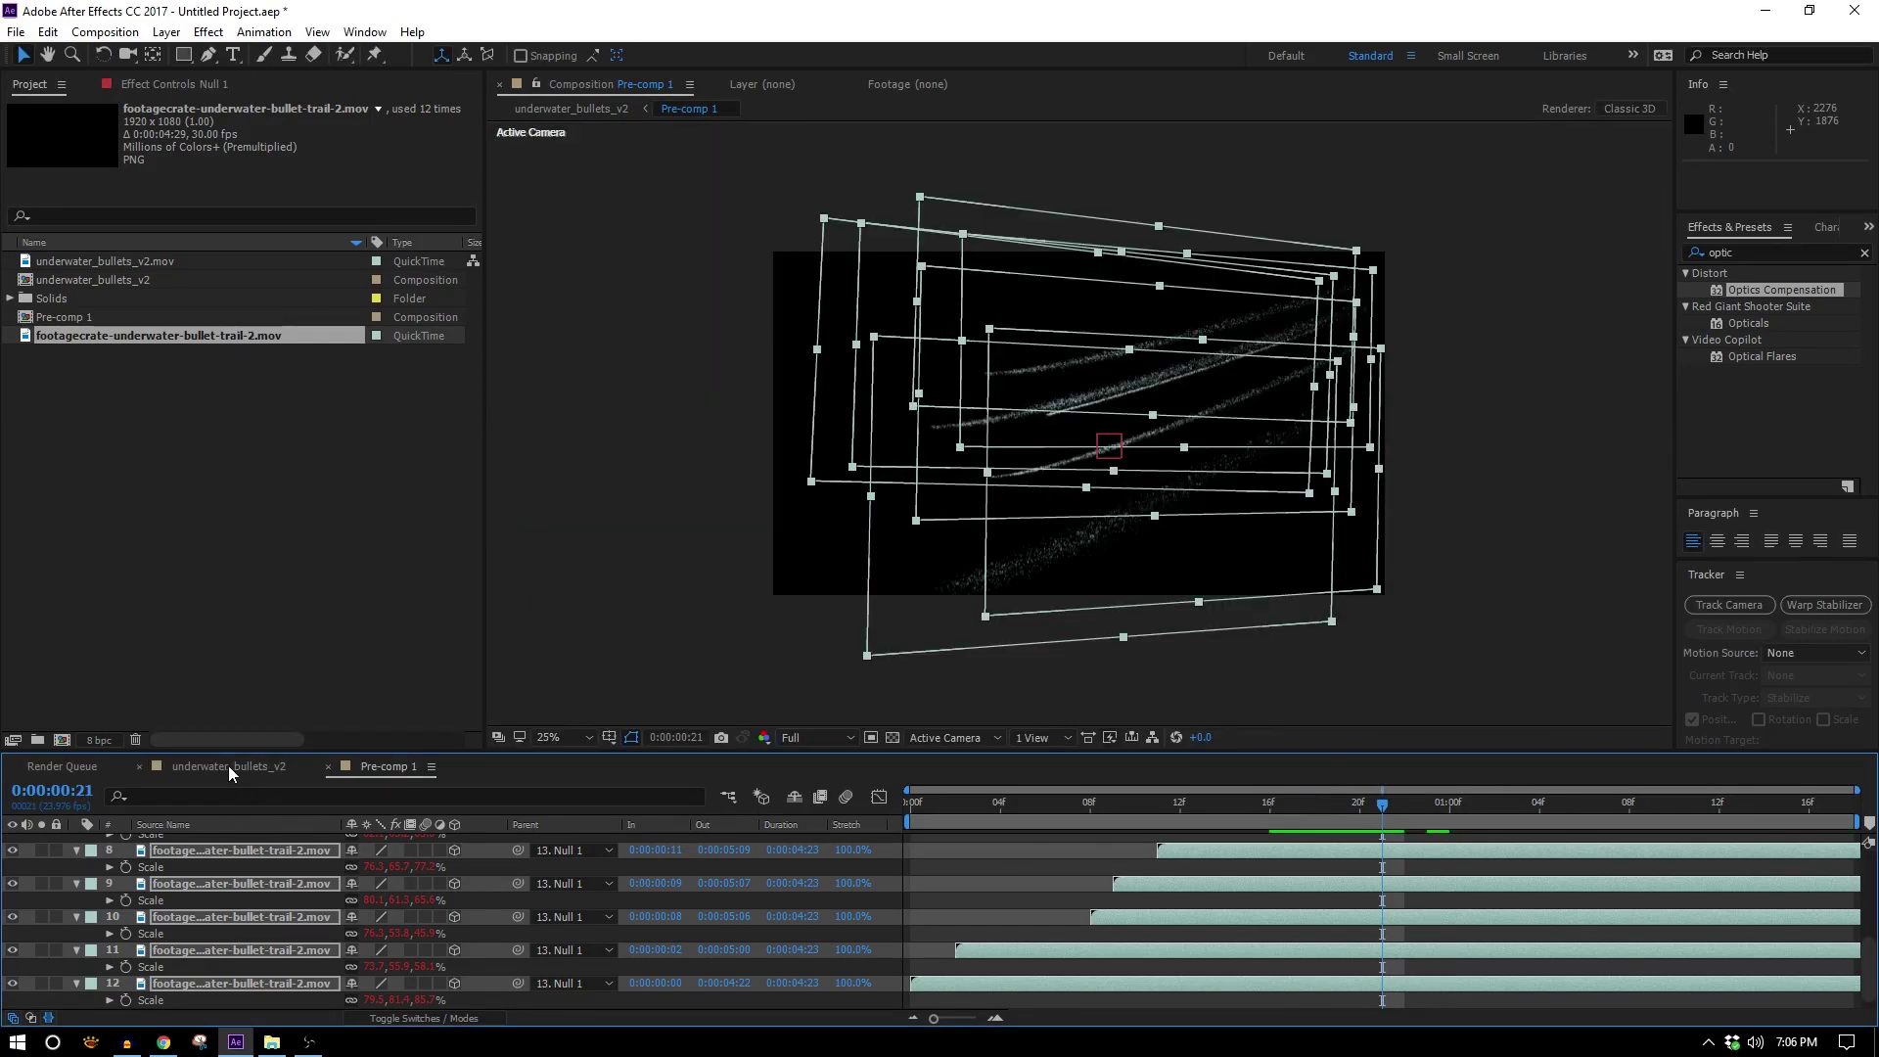
Preview the result in underwater_bullets_v2 and apply the Optics Compensation effect to the Pre-comp 1 layer
{"action": "left_click", "coordinate": [228, 766]}
{"action": "key", "text": "space"}
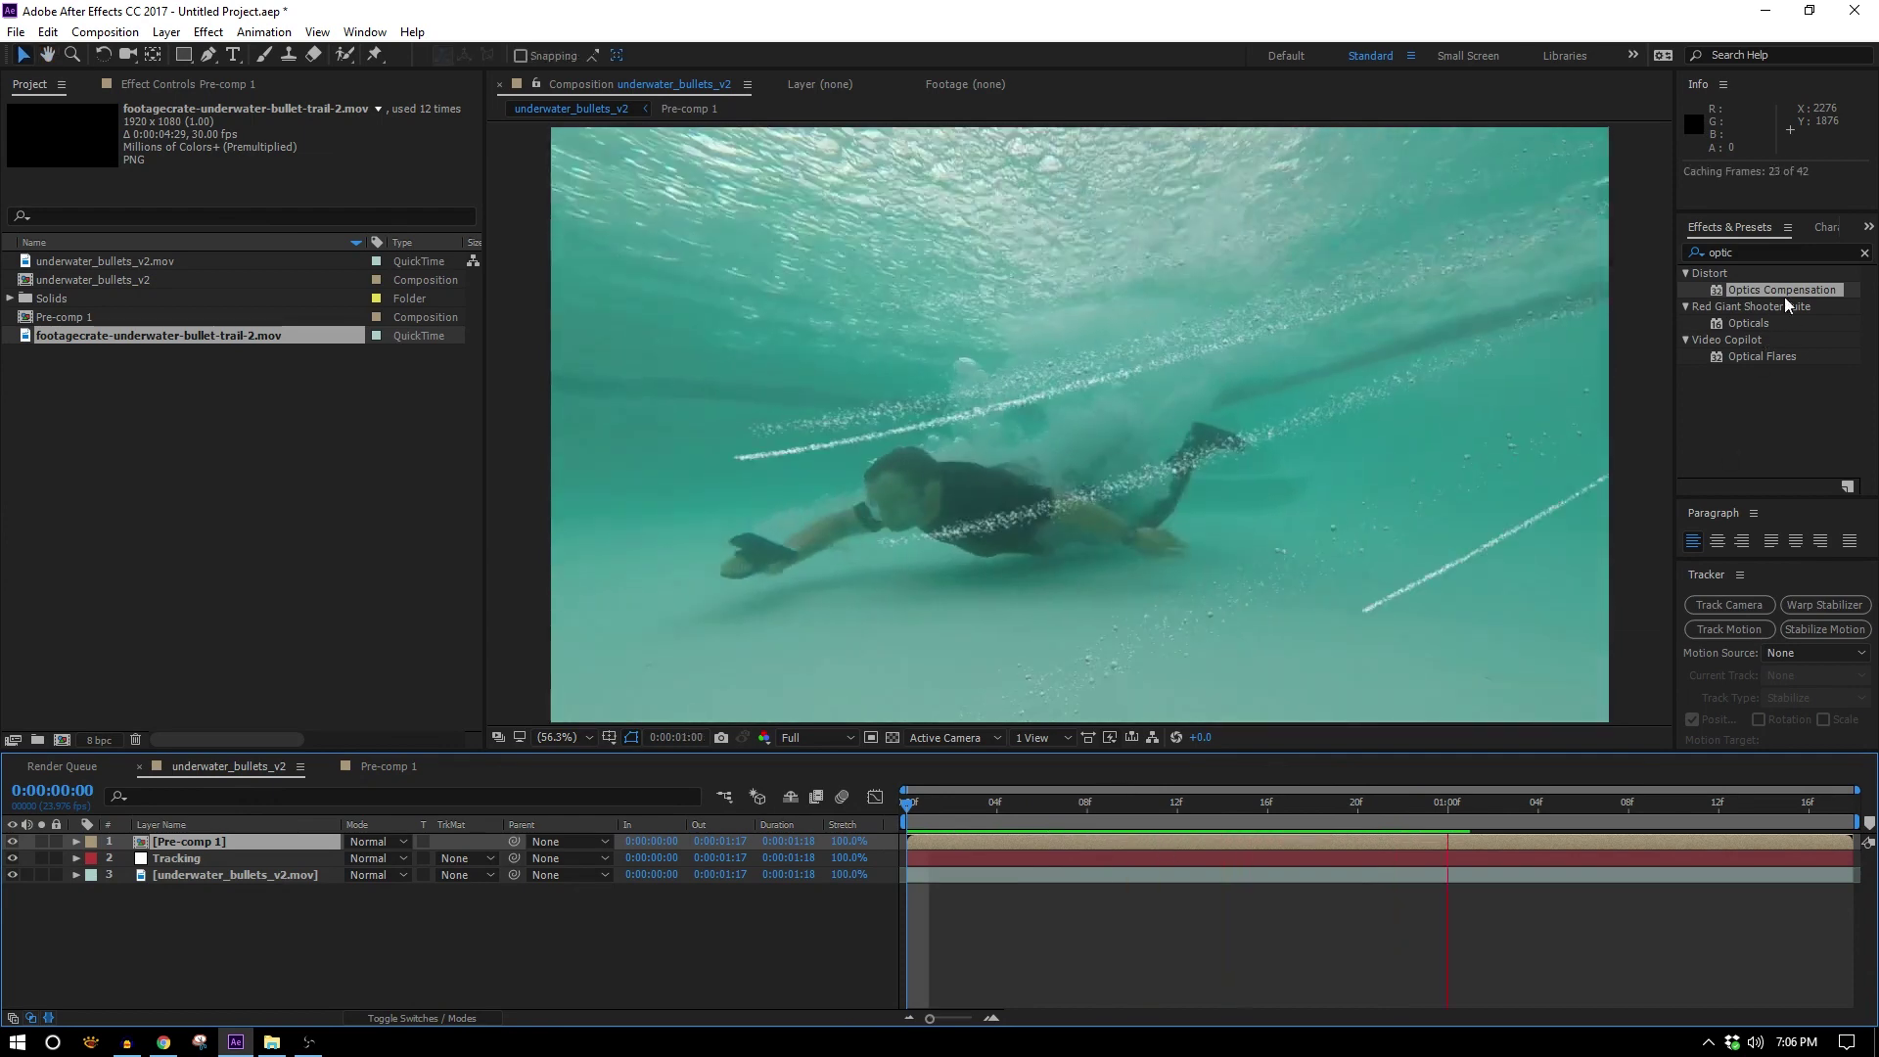
{"action": "left_click_drag", "start_coordinate": [156, 336], "coordinate": [192, 851]}
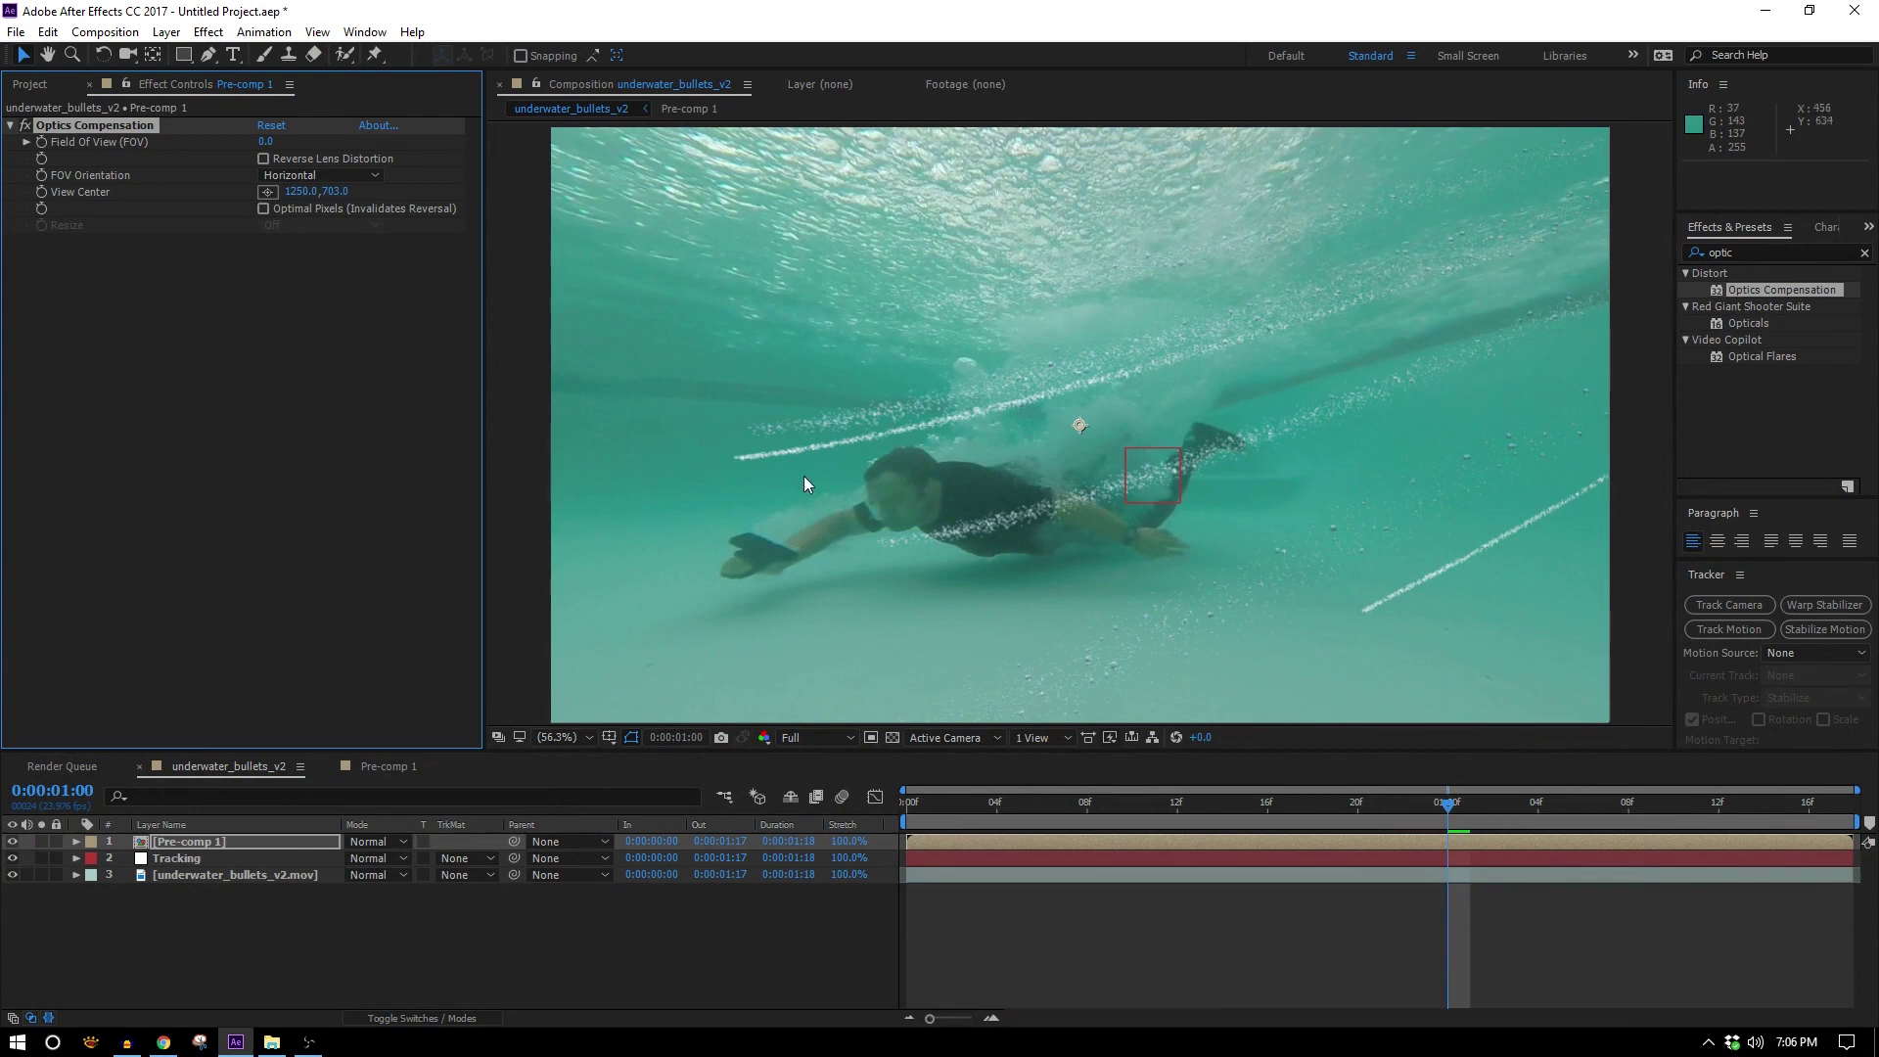
Turn off Optics Compensation on the underwater_bullets_v2.mov layer and set Pre-comp 1's Optics Compensation field of view to 75
{"action": "left_click", "coordinate": [270, 875]}
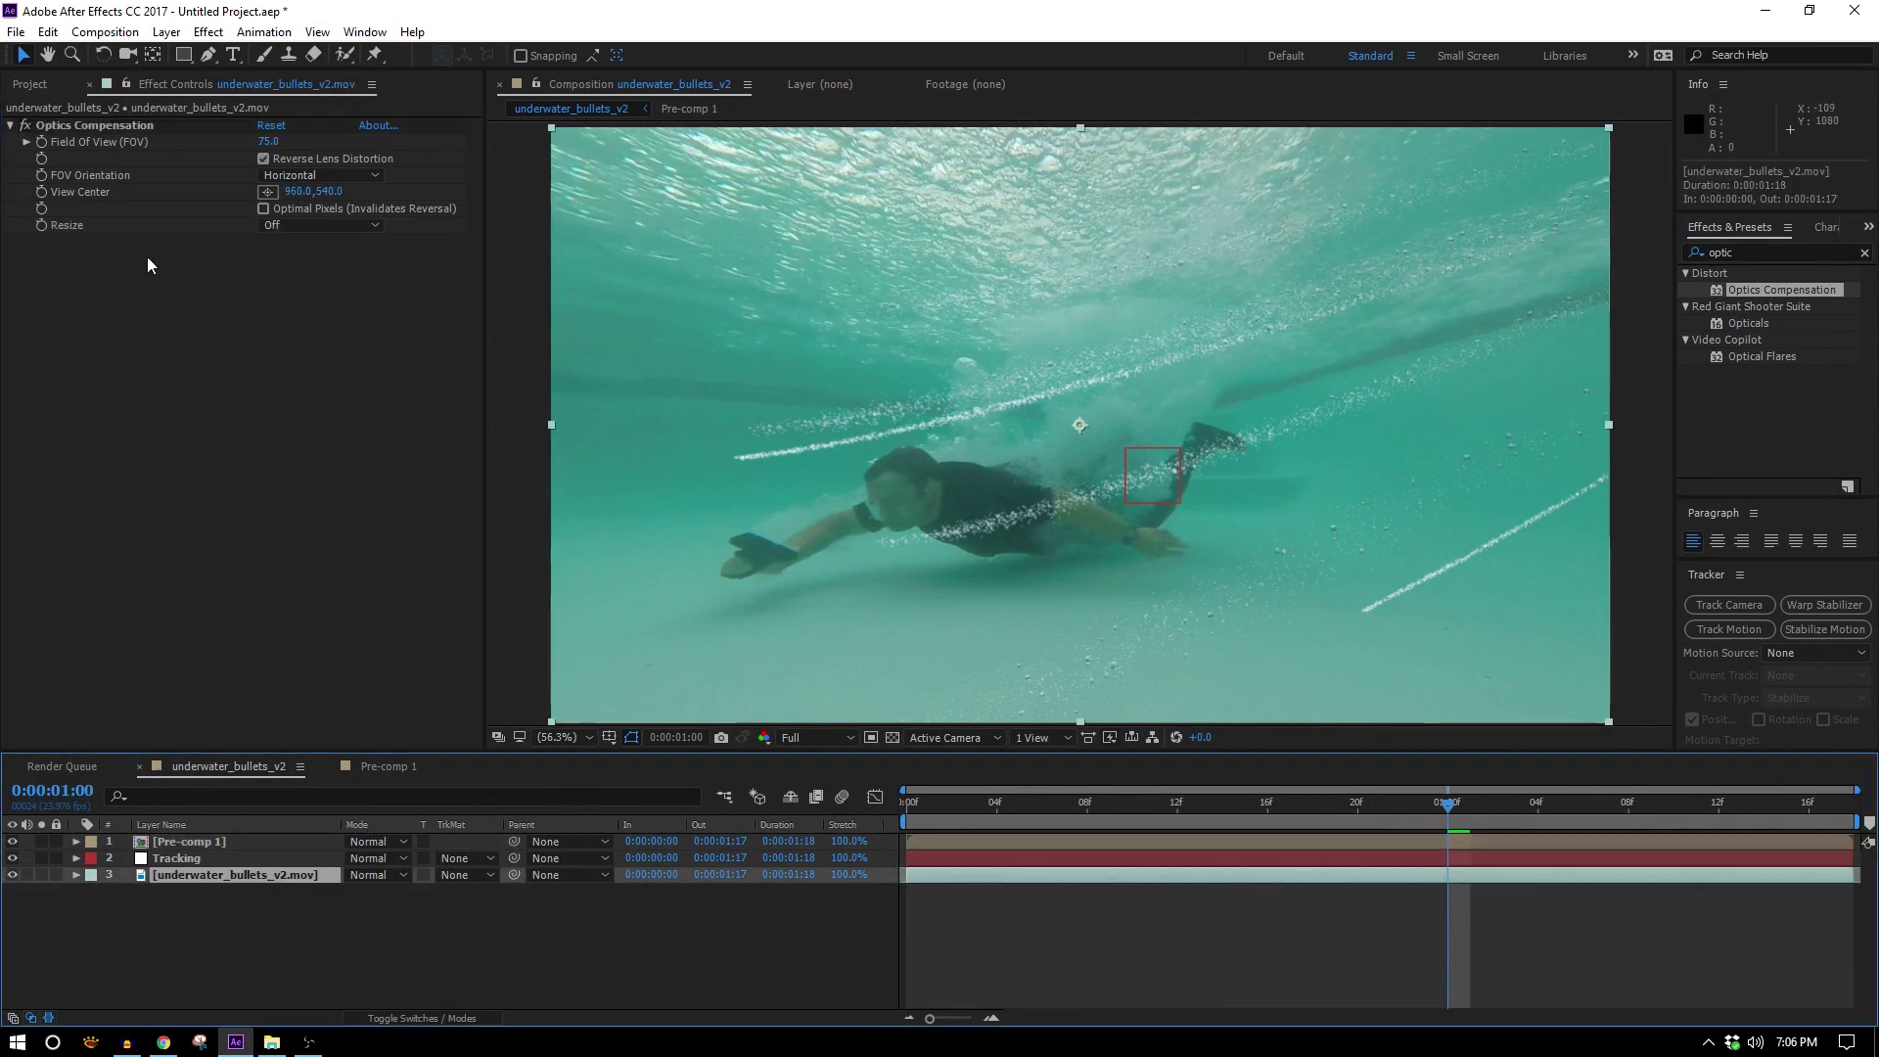
{"action": "left_click", "coordinate": [26, 127]}
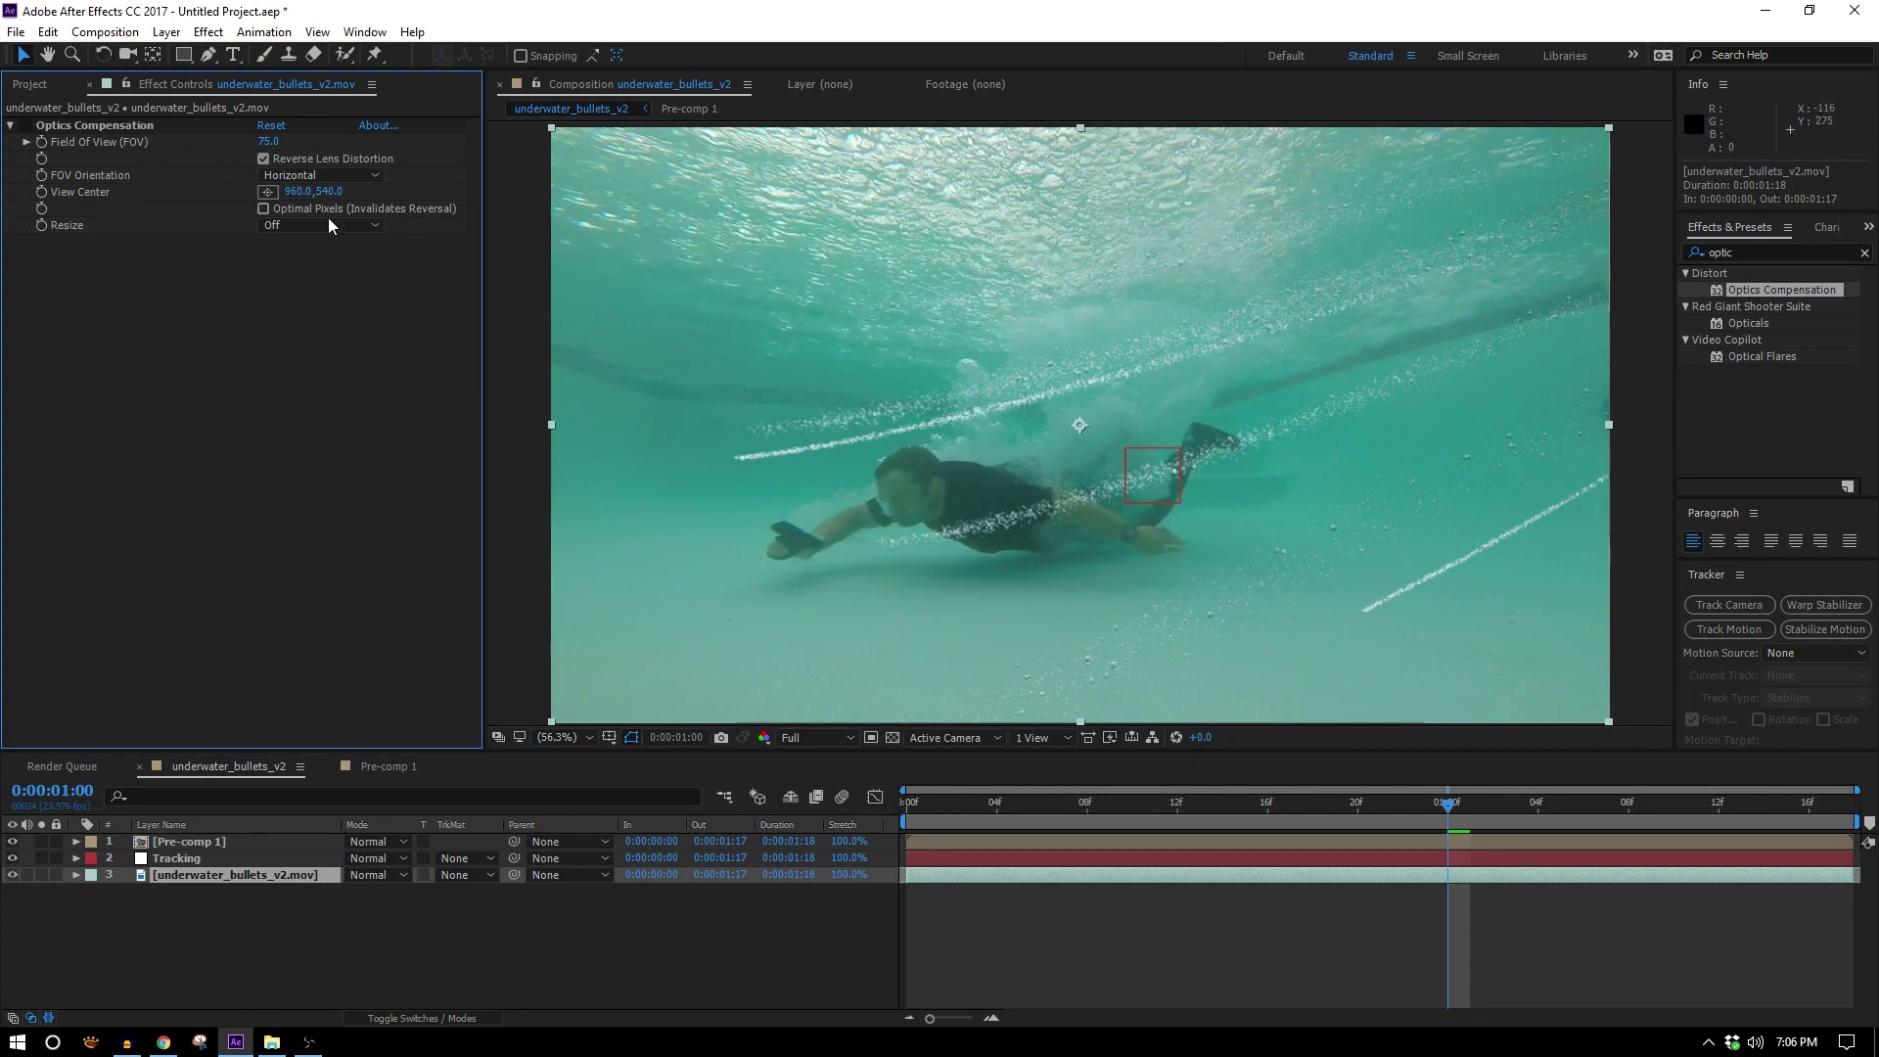
{"action": "left_click", "coordinate": [189, 842]}
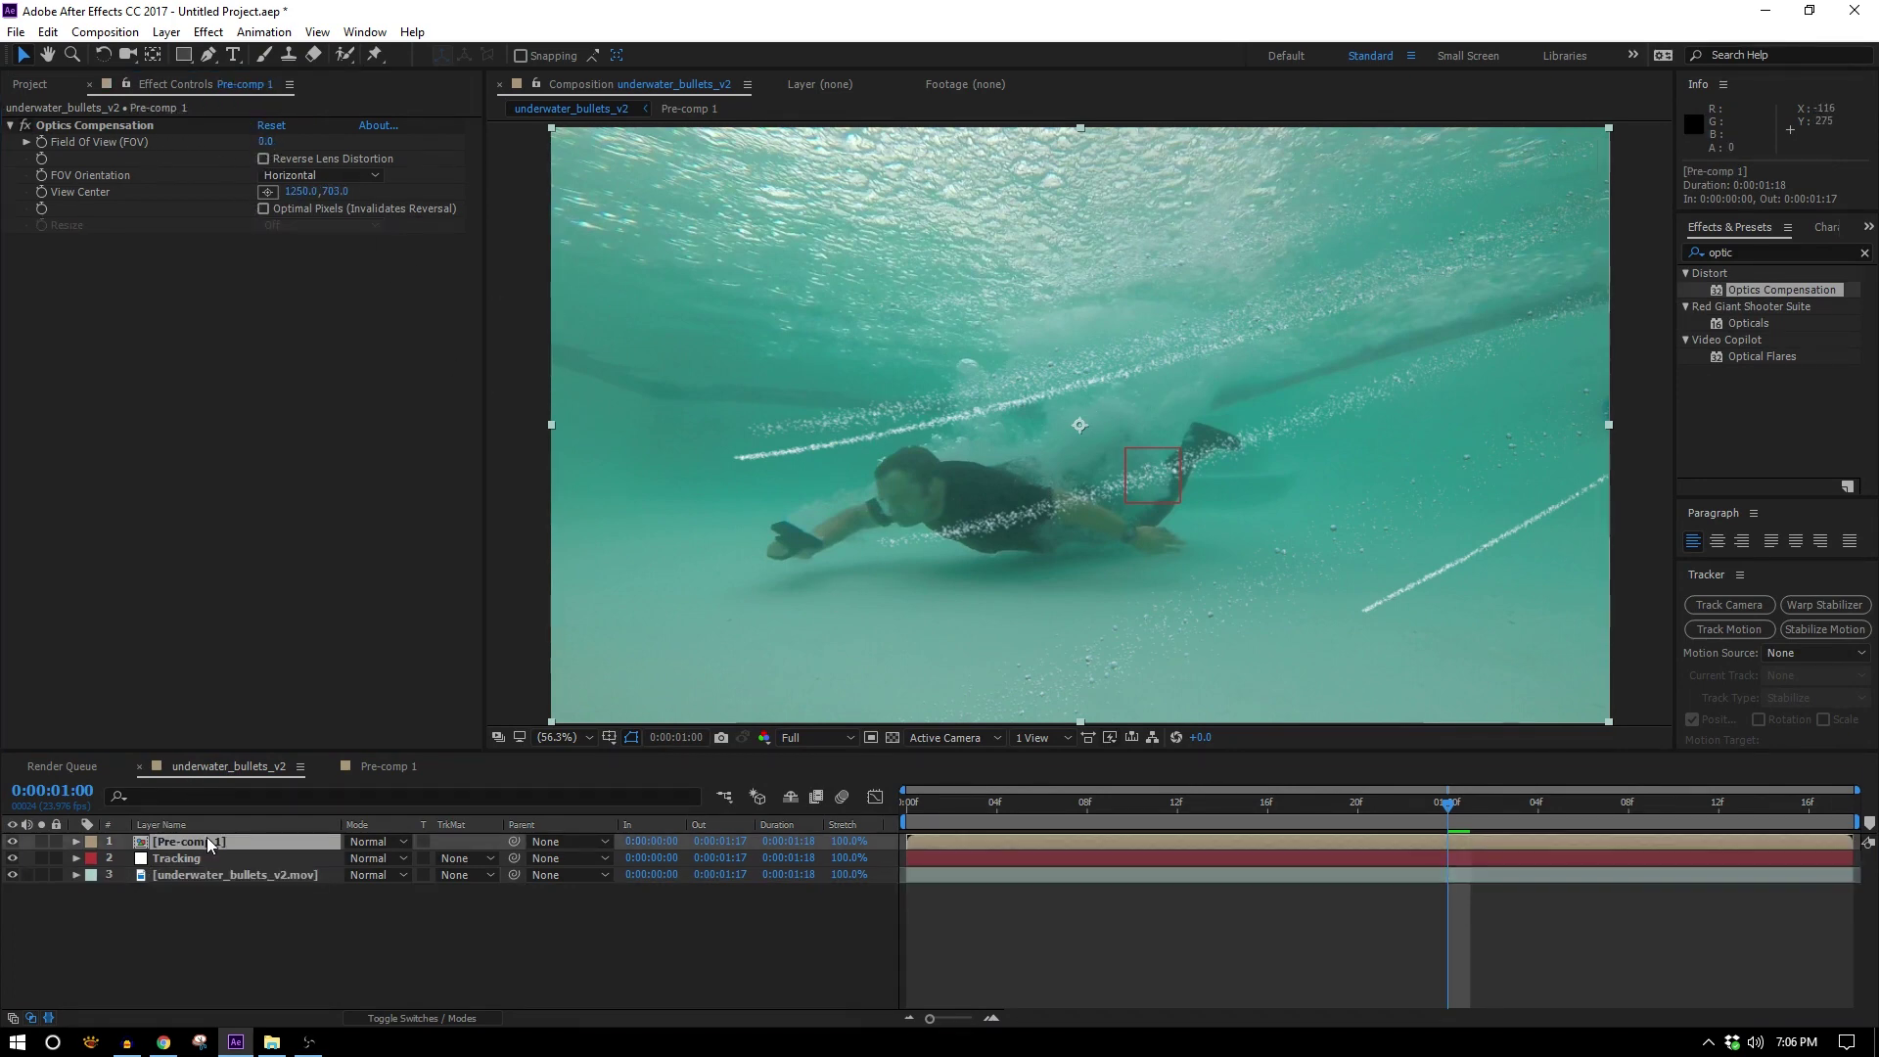
{"action": "key", "text": "ctrl+alt+shift+e"}
{"action": "left_click", "coordinate": [270, 142]}
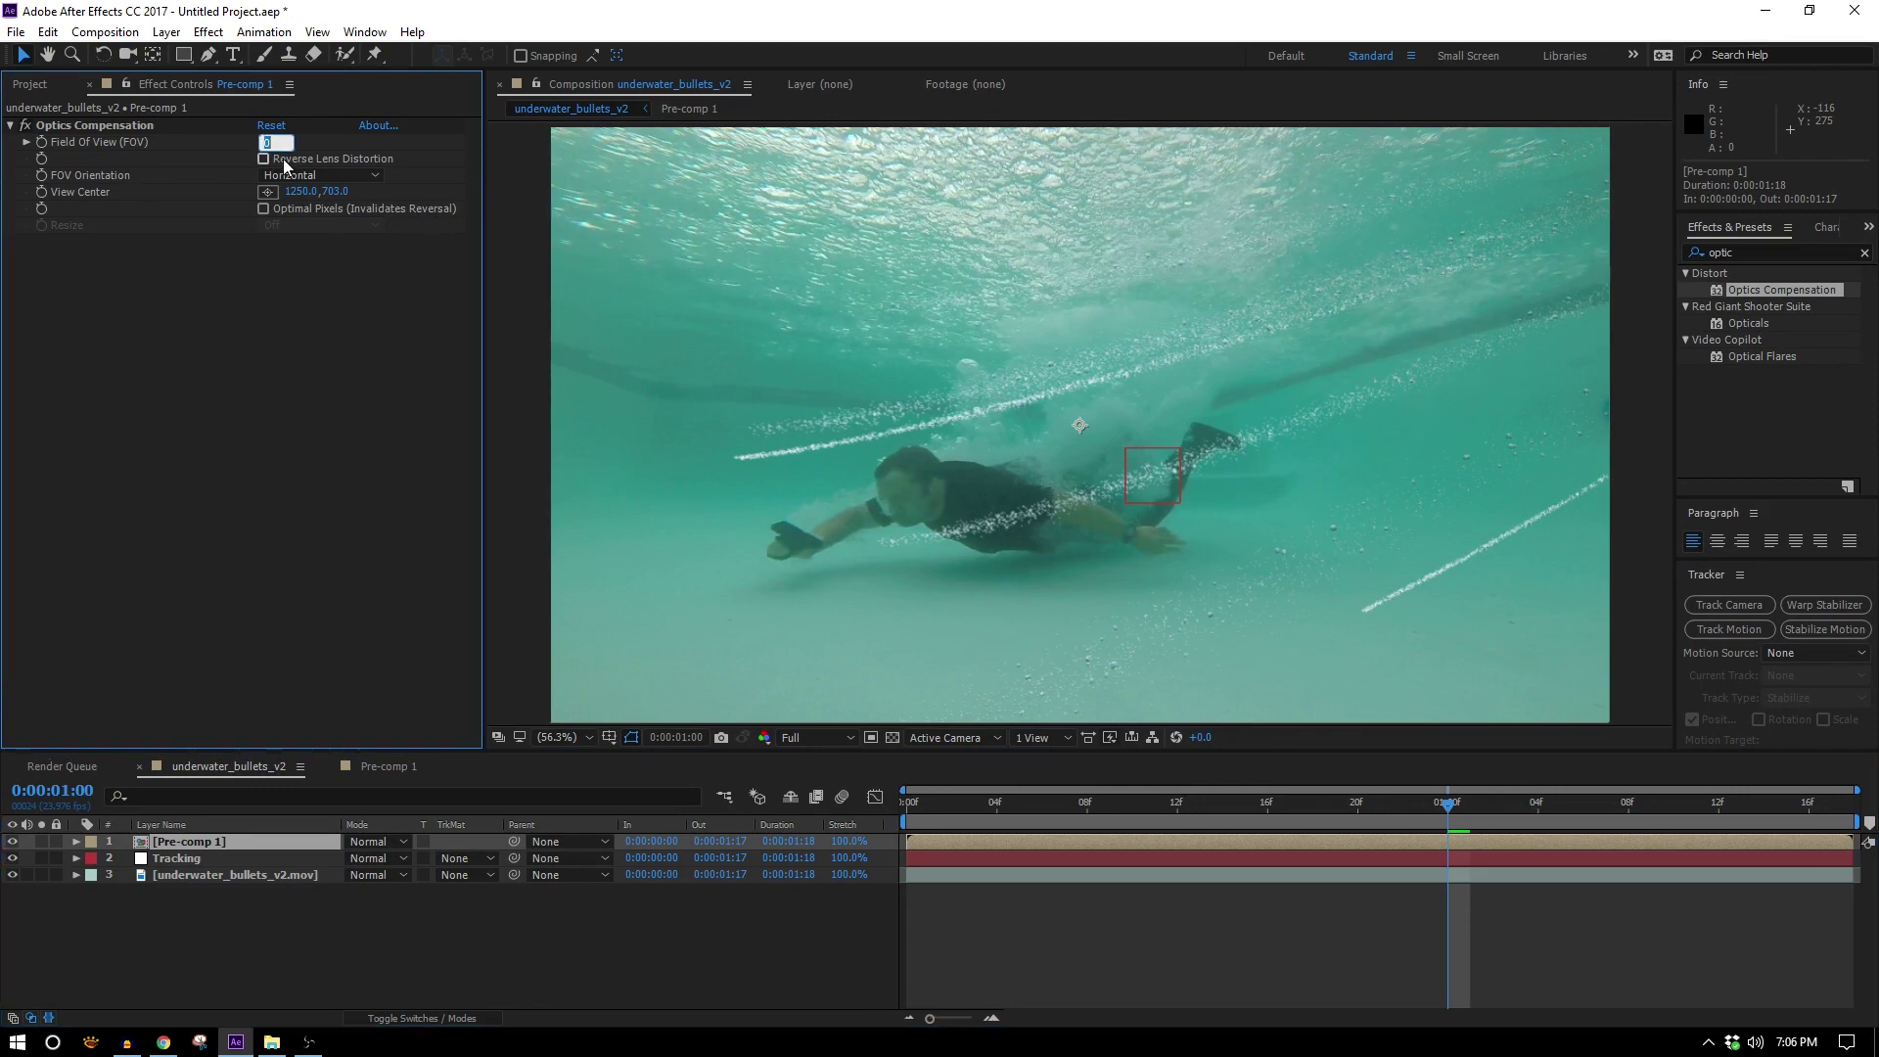
{"action": "type", "text": "75"}
{"action": "key", "text": "Return"}
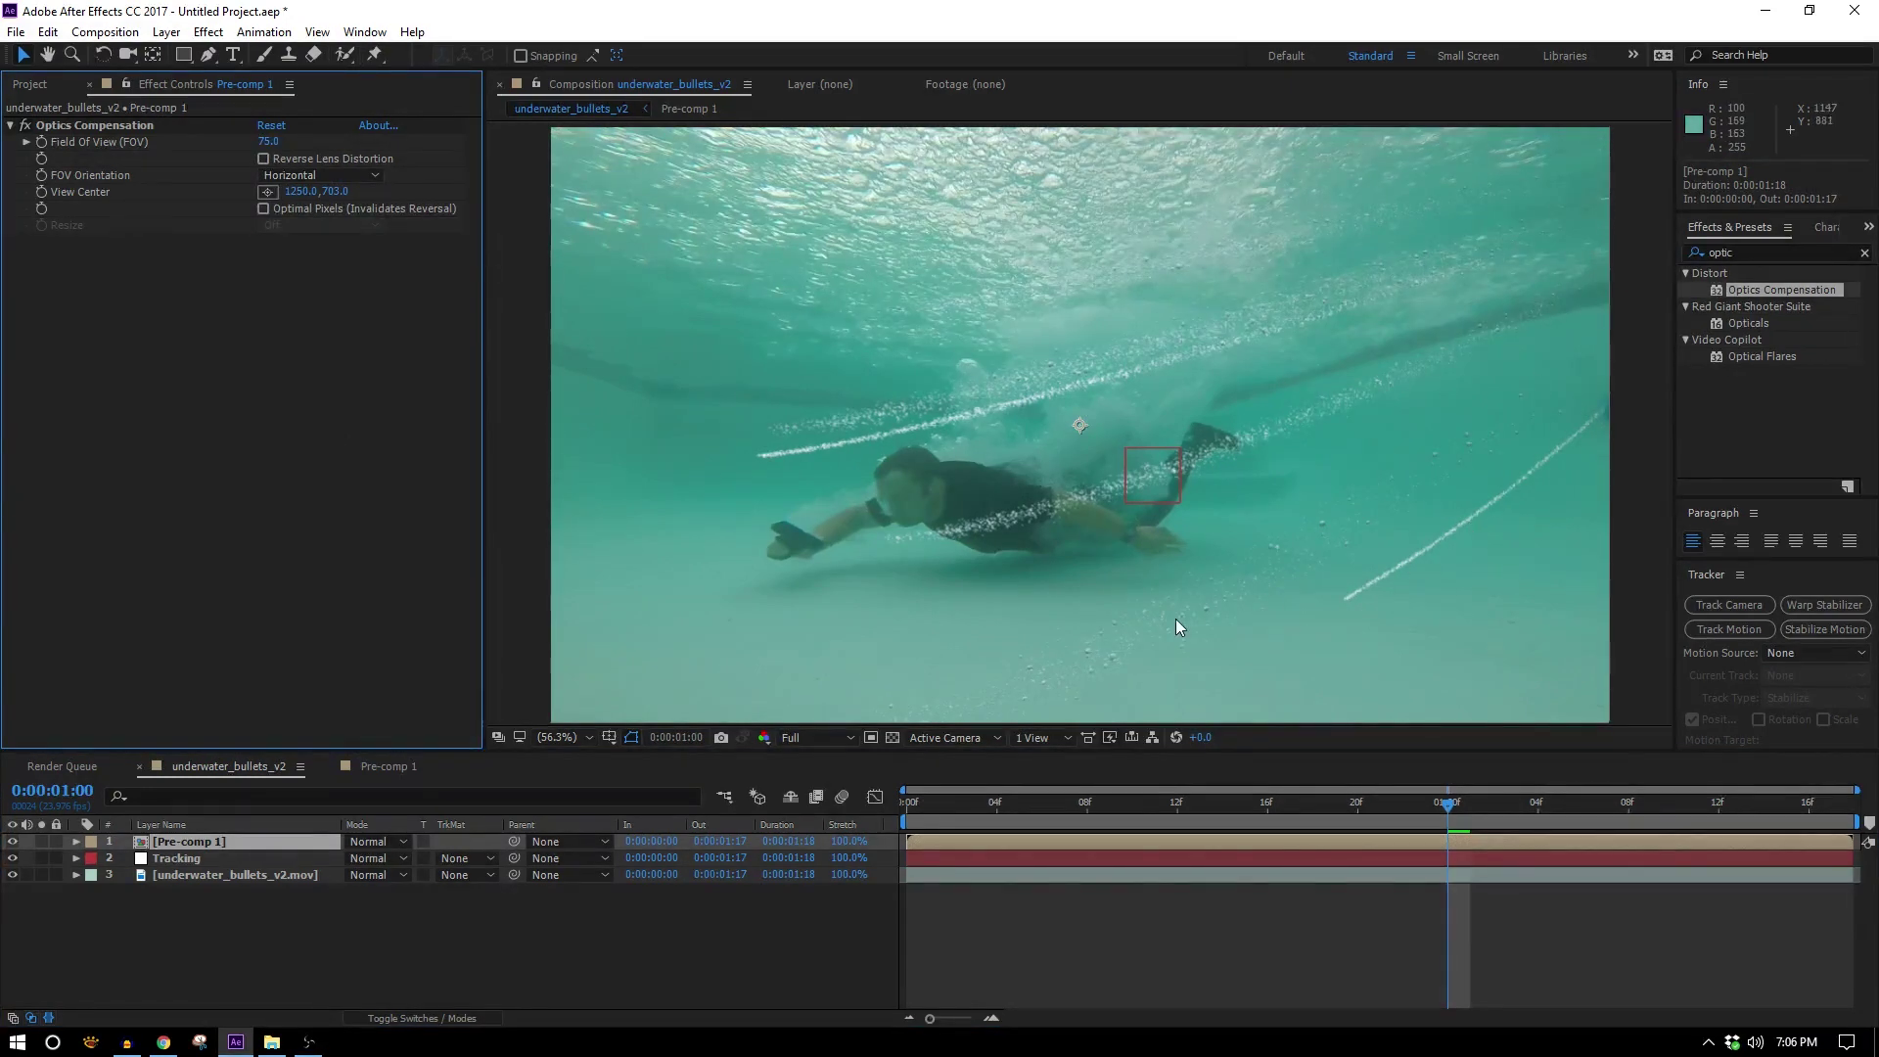
Try reversing the lens distortion in Pre-comp 1's Optics Compensation effect
{"action": "left_click", "coordinate": [261, 858]}
{"action": "left_click", "coordinate": [252, 826]}
{"action": "left_click", "coordinate": [260, 842]}
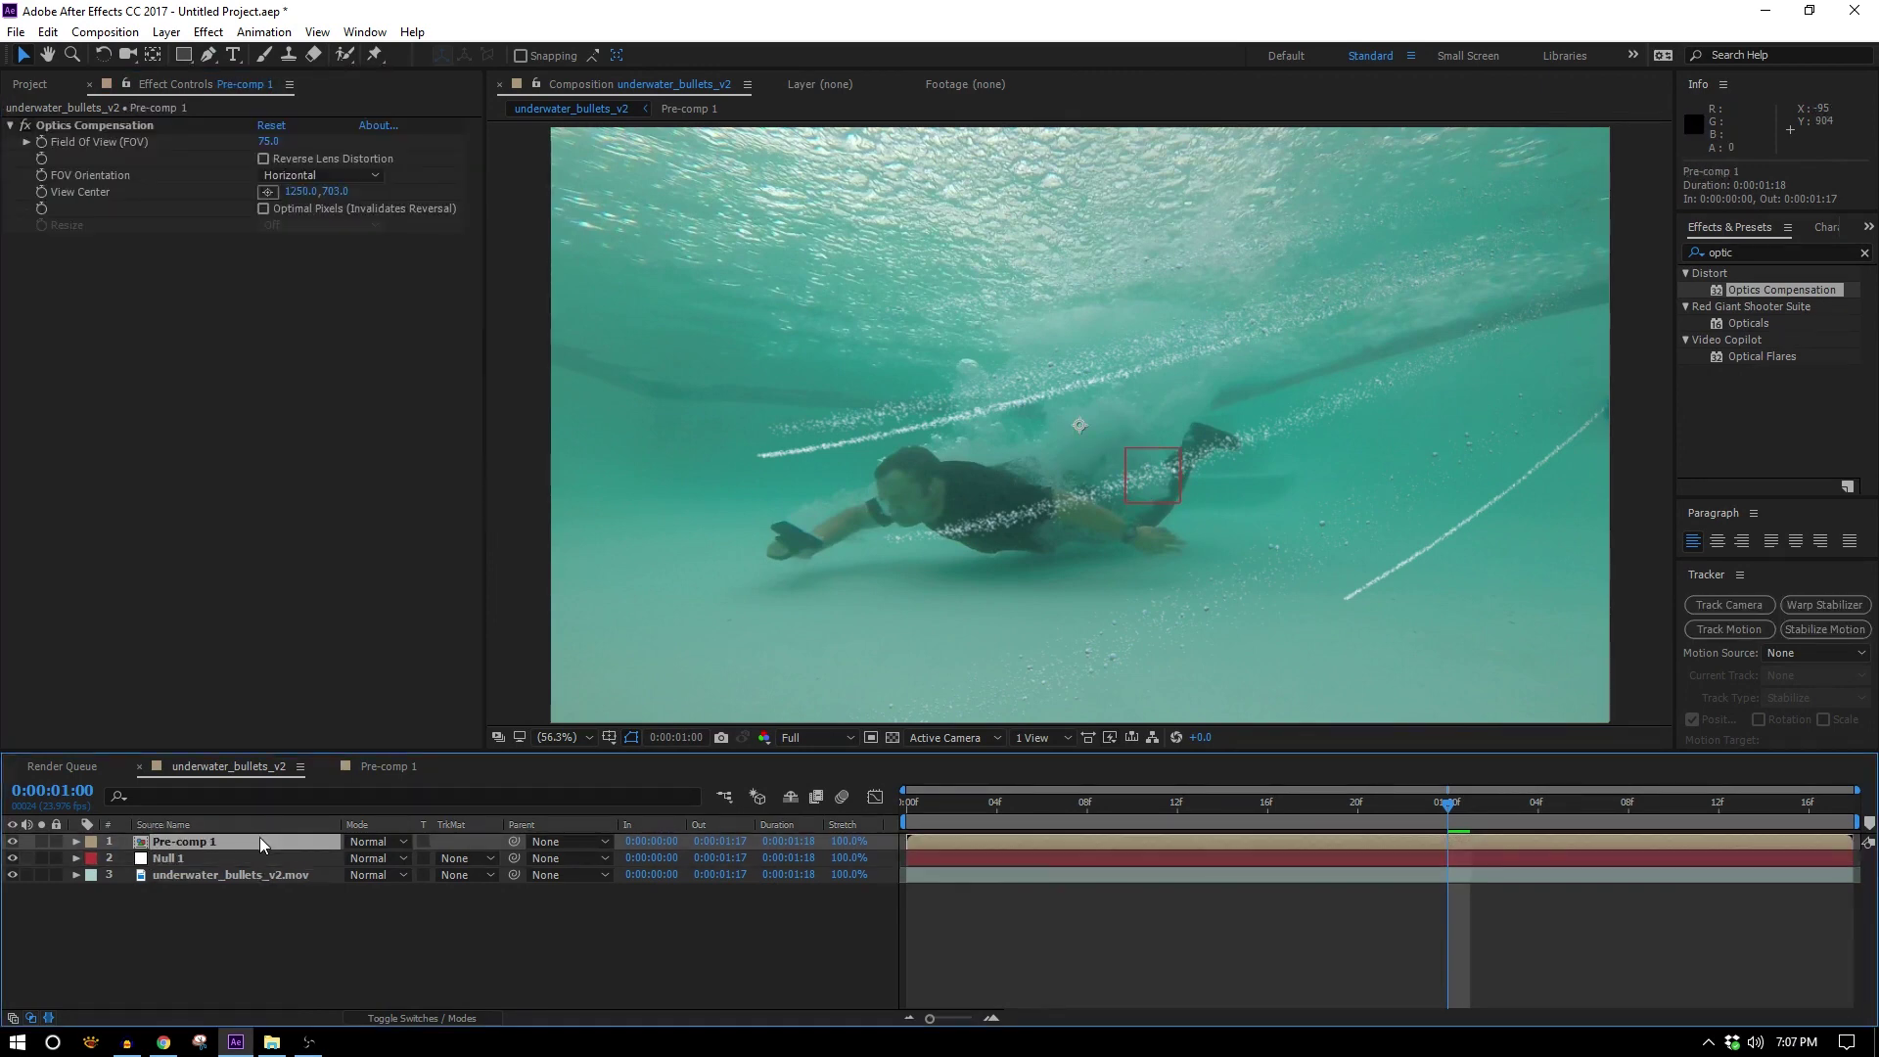
{"action": "scroll", "coordinate": [685, 350], "scroll_direction": "up", "scroll_amount": 2}
{"action": "left_click", "coordinate": [262, 156]}
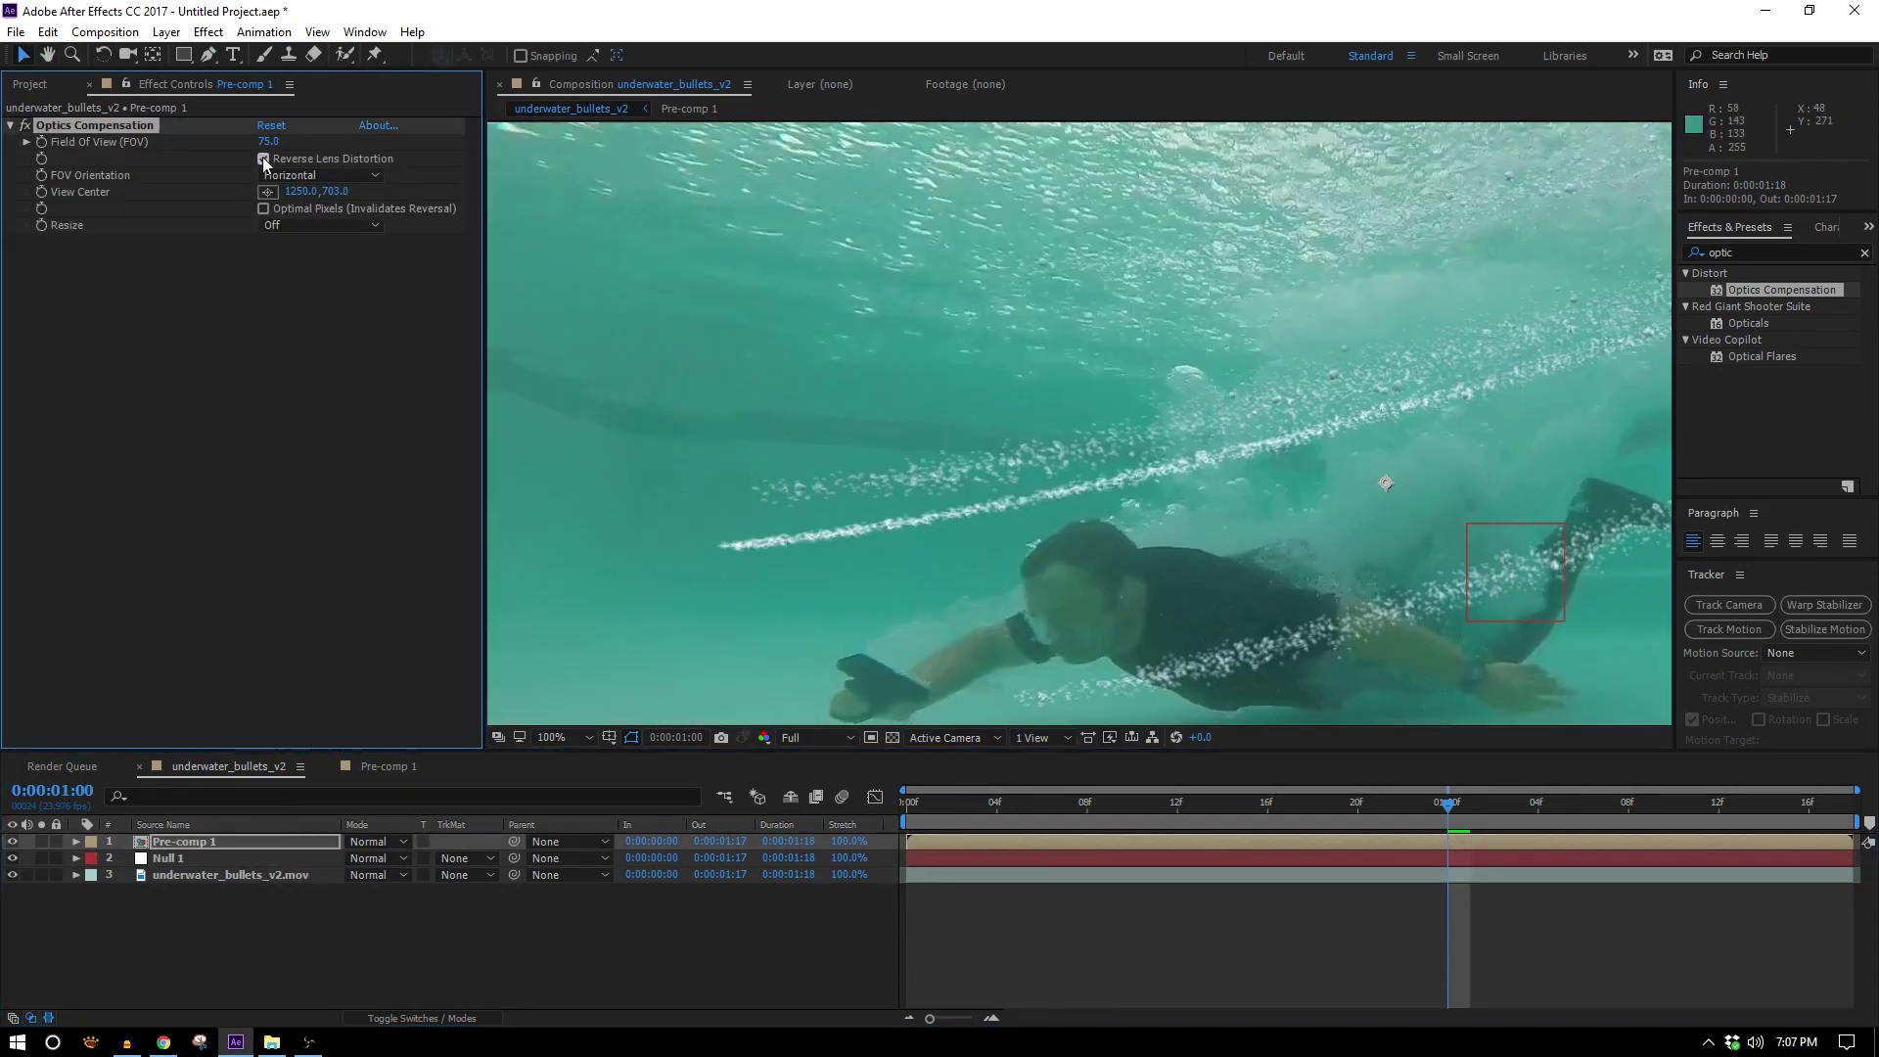
Examine how the lens-distorted bullet trails sit over the footage across the frame and at other times
{"action": "left_click_drag", "start_coordinate": [1161, 565], "coordinate": [924, 433]}
{"action": "scroll", "coordinate": [927, 432], "scroll_direction": "down", "scroll_amount": 1}
{"action": "left_click_drag", "start_coordinate": [1381, 341], "coordinate": [1288, 389]}
{"action": "left_click_drag", "start_coordinate": [1154, 315], "coordinate": [992, 269]}
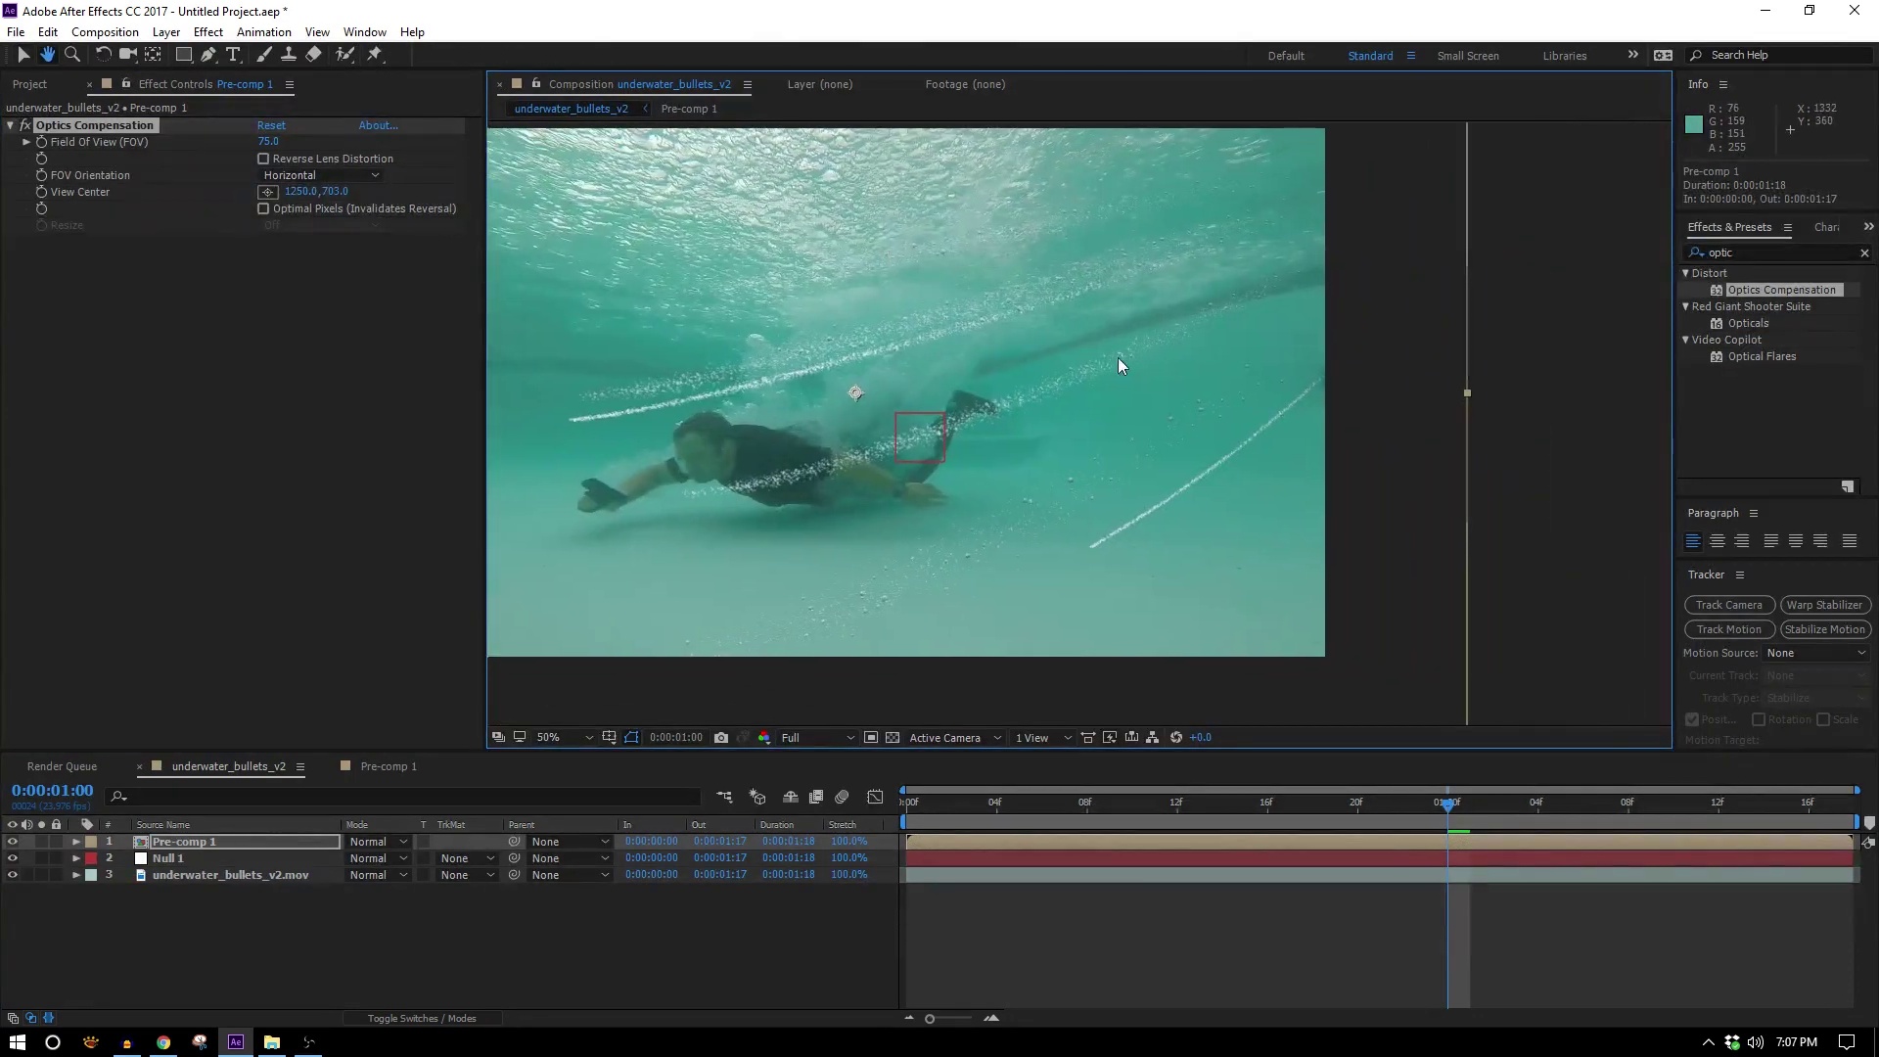
{"action": "left_click_drag", "start_coordinate": [1200, 479], "coordinate": [1011, 522]}
{"action": "left_click_drag", "start_coordinate": [1130, 796], "coordinate": [996, 797]}
{"action": "scroll", "coordinate": [1097, 443], "scroll_direction": "up", "scroll_amount": 2}
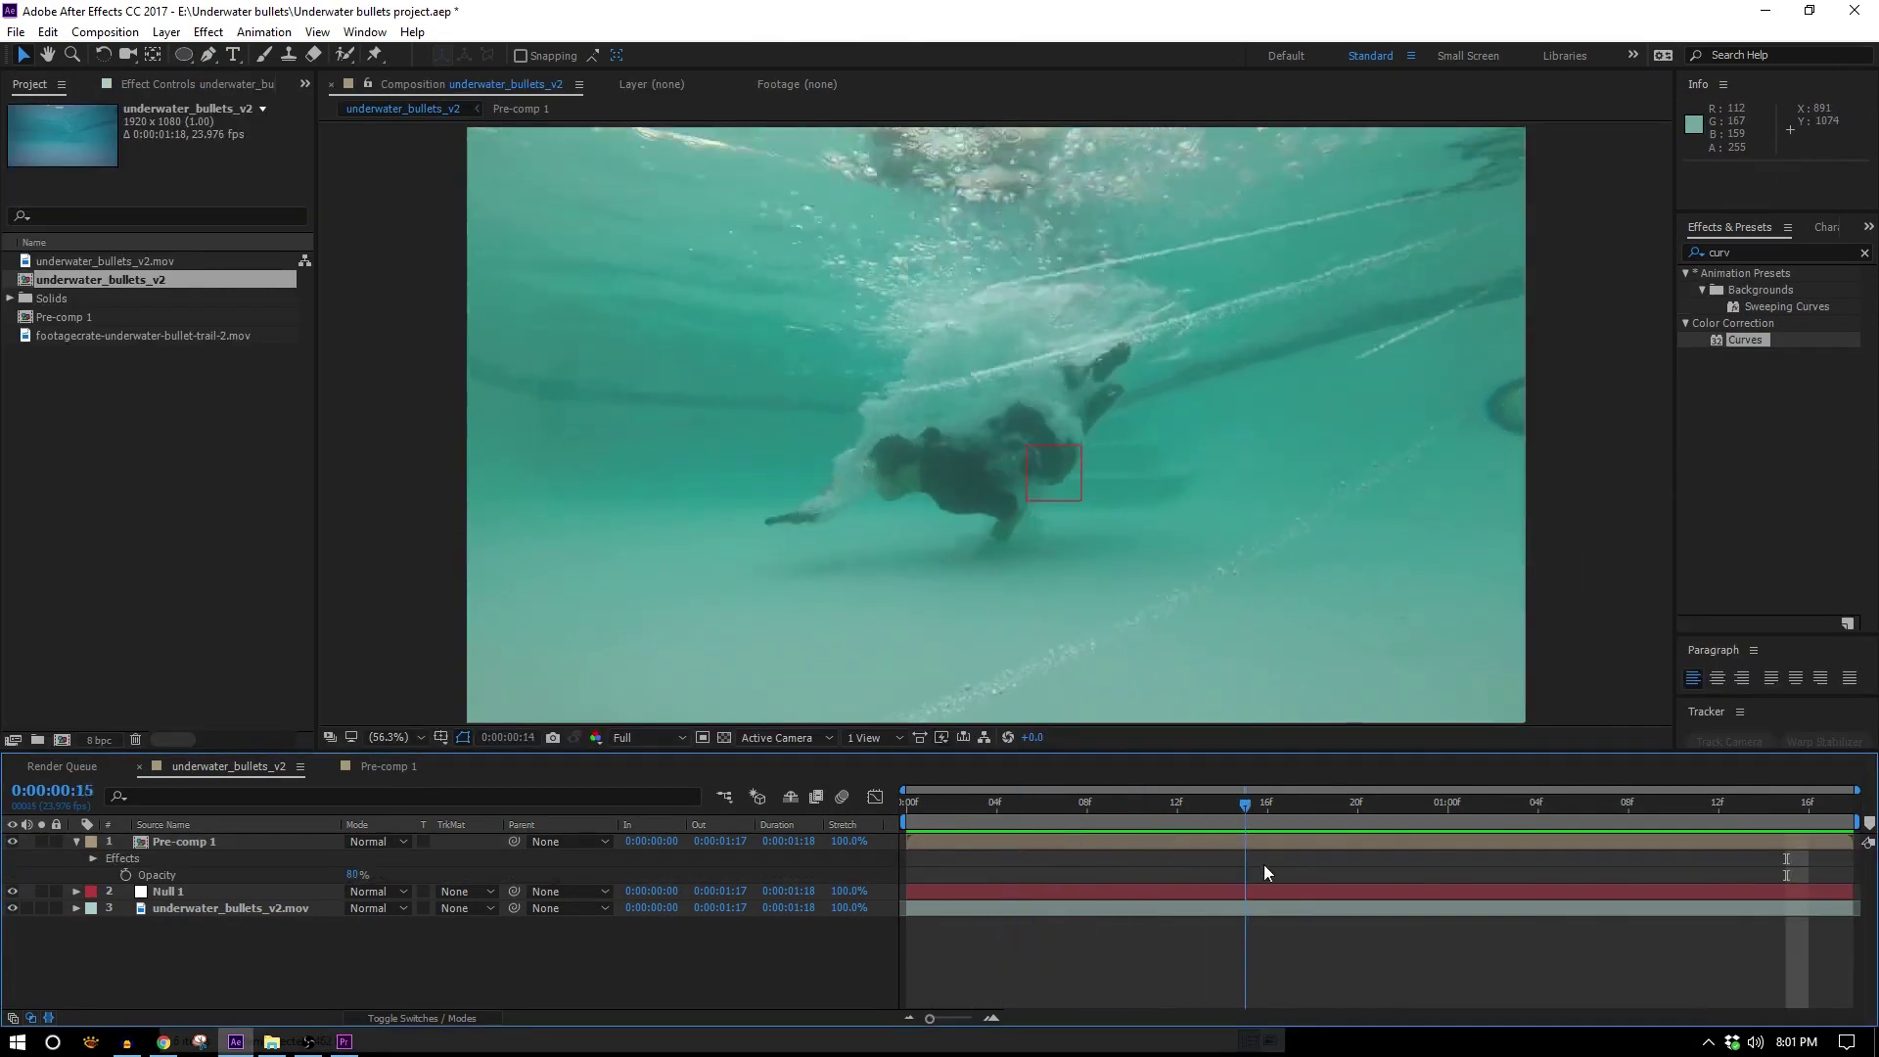
Check the trails through the clip and add a new adjustment layer above Pre-comp 1
{"action": "left_click_drag", "start_coordinate": [1265, 865], "coordinate": [1141, 743]}
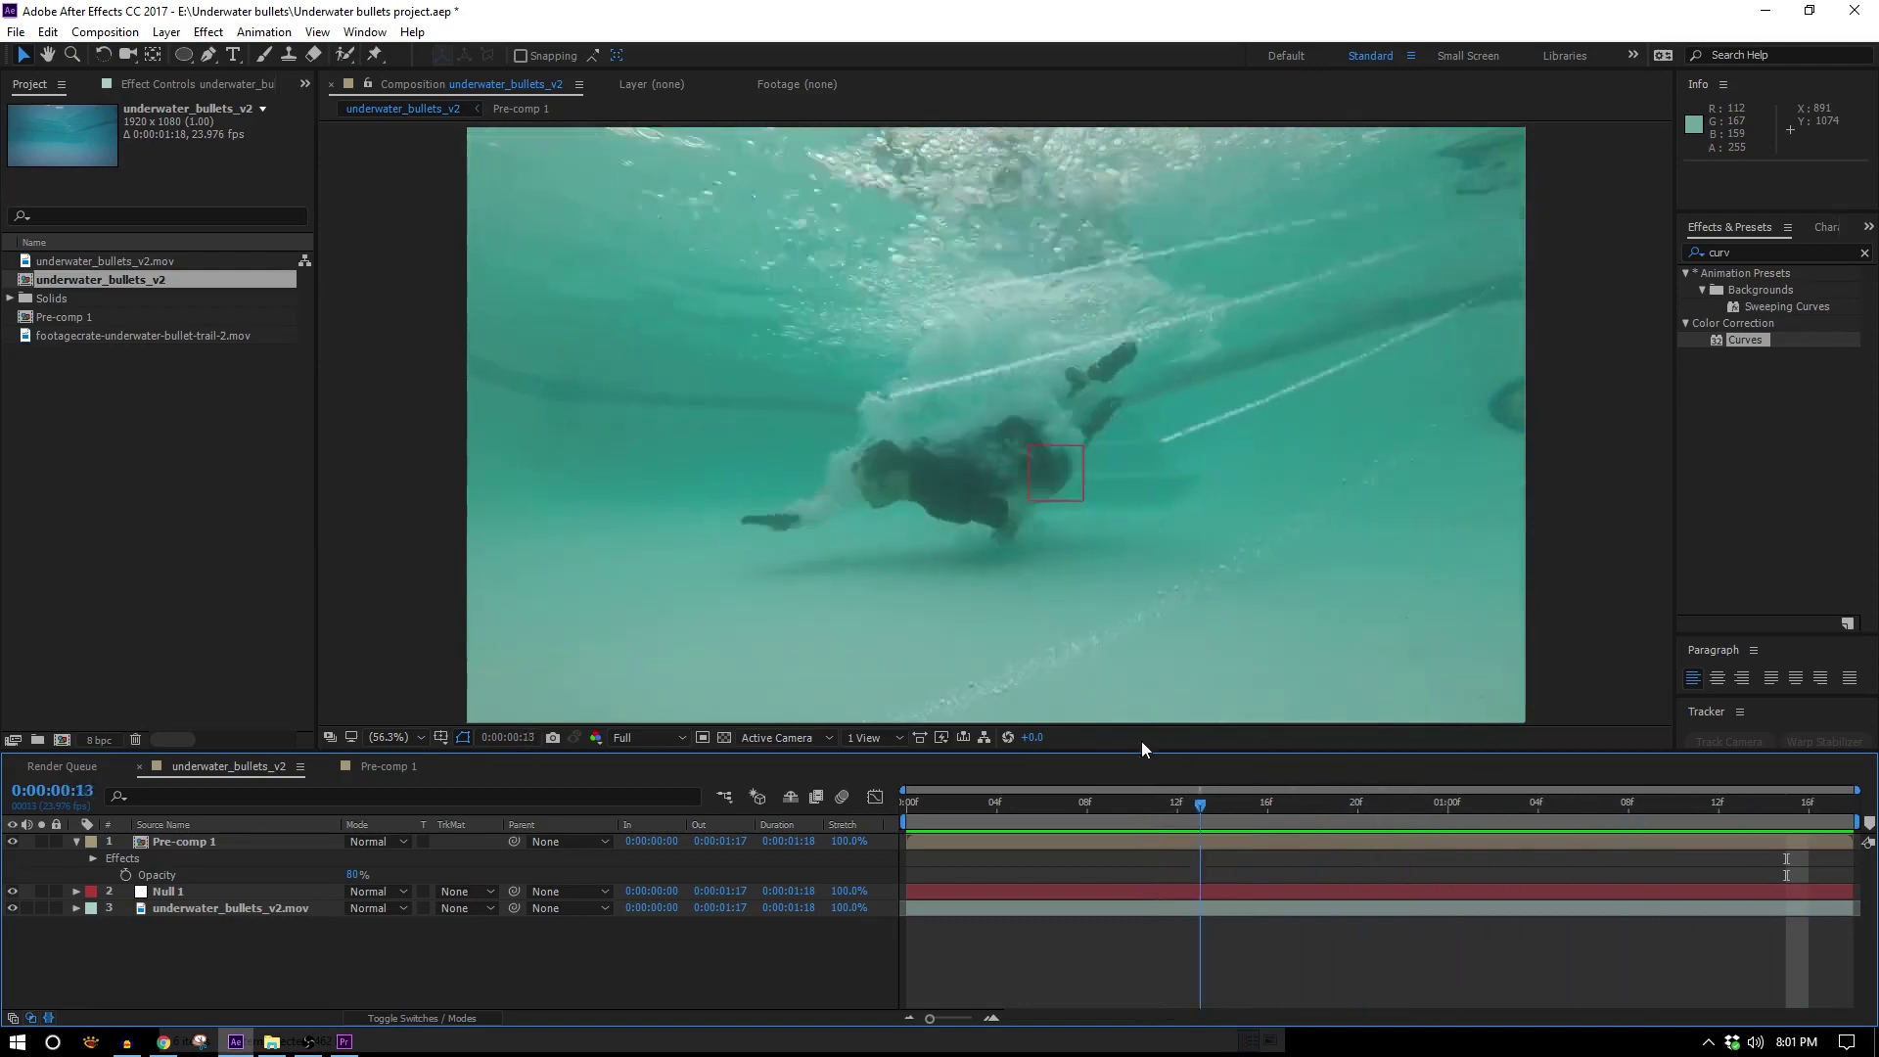
{"action": "left_click", "coordinate": [908, 817]}
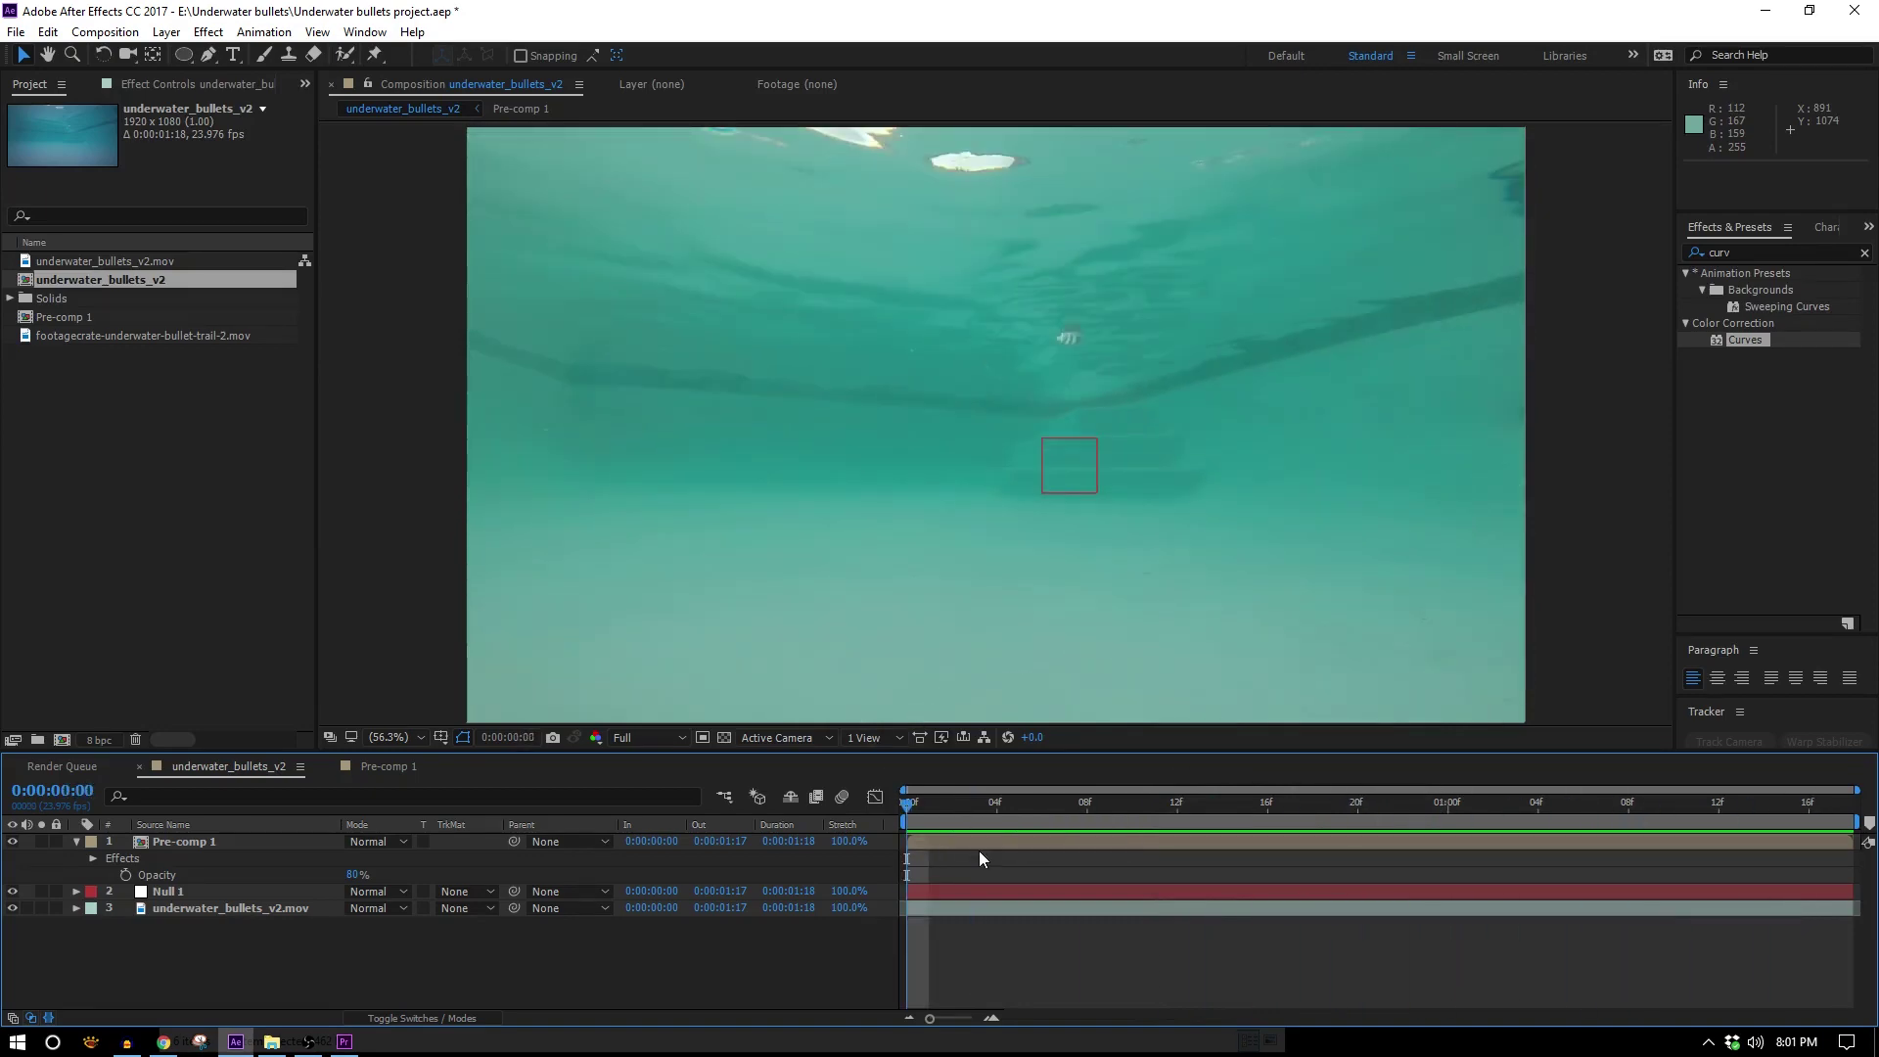
{"action": "left_click_drag", "start_coordinate": [936, 819], "coordinate": [978, 587]}
{"action": "left_click", "coordinate": [116, 31]}
{"action": "mouse_move", "coordinate": [173, 57]}
{"action": "left_click", "coordinate": [663, 186]}
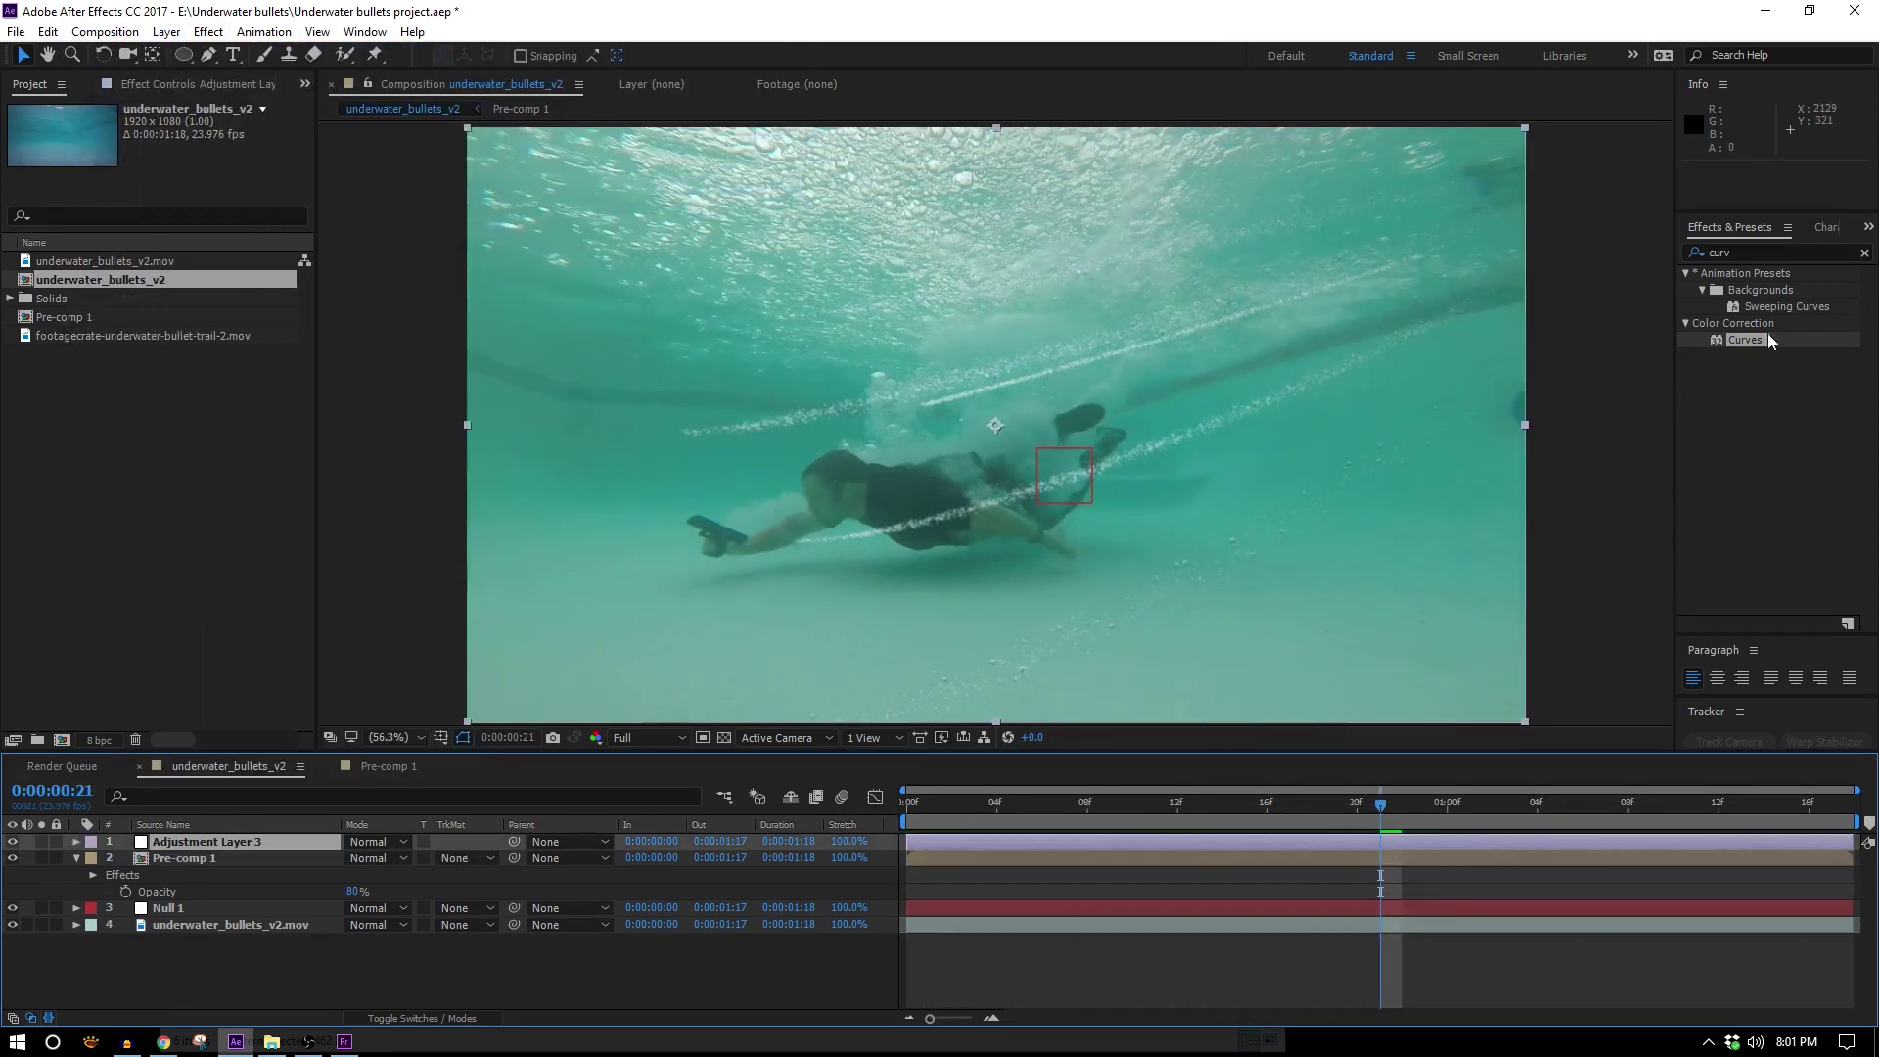
Find the Turbulent Displace effect and apply it to the new adjustment layer
{"action": "key", "text": "ctrl+5"}
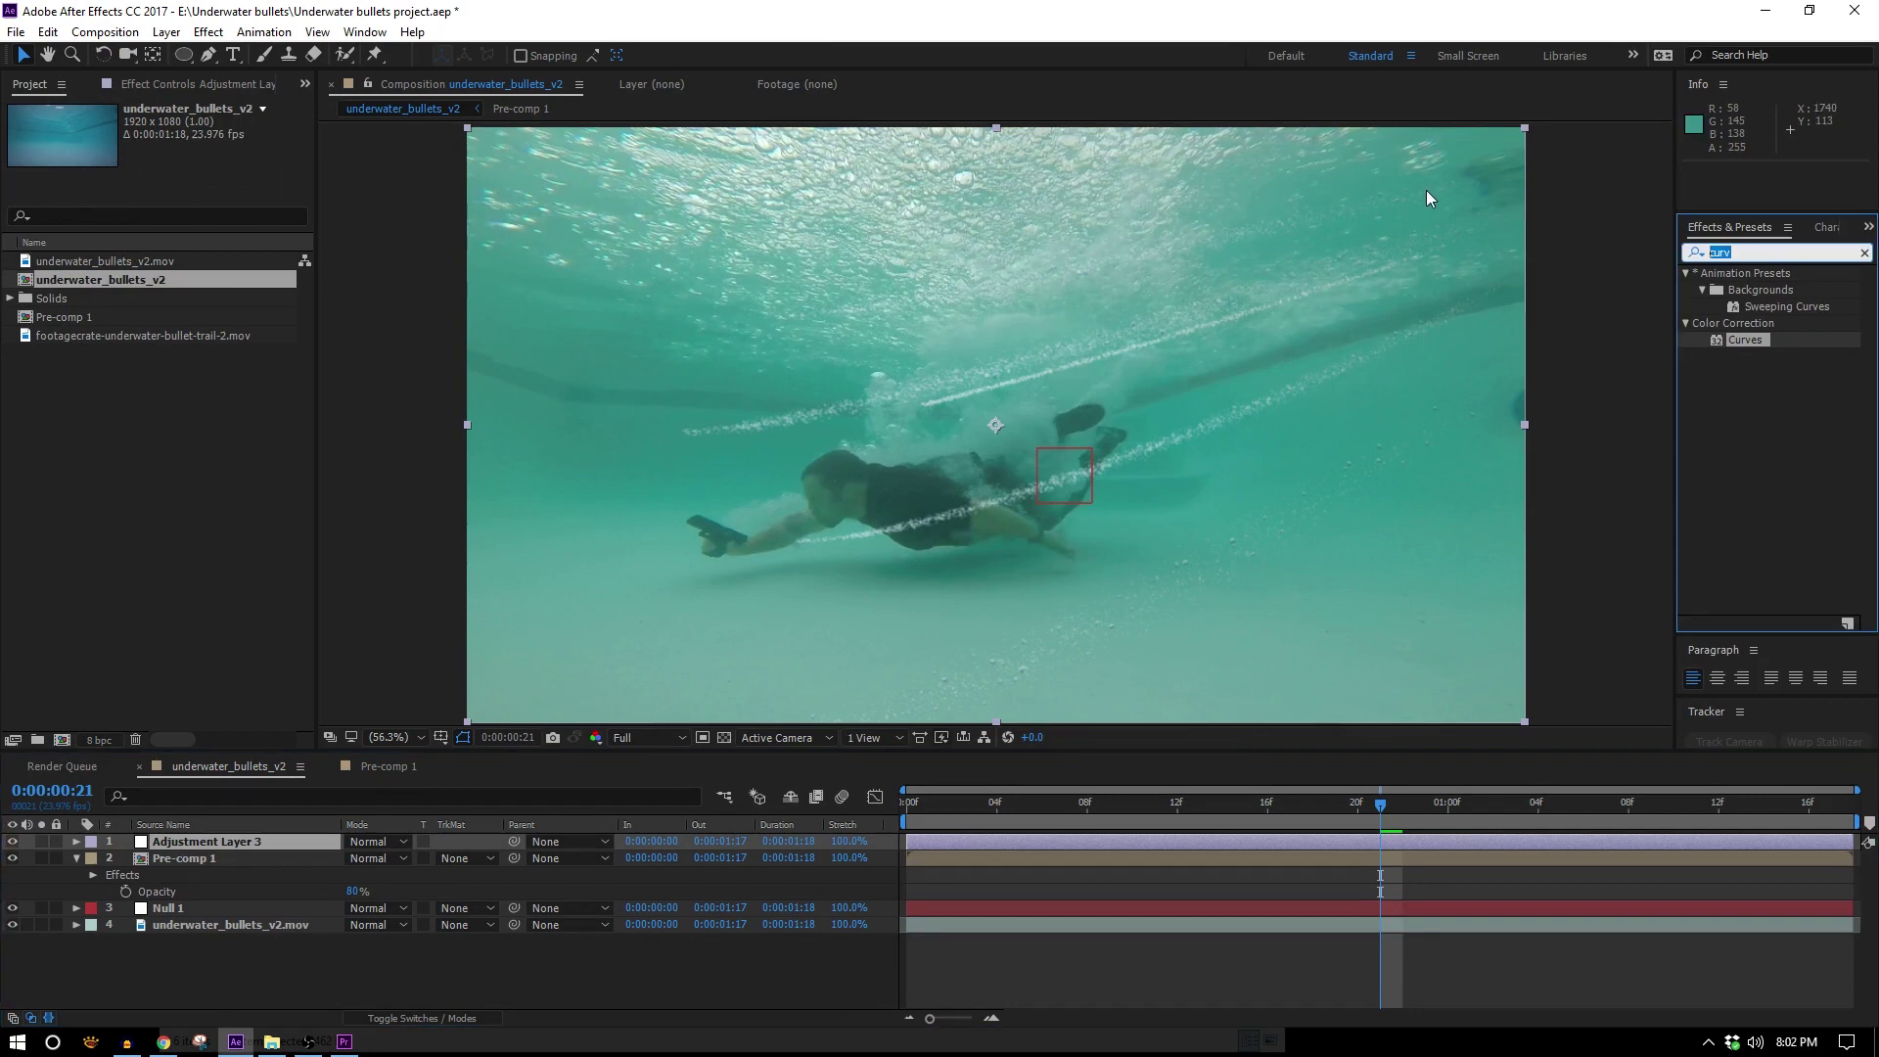
{"action": "type", "text": "turbul"}
{"action": "left_click_drag", "start_coordinate": [1773, 290], "coordinate": [1183, 841]}
{"action": "scroll", "coordinate": [1074, 474], "scroll_direction": "up", "scroll_amount": 1}
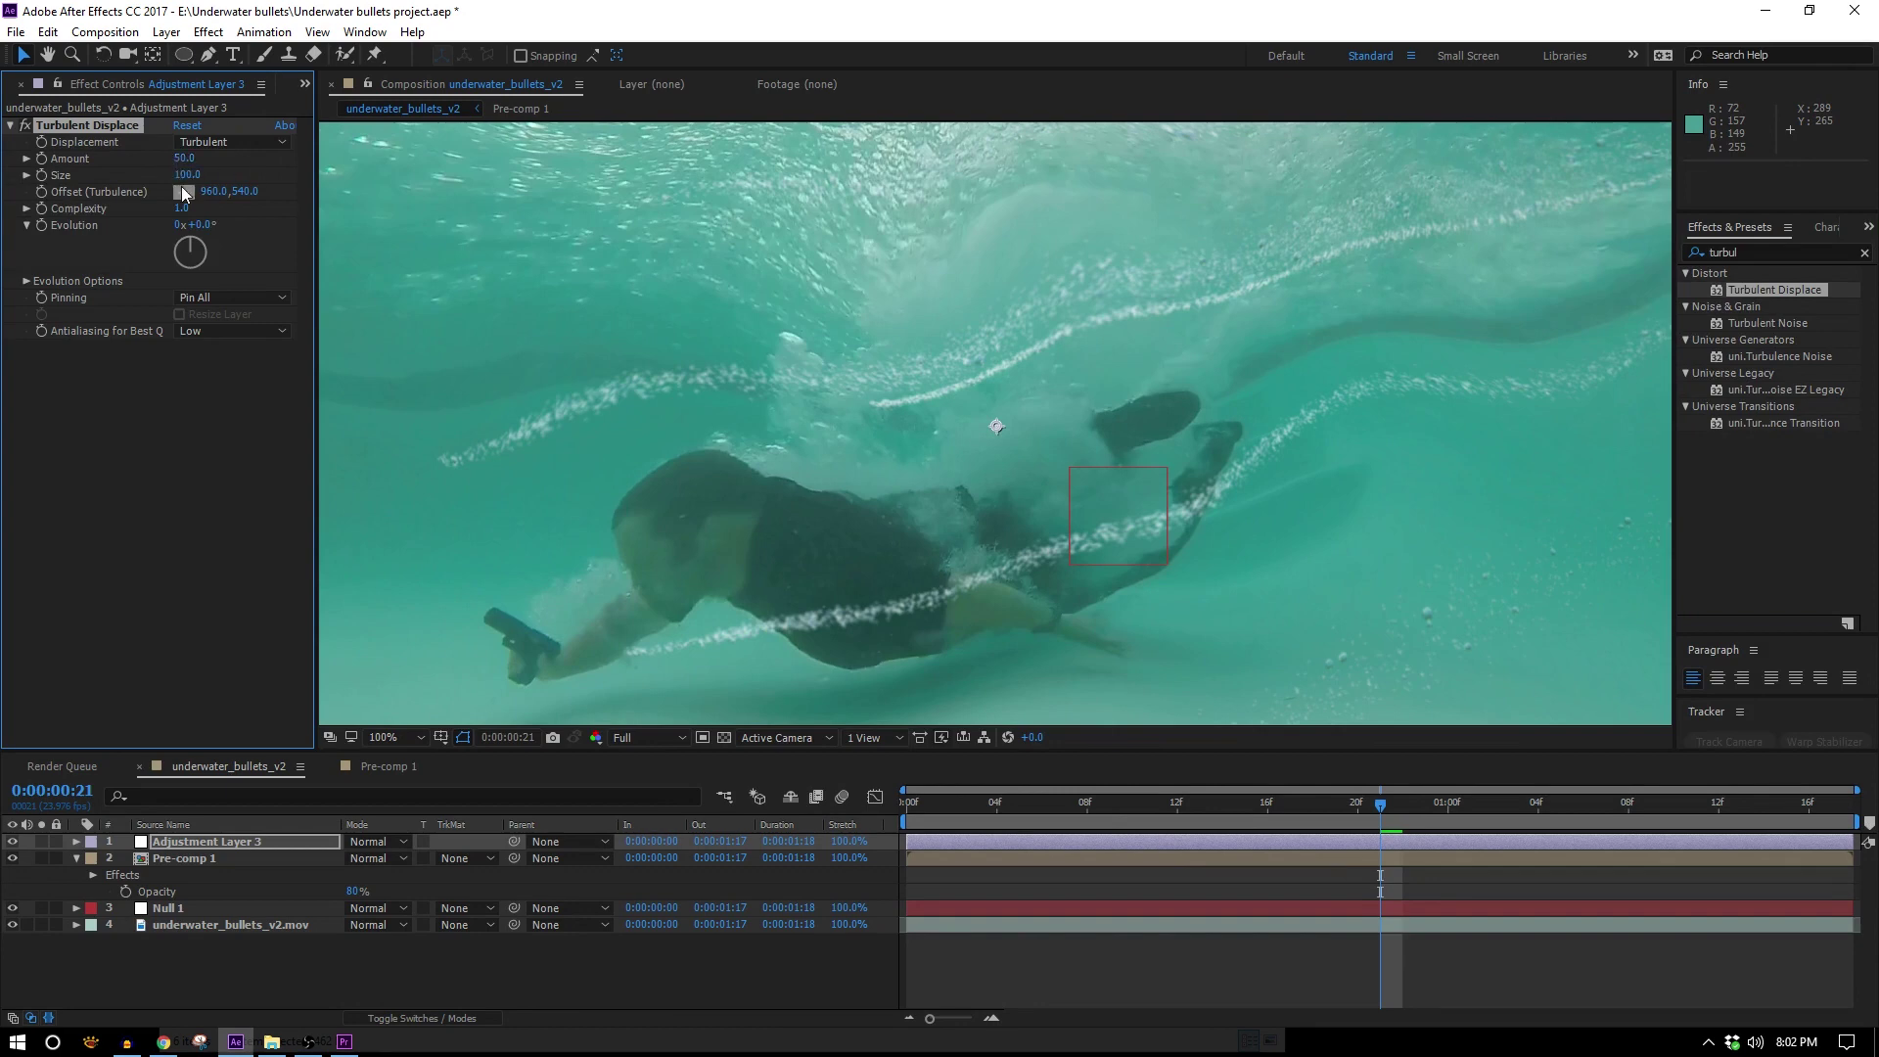
Set the Turbulent Displace Amount on the adjustment layer to 10
{"action": "left_click_drag", "start_coordinate": [174, 157], "coordinate": [224, 183]}
{"action": "key", "text": "ctrl+z"}
{"action": "key", "text": "ctrl+z"}
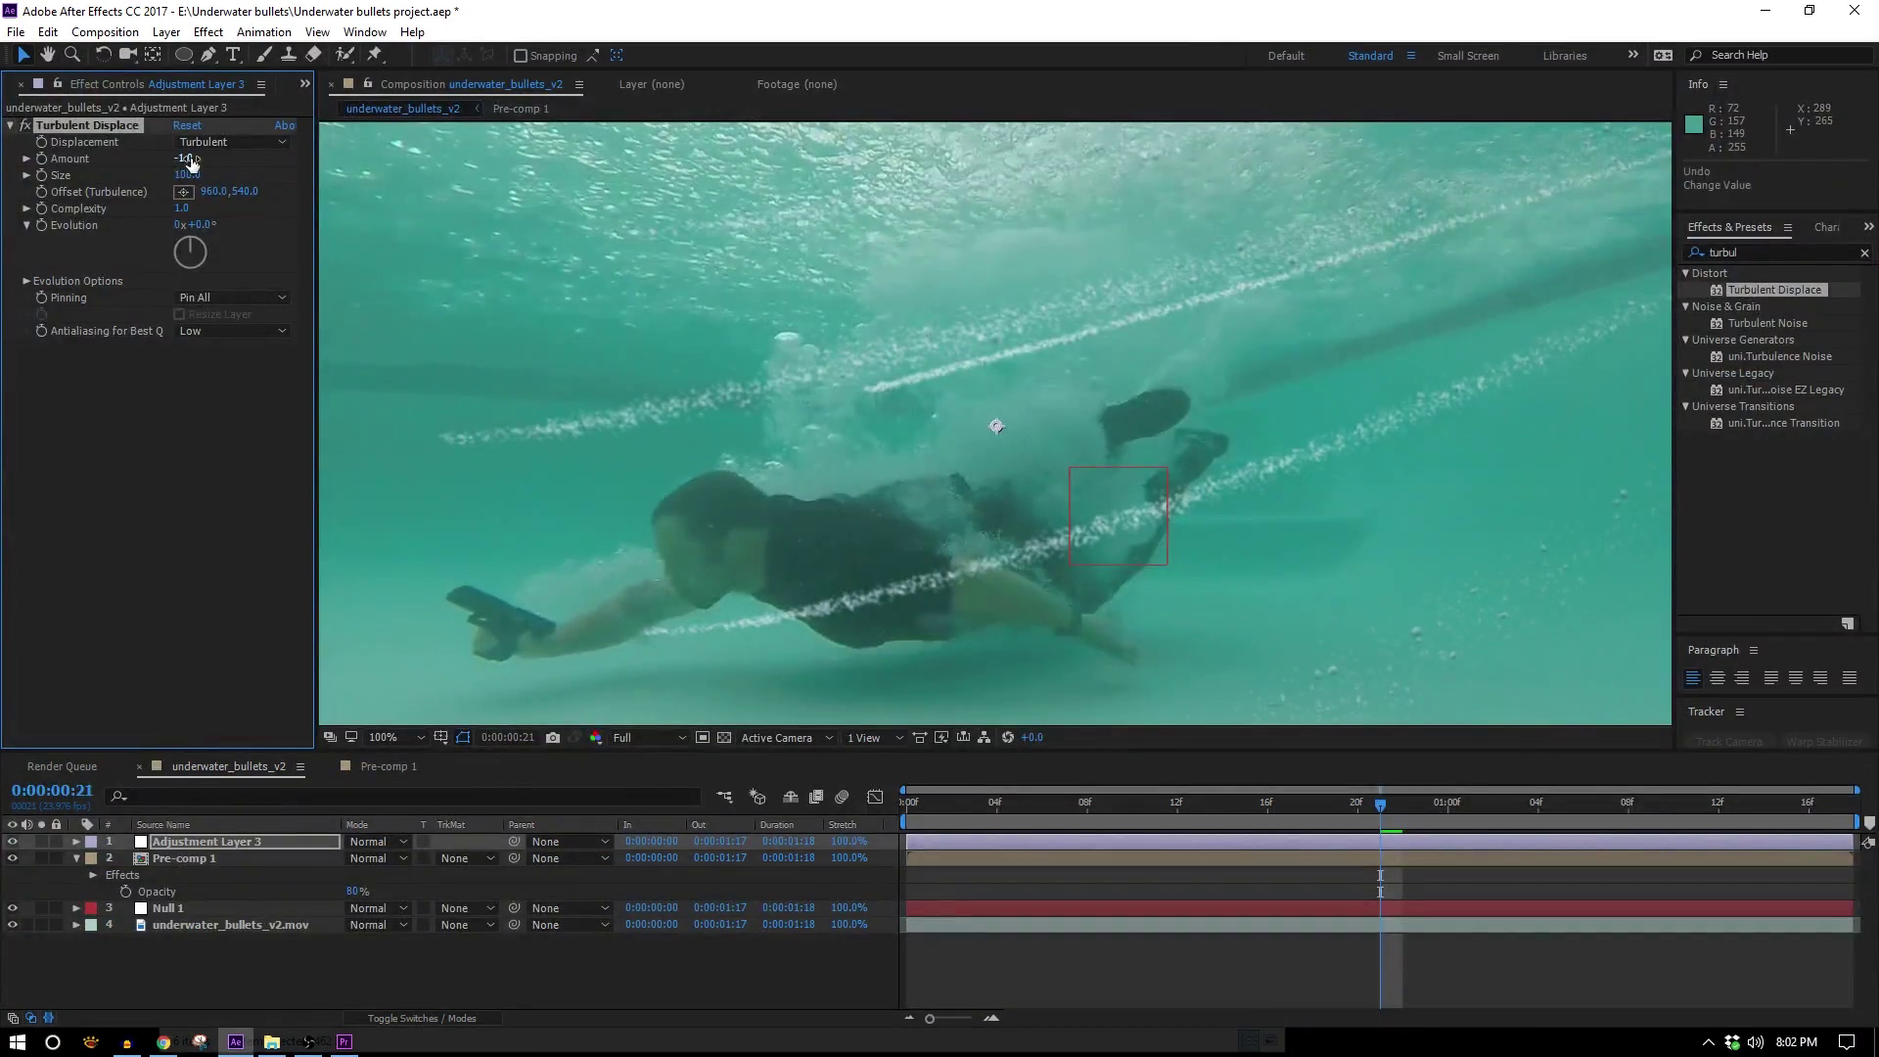
{"action": "left_click", "coordinate": [185, 154]}
{"action": "type", "text": "10"}
{"action": "left_click", "coordinate": [246, 434]}
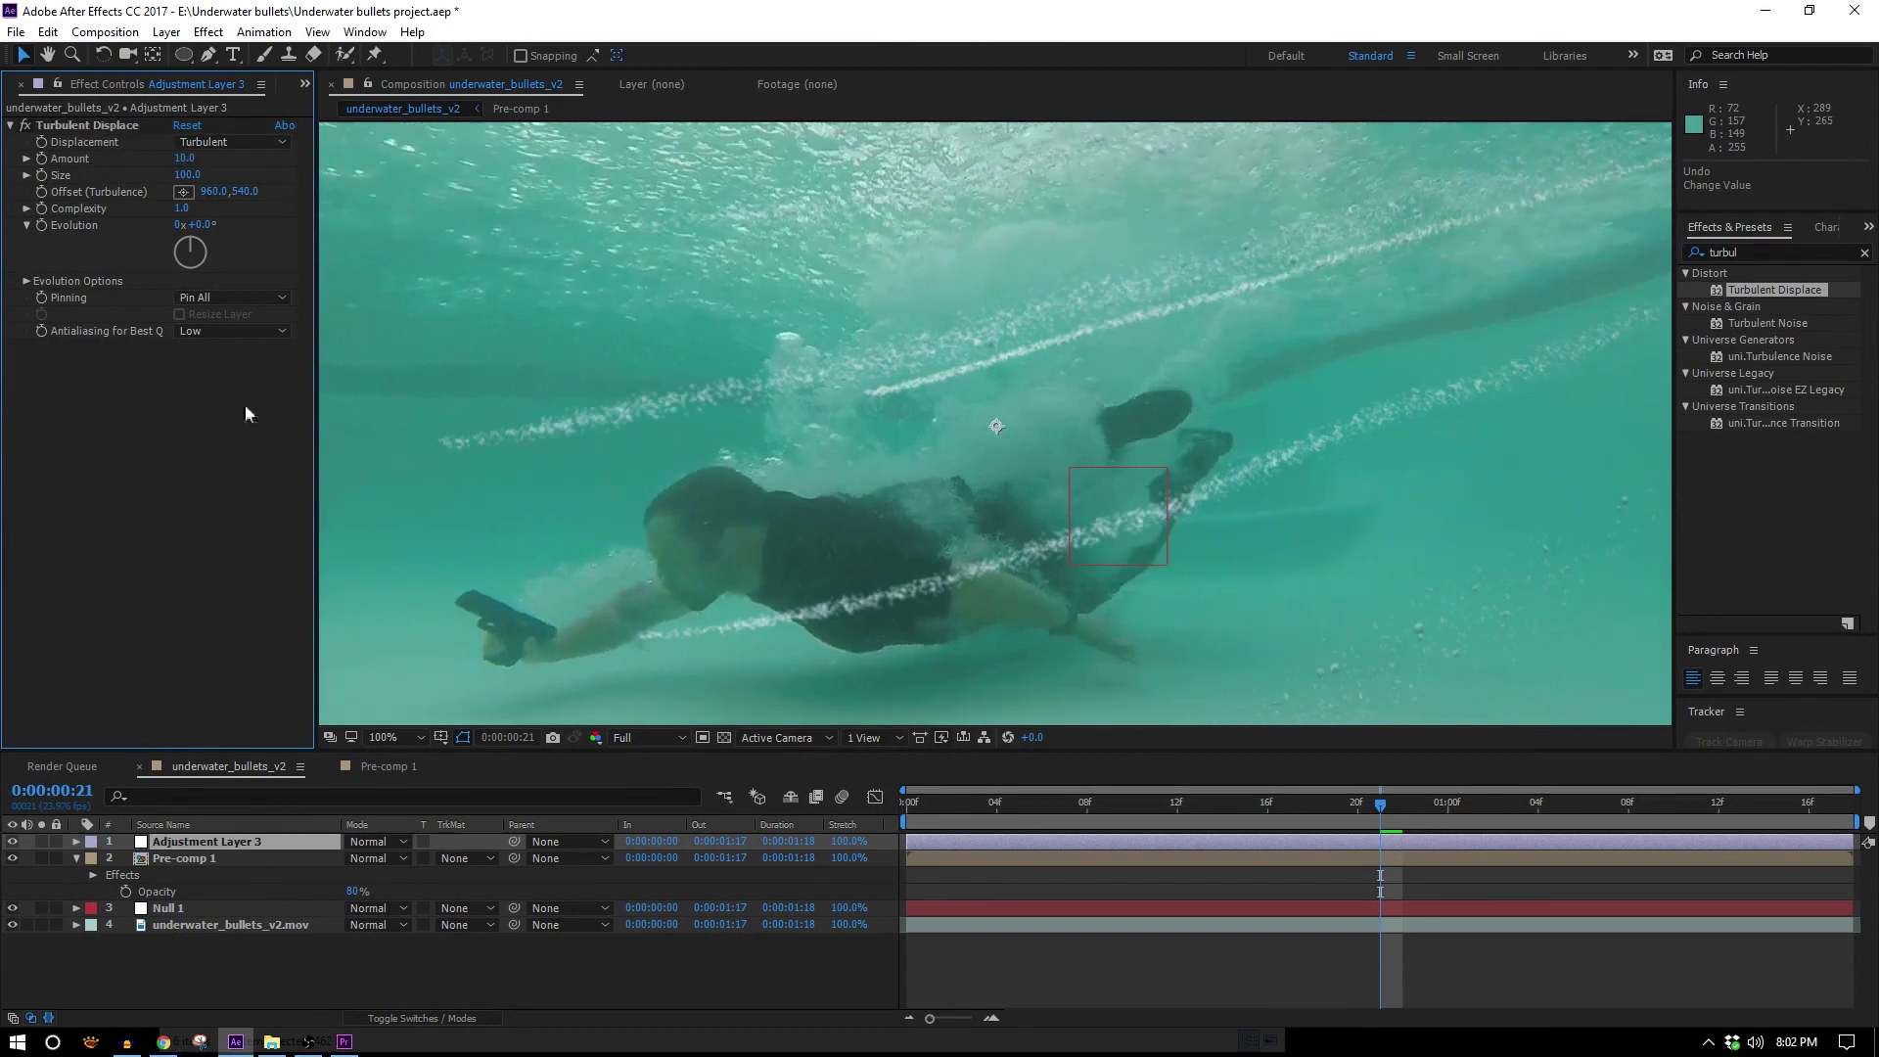
Set the Turbulent Displace displacement type to Bulge and animate its Evolution with the expression time*100
{"action": "left_click", "coordinate": [216, 144]}
{"action": "left_click", "coordinate": [344, 184]}
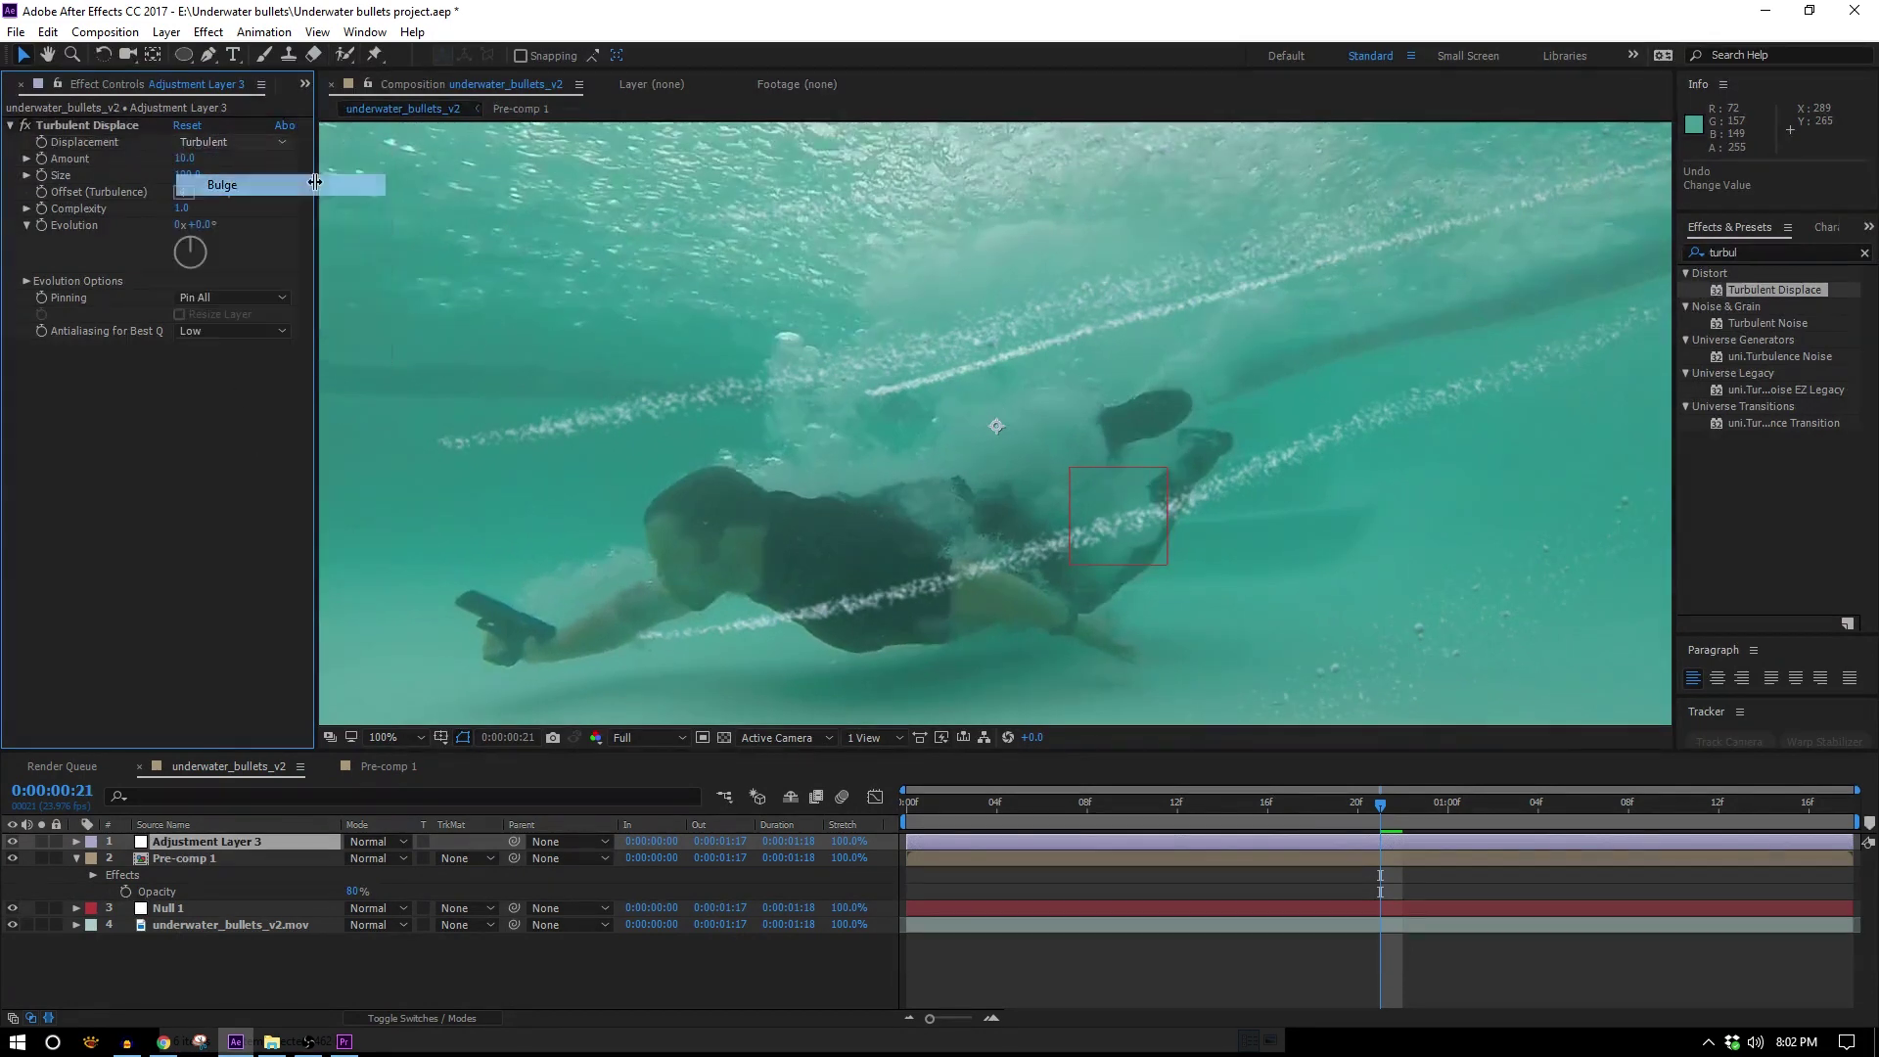
{"action": "left_click_drag", "start_coordinate": [200, 243], "coordinate": [80, 217]}
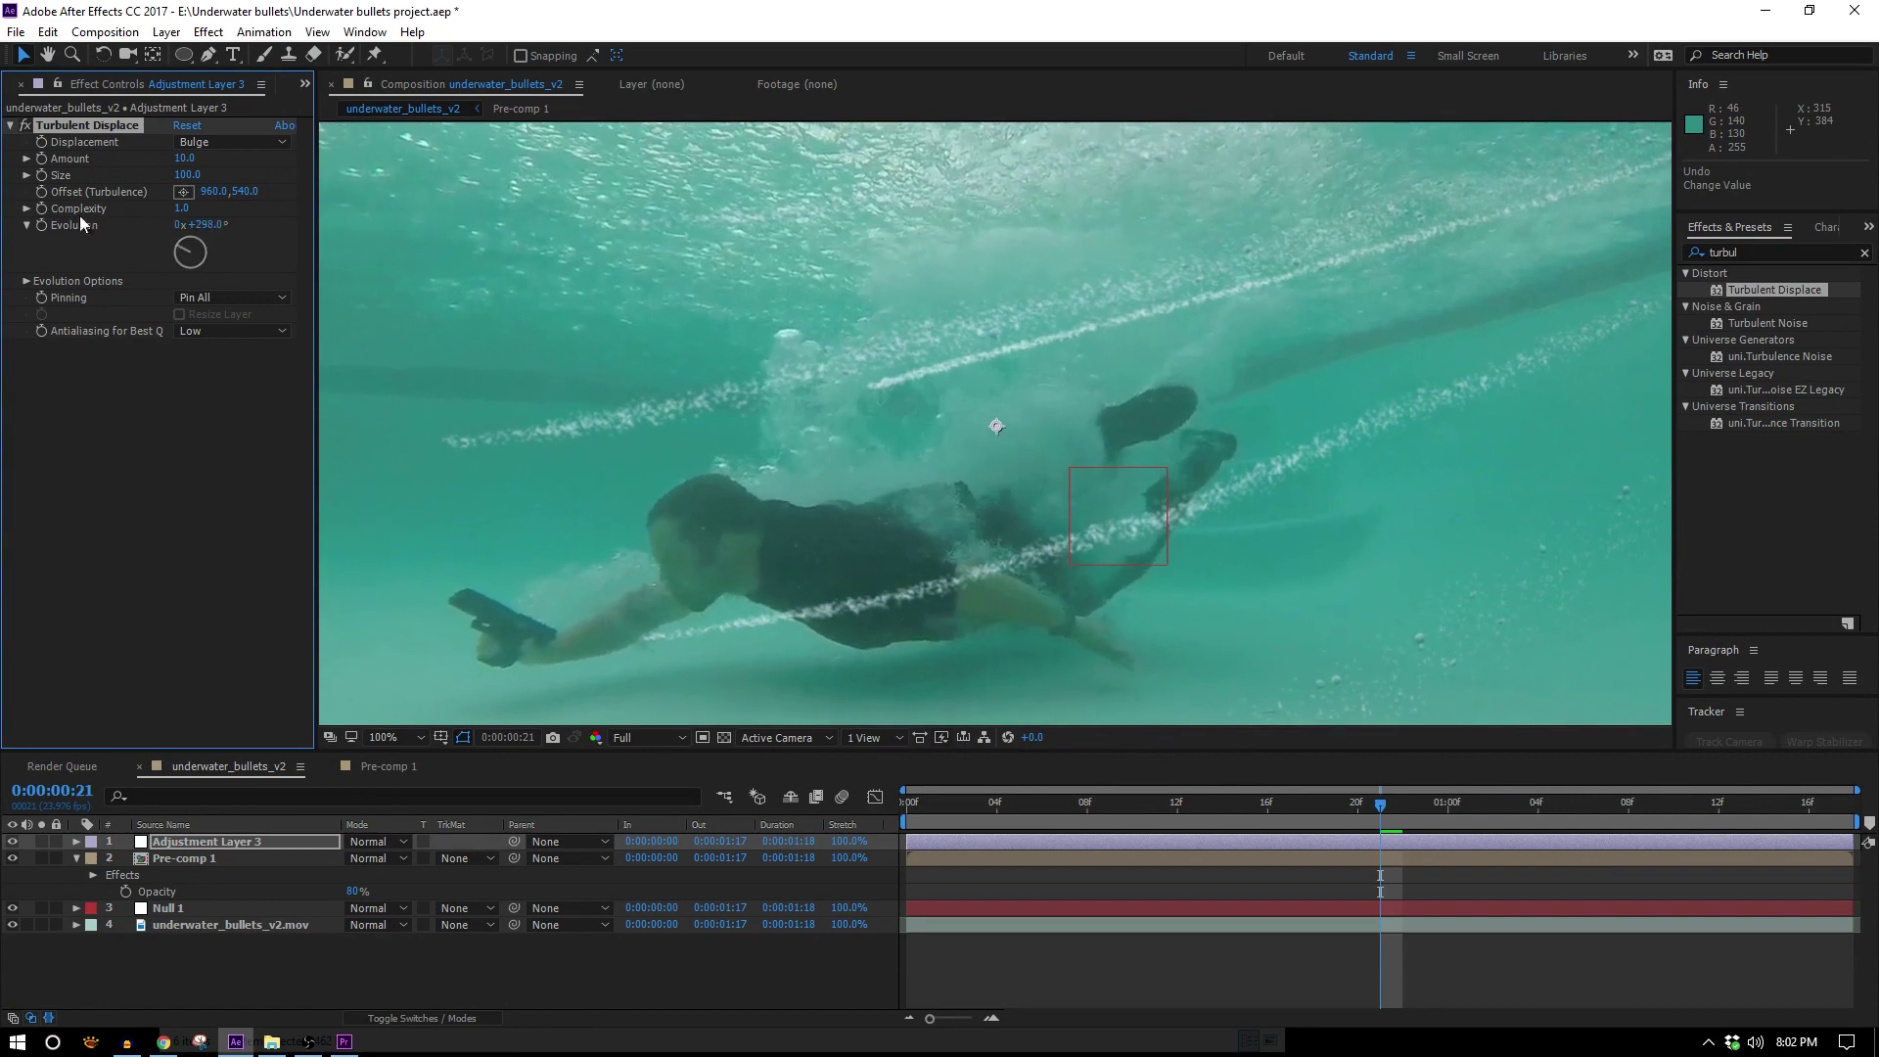
{"action": "left_click", "coordinate": [42, 226], "text": "alt"}
{"action": "type", "text": "time*100"}
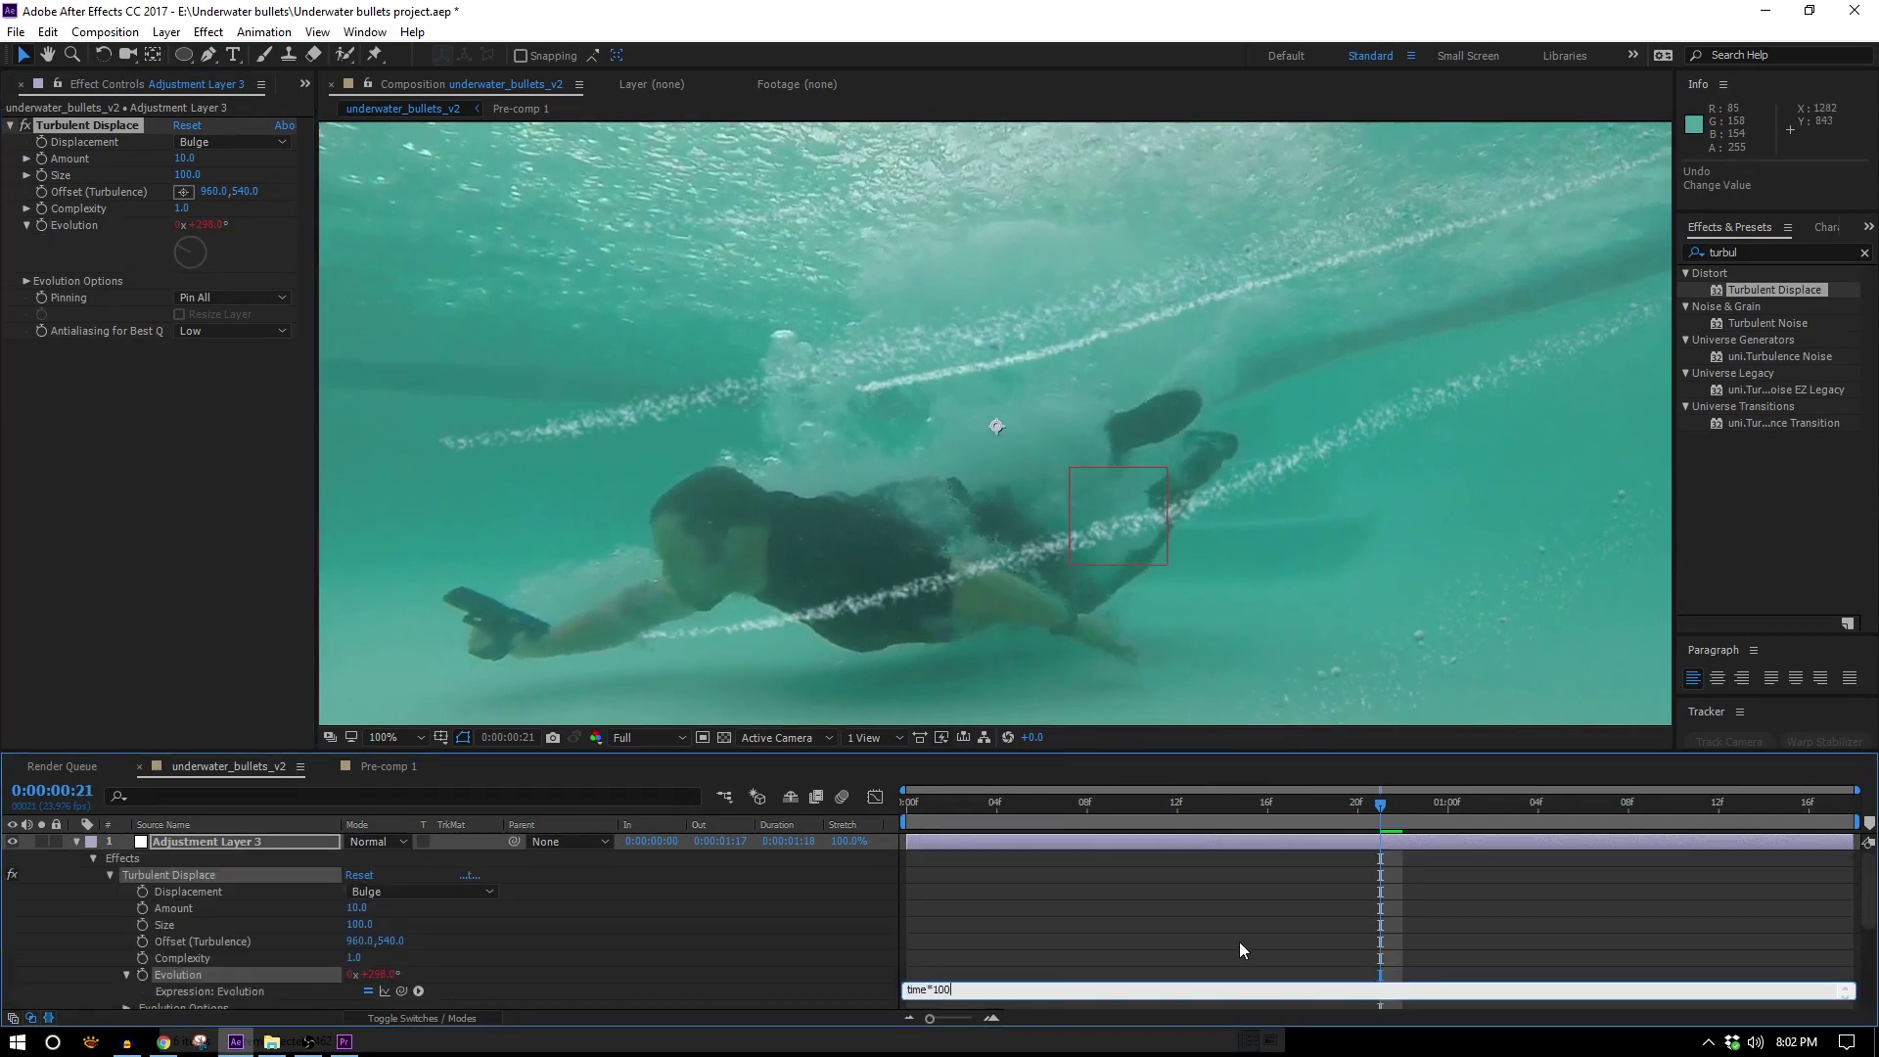
{"action": "left_click", "coordinate": [1229, 923]}
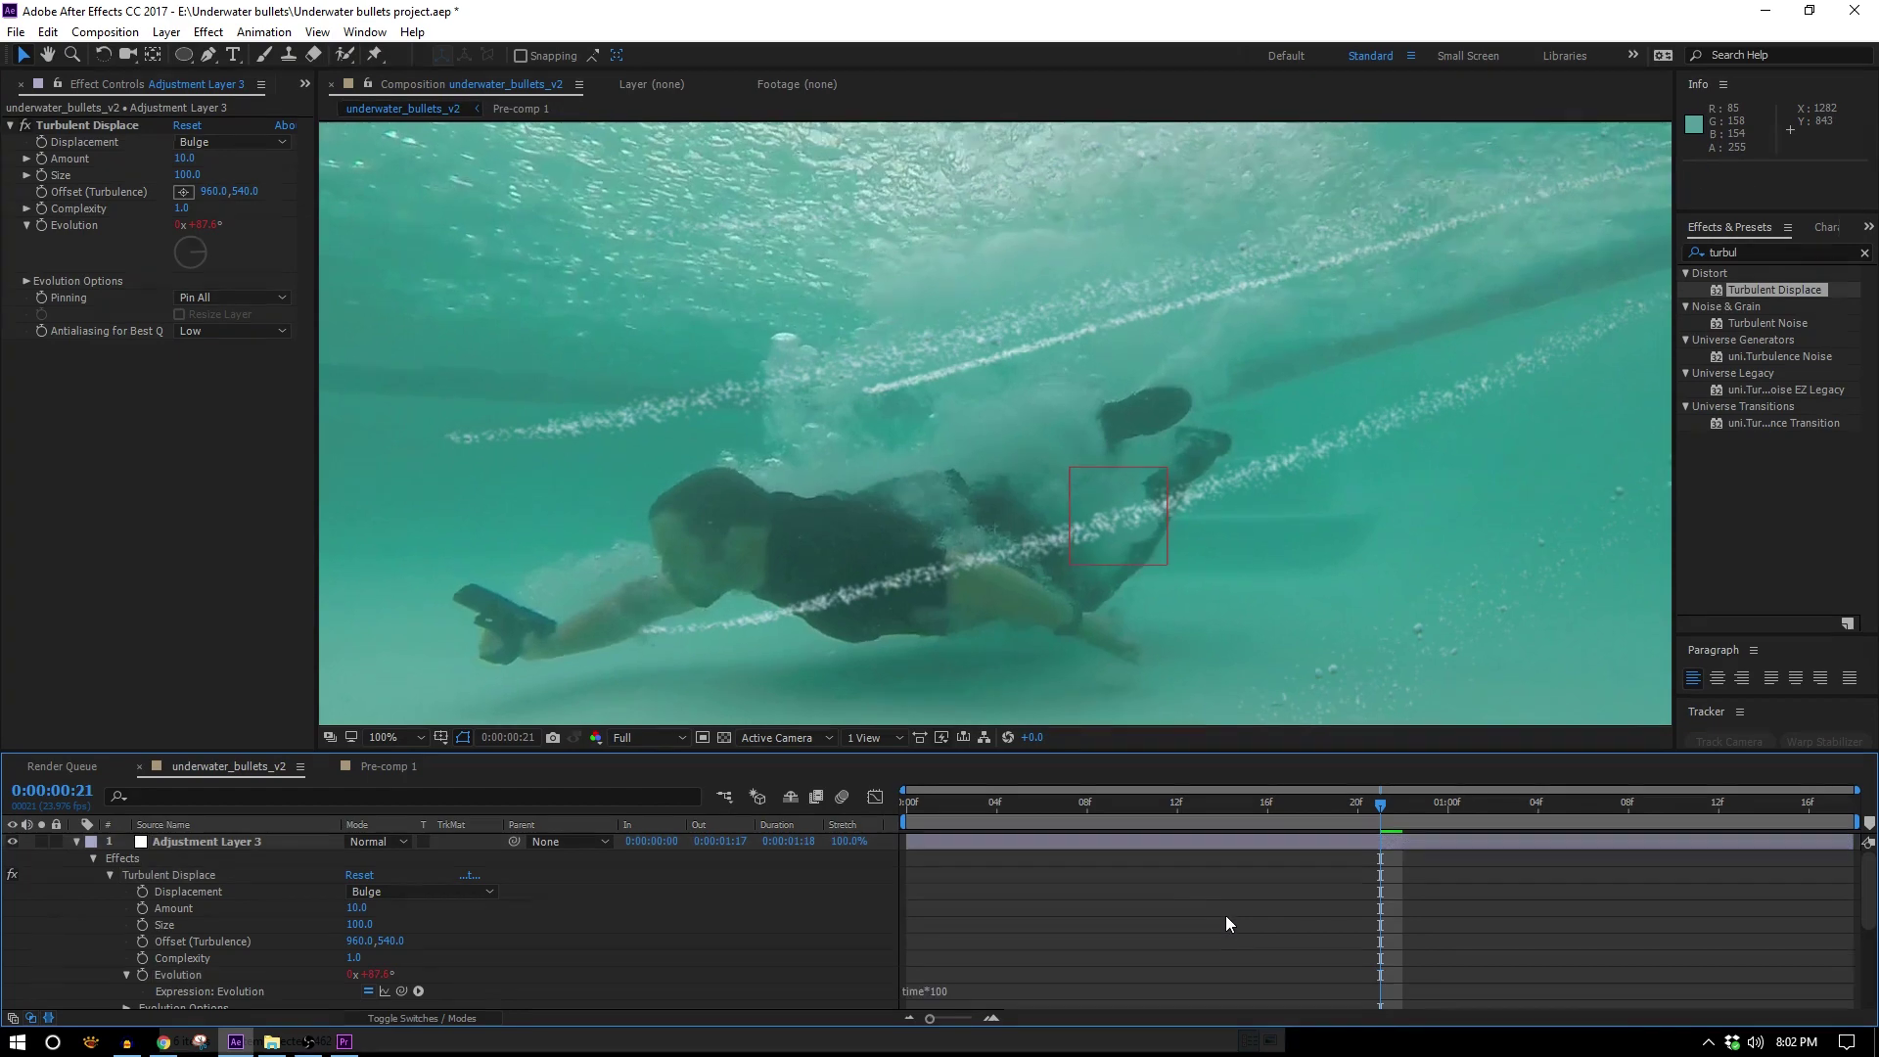
{"action": "mouse_move", "coordinate": [1379, 806]}
{"action": "left_mouse_down"}
{"action": "mouse_move", "coordinate": [1431, 831]}
{"action": "mouse_move", "coordinate": [1409, 822]}
{"action": "left_mouse_up"}
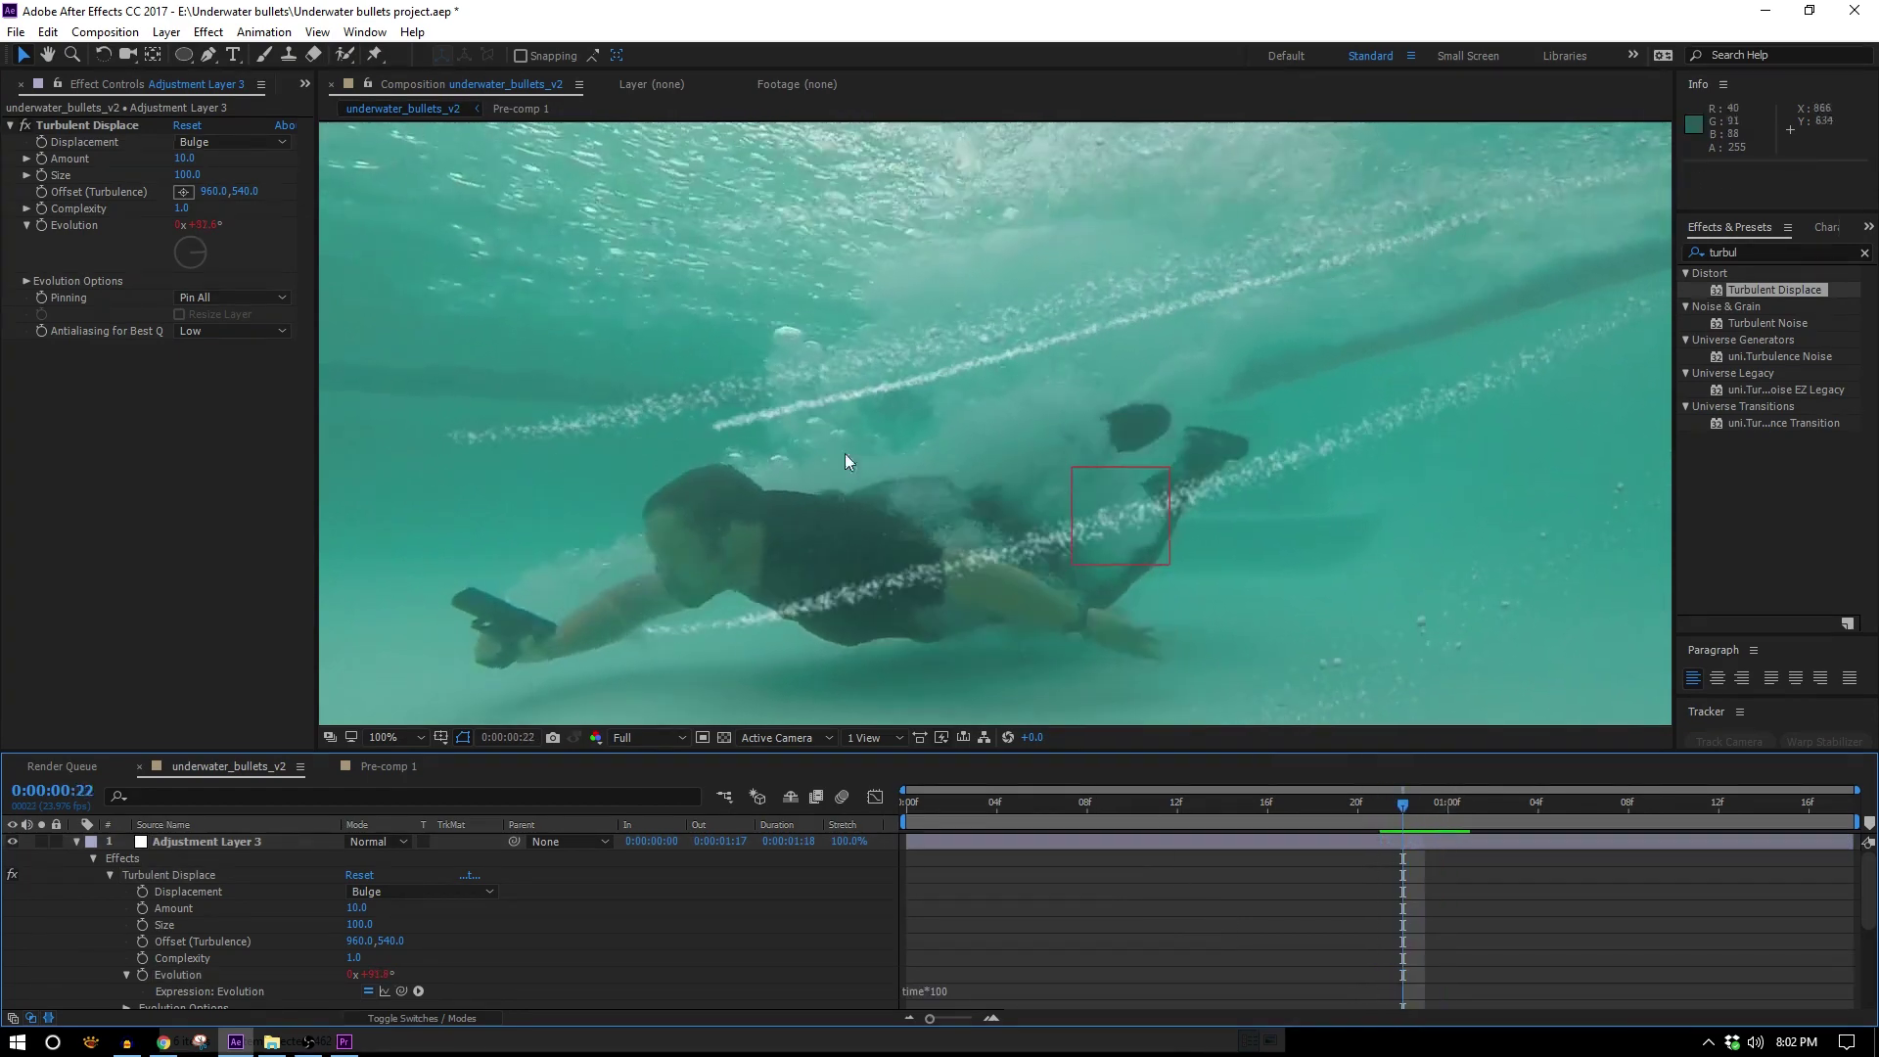
Link the Offset (Turbulence) of Turbulent Displace to the Tracking null's position with an expression
{"action": "left_click", "coordinate": [77, 843]}
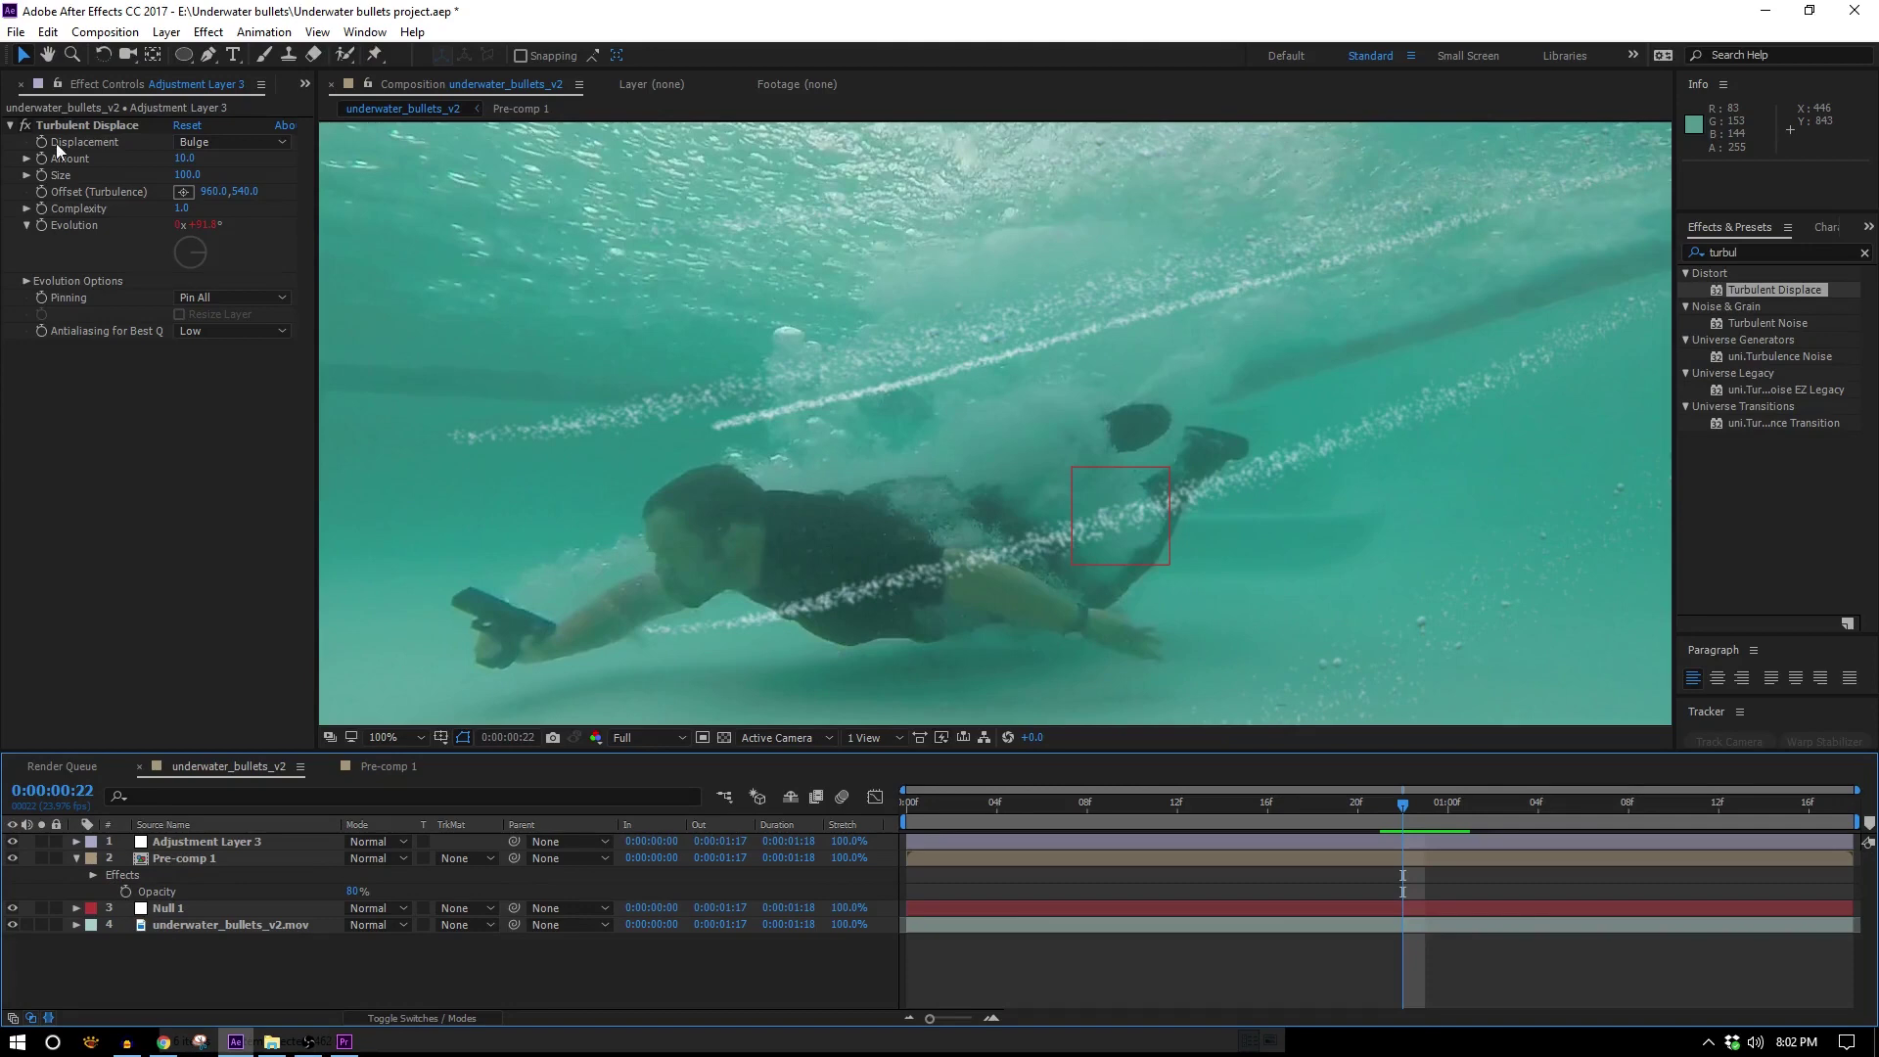
{"action": "left_click", "coordinate": [43, 194], "text": "alt"}
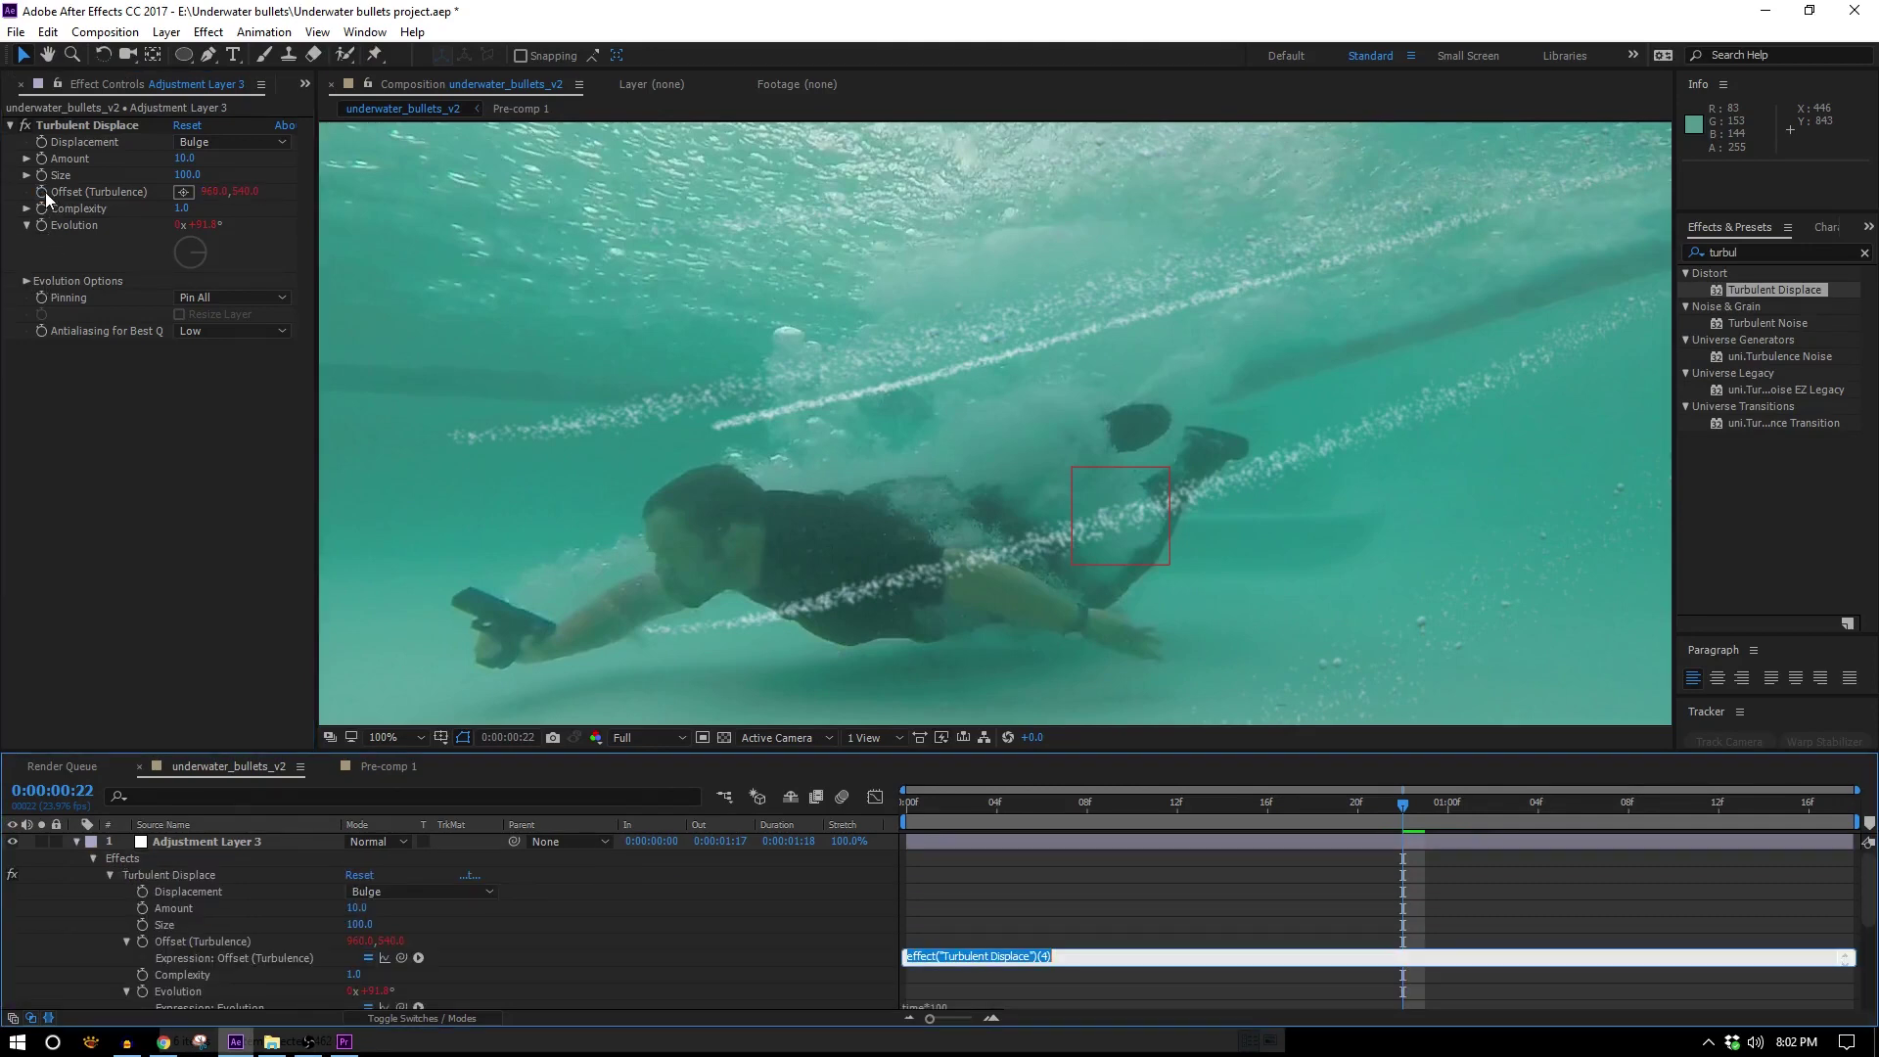
{"action": "scroll", "coordinate": [444, 968], "scroll_direction": "down", "scroll_amount": 4}
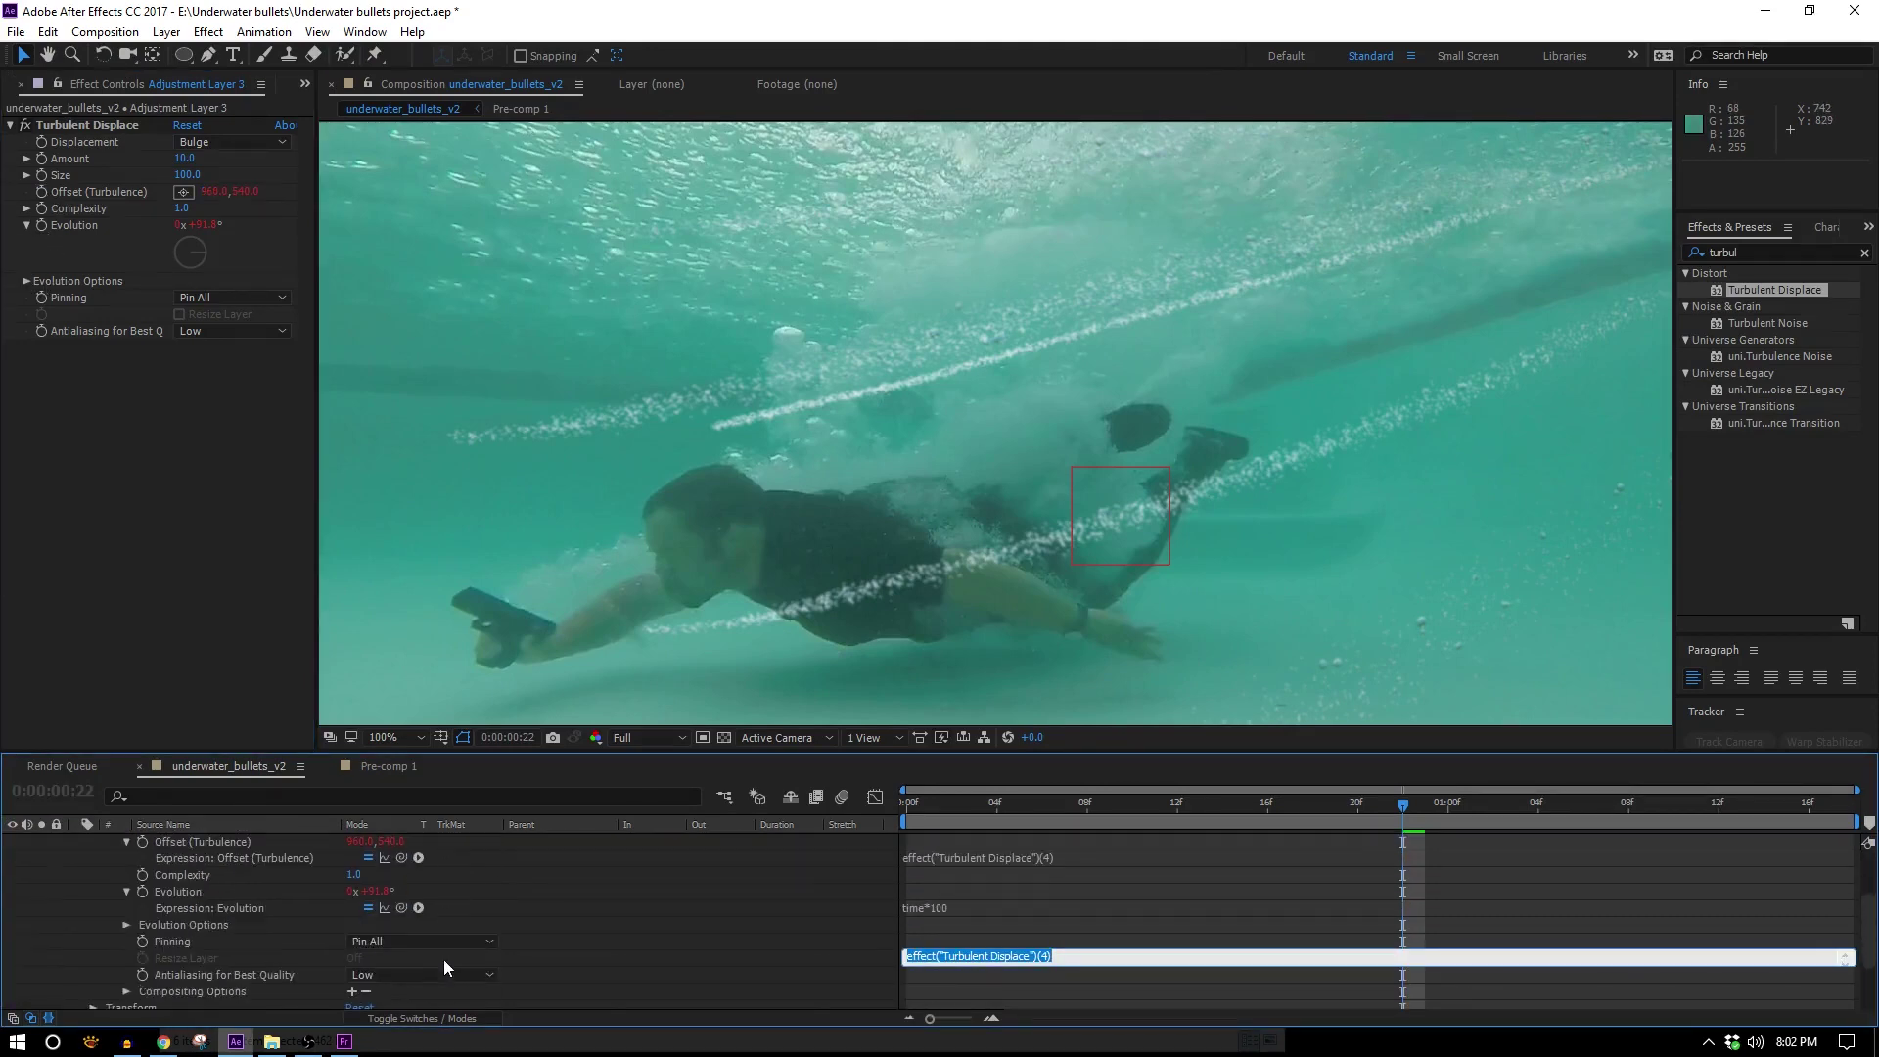
{"action": "left_click", "coordinate": [184, 988]}
{"action": "scroll", "coordinate": [485, 949], "scroll_direction": "up", "scroll_amount": 2}
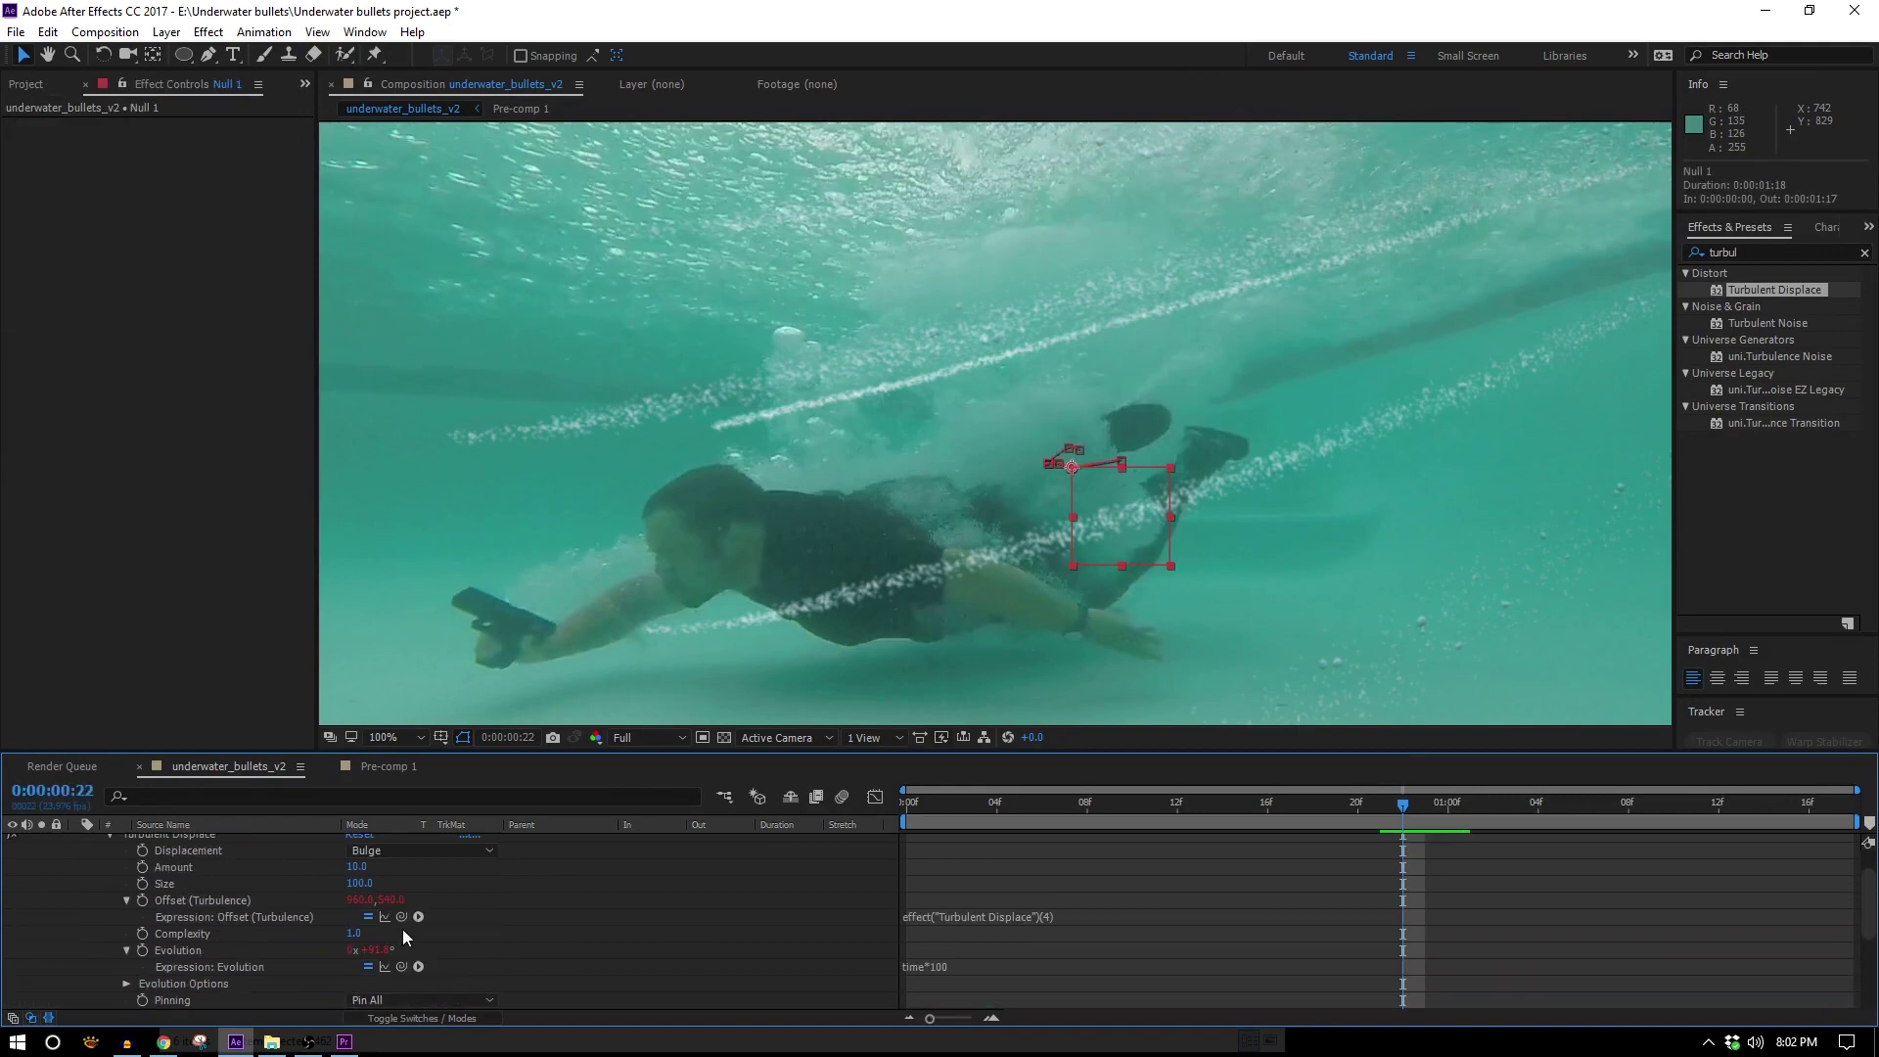
{"action": "left_click_drag", "start_coordinate": [374, 974], "coordinate": [338, 983]}
Preview the turbulence-displaced composite from the first frame
{"action": "key", "text": "Home"}
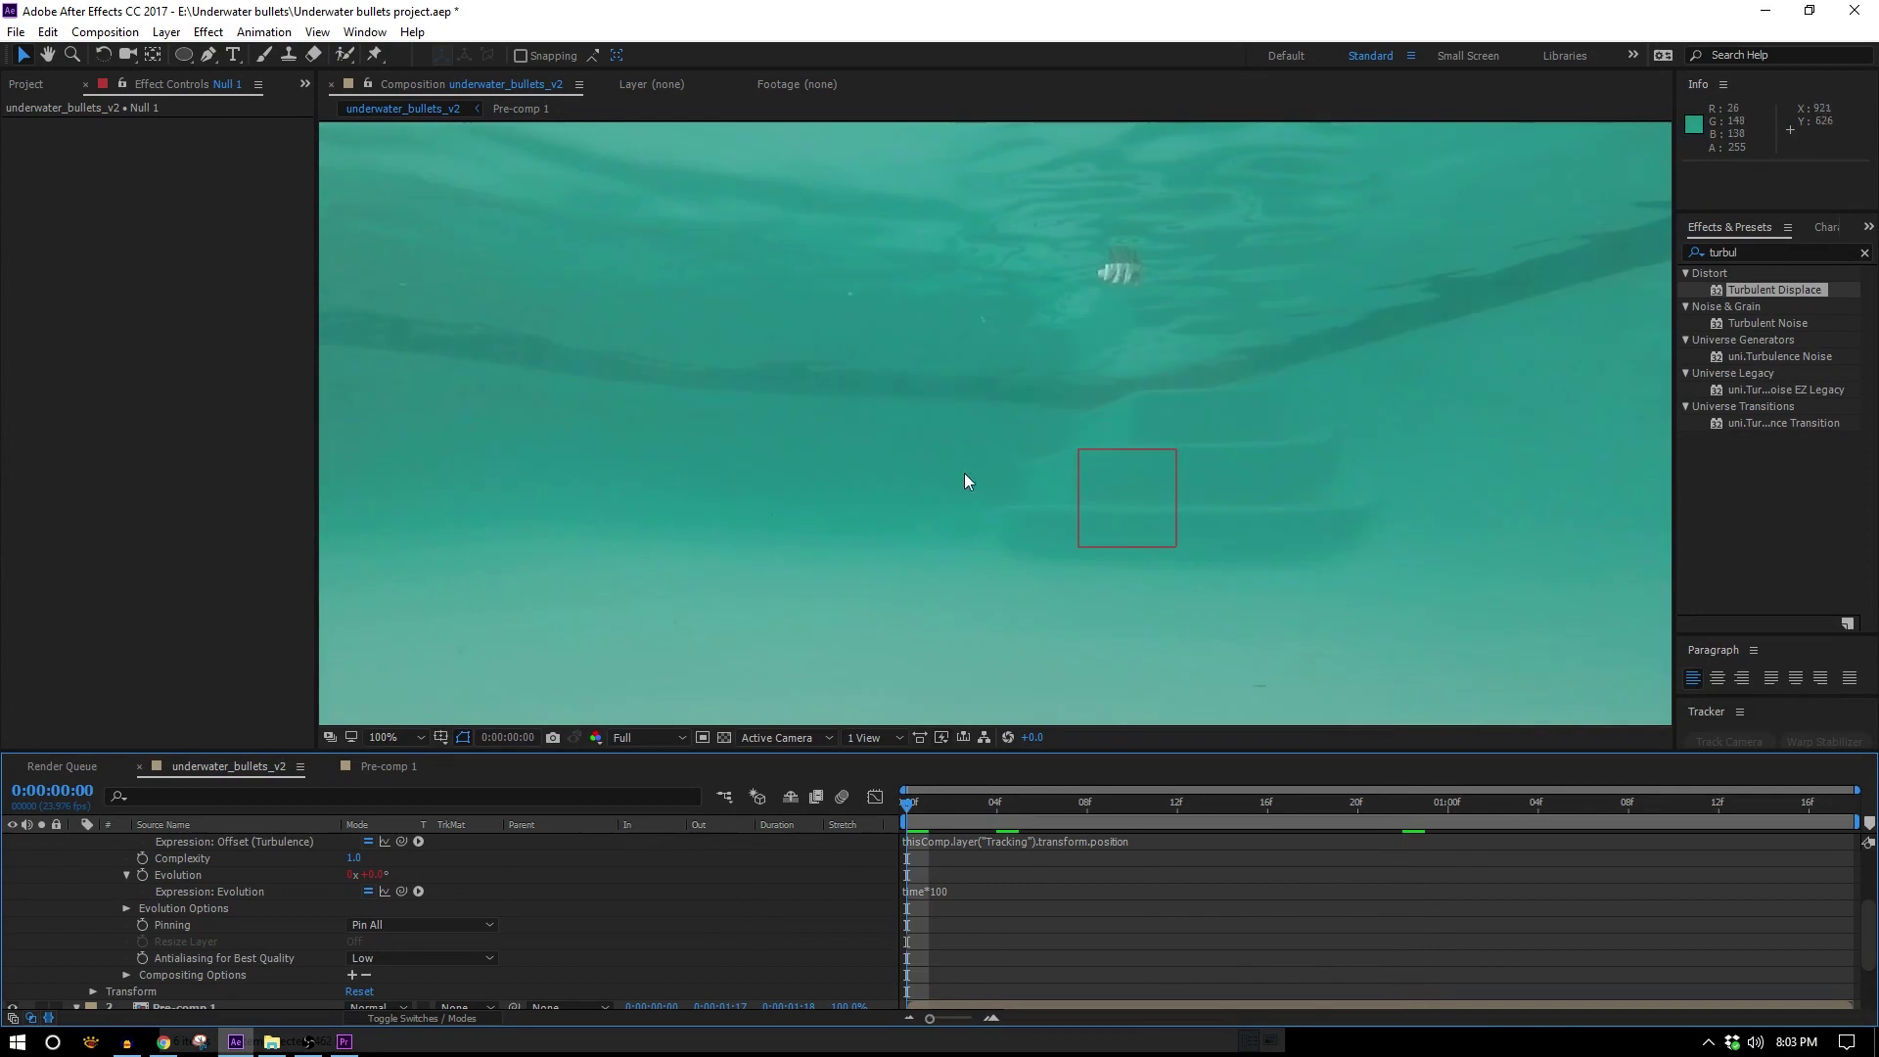
{"action": "scroll", "coordinate": [989, 468], "scroll_direction": "down", "scroll_amount": 1}
{"action": "scroll", "coordinate": [250, 868], "scroll_direction": "up", "scroll_amount": 3}
{"action": "left_click", "coordinate": [210, 842]}
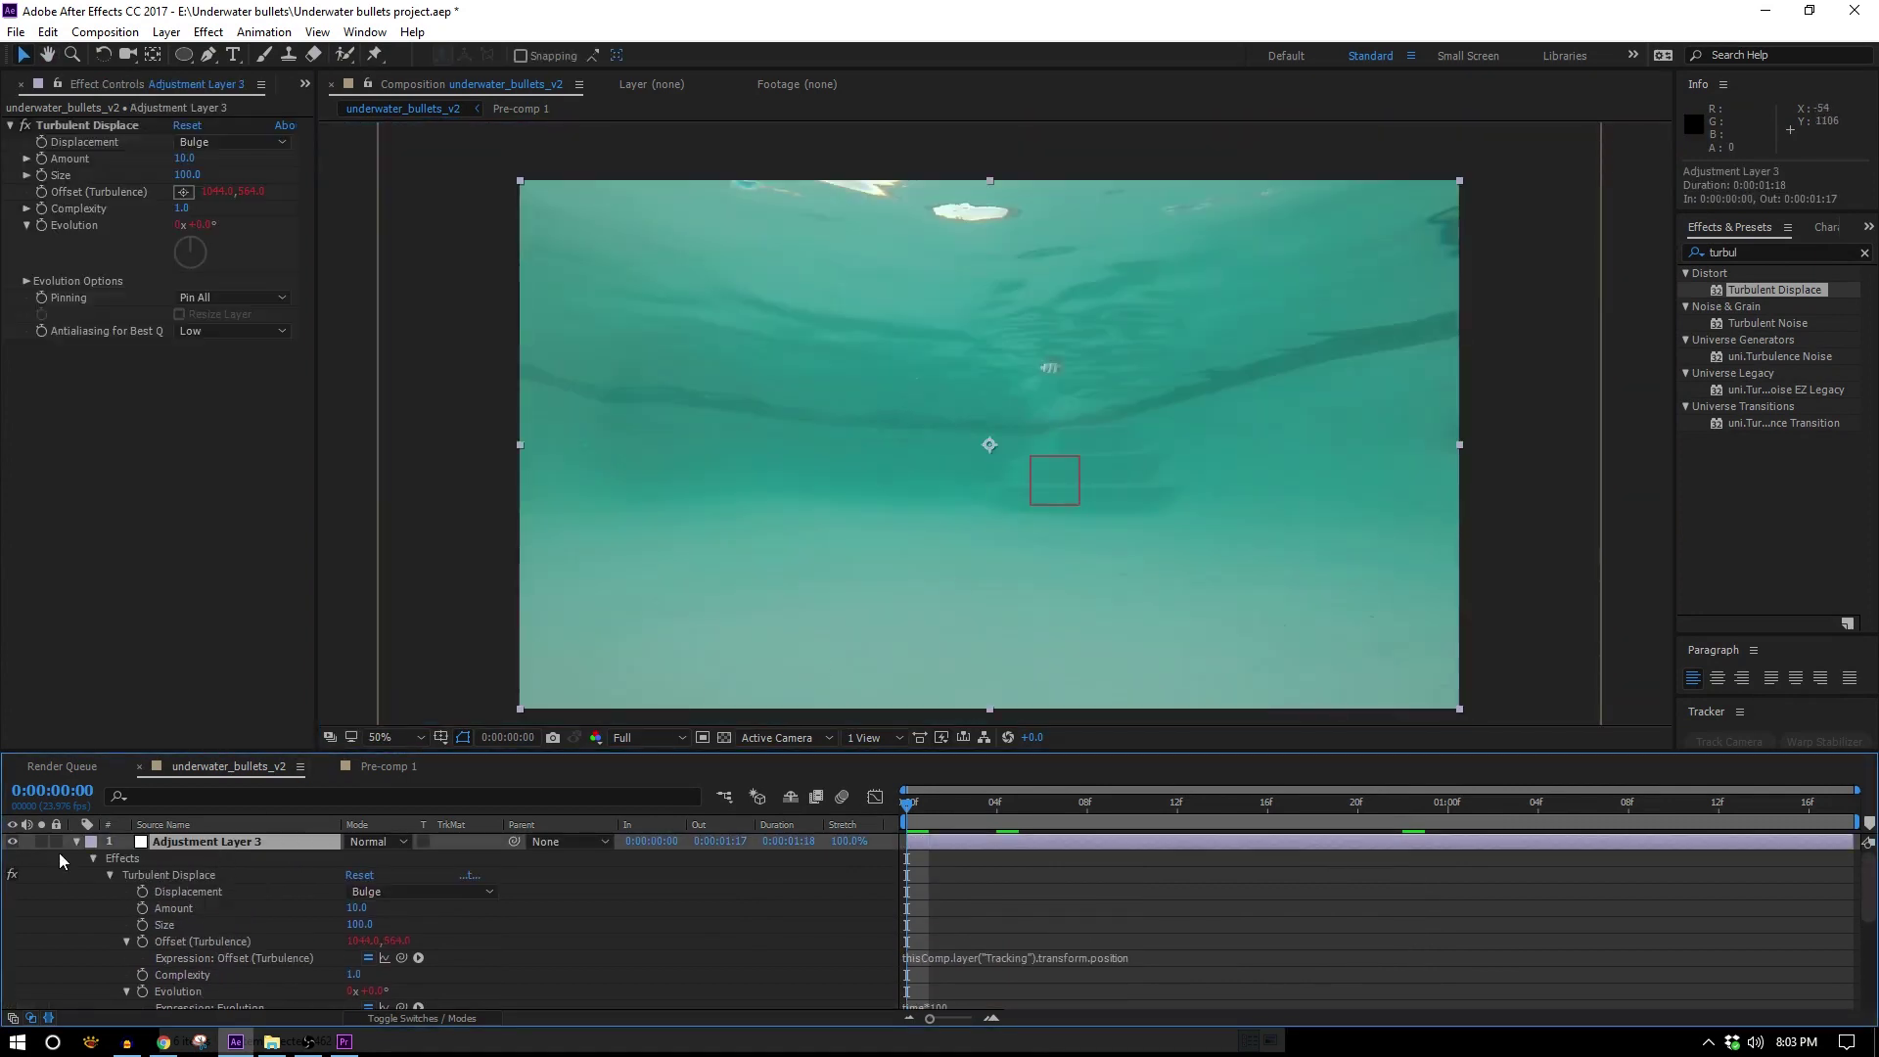
{"action": "left_click", "coordinate": [75, 840]}
{"action": "key", "text": "space"}
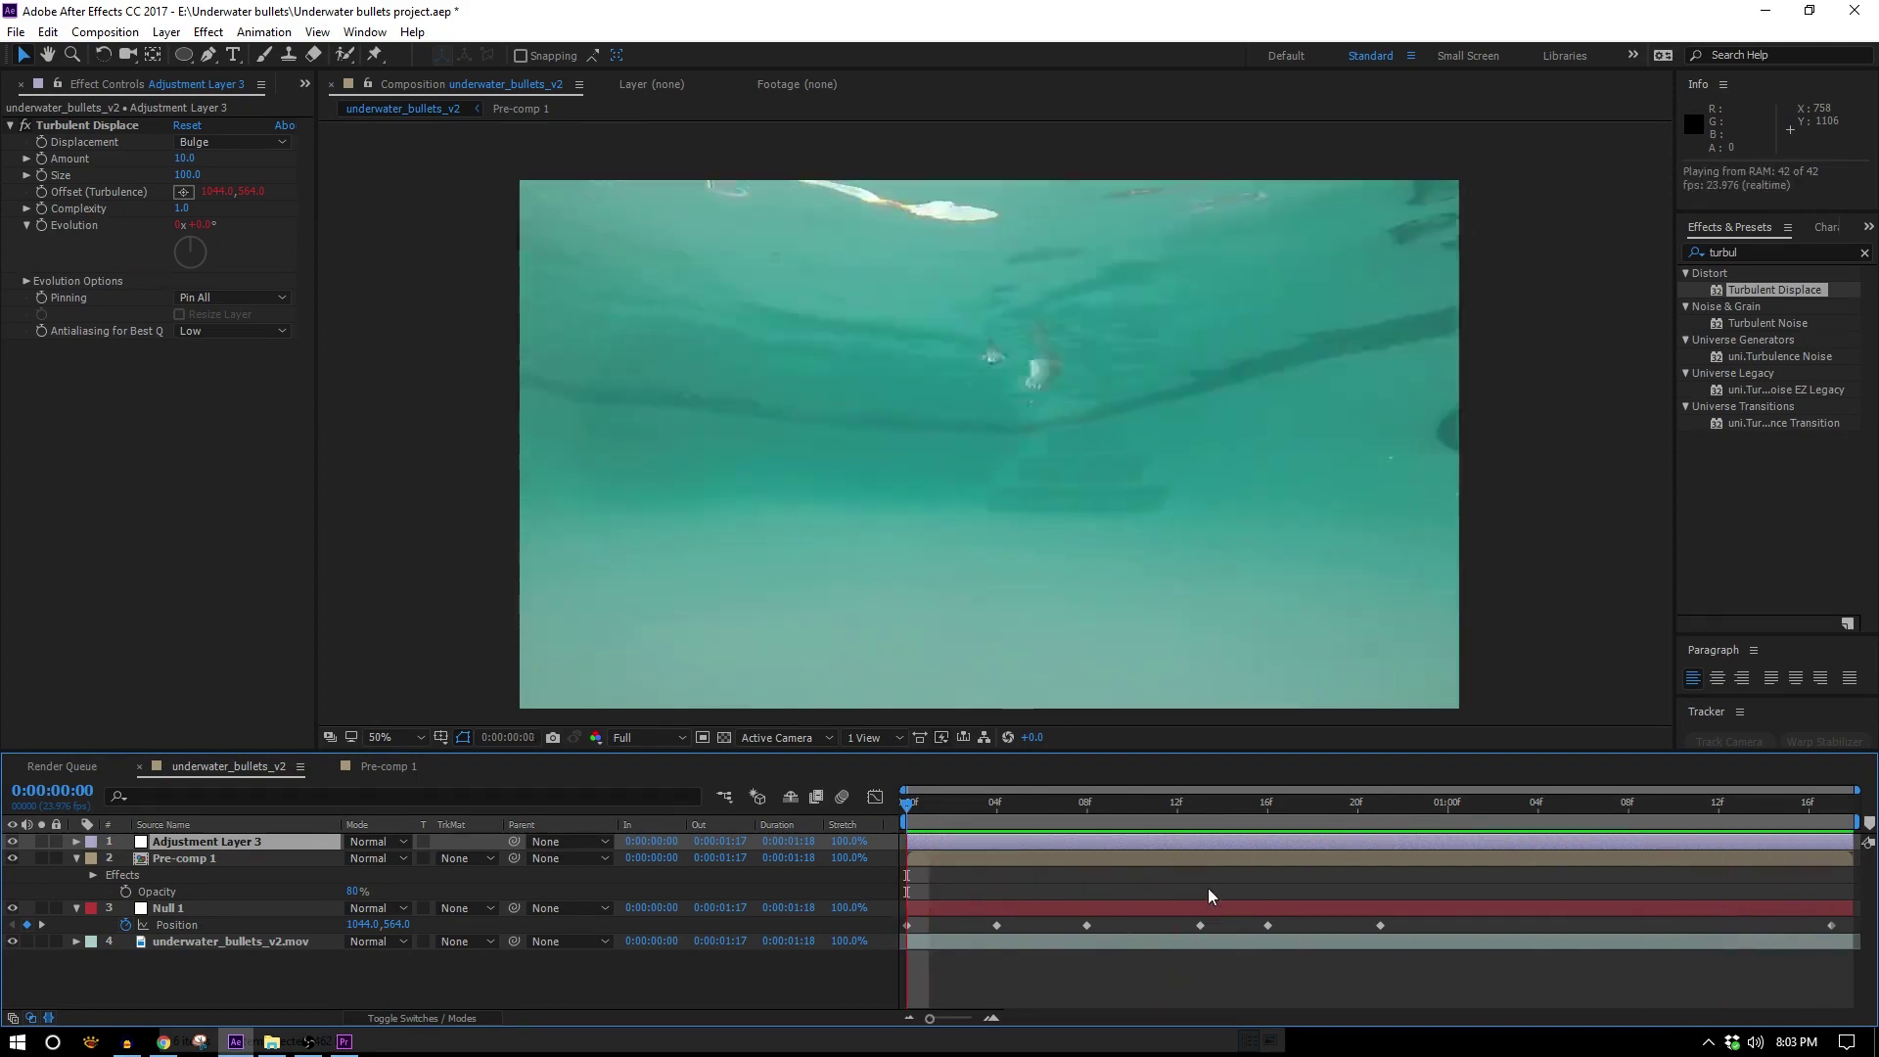
{"action": "key", "text": "space"}
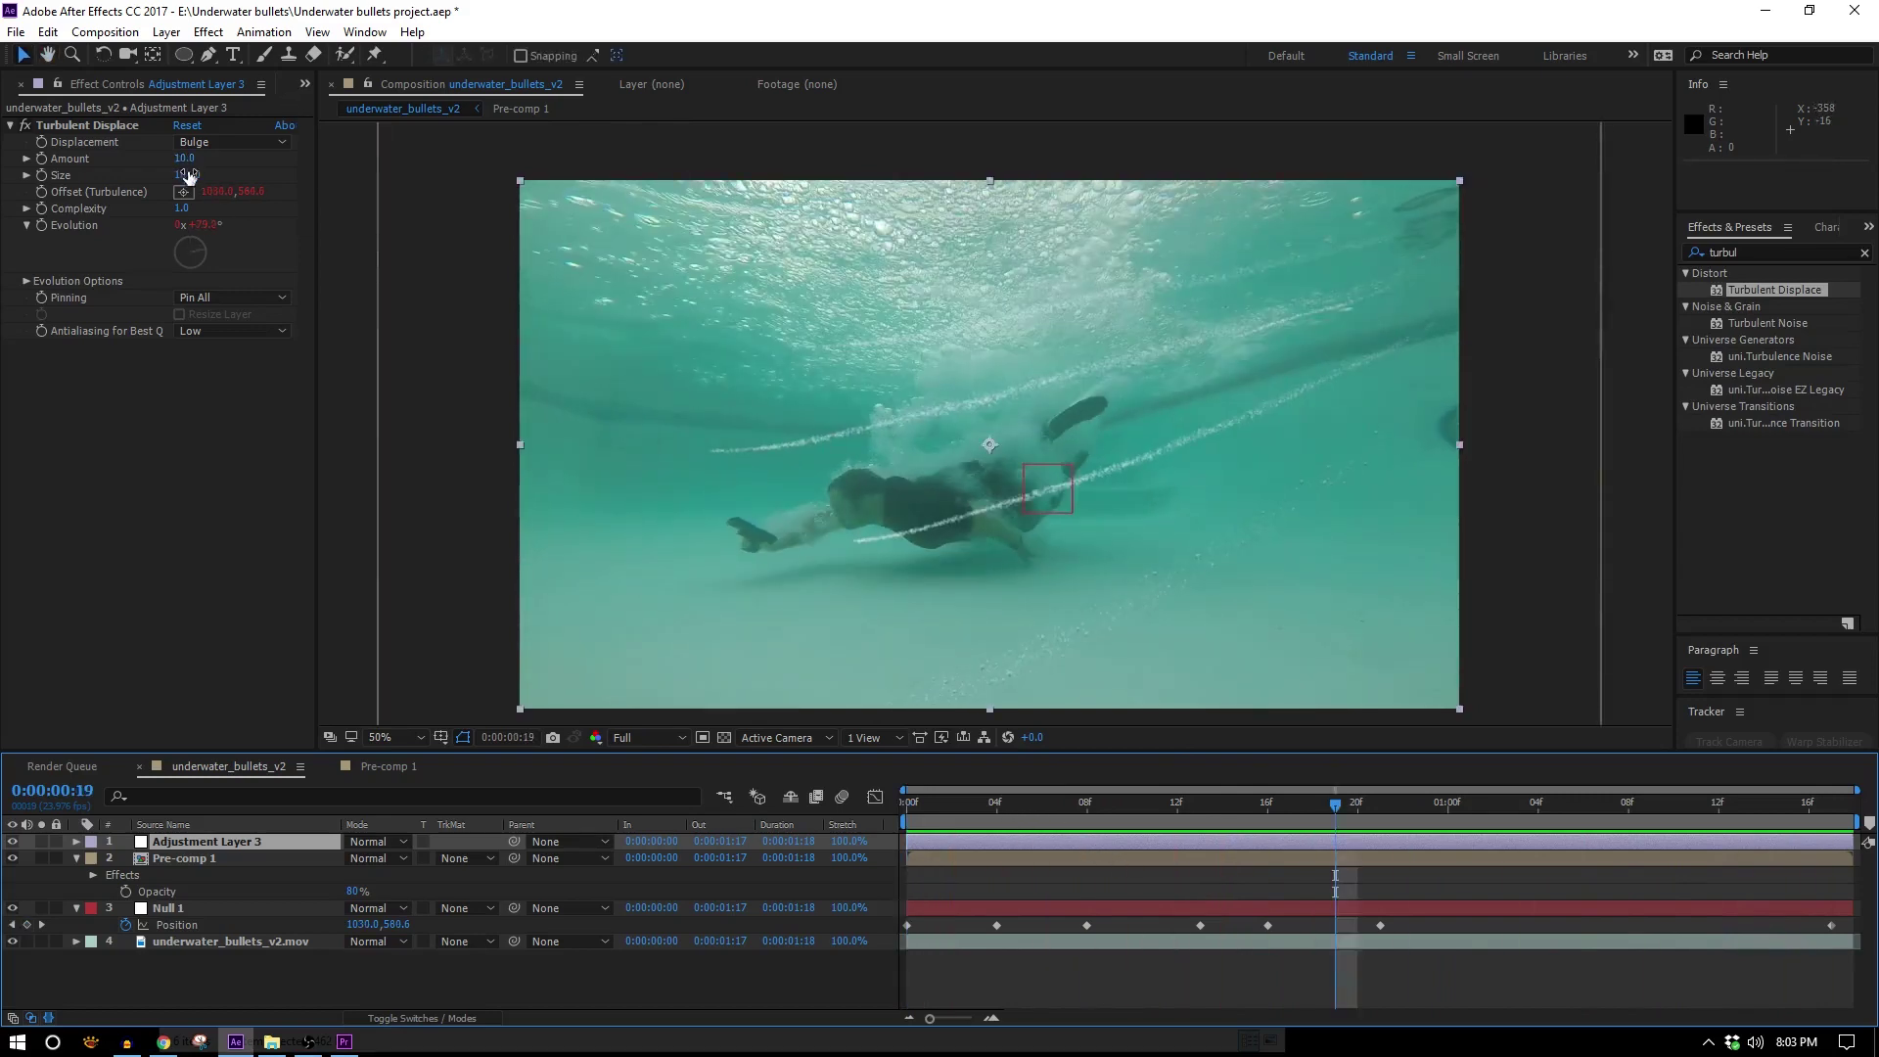
Try a Turbulent Displace Amount of 59 and delete the turbulence adjustment layer
{"action": "key", "text": "space"}
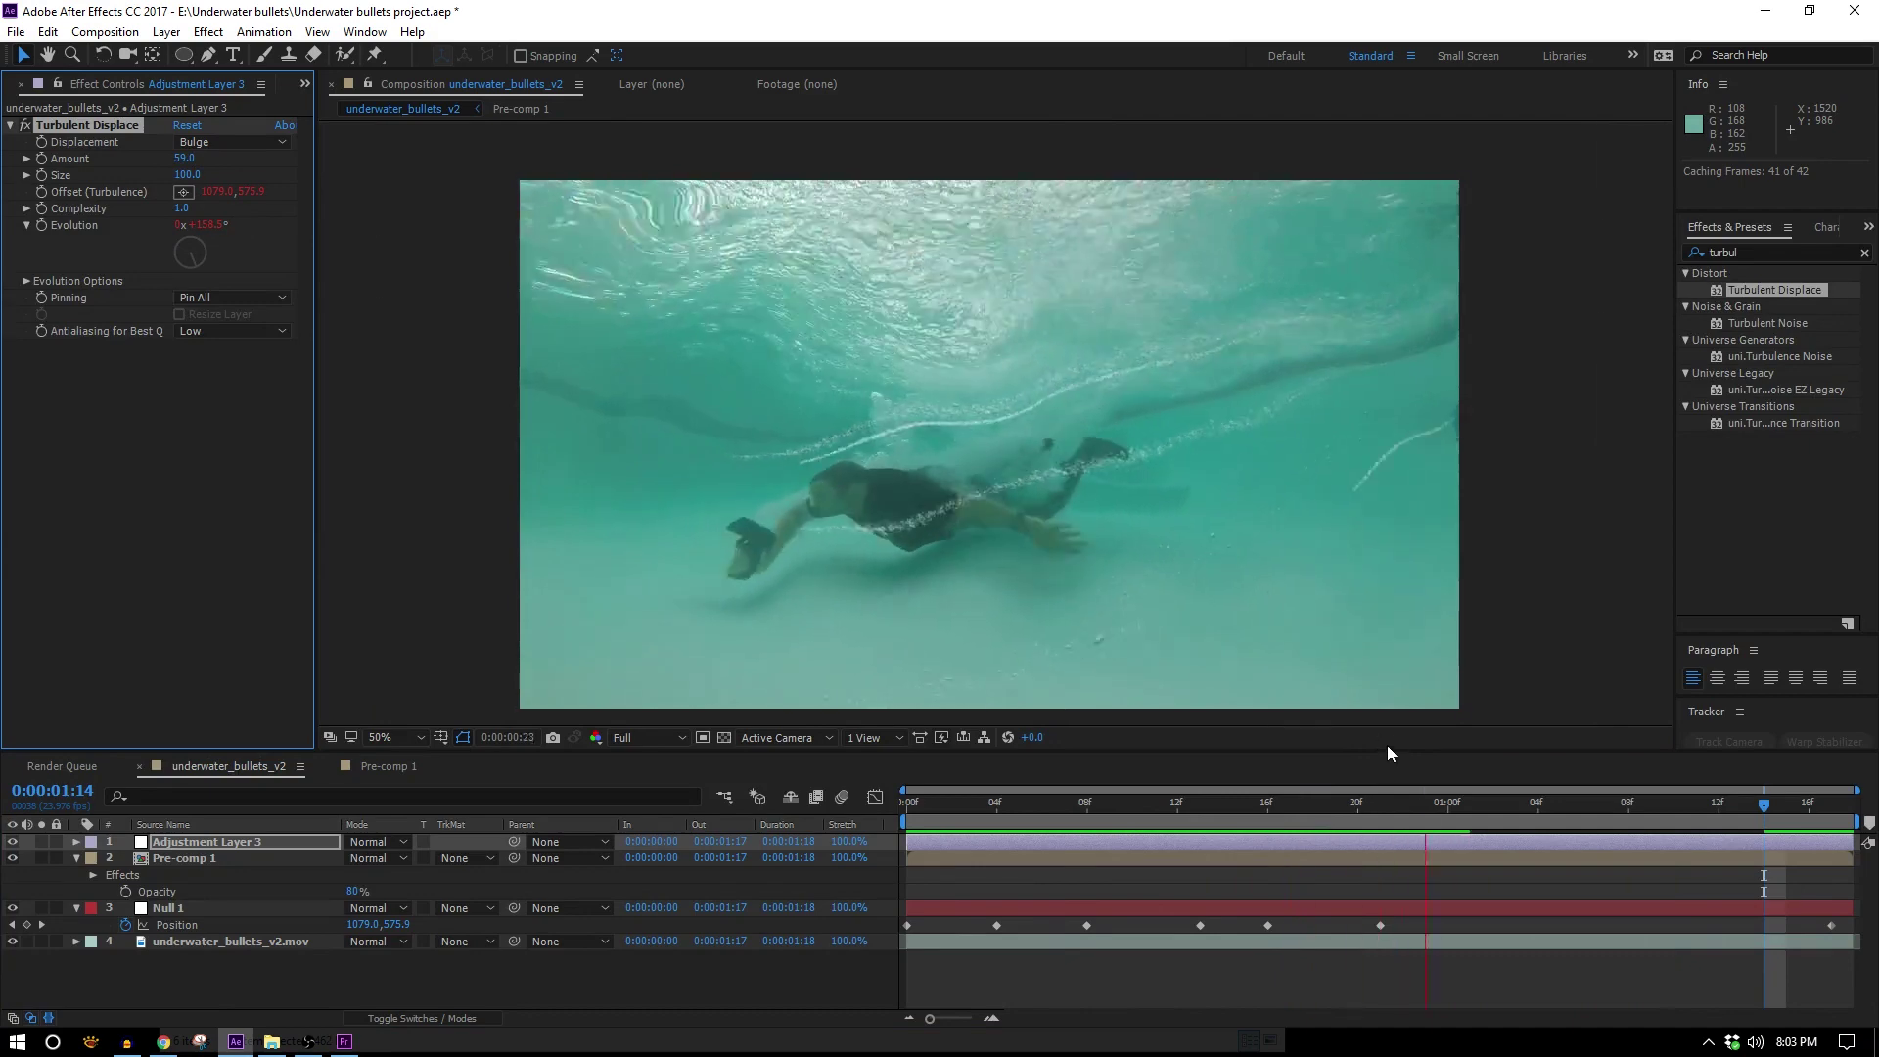
{"action": "key", "text": "ctrl+z"}
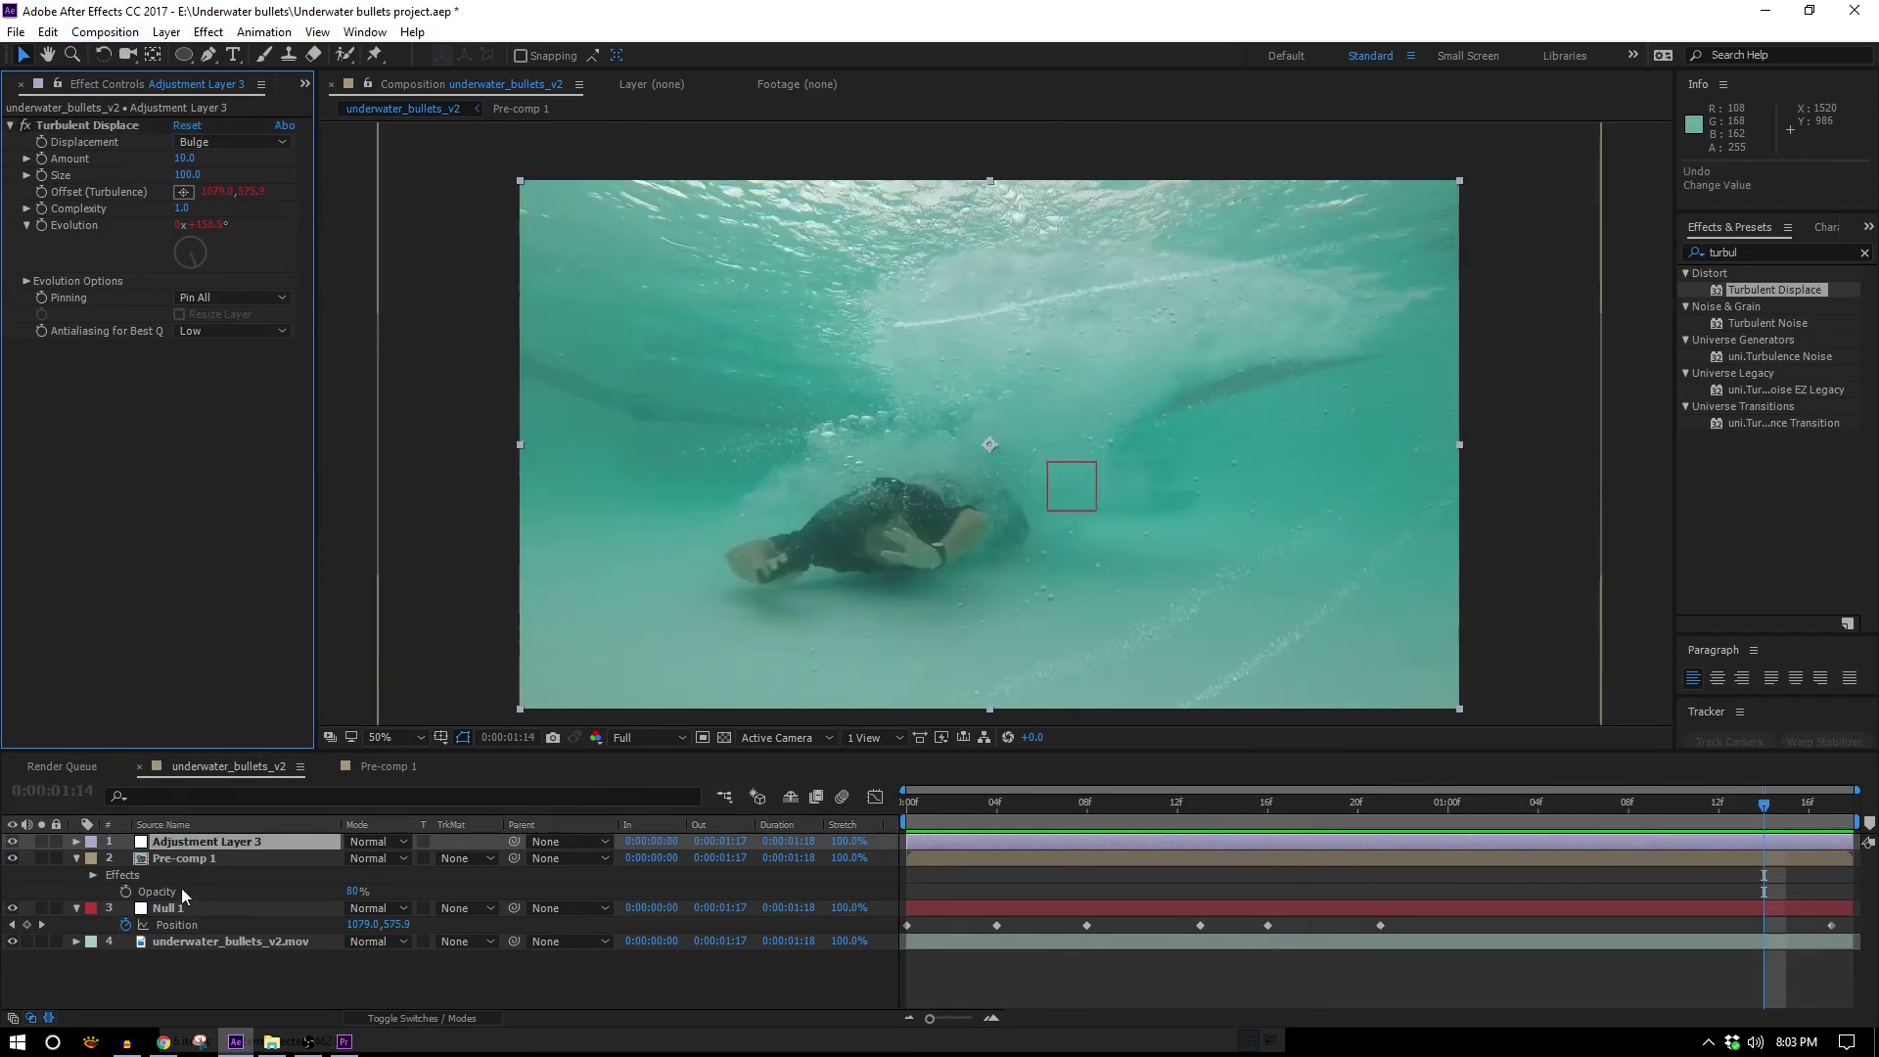
{"action": "key", "text": "Delete"}
Pre-compose all layers of underwater_bullets_v2 into a new composition named Pre-comp 2
{"action": "left_click", "coordinate": [185, 925]}
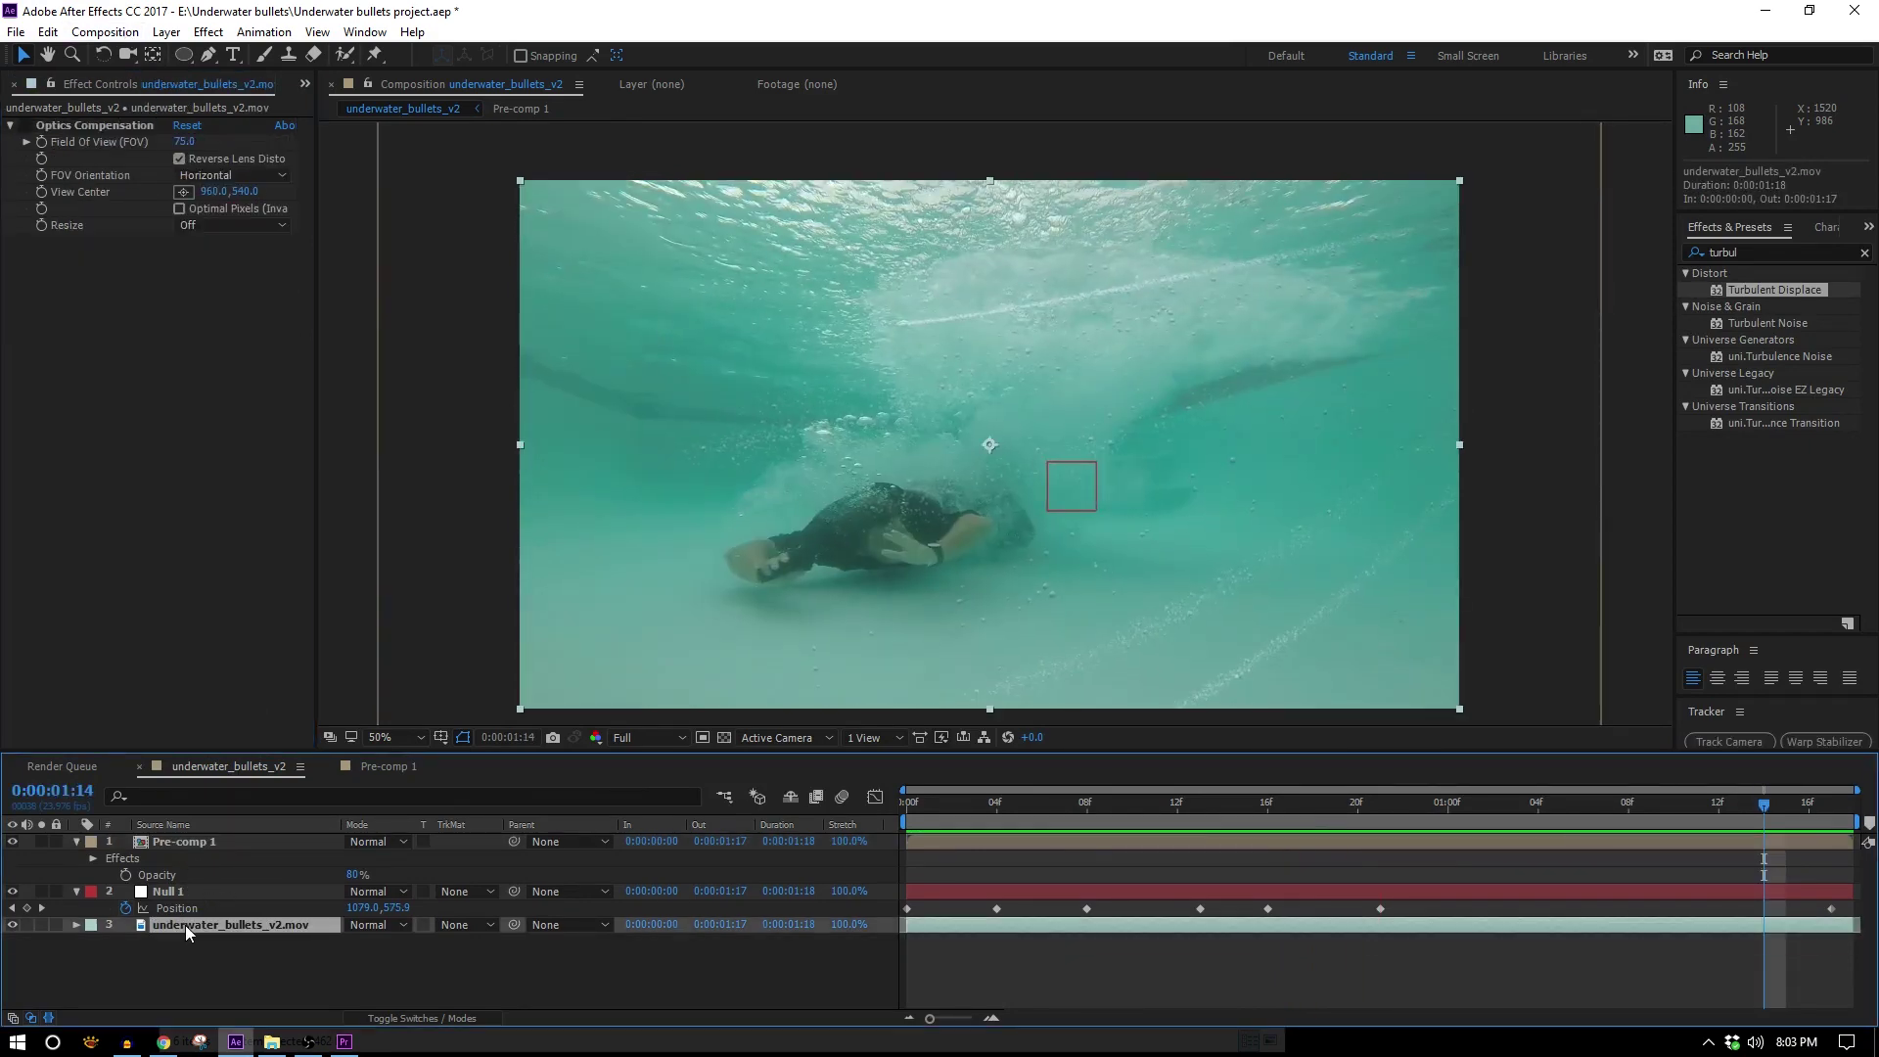
{"action": "key", "text": "ctrl+a"}
{"action": "left_click", "coordinate": [166, 31]}
{"action": "left_click", "coordinate": [282, 773]}
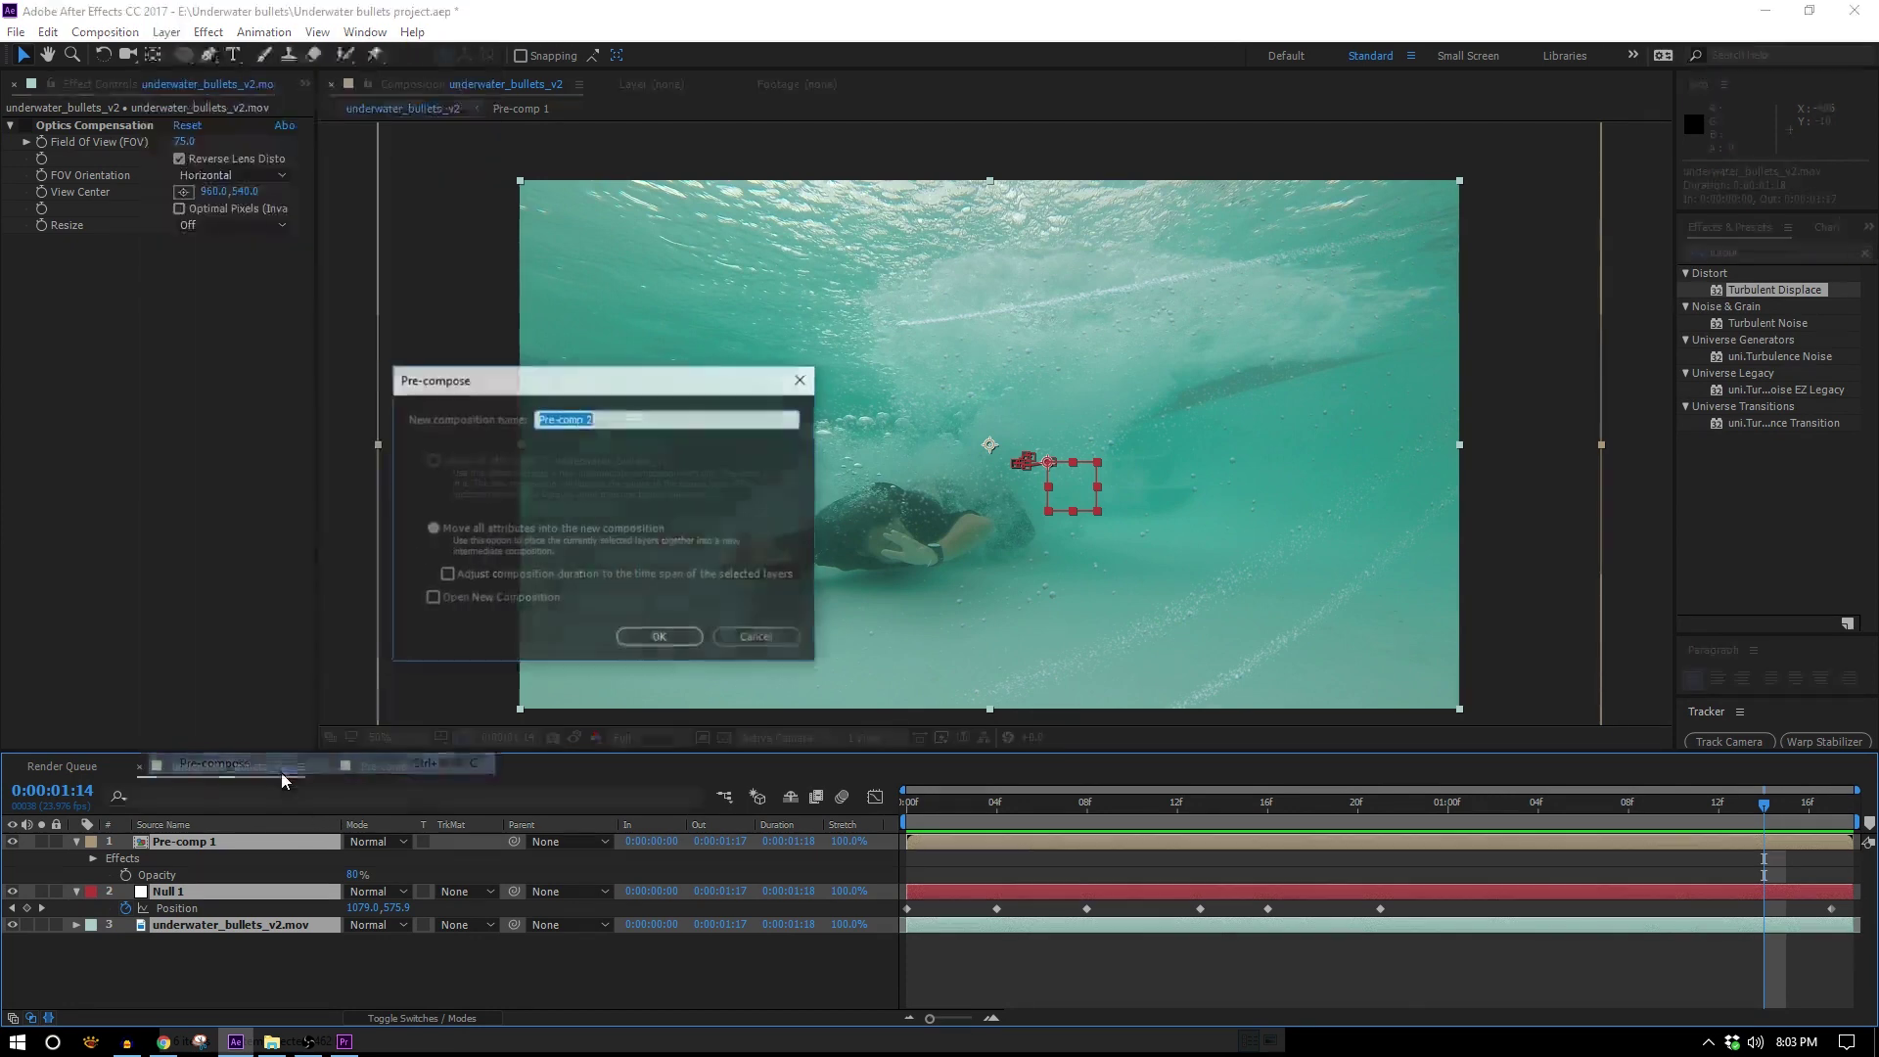
{"action": "left_click", "coordinate": [648, 637]}
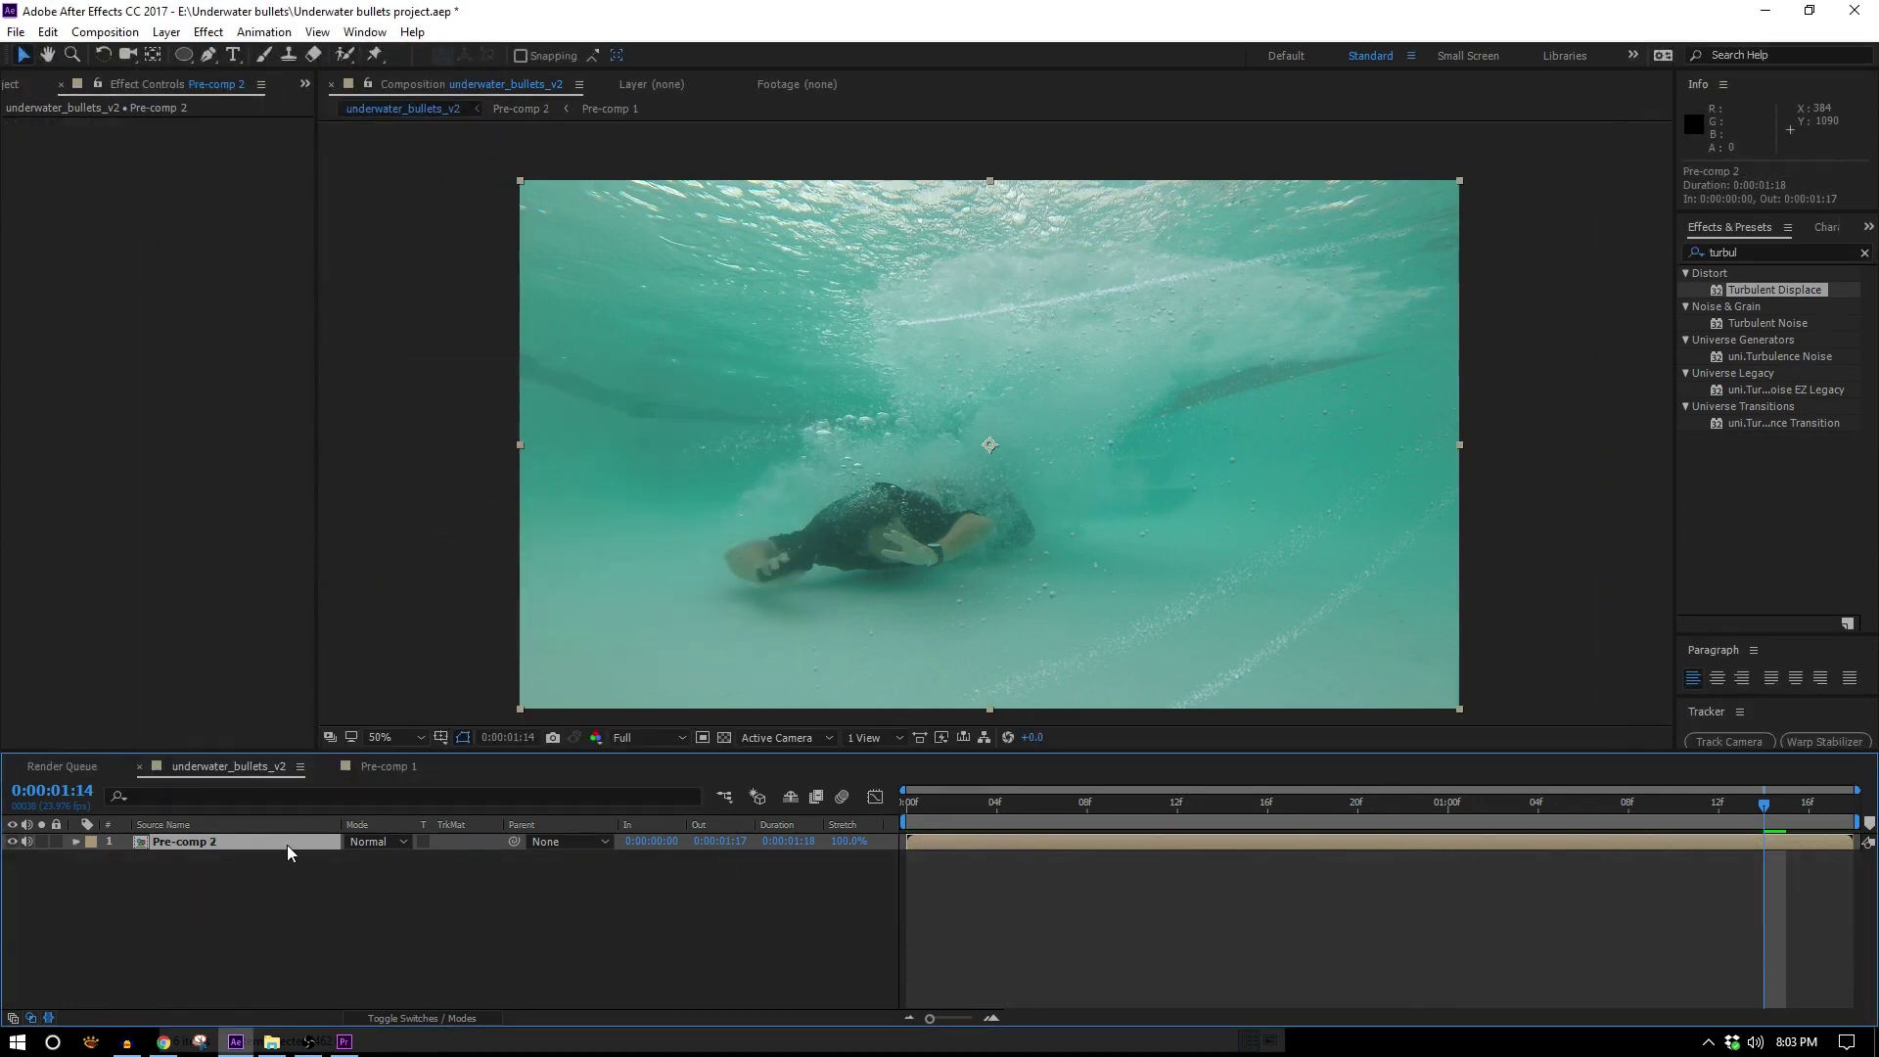
Add a wiggle expression with frequency 2 to Pre-comp 2's Position, scale the layer up slightly and preview the shake
{"action": "left_click", "coordinate": [125, 859], "text": "alt"}
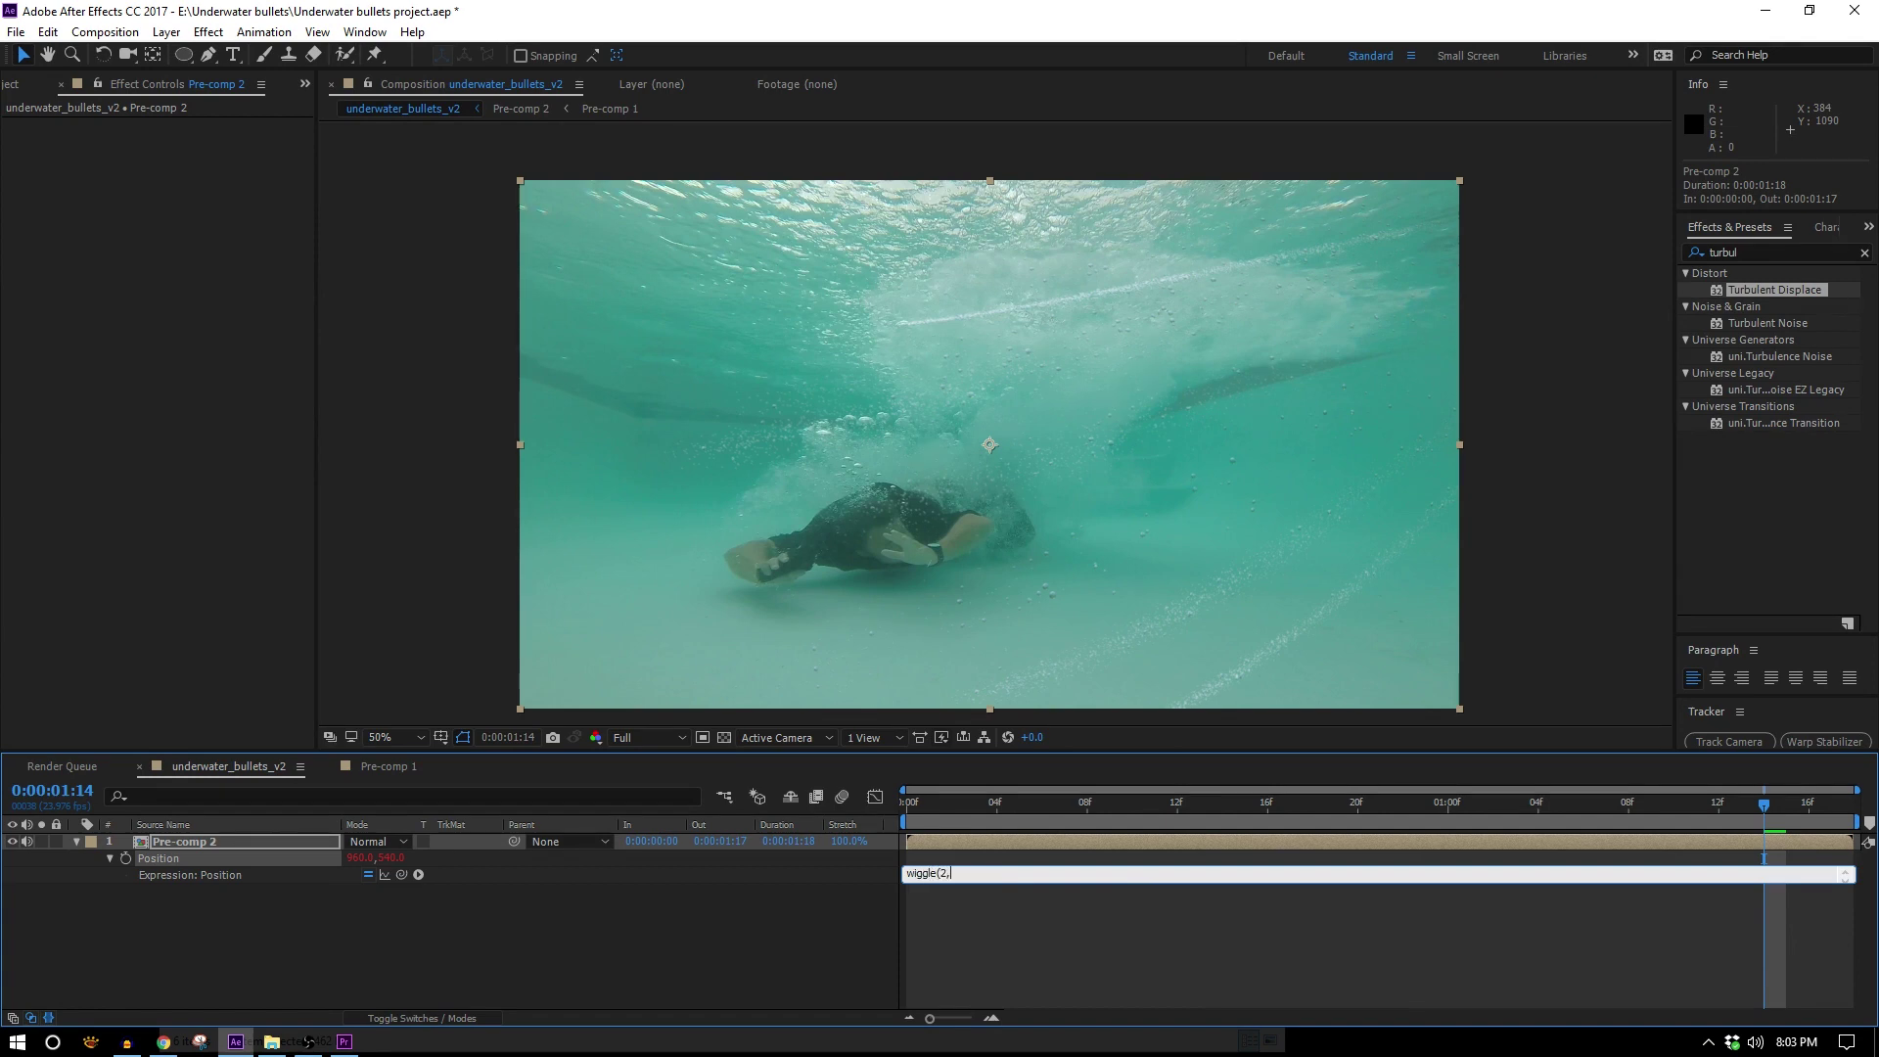
{"action": "left_click", "coordinate": [489, 957]}
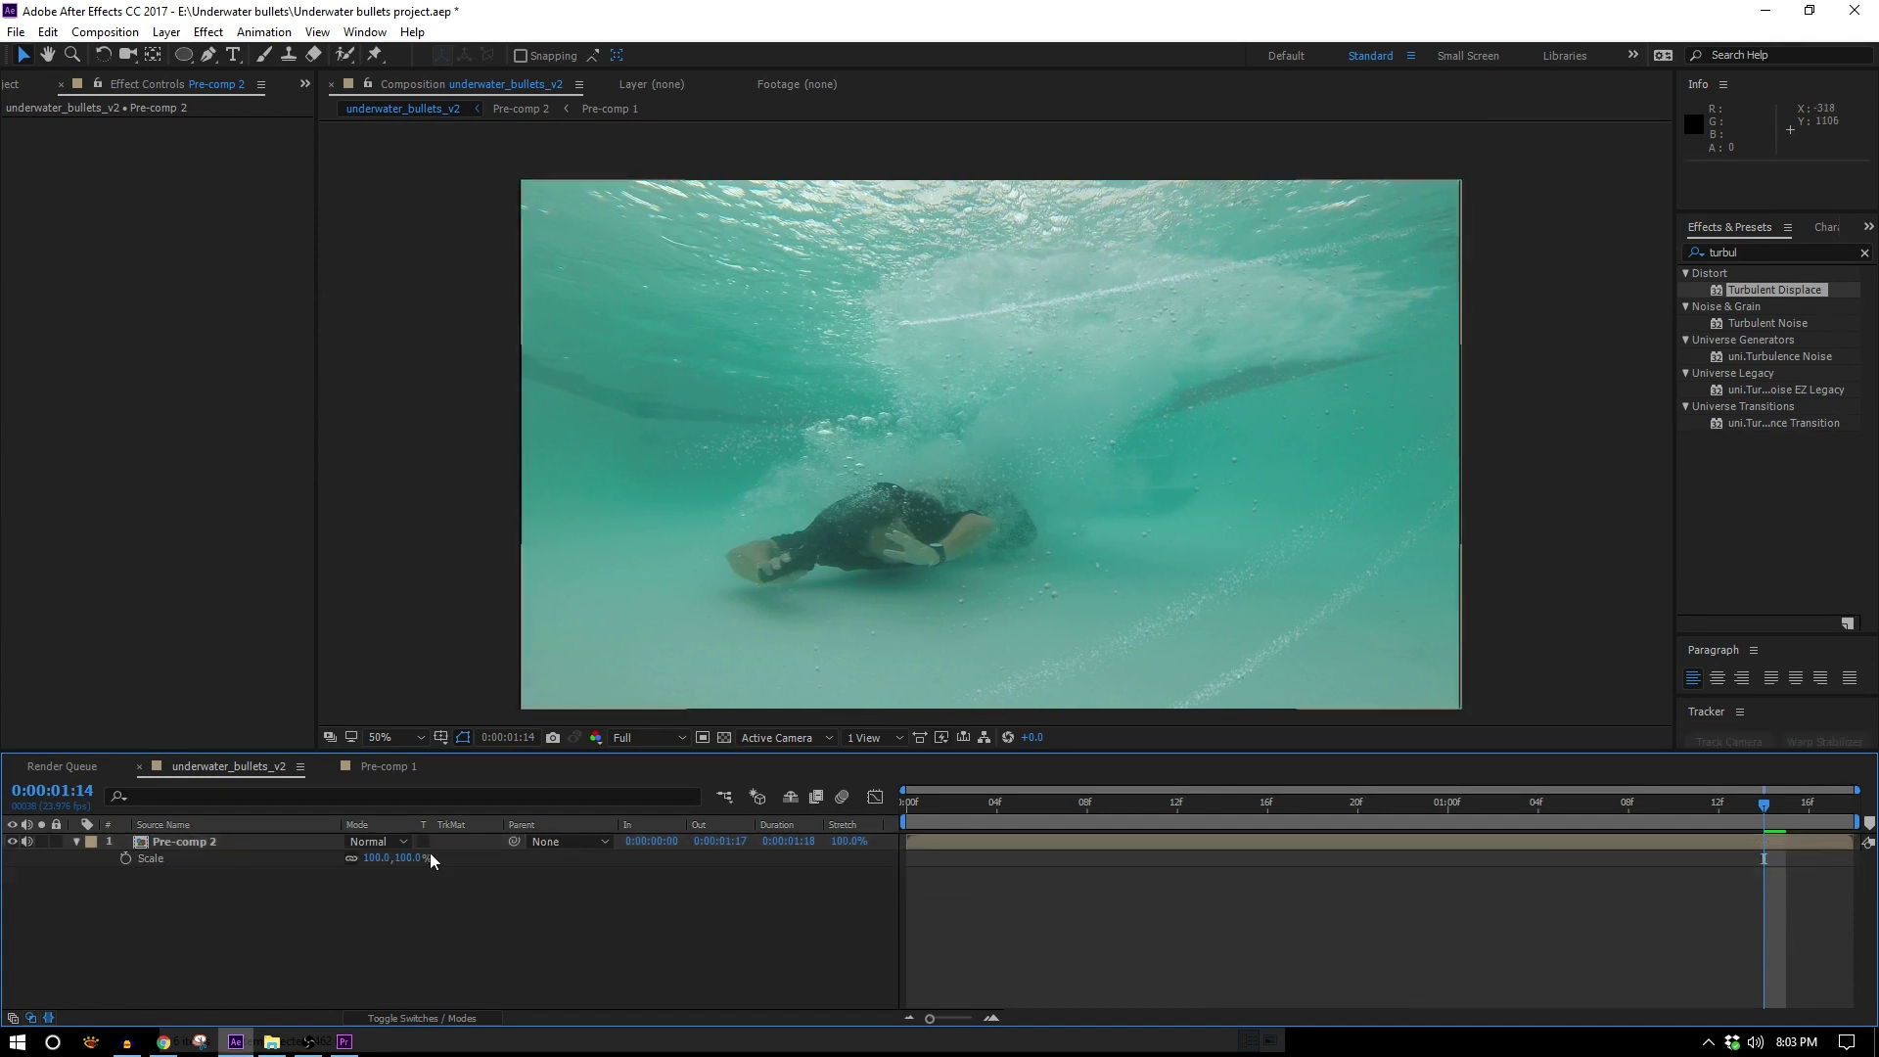
{"action": "left_click_drag", "start_coordinate": [430, 860], "coordinate": [433, 860]}
{"action": "key", "text": "space"}
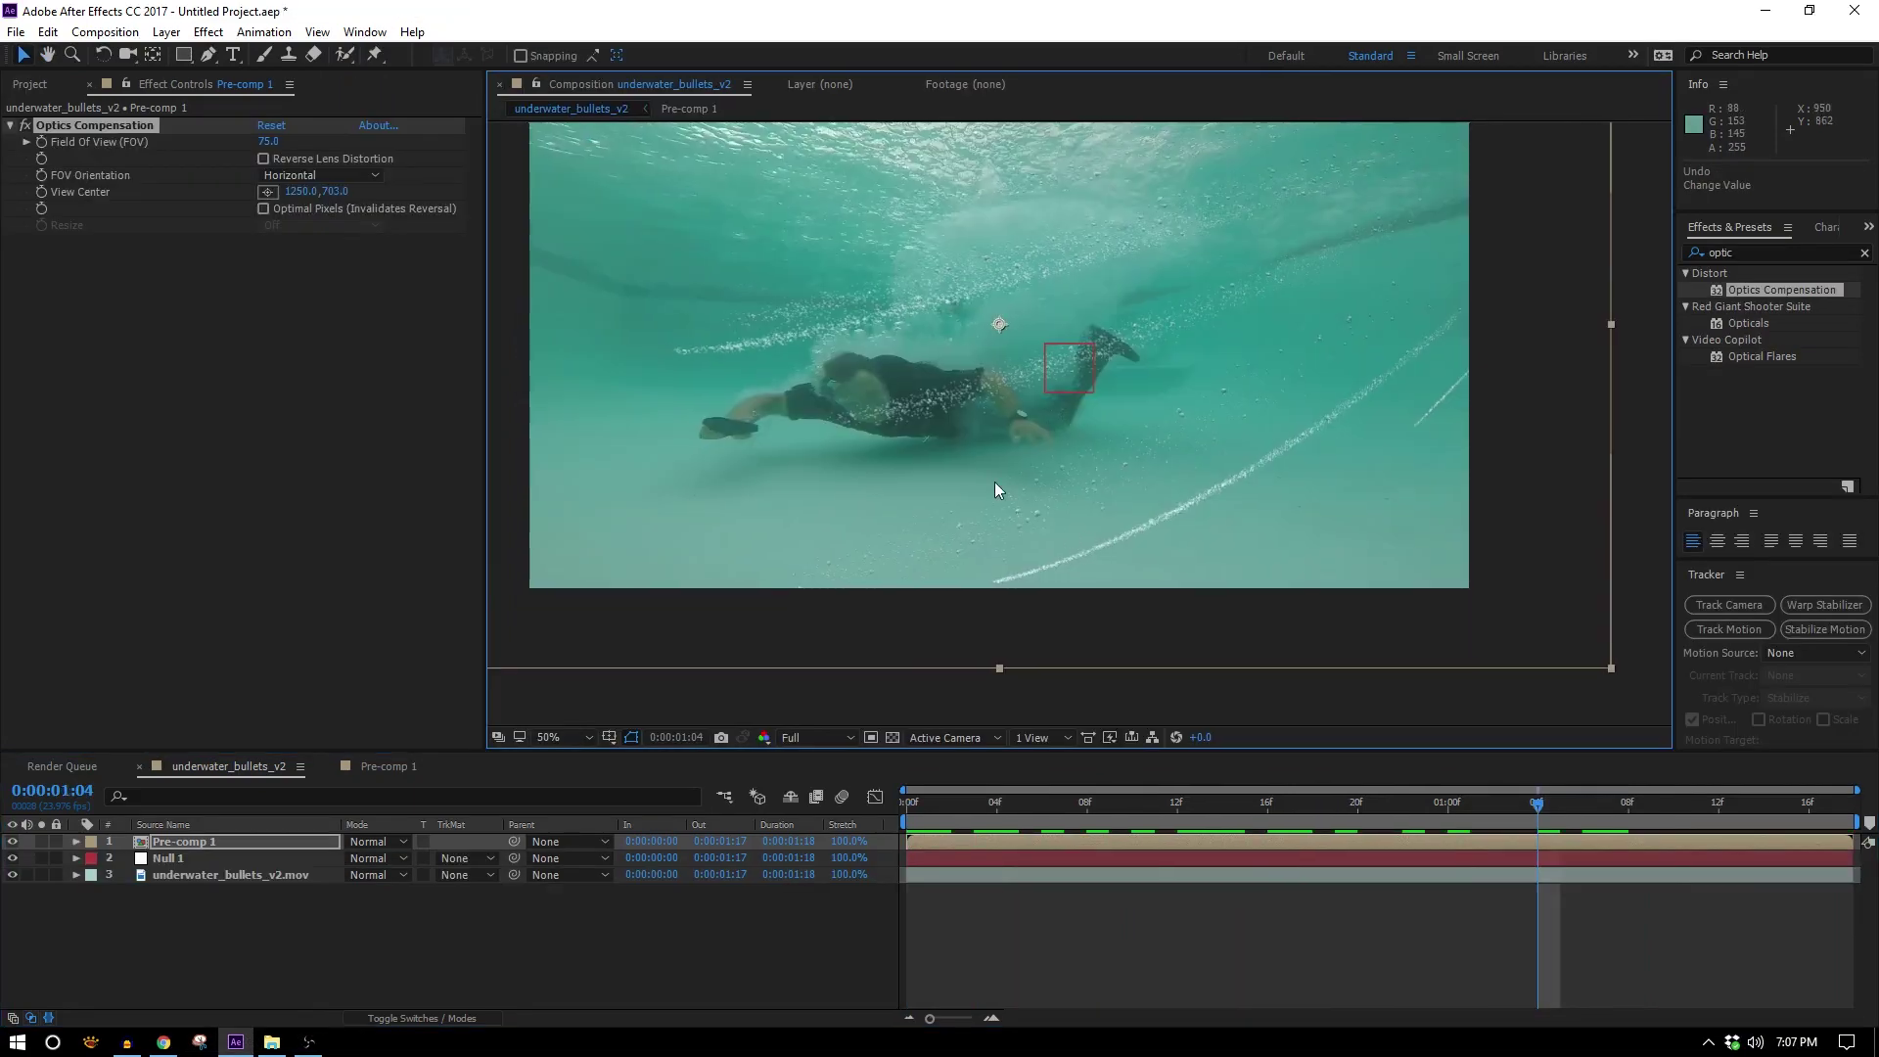
Set the Opacity of the Pre-comp 1 bullet trails layer to 80%
{"action": "key", "text": "period"}
{"action": "key", "text": "period"}
{"action": "left_click_drag", "start_coordinate": [864, 333], "coordinate": [1675, 543]}
{"action": "left_click_drag", "start_coordinate": [1390, 167], "coordinate": [1235, 176]}
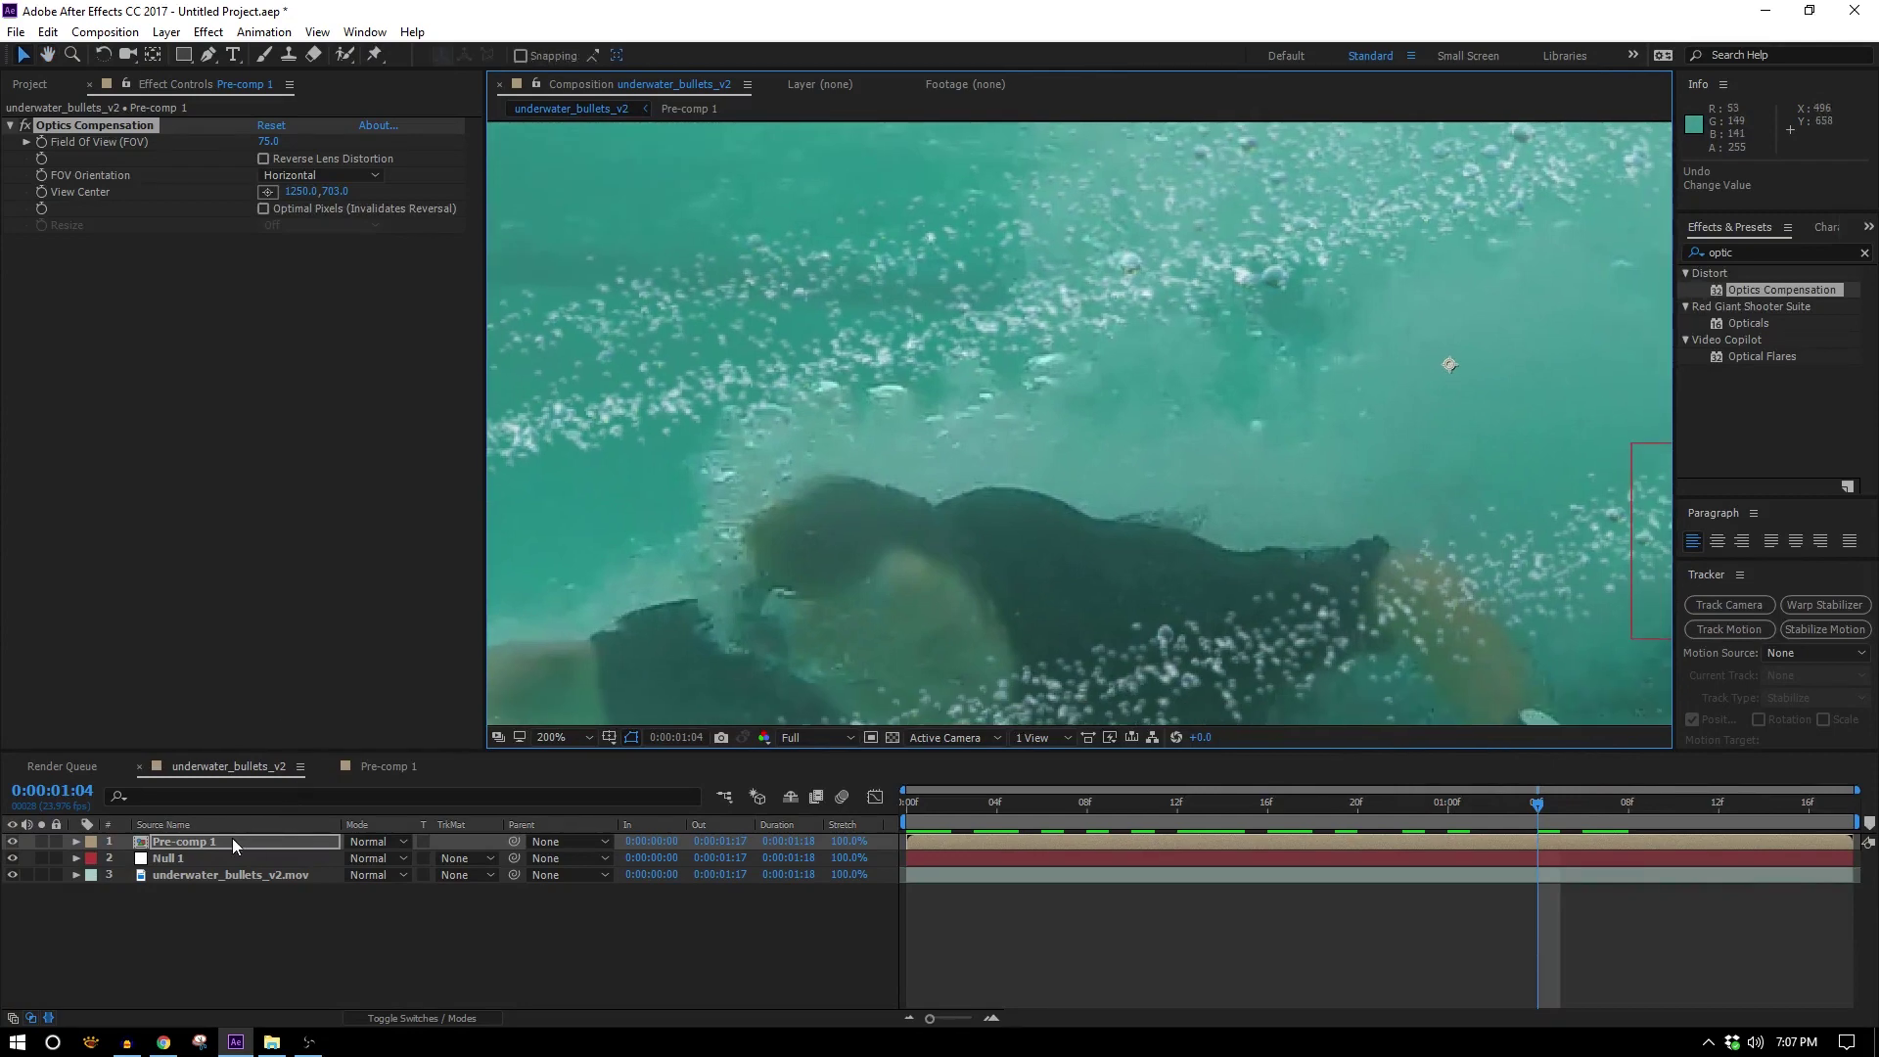
{"action": "key", "text": "t"}
{"action": "left_click", "coordinate": [358, 858]}
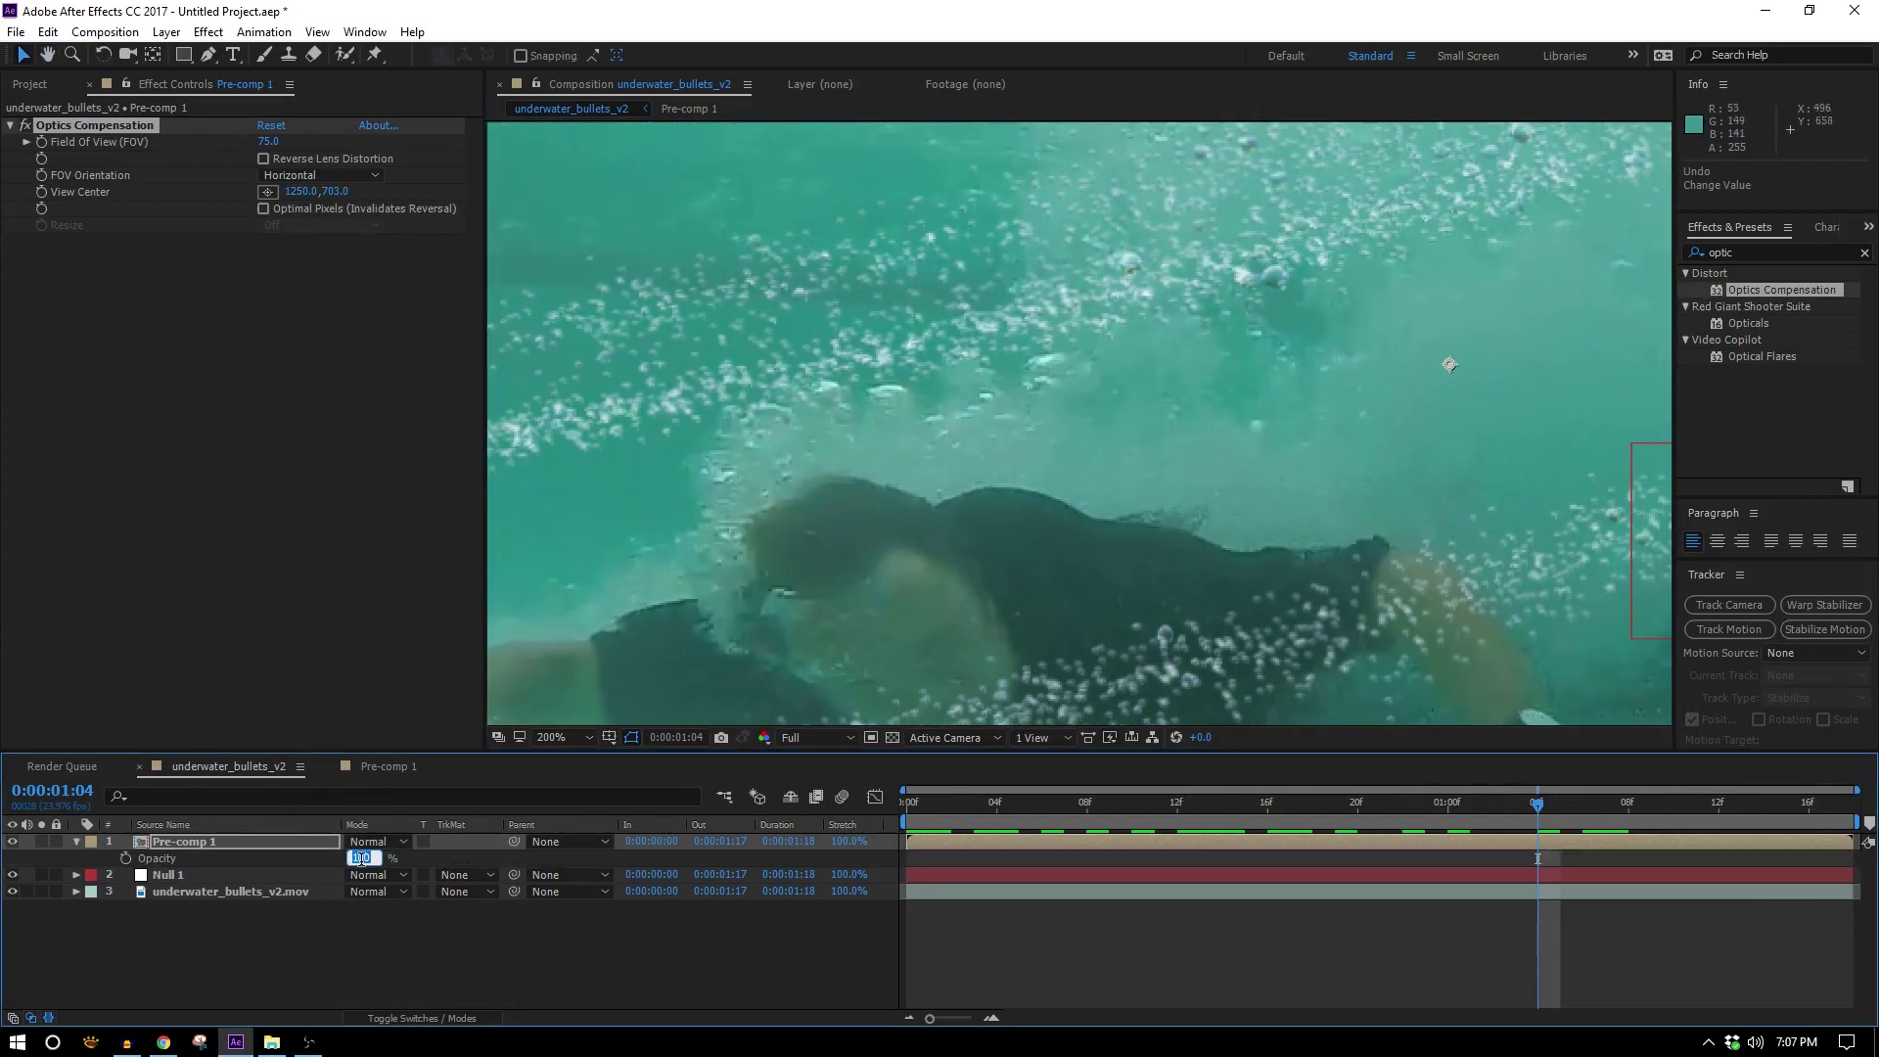
{"action": "type", "text": "80"}
{"action": "key", "text": "Return"}
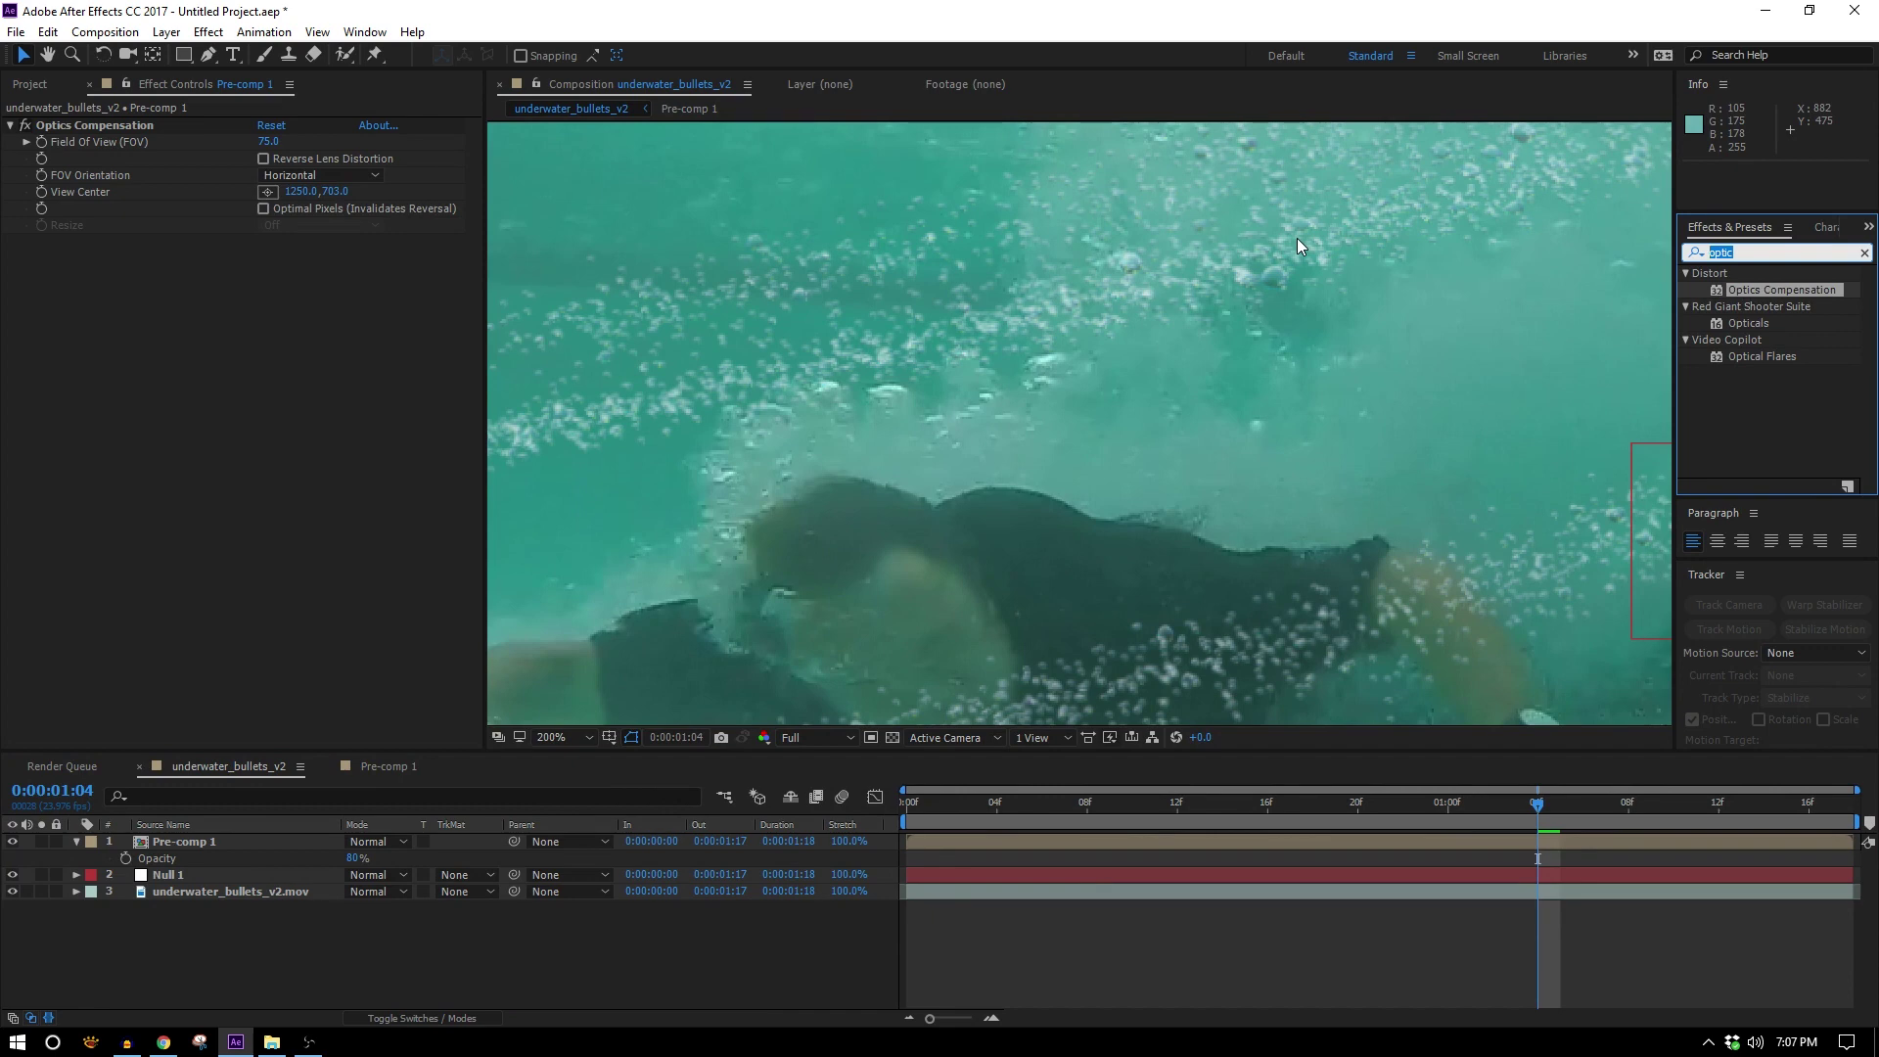
Apply Fast Box Blur to Pre-comp 1 after Optics Compensation with a Blur Radius of 0.1 and preview the clip
{"action": "left_click_drag", "start_coordinate": [1786, 382], "coordinate": [267, 256]}
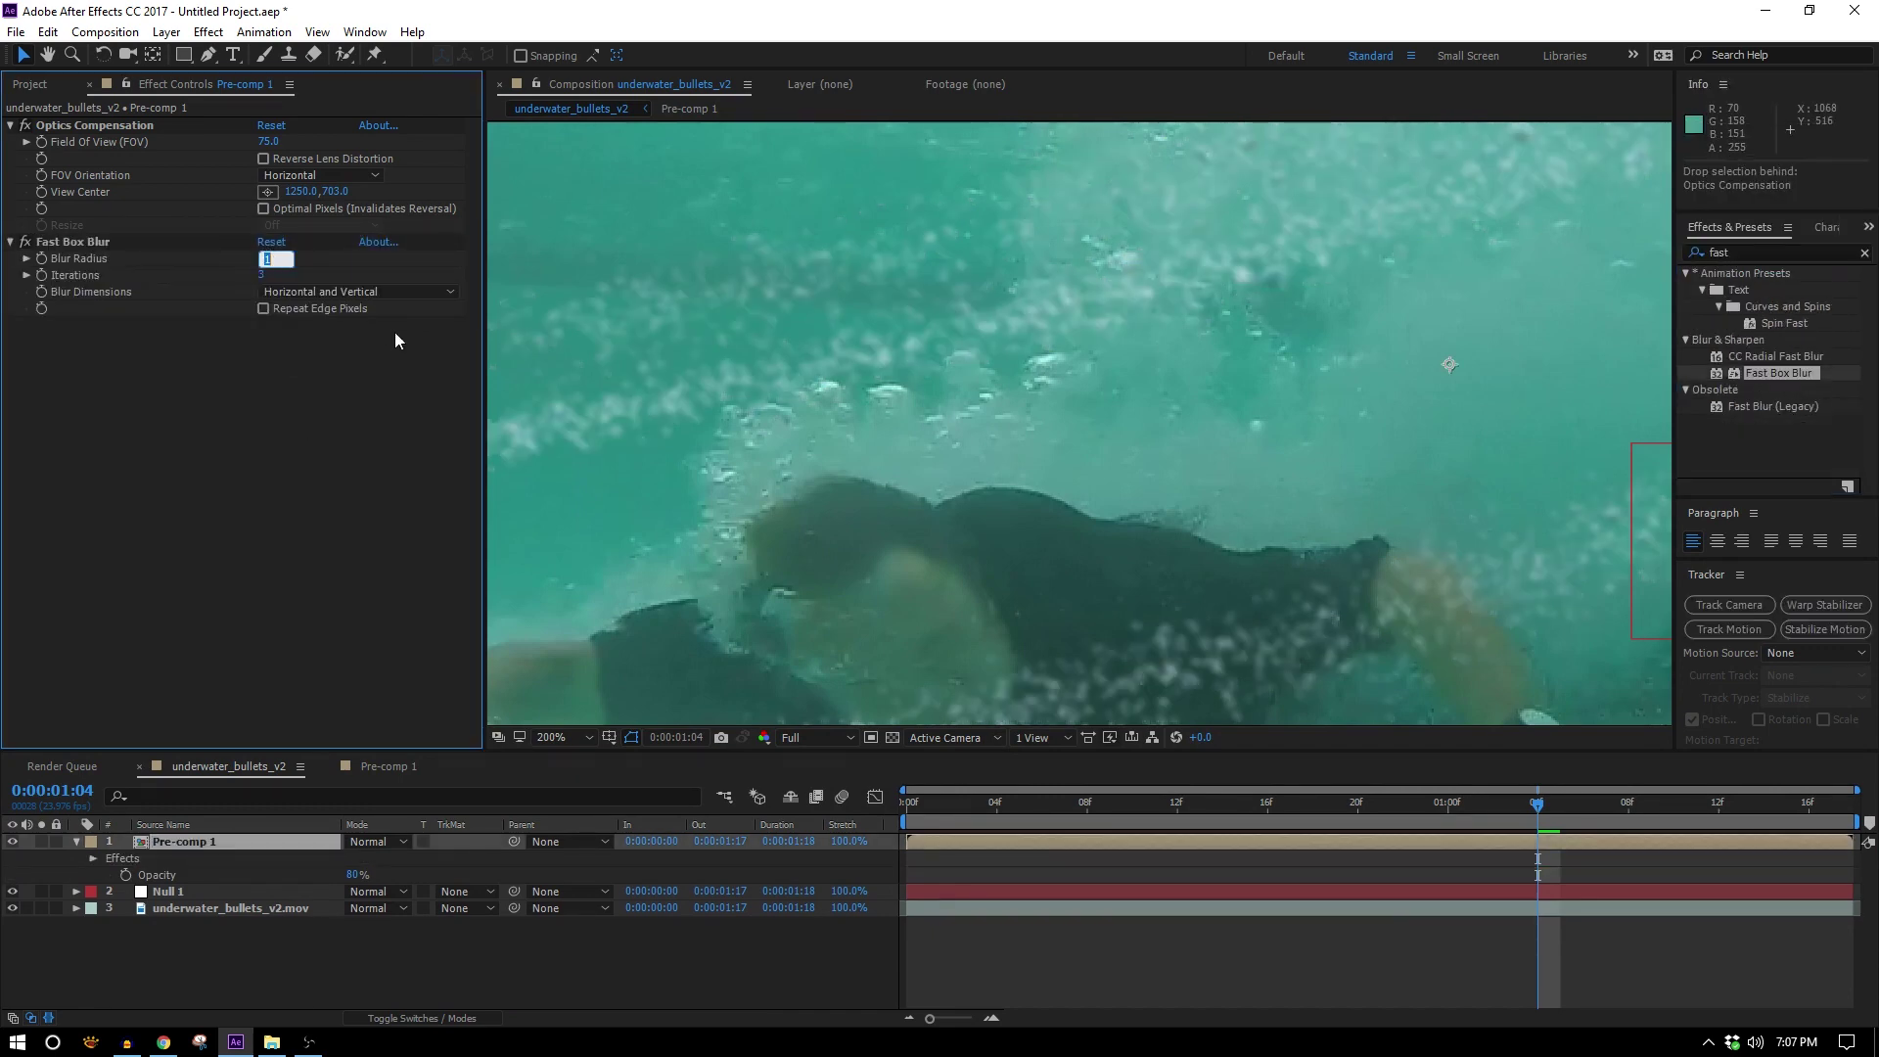
{"action": "scroll", "coordinate": [935, 421], "scroll_direction": "up", "scroll_amount": 1}
{"action": "key", "text": "Return"}
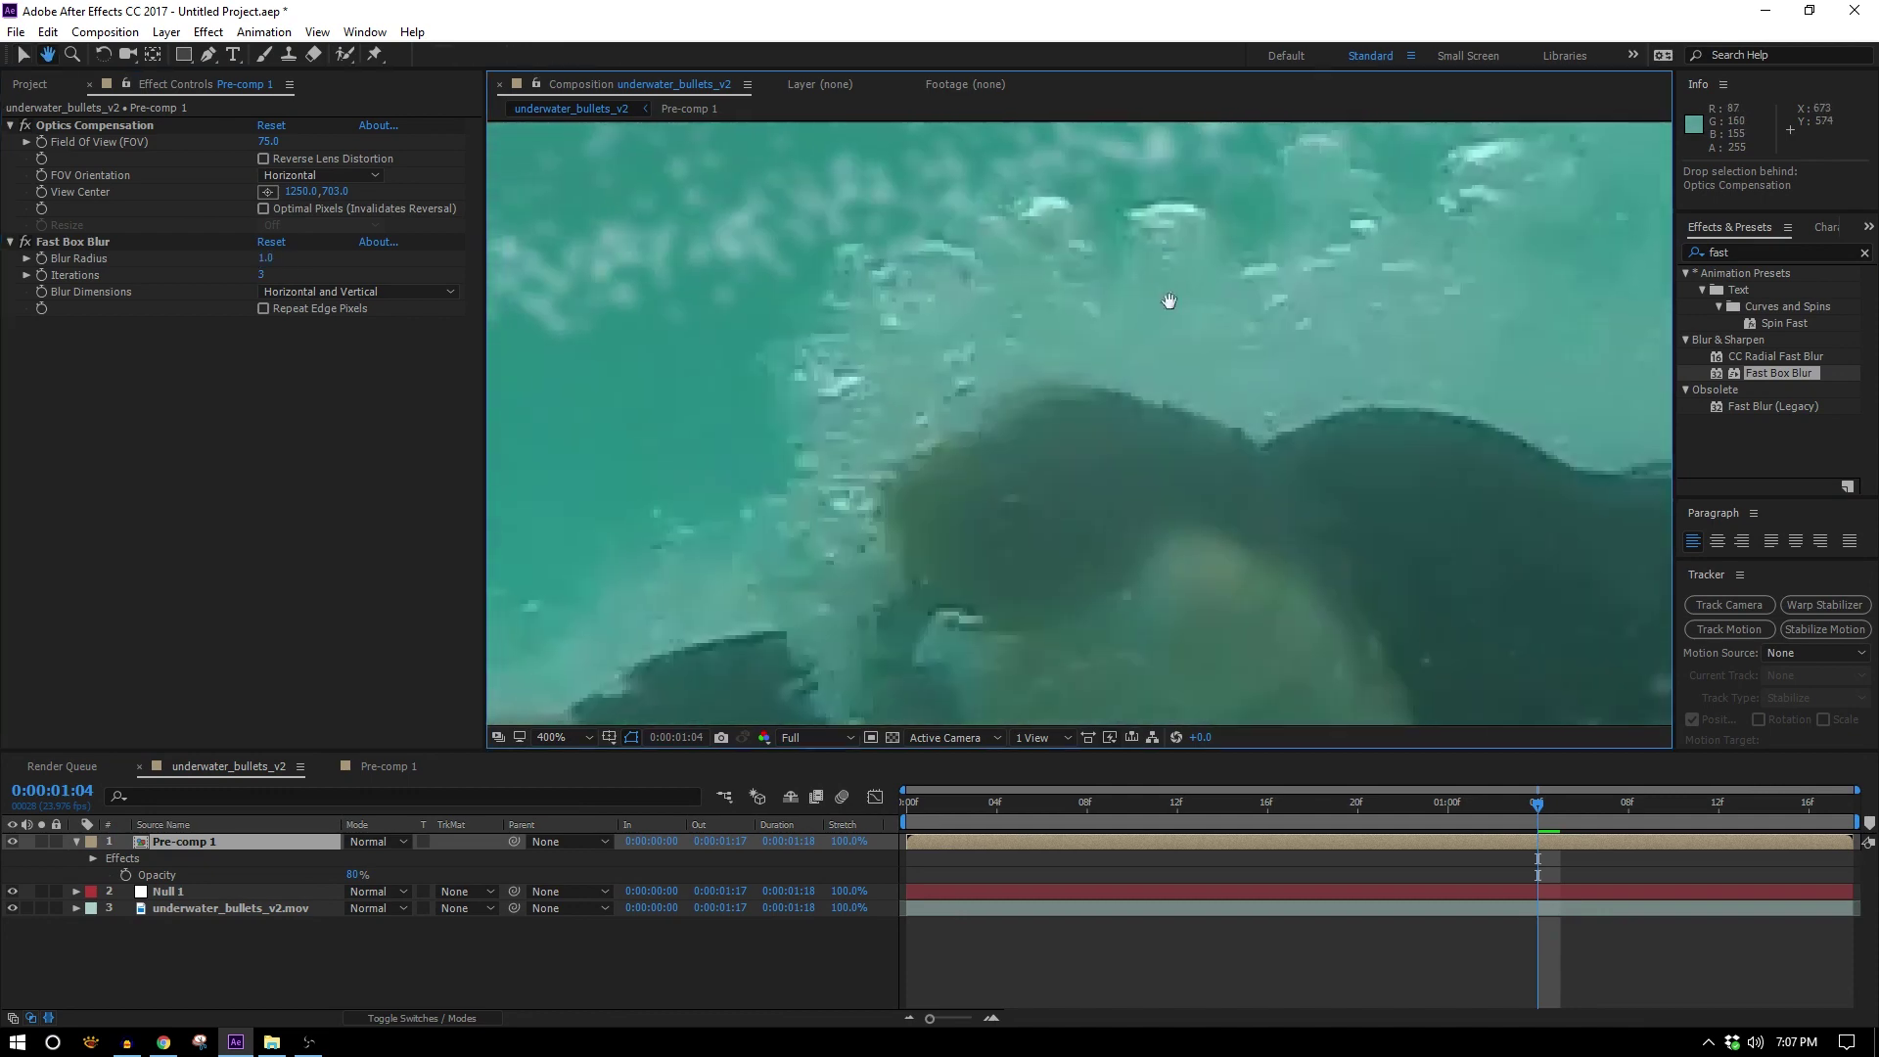
{"action": "scroll", "coordinate": [989, 281], "scroll_direction": "up", "scroll_amount": 1}
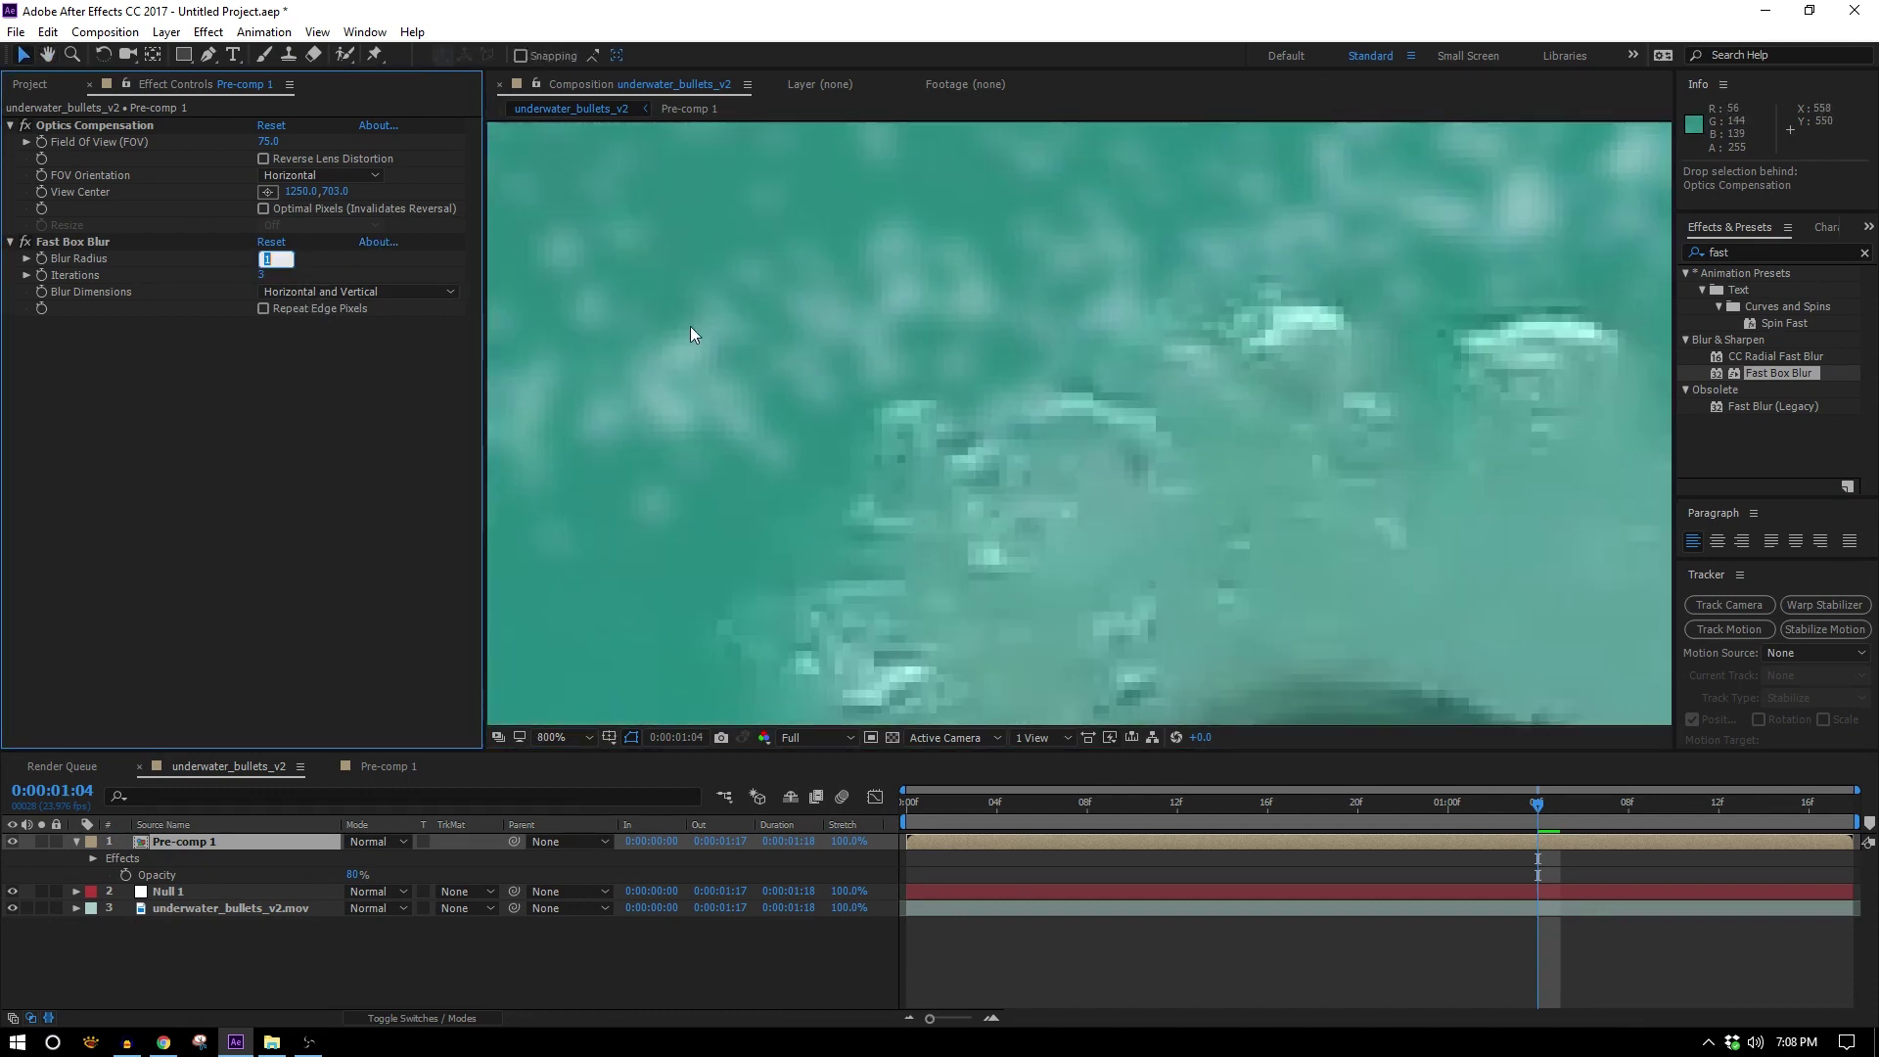
{"action": "type", "text": "0.1"}
{"action": "key", "text": "Return"}
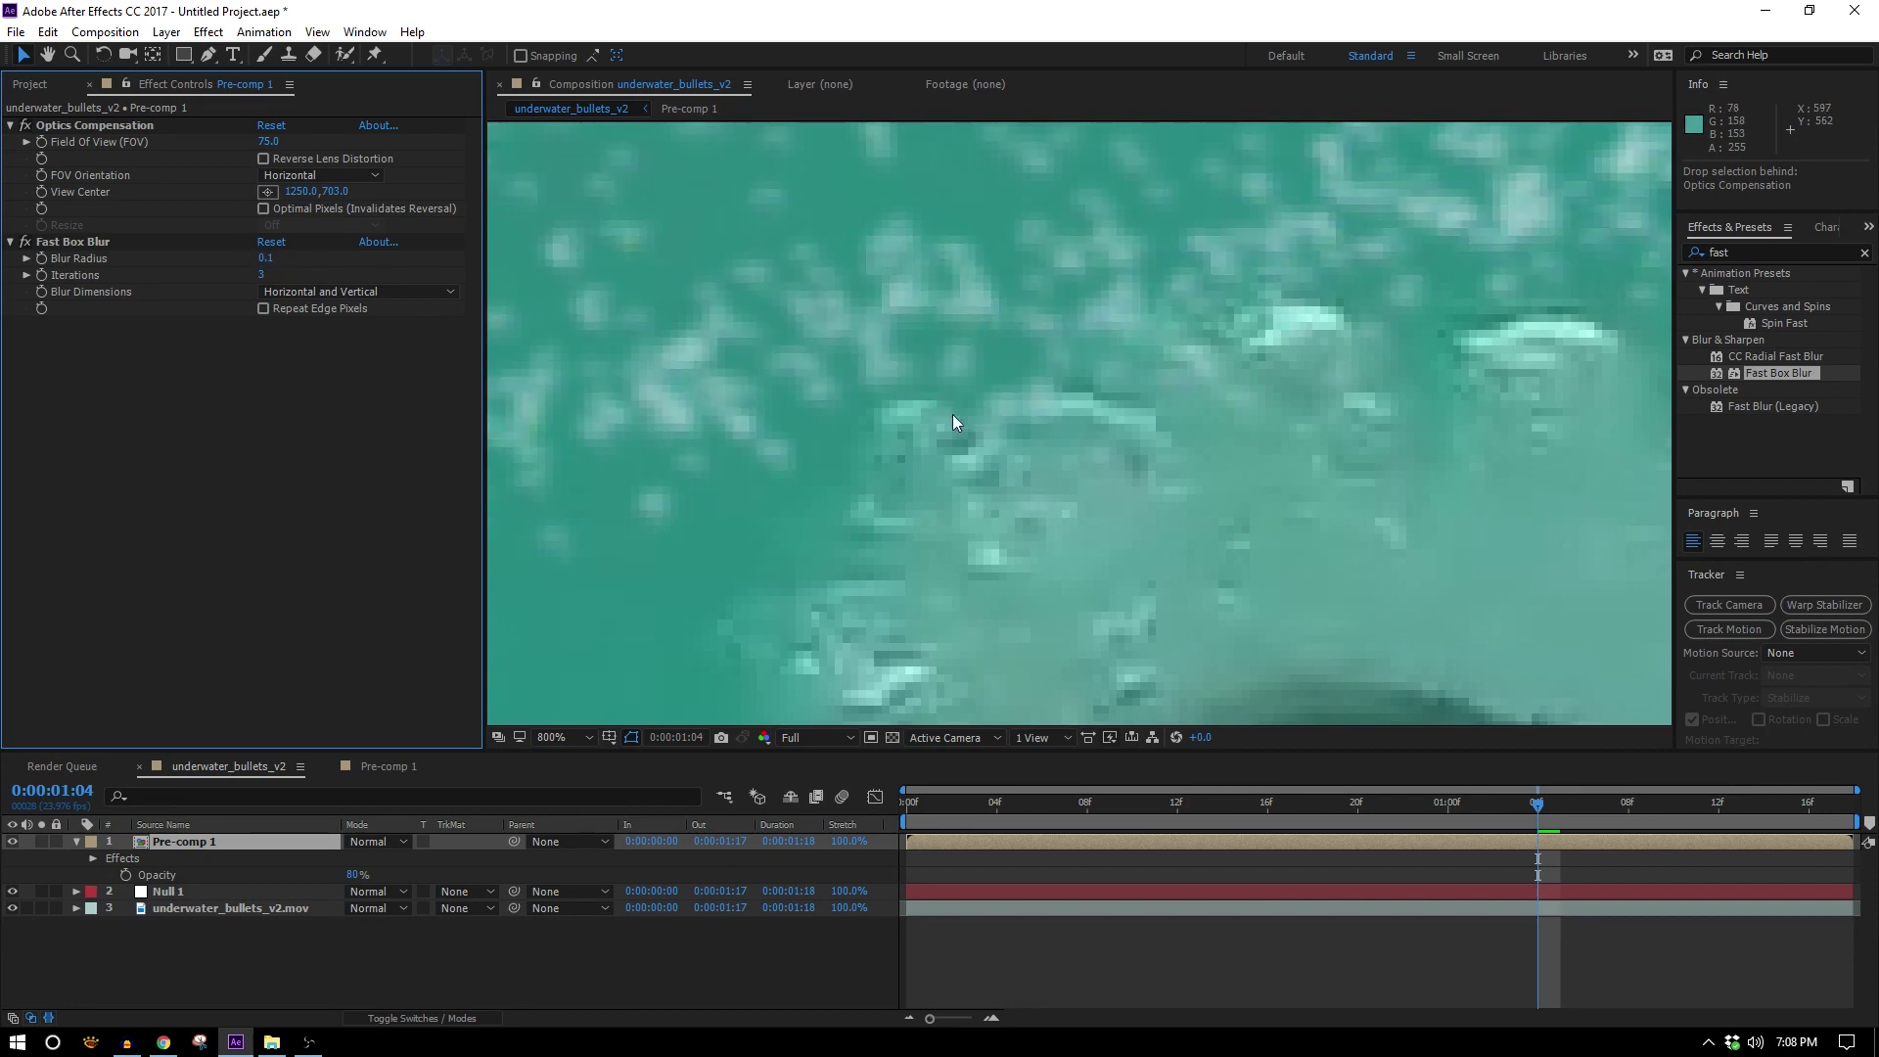
{"action": "scroll", "coordinate": [966, 449], "scroll_direction": "down", "scroll_amount": 3}
{"action": "scroll", "coordinate": [1078, 537], "scroll_direction": "down", "scroll_amount": 1}
{"action": "key", "text": "space"}
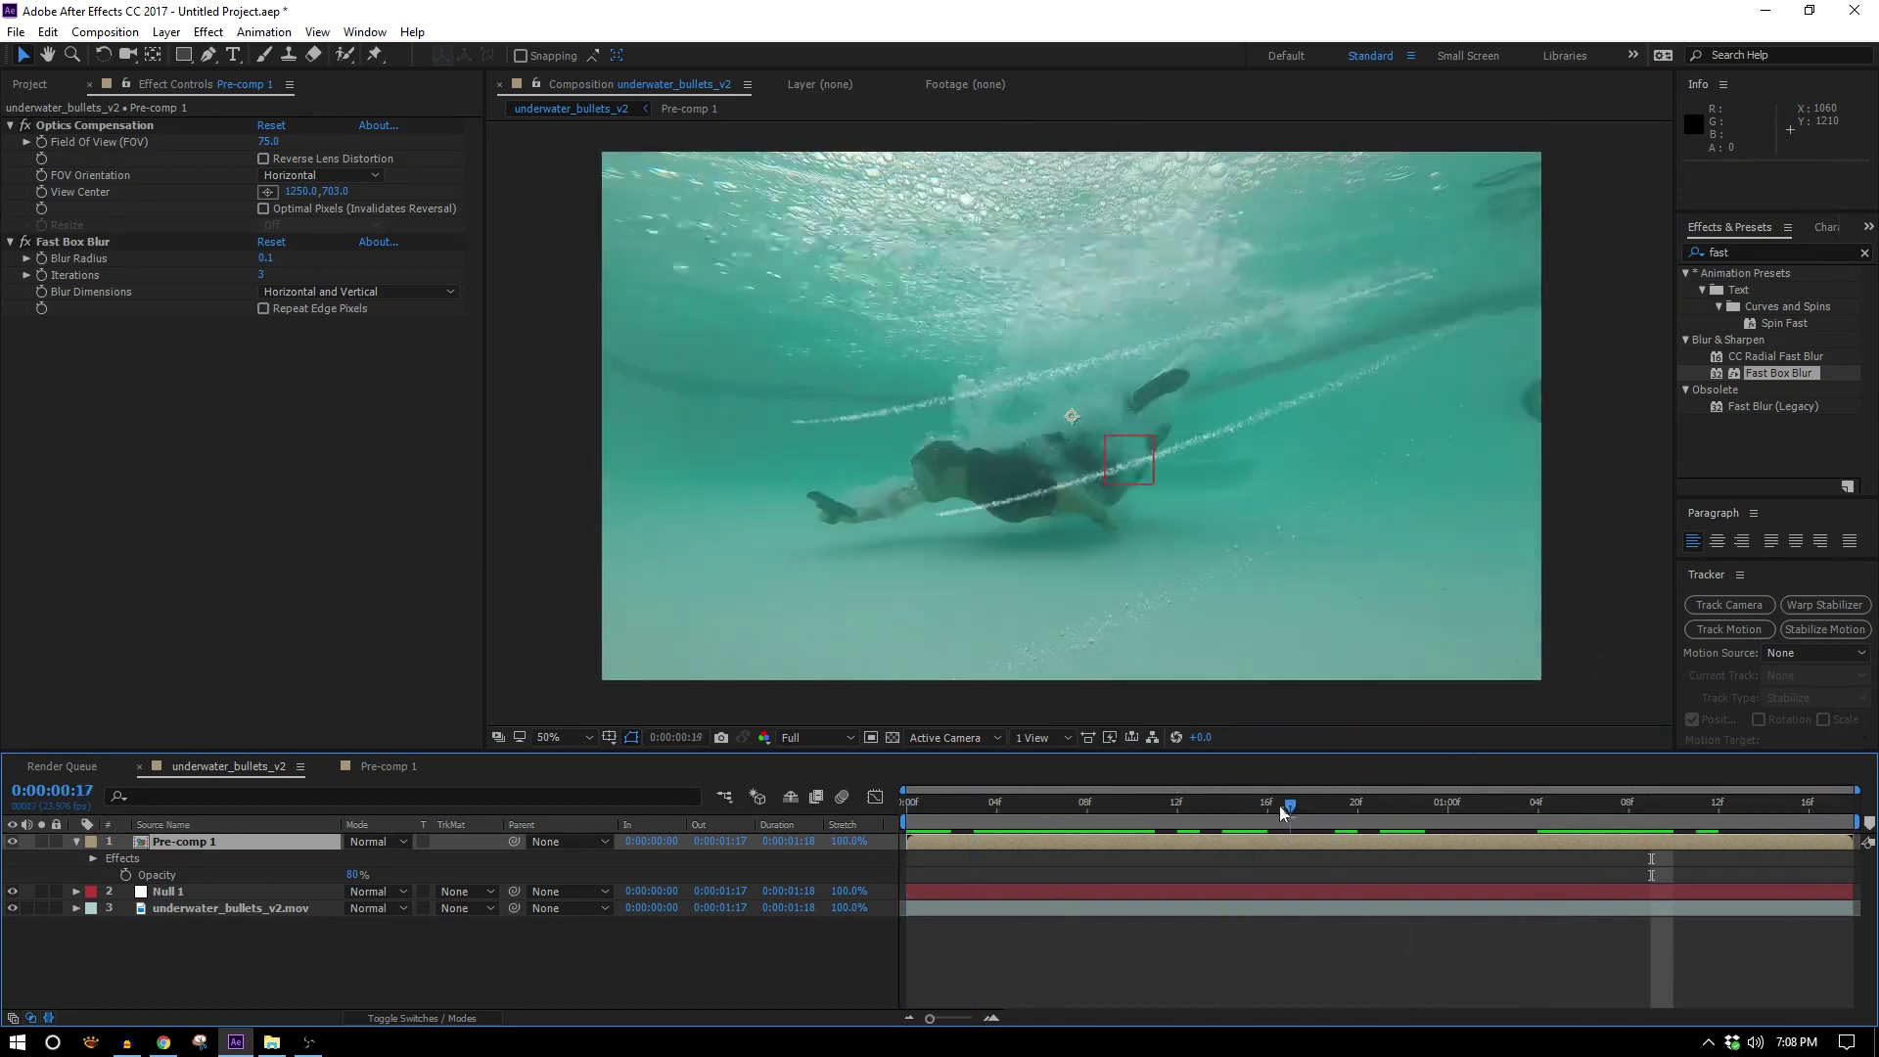
Create a new adjustment layer above Pre-comp 1 and apply the Curves effect to it
{"action": "left_click", "coordinate": [167, 31]}
{"action": "mouse_move", "coordinate": [183, 59]}
{"action": "left_click", "coordinate": [626, 185]}
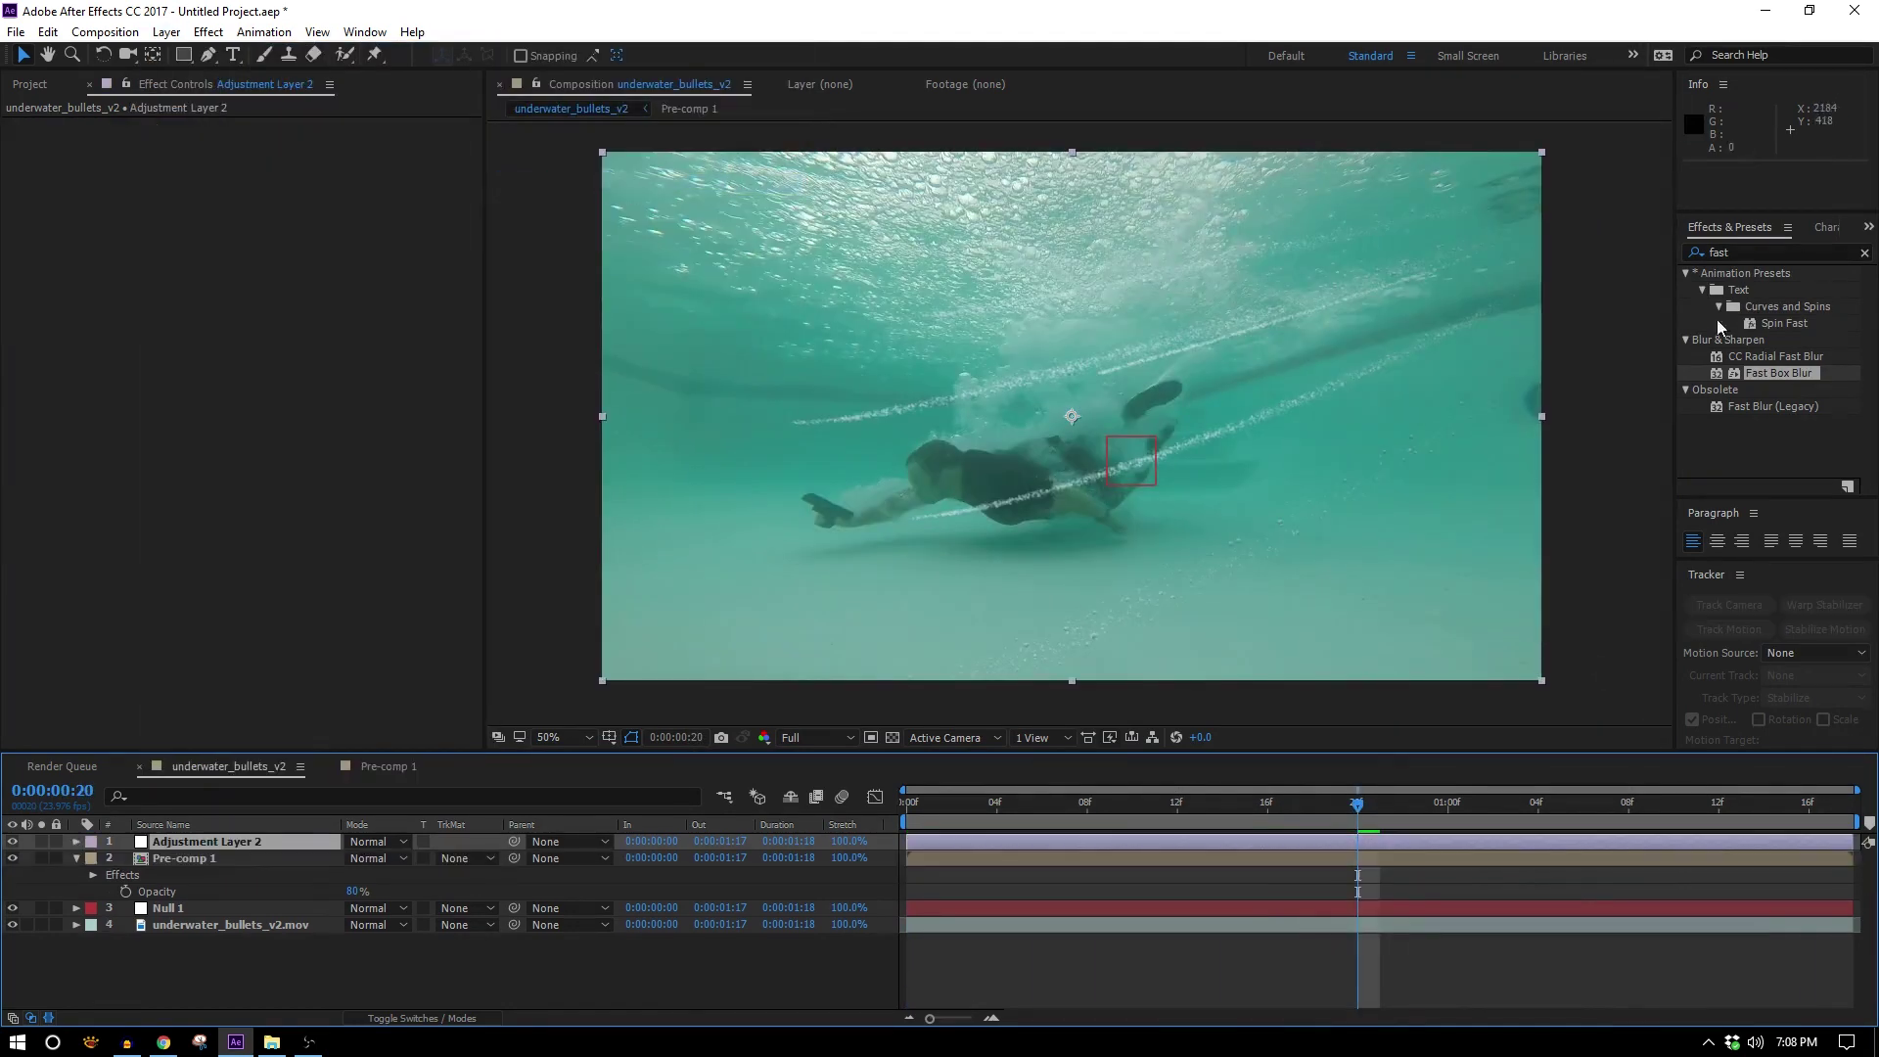
{"action": "left_click", "coordinate": [1754, 255]}
{"action": "type", "text": "curv"}
{"action": "left_click_drag", "start_coordinate": [1745, 340], "coordinate": [319, 140]}
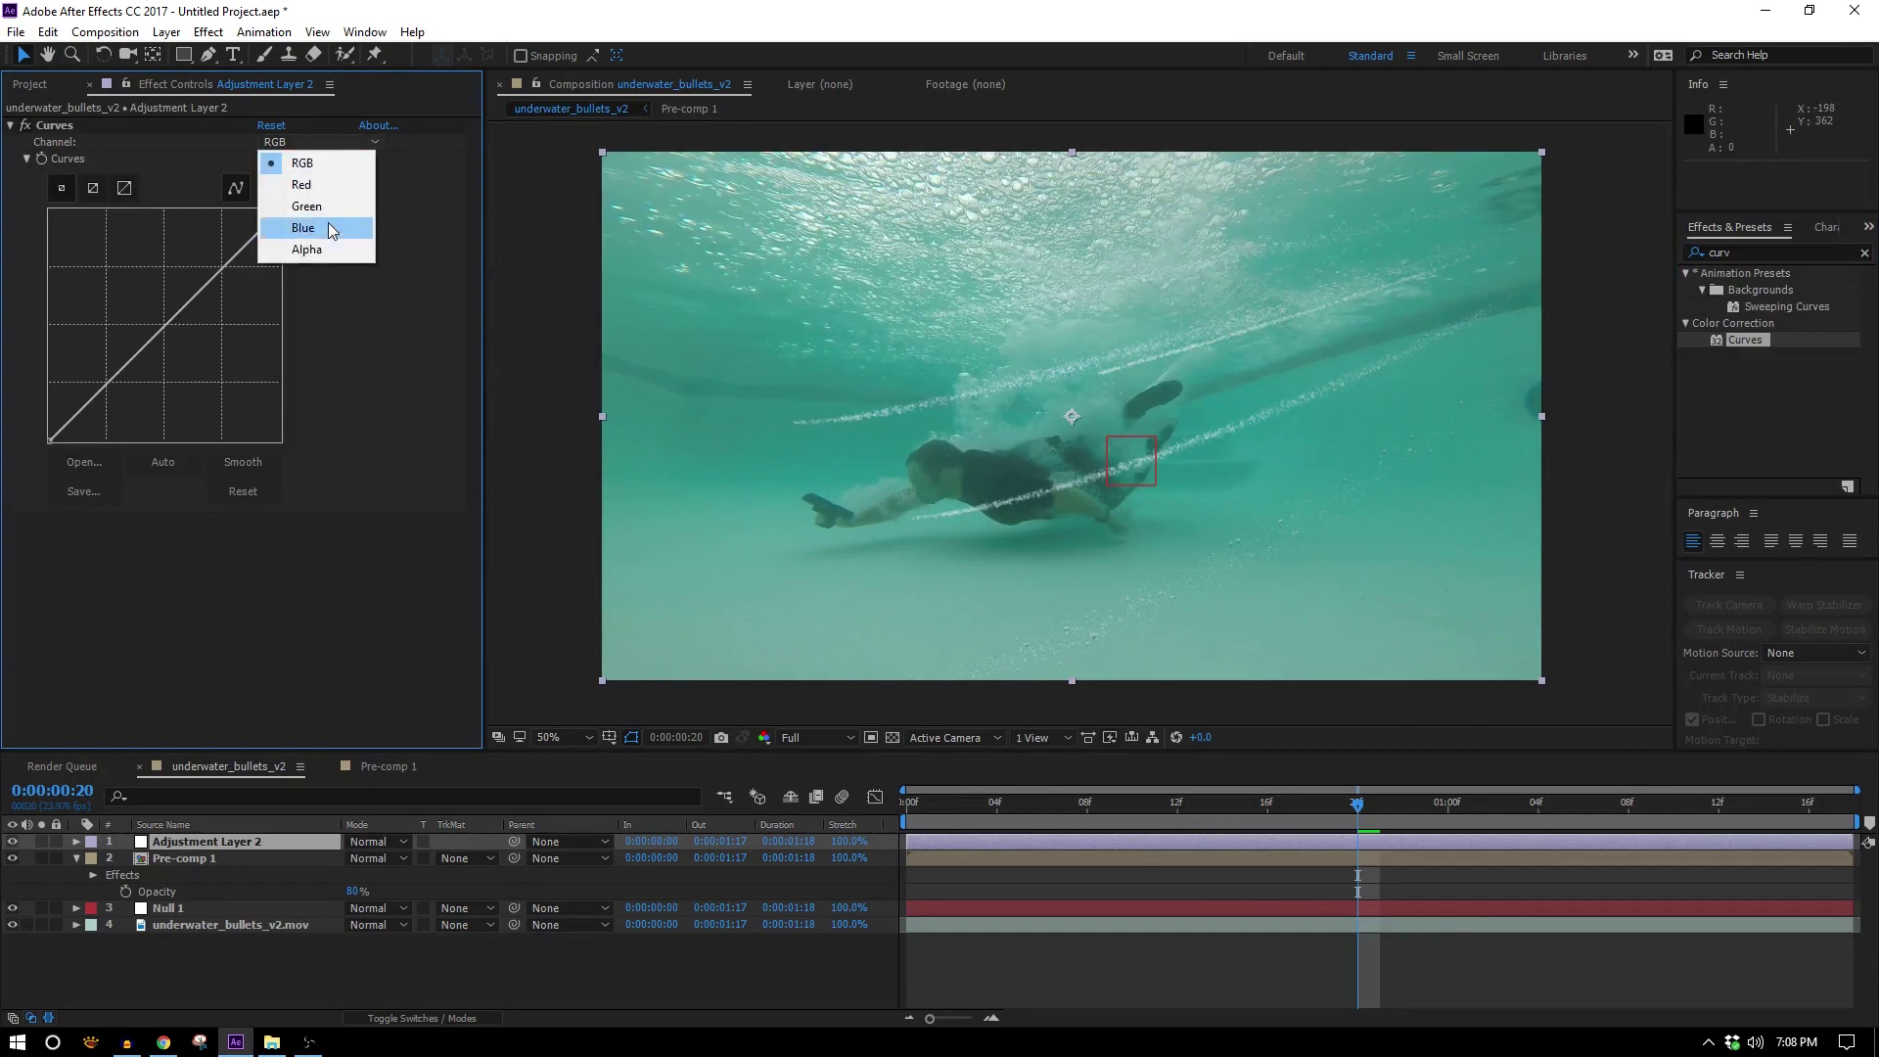
Raise the Blue channel in the adjustment layer's Curves to tint the water bluer and preview the grade
{"action": "left_click", "coordinate": [303, 227]}
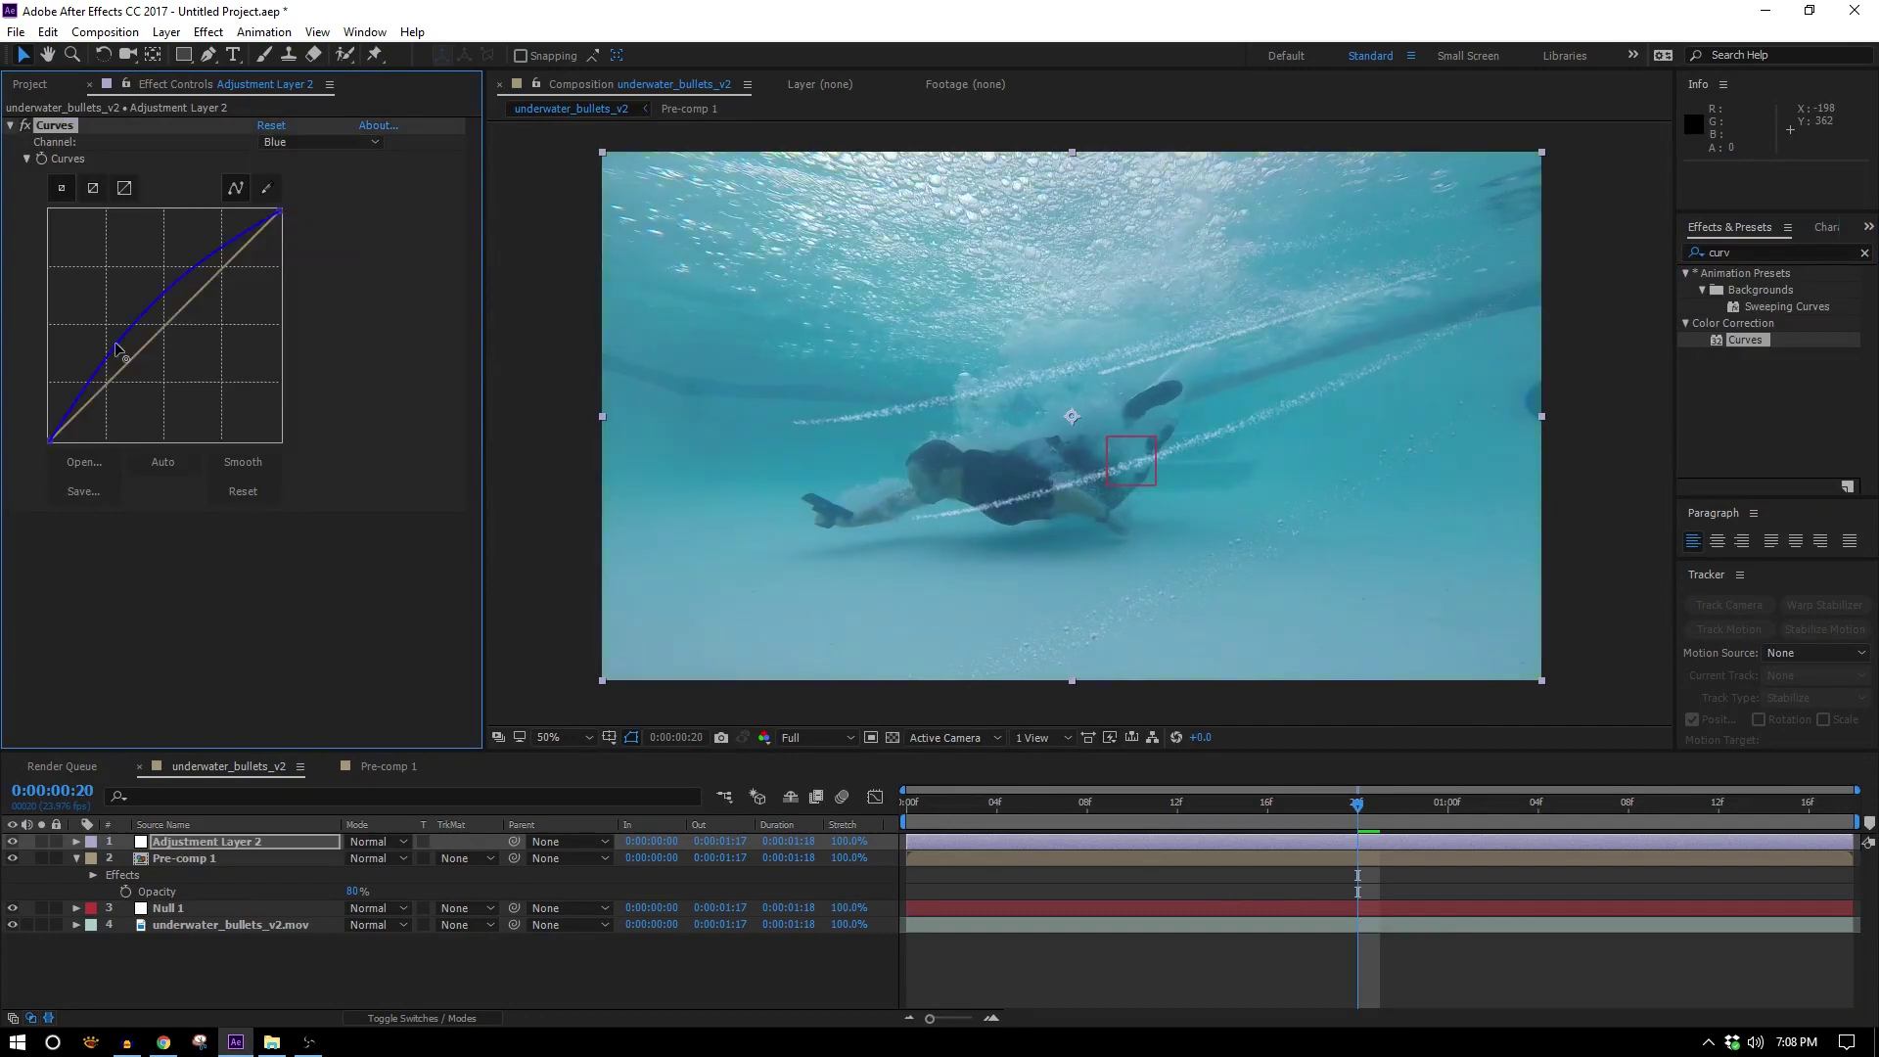
{"action": "scroll", "coordinate": [973, 489], "scroll_direction": "up", "scroll_amount": 2}
{"action": "scroll", "coordinate": [973, 489], "scroll_direction": "down", "scroll_amount": 2}
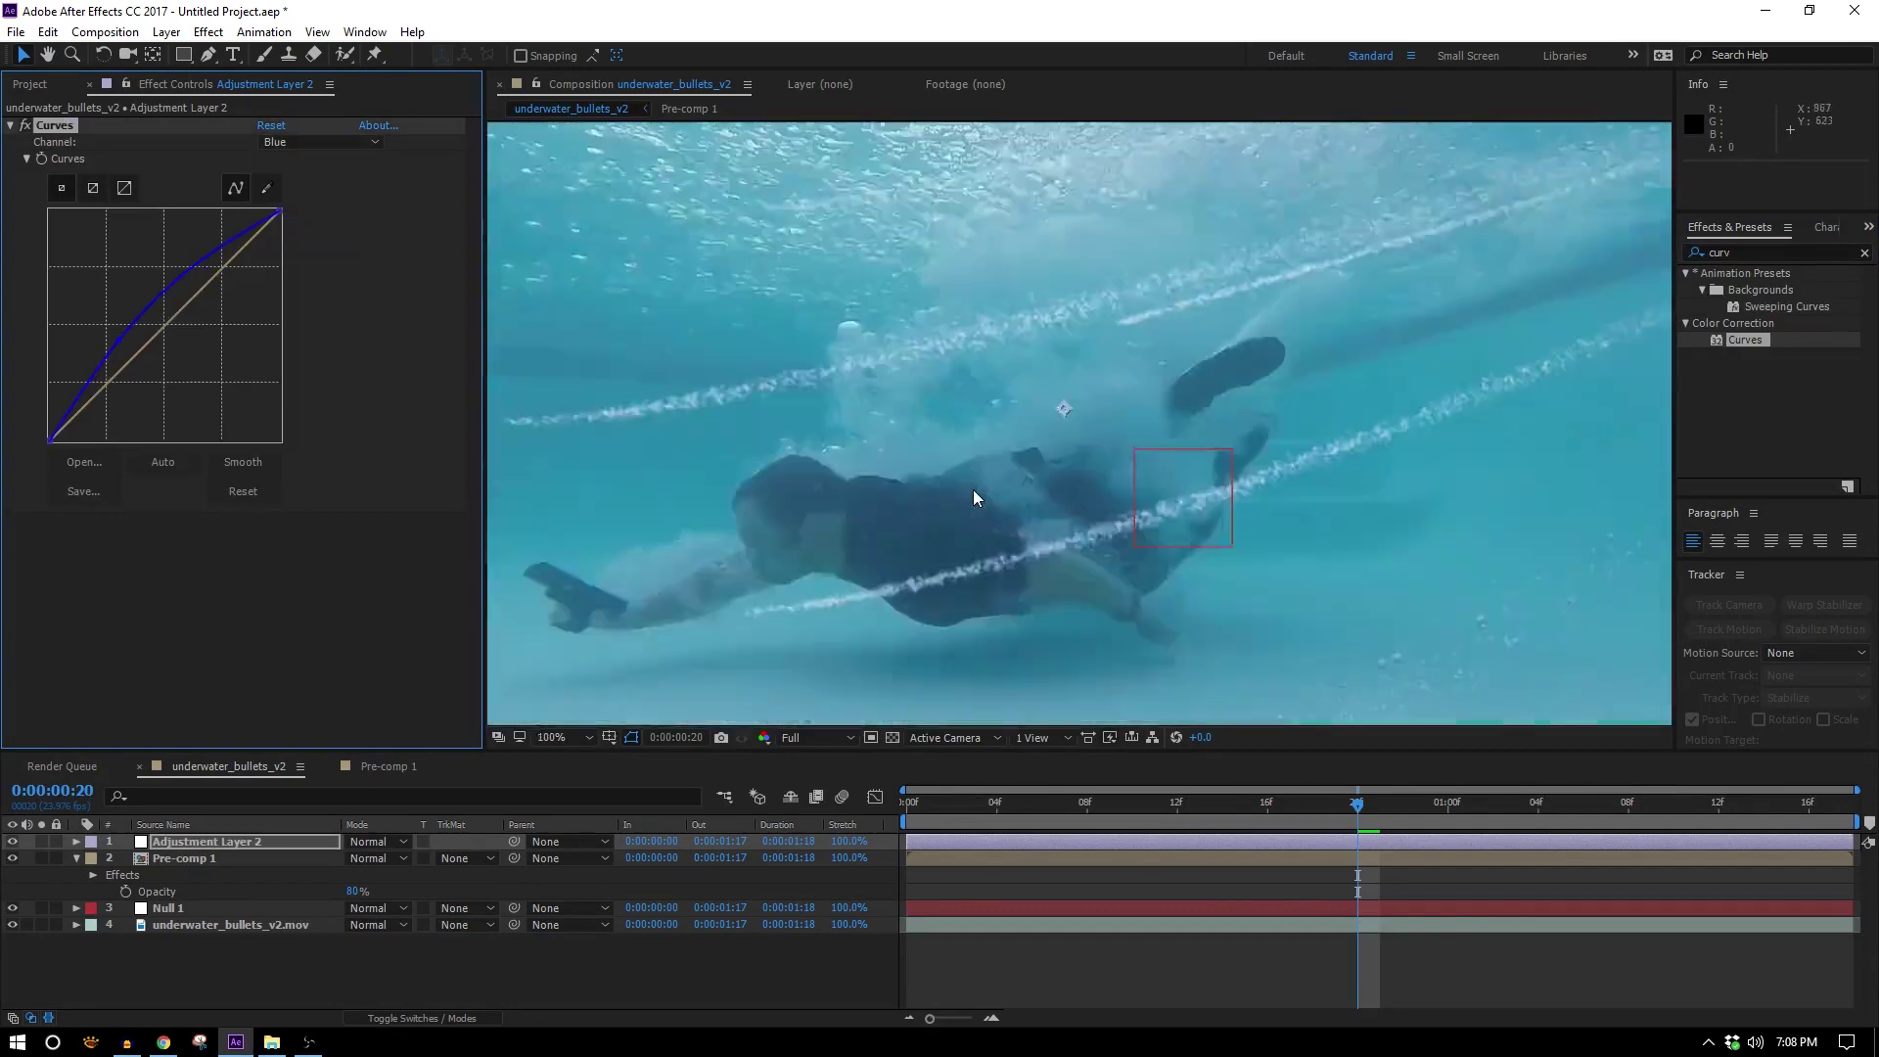
{"action": "key", "text": "space"}
{"action": "key", "text": "space"}
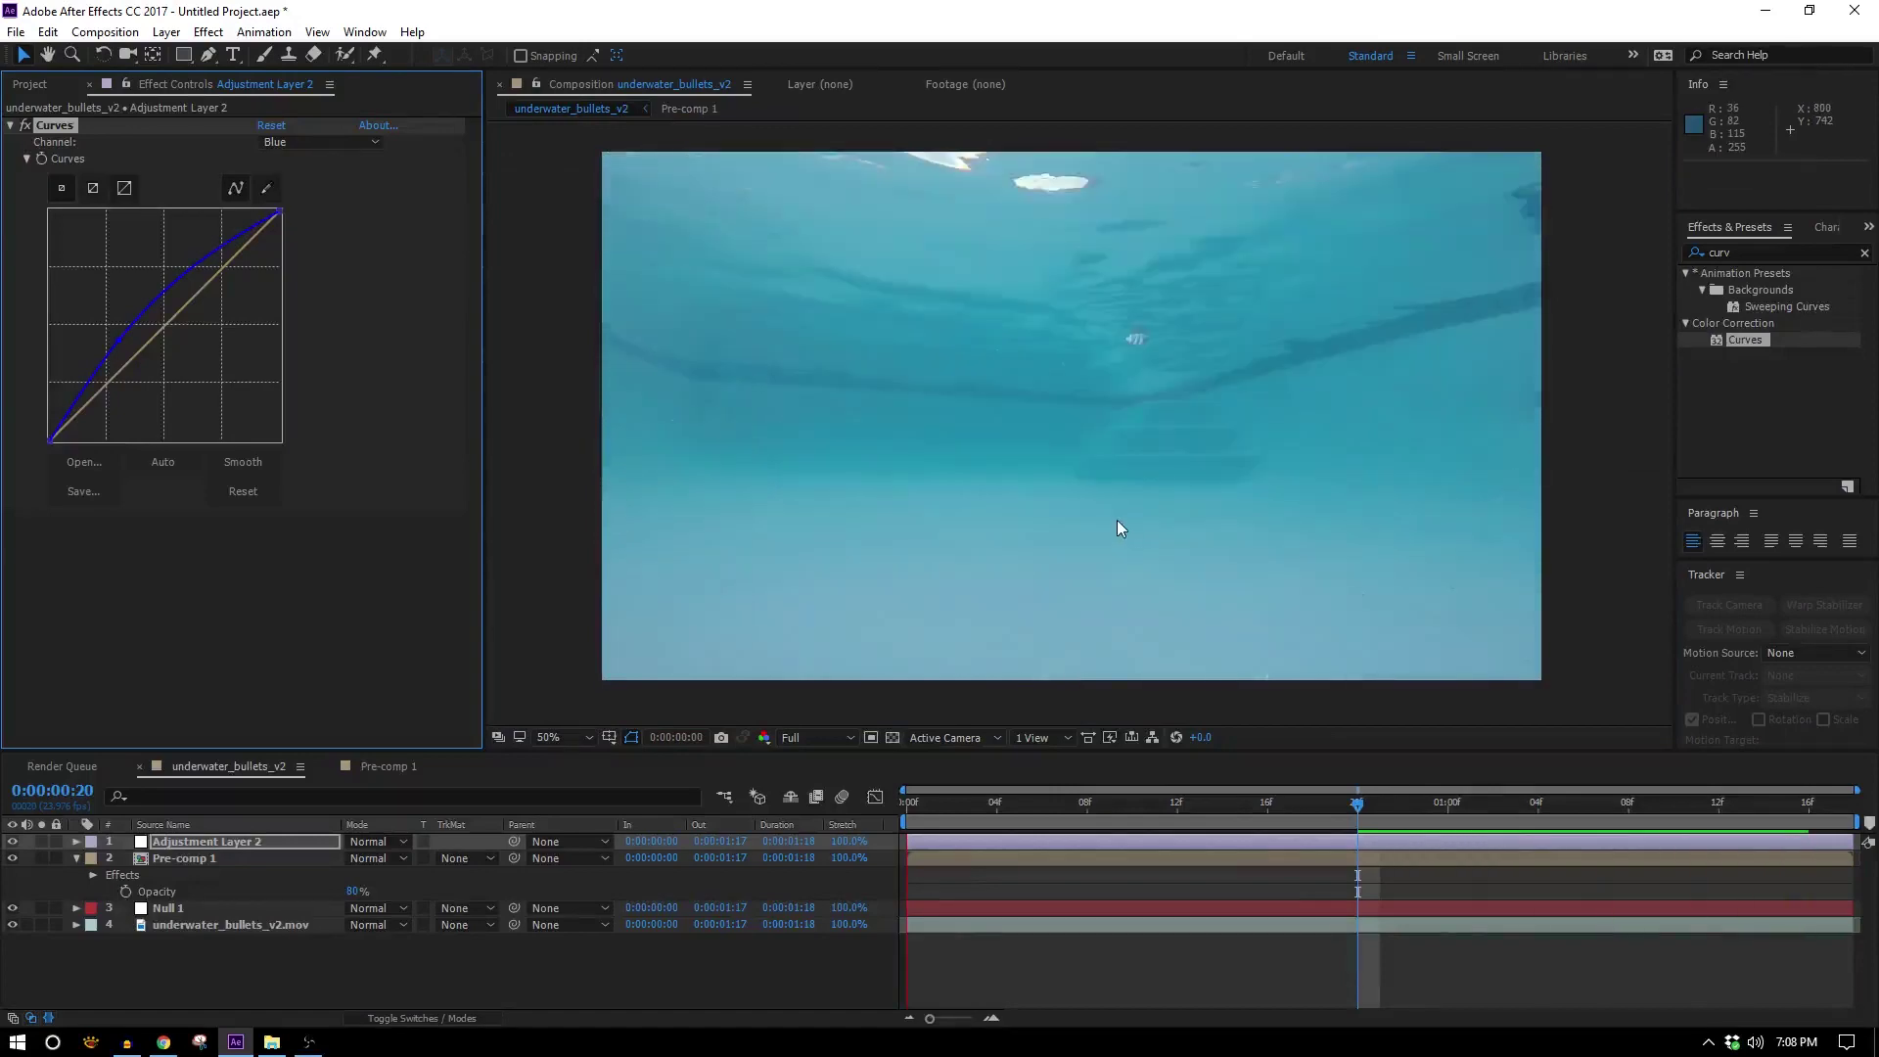
Check the trails over the swimmer up close and ease back the lift of the Blue curve
{"action": "scroll", "coordinate": [1118, 519], "scroll_direction": "up", "scroll_amount": 2}
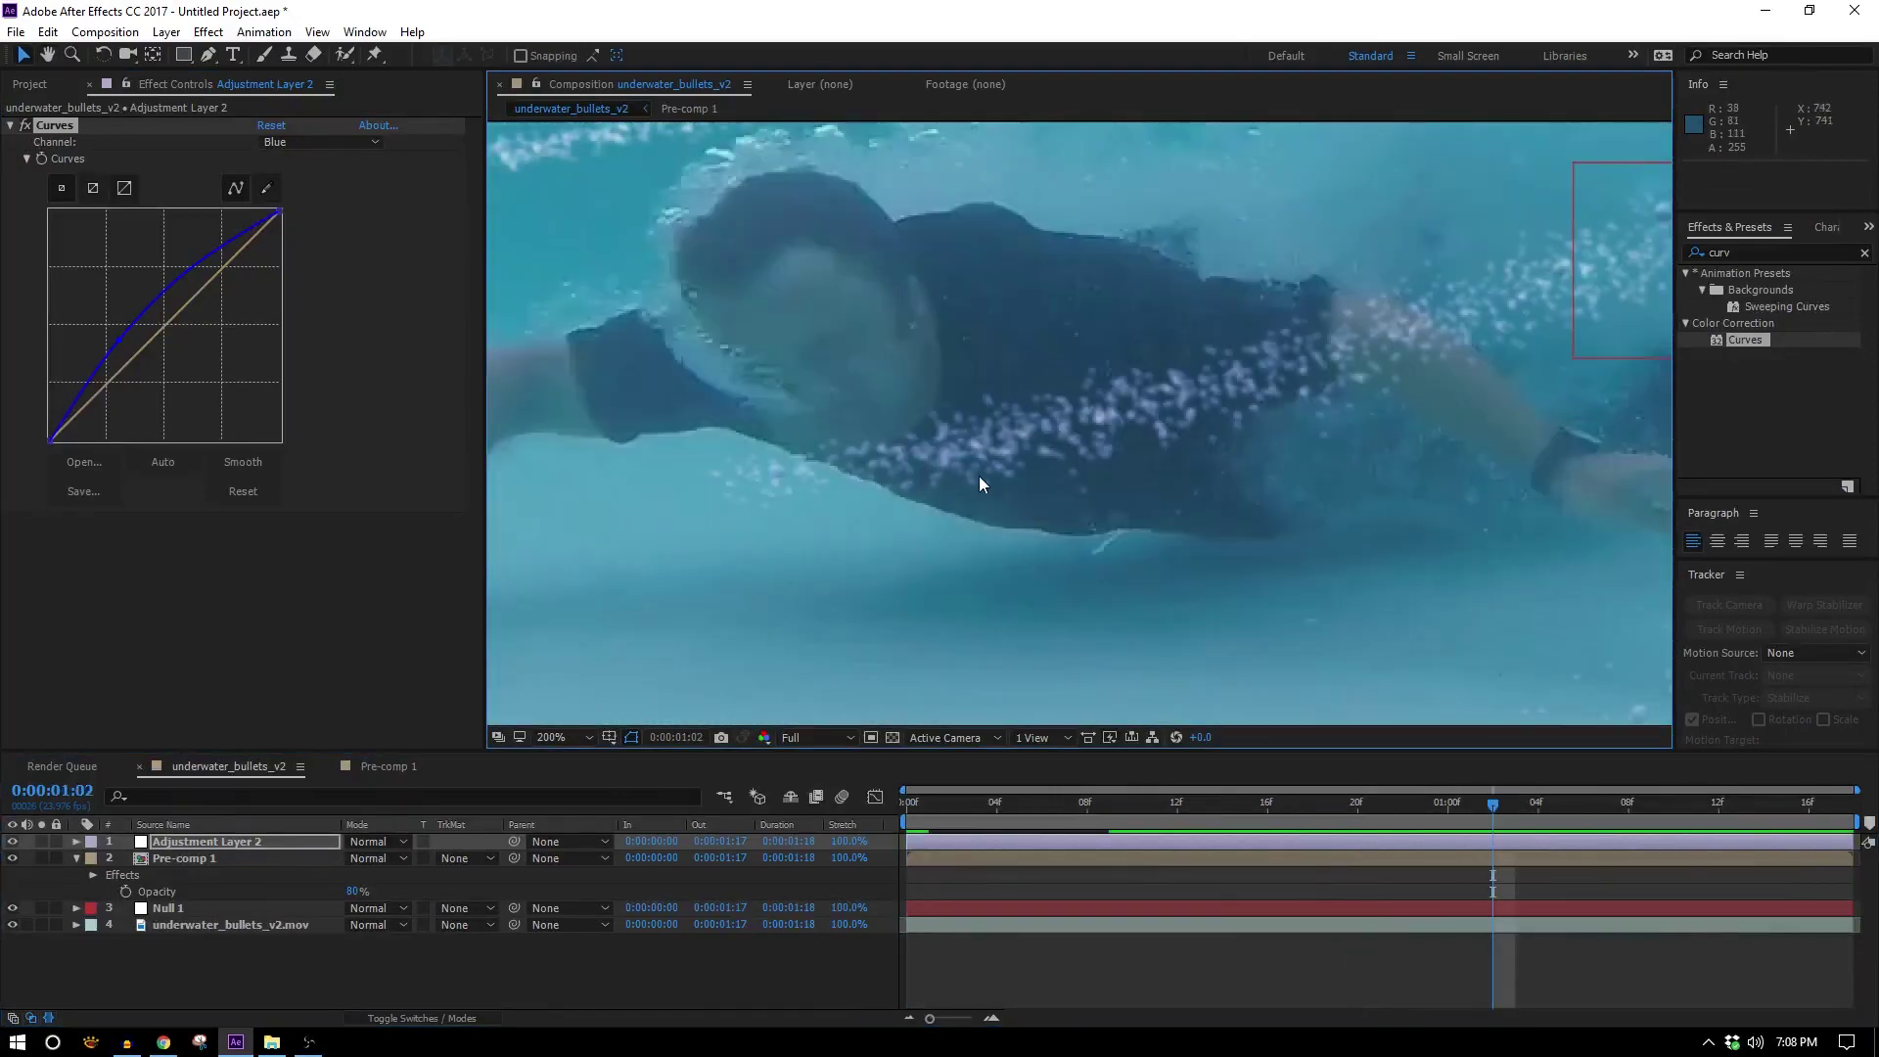
{"action": "left_click_drag", "start_coordinate": [881, 406], "coordinate": [1038, 523]}
{"action": "left_click_drag", "start_coordinate": [983, 459], "coordinate": [751, 507]}
{"action": "left_click_drag", "start_coordinate": [118, 342], "coordinate": [132, 349]}
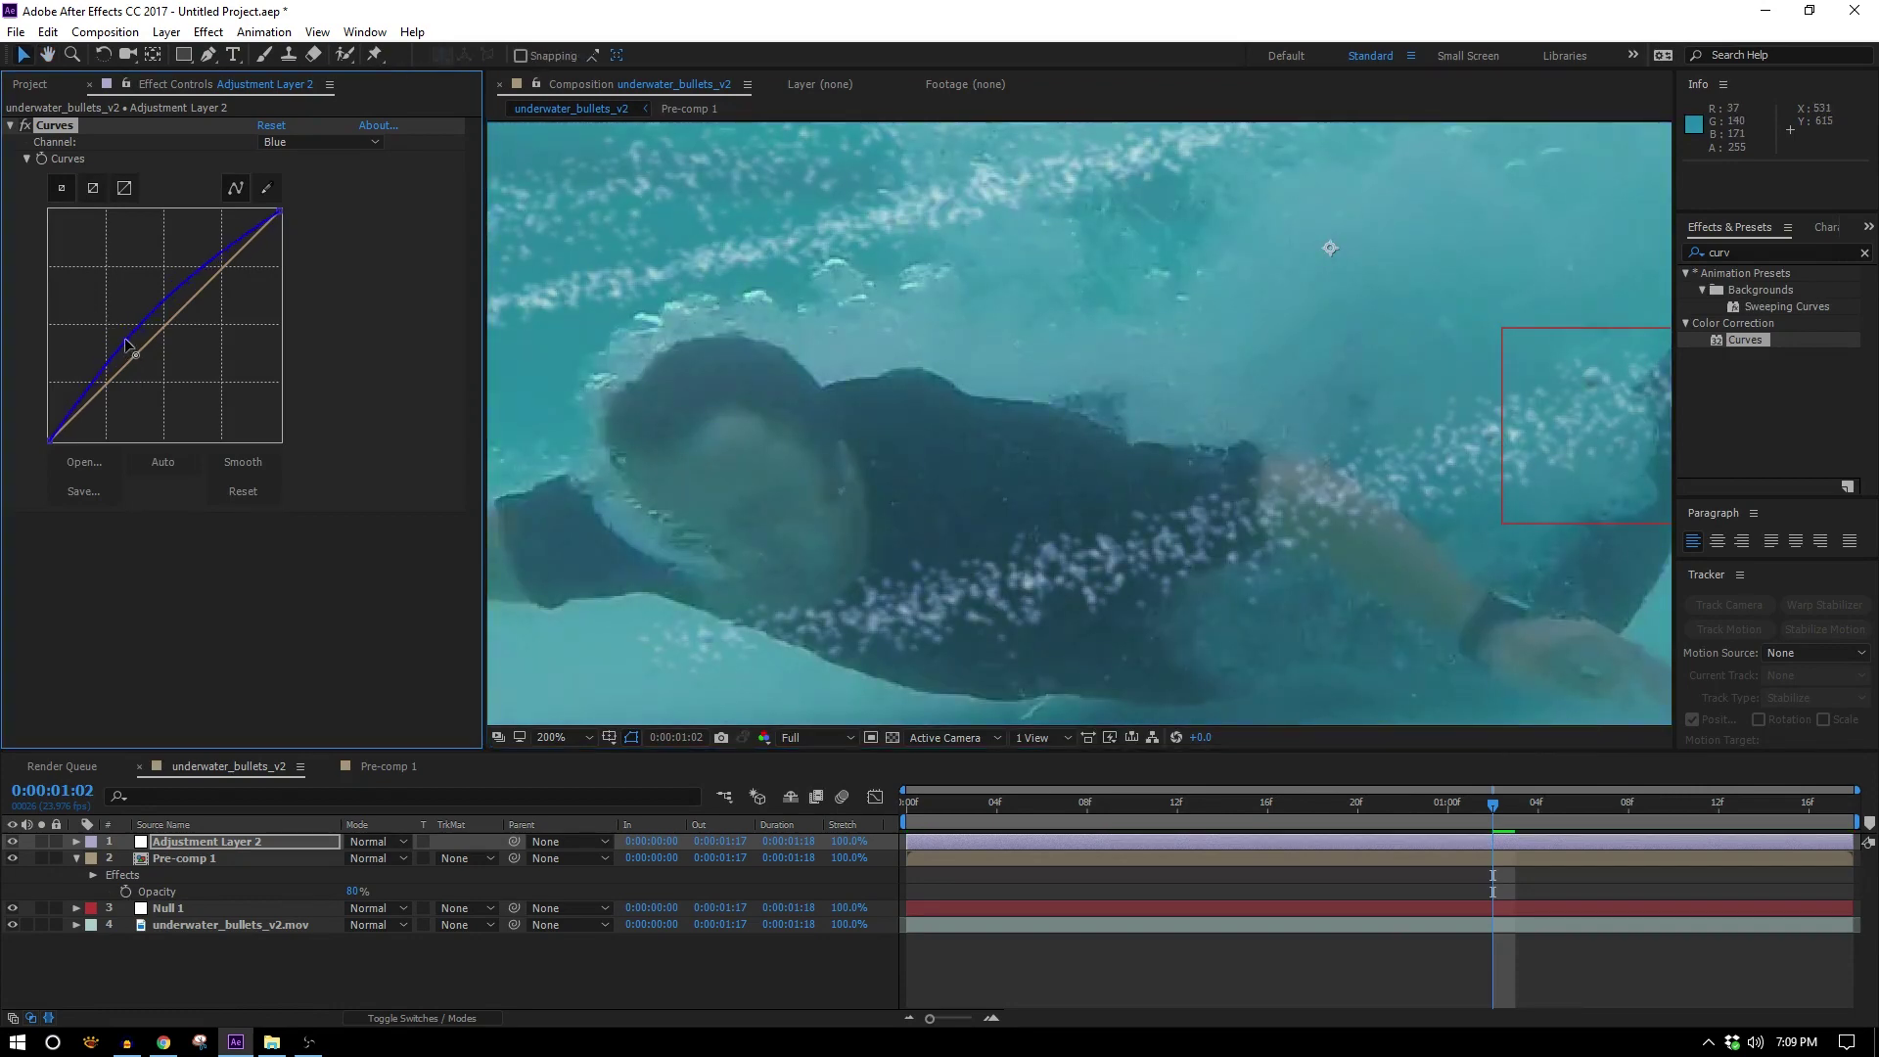
{"action": "scroll", "coordinate": [911, 437], "scroll_direction": "down", "scroll_amount": 2}
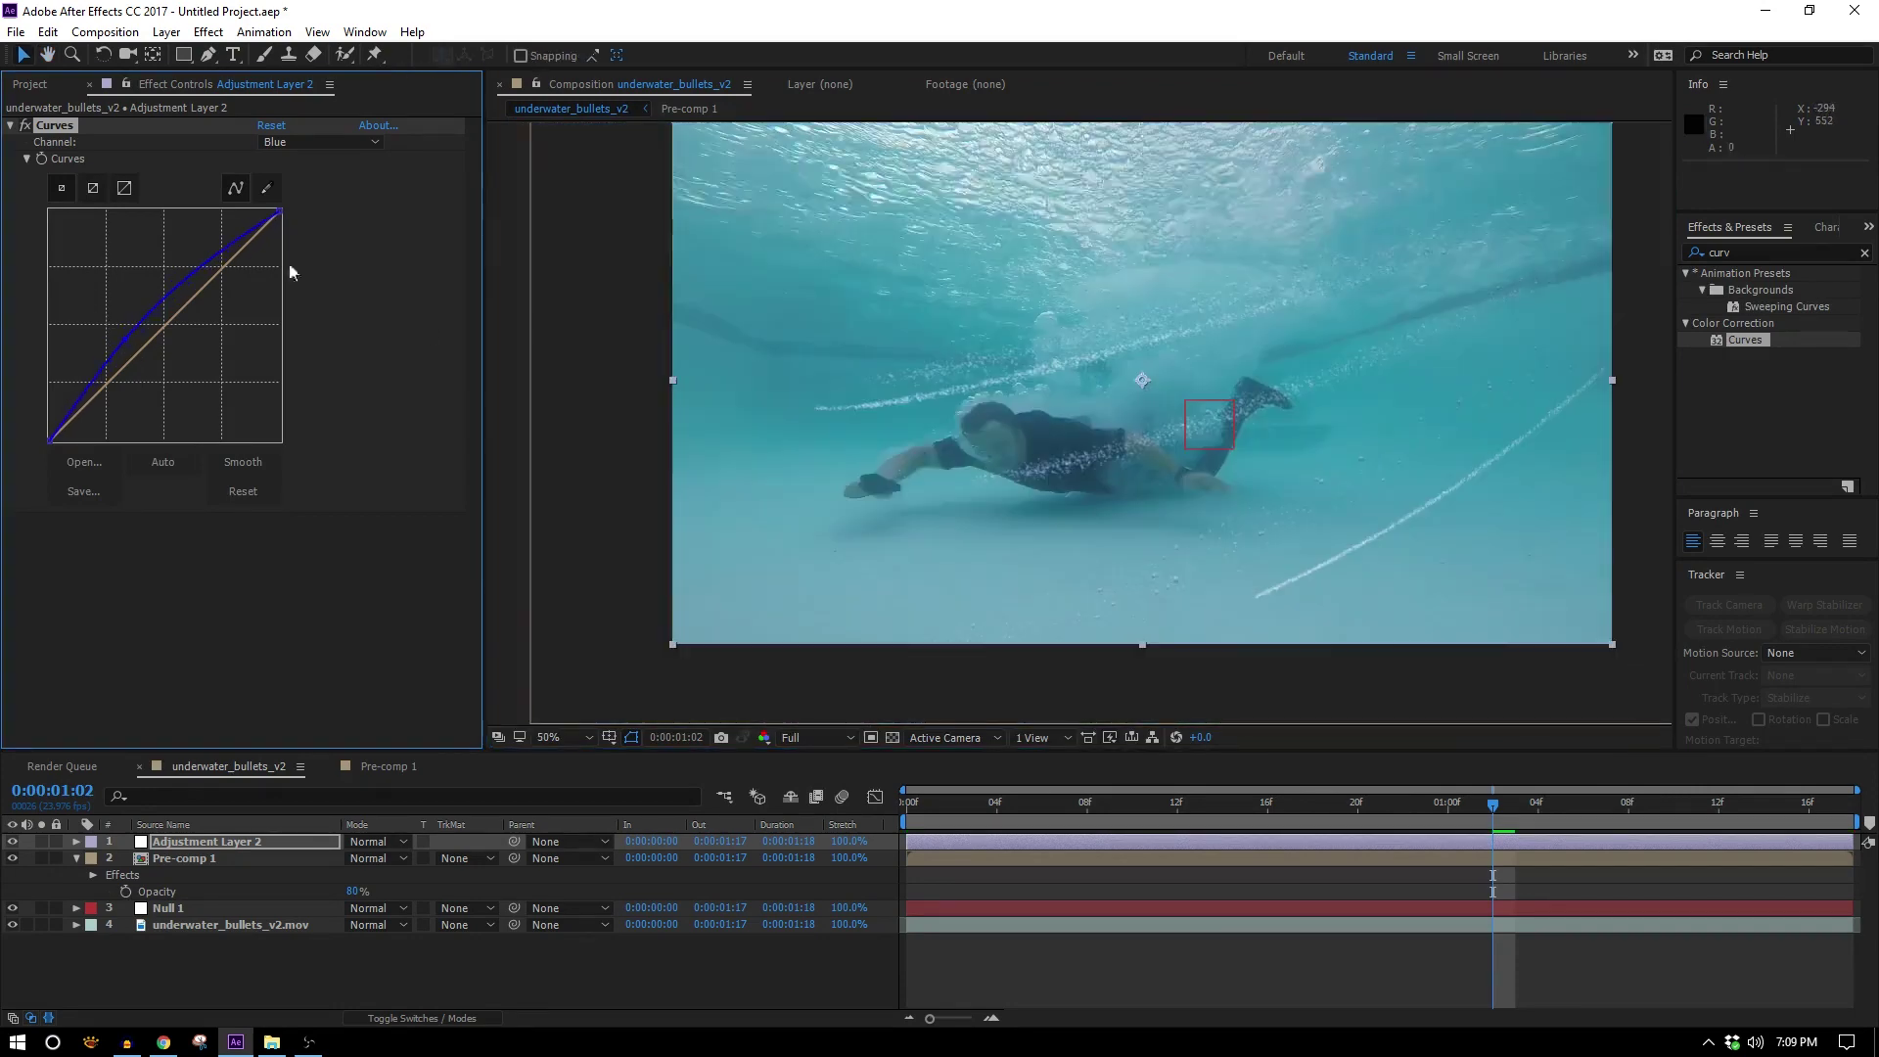
Create a new black solid of 1920 x 1080 px above the adjustment layer
{"action": "left_click", "coordinate": [167, 31]}
{"action": "mouse_move", "coordinate": [196, 54]}
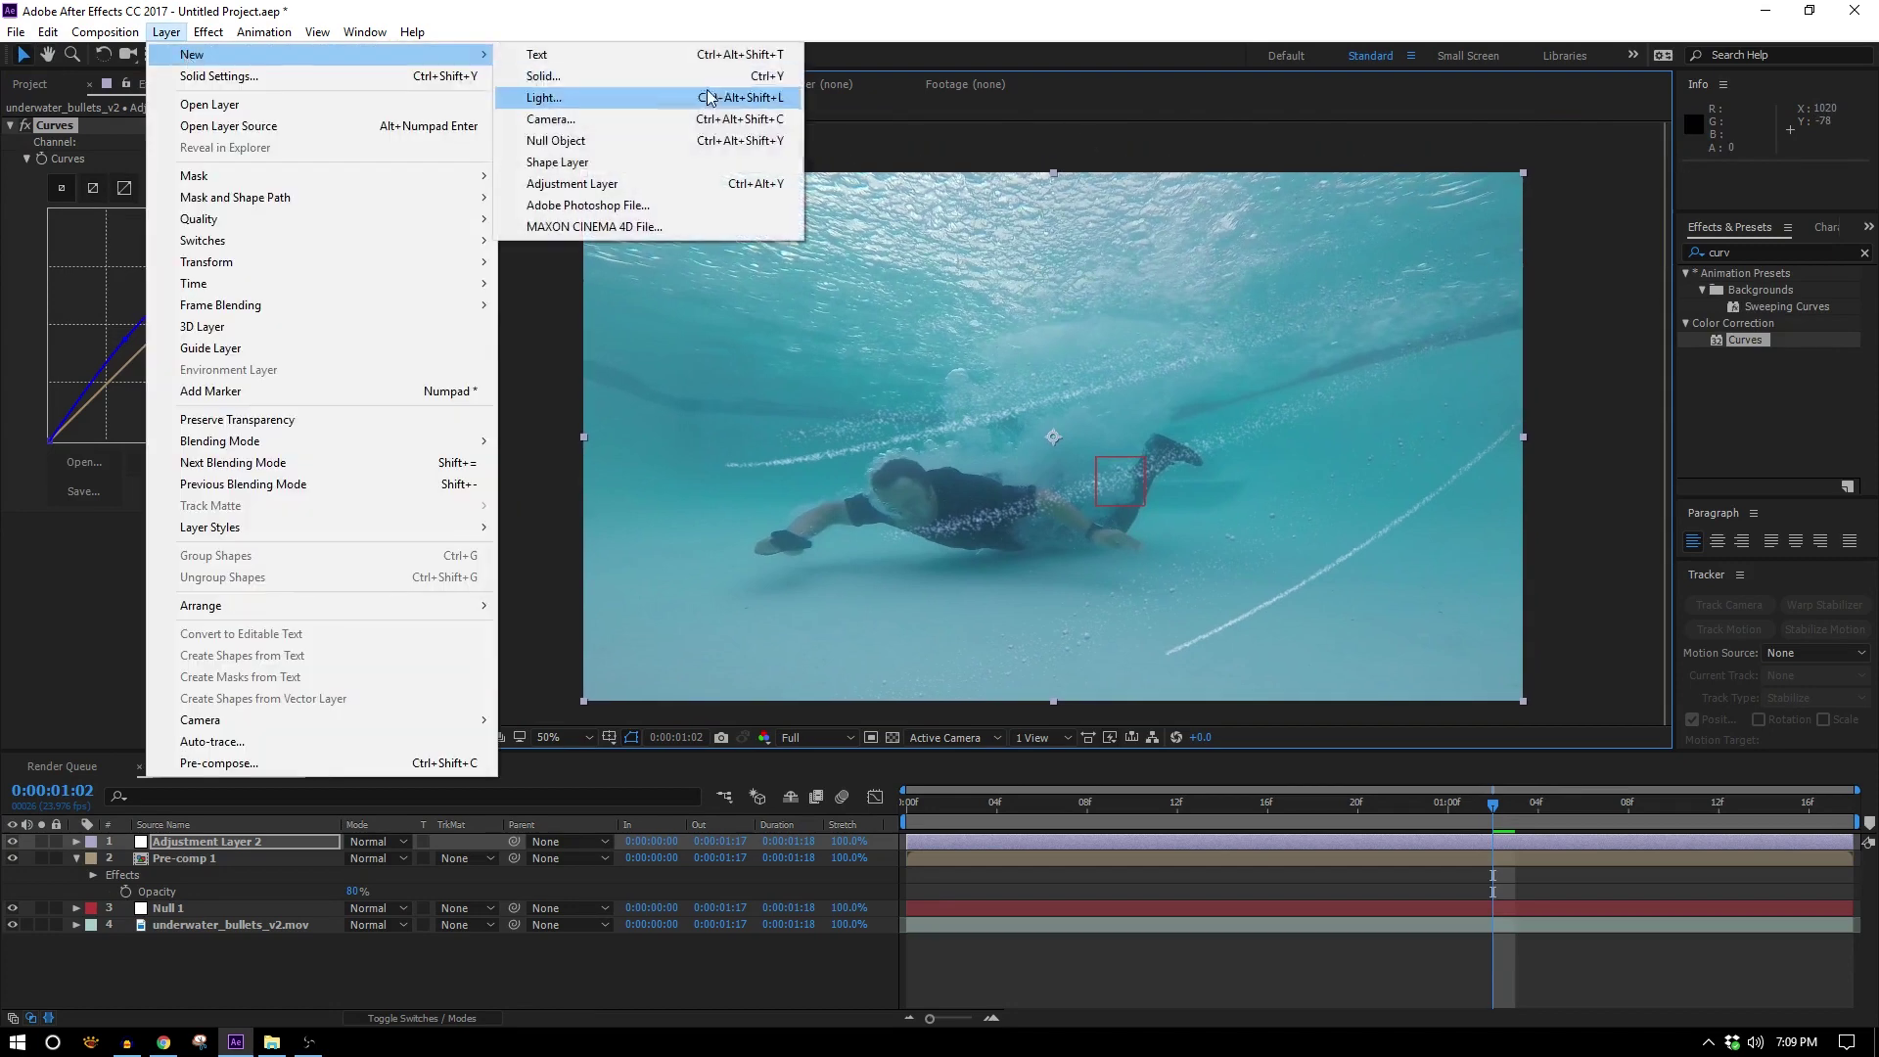
{"action": "left_click", "coordinate": [702, 84]}
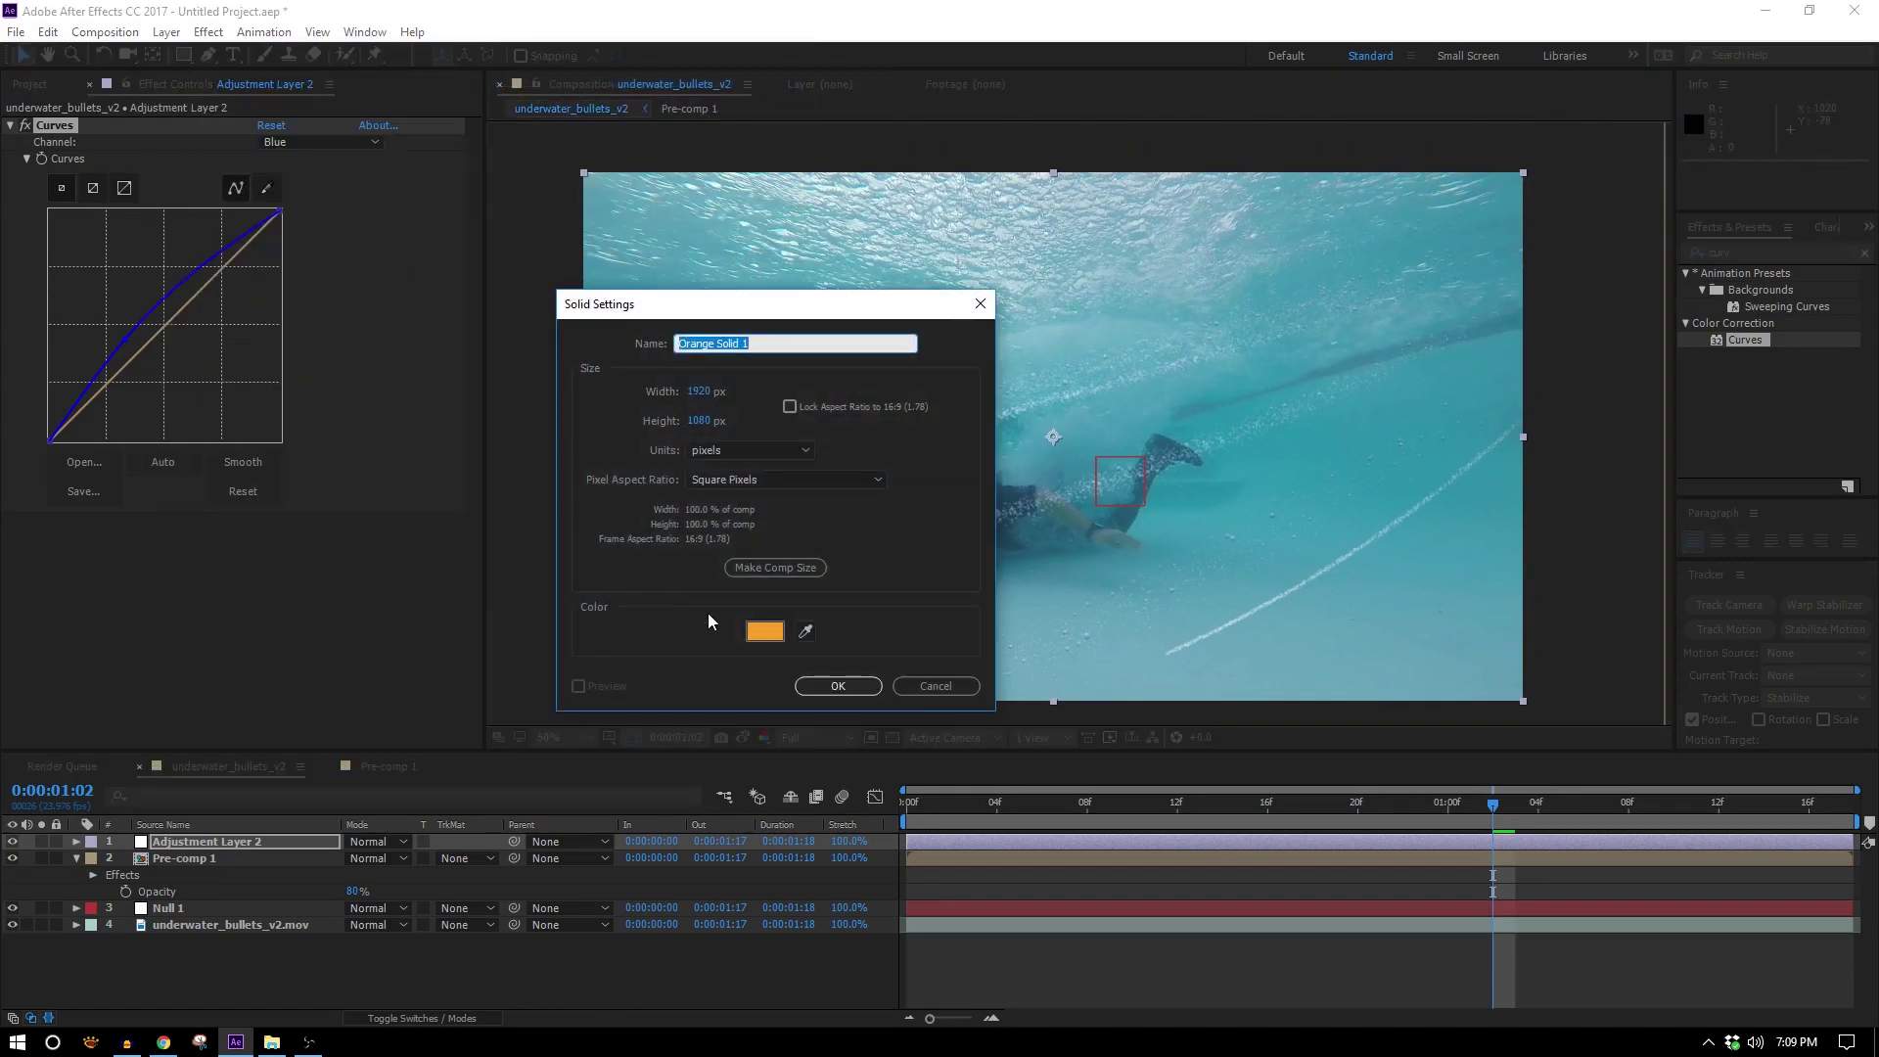
{"action": "left_click", "coordinate": [750, 635]}
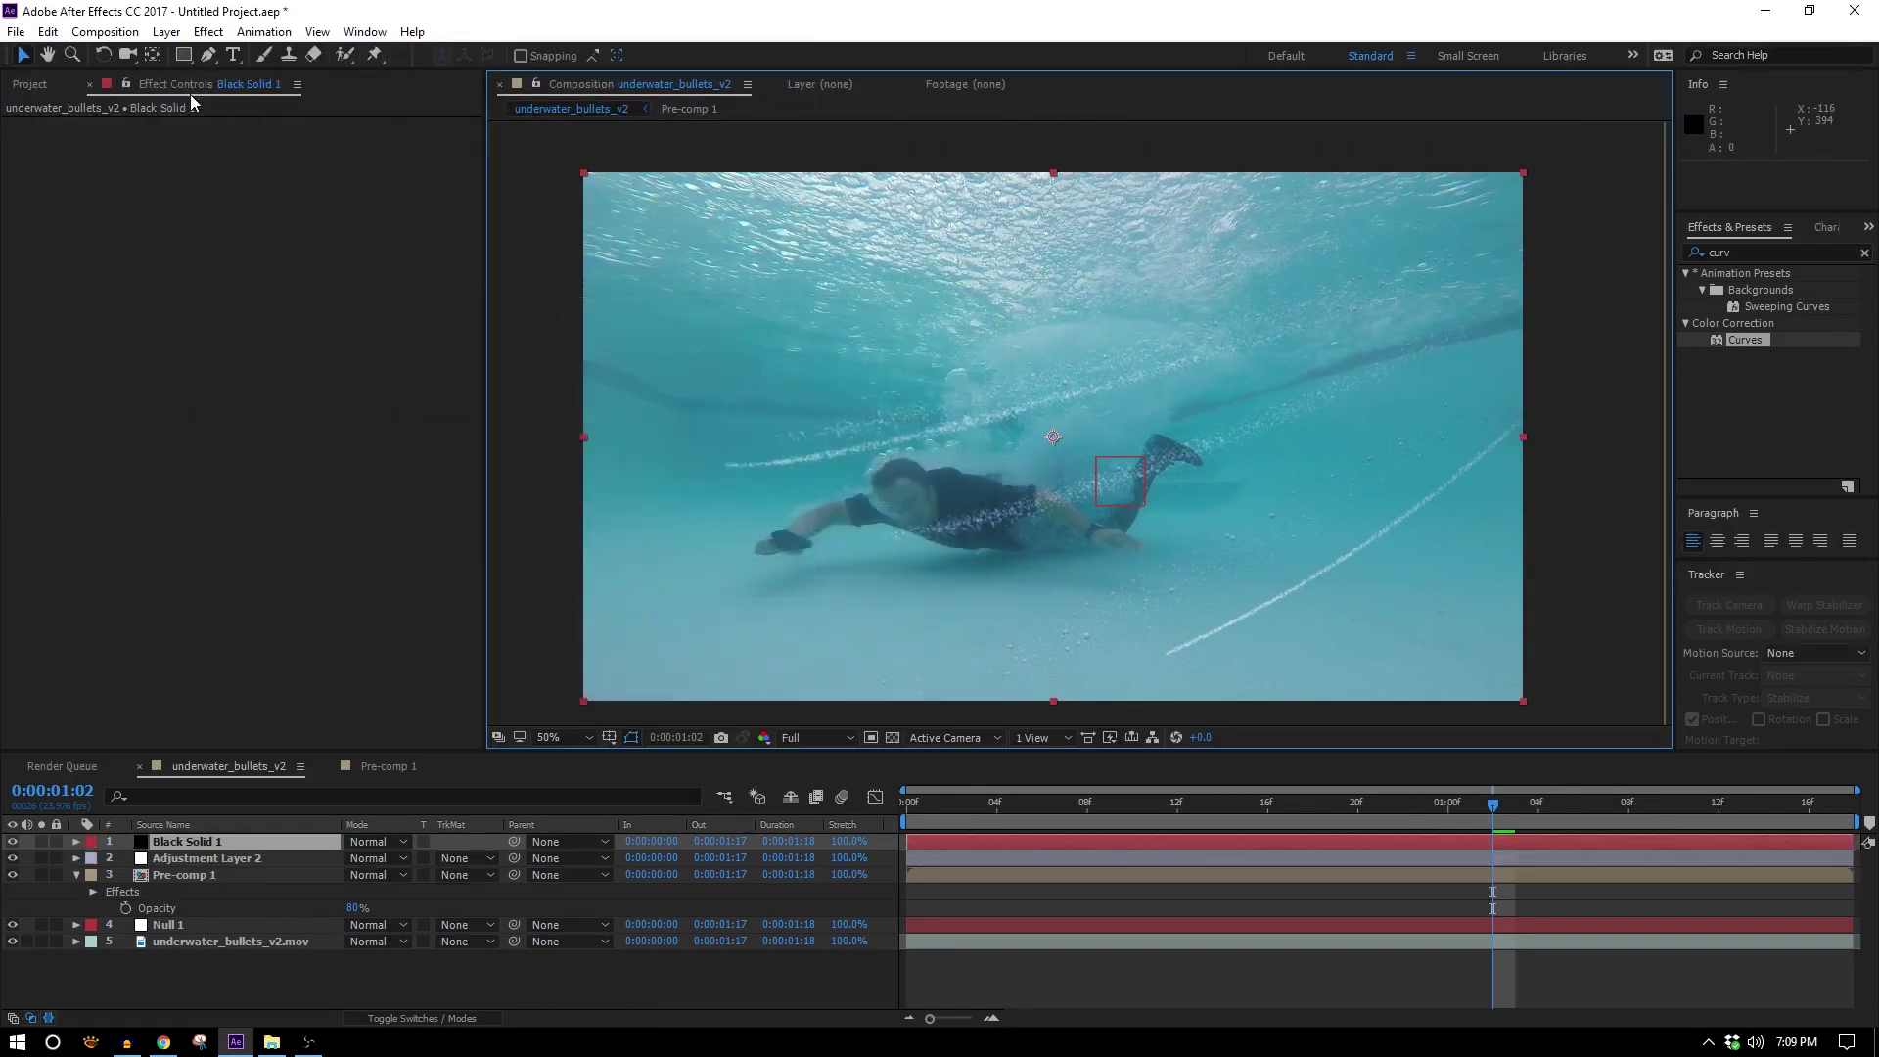
Turn the black solid into a vignette with an inverted, feathered full-frame elliptical mask and an Opacity of 70%
{"action": "left_click", "coordinate": [185, 56]}
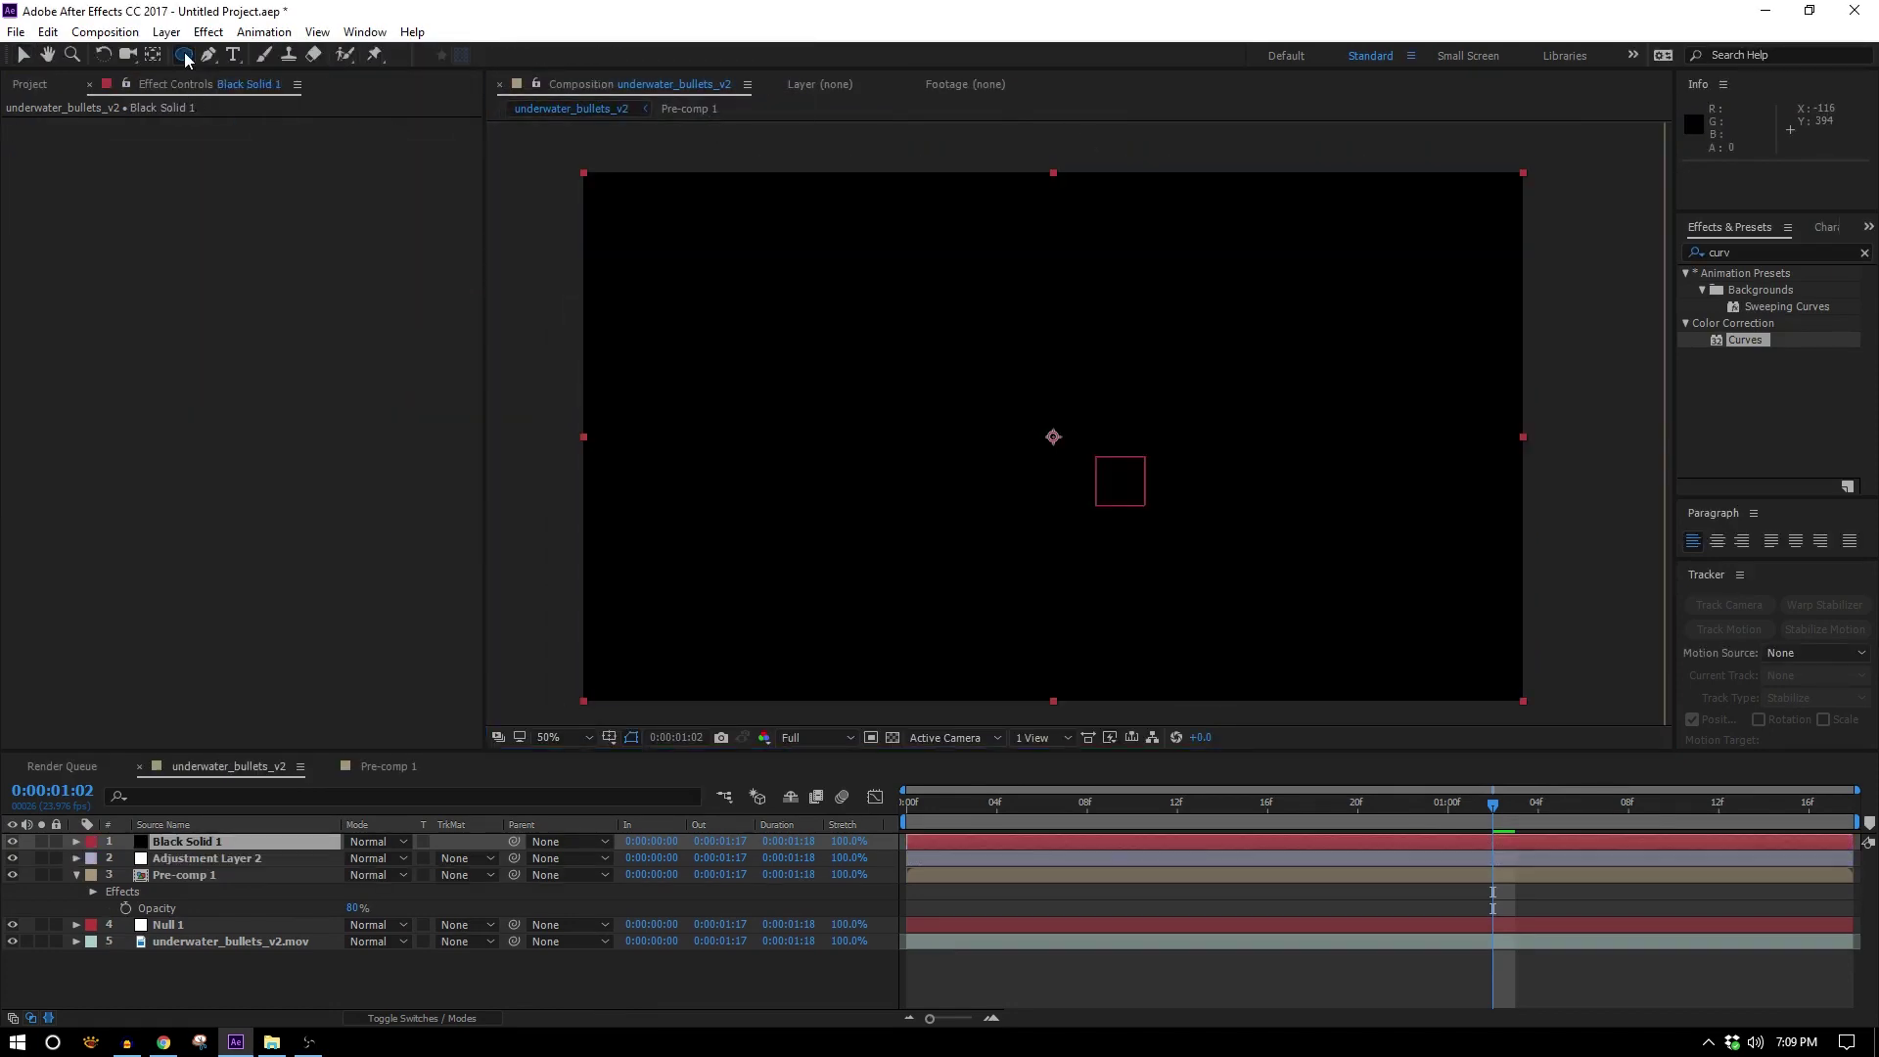
{"action": "double_click", "coordinate": [183, 55]}
{"action": "key", "text": "f"}
{"action": "left_click_drag", "start_coordinate": [395, 874], "coordinate": [1206, 806]}
{"action": "left_click", "coordinate": [420, 858]}
{"action": "key", "text": "t"}
{"action": "mouse_move", "coordinate": [352, 857]}
{"action": "left_mouse_down"}
{"action": "mouse_move", "coordinate": [295, 856]}
{"action": "mouse_move", "coordinate": [321, 856]}
{"action": "left_mouse_up"}
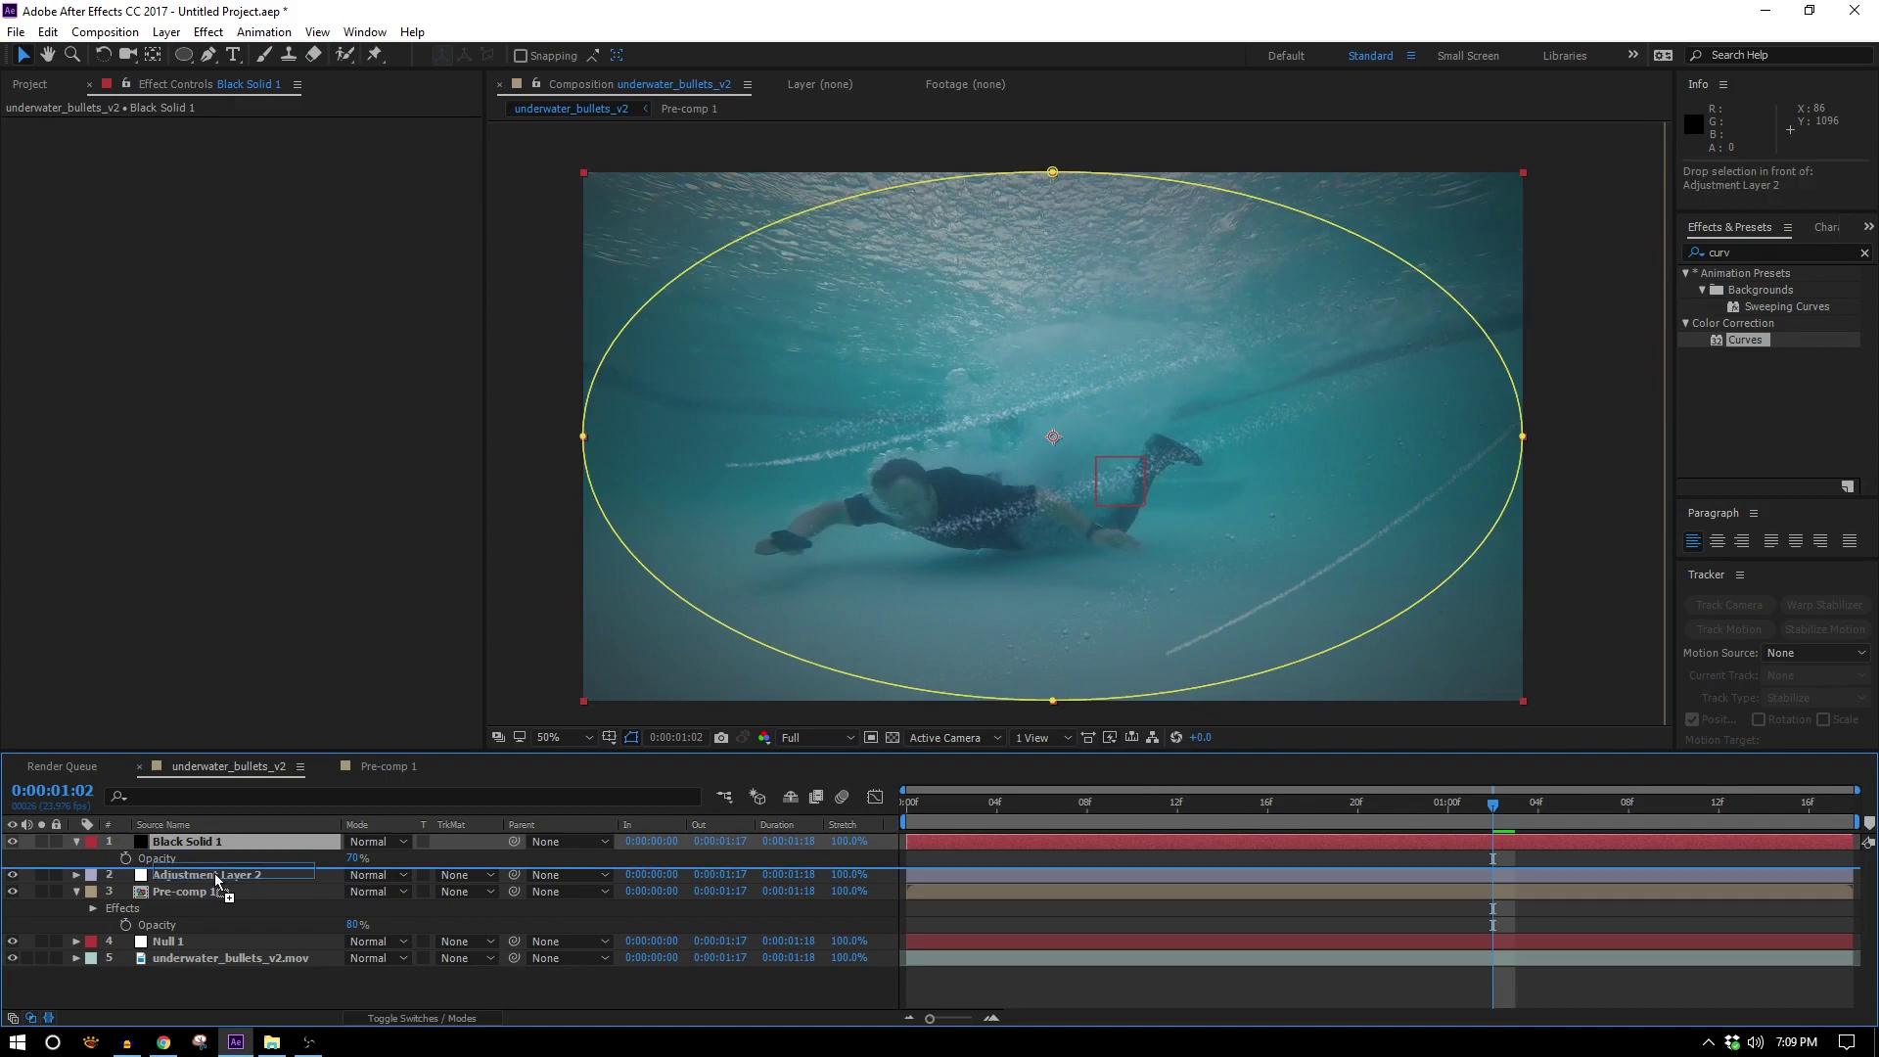